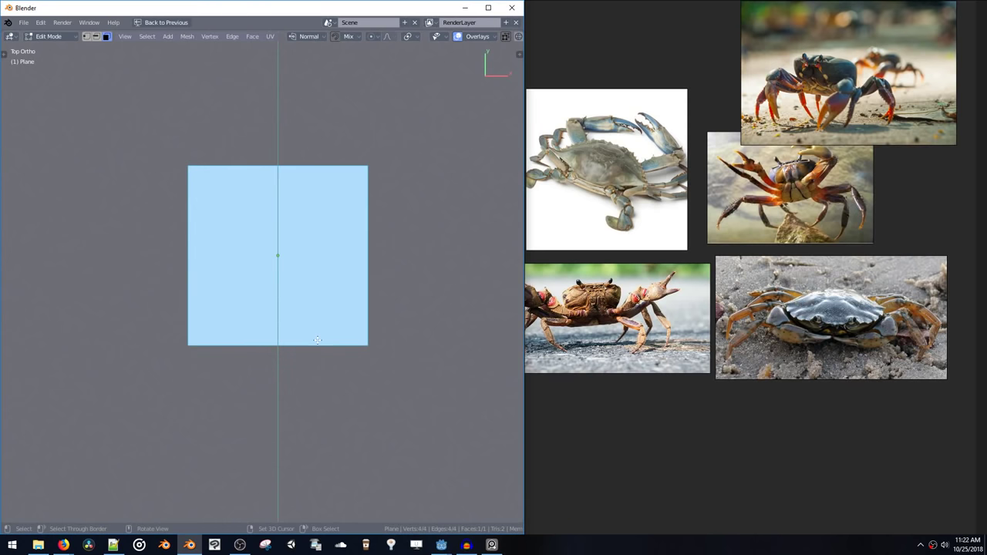
# Cut the square plane horizontally in its upper half and widen that cut to form the shell's side points
pyautogui.hotkey('ctrl', 'r')
pyautogui.click(360, 245)
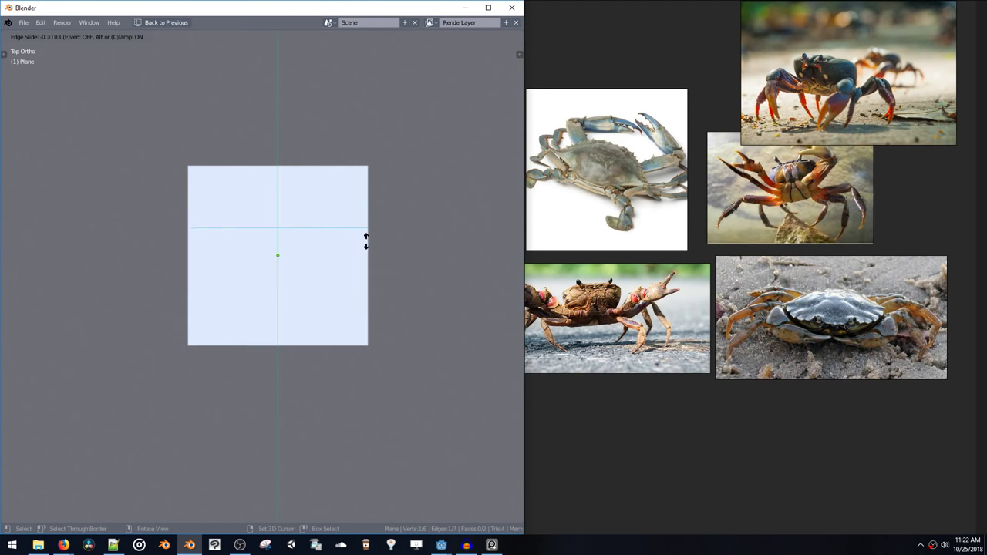
pyautogui.click(370, 235)
pyautogui.press('s')
pyautogui.click(455, 270)
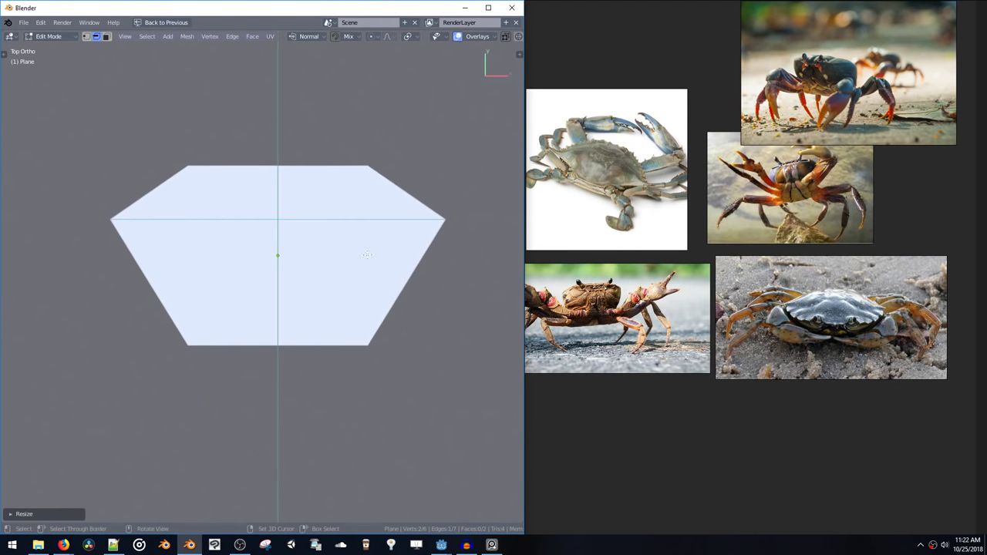
# Add a horizontal loop cut just above the shell's rear edge and narrow the rear edge to taper the outline
pyautogui.hotkey('ctrl', 'r')
pyautogui.click(377, 332)
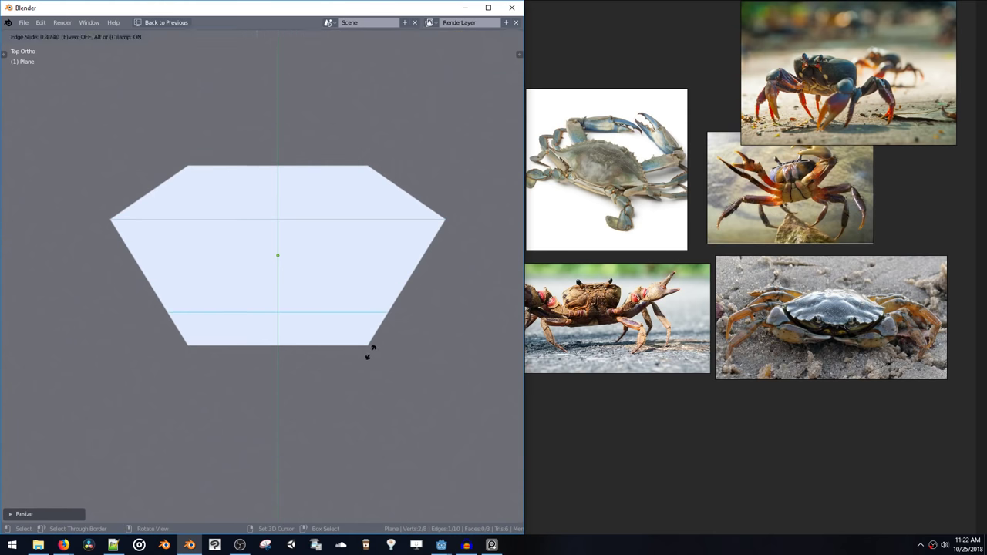
pyautogui.click(363, 348)
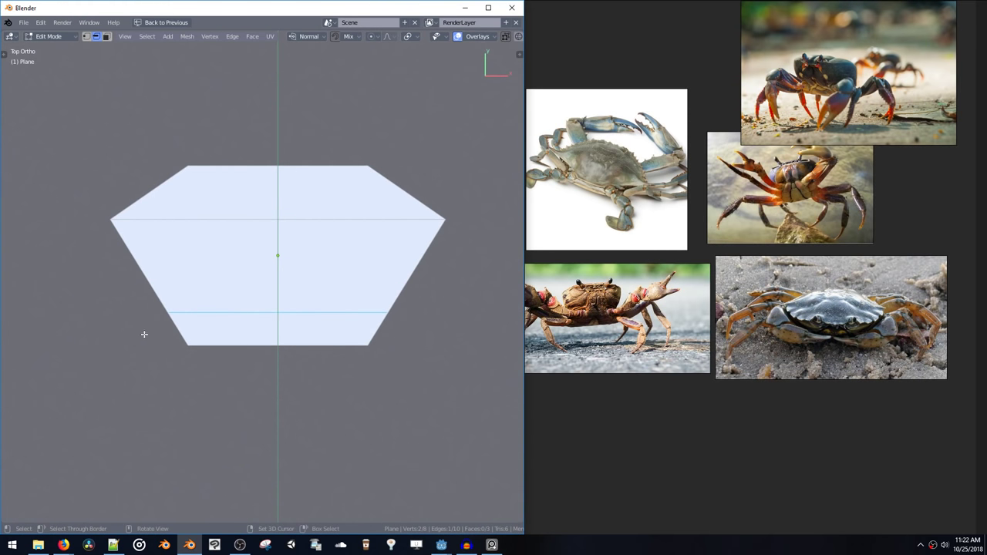
pyautogui.press('s')
pyautogui.click(363, 375)
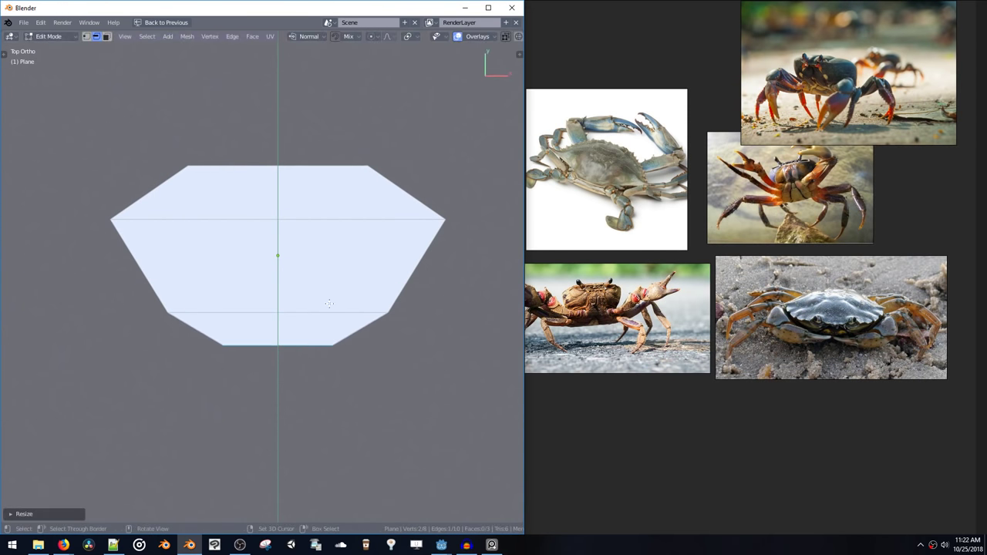
# Add another horizontal loop cut between the shell's widest line and the cut near its rear edge
pyautogui.hotkey('ctrl', 'r')
pyautogui.click(415, 265)
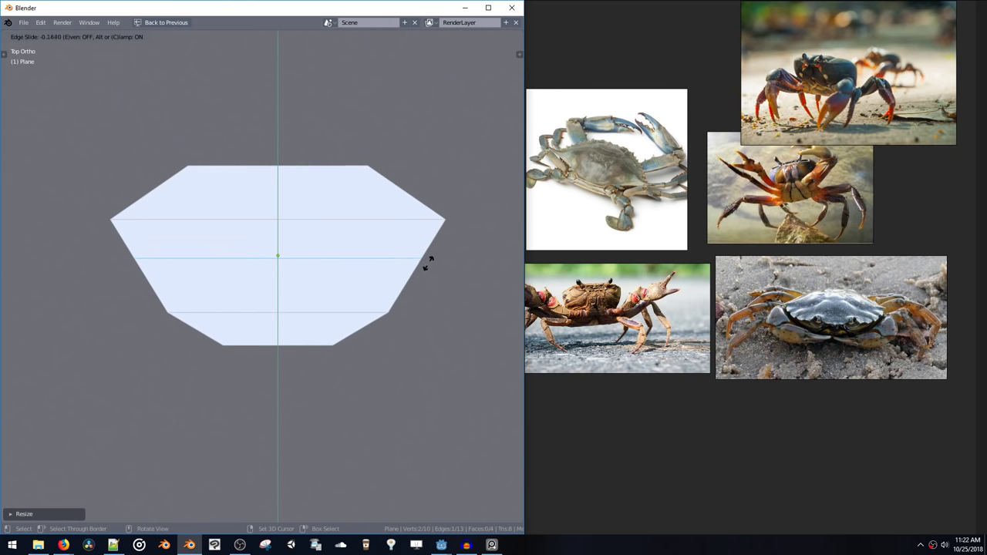
pyautogui.click(428, 263)
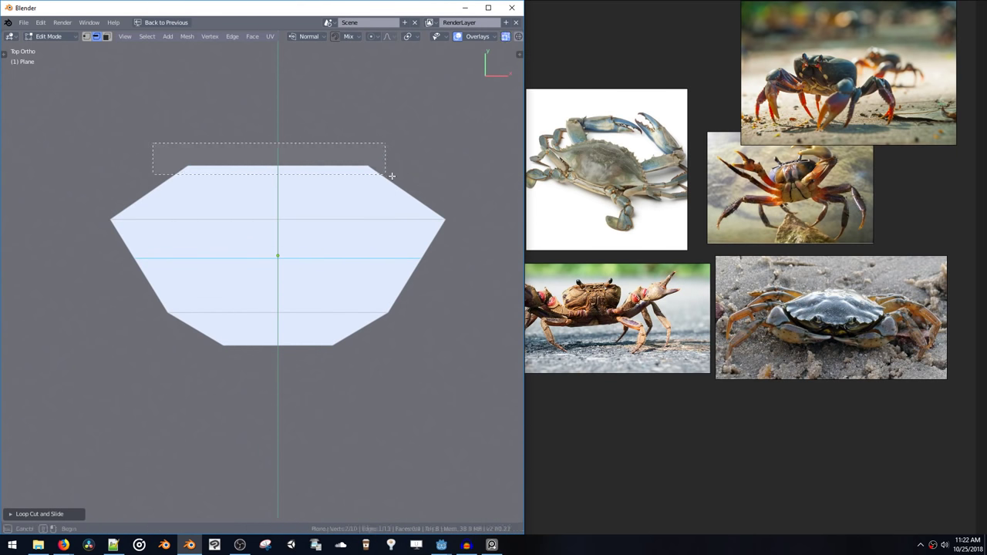
# Narrow the shell's front edge and extrude it forward along Y to form a short front strip
pyautogui.moveTo(392, 176); pyautogui.dragTo(391, 176)
pyautogui.press('s')
pyautogui.click(407, 226)
pyautogui.press('e')
pyautogui.press('y')
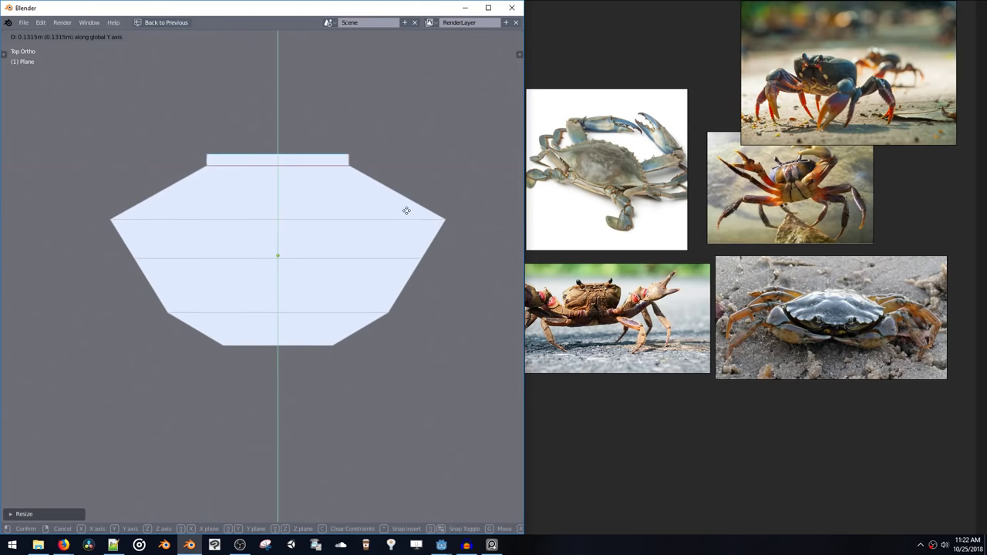
pyautogui.click(404, 205)
# Shorten the front strip along Y, then shift the edge behind it slightly back and widen it
pyautogui.keyDown('shift'); pyautogui.moveTo(372, 214); pyautogui.dragTo(380, 233, button='middle'); pyautogui.keyUp('shift')
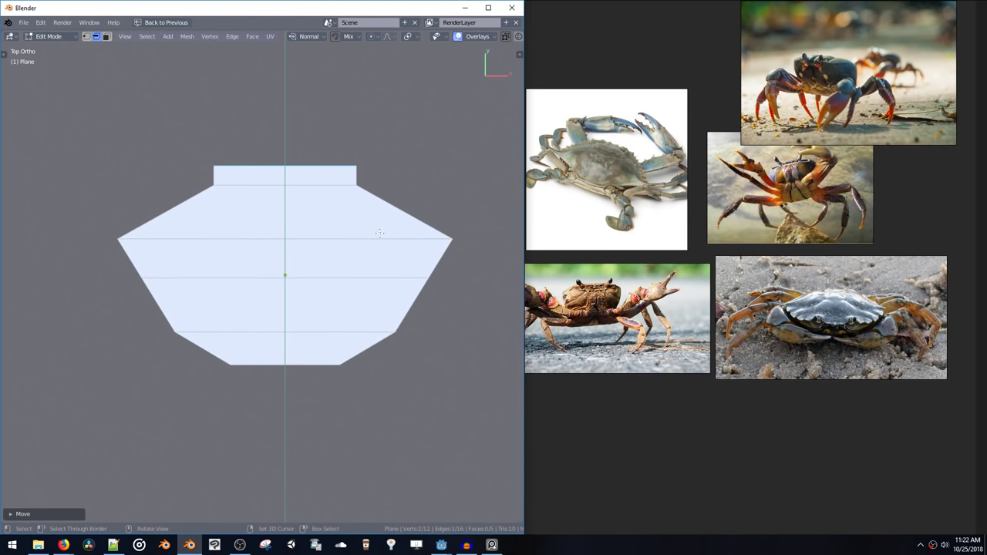
pyautogui.press('g')
pyautogui.press('y')
pyautogui.click(316, 189)
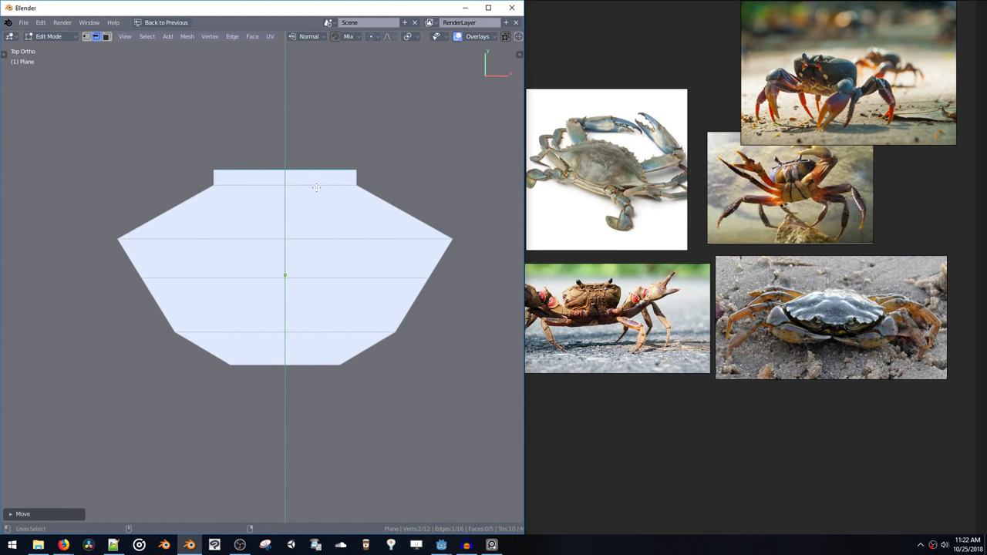
pyautogui.hotkey('alt', 'a')
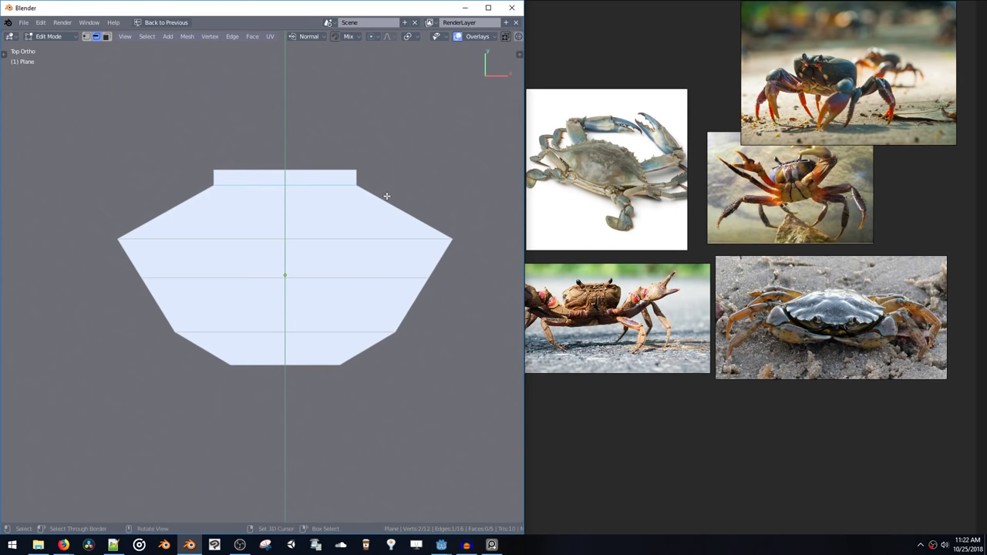
pyautogui.press('g')
pyautogui.press('y')
pyautogui.click(385, 207)
pyautogui.press('s')
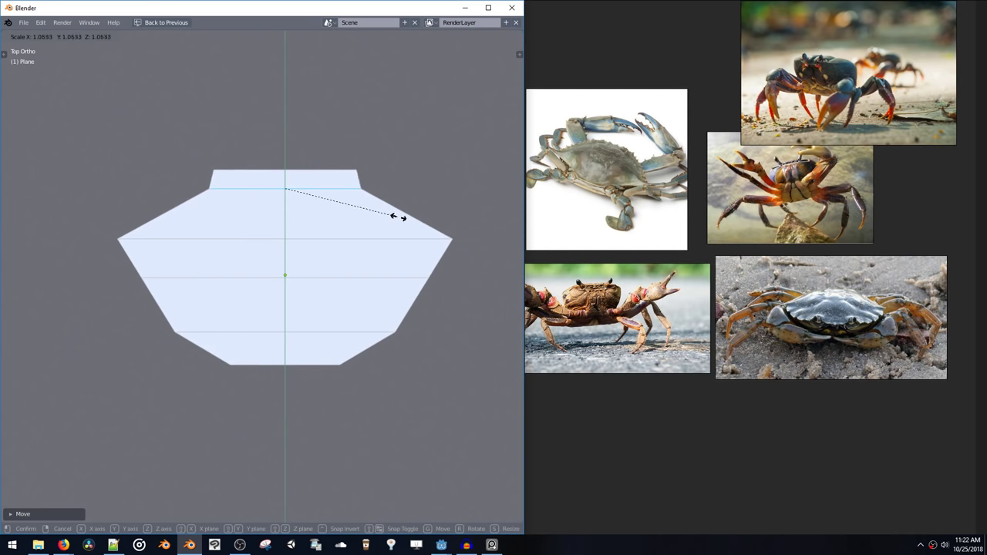
pyautogui.click(398, 217)
# Extrude the whole shell outline for thickness and add a loop cut around the sides, scaling it outward
pyautogui.moveTo(398, 217); pyautogui.dragTo(176, 283, button='middle')
pyautogui.press('a')
pyautogui.press('e')
pyautogui.click(367, 272)
pyautogui.hotkey('ctrl', 'r')
pyautogui.click(304, 230)
pyautogui.press('s')
pyautogui.click(399, 314)
# Select the flat top faces of the shell and scale them inward to slope the sides
pyautogui.hotkey('ctrl', 'Tab')
pyautogui.click(396, 263)
pyautogui.click(176, 283)
pyautogui.keyDown('ctrl'); pyautogui.click(243, 184); pyautogui.keyUp('ctrl')
pyautogui.press('s')
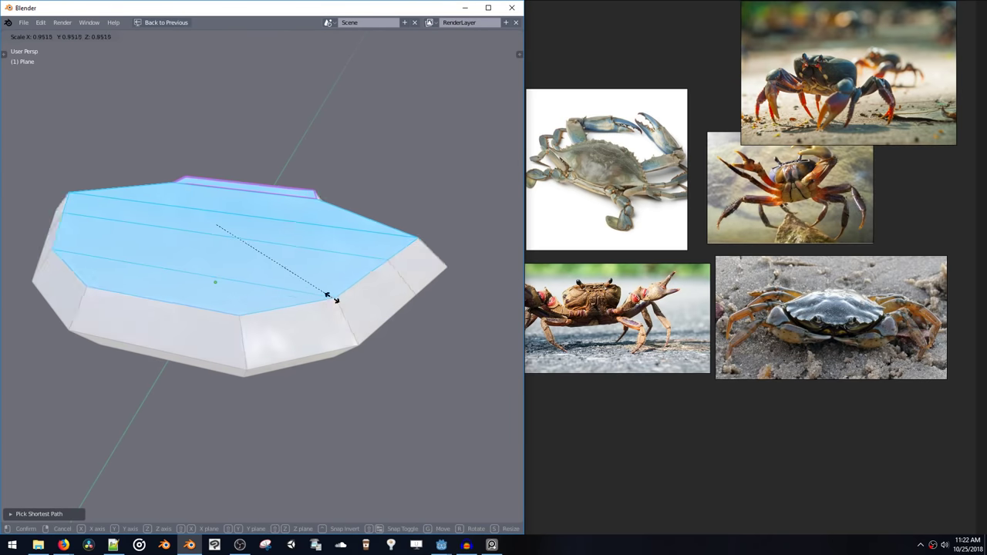
pyautogui.click(309, 280)
# Scale the shell's central lengthwise edge loop to about 1.05 along Y, and scale it along Z
pyautogui.moveTo(310, 279); pyautogui.dragTo(311, 194, button='middle')
pyautogui.moveTo(202, 179); pyautogui.dragTo(409, 270, button='middle')
pyautogui.hotkey('alt', 'z')
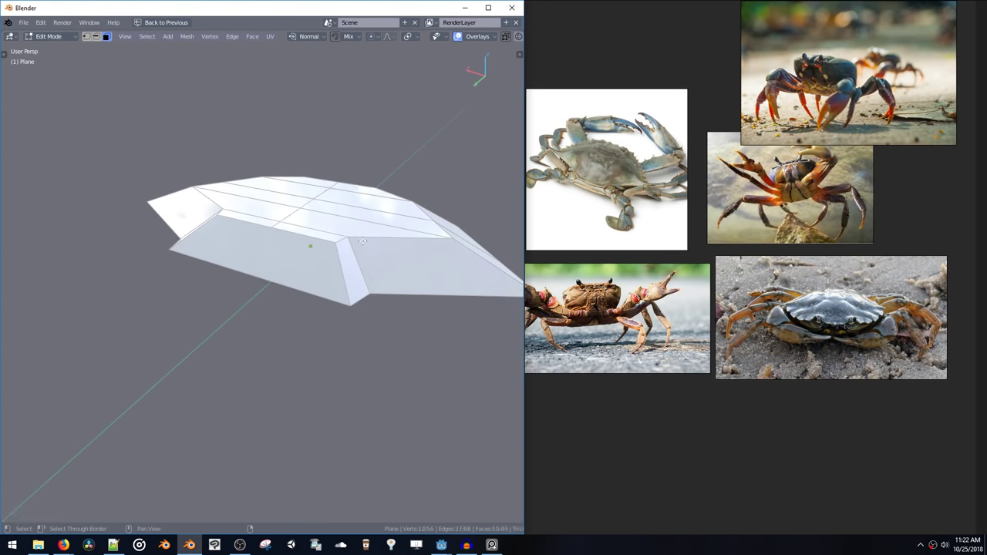
pyautogui.moveTo(325, 236); pyautogui.dragTo(306, 242, button='middle')
pyautogui.press('s')
pyautogui.press('y')
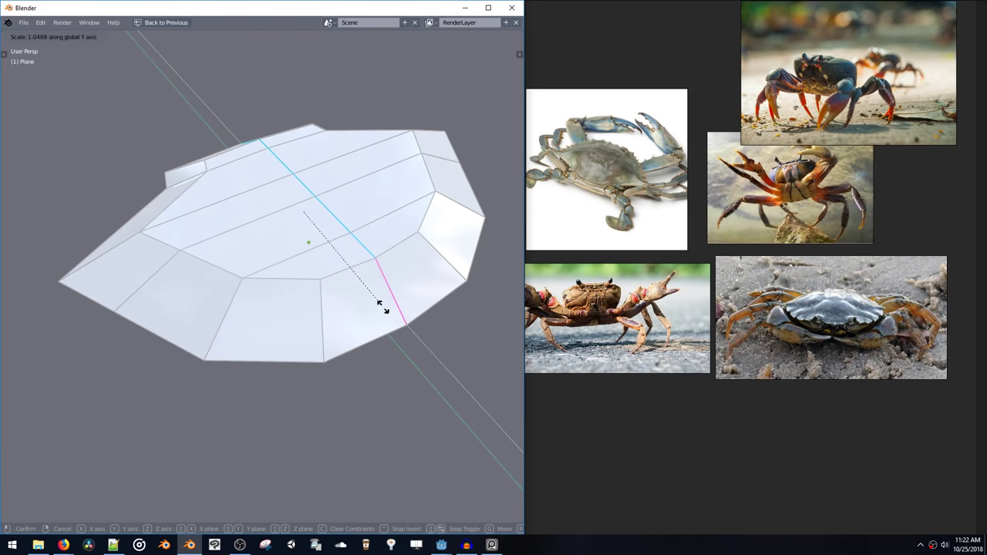
pyautogui.click(382, 306)
pyautogui.moveTo(382, 306); pyautogui.dragTo(300, 243, button='middle')
pyautogui.press('s')
pyautogui.press('z')
pyautogui.click(347, 309)
# Switch to face selection, pick a side face on the shell and add a 24-sided cylinder there
pyautogui.hotkey('ctrl', 'Tab')
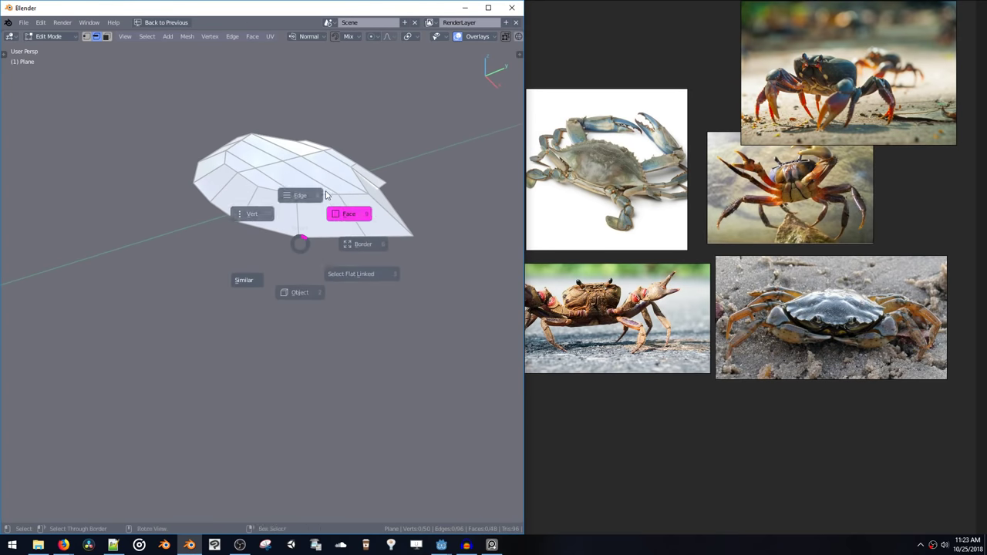
pyautogui.click(317, 228)
pyautogui.hotkey('ctrl', 'Tab')
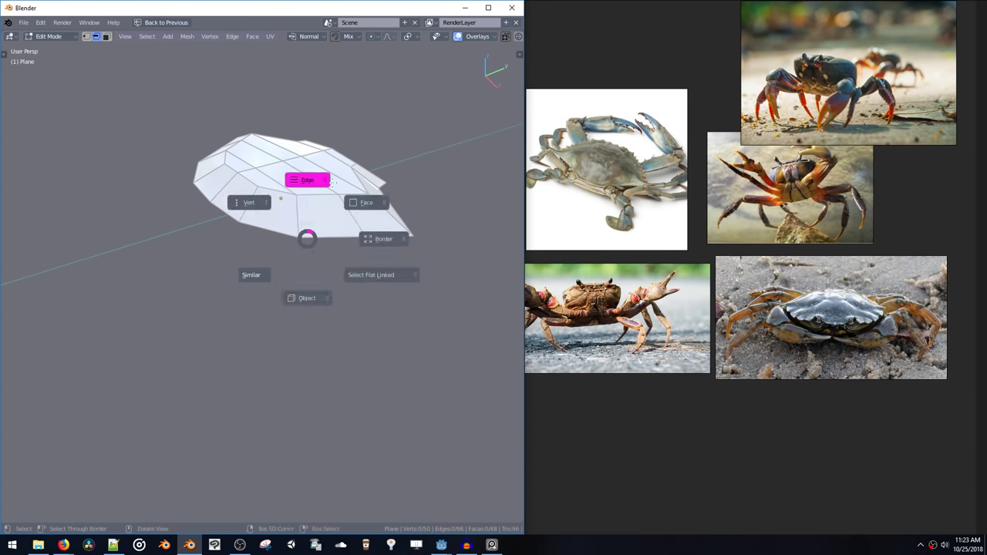
pyautogui.click(312, 219)
pyautogui.hotkey('ctrl', 'Tab')
pyautogui.click(322, 222)
pyautogui.click(322, 223)
pyautogui.hotkey('shift', 'a')
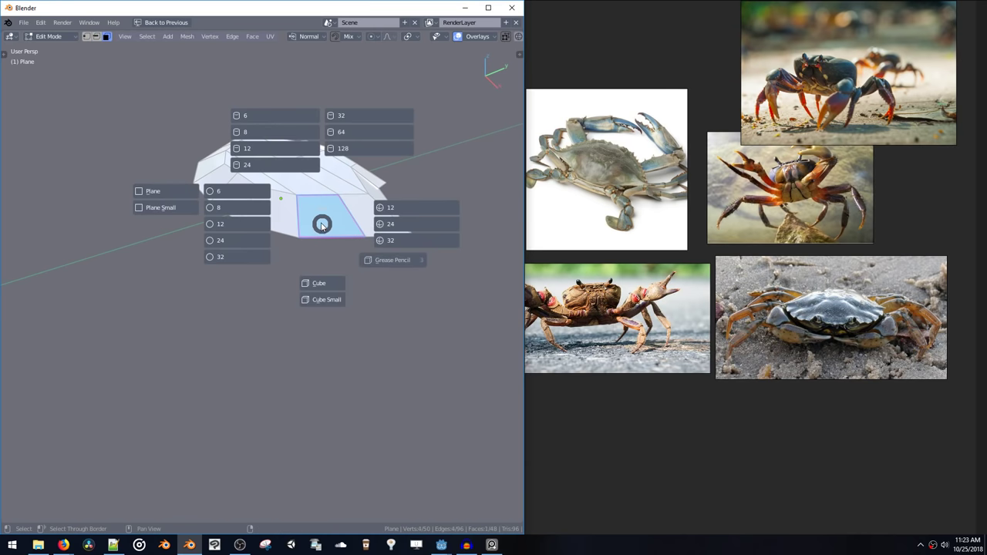
pyautogui.click(266, 165)
# Move the cylinder beneath the shell's edge and rotate it freely
pyautogui.moveTo(357, 348); pyautogui.dragTo(338, 221, button='middle')
pyautogui.press('g')
pyautogui.click(329, 248)
pyautogui.press('r')
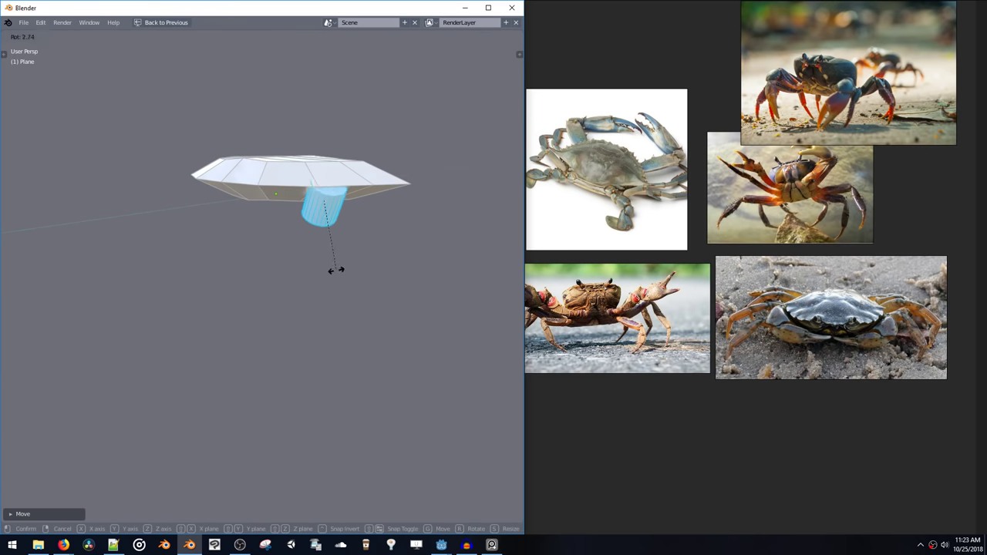
pyautogui.press('r')
pyautogui.click(330, 335)
pyautogui.press('s')
pyautogui.press('z')
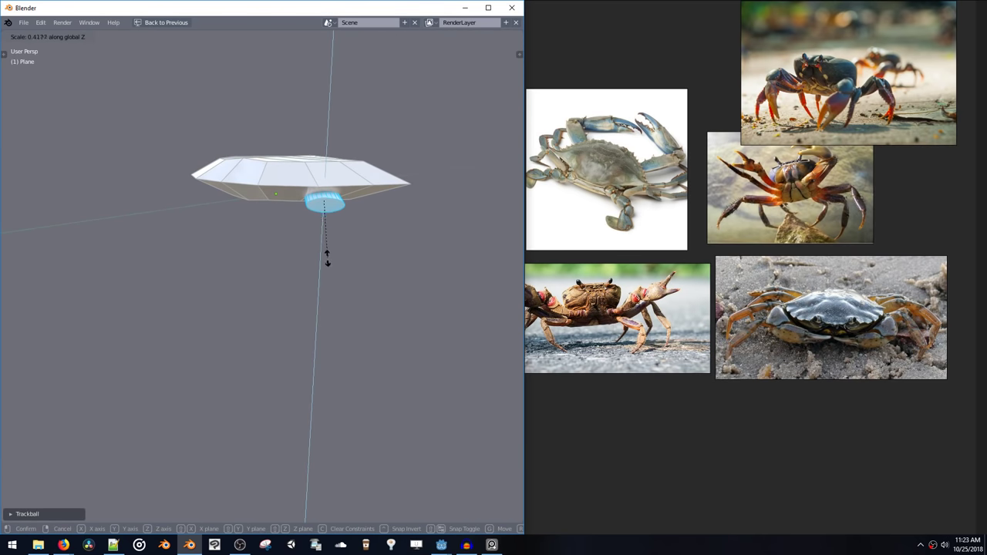
pyautogui.click(328, 258)
pyautogui.hotkey('ctrl', 'z')
# Reposition the cylinder next to the shell's edge and flatten it along its local X axis
pyautogui.moveTo(325, 258); pyautogui.dragTo(371, 239, button='middle')
pyautogui.press('g')
pyautogui.click(393, 248)
pyautogui.press('s')
pyautogui.press('z')
pyautogui.press('z')
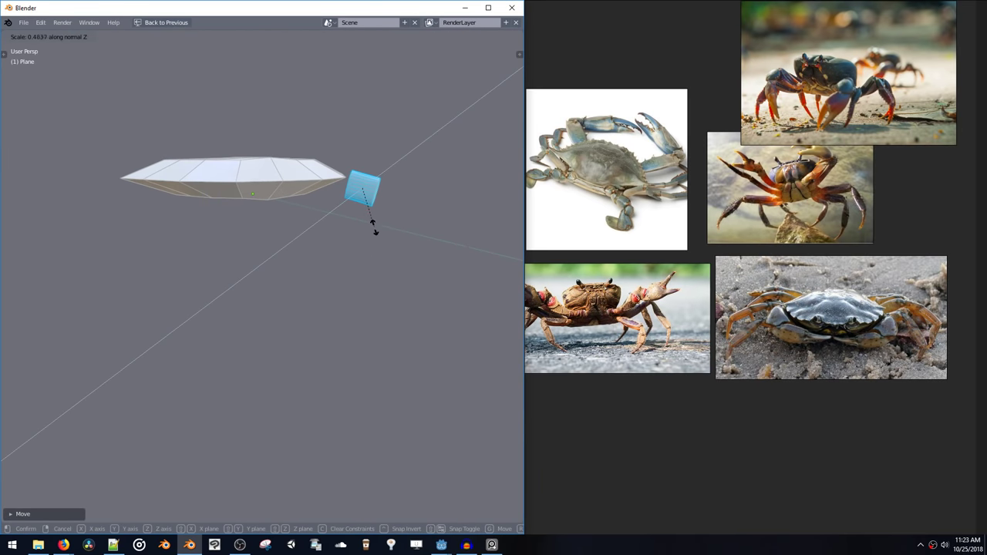
pyautogui.press('x')
pyautogui.press('x')
pyautogui.click(366, 214)
# Stretch the cylinder along its local X axis and adjust its rotation
pyautogui.moveTo(367, 215); pyautogui.dragTo(315, 230, button='middle')
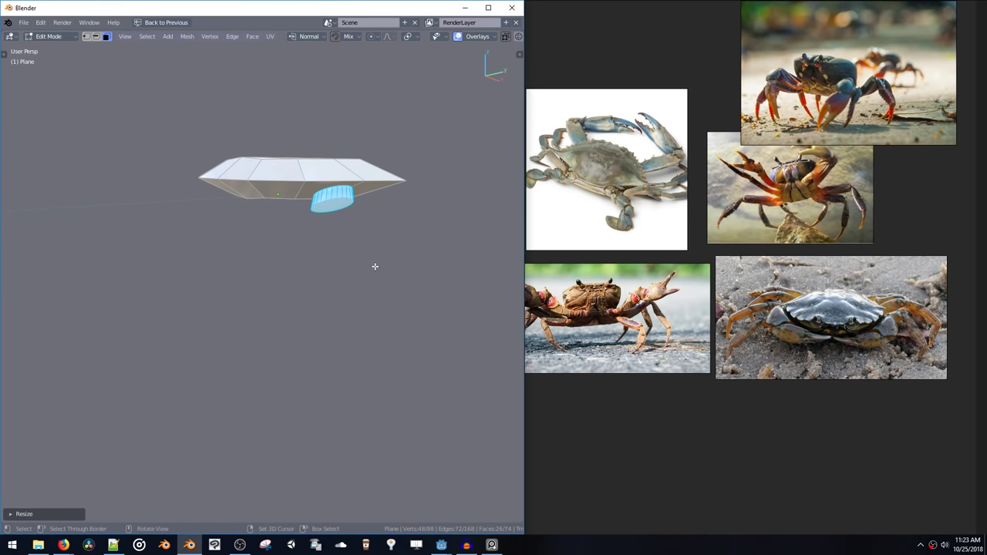
pyautogui.press('s')
pyautogui.press('x')
pyautogui.press('x')
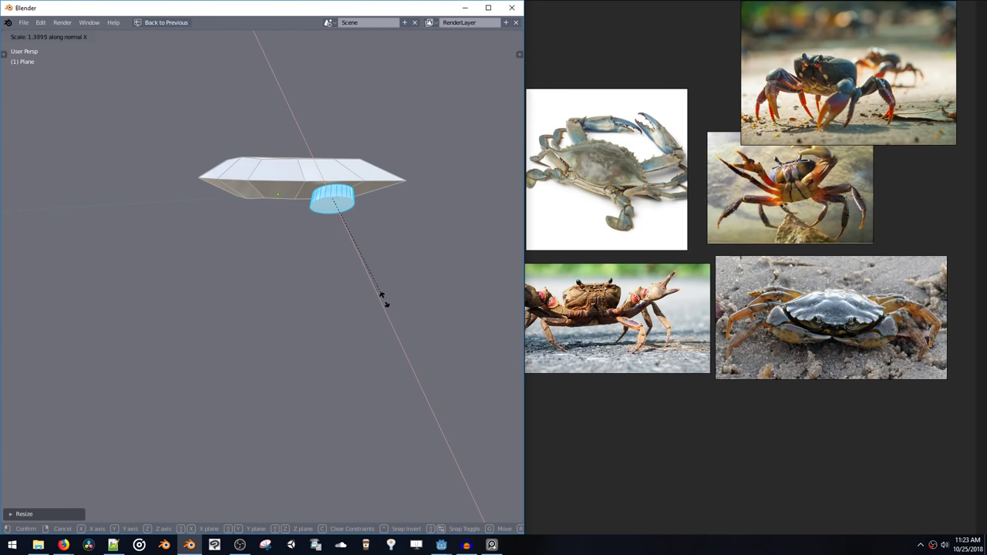
pyautogui.press('r')
pyautogui.click(341, 309)
# Move and angle the cylinder against the shell's front side, and push its end face outward into a long arm segment
pyautogui.moveTo(337, 270); pyautogui.dragTo(359, 322, button='middle')
pyautogui.press('g')
pyautogui.click(313, 341)
pyautogui.press('r')
pyautogui.click(363, 355)
pyautogui.press('r')
pyautogui.click(345, 365)
pyautogui.hotkey('alt', 's')
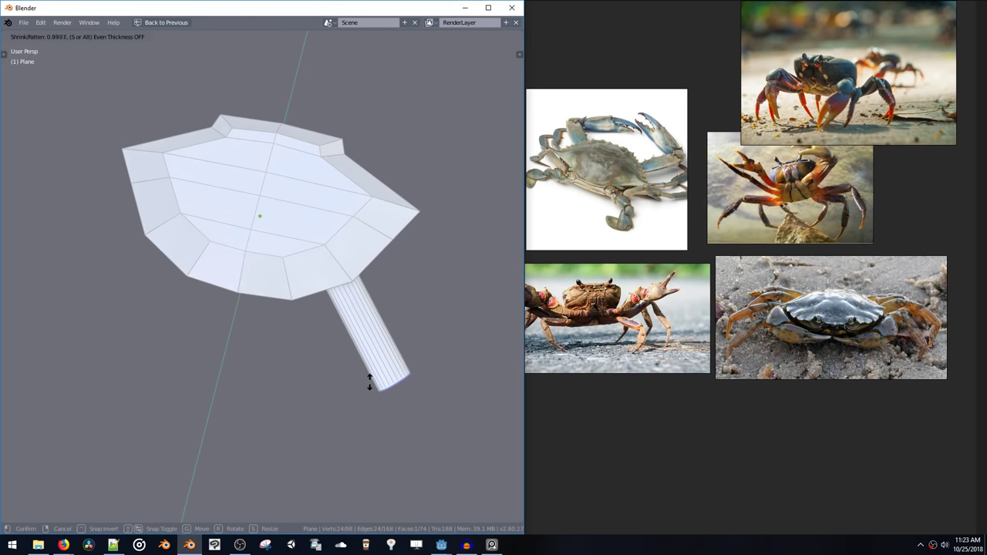
pyautogui.click(369, 386)
# Add a 24-segment sphere at the arm segment's free end and scale it down to fit as a joint
pyautogui.moveTo(369, 386); pyautogui.dragTo(355, 263, button='middle')
pyautogui.hotkey('shift', 'a')
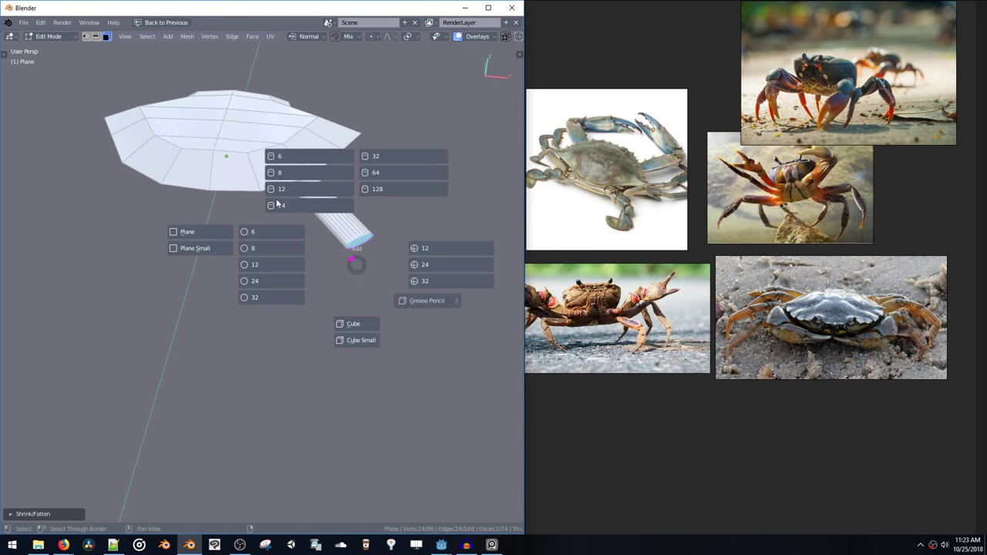
pyautogui.click(422, 267)
pyautogui.press('s')
pyautogui.click(360, 271)
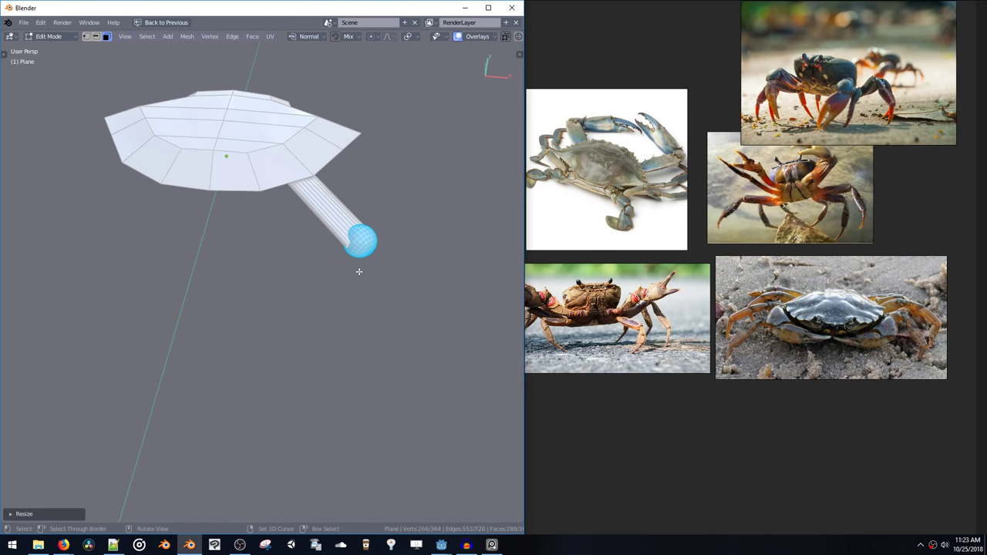
pyautogui.moveTo(368, 297); pyautogui.dragTo(354, 240, button='middle')
pyautogui.press('s')
pyautogui.click(358, 272)
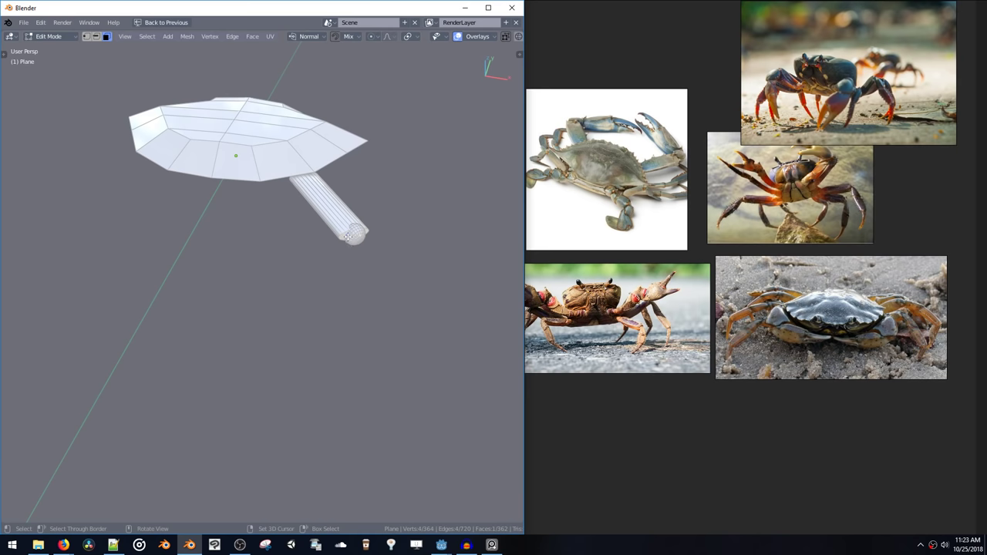
# Add a 24-sided cylinder at the sphere joint, scale it to the arm's thickness and lengthen it
pyautogui.hotkey('shift', 'a')
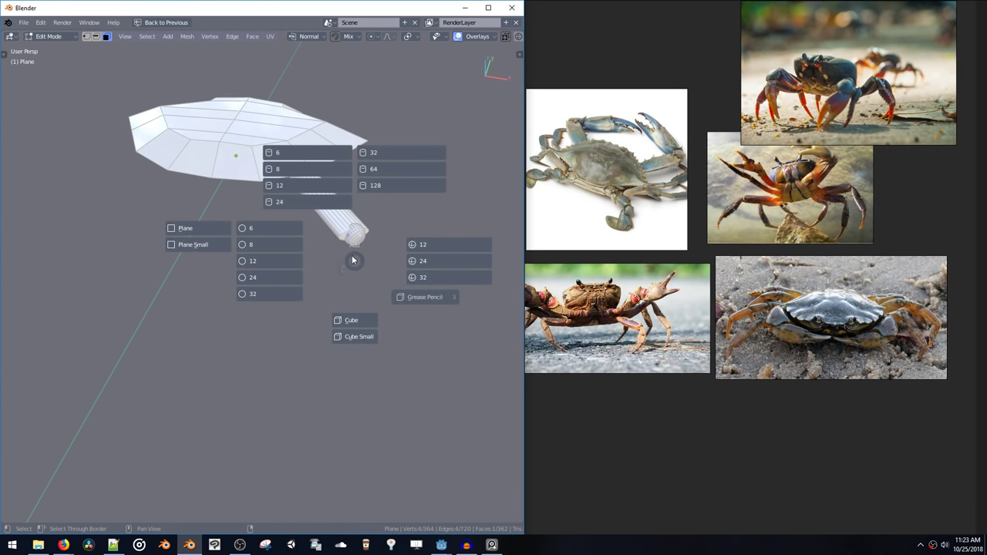
pyautogui.click(289, 200)
pyautogui.press('s')
pyautogui.click(371, 322)
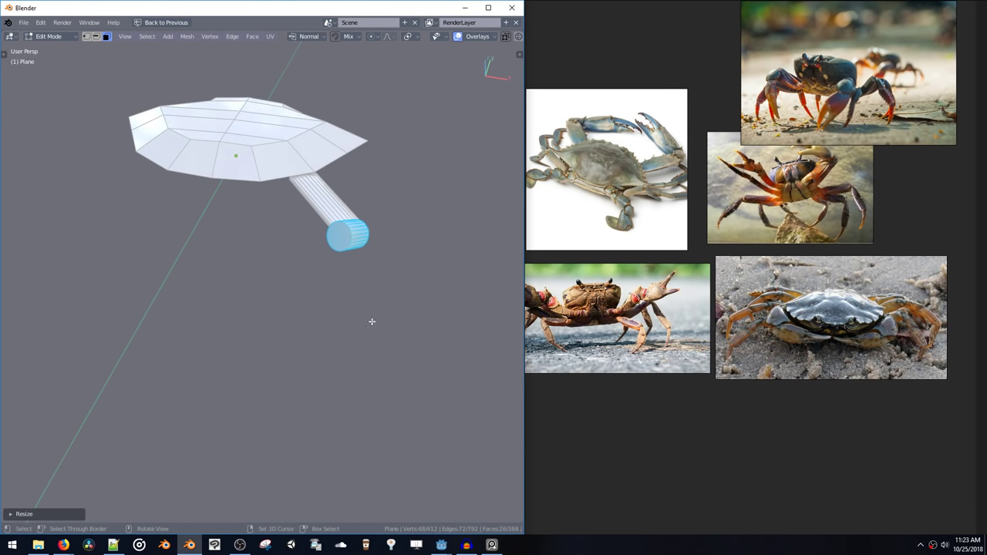
pyautogui.hotkey('alt', 's')
pyautogui.moveTo(342, 246); pyautogui.dragTo(364, 251, button='middle')
pyautogui.click(313, 294)
# Select the entire second cylinder, then rotate and move it so it bends inward from the sphere joint
pyautogui.click(312, 288)
pyautogui.hotkey('ctrl', 'l')
pyautogui.press('r')
pyautogui.click(330, 196)
pyautogui.press('g')
pyautogui.click(314, 218)
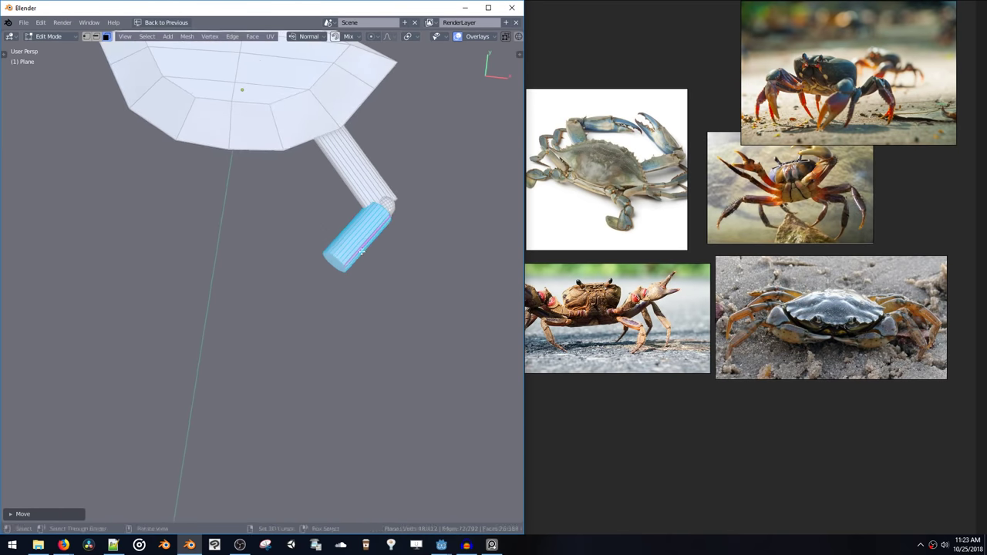
# Add a loop cut around the second arm segment, then enlarge and move its free end to flare it
pyautogui.click(332, 261)
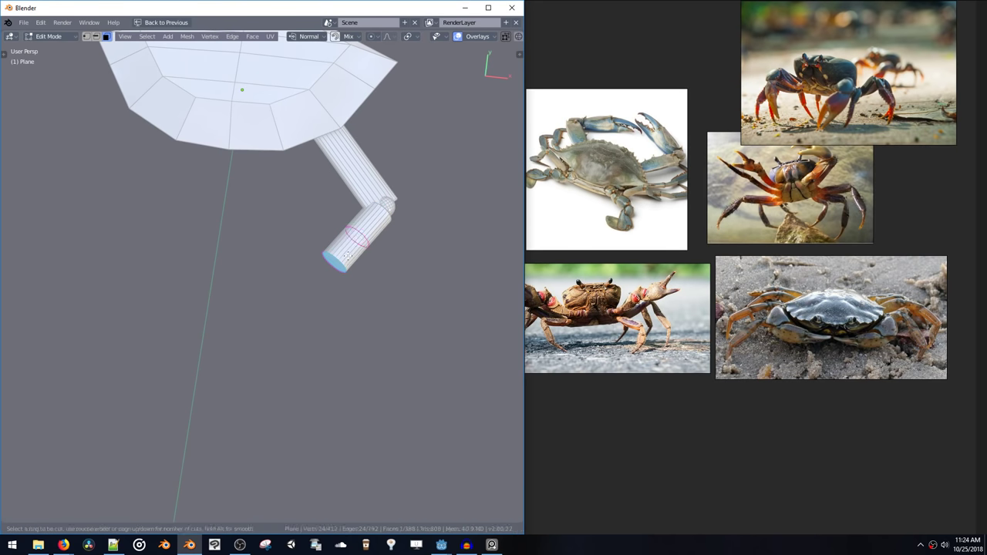
pyautogui.click(348, 256)
pyautogui.click(340, 263)
pyautogui.press('3')
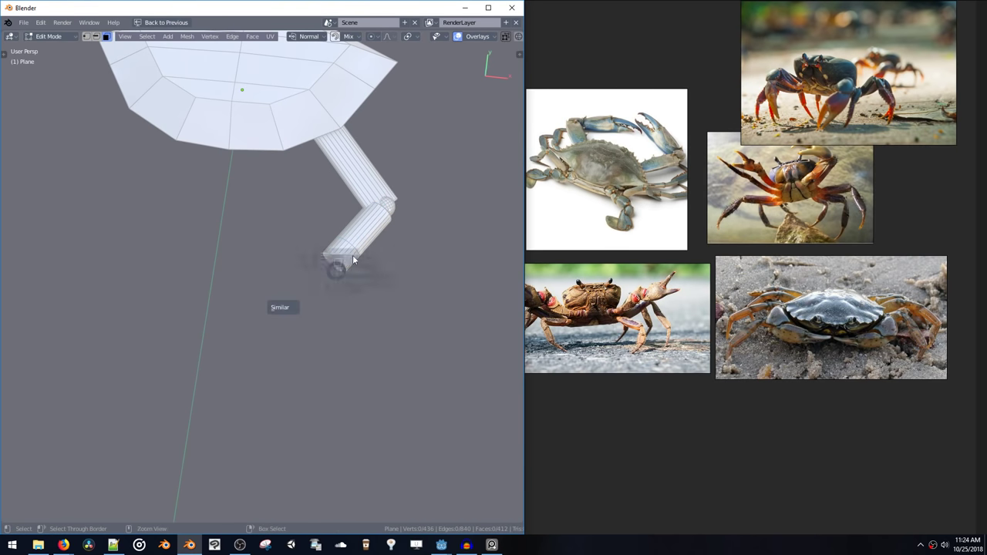
pyautogui.press('ctrl+KP_Add')
pyautogui.press('s')
pyautogui.click(361, 321)
pyautogui.press('g')
pyautogui.moveTo(361, 319); pyautogui.dragTo(335, 266, button='middle')
pyautogui.click(310, 334)
# Select all linked arm parts, separate them from the shell and select the resulting arm object
pyautogui.moveTo(269, 227); pyautogui.dragTo(364, 311)
pyautogui.hotkey('ctrl', 'l')
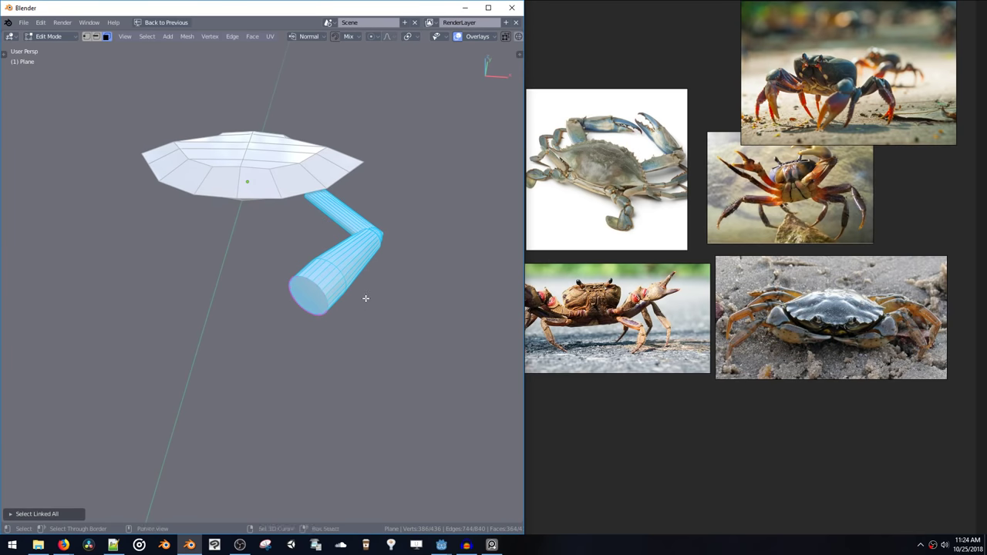
pyautogui.moveTo(363, 311); pyautogui.dragTo(375, 249, button='middle')
pyautogui.press('p')
pyautogui.click(289, 254)
pyautogui.press('Tab')
pyautogui.click(292, 253)
pyautogui.press('Tab')
pyautogui.press('Tab')
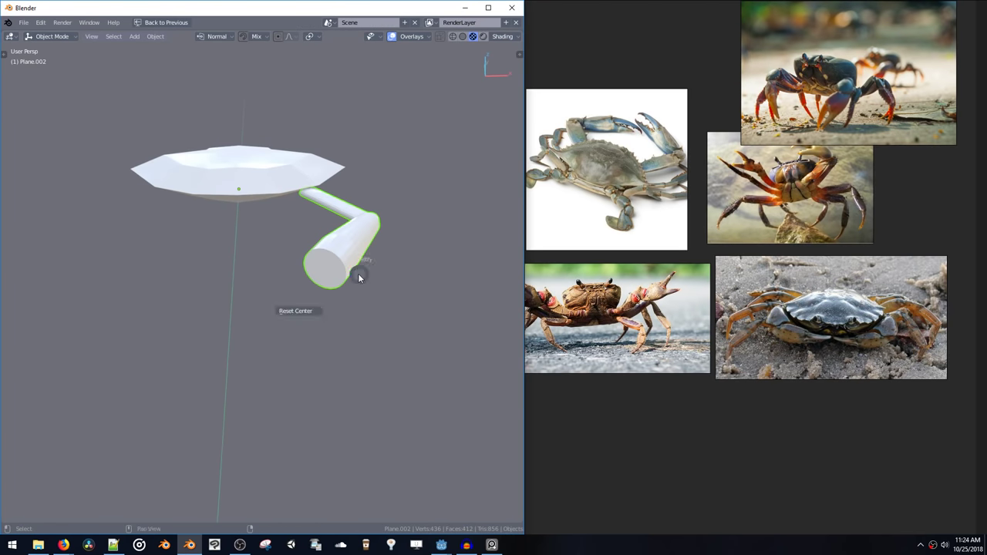
pyautogui.click(409, 237)
# Reset the center of the separated arm object
pyautogui.moveTo(339, 219); pyautogui.dragTo(342, 220, button='middle')
pyautogui.hotkey('shift', 's')
pyautogui.click(350, 306)
pyautogui.press('Tab')
pyautogui.hotkey('shift', 's')
pyautogui.click(375, 320)
pyautogui.press('Tab')
# Enable the arm object's X-axis Mirror modifier in the viewport and render, and restore the maximized 3D view
pyautogui.moveTo(375, 270)
pyautogui.mouseDown(button='middle')
pyautogui.moveTo(293, 263)
pyautogui.moveTo(217, 207)
pyautogui.moveTo(121, 203)
pyautogui.moveTo(119, 244)
pyautogui.moveTo(152, 256)
pyautogui.moveTo(311, 270)
pyautogui.moveTo(384, 262)
pyautogui.mouseUp(button='middle')
pyautogui.hotkey('ctrl', 'alt', 'space')
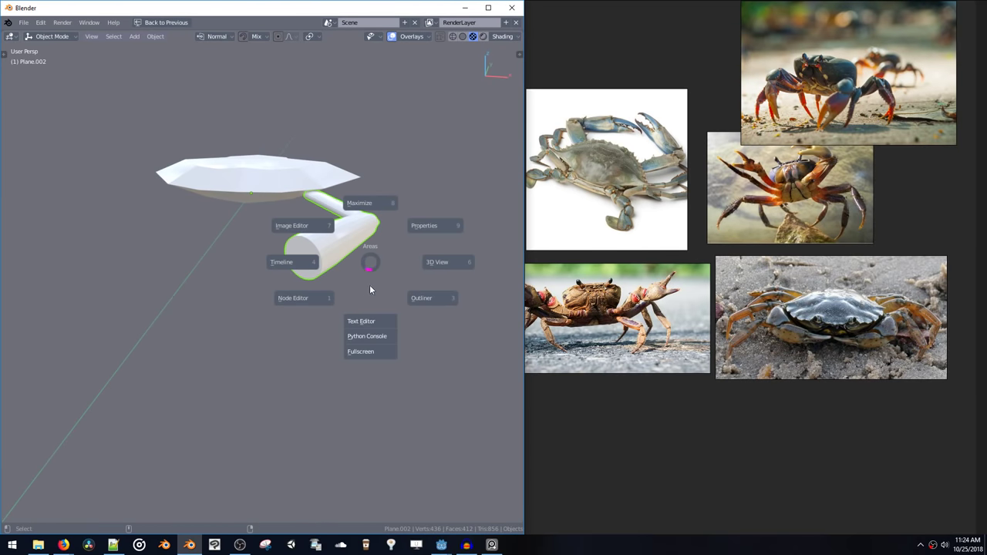
pyautogui.click(365, 202)
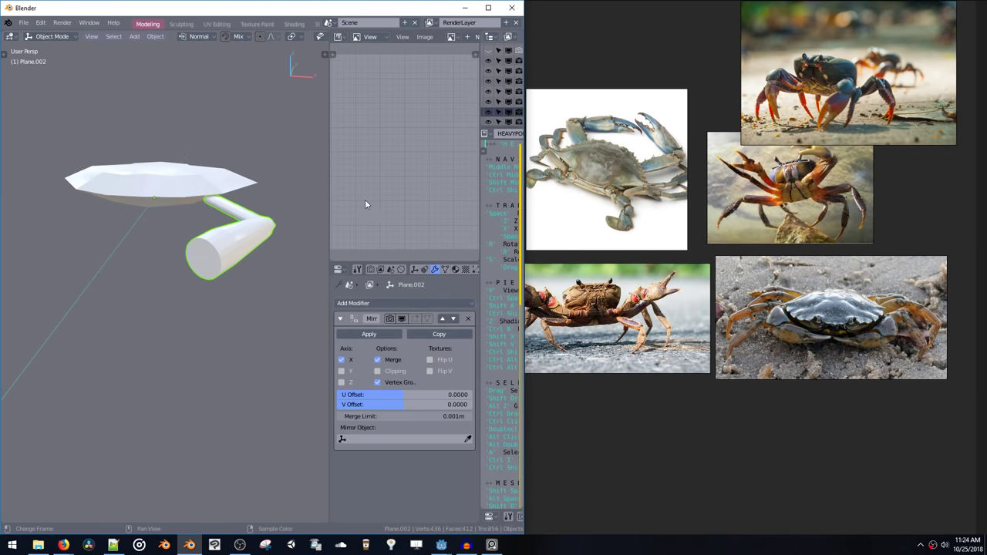
pyautogui.click(389, 322)
pyautogui.click(401, 319)
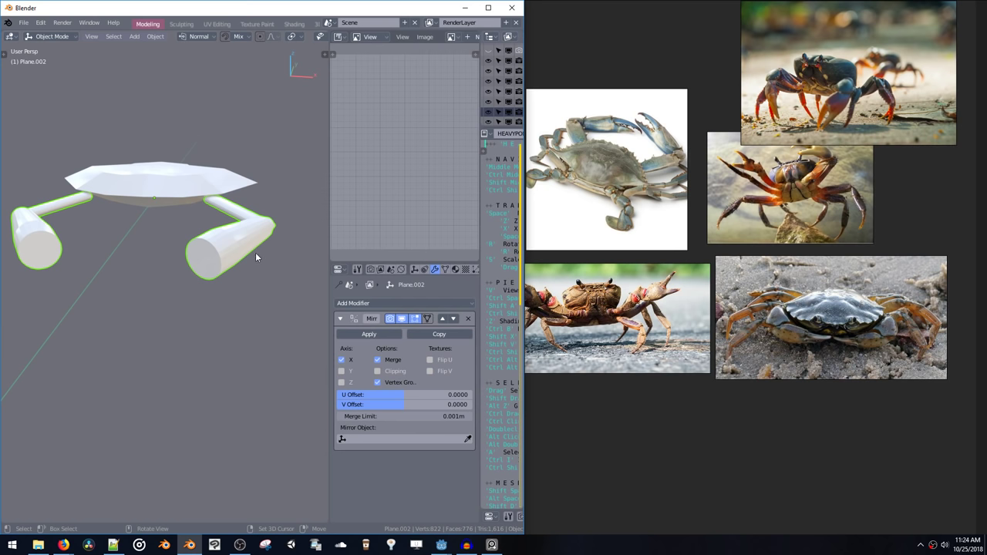
pyautogui.moveTo(226, 309); pyautogui.dragTo(202, 310, button='middle')
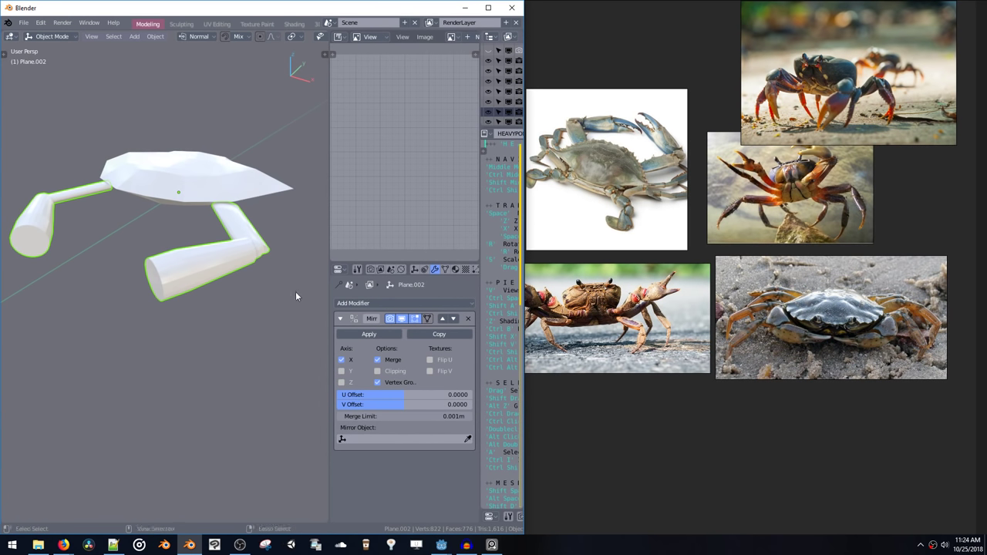
pyautogui.hotkey('ctrl', 'space')
pyautogui.moveTo(296, 296)
pyautogui.mouseDown(button='middle')
pyautogui.moveTo(289, 249)
pyautogui.moveTo(314, 276)
pyautogui.moveTo(288, 301)
pyautogui.mouseUp(button='middle')
# Select the whole outer arm segment in Edit Mode, then rotate and move it in top view so it bends further inward
pyautogui.press('Tab')
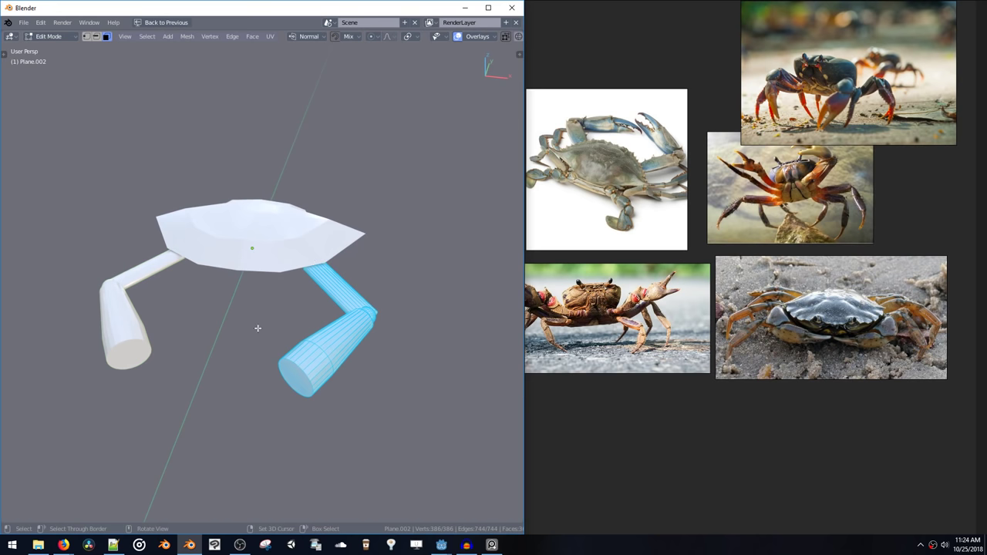
pyautogui.click(301, 370)
pyautogui.hotkey('ctrl', 'l')
pyautogui.press('KP_7')
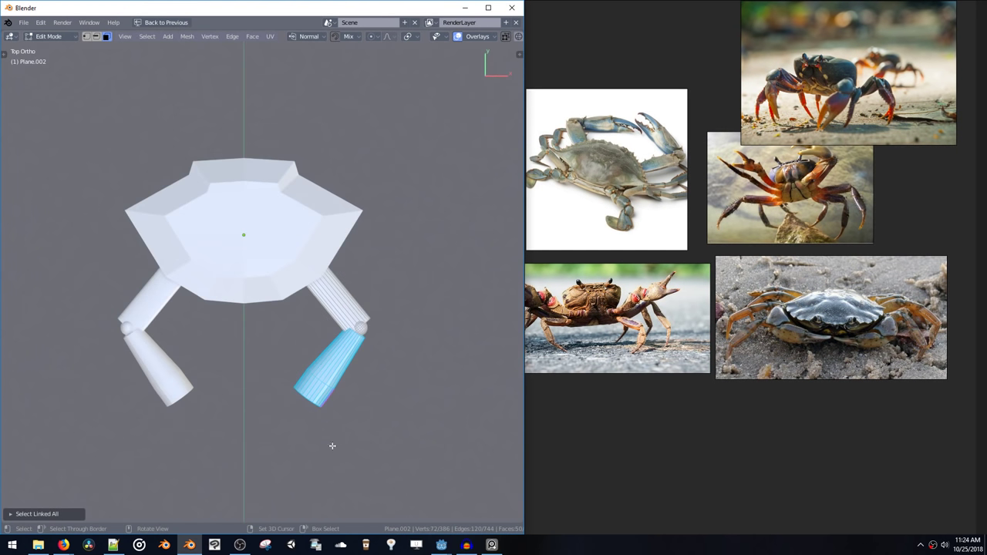
pyautogui.press('r')
pyautogui.click(313, 432)
pyautogui.press('g')
pyautogui.click(315, 425)
# Duplicate the inner arm cylinder, place the copy behind the claw arm and rotate it about the Z axis to point sideways
pyautogui.moveTo(315, 424); pyautogui.dragTo(258, 293, button='middle')
pyautogui.click(289, 305)
pyautogui.hotkey('ctrl', 'l')
pyautogui.hotkey('shift', 'd')
pyautogui.click(324, 304)
pyautogui.press('r')
pyautogui.press('z')
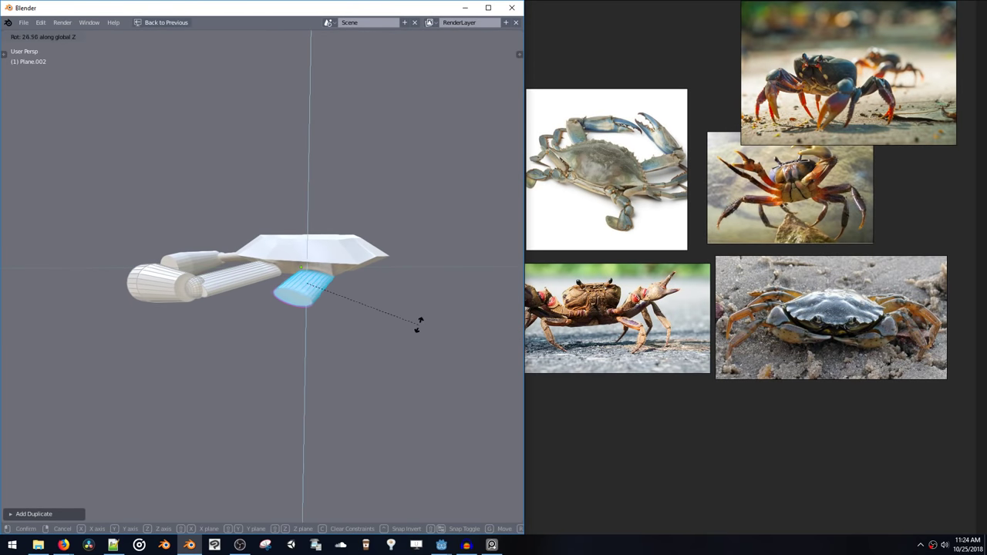
pyautogui.click(483, 289)
# Scale the duplicated cylinder down along X and Z into a thin leg and move it beside the shell
pyautogui.press('s')
pyautogui.press('x')
pyautogui.click(349, 298)
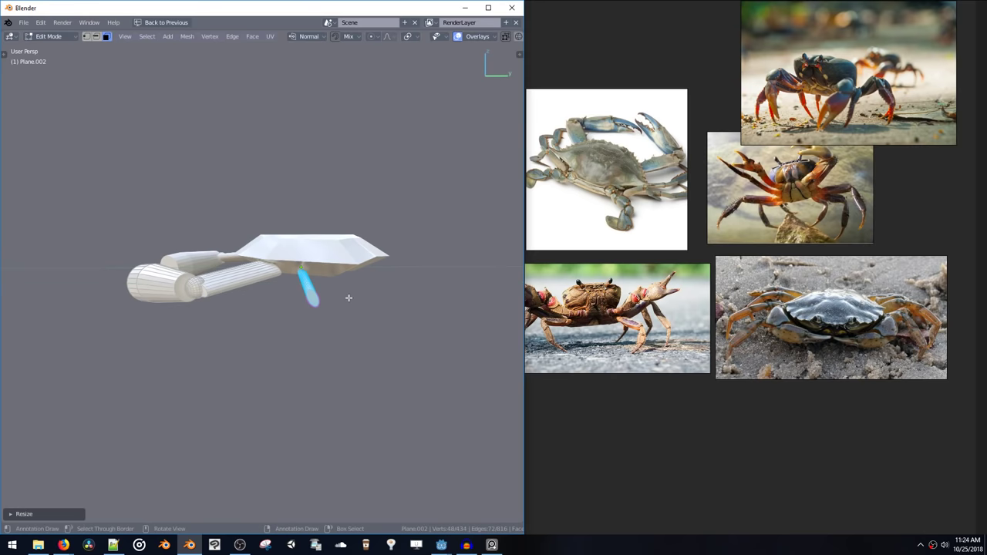
pyautogui.moveTo(349, 298)
pyautogui.mouseDown(button='middle')
pyautogui.moveTo(305, 277)
pyautogui.moveTo(343, 317)
pyautogui.mouseUp(button='middle')
pyautogui.press('s')
pyautogui.press('z')
pyautogui.click(302, 271)
pyautogui.press('g')
pyautogui.click(358, 319)
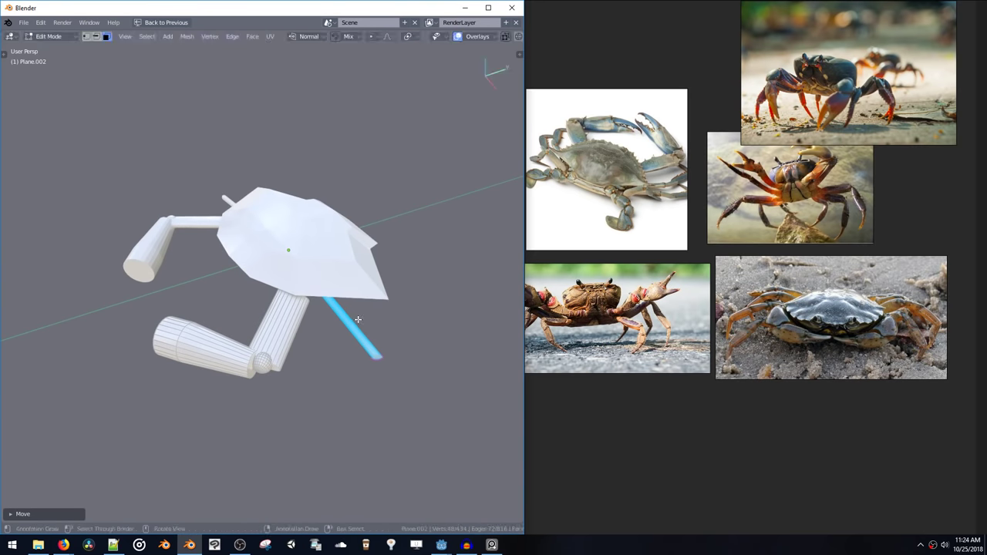
# Shift the thin leg along the Y and X axes to position it at the shell's side
pyautogui.press('g')
pyautogui.press('y')
pyautogui.click(359, 321)
pyautogui.press('g')
pyautogui.press('x')
pyautogui.click(363, 324)
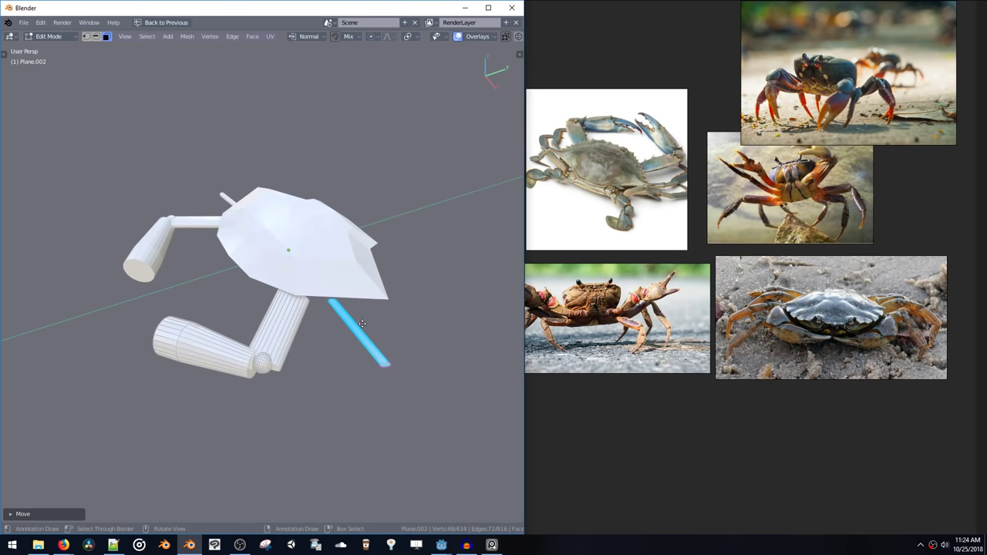
pyautogui.press('g')
pyautogui.press('y')
pyautogui.click(366, 323)
# Select the leg's end face, pull it inward to shorten the leg and adjust its position in top view
pyautogui.rightClick(390, 366)
pyautogui.hotkey('alt', 's')
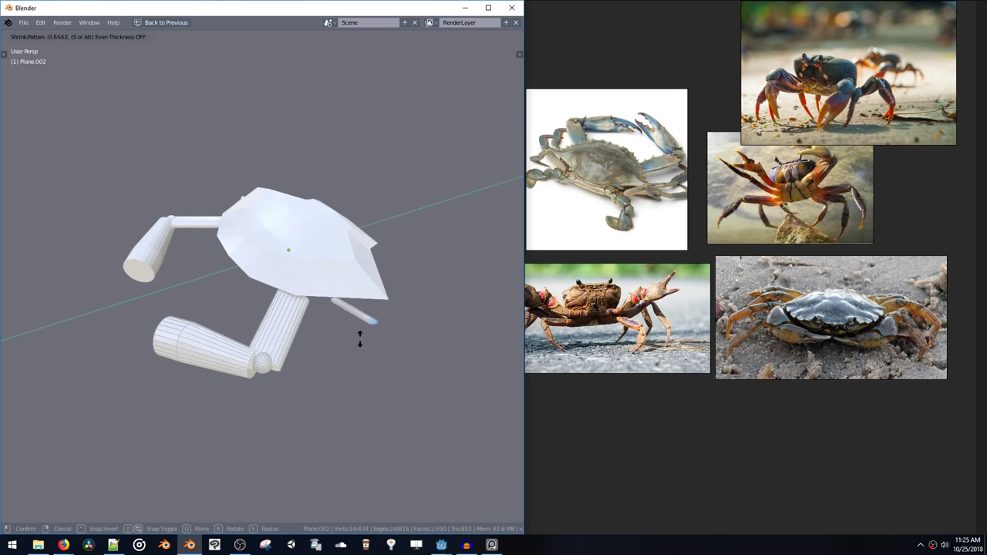
pyautogui.click(362, 366)
pyautogui.press('q')
pyautogui.moveTo(353, 355); pyautogui.dragTo(357, 334, button='middle')
pyautogui.click(360, 320)
pyautogui.press('g')
pyautogui.click(315, 329)
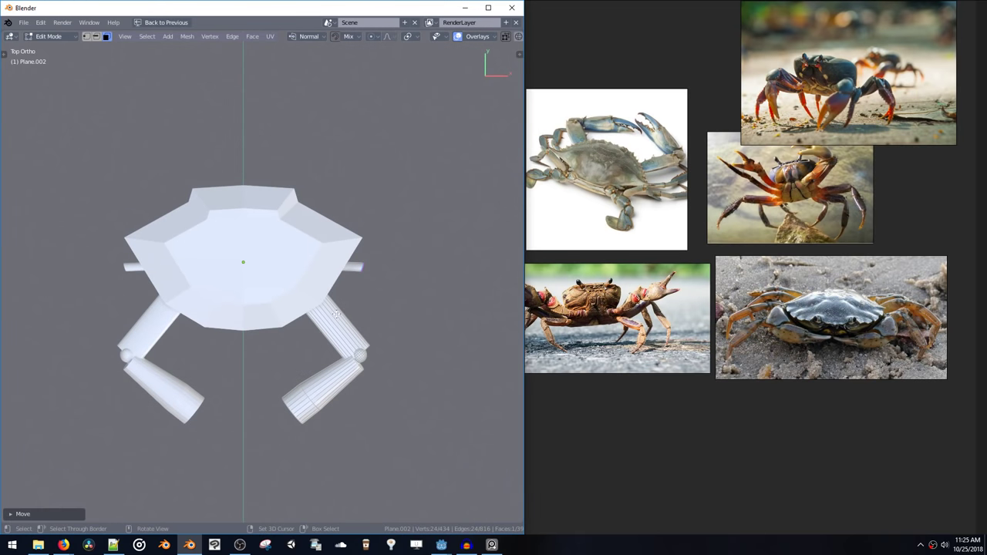
# Extrude the leg's end face outward and move it in line with the rest of the leg
pyautogui.keyDown('shift'); pyautogui.moveTo(347, 292); pyautogui.dragTo(315, 281, button='middle'); pyautogui.keyUp('shift')
pyautogui.hotkey('alt', 's')
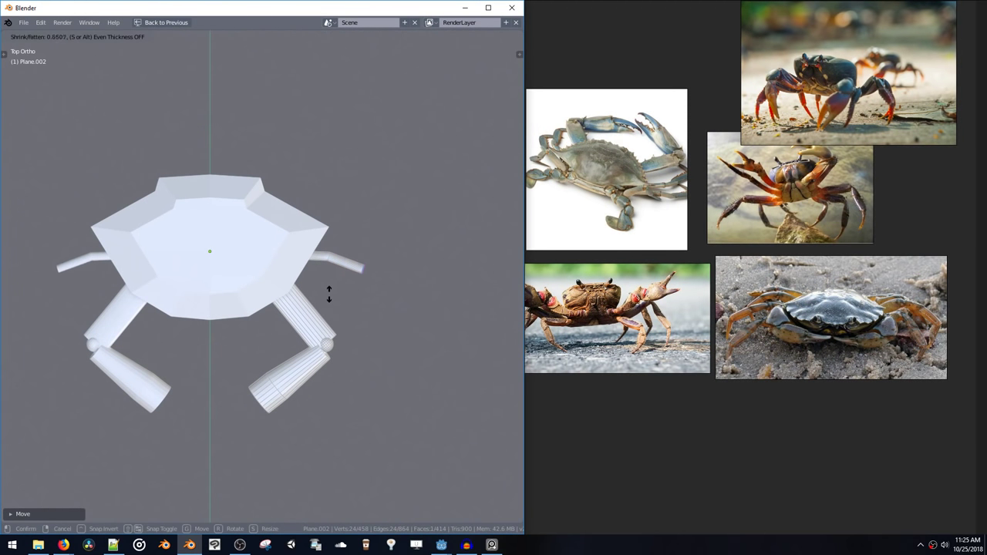
pyautogui.click(326, 307)
pyautogui.press('g')
pyautogui.click(316, 287)
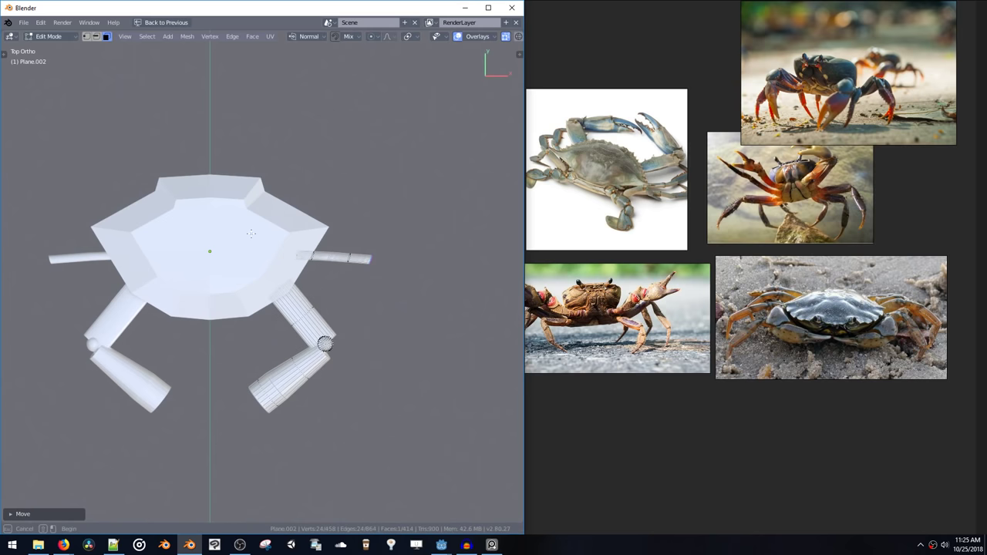
# Select the entire leg and move it so it protrudes from the middle of the shell's side
pyautogui.moveTo(381, 271); pyautogui.dragTo(381, 272)
pyautogui.press('g')
pyautogui.click(388, 274)
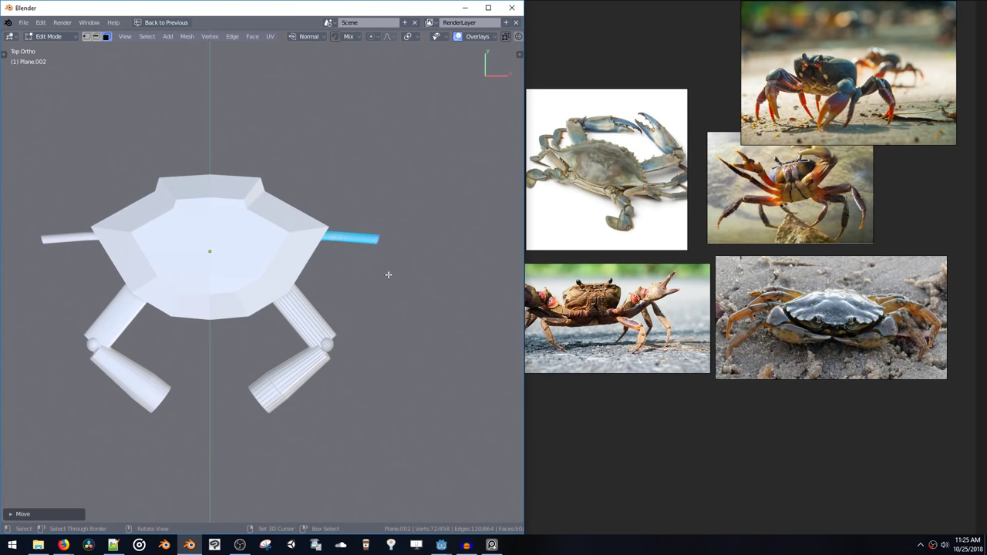
pyautogui.press('g')
pyautogui.click(372, 302)
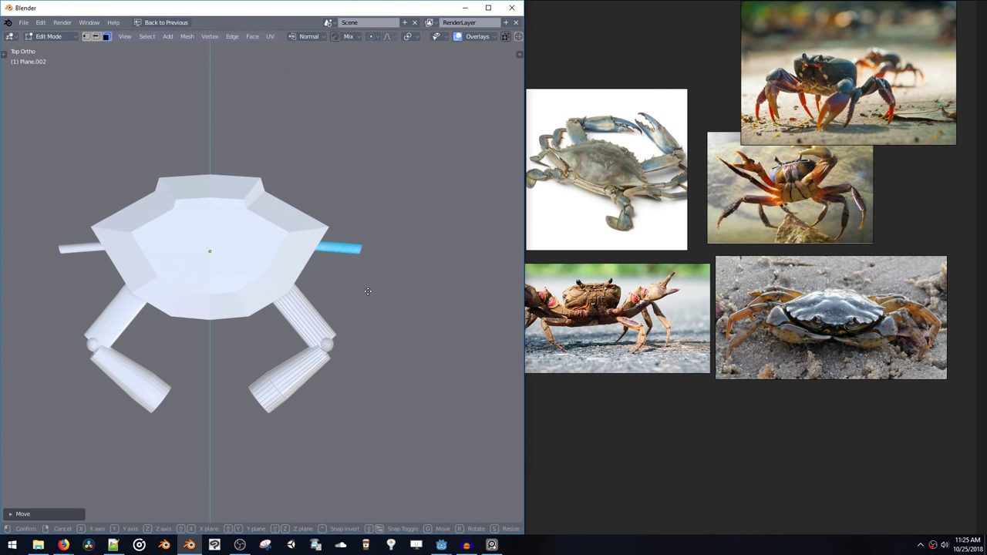
pyautogui.press('g')
pyautogui.click(378, 296)
# Select the leg's middle edge loop and scale it up to thicken the leg there
pyautogui.press('2')
pyautogui.keyDown('alt'); pyautogui.click(330, 248); pyautogui.keyUp('alt')
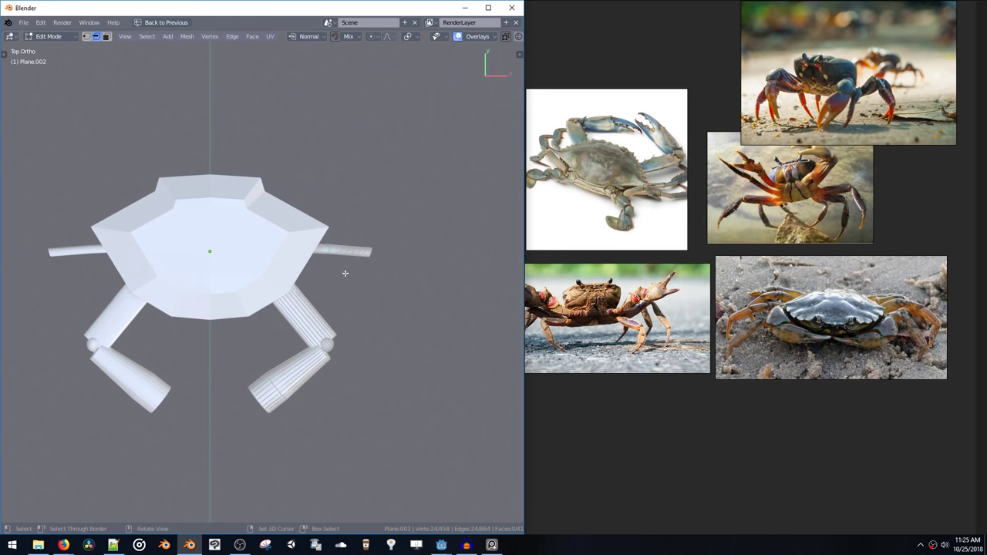
pyautogui.press('s')
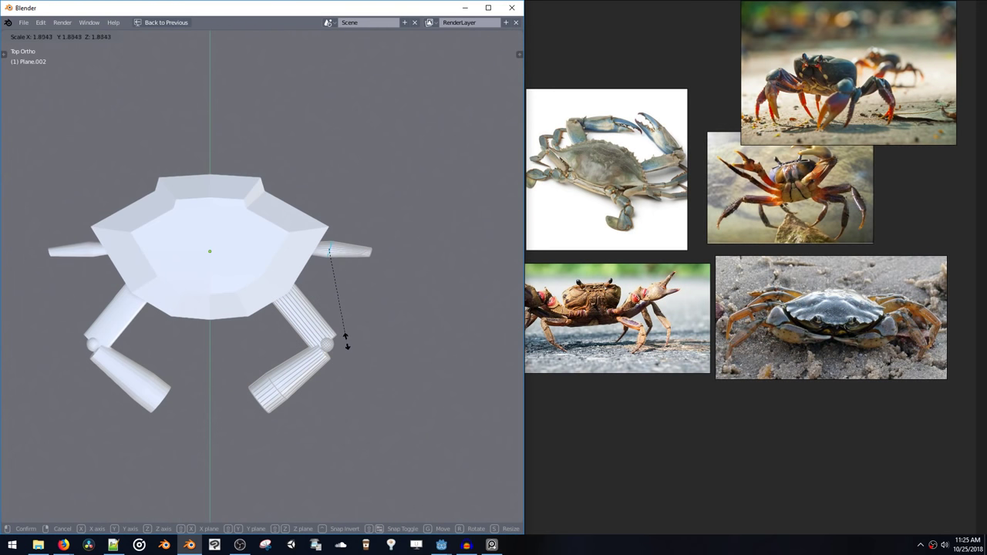
pyautogui.click(345, 319)
pyautogui.press('s')
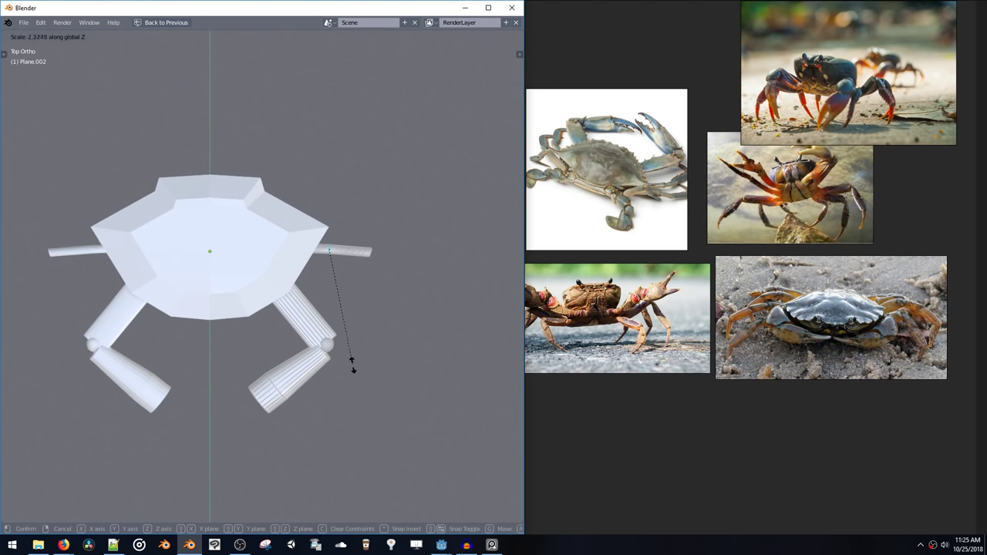
pyautogui.click(351, 320)
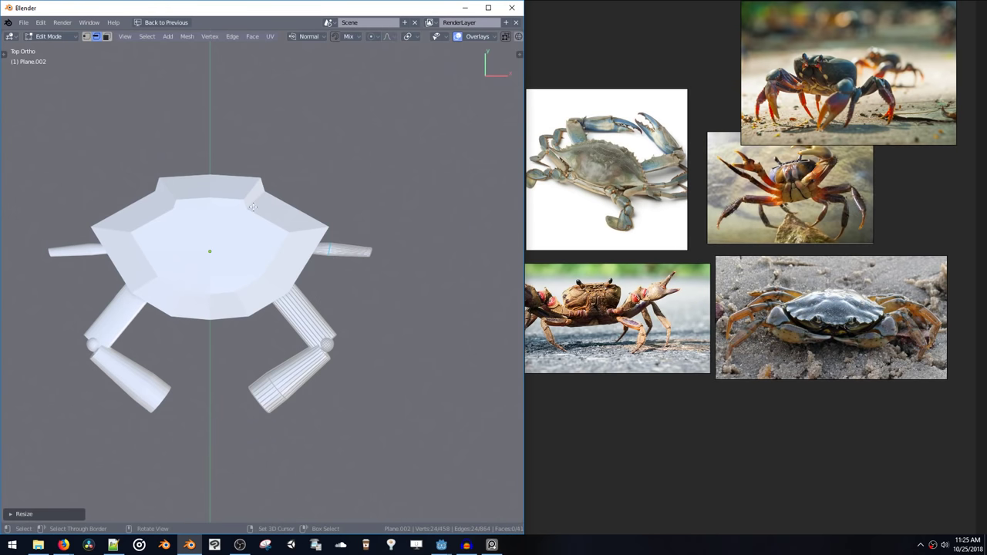
# Box-select the whole leg, then rotate it slightly and move it against the shell in top view
pyautogui.press('b')
pyautogui.moveTo(258, 210); pyautogui.dragTo(381, 264)
pyautogui.press('r')
pyautogui.click(378, 317)
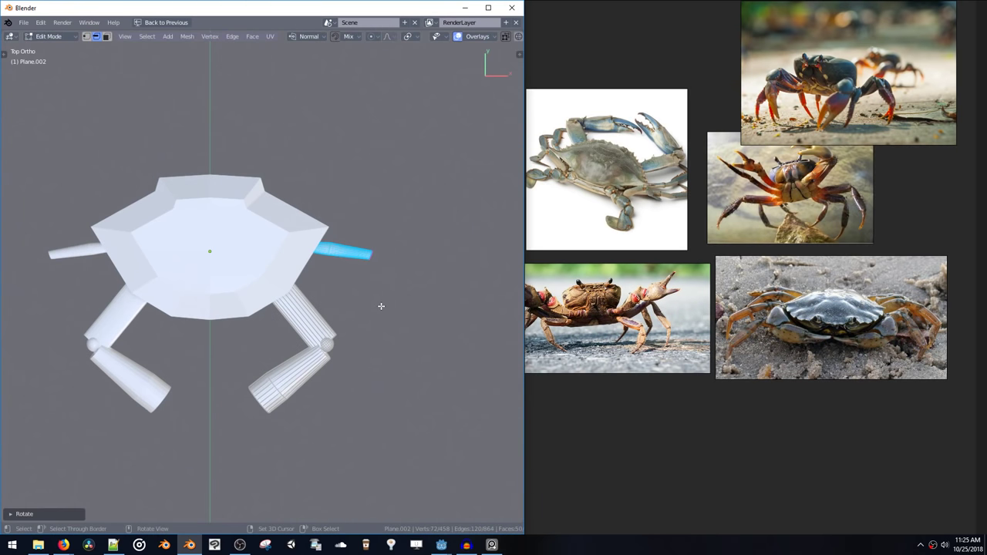
pyautogui.press('g')
pyautogui.click(379, 304)
# Select the leg from the side, then rotate it from different angles and move it so it slopes out from under the shell
pyautogui.moveTo(378, 304); pyautogui.dragTo(264, 263, button='middle')
pyautogui.press('b')
pyautogui.moveTo(264, 264); pyautogui.dragTo(327, 332)
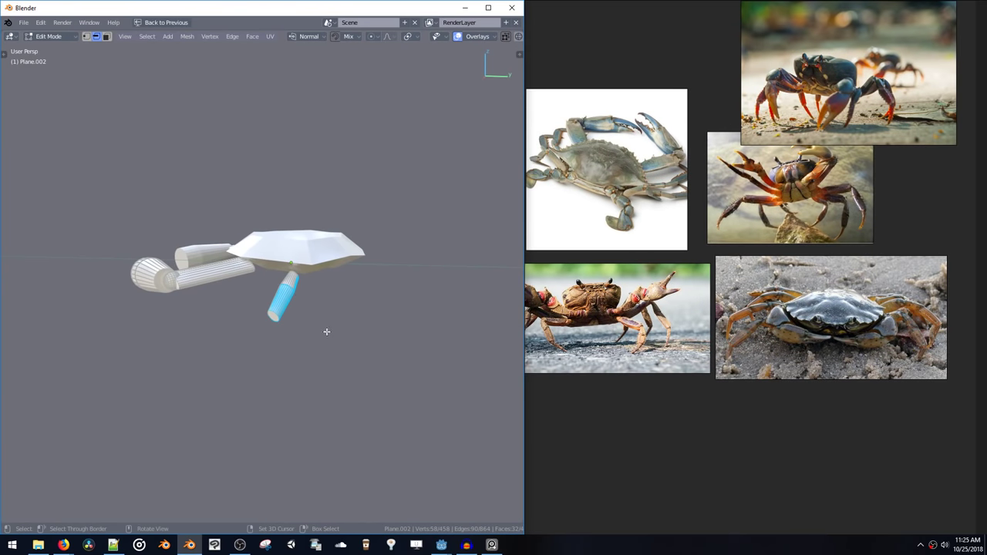
pyautogui.moveTo(335, 348); pyautogui.dragTo(352, 337, button='middle')
pyautogui.press('r')
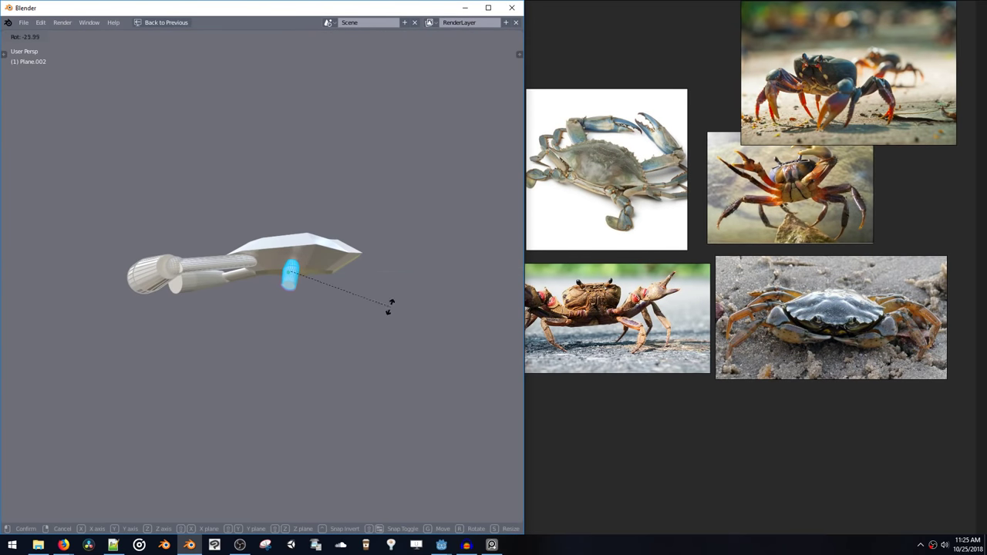
pyautogui.click(390, 296)
pyautogui.moveTo(390, 296); pyautogui.dragTo(351, 345, button='middle')
pyautogui.press('r')
pyautogui.click(436, 283)
pyautogui.moveTo(393, 343); pyautogui.dragTo(373, 307, button='middle')
pyautogui.press('g')
pyautogui.click(312, 312)
# Duplicate the leg behind the first one in top view and rotate the copy to angle toward the rear
pyautogui.press('KP_7')
pyautogui.press('g')
pyautogui.click(342, 304)
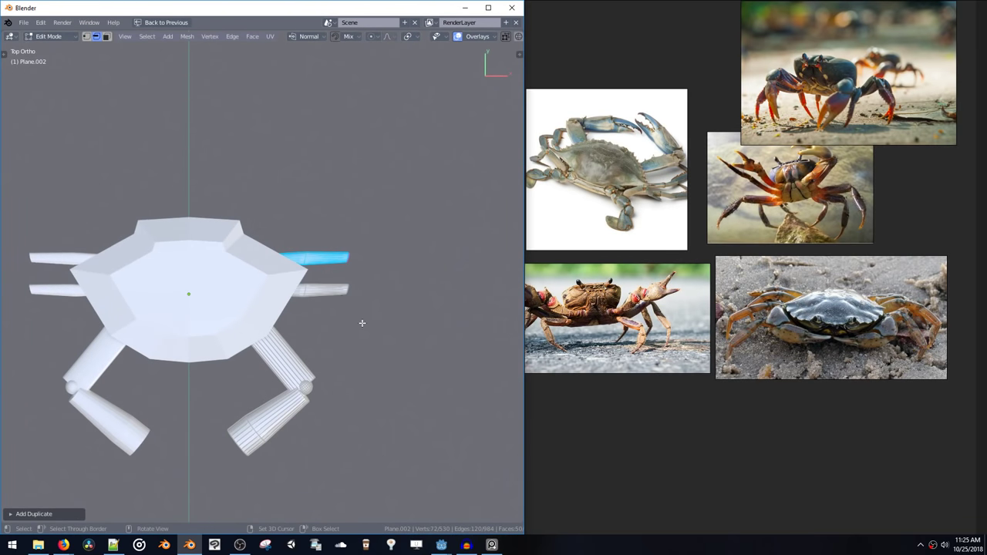
pyautogui.press('r')
pyautogui.click(354, 278)
pyautogui.keyDown('shift'); pyautogui.moveTo(354, 278); pyautogui.dragTo(343, 310, button='middle'); pyautogui.keyUp('shift')
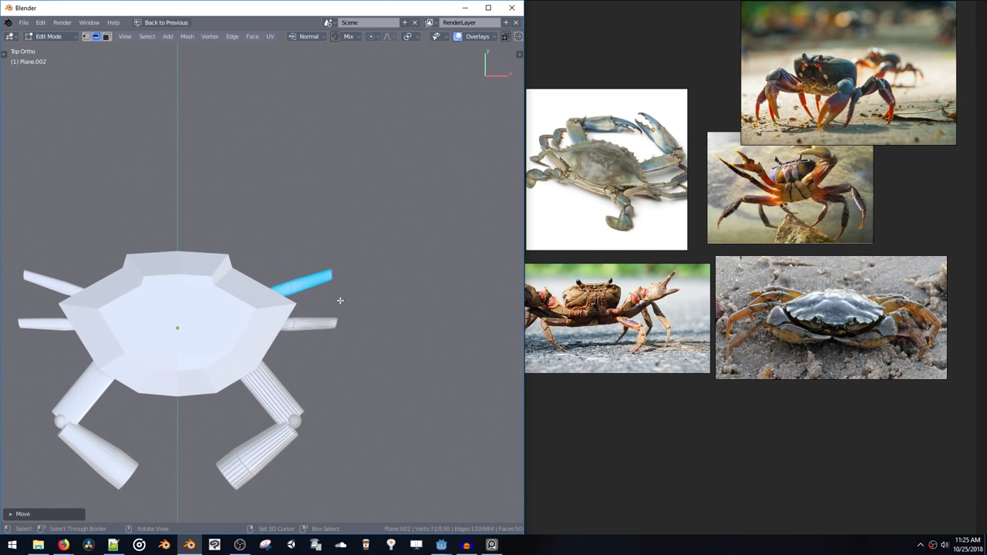
# Duplicate the front leg's end loop, offset the copy outward and extrude it into a separate lower leg segment
pyautogui.keyDown('alt'); pyautogui.click(338, 323); pyautogui.keyUp('alt')
pyautogui.hotkey('shift', 'd')
pyautogui.click(354, 339)
pyautogui.press('e')
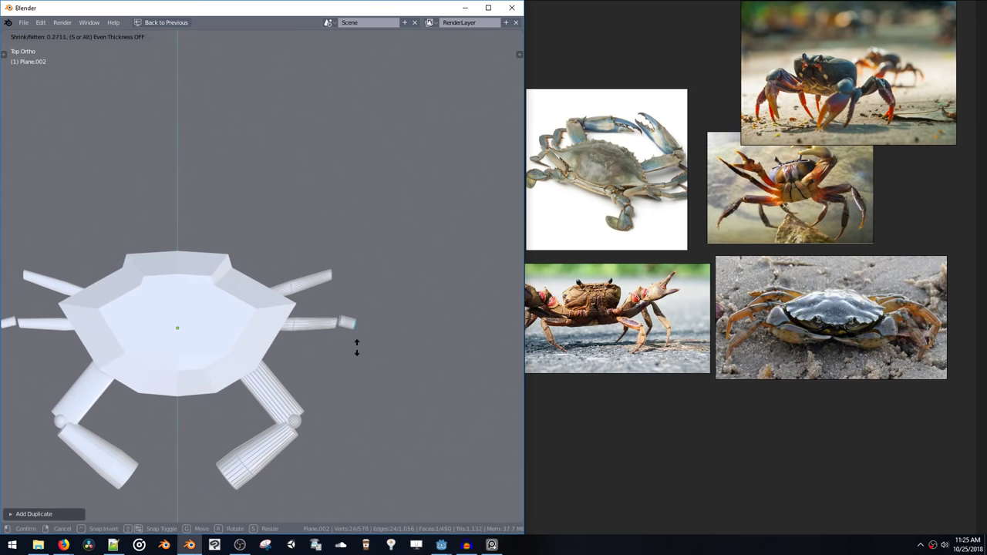
pyautogui.click(360, 372)
# Rotate and move the new lower segment so it joins the front leg's tip and bends toward the claws
pyautogui.press('r')
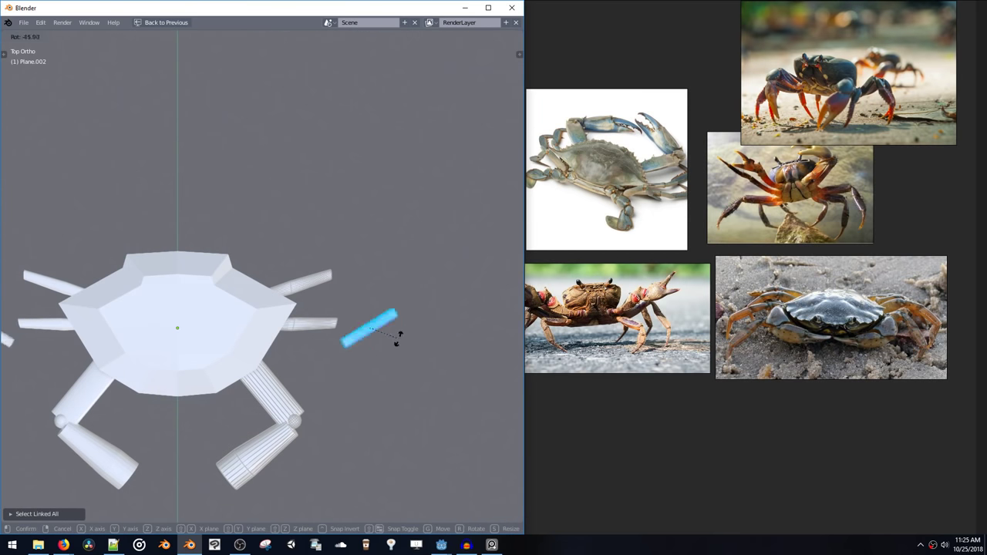
pyautogui.click(394, 317)
pyautogui.press('g')
pyautogui.click(372, 303)
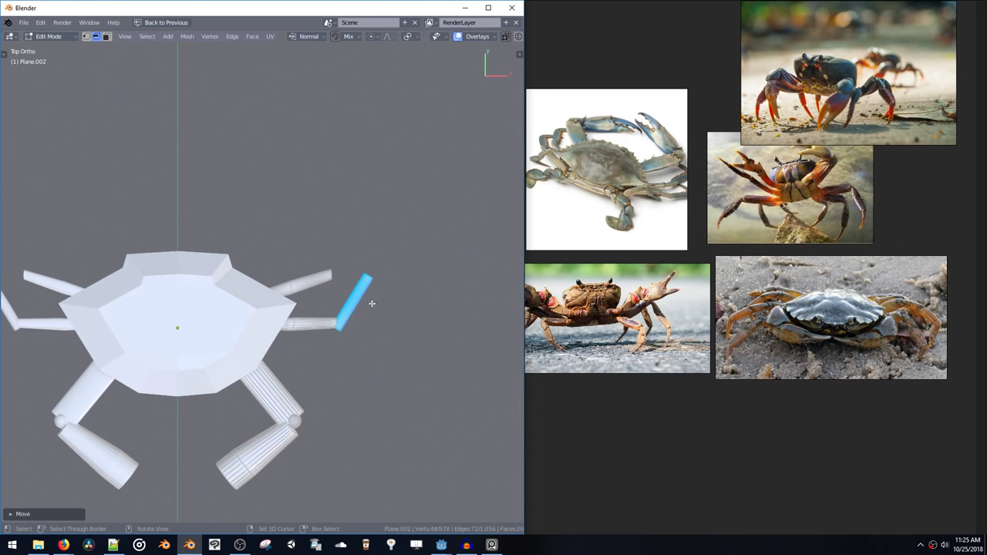
pyautogui.press('r')
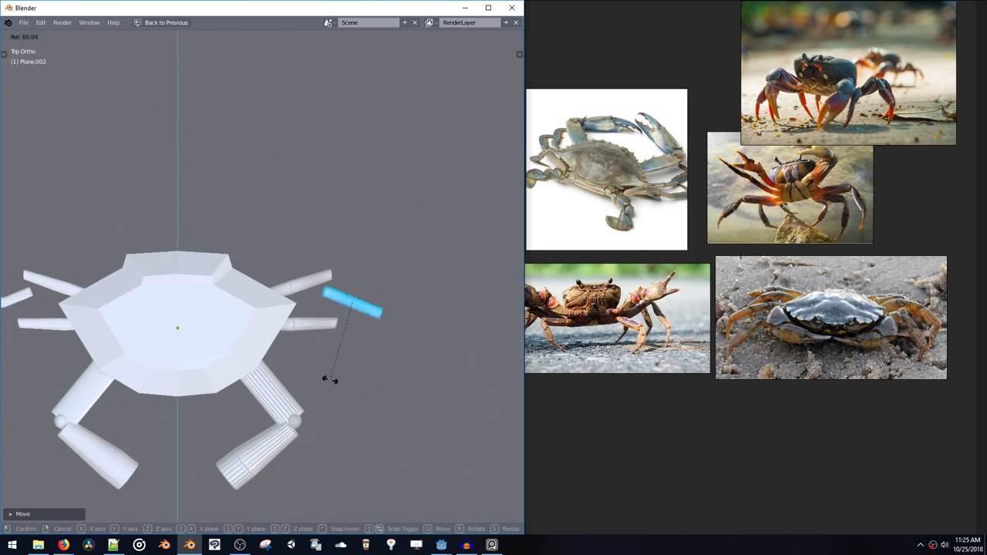
pyautogui.click(324, 407)
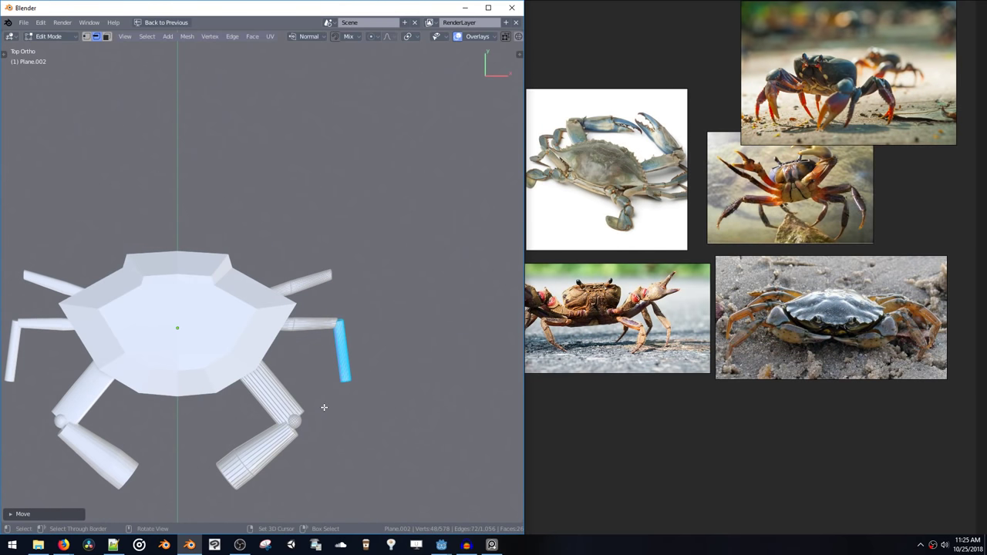
pyautogui.press('r')
pyautogui.click(340, 411)
pyautogui.press('r')
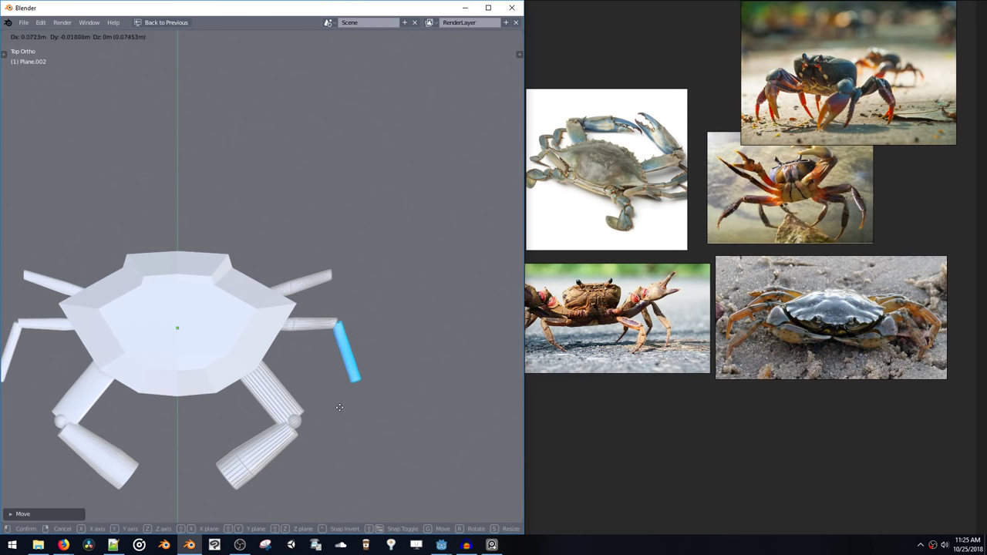
pyautogui.click(340, 405)
# Duplicate the lower segment onto the rear leg's tip, rotate it outward and align it with the joint
pyautogui.hotkey('shift', 'd')
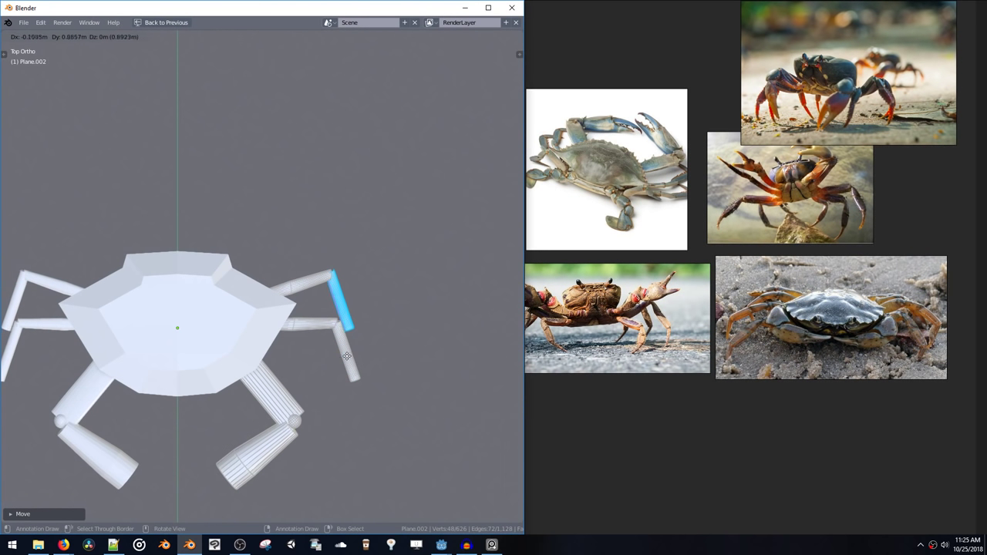
pyautogui.click(370, 378)
pyautogui.press('r')
pyautogui.click(383, 355)
pyautogui.press('g')
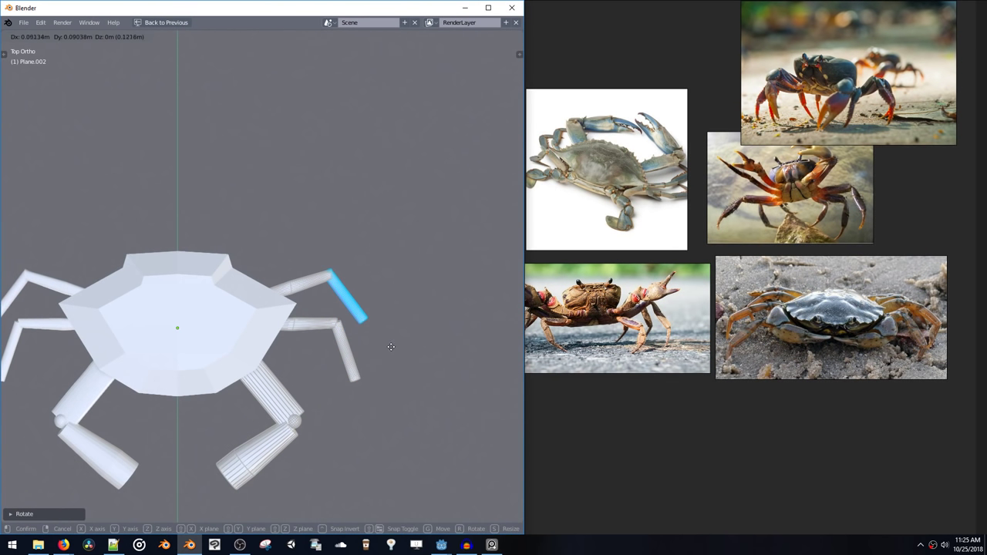
pyautogui.click(394, 346)
pyautogui.press('g')
pyautogui.click(385, 350)
# Extend the front leg's end face outward and scale it down so the lower segment tapers to a point
pyautogui.moveTo(386, 348); pyautogui.dragTo(342, 360, button='middle')
pyautogui.click(342, 360)
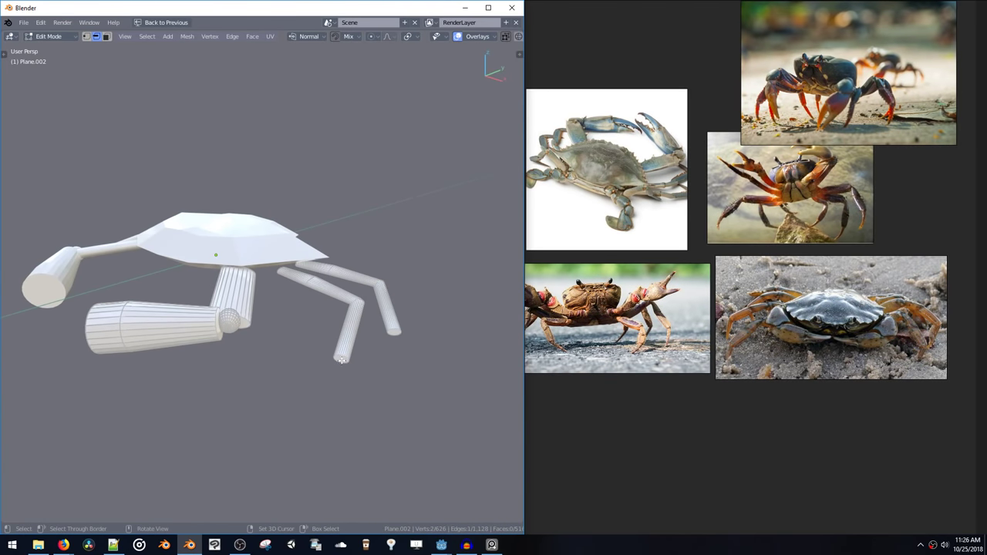
pyautogui.keyDown('shift'); pyautogui.click(348, 355); pyautogui.keyUp('shift')
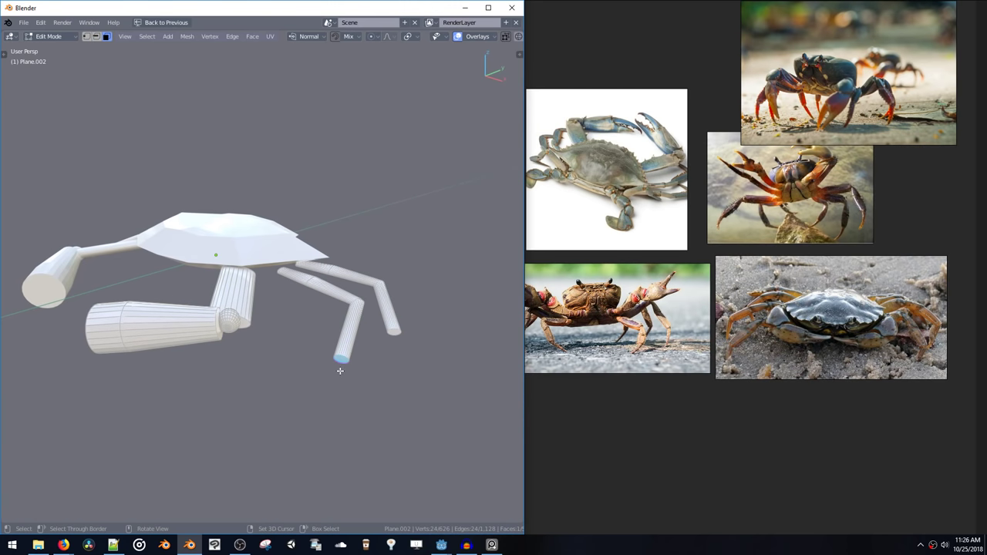
pyautogui.hotkey('alt', 's')
pyautogui.click(346, 349)
pyautogui.press('e')
pyautogui.click(338, 379)
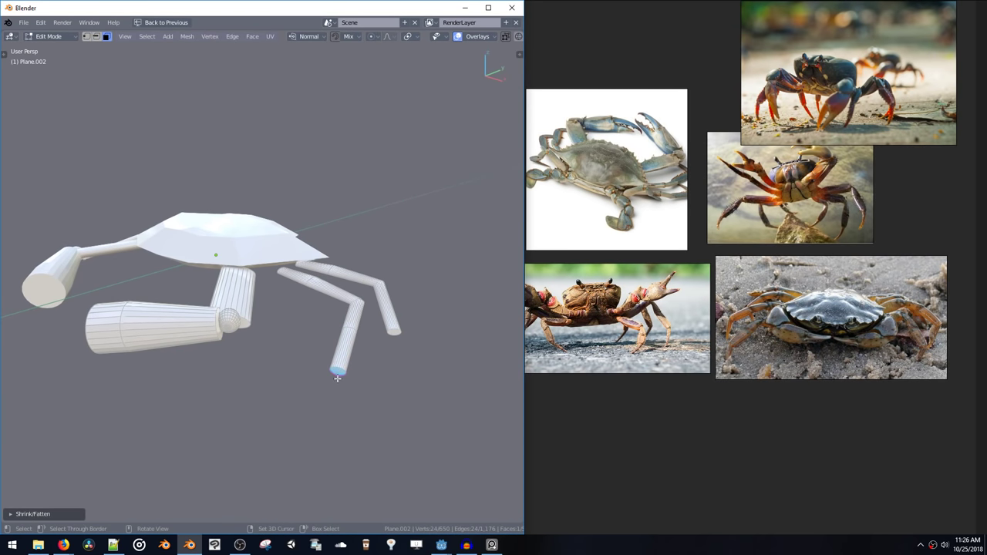
pyautogui.press('s')
pyautogui.click(331, 384)
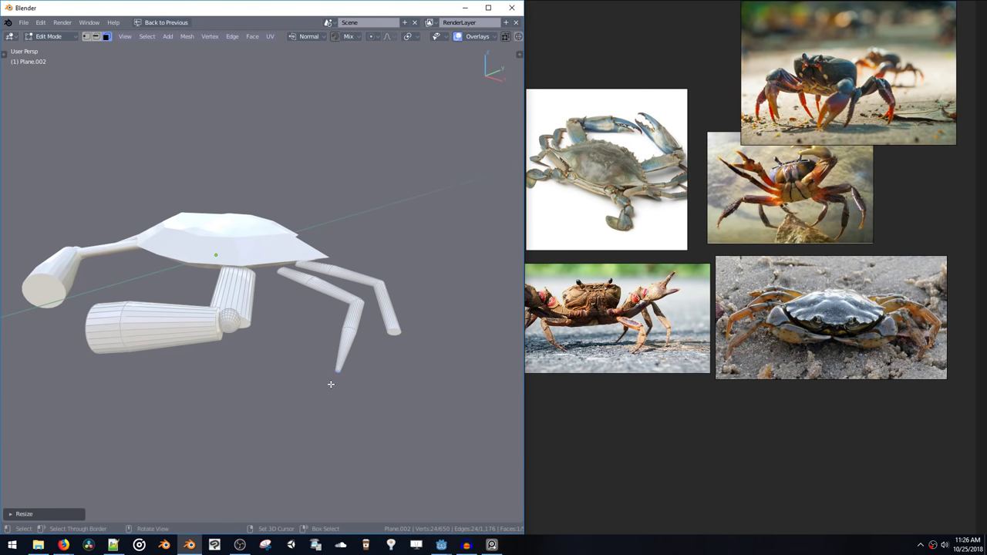
# Extrude the rear leg's end face outward and shrink it into a pointed tip
pyautogui.press('e')
pyautogui.click(395, 343)
pyautogui.hotkey('alt', 's')
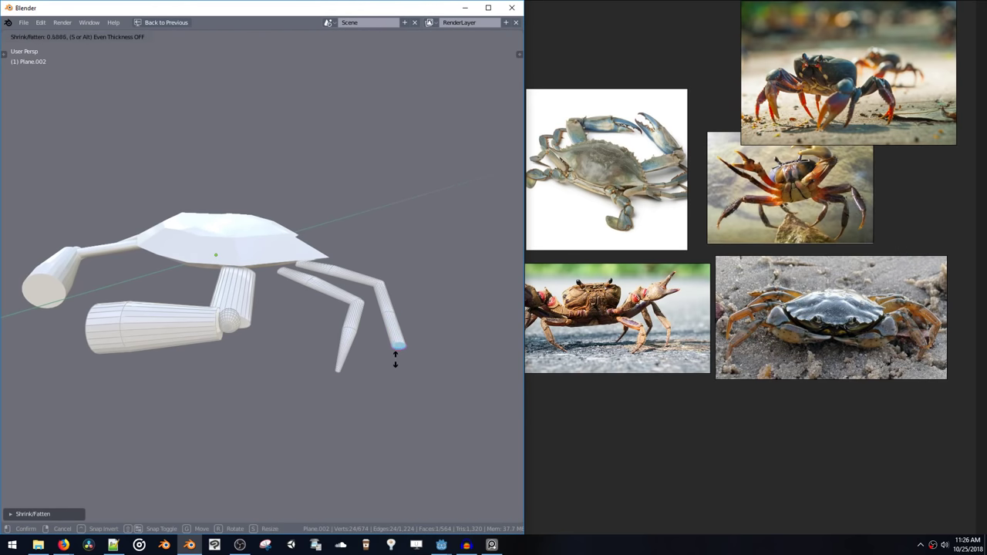
pyautogui.click(395, 357)
pyautogui.press('s')
pyautogui.click(397, 356)
# Slide the edge loop on the rear leg's lower segment closer to the knee
pyautogui.moveTo(396, 356); pyautogui.dragTo(362, 325, button='middle')
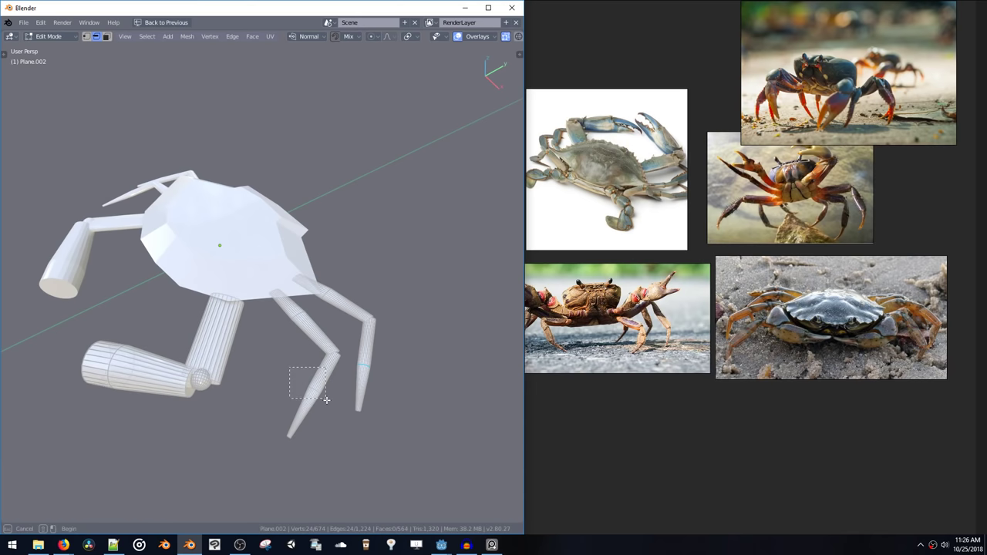
pyautogui.moveTo(381, 378); pyautogui.dragTo(339, 353, button='middle')
pyautogui.press('g')
pyautogui.press('g')
pyautogui.click(375, 364)
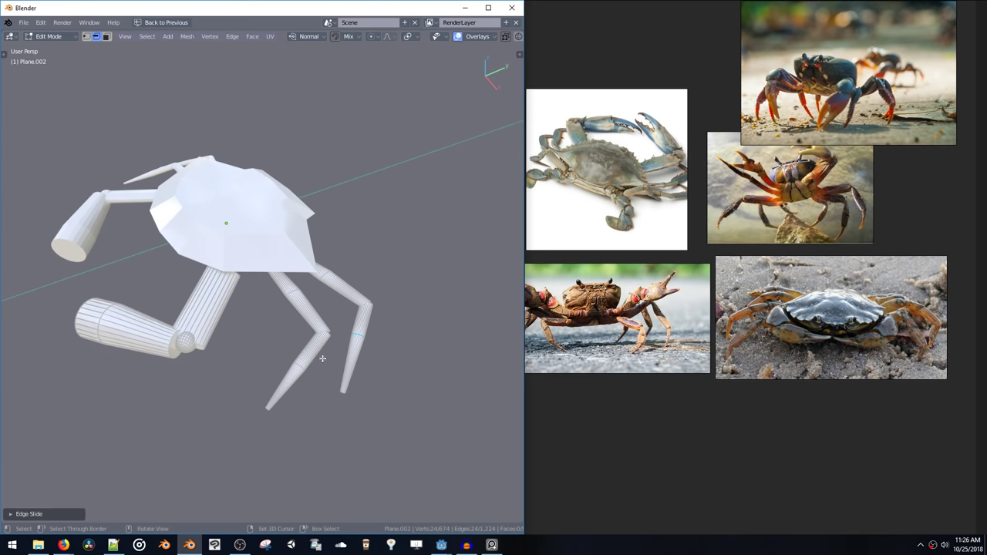
# Bevel the middle edge loops of both legs' lower segments into wider bands
pyautogui.keyDown('alt'); pyautogui.keyDown('shift'); pyautogui.click(306, 372); pyautogui.keyUp('shift'); pyautogui.keyUp('alt')
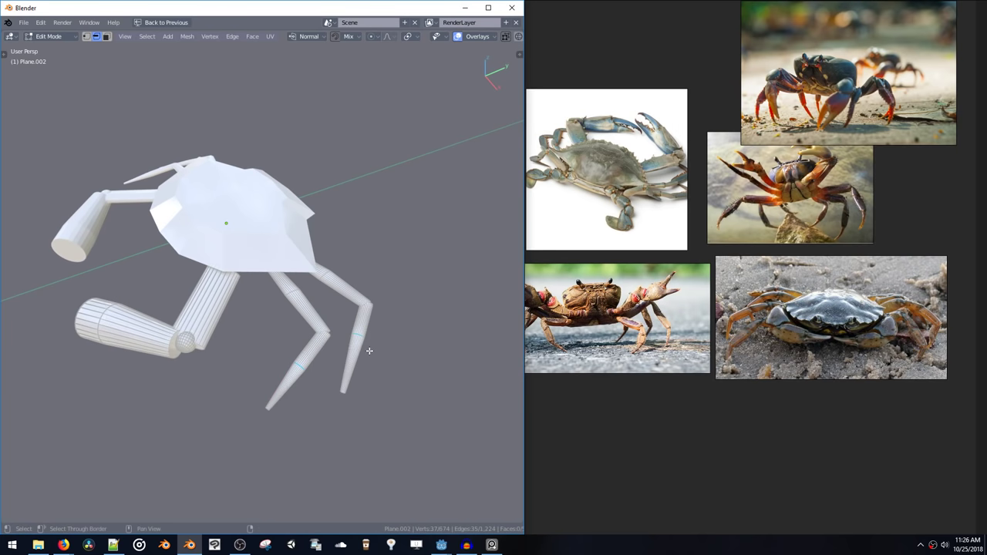
pyautogui.moveTo(370, 351); pyautogui.dragTo(331, 342, button='middle')
pyautogui.hotkey('alt', 'z')
pyautogui.moveTo(287, 341); pyautogui.dragTo(319, 372)
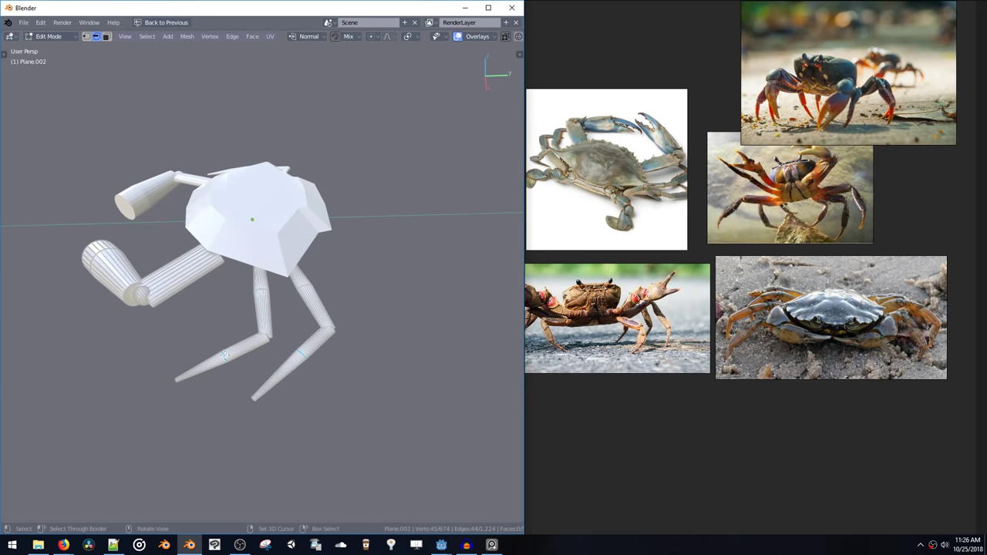
pyautogui.hotkey('ctrl', 'b')
pyautogui.click(348, 414)
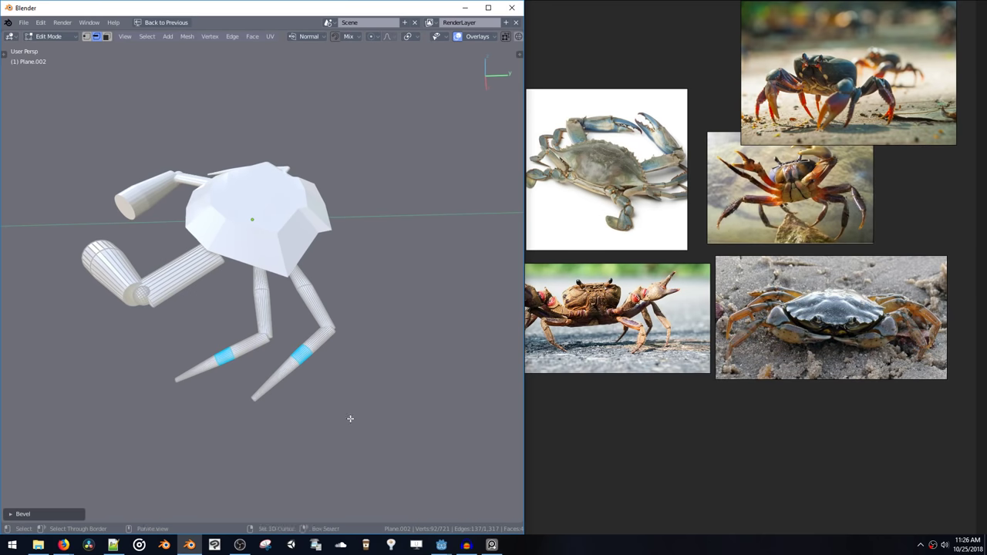
# Bevel the middle edge loops on the upper segments of both walking legs
pyautogui.moveTo(348, 416); pyautogui.dragTo(297, 340, button='middle')
pyautogui.click(274, 317)
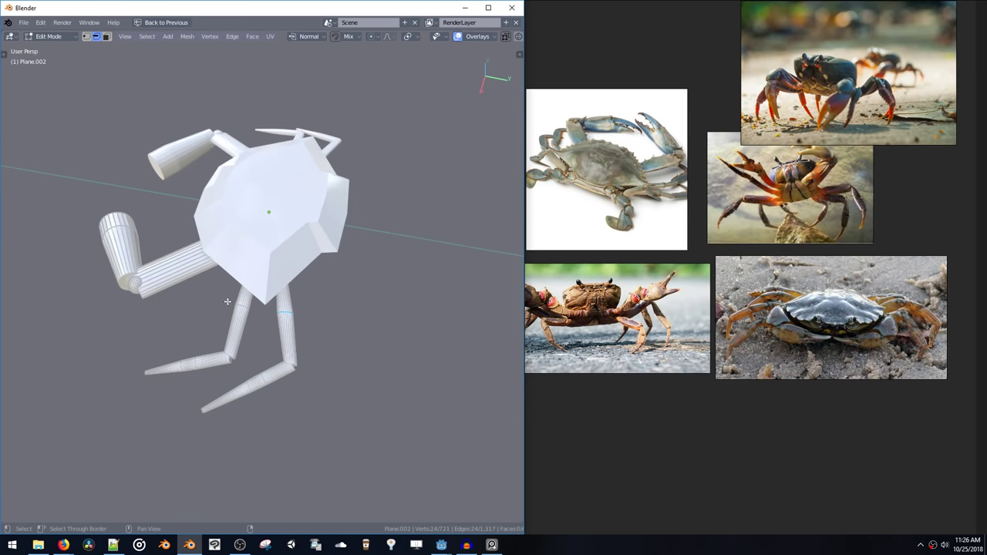
pyautogui.keyDown('alt'); pyautogui.keyDown('shift'); pyautogui.click(235, 306); pyautogui.keyUp('shift'); pyautogui.keyUp('alt')
pyautogui.hotkey('ctrl', 'b')
pyautogui.press('Escape')
pyautogui.press('s')
pyautogui.press('Escape')
pyautogui.hotkey('ctrl', 'b')
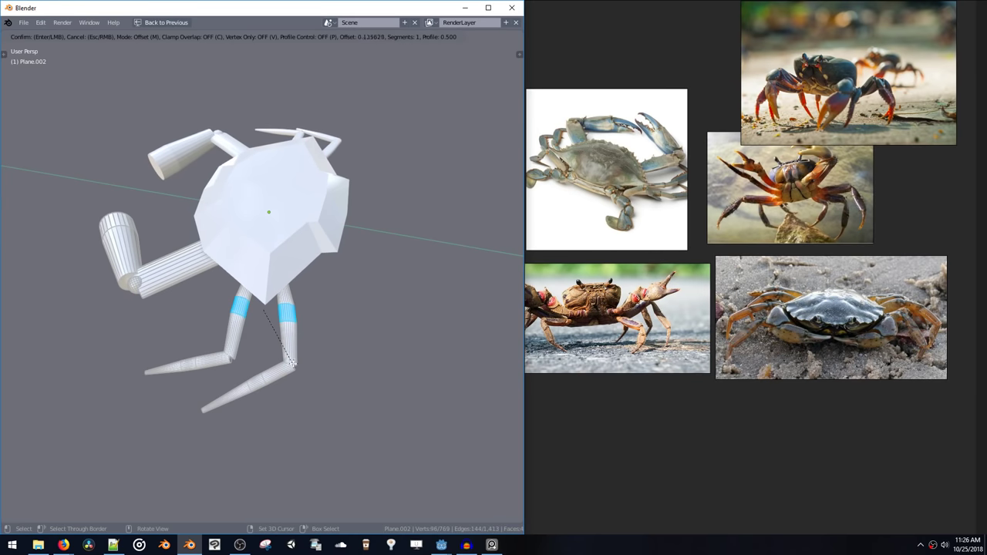
pyautogui.click(293, 362)
# Add an edge loop around the claw's upper arm and scale down the faces at its elbow and shoulder ends
pyautogui.moveTo(294, 363); pyautogui.dragTo(267, 316, button='middle')
pyautogui.click(241, 327)
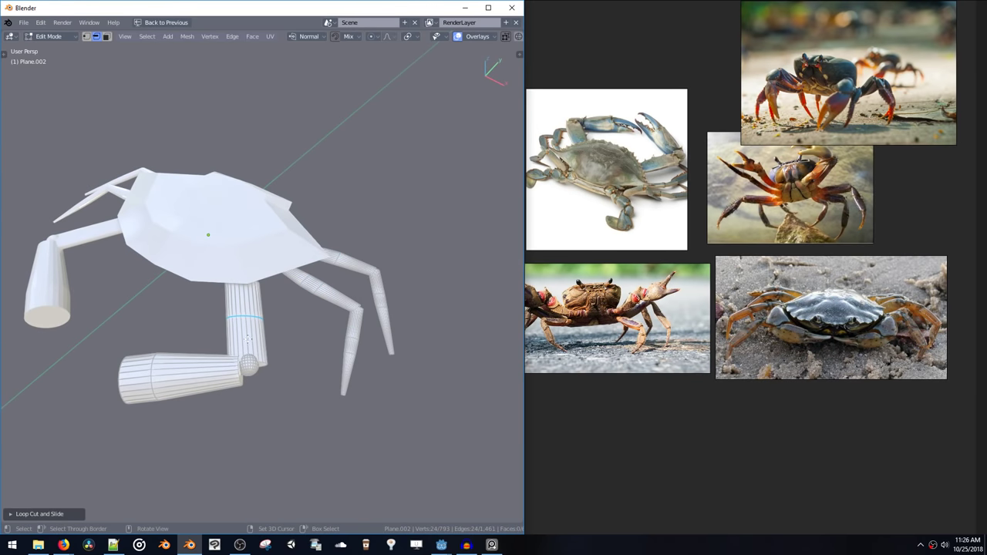
pyautogui.hotkey('ctrl', 'l')
pyautogui.press('Tab')
pyautogui.click(284, 348)
pyautogui.click(264, 366)
pyautogui.press('s')
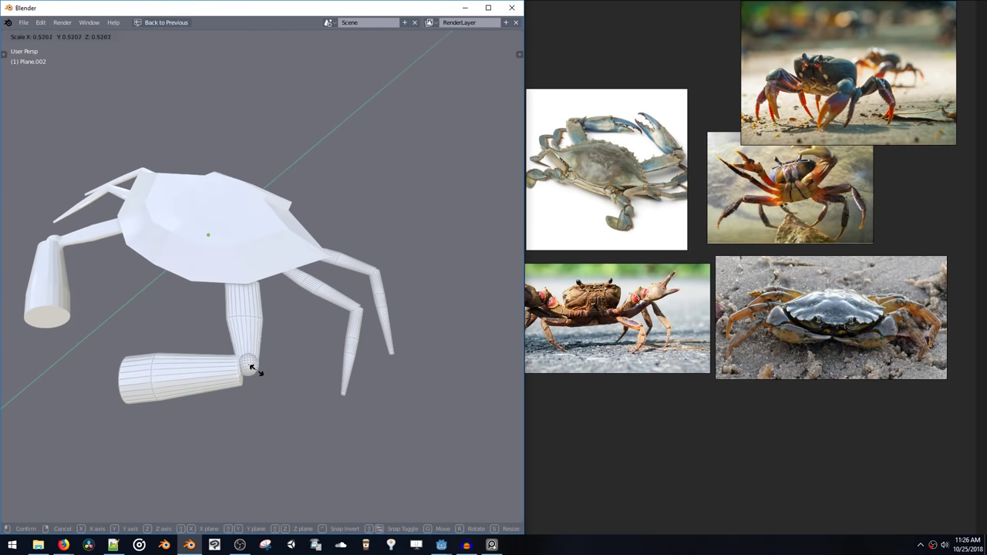
pyautogui.click(257, 370)
pyautogui.moveTo(258, 336); pyautogui.dragTo(300, 237, button='middle')
pyautogui.press('s')
pyautogui.click(304, 287)
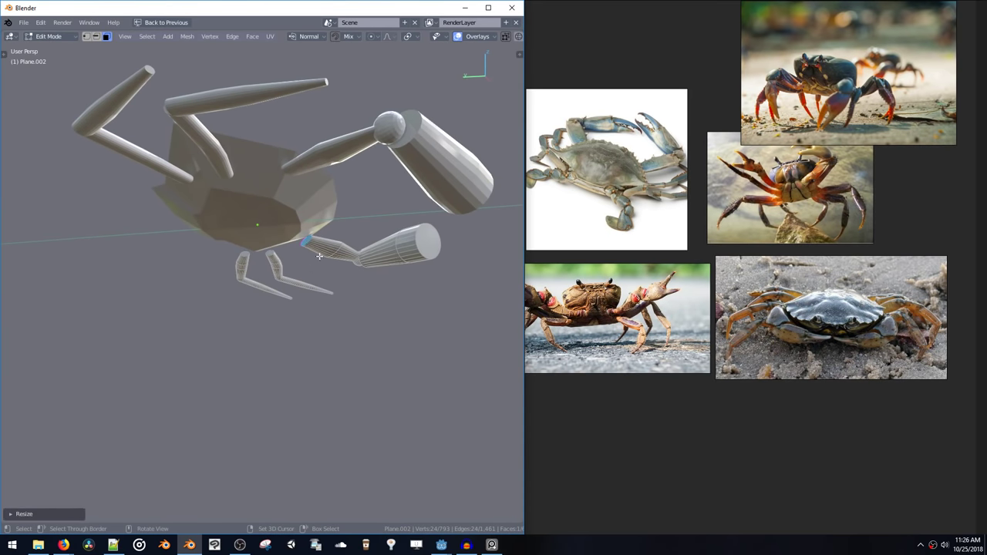
# Add a 24-segment sphere at the arm's shoulder end and scale it down to a joint
pyautogui.moveTo(304, 286); pyautogui.dragTo(260, 310, button='middle')
pyautogui.hotkey('shift', 'a')
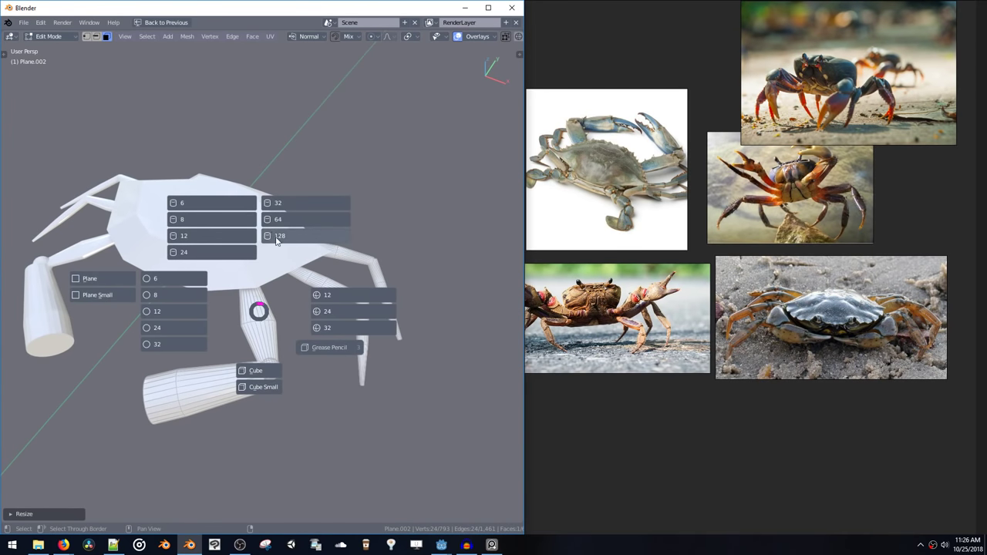
pyautogui.click(332, 315)
pyautogui.moveTo(330, 421); pyautogui.dragTo(321, 382, button='middle')
pyautogui.press('s')
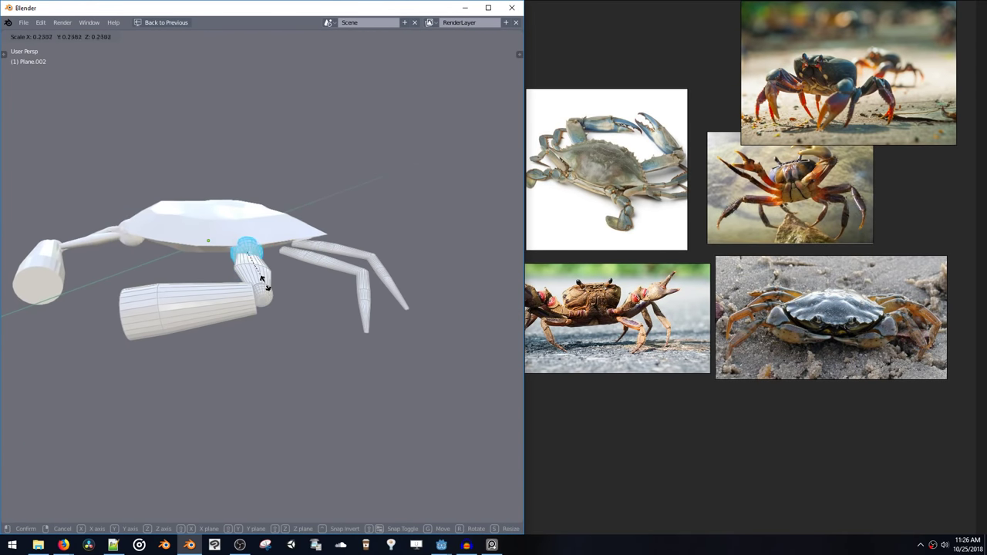
pyautogui.click(261, 270)
# Select the whole claw arm with its joints and lower it slightly along Z beneath the shell
pyautogui.moveTo(135, 247)
pyautogui.mouseDown()
pyautogui.moveTo(262, 311)
pyautogui.moveTo(263, 324)
pyautogui.mouseUp()
pyautogui.press('g')
pyautogui.press('z')
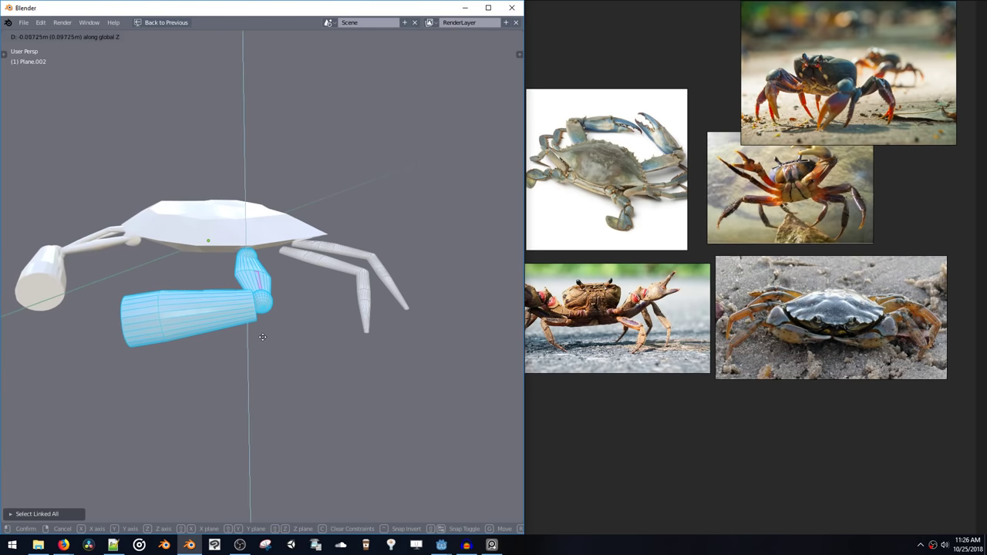
pyautogui.click(263, 331)
# Add a 6-sided cylinder on the claw's flat end face and scale it down
pyautogui.moveTo(263, 331); pyautogui.dragTo(356, 302, button='middle')
pyautogui.click(341, 361)
pyautogui.hotkey('shift', 'a')
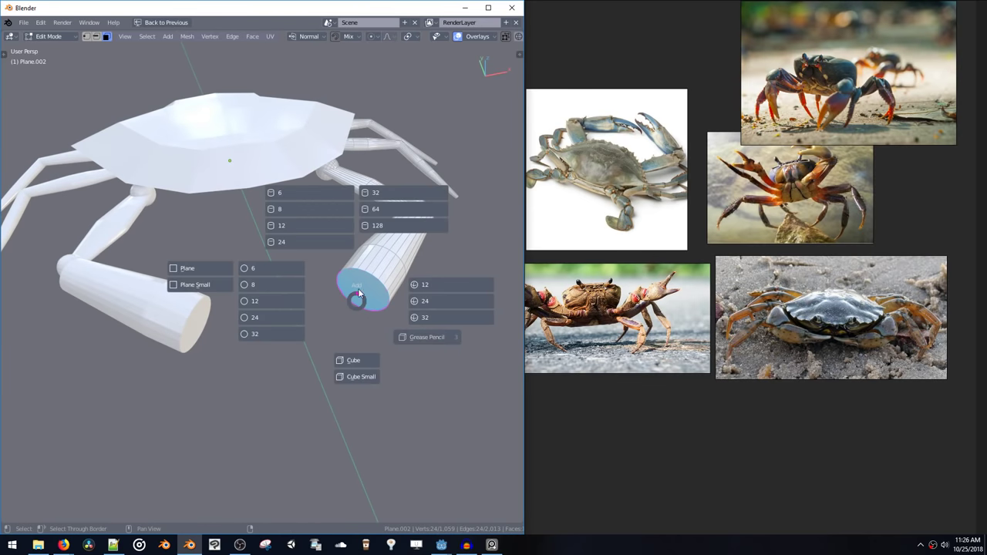
pyautogui.click(279, 195)
pyautogui.press('s')
pyautogui.click(397, 426)
pyautogui.moveTo(334, 347); pyautogui.dragTo(367, 312, button='middle')
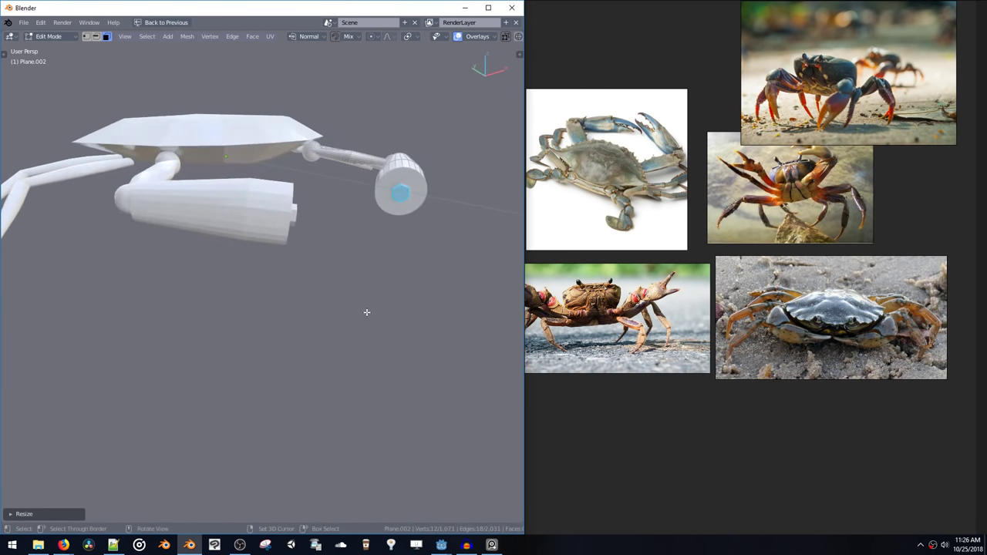
# Raise the small cylinder along Z to the upper part of the claw's end, enlarge it and adjust its position
pyautogui.press('g')
pyautogui.press('z')
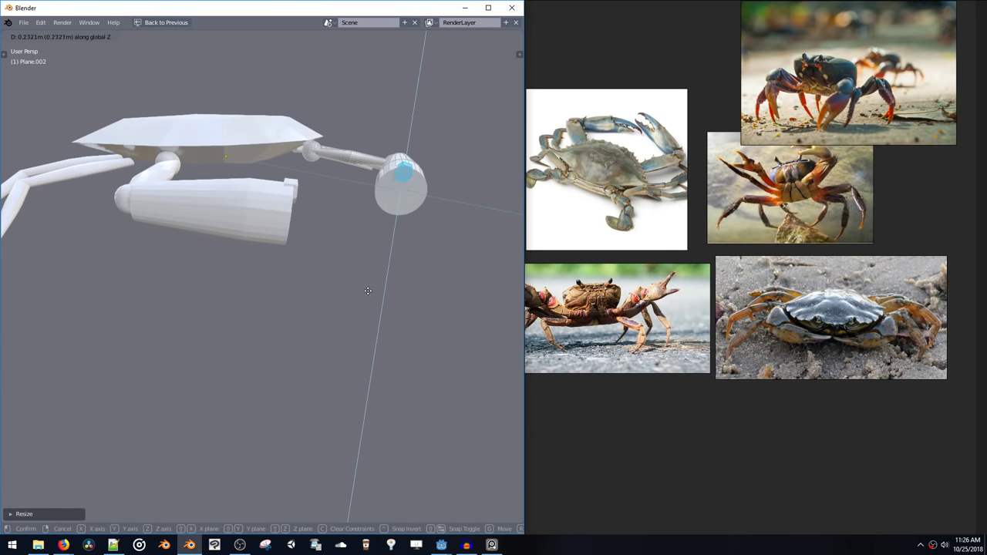
pyautogui.click(367, 293)
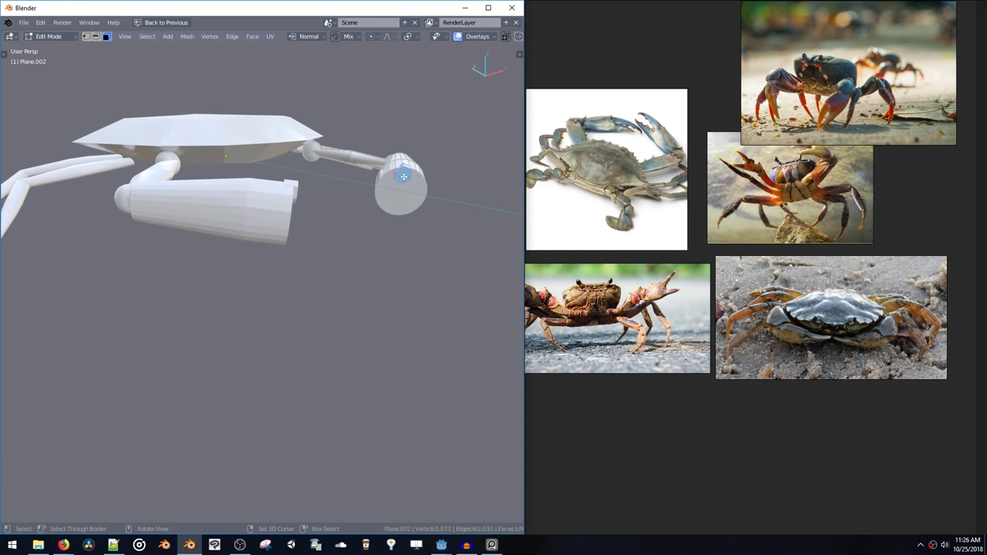
pyautogui.press('s')
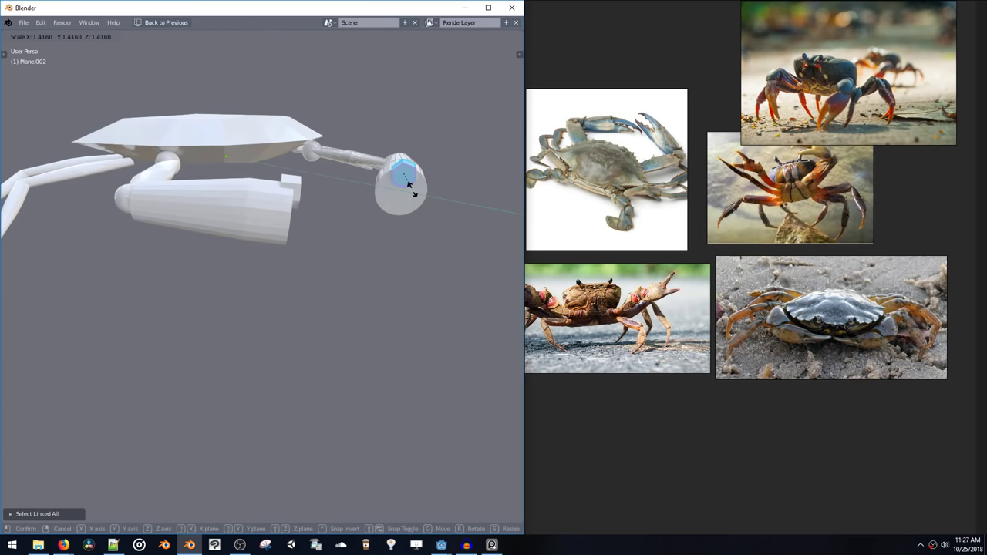
pyautogui.click(413, 193)
pyautogui.press('g')
pyautogui.click(416, 193)
# Extend the cylinder's end face forward in two segments, narrowing each to form a tapered upper pincer
pyautogui.moveTo(409, 185); pyautogui.dragTo(412, 202, button='middle')
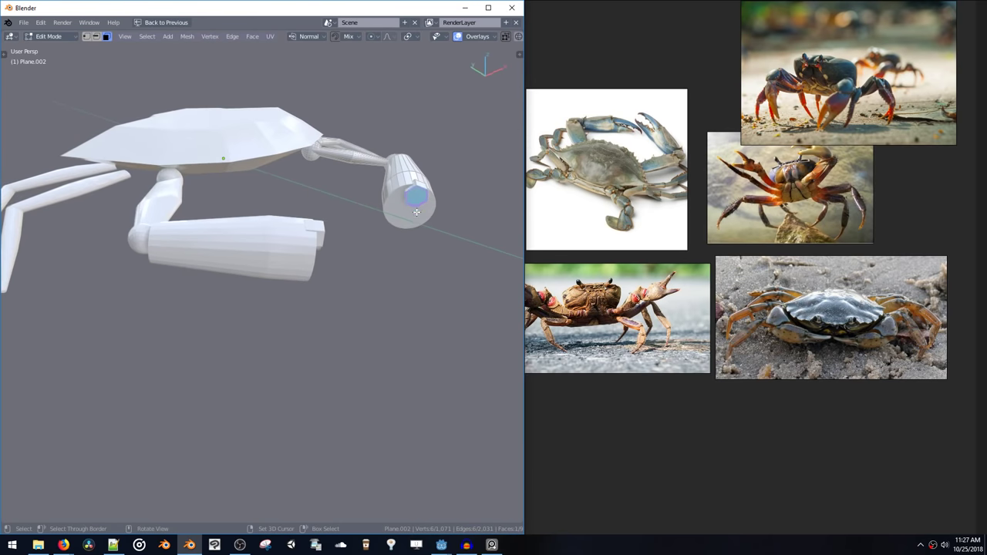
pyautogui.hotkey('alt', 's')
pyautogui.click(417, 232)
pyautogui.press('s')
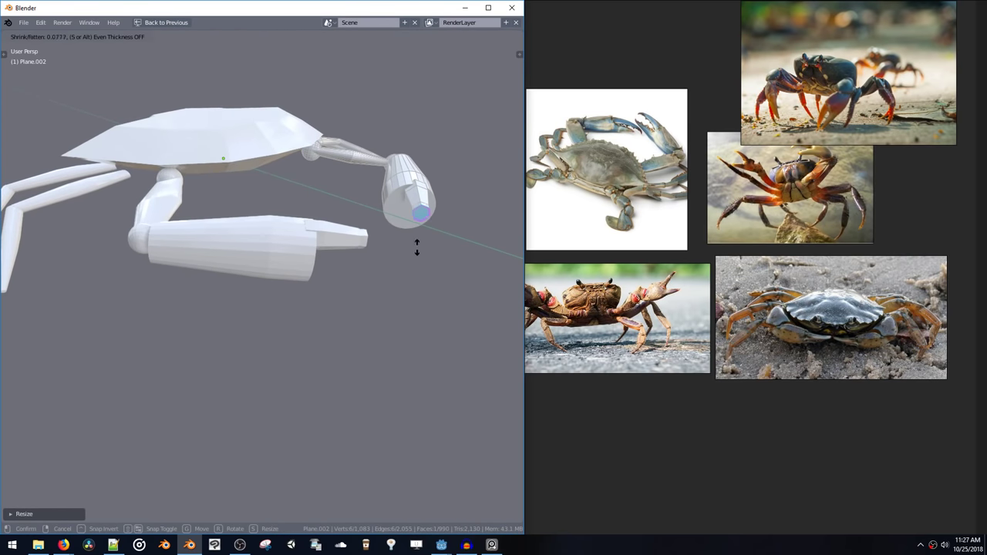
pyautogui.click(416, 254)
pyautogui.press('s')
pyautogui.click(419, 264)
# Bend the upper pincer's end downward with another short segment and shrink its tip face
pyautogui.moveTo(419, 264); pyautogui.dragTo(342, 260, button='middle')
pyautogui.press('s')
pyautogui.press('g')
pyautogui.click(305, 251)
pyautogui.press('g')
pyautogui.click(416, 287)
pyautogui.press('s')
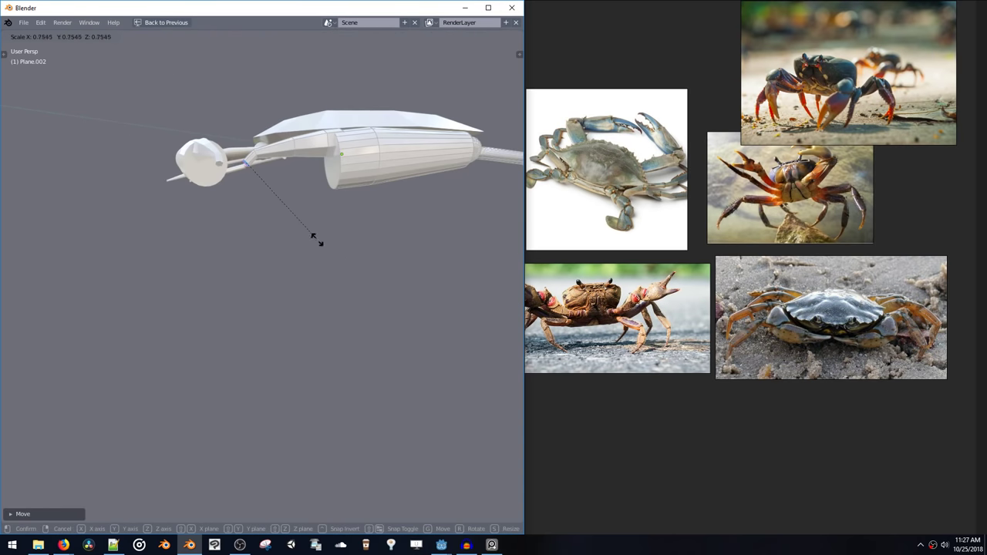
pyautogui.click(286, 220)
pyautogui.press('g')
pyautogui.click(292, 216)
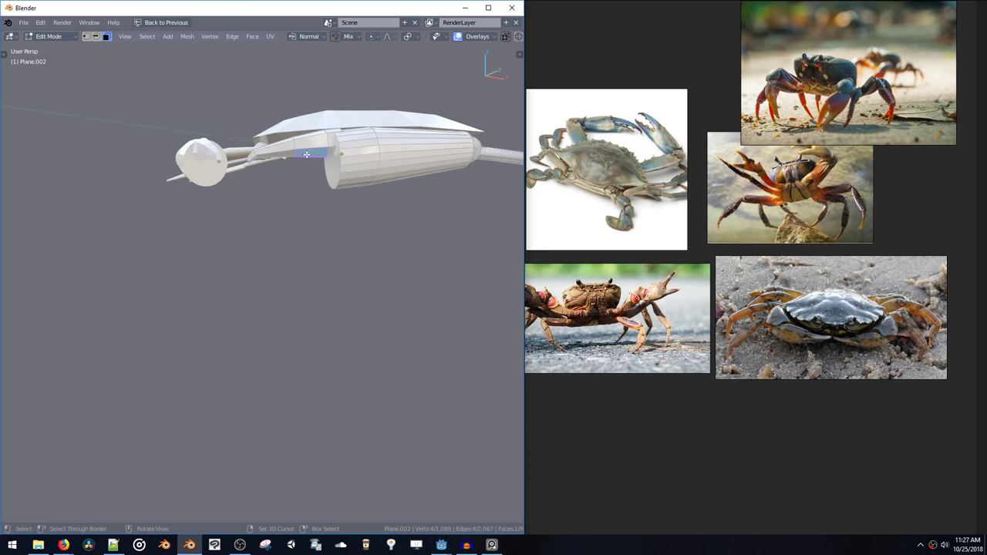
# Select the whole upper pincer, rotate it freely and move it to sit on the claw's end
pyautogui.moveTo(302, 166); pyautogui.dragTo(377, 204, button='middle')
pyautogui.press('r')
pyautogui.click(432, 260)
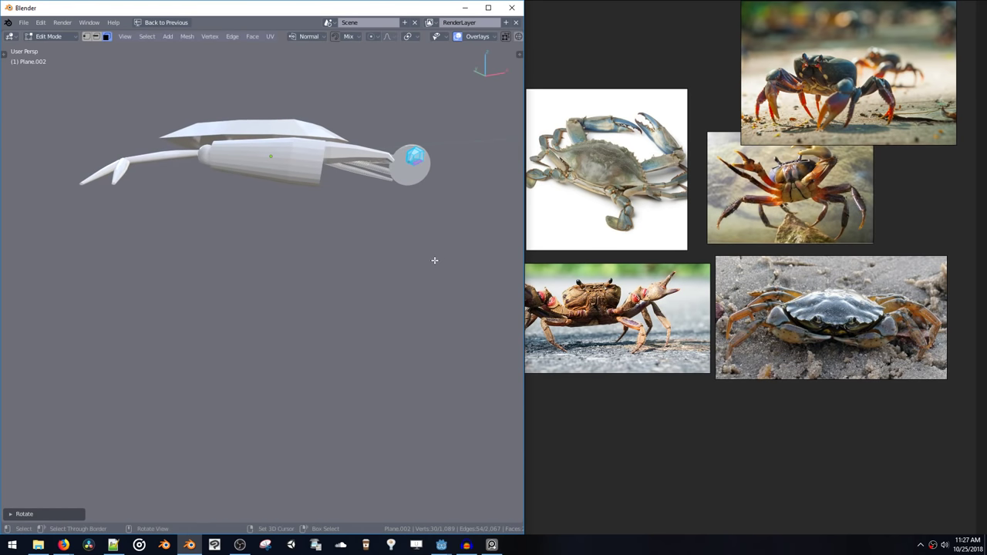
pyautogui.press('r')
pyautogui.press('r')
pyautogui.click(439, 266)
pyautogui.press('g')
pyautogui.click(424, 257)
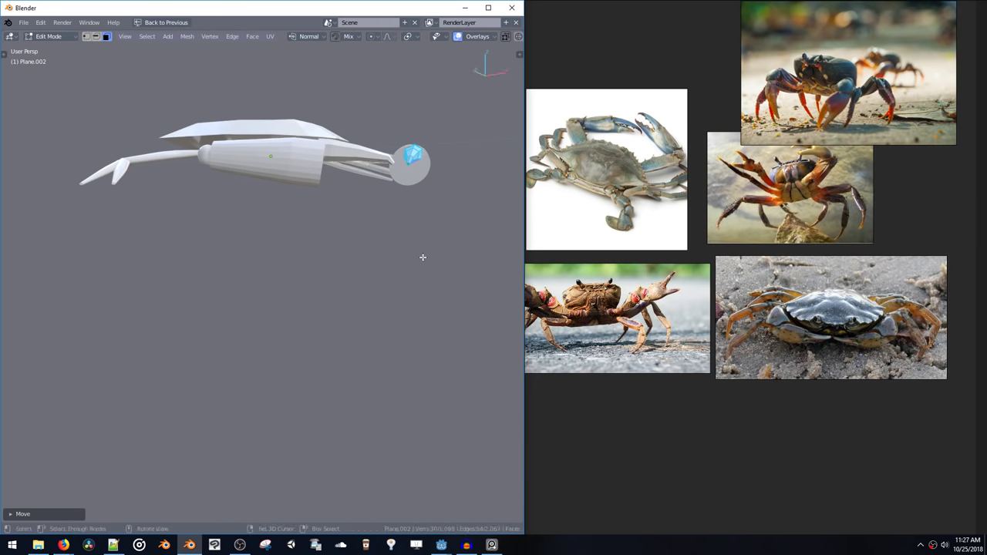
# Duplicate the upper pincer and place the copy at the lower part of the claw's end
pyautogui.moveTo(423, 257)
pyautogui.mouseDown(button='middle')
pyautogui.moveTo(327, 270)
pyautogui.moveTo(419, 240)
pyautogui.mouseUp(button='middle')
pyautogui.press('g')
pyautogui.click(330, 270)
pyautogui.press('g')
pyautogui.click(411, 273)
# Rotate the lower pincer so it opposes the upper one and nudge it into alignment
pyautogui.press('r')
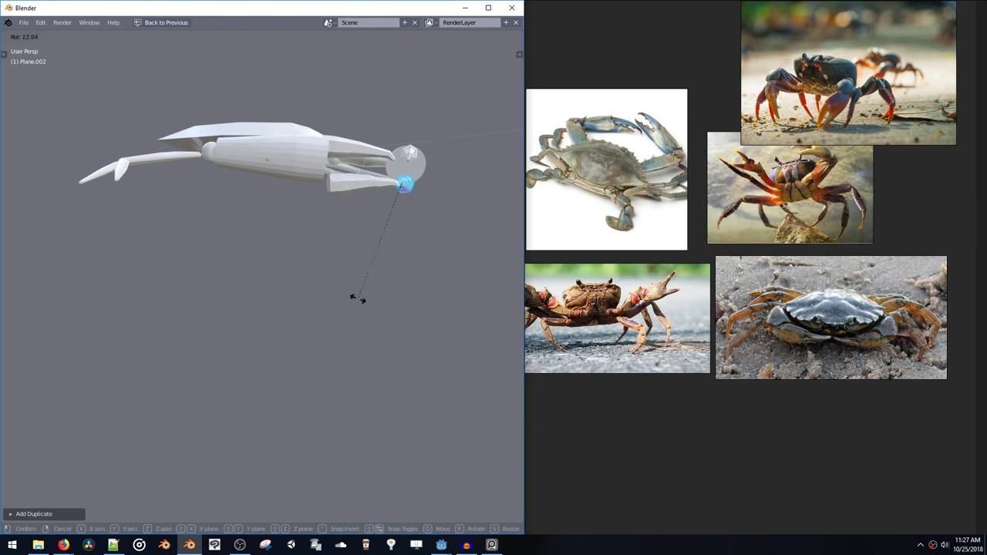
pyautogui.click(423, 162)
pyautogui.press('r')
pyautogui.press('r')
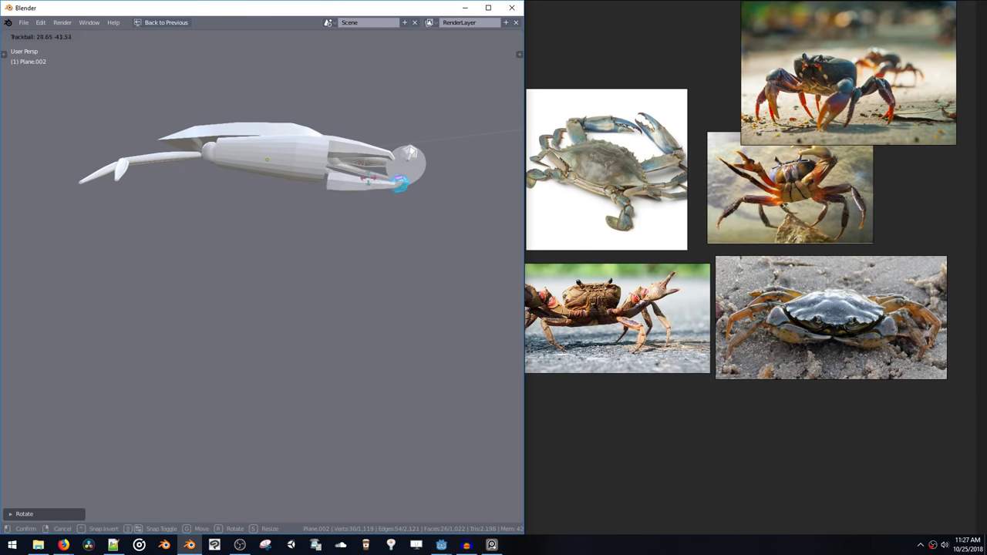
pyautogui.click(363, 184)
pyautogui.press('g')
pyautogui.click(364, 177)
# Fit the lower pincer against the claw's end and select the edge loop around that end
pyautogui.moveTo(369, 177); pyautogui.dragTo(389, 232, button='middle')
pyautogui.press('g')
pyautogui.click(297, 184)
pyautogui.keyDown('alt'); pyautogui.click(370, 207); pyautogui.keyUp('alt')
# Try to bevel the edge loop around the claw's pincer end
pyautogui.hotkey('ctrl', 'b')
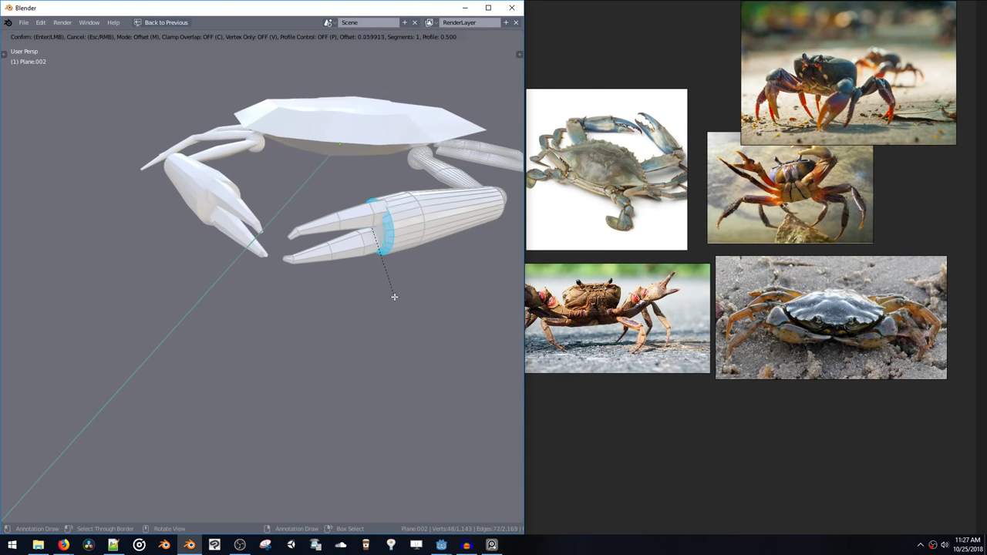
pyautogui.click(396, 309)
pyautogui.hotkey('ctrl', 'z')
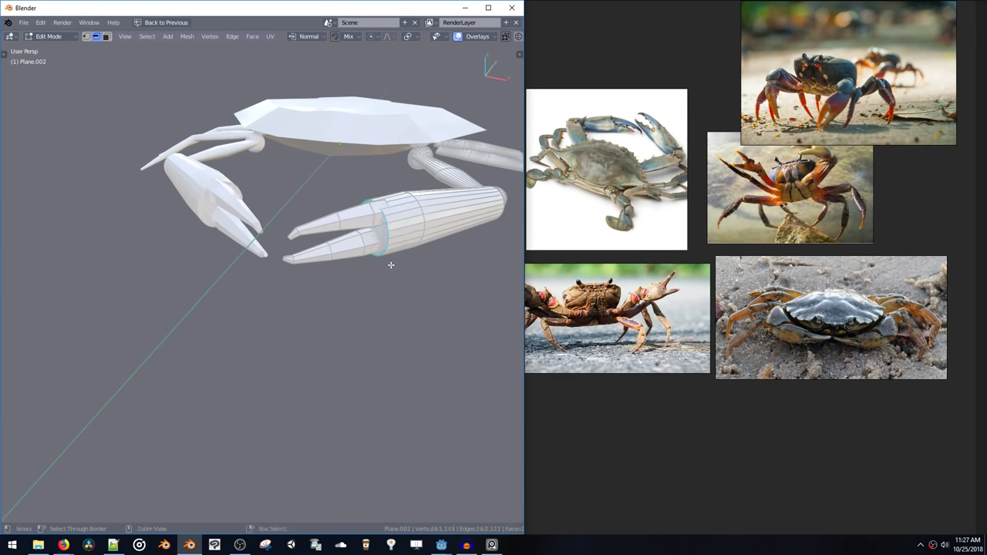
# Scale the edge loop around the claw's pincer end and shift it along its normal Y axis
pyautogui.moveTo(391, 265)
pyautogui.mouseDown(button='middle')
pyautogui.moveTo(425, 288)
pyautogui.moveTo(399, 275)
pyautogui.mouseUp(button='middle')
pyautogui.press('s')
pyautogui.click(425, 287)
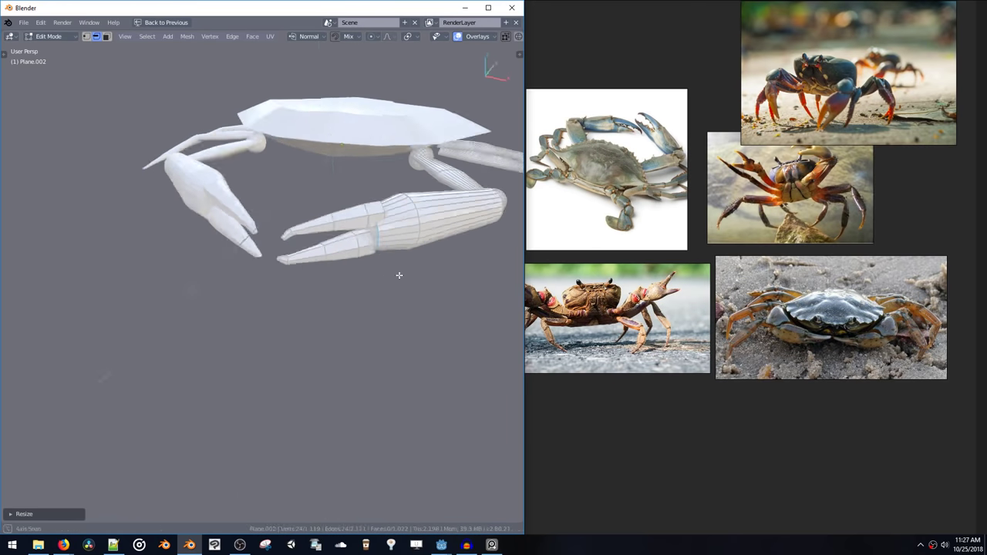
pyautogui.press('g')
pyautogui.press('x')
pyautogui.press('z')
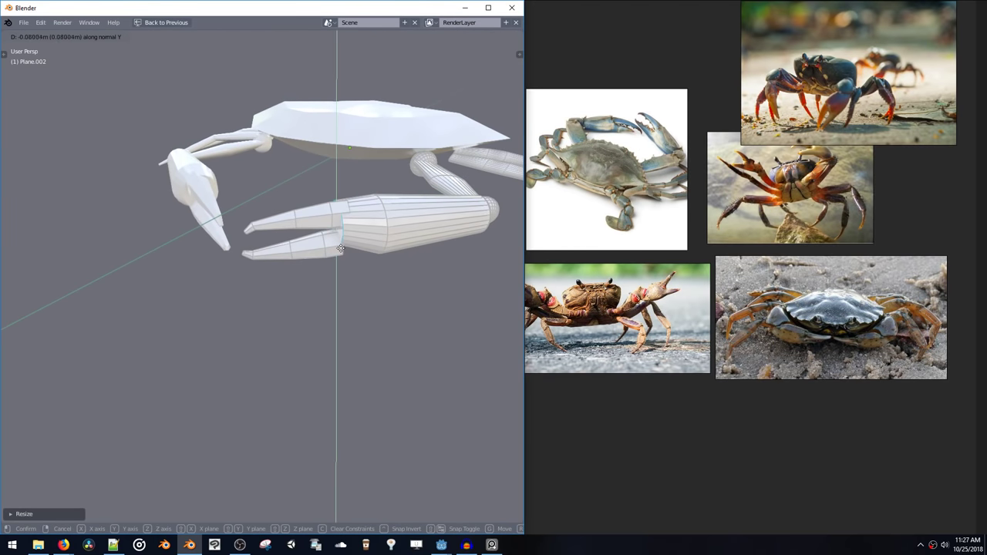
pyautogui.click(342, 255)
# Slide the edge loop at the claw's pincer end along the claw's surface
pyautogui.press('g')
pyautogui.press('g')
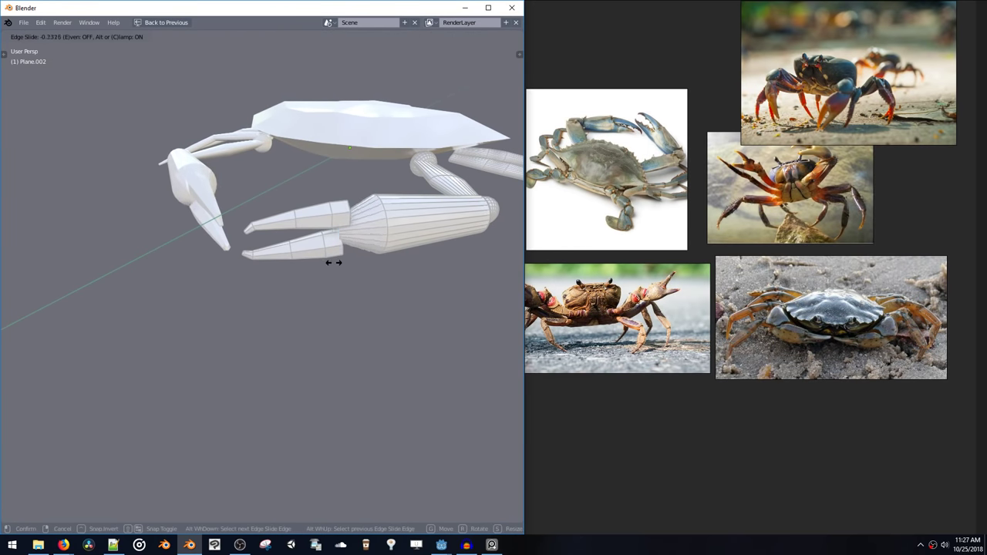
pyautogui.click(339, 264)
# Shift the claw's end face between the pincers with Shrink/Fatten
pyautogui.press('3')
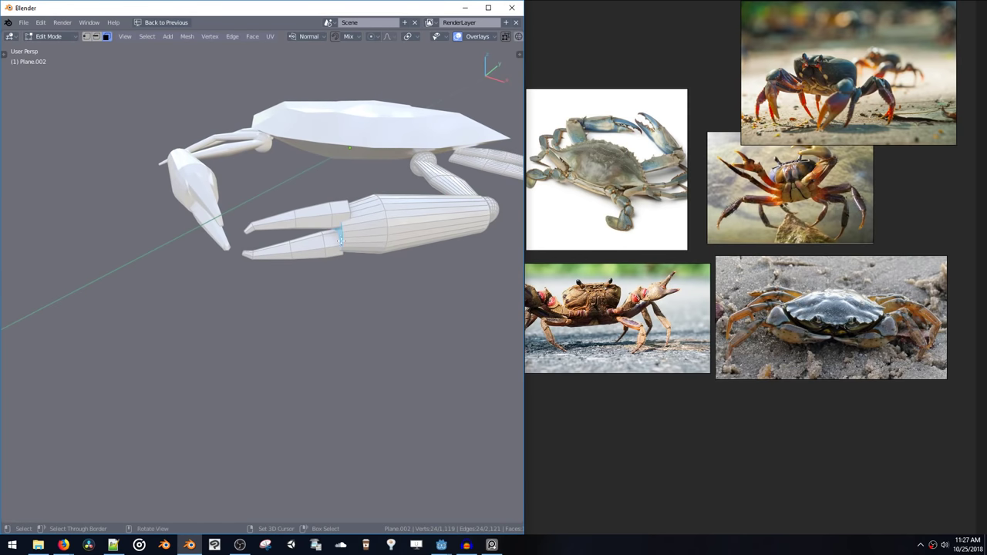
pyautogui.hotkey('alt', 's')
pyautogui.click(336, 257)
# Extrude the upper pincer's base face toward the claw's body
pyautogui.moveTo(335, 257); pyautogui.dragTo(253, 238, button='middle')
pyautogui.press('e')
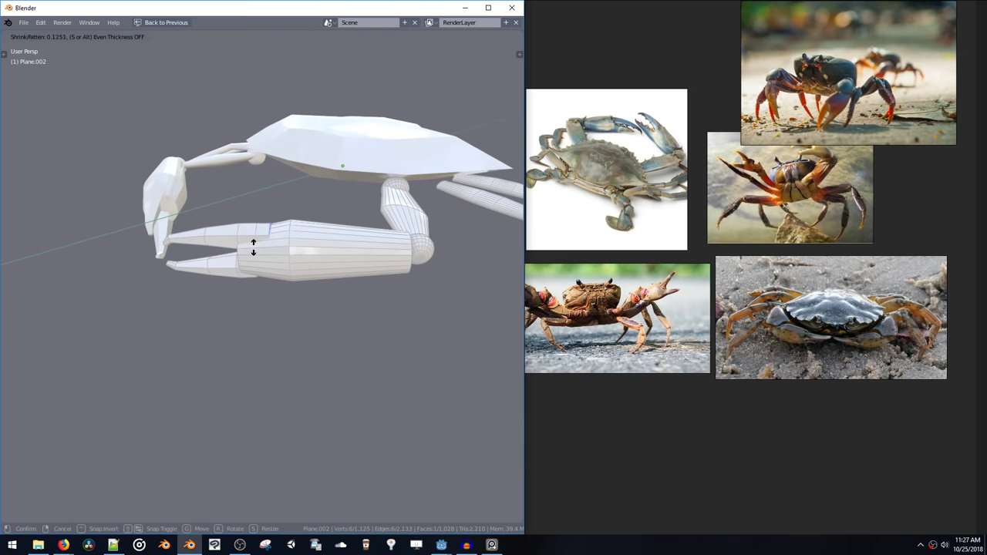
pyautogui.click(255, 255)
pyautogui.hotkey('ctrl', 'z')
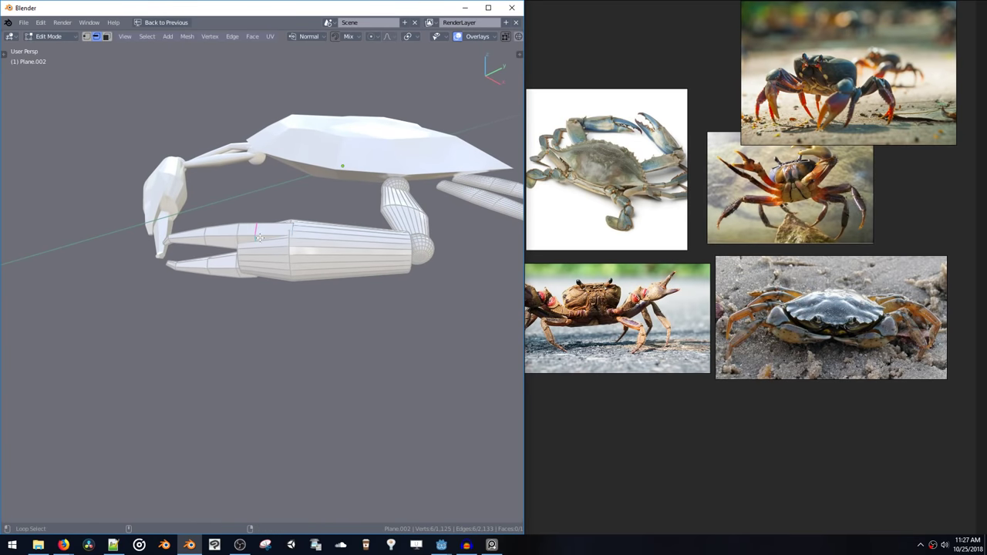
# Slide the edge loop near the upper pincer's base and scale it up by about 1.1
pyautogui.click(260, 237)
pyautogui.click(260, 238)
pyautogui.press('s')
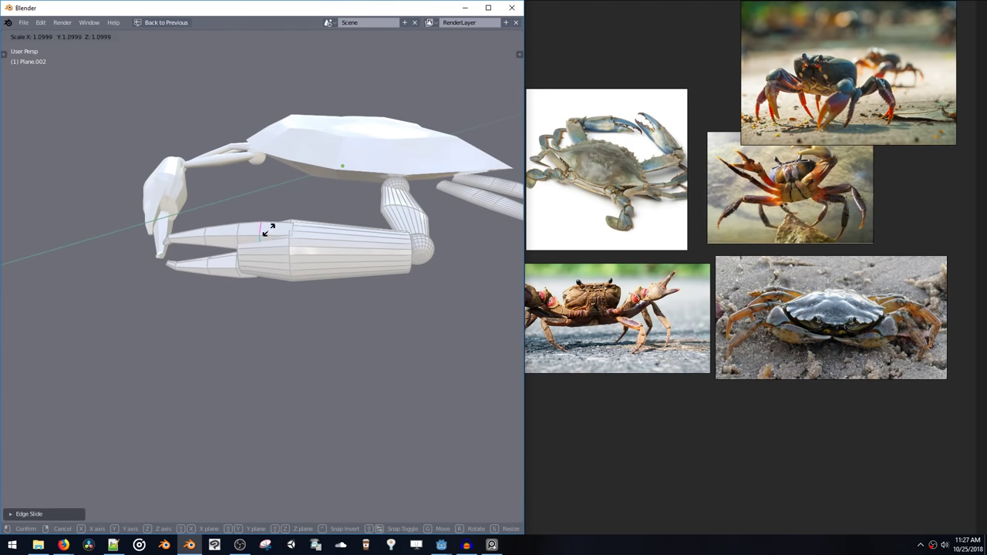
pyautogui.click(269, 230)
# Duplicate both segments of the rearmost walking leg and place the copy just behind the original
pyautogui.moveTo(279, 225); pyautogui.dragTo(307, 250, button='middle')
pyautogui.press('Tab')
pyautogui.scroll(-4, 340, 321)
pyautogui.press('Tab')
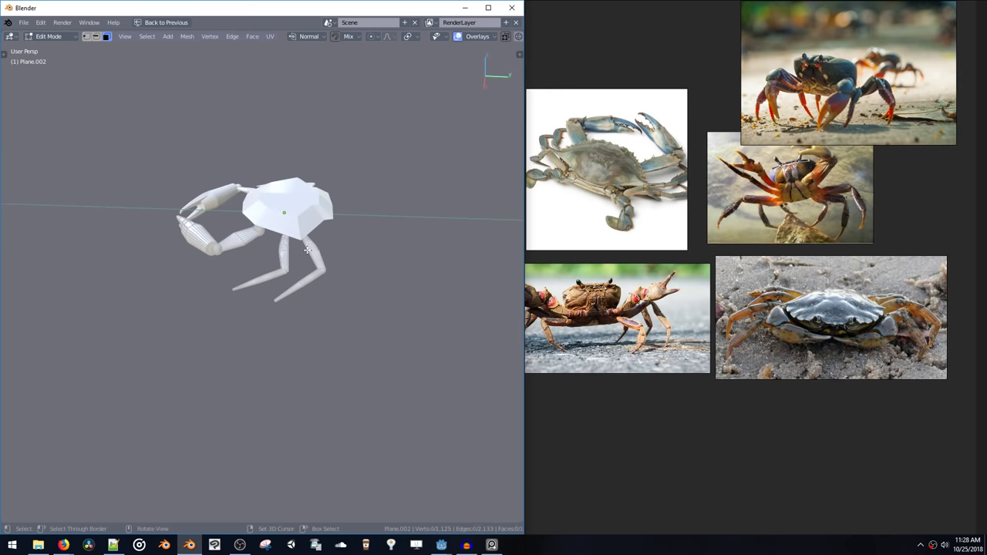
pyautogui.press('l')
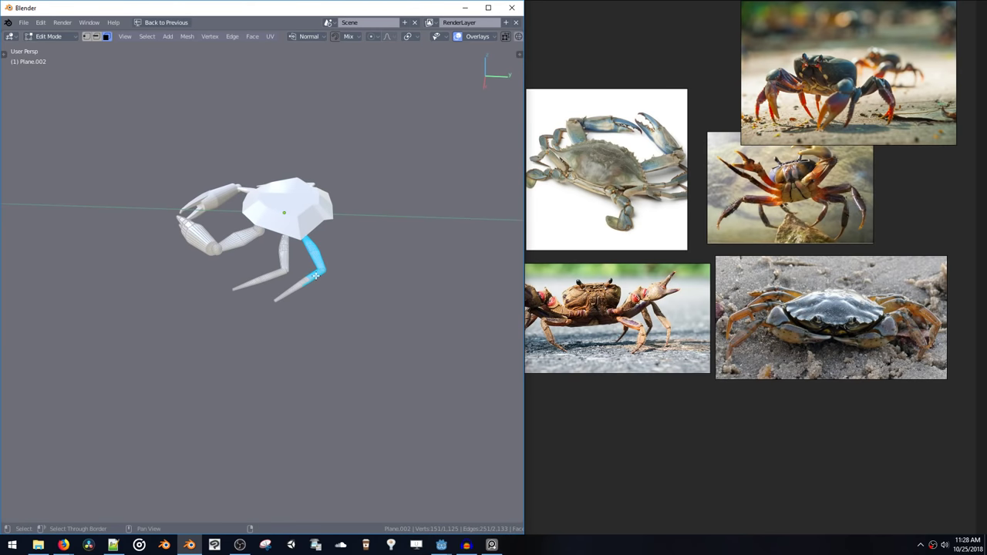
pyautogui.press('l')
pyautogui.moveTo(318, 275); pyautogui.dragTo(324, 276, button='middle')
pyautogui.hotkey('shift', 'd')
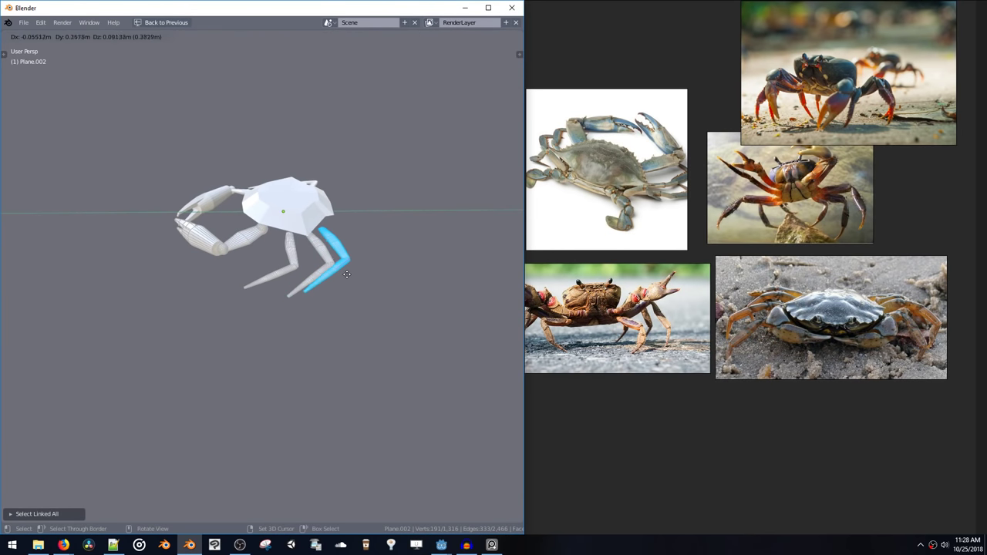
pyautogui.click(348, 277)
# Rotate the copied leg so that it angles backward away from the leg in front
pyautogui.press('t')
pyautogui.press('r')
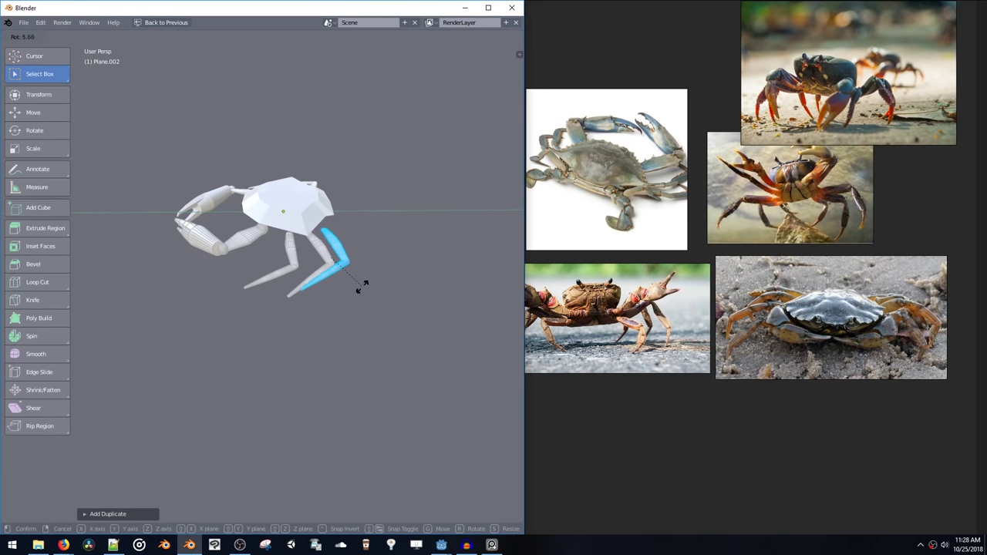
pyautogui.click(363, 293)
pyautogui.press('t')
pyautogui.press('r')
pyautogui.click(373, 258)
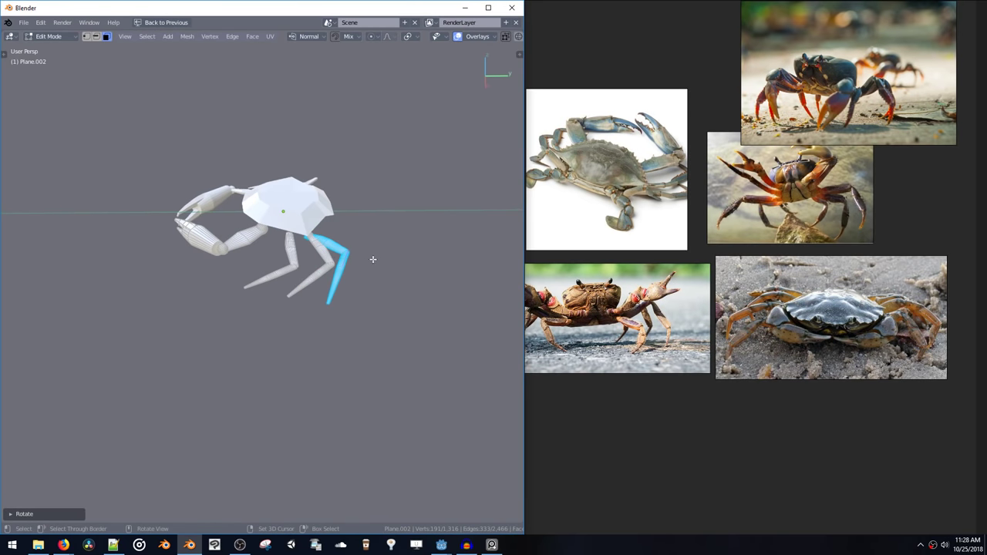
# Move the copied leg up against the rear edge of the shell
pyautogui.press('g')
pyautogui.click(375, 266)
pyautogui.moveTo(375, 266)
pyautogui.mouseDown(button='middle')
pyautogui.moveTo(419, 240)
pyautogui.moveTo(385, 266)
pyautogui.mouseUp(button='middle')
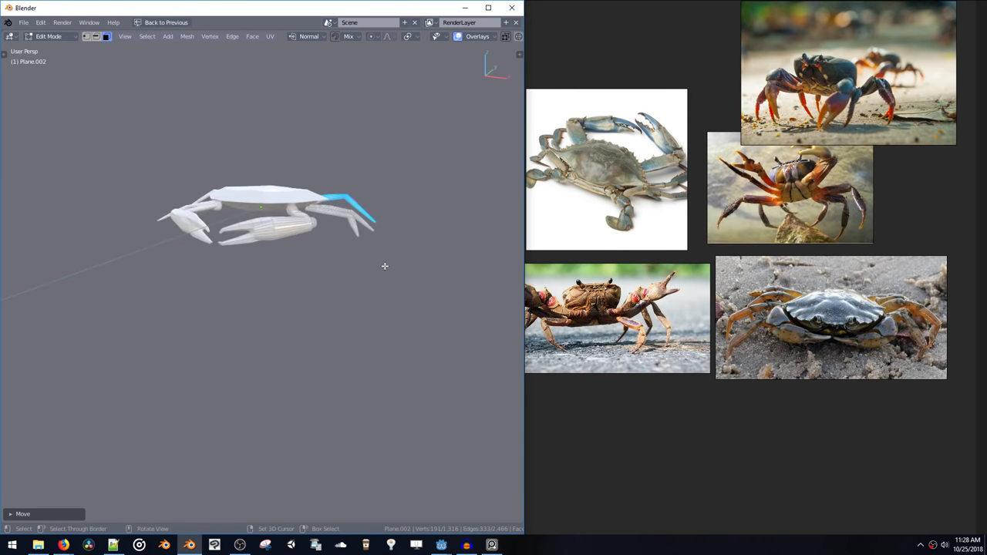
pyautogui.press('g')
pyautogui.click(403, 236)
pyautogui.press('g')
pyautogui.click(406, 230)
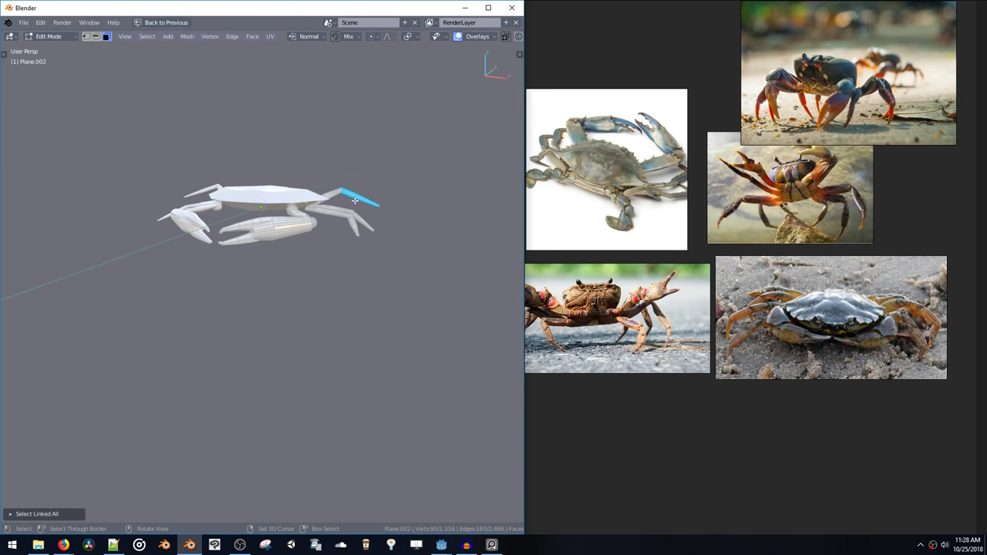
# Set the pivot point to Active Element and rotate the new rear leg's lower segment about its knee
pyautogui.moveTo(355, 201); pyautogui.dragTo(340, 231, button='middle')
pyautogui.press('KP_Decimal')
pyautogui.scroll(-3, 344, 214)
pyautogui.keyDown('shift'); pyautogui.moveTo(253, 224); pyautogui.dragTo(263, 134, button='middle'); pyautogui.keyUp('shift')
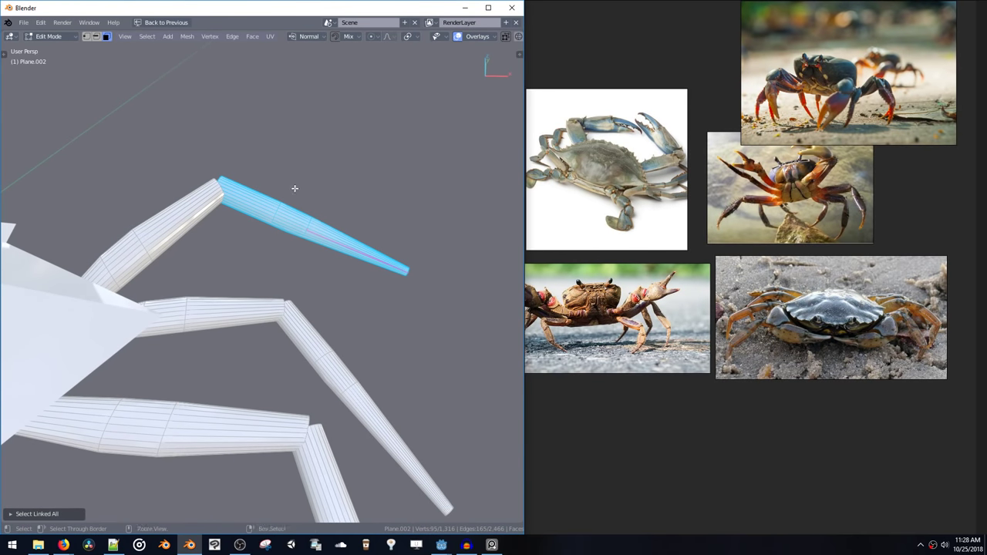
pyautogui.click(409, 37)
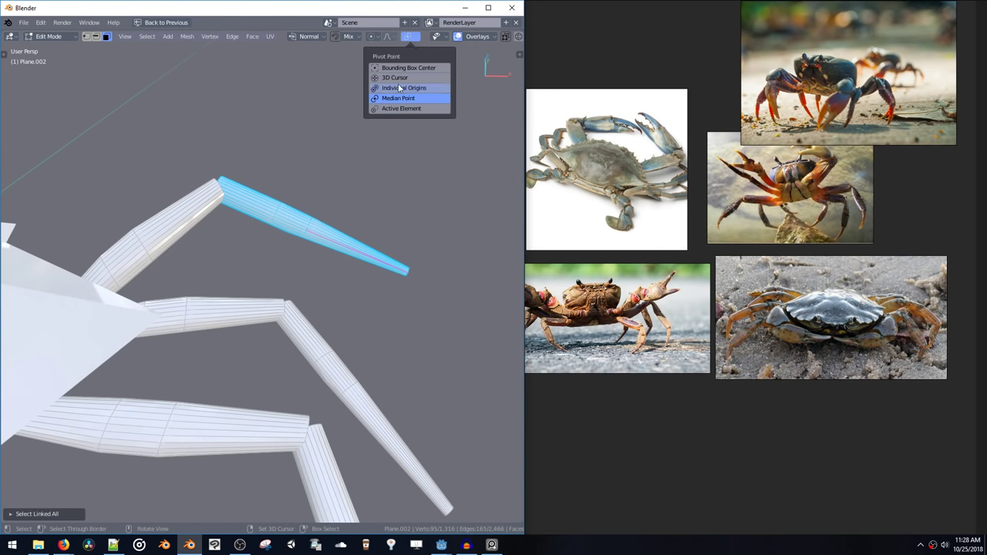
pyautogui.click(397, 109)
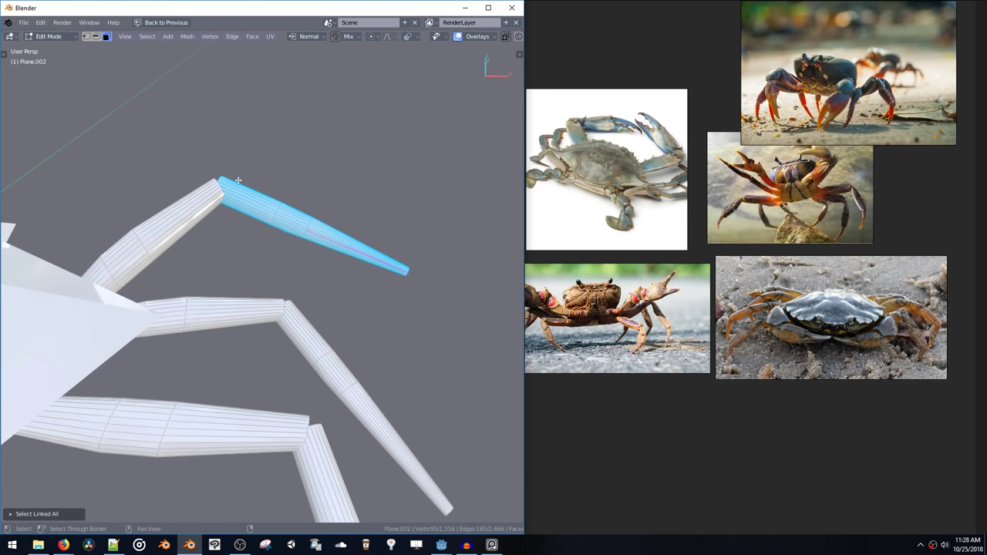
pyautogui.moveTo(221, 179); pyautogui.dragTo(331, 238, button='middle')
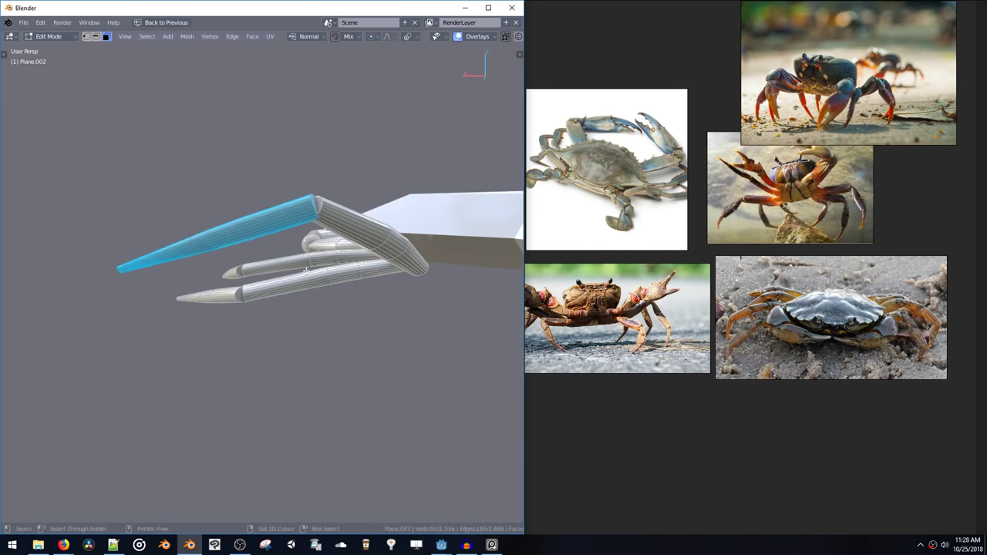
pyautogui.press('r')
pyautogui.click(360, 272)
# Rotate the rear leg's lower segment further so it slopes steeply down from the knee
pyautogui.moveTo(361, 272); pyautogui.dragTo(337, 240, button='middle')
pyautogui.press('r')
pyautogui.click(465, 243)
pyautogui.press('r')
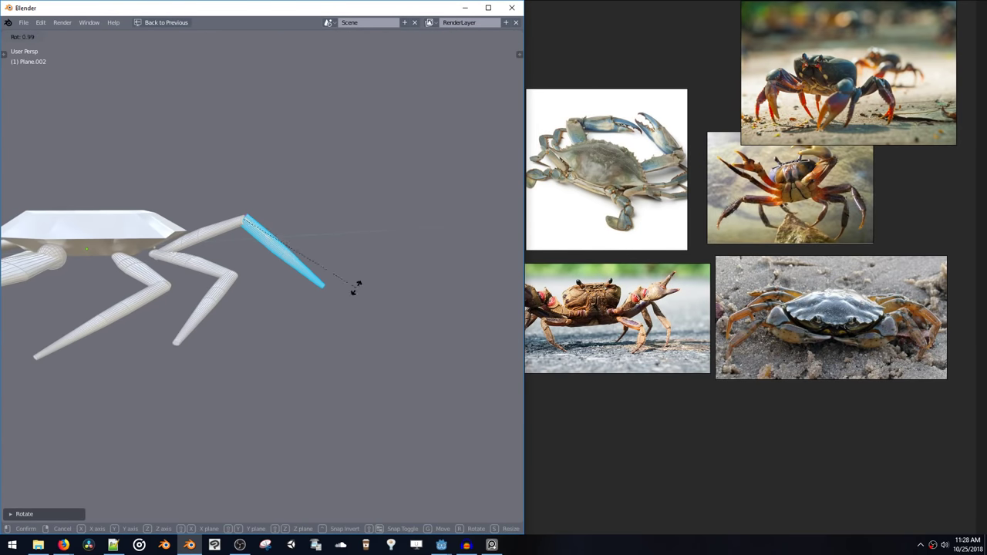
pyautogui.click(320, 319)
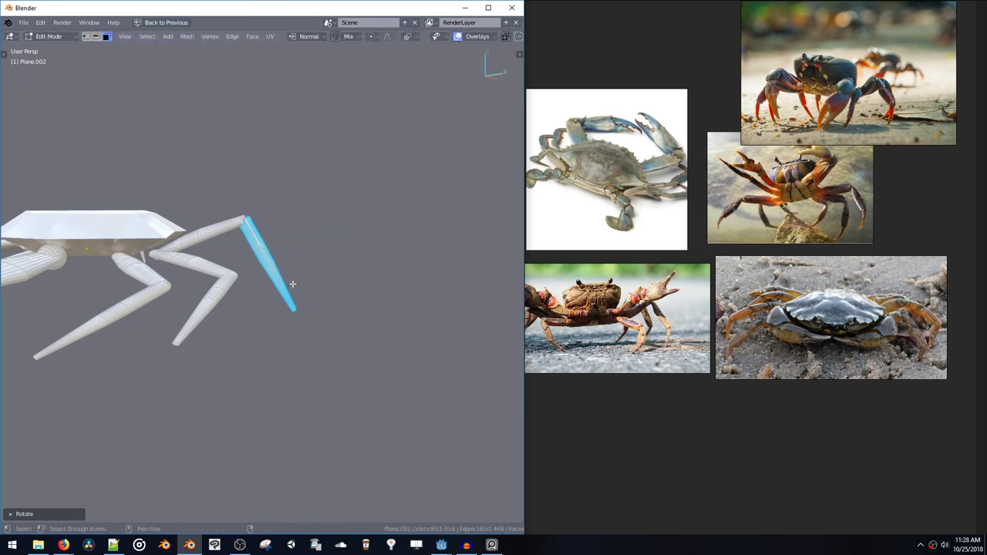
# Detach the outer half of the rear leg's lower segment and move it slightly away from the rest
pyautogui.click(312, 328)
pyautogui.press('ctrl+KP_Add')
pyautogui.press('ctrl+KP_Add')
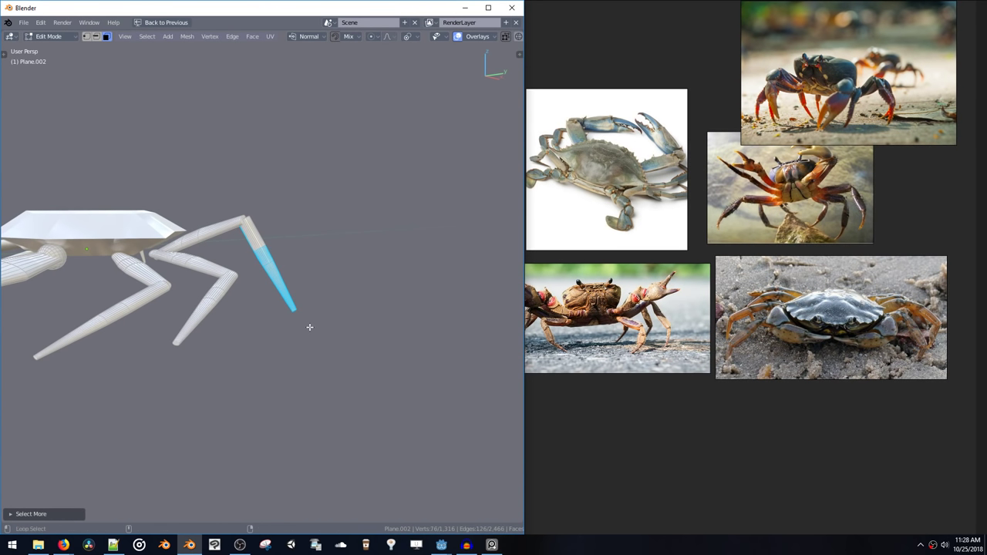
pyautogui.moveTo(307, 325); pyautogui.dragTo(11, 267, button='middle')
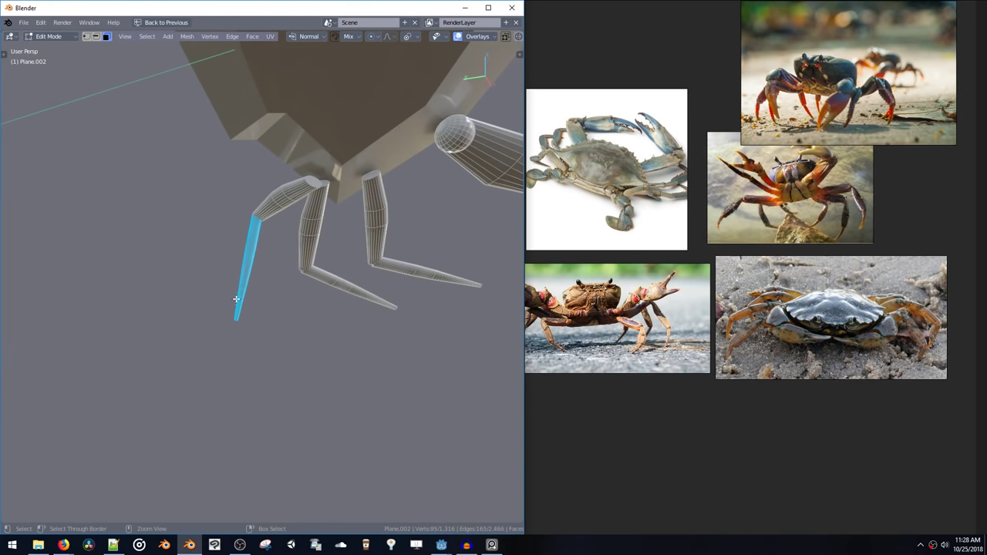
pyautogui.moveTo(236, 299); pyautogui.dragTo(360, 346, button='middle')
pyautogui.press('ctrl+KP_Add')
pyautogui.moveTo(306, 337); pyautogui.dragTo(331, 323, button='middle')
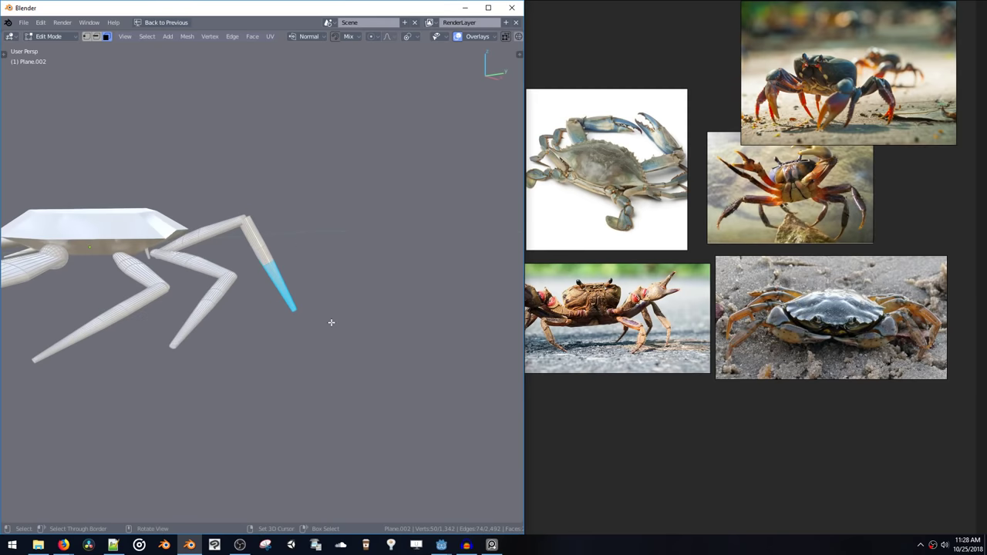
pyautogui.press('g')
pyautogui.click(296, 307)
# Rotate the detached tip segment about 89 degrees so it folds back toward the neighbouring leg
pyautogui.scroll(4, 294, 244)
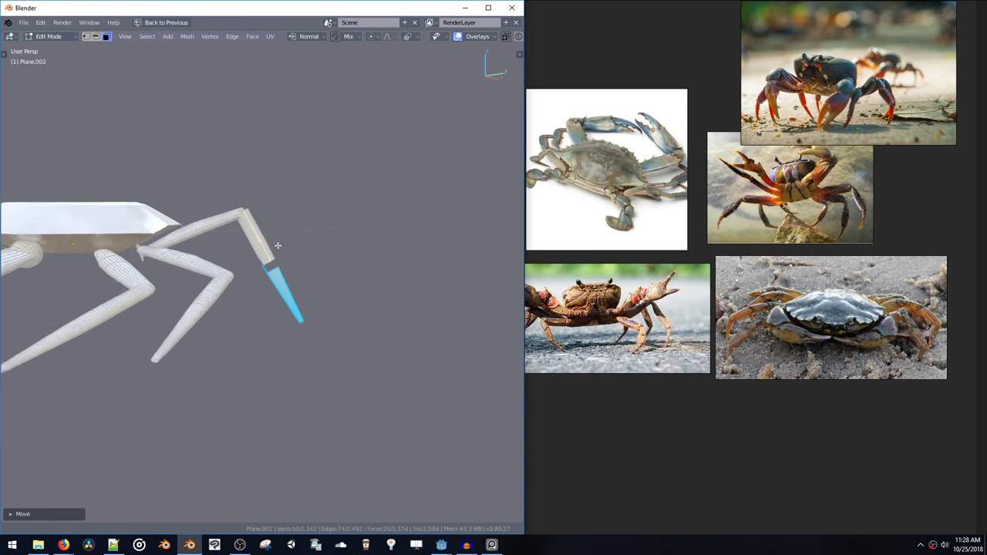
pyautogui.scroll(3, 294, 244)
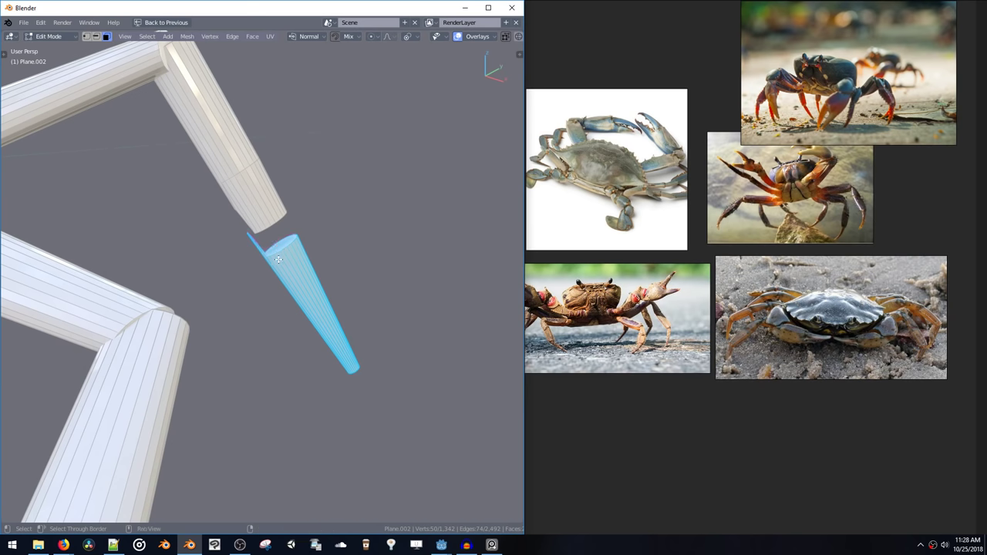
pyautogui.moveTo(278, 260); pyautogui.dragTo(348, 293, button='middle')
pyautogui.press('r')
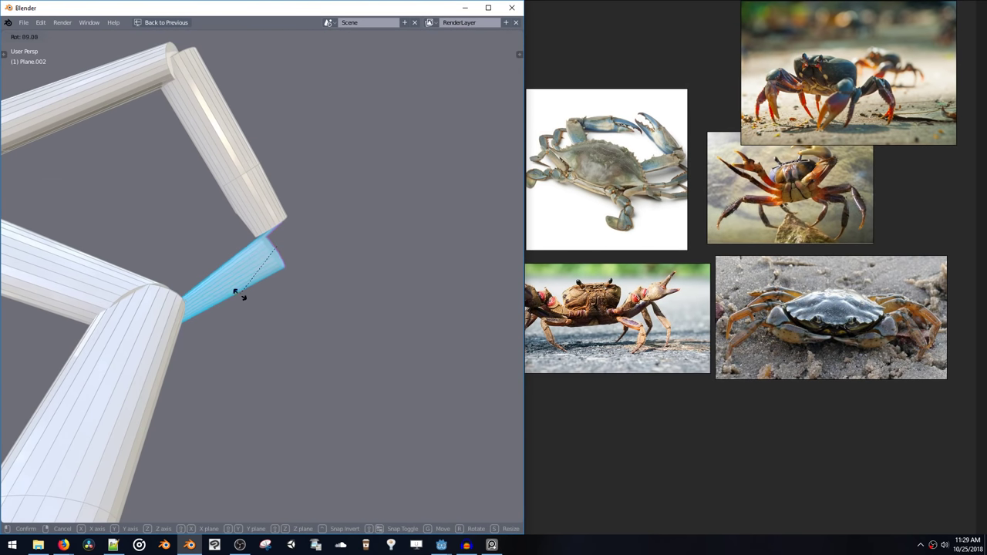
pyautogui.click(234, 290)
# Trackball-rotate the detached tip and move it onto the end of the rear leg's shortened middle segment
pyautogui.moveTo(234, 291); pyautogui.dragTo(344, 291, button='middle')
pyautogui.scroll(-3, 237, 342)
pyautogui.press('r')
pyautogui.press('r')
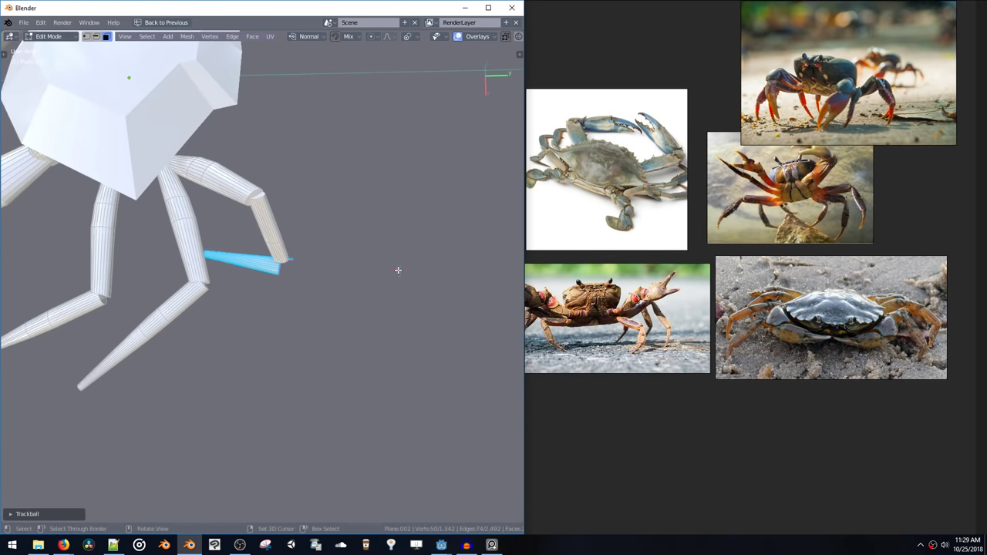
pyautogui.click(375, 250)
pyautogui.moveTo(340, 253); pyautogui.dragTo(385, 194, button='middle')
pyautogui.press('g')
pyautogui.click(300, 231)
pyautogui.moveTo(317, 219); pyautogui.dragTo(308, 197, button='middle')
pyautogui.scroll(-2, 335, 238)
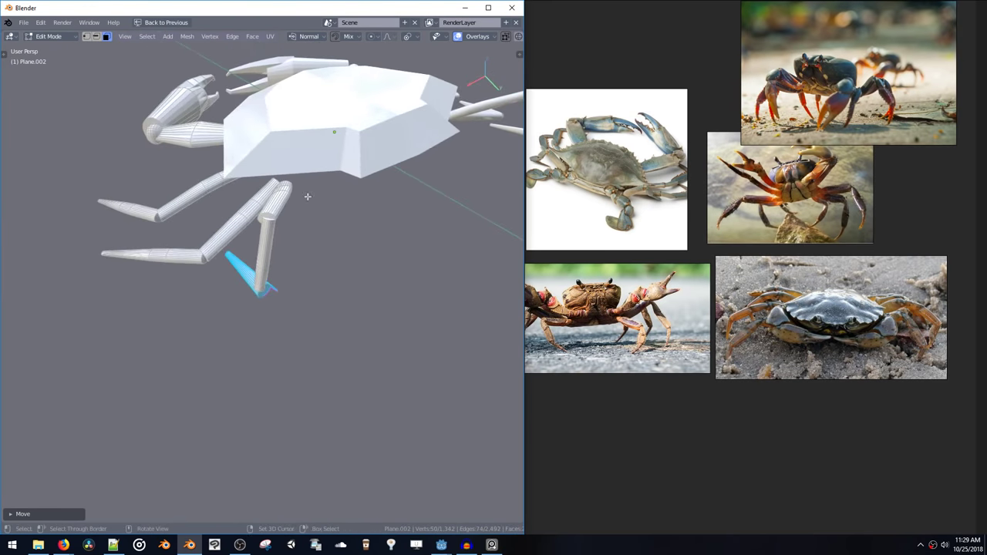
# Consult the blue crab reference photo up close and move the whole rear leg inward along the shell's rear edge
pyautogui.moveTo(642, 231); pyautogui.dragTo(681, 247, button='middle')
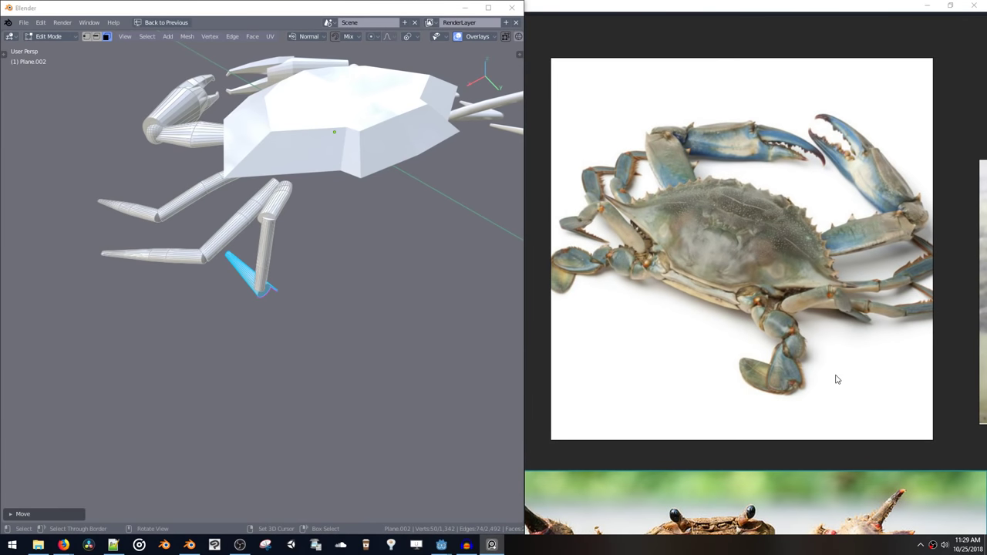
pyautogui.moveTo(365, 276); pyautogui.dragTo(317, 297, button='middle')
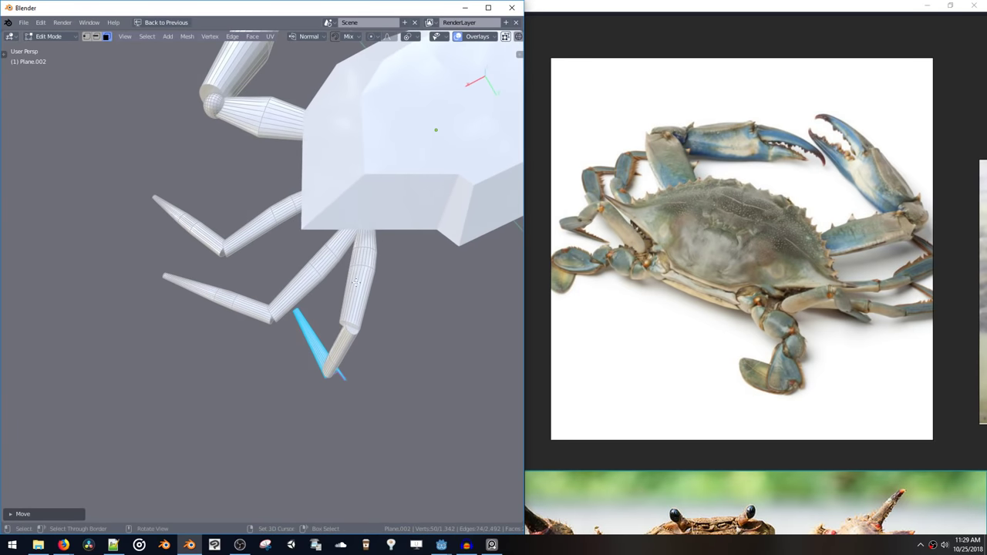
pyautogui.moveTo(324, 304); pyautogui.dragTo(373, 366)
pyautogui.hotkey('ctrl', 'l')
pyautogui.moveTo(373, 363); pyautogui.dragTo(404, 281, button='middle')
pyautogui.press('g')
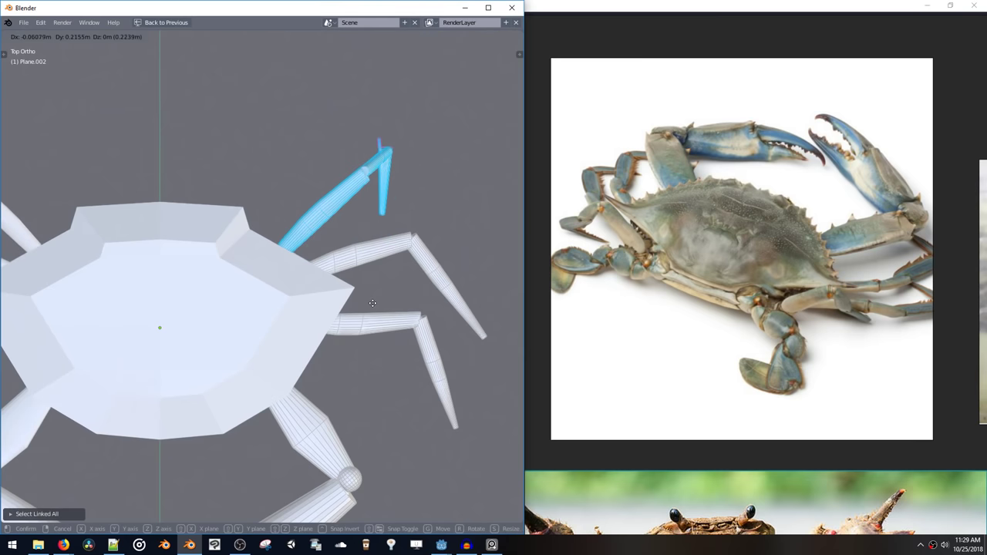
pyautogui.click(355, 305)
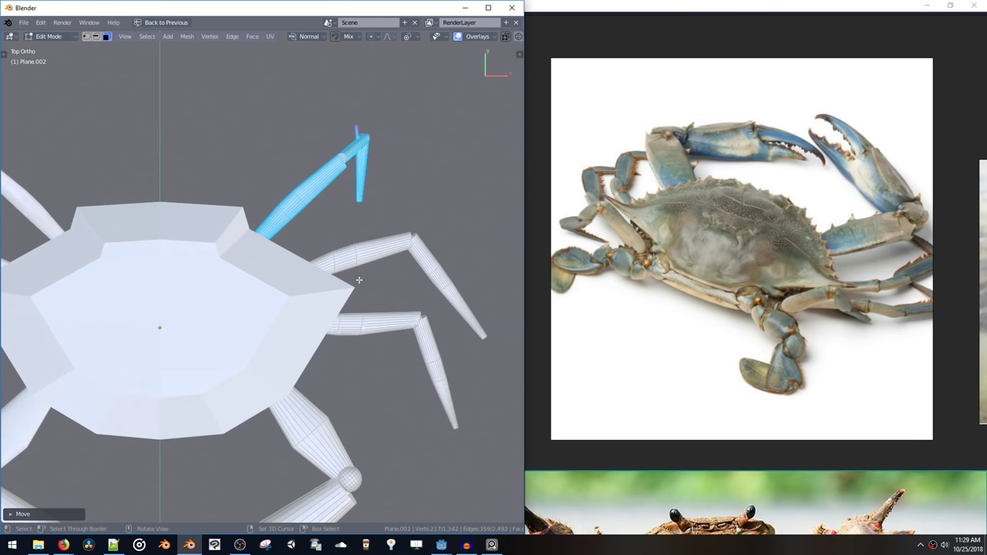
# Try to extrude and fatten the faces of the walking leg next to the rear leg
pyautogui.moveTo(298, 239); pyautogui.dragTo(418, 274)
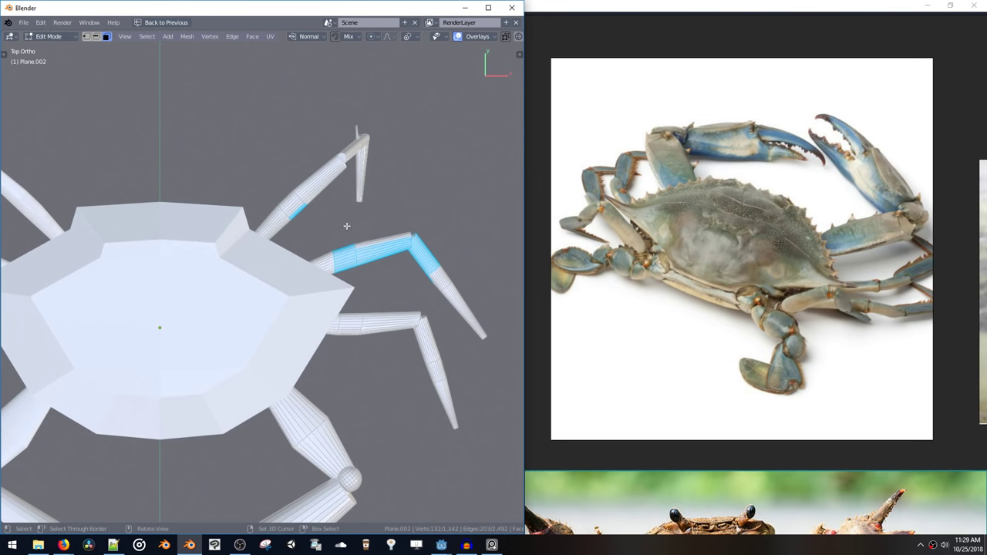
pyautogui.click(415, 269)
pyautogui.hotkey('ctrl', 'l')
pyautogui.hotkey('alt', 's')
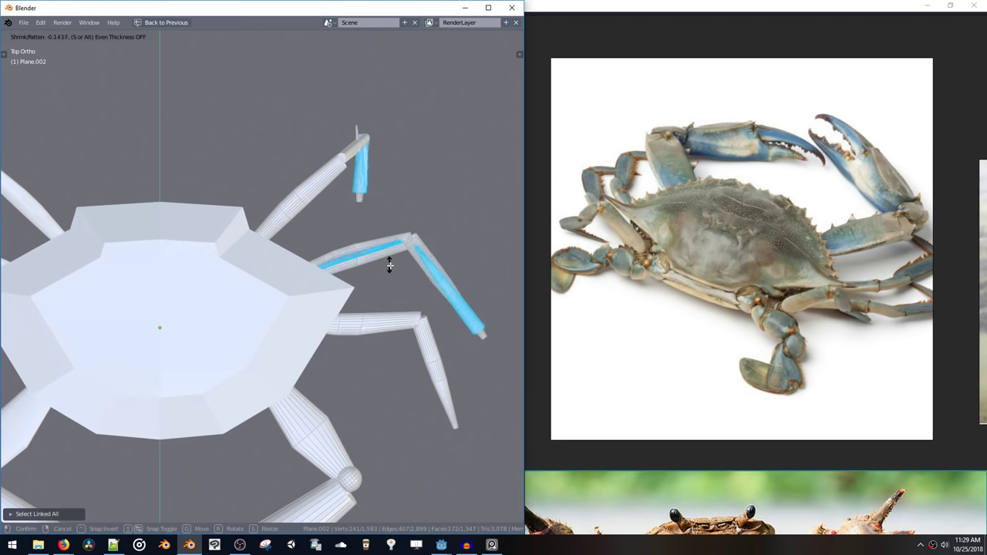
pyautogui.click(384, 260)
pyautogui.hotkey('ctrl', 'z')
# Move the whole middle walking leg diagonally inward toward the shell and dismiss the reference viewer's auto-save warning without saving
pyautogui.press('ctrl+KP_Add')
pyautogui.press('ctrl+KP_Add')
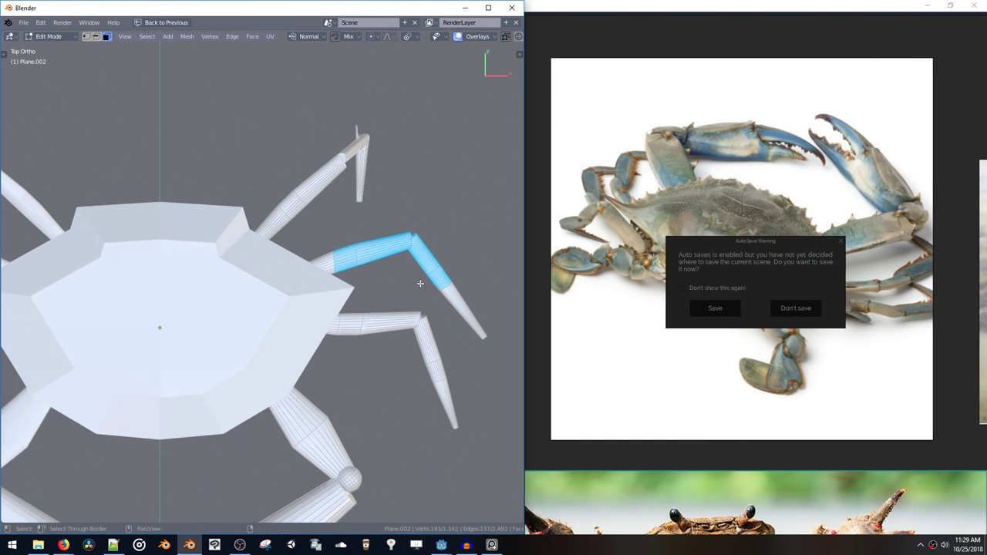
pyautogui.press('g')
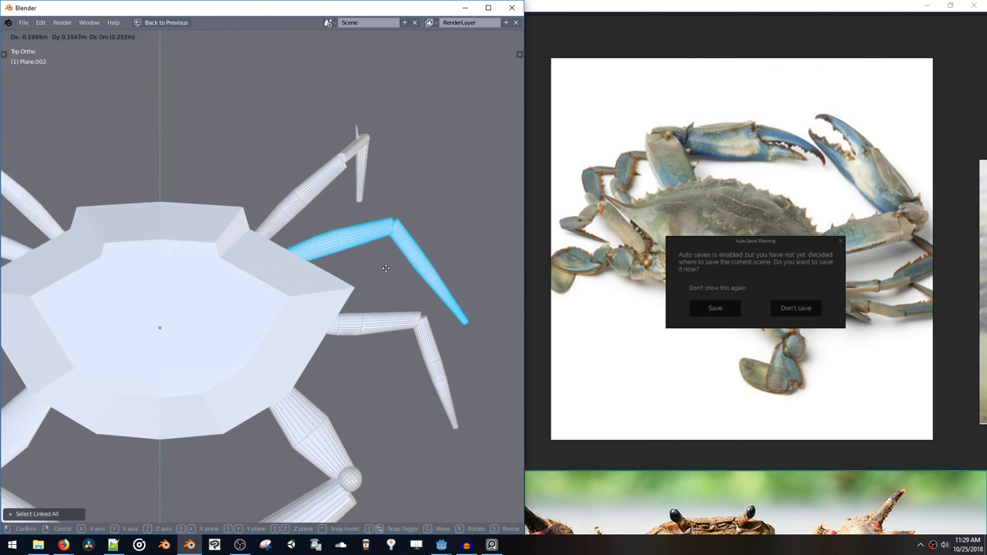
pyautogui.click(386, 267)
pyautogui.click(789, 311)
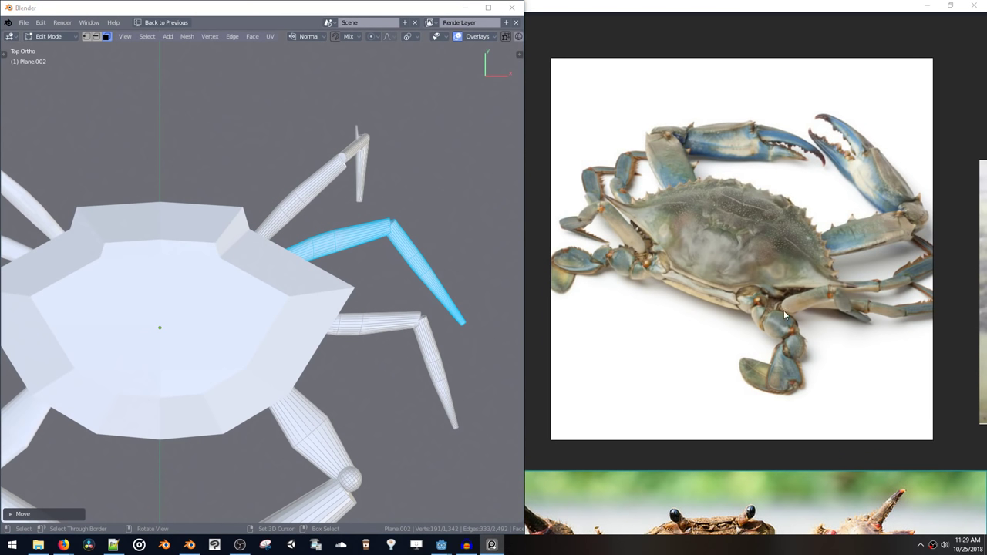
# Select the entire front walking leg and move it slightly inward under the shell's side corner
pyautogui.moveTo(376, 307); pyautogui.dragTo(423, 354)
pyautogui.hotkey('ctrl', 'l')
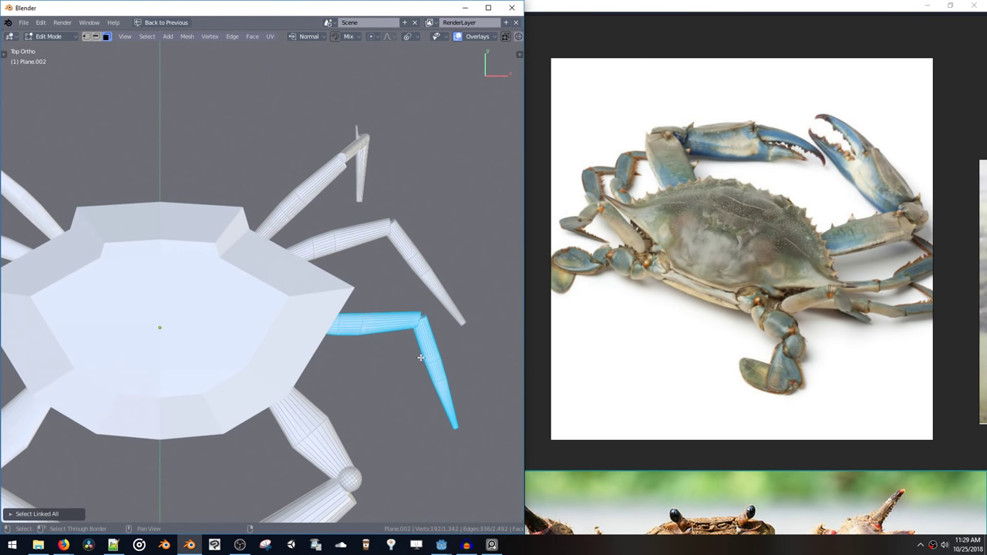
pyautogui.press('g')
pyautogui.click(409, 344)
# Add a 24-sided circle, place it behind the shell's rear edge, and trackball-rotate it to lie flat in top view
pyautogui.keyDown('shift'); pyautogui.moveTo(360, 287); pyautogui.dragTo(425, 310, button='middle'); pyautogui.keyUp('shift')
pyautogui.hotkey('shift', 'a')
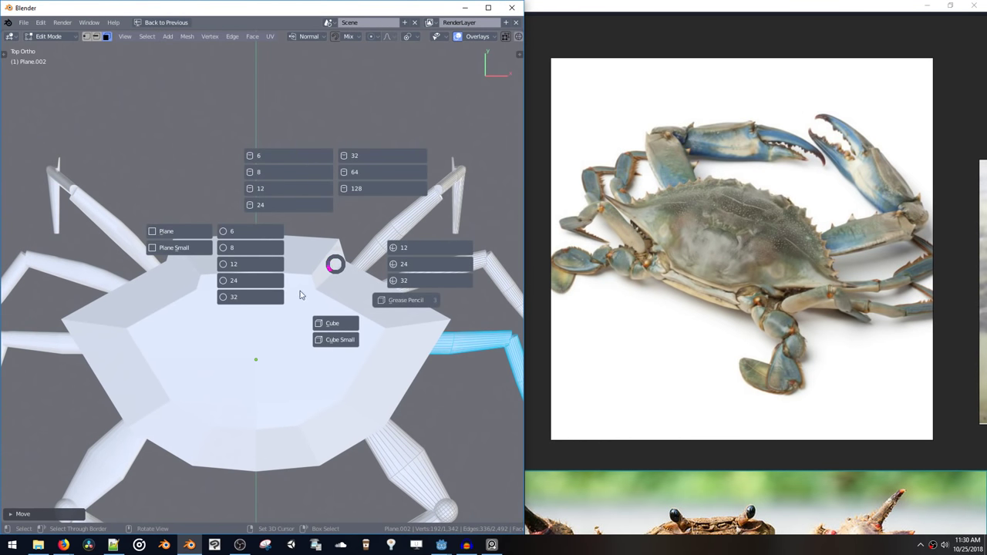
pyautogui.click(247, 285)
pyautogui.press('g')
pyautogui.click(225, 174)
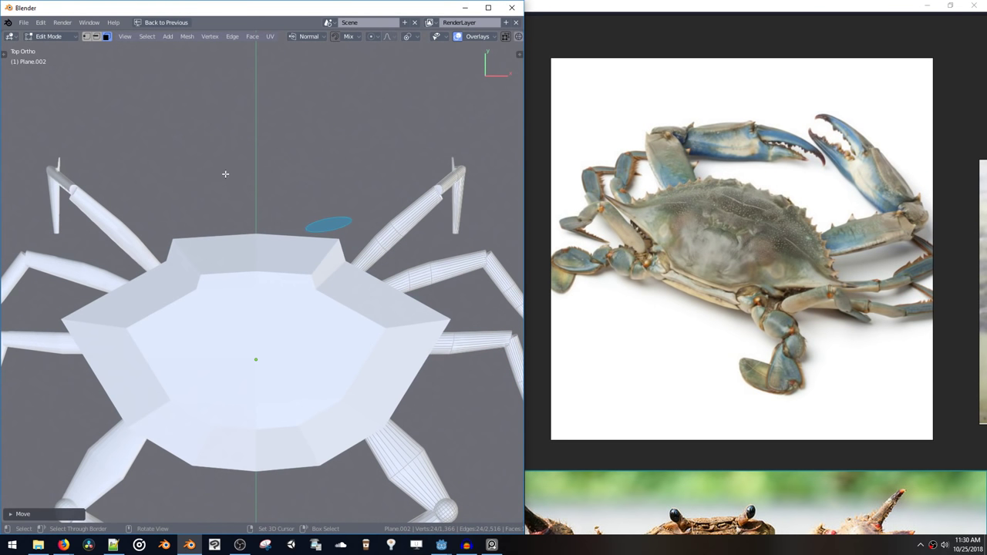
pyautogui.press('r')
pyautogui.click(388, 268)
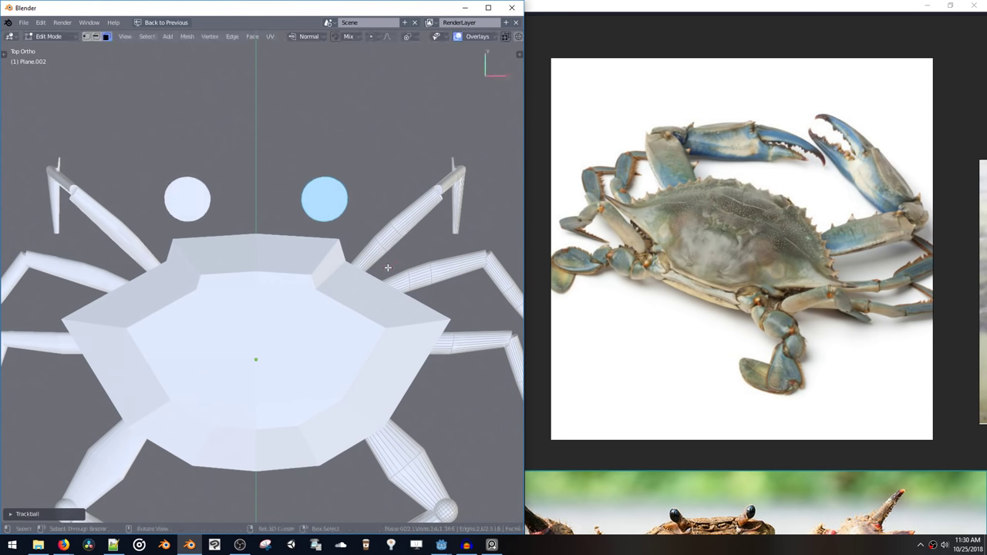
# Move the circle onto the shell's rear corner and thicken it into a disc
pyautogui.keyDown('shift'); pyautogui.click(326, 204); pyautogui.keyUp('shift')
pyautogui.press('g')
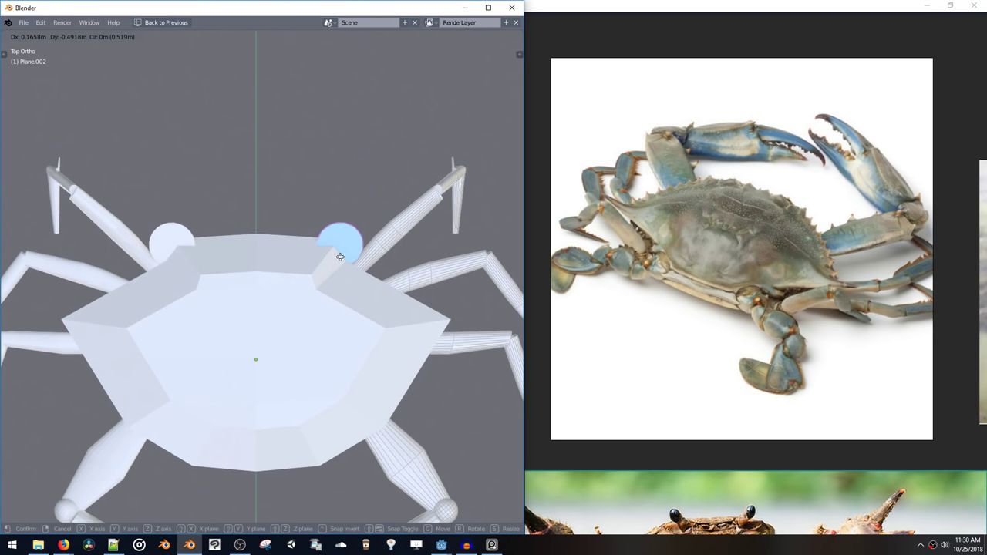
pyautogui.click(341, 246)
pyautogui.moveTo(342, 246); pyautogui.dragTo(396, 238, button='middle')
pyautogui.hotkey('alt', 's')
pyautogui.click(315, 242)
# Duplicate the disc and place the copy diagonally outward from the first disc in top view
pyautogui.click(328, 269)
pyautogui.hotkey('shift', 'd')
pyautogui.click(445, 272)
pyautogui.press('KP_7')
pyautogui.press('g')
pyautogui.click(381, 268)
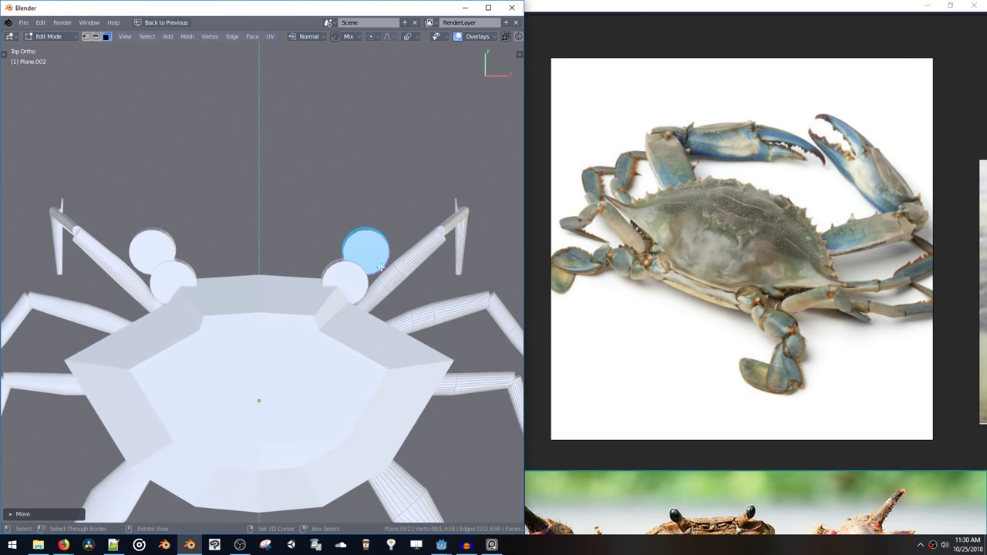
# Try to add a third disc by duplicating and scaling the outer disc
pyautogui.hotkey('shift', 'd')
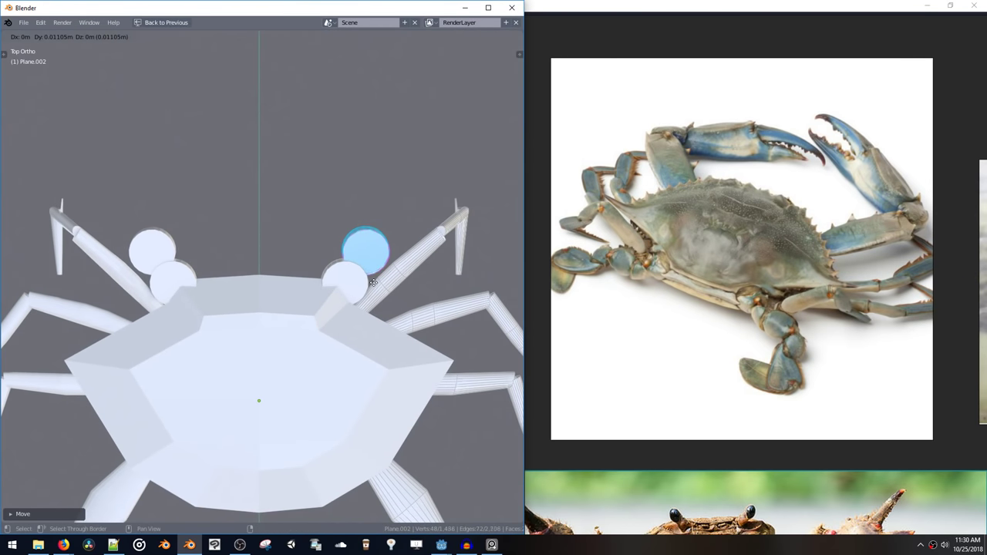
pyautogui.click(371, 237)
pyautogui.moveTo(371, 237); pyautogui.dragTo(336, 284, button='middle')
pyautogui.press('s')
pyautogui.click(386, 262)
pyautogui.hotkey('alt', 'a')
# Trackball-rotate the outer disc onto its edge, flatten it along global Z, and rotate it against the first disc
pyautogui.moveTo(390, 307); pyautogui.dragTo(386, 318, button='middle')
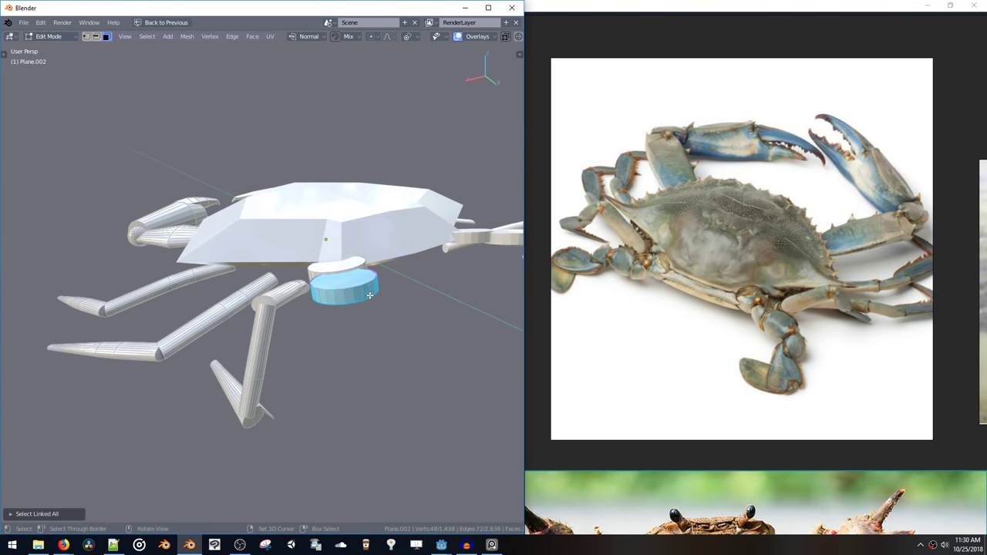
pyautogui.press('r')
pyautogui.press('r')
pyautogui.click(380, 377)
pyautogui.press('s')
pyautogui.press('z')
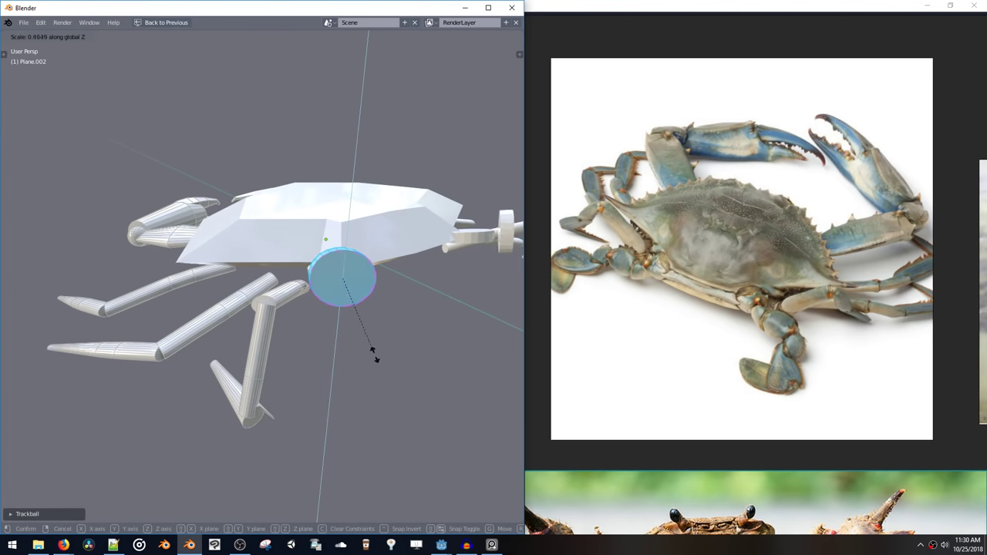
pyautogui.click(353, 298)
pyautogui.press('r')
pyautogui.click(380, 287)
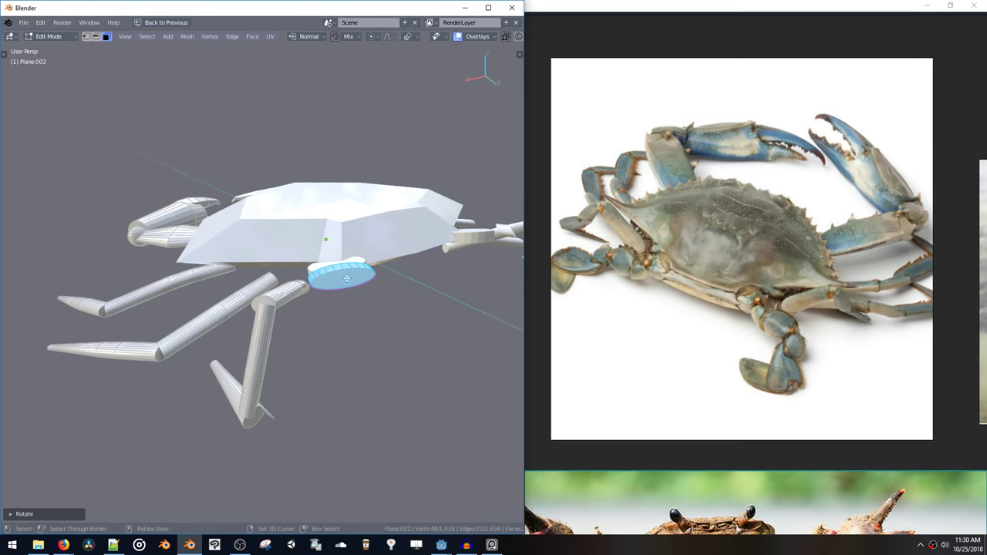
# Stretch the outer disc's end face into a short leg segment and add an edge loop around its middle
pyautogui.moveTo(380, 287); pyautogui.dragTo(405, 320, button='middle')
pyautogui.hotkey('alt', 's')
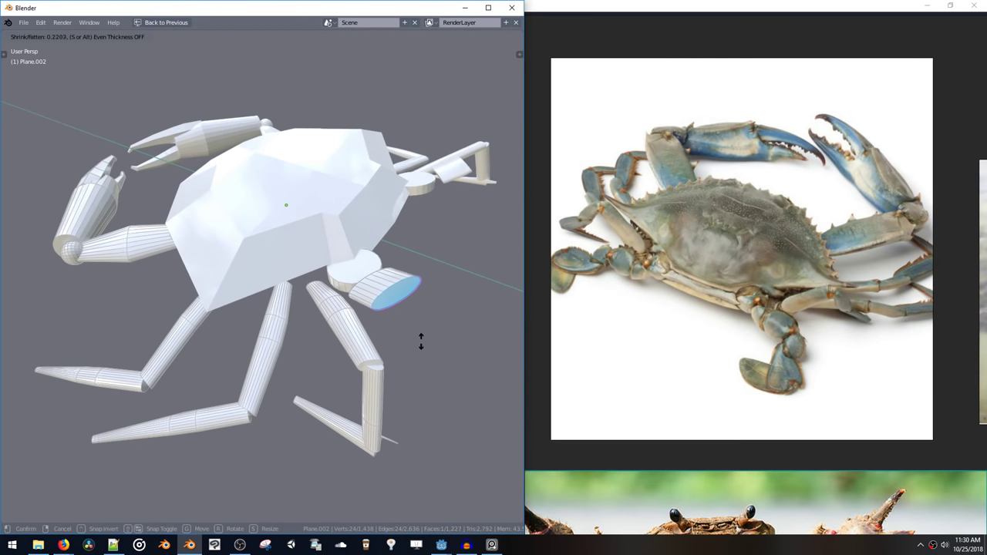
pyautogui.click(410, 332)
pyautogui.moveTo(398, 316); pyautogui.dragTo(439, 328, button='middle')
pyautogui.hotkey('alt', 's')
pyautogui.click(416, 353)
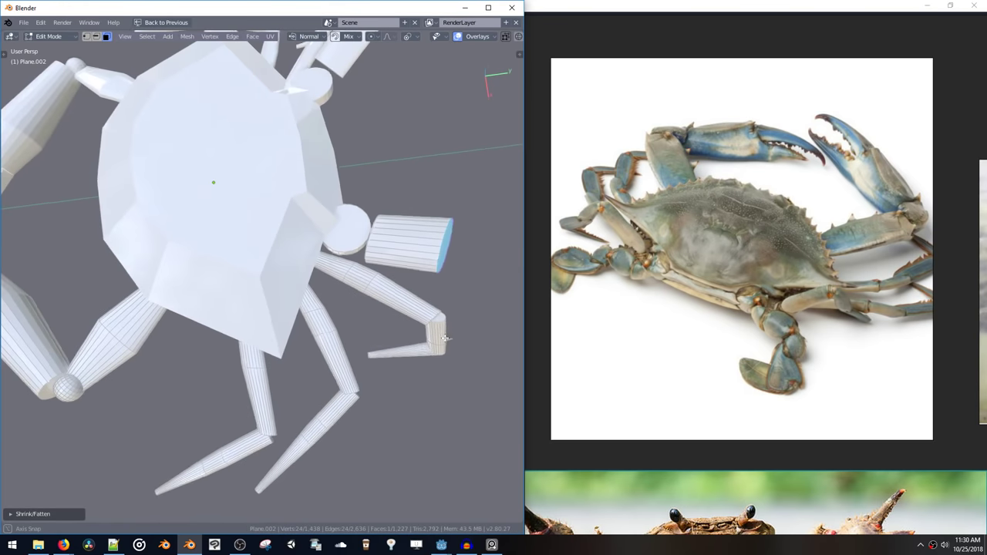
pyautogui.hotkey('alt', 's')
pyautogui.click(421, 314)
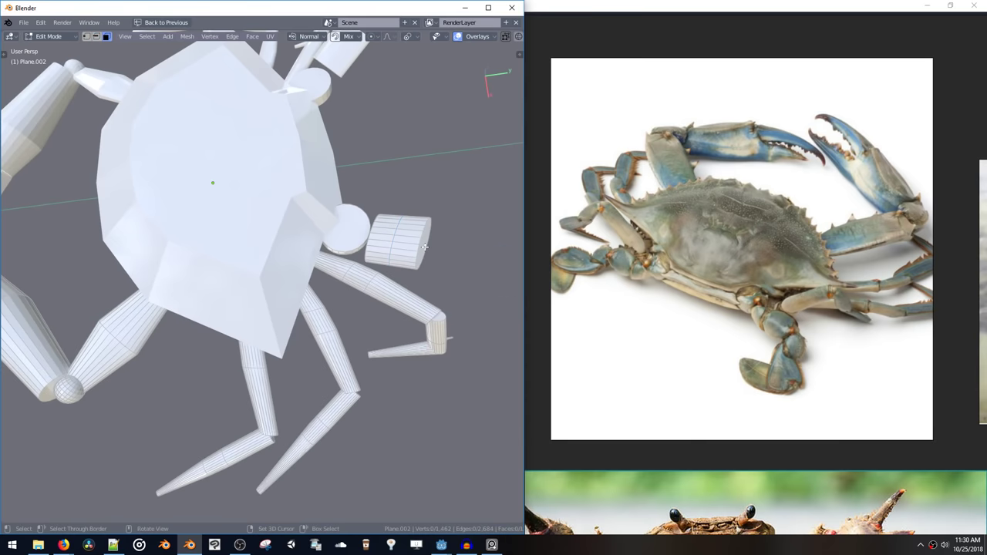
# Scale down both ends of the new leg segment so it bulges at its middle loop
pyautogui.moveTo(405, 262); pyautogui.dragTo(351, 243, button='middle')
pyautogui.press('s')
pyautogui.click(326, 227)
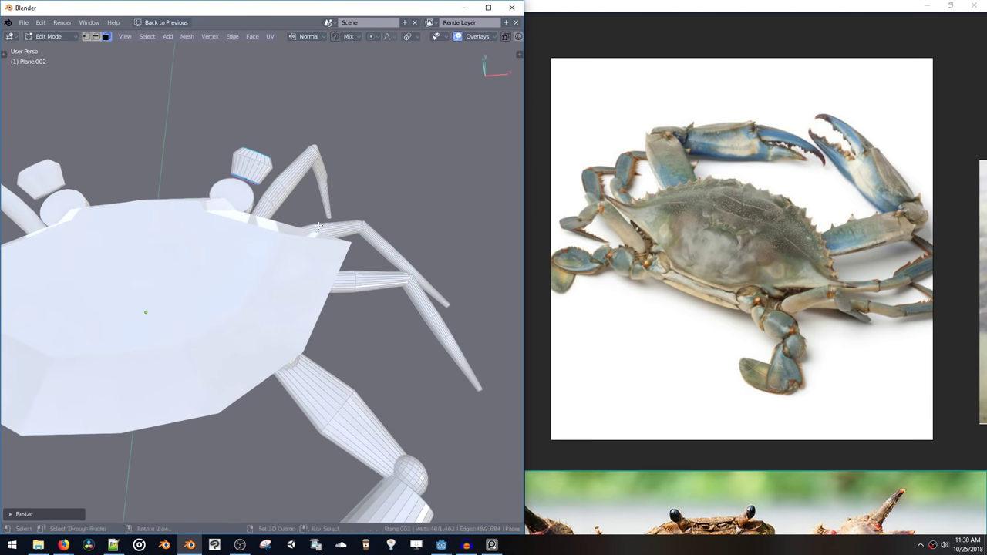
# Reshape the tapered segment by moving its end loops and then its outer end face
pyautogui.moveTo(405, 266); pyautogui.dragTo(328, 225, button='middle')
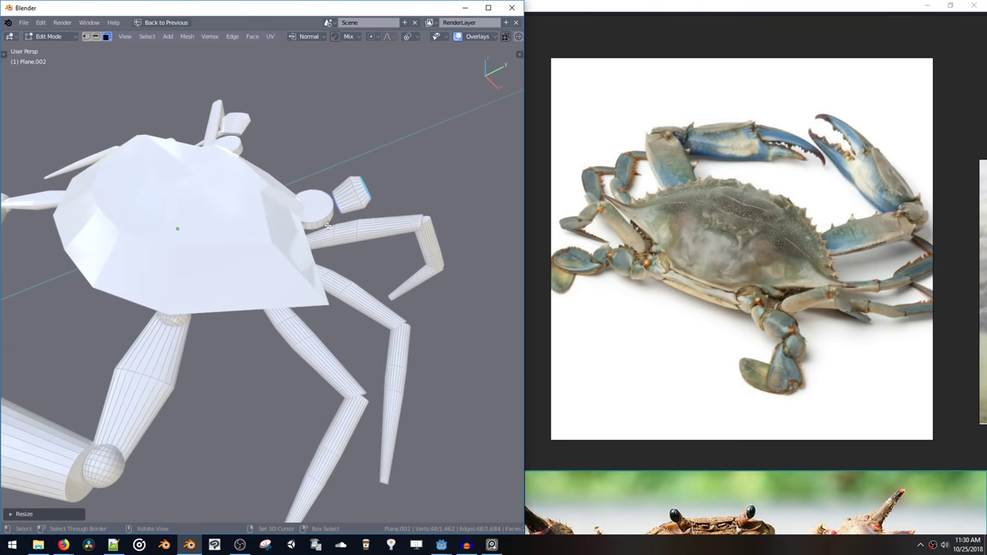
pyautogui.press('g')
pyautogui.click(331, 235)
pyautogui.moveTo(370, 257); pyautogui.dragTo(259, 230, button='middle')
pyautogui.press('g')
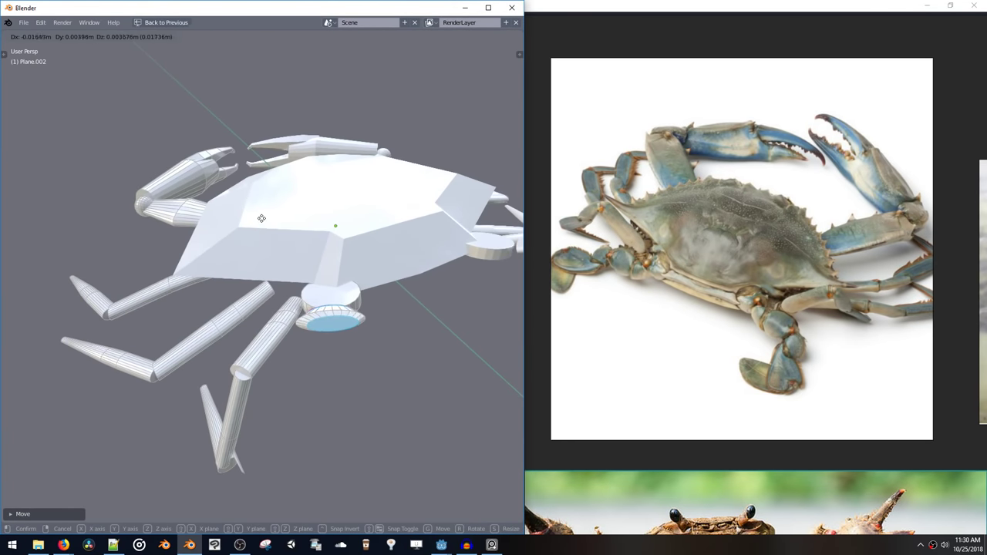
pyautogui.click(261, 219)
pyautogui.press('g')
pyautogui.click(336, 319)
# Select the entire first disc at the shell's rear corner and delete it
pyautogui.moveTo(336, 318); pyautogui.dragTo(375, 312, button='middle')
pyautogui.click(357, 293)
pyautogui.hotkey('ctrl', 'l')
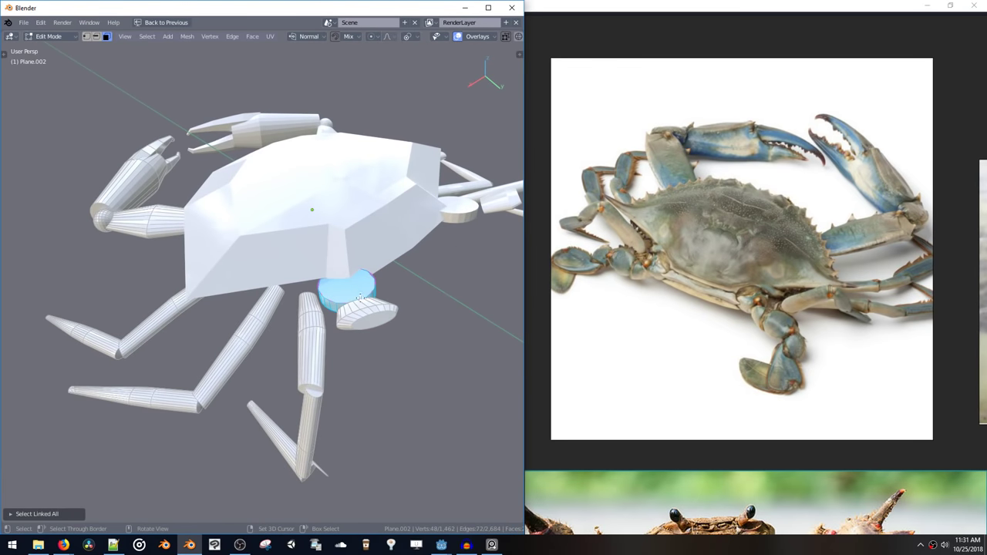
pyautogui.press('h')
# Duplicate the tapered segment's inner end face, then enlarge and extrude the copy toward the shell as a thicker base segment
pyautogui.moveTo(363, 307); pyautogui.dragTo(319, 212, button='middle')
pyautogui.hotkey('shift', 'd')
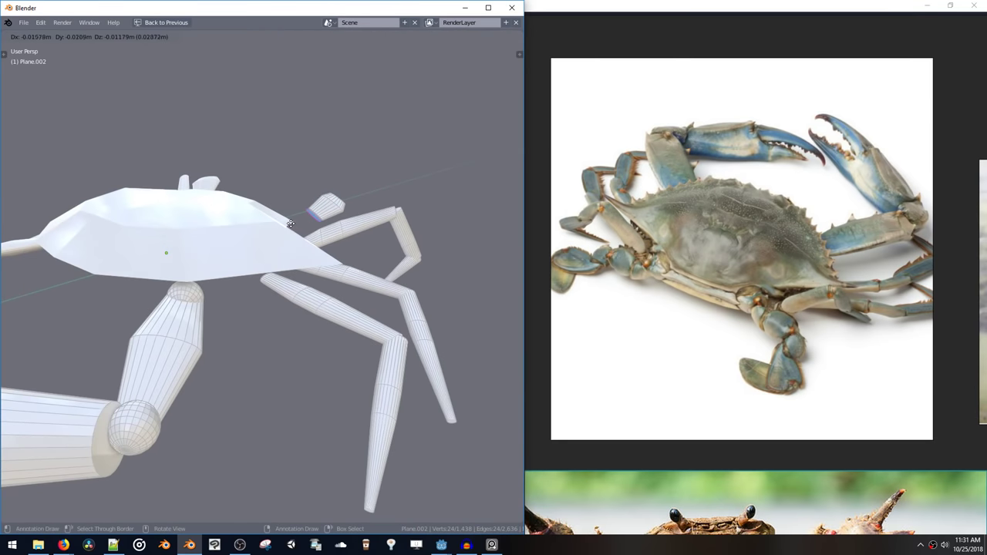
pyautogui.click(292, 225)
pyautogui.hotkey('alt', 's')
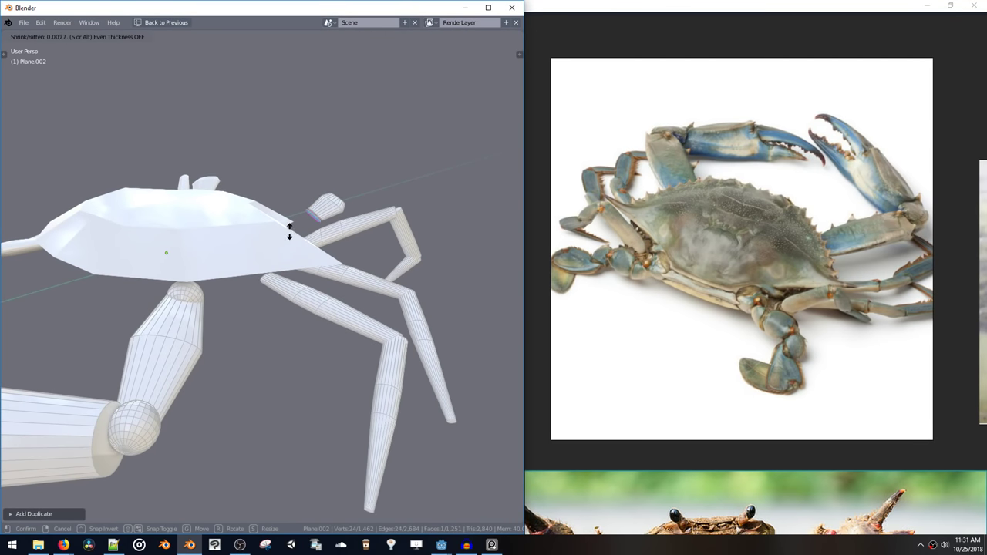
pyautogui.click(292, 237)
pyautogui.press('s')
pyautogui.click(309, 294)
pyautogui.press('e')
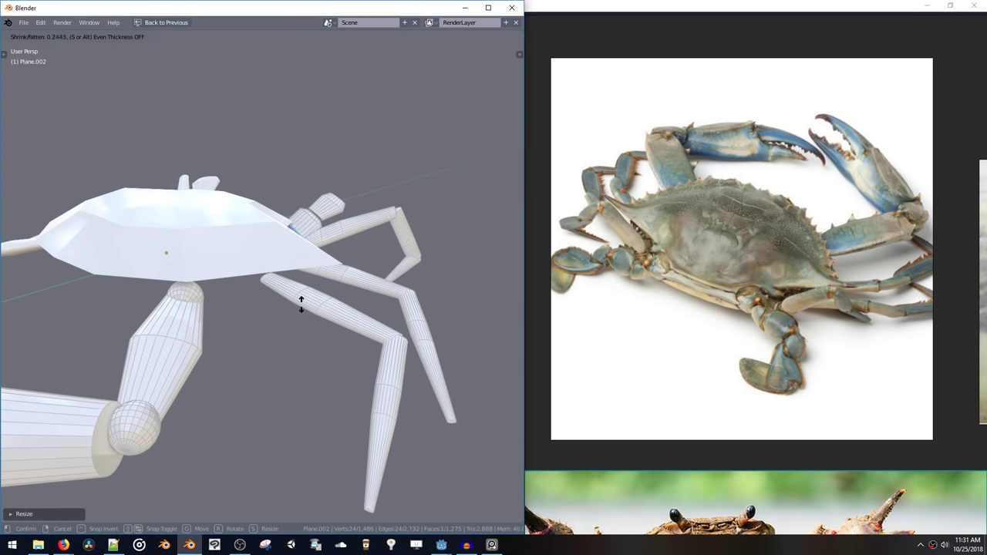
pyautogui.click(302, 303)
# Move the base segment's inner end face along Y and then freely so it tucks into the shell's rear edge
pyautogui.moveTo(313, 282); pyautogui.dragTo(304, 313, button='middle')
pyautogui.press('g')
pyautogui.press('y')
pyautogui.click(287, 303)
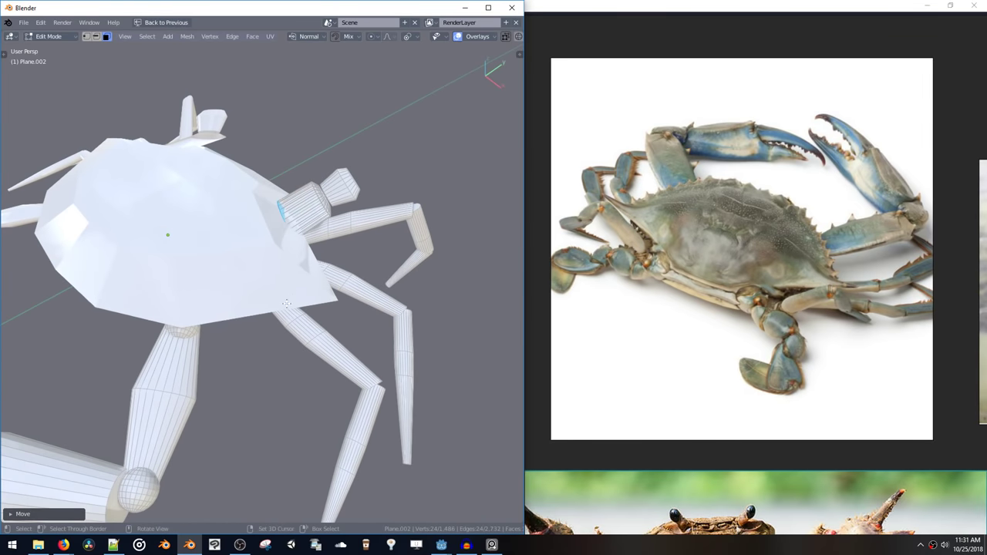
pyautogui.moveTo(335, 258); pyautogui.dragTo(279, 220, button='middle')
pyautogui.press('g')
pyautogui.click(321, 253)
# Add an edge loop around the base segment and scale the loop to round out its shape
pyautogui.moveTo(320, 255); pyautogui.dragTo(445, 304, button='middle')
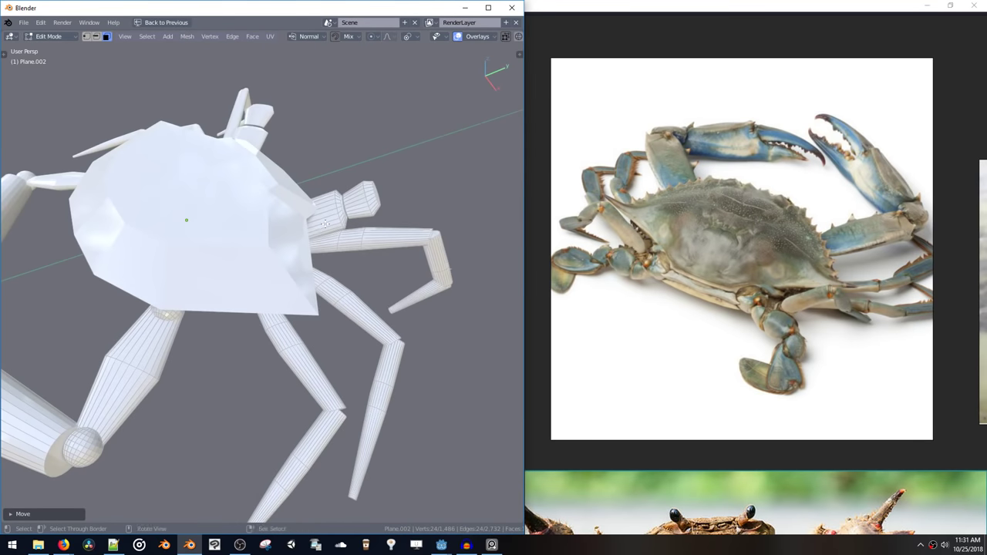
pyautogui.hotkey('ctrl', 'r')
pyautogui.click(323, 222)
pyautogui.click(321, 221)
pyautogui.press('s')
pyautogui.click(334, 233)
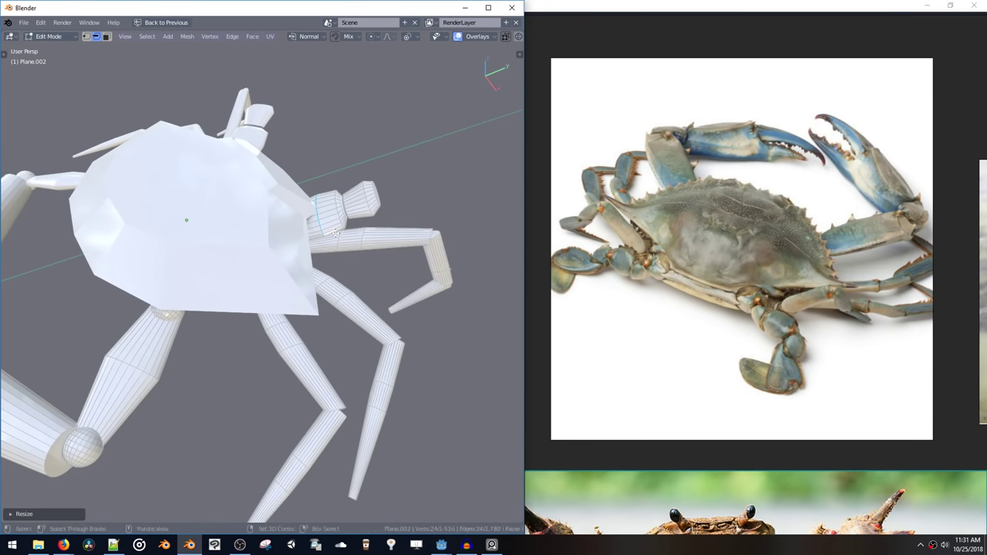
# Switch to face selection and select the outer end of the tapered rear segment
pyautogui.keyDown('shift'); pyautogui.moveTo(370, 202); pyautogui.dragTo(311, 238, button='middle'); pyautogui.keyUp('shift')
pyautogui.press('Tab')
pyautogui.click(357, 209)
pyautogui.click(337, 222)
pyautogui.moveTo(310, 238); pyautogui.dragTo(329, 203, button='middle')
pyautogui.scroll(-5, 311, 225)
pyautogui.moveTo(289, 254)
pyautogui.mouseDown(button='middle')
pyautogui.moveTo(430, 257)
pyautogui.moveTo(374, 304)
pyautogui.moveTo(339, 310)
pyautogui.moveTo(305, 249)
pyautogui.mouseUp(button='middle')
# Save the scene as Crab.blend in J:\Dropbox\2018
pyautogui.click(210, 277)
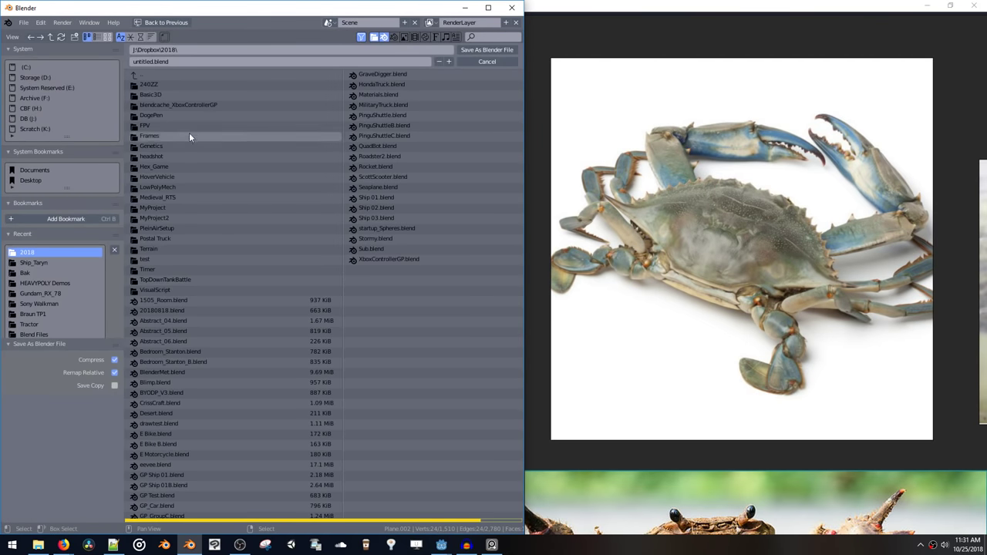
pyautogui.click(150, 63)
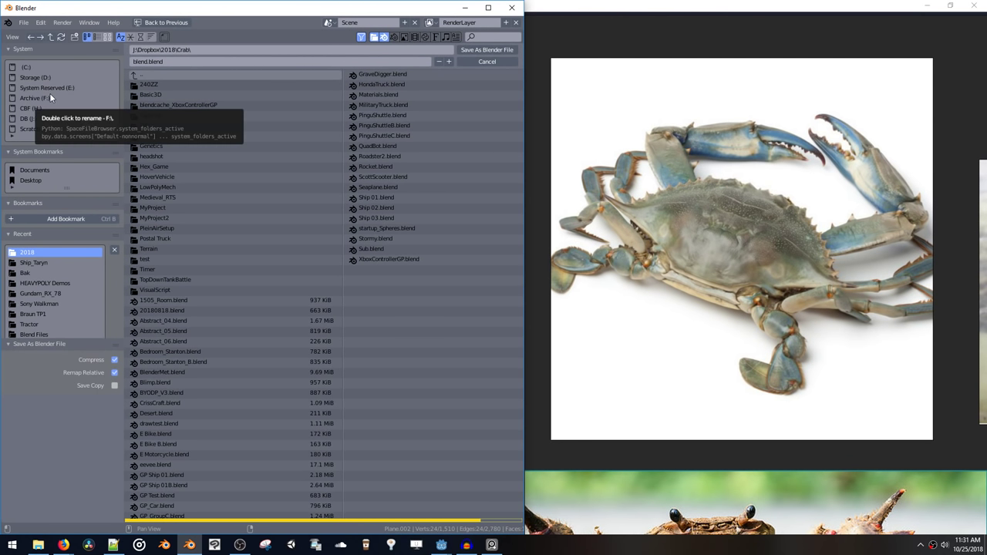
pyautogui.click(141, 60)
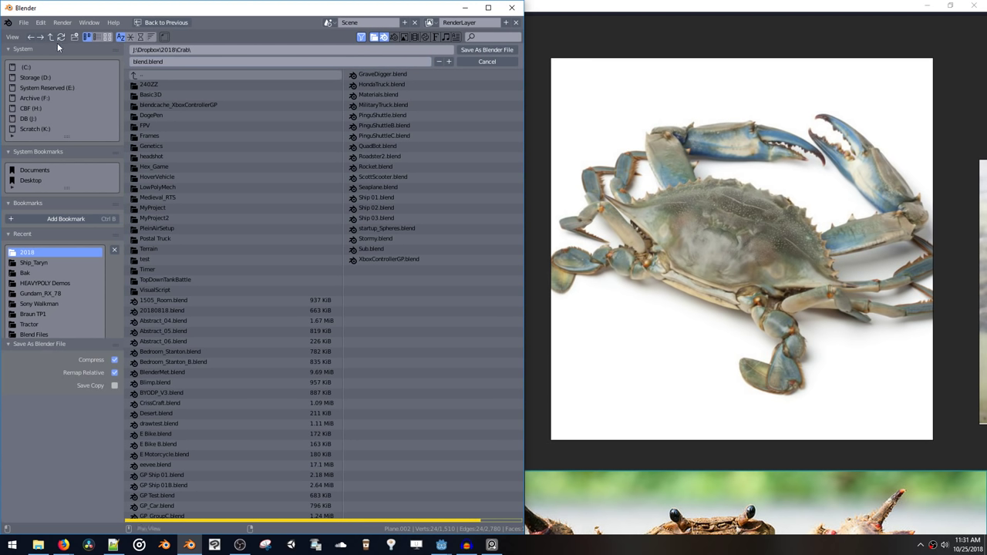
pyautogui.click(165, 63)
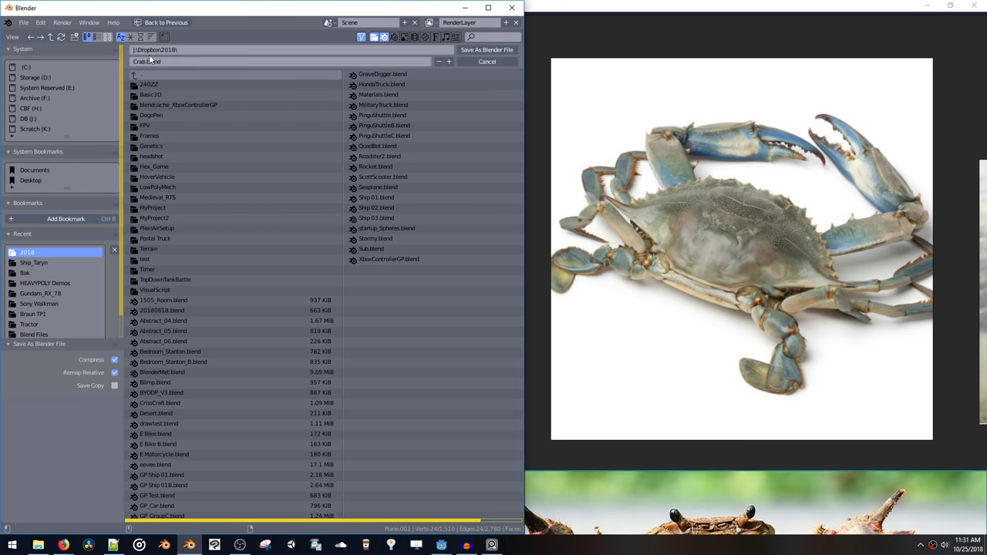
pyautogui.press('Return')
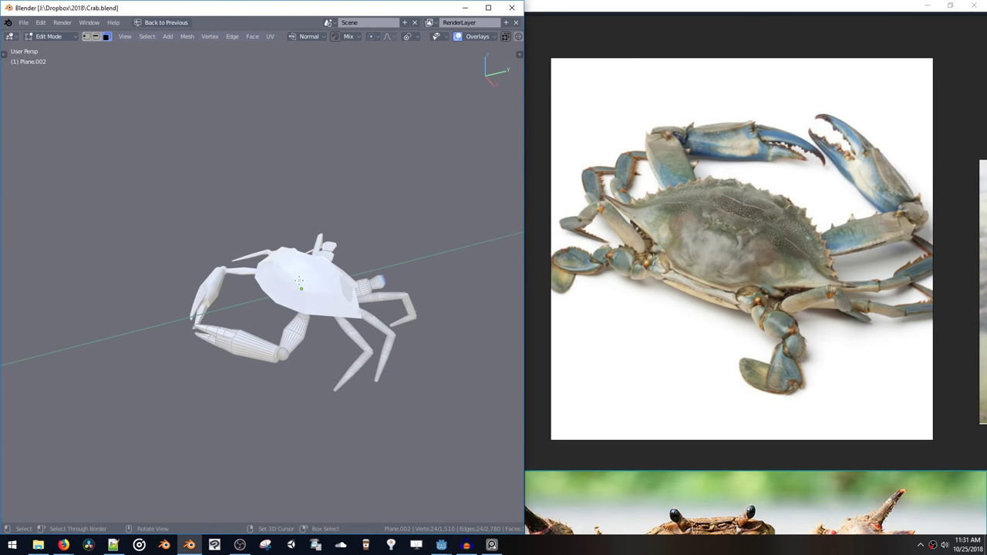
# Switch to Object Mode and select the crab's shell object
pyautogui.moveTo(261, 314); pyautogui.dragTo(262, 264, button='middle')
pyautogui.scroll(4, 292, 271)
pyautogui.press('Tab')
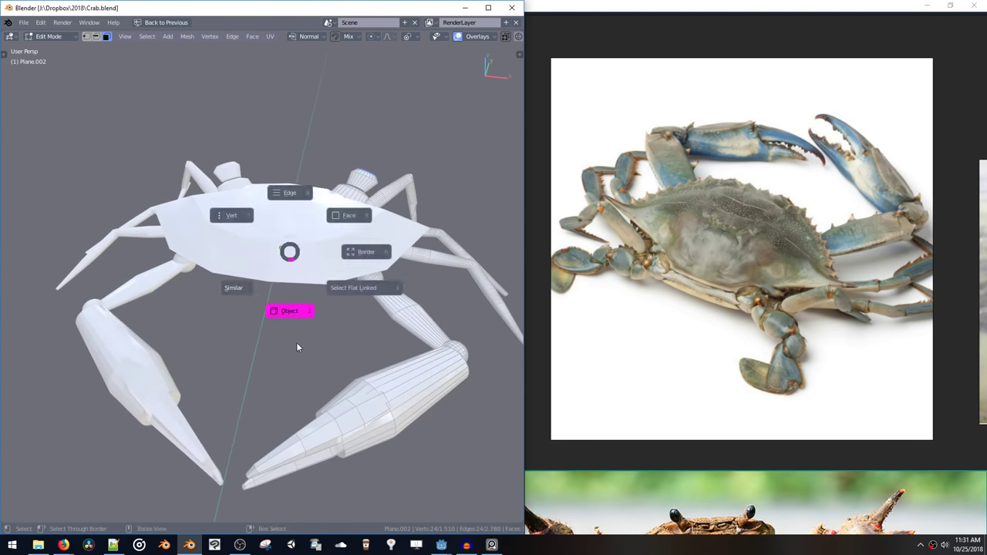
pyautogui.click(296, 343)
pyautogui.click(292, 280)
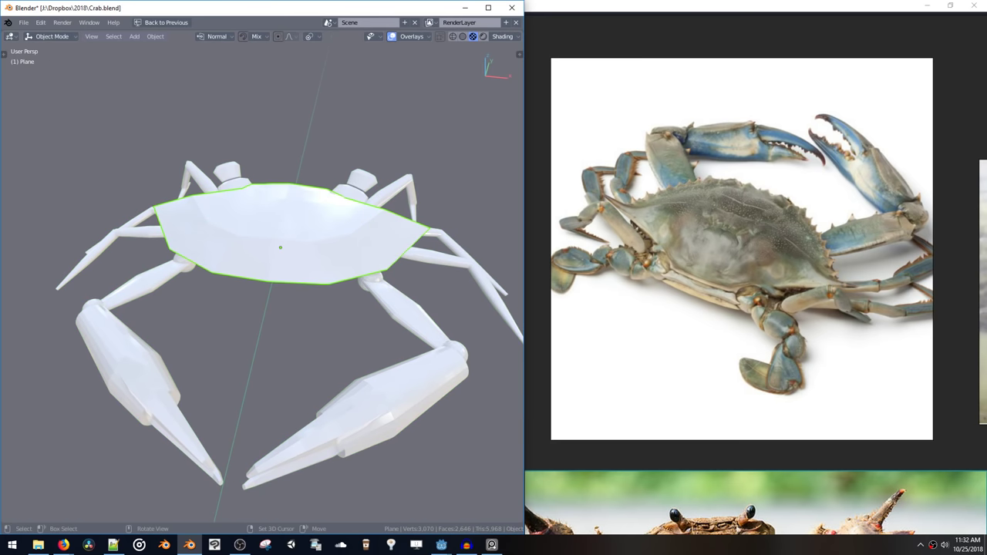
# Switch to the Firefox YouTube live chat and place its window over the crab reference photo
pyautogui.hotkey('alt', 'Tab')
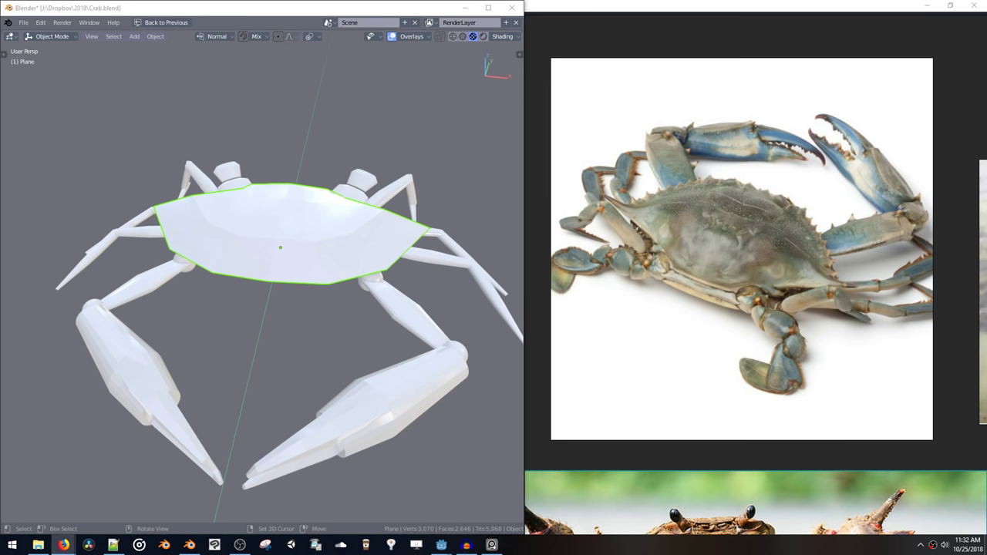
pyautogui.moveTo(0, 170); pyautogui.dragTo(830, 157)
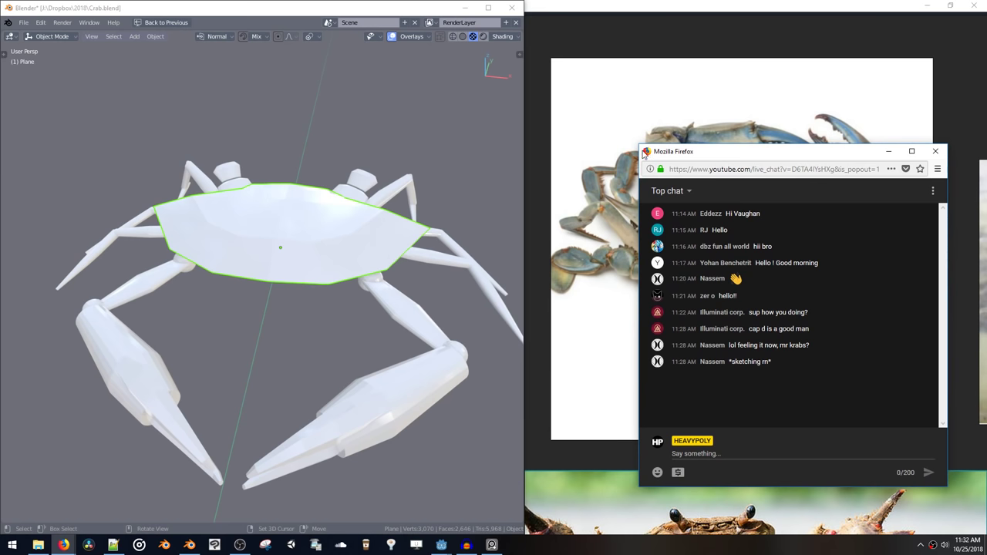
# Shrink the live chat into a narrow full-height strip at the screen's edge and show more of the crab reference board
pyautogui.moveTo(637, 144); pyautogui.dragTo(830, 137)
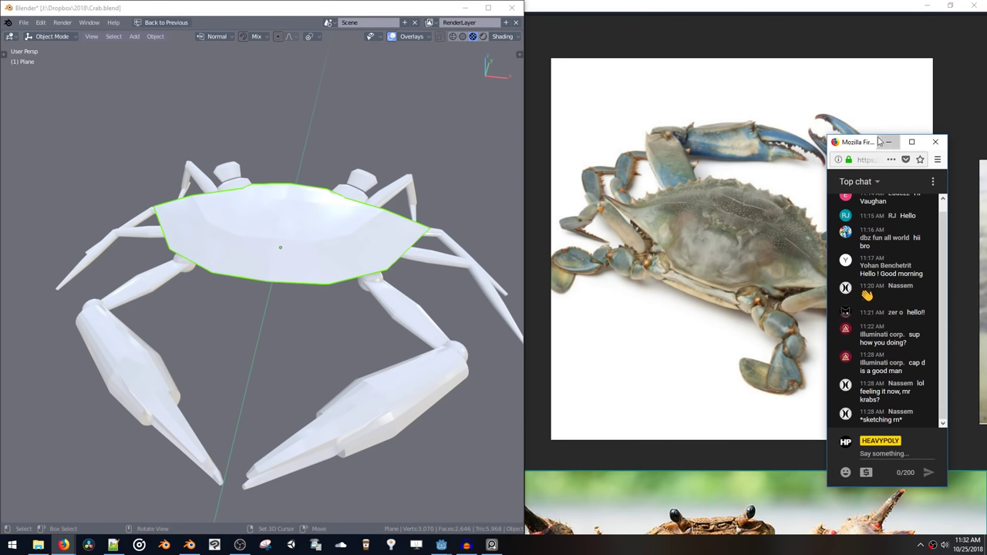
pyautogui.moveTo(863, 146); pyautogui.dragTo(903, 13)
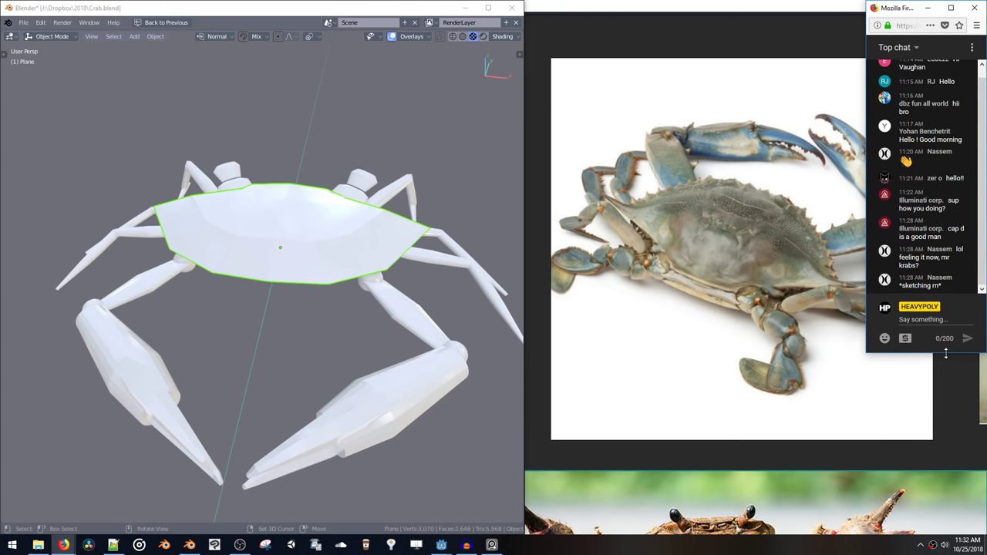
pyautogui.moveTo(946, 353); pyautogui.dragTo(968, 536)
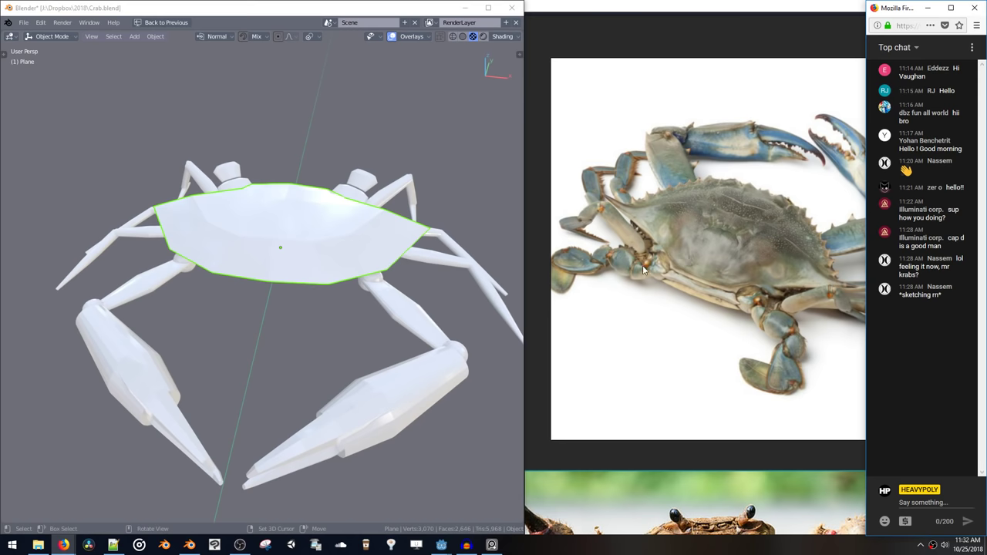
pyautogui.scroll(-4, 689, 280)
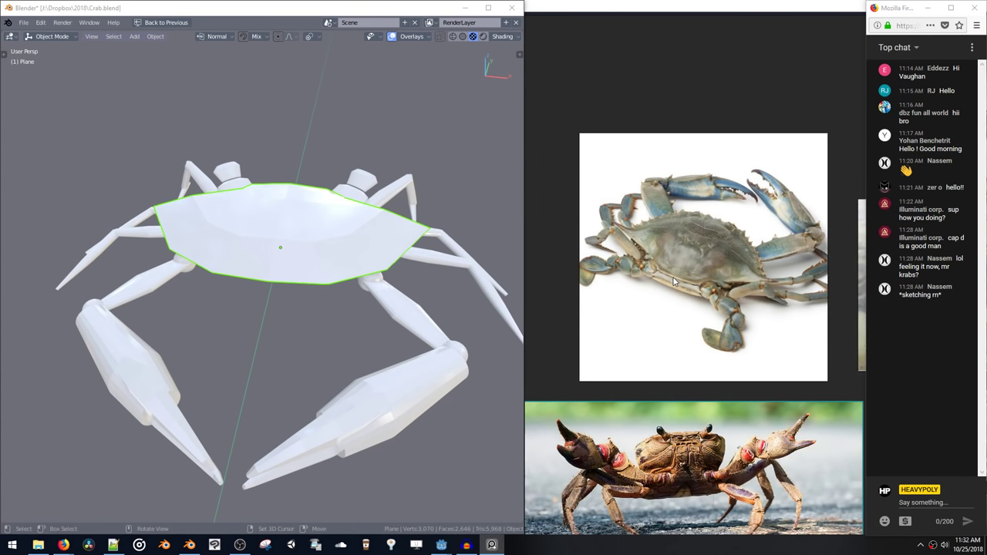
# Return to Blender, save the scene, and select the crab's shell for sculpting in Sculpt Mode
pyautogui.click(318, 253)
pyautogui.moveTo(323, 253); pyautogui.dragTo(309, 253, button='middle')
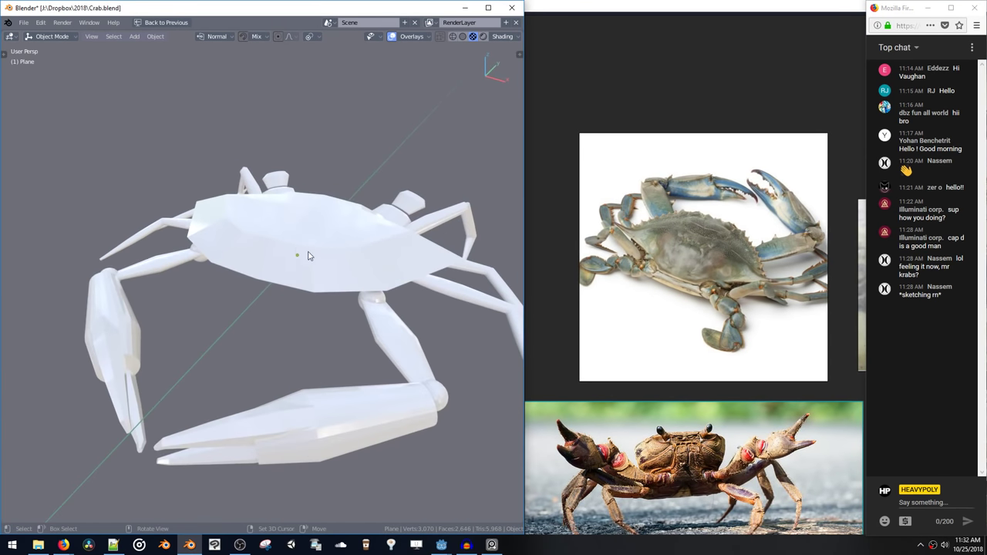
pyautogui.hotkey('ctrl', 's')
pyautogui.click(262, 211)
pyautogui.click(320, 225)
pyautogui.hotkey('ctrl', 'Tab')
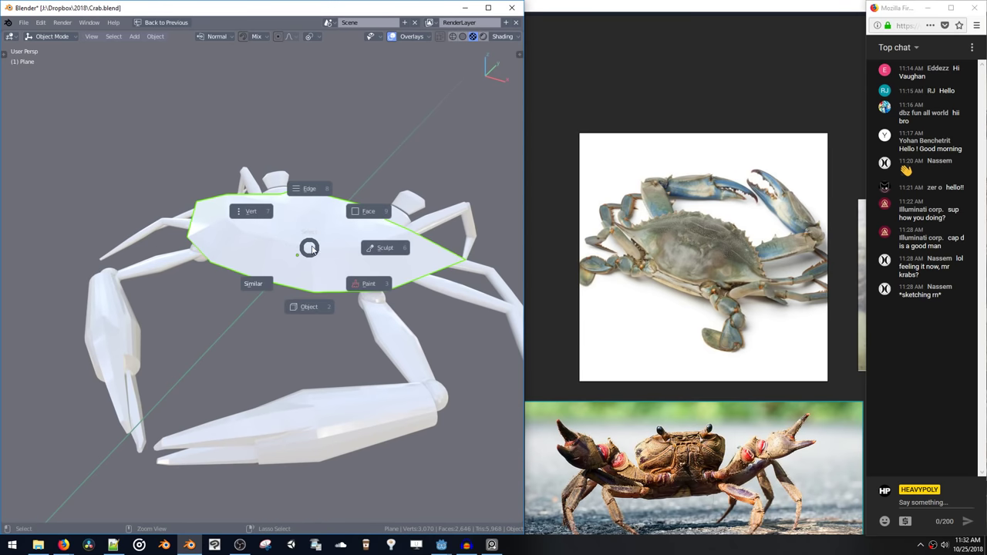
pyautogui.click(371, 256)
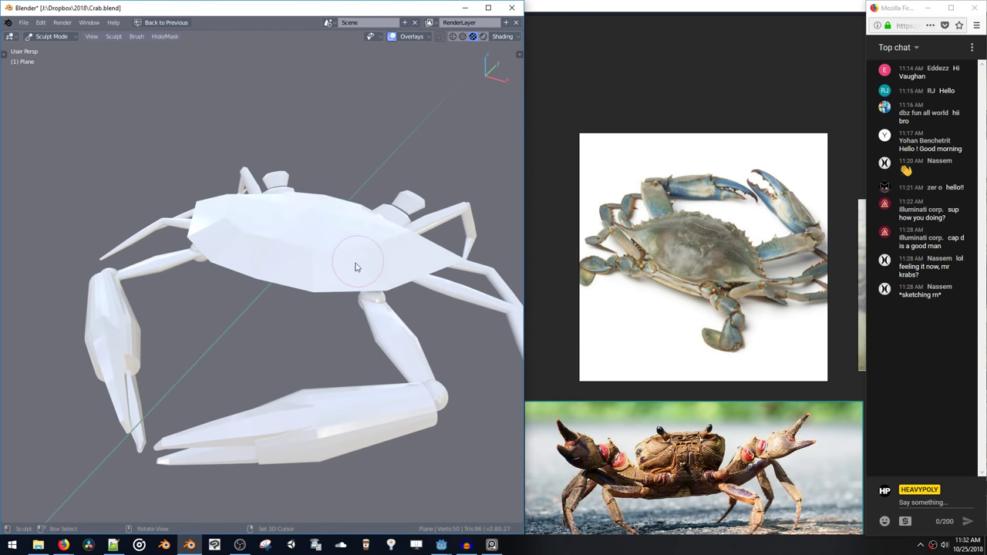
pyautogui.moveTo(355, 267)
pyautogui.mouseDown()
pyautogui.moveTo(321, 276)
pyautogui.moveTo(356, 285)
pyautogui.mouseUp()
pyautogui.moveTo(347, 278)
pyautogui.mouseDown(button='middle')
pyautogui.moveTo(291, 264)
pyautogui.moveTo(401, 242)
pyautogui.moveTo(324, 269)
pyautogui.moveTo(309, 254)
pyautogui.moveTo(279, 267)
pyautogui.moveTo(304, 280)
pyautogui.moveTo(314, 245)
pyautogui.moveTo(344, 243)
pyautogui.moveTo(328, 272)
pyautogui.moveTo(371, 253)
pyautogui.mouseUp(button='middle')
pyautogui.hotkey('ctrl', 'z')
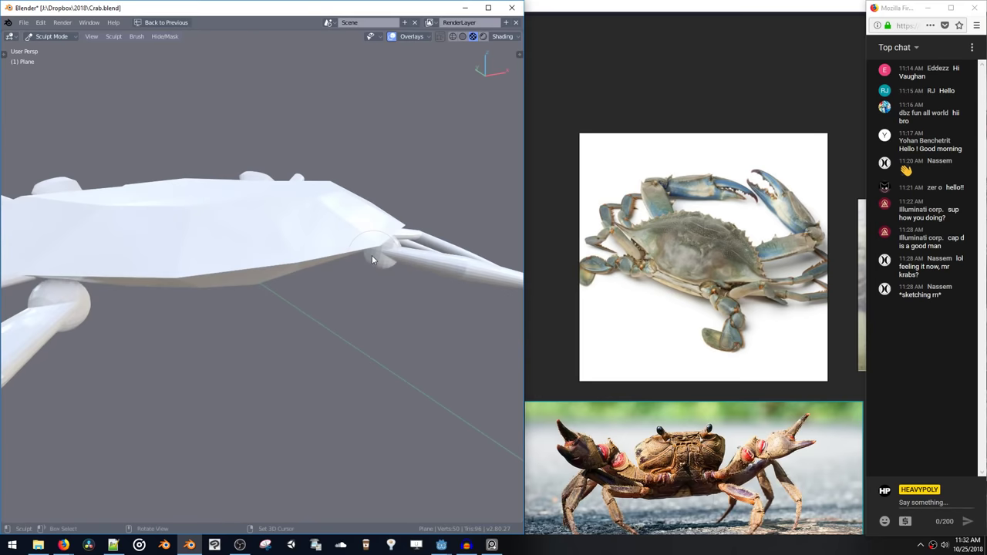
# Sculpt fine mesh detail along the shell's front rim and soften the facets on its rear flank
pyautogui.moveTo(371, 236); pyautogui.dragTo(362, 242)
pyautogui.moveTo(362, 245); pyautogui.dragTo(291, 298, button='middle')
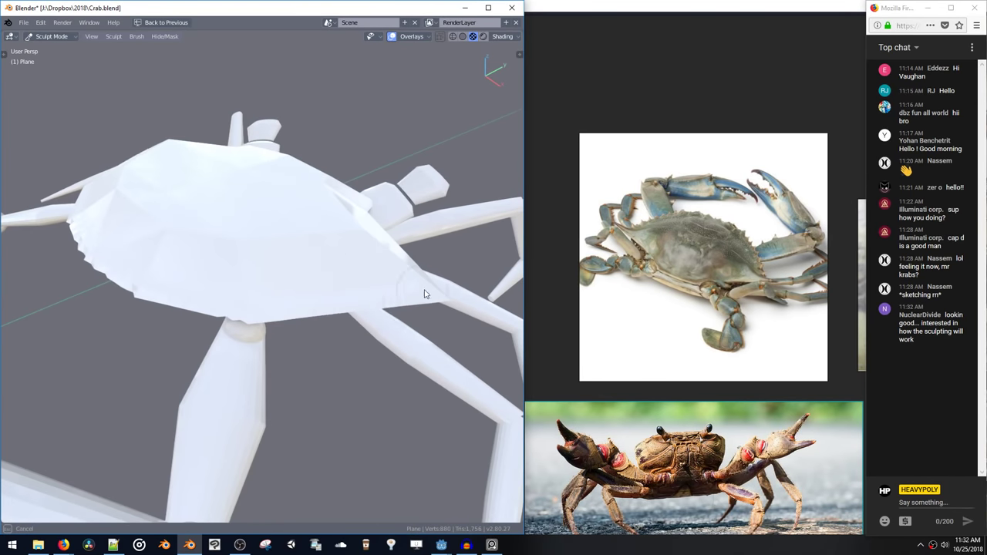
pyautogui.moveTo(425, 293); pyautogui.dragTo(157, 208, button='middle')
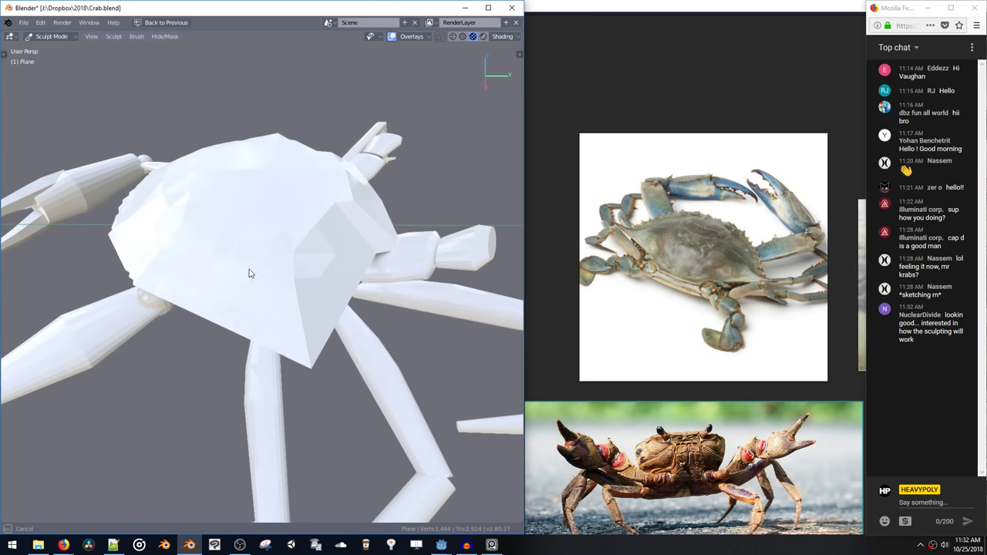
pyautogui.moveTo(249, 274)
pyautogui.mouseDown()
pyautogui.moveTo(347, 208)
pyautogui.moveTo(301, 293)
pyautogui.moveTo(258, 273)
pyautogui.mouseUp()
pyautogui.moveTo(258, 273); pyautogui.dragTo(195, 258, button='middle')
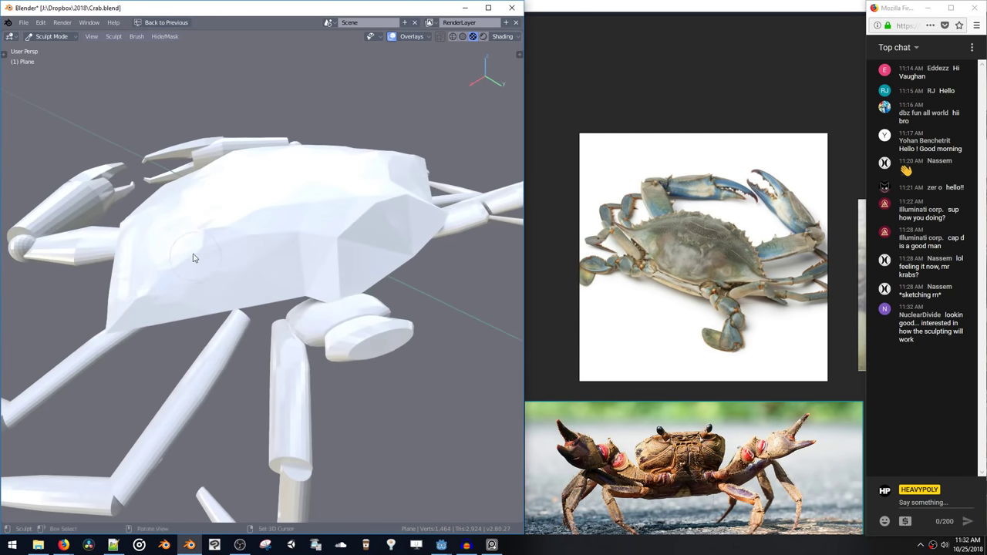
pyautogui.moveTo(193, 259)
pyautogui.mouseDown()
pyautogui.moveTo(289, 218)
pyautogui.moveTo(377, 236)
pyautogui.moveTo(283, 232)
pyautogui.mouseUp()
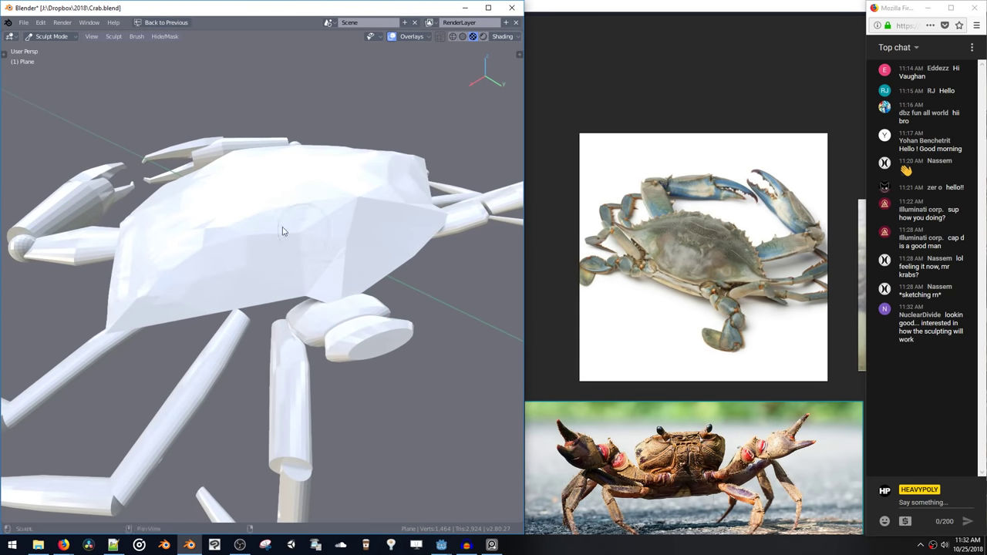
pyautogui.moveTo(283, 232)
pyautogui.mouseDown(button='middle')
pyautogui.moveTo(366, 242)
pyautogui.moveTo(377, 213)
pyautogui.moveTo(382, 242)
pyautogui.mouseUp(button='middle')
# In a top wireframe view, pull a row of small spikes out of the shell's front rim with the Grab brush
pyautogui.press('z')
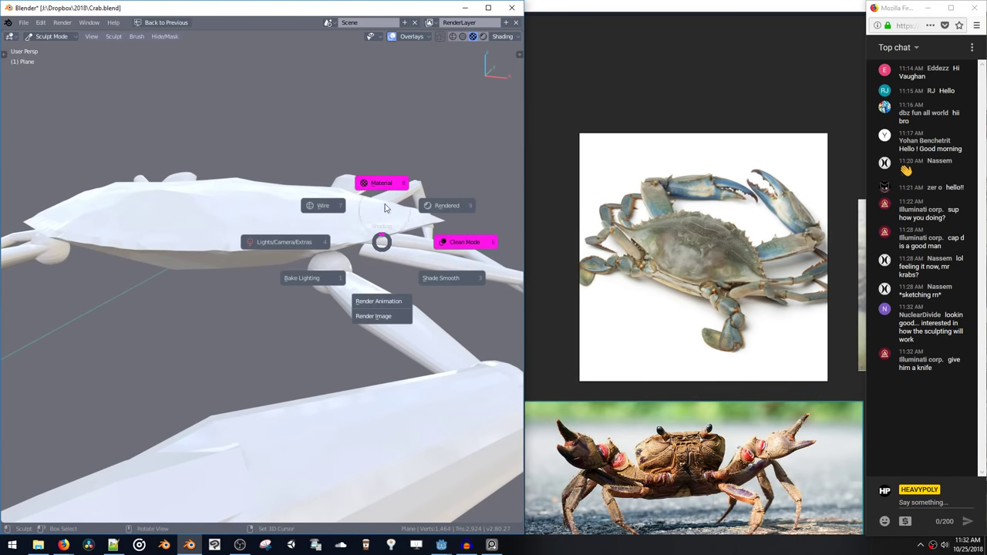
pyautogui.click(323, 206)
pyautogui.moveTo(330, 216)
pyautogui.mouseDown(button='middle')
pyautogui.moveTo(385, 247)
pyautogui.moveTo(342, 254)
pyautogui.moveTo(378, 286)
pyautogui.moveTo(333, 271)
pyautogui.moveTo(350, 269)
pyautogui.moveTo(335, 257)
pyautogui.moveTo(261, 233)
pyautogui.moveTo(305, 260)
pyautogui.moveTo(289, 300)
pyautogui.moveTo(289, 256)
pyautogui.moveTo(290, 302)
pyautogui.moveTo(297, 240)
pyautogui.moveTo(300, 321)
pyautogui.moveTo(298, 258)
pyautogui.mouseUp(button='middle')
pyautogui.keyDown('shift'); pyautogui.moveTo(292, 293); pyautogui.dragTo(301, 243, button='middle'); pyautogui.keyUp('shift')
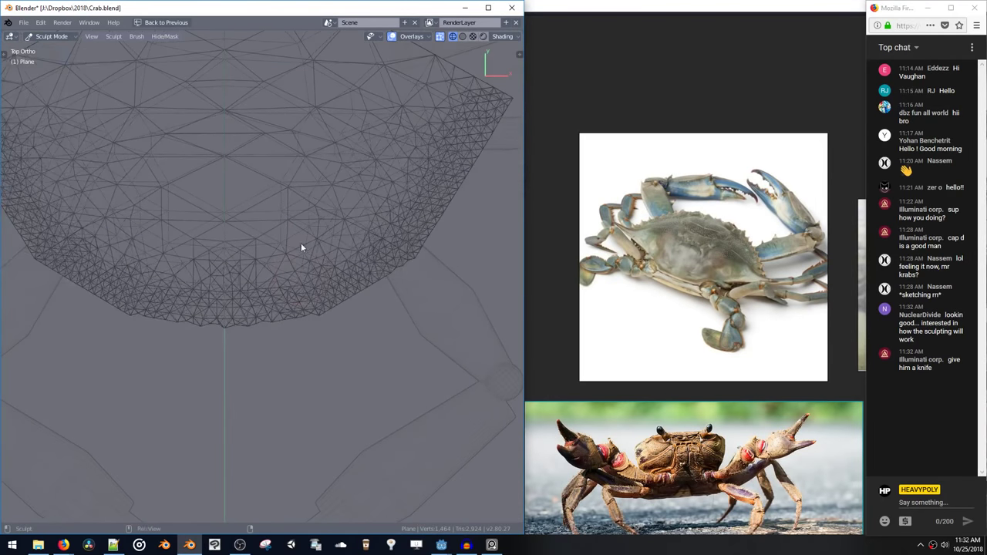
pyautogui.press('t')
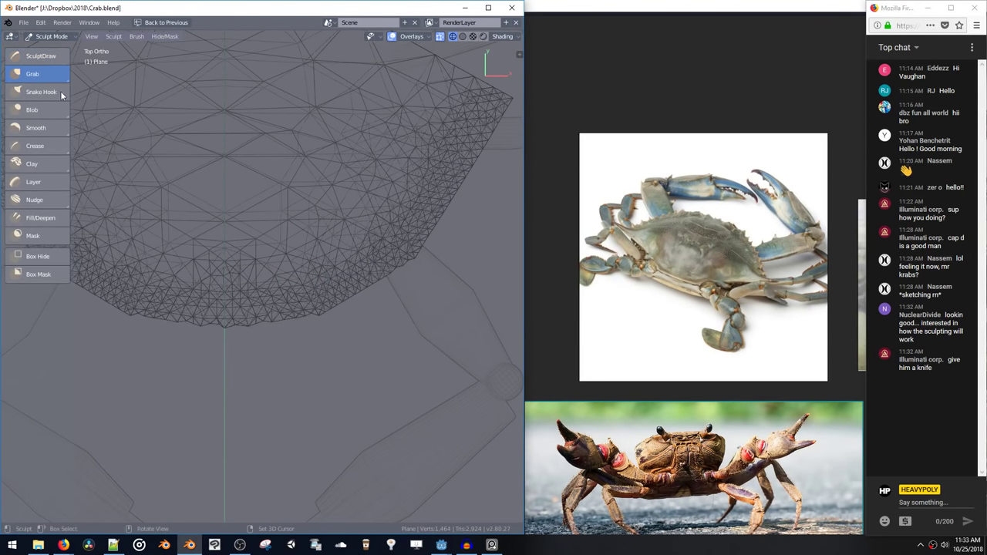
pyautogui.moveTo(272, 320)
pyautogui.mouseDown()
pyautogui.moveTo(273, 332)
pyautogui.moveTo(279, 319)
pyautogui.moveTo(265, 324)
pyautogui.moveTo(307, 324)
pyautogui.moveTo(411, 271)
pyautogui.moveTo(393, 276)
pyautogui.moveTo(397, 263)
pyautogui.moveTo(381, 281)
pyautogui.mouseUp()
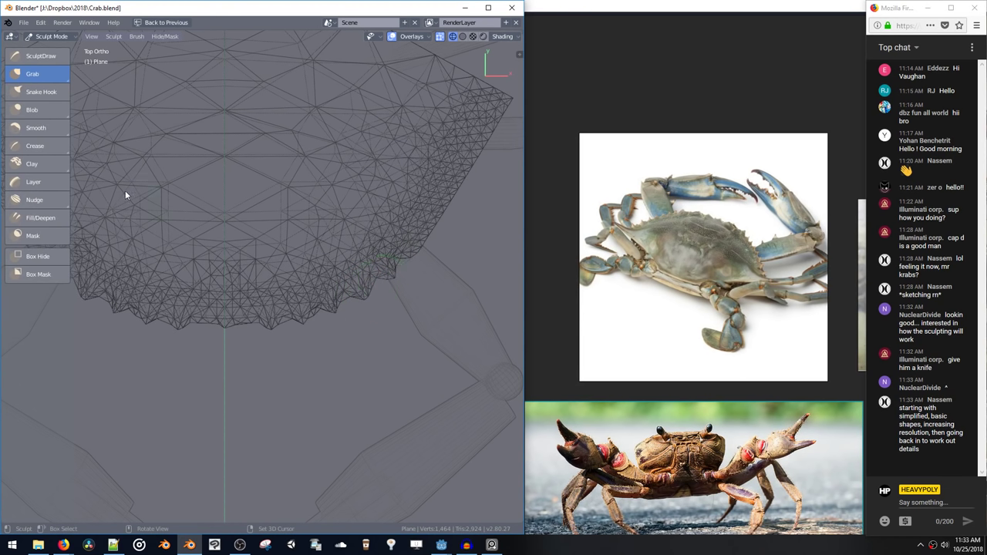
# Try pulling longer spikes along the shell's angled side edge with the Snake Hook brush, then undo them
pyautogui.click(40, 95)
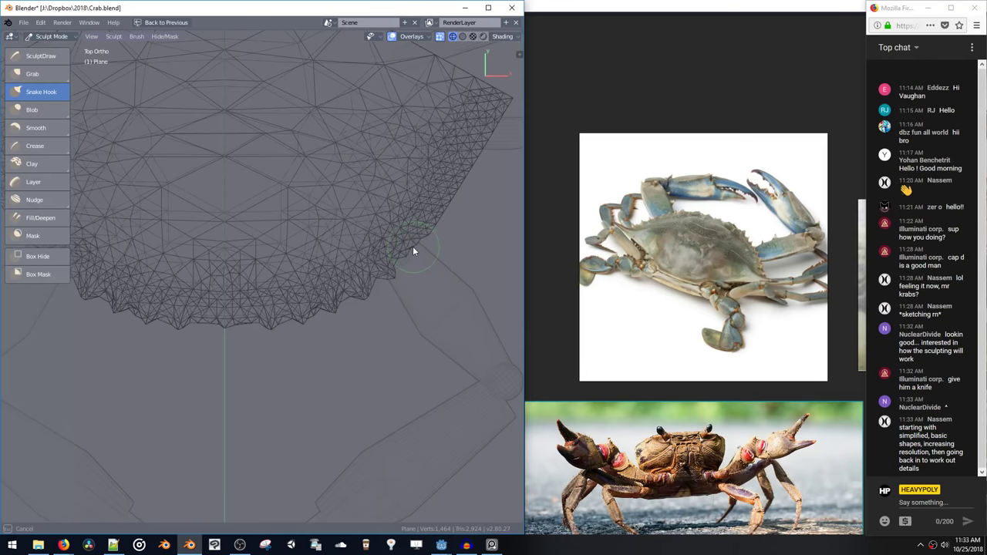
pyautogui.moveTo(410, 256); pyautogui.dragTo(432, 243)
pyautogui.scroll(3, 432, 242)
pyautogui.moveTo(432, 242)
pyautogui.keyDown('shift'); pyautogui.mouseDown(button='middle')
pyautogui.moveTo(381, 220)
pyautogui.moveTo(379, 203)
pyautogui.moveTo(335, 244)
pyautogui.mouseUp(button='middle'); pyautogui.keyUp('shift')
pyautogui.scroll(2, 381, 221)
pyautogui.moveTo(335, 244); pyautogui.dragTo(340, 258)
pyautogui.scroll(-1, 349, 224)
pyautogui.keyDown('shift'); pyautogui.moveTo(352, 227); pyautogui.dragTo(332, 260, button='middle'); pyautogui.keyUp('shift')
pyautogui.moveTo(324, 265)
pyautogui.mouseDown()
pyautogui.moveTo(312, 261)
pyautogui.moveTo(346, 247)
pyautogui.moveTo(355, 224)
pyautogui.moveTo(346, 203)
pyautogui.moveTo(398, 191)
pyautogui.mouseUp()
pyautogui.keyDown('shift'); pyautogui.moveTo(400, 185); pyautogui.dragTo(371, 231, button='middle'); pyautogui.keyUp('shift')
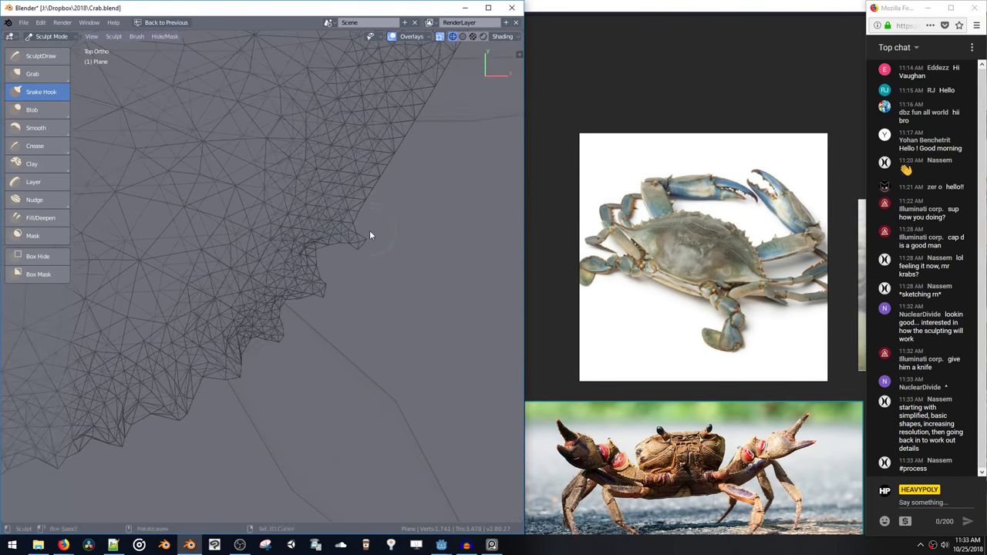
pyautogui.moveTo(343, 245)
pyautogui.mouseDown()
pyautogui.moveTo(356, 247)
pyautogui.moveTo(371, 189)
pyautogui.moveTo(349, 205)
pyautogui.moveTo(386, 190)
pyautogui.mouseUp()
pyautogui.moveTo(386, 176)
pyautogui.keyDown('shift'); pyautogui.mouseDown(button='middle')
pyautogui.moveTo(371, 254)
pyautogui.moveTo(377, 238)
pyautogui.moveTo(337, 270)
pyautogui.mouseUp(button='middle'); pyautogui.keyUp('shift')
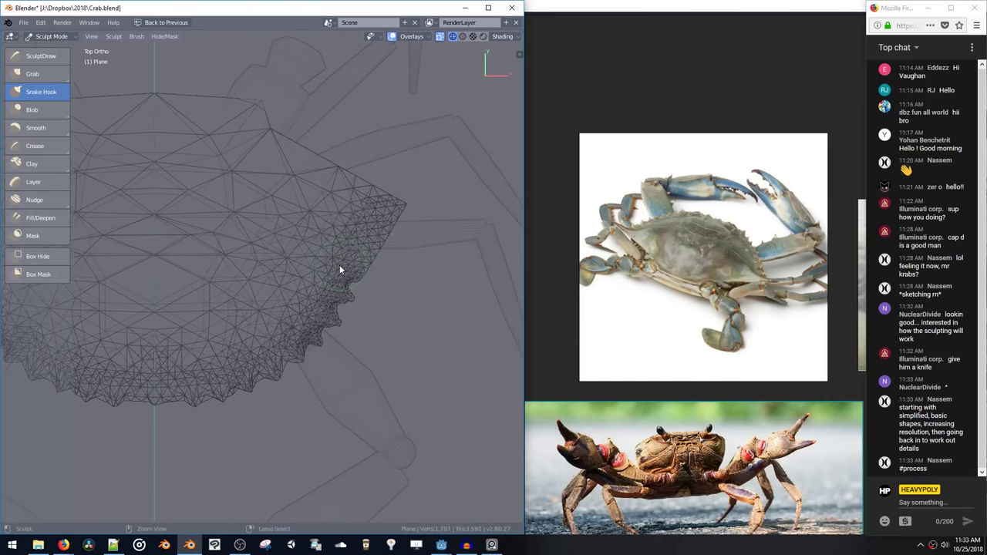
pyautogui.moveTo(339, 265)
pyautogui.keyDown('shift'); pyautogui.mouseDown()
pyautogui.moveTo(330, 263)
pyautogui.moveTo(320, 328)
pyautogui.mouseUp(); pyautogui.keyUp('shift')
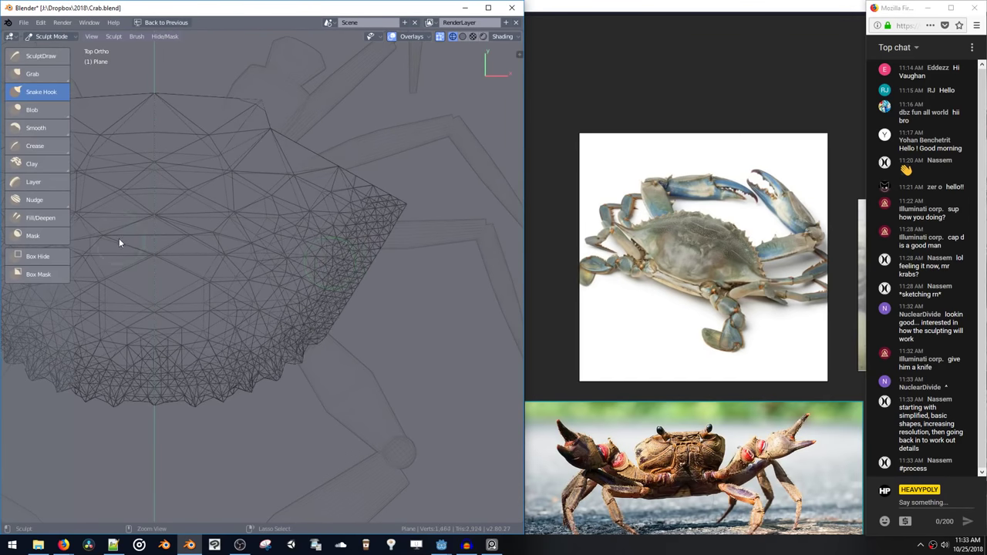
# Push small spikes into the start of the shell's angled side edge with the Thumb brush
pyautogui.click(32, 74)
pyautogui.scroll(2, 324, 302)
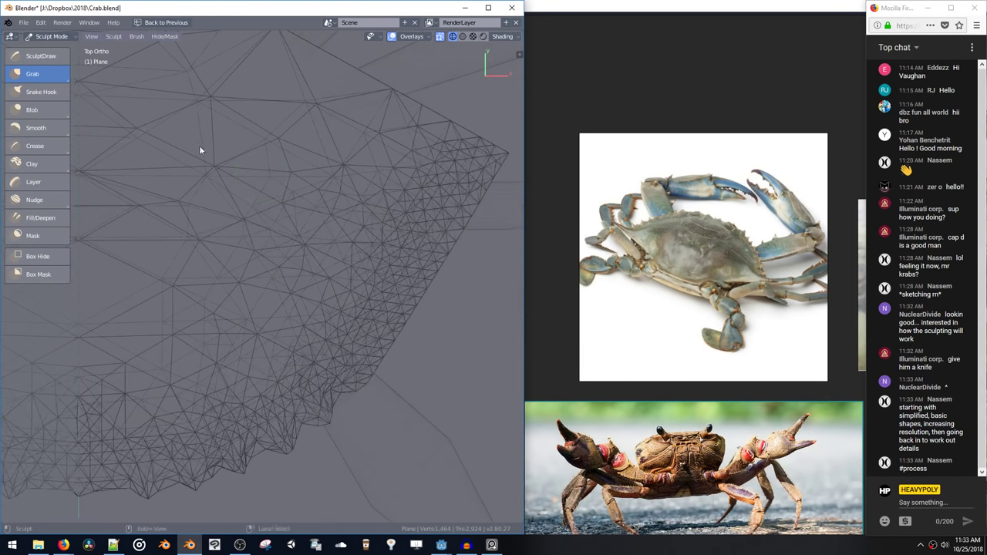
pyautogui.click(33, 74)
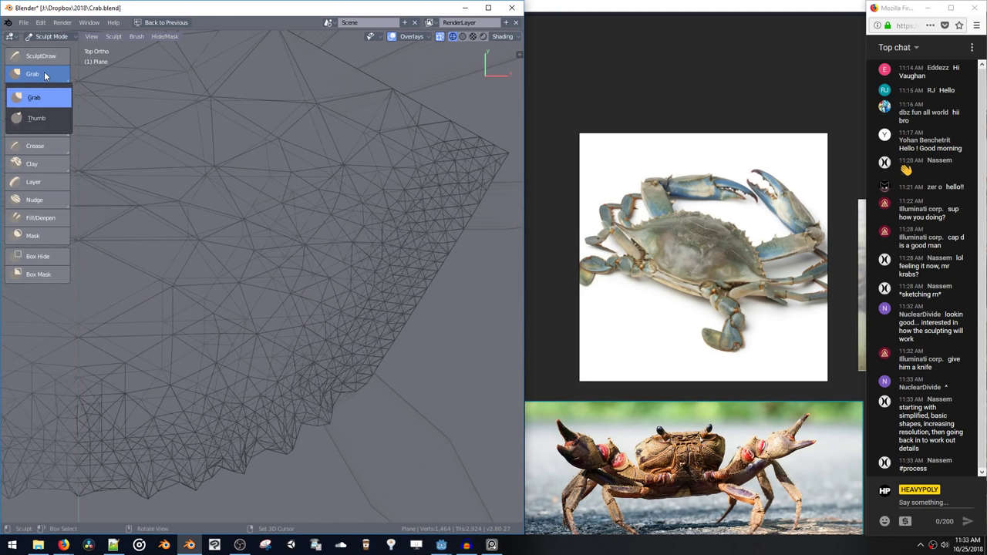
pyautogui.click(40, 119)
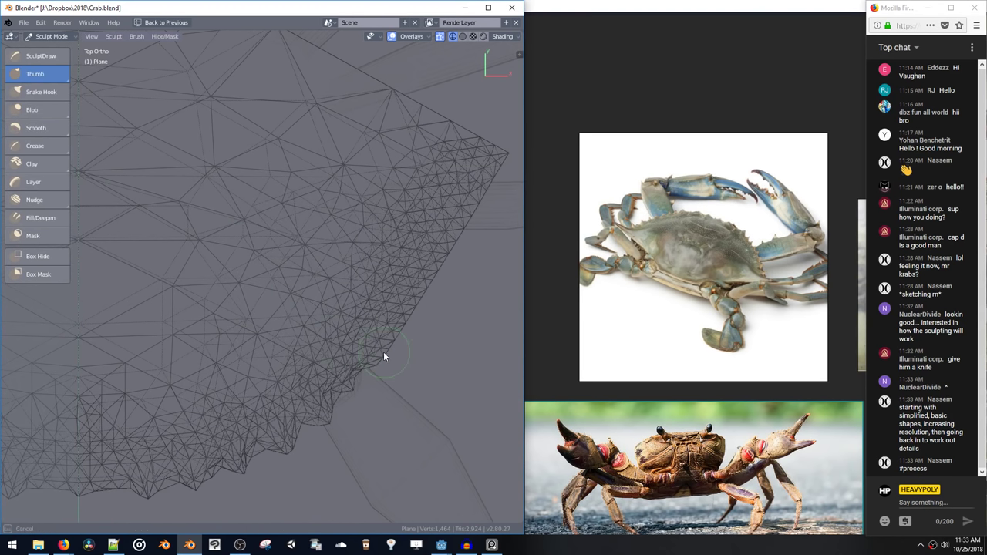
pyautogui.moveTo(384, 353)
pyautogui.mouseDown()
pyautogui.moveTo(311, 282)
pyautogui.moveTo(225, 238)
pyautogui.moveTo(383, 313)
pyautogui.mouseUp()
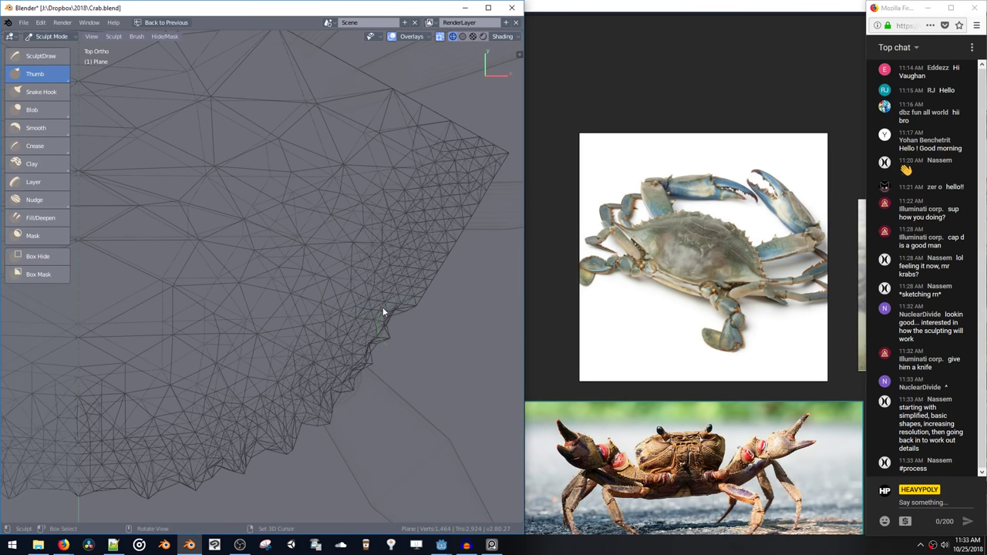
# Switch the viewport from wireframe to solid shading and view the shell's spiked rim at an angle
pyautogui.moveTo(378, 319); pyautogui.dragTo(330, 273, button='middle')
pyautogui.press('z')
pyautogui.click(327, 216)
pyautogui.moveTo(325, 216)
pyautogui.mouseDown(button='middle')
pyautogui.moveTo(322, 239)
pyautogui.moveTo(354, 273)
pyautogui.mouseUp(button='middle')
pyautogui.press('z')
pyautogui.click(361, 209)
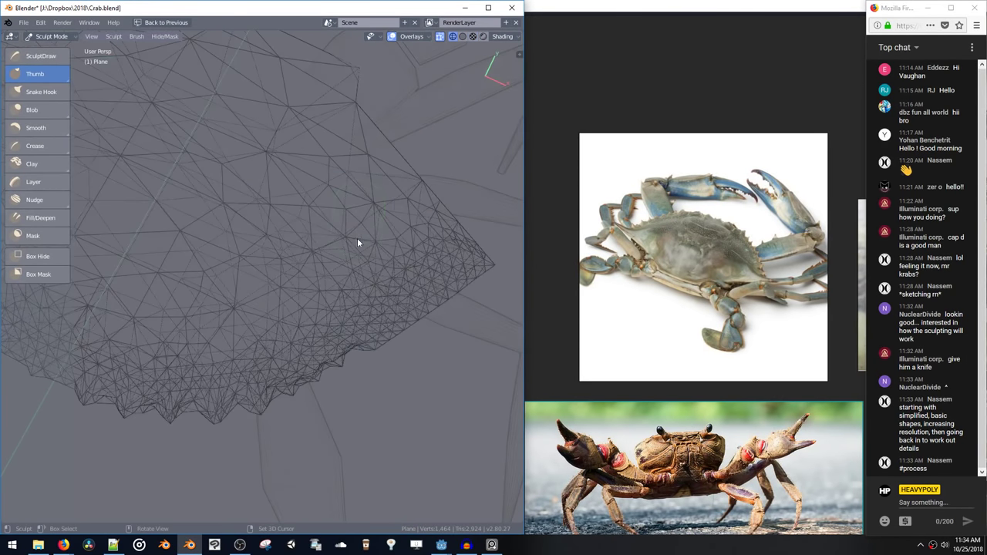
pyautogui.press('z')
pyautogui.click(281, 209)
pyautogui.press('z')
pyautogui.click(255, 190)
pyautogui.press('z')
pyautogui.click(232, 163)
pyautogui.moveTo(296, 196)
pyautogui.mouseDown(button='middle')
pyautogui.moveTo(255, 155)
pyautogui.moveTo(323, 146)
pyautogui.mouseUp(button='middle')
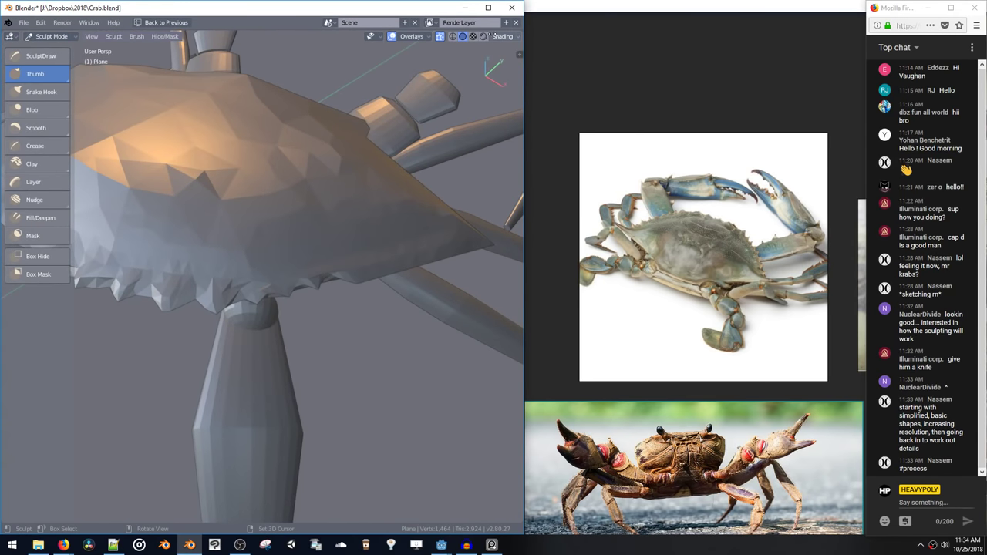
# Try several MatCaps, including dark, green, striped and cyan ones, and set the solid shading to the orange-red MatCap
pyautogui.click(505, 39)
pyautogui.click(449, 93)
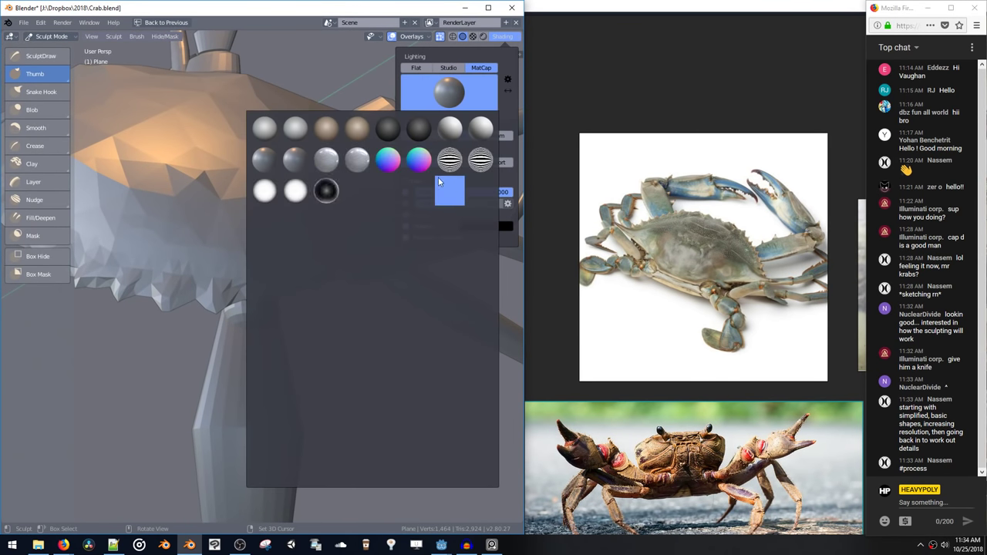
pyautogui.click(422, 140)
pyautogui.click(449, 92)
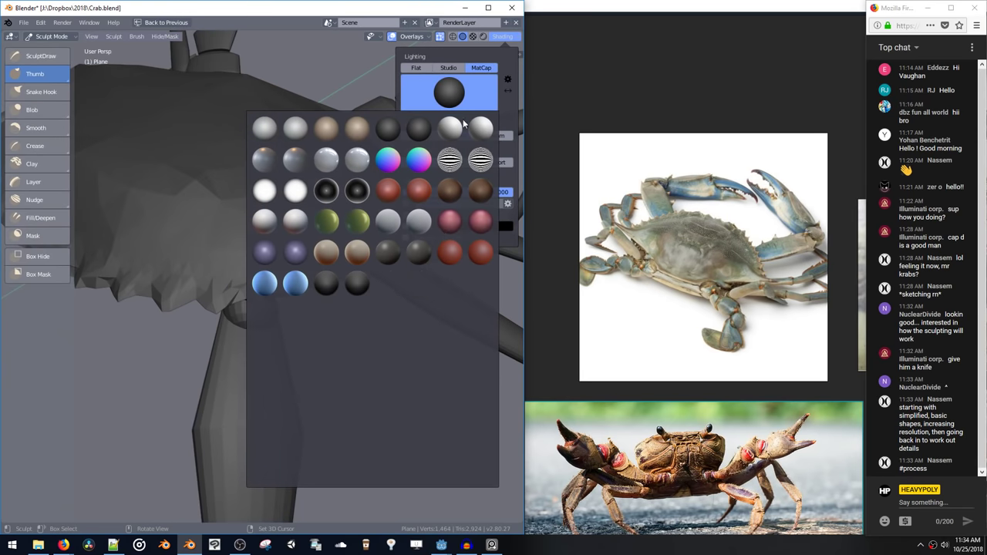
pyautogui.click(367, 226)
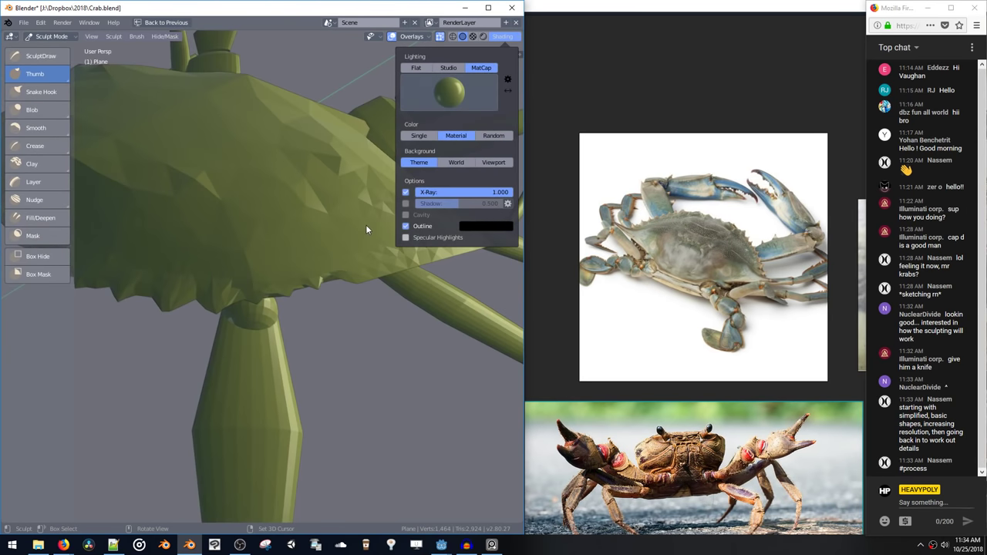
pyautogui.click(461, 88)
pyautogui.click(464, 135)
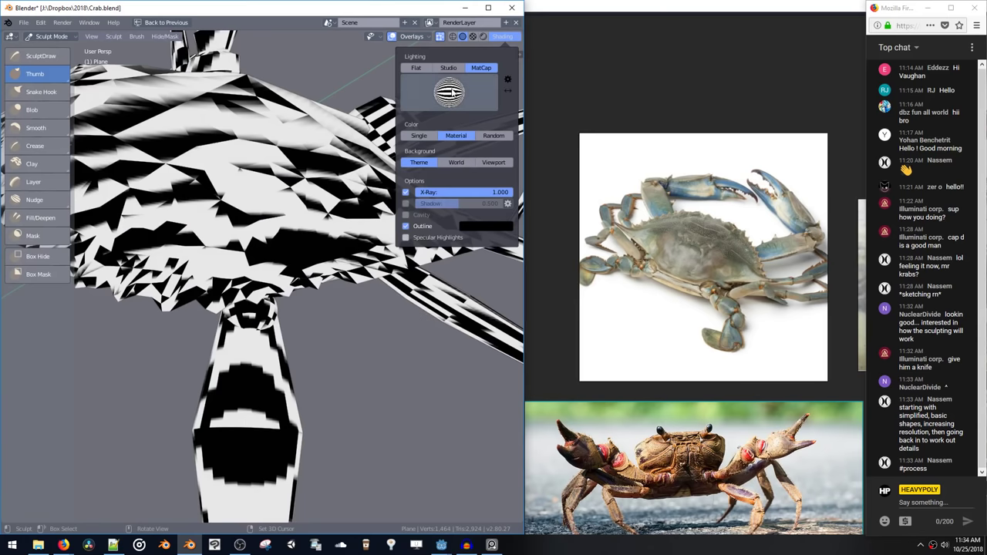
pyautogui.click(454, 93)
pyautogui.click(450, 315)
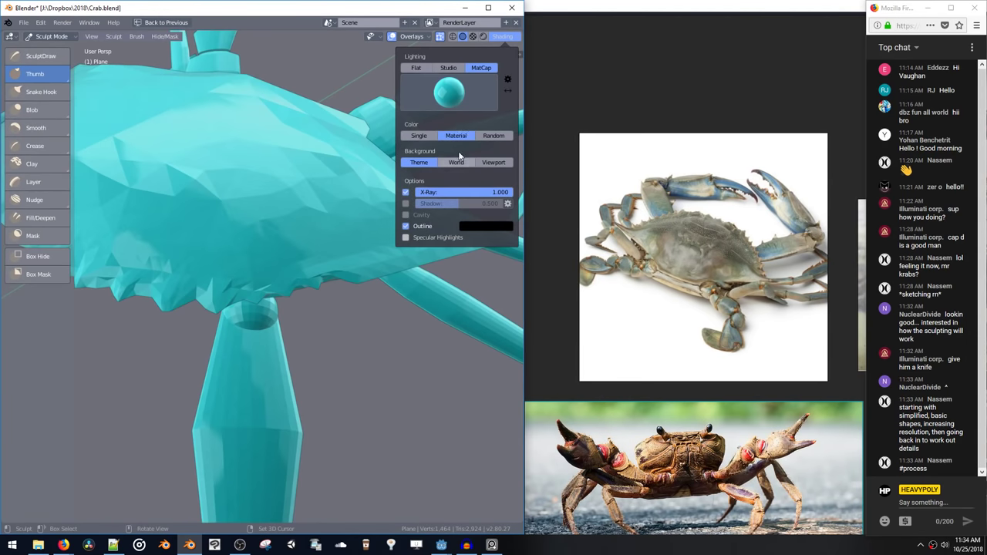
pyautogui.click(451, 92)
pyautogui.click(454, 446)
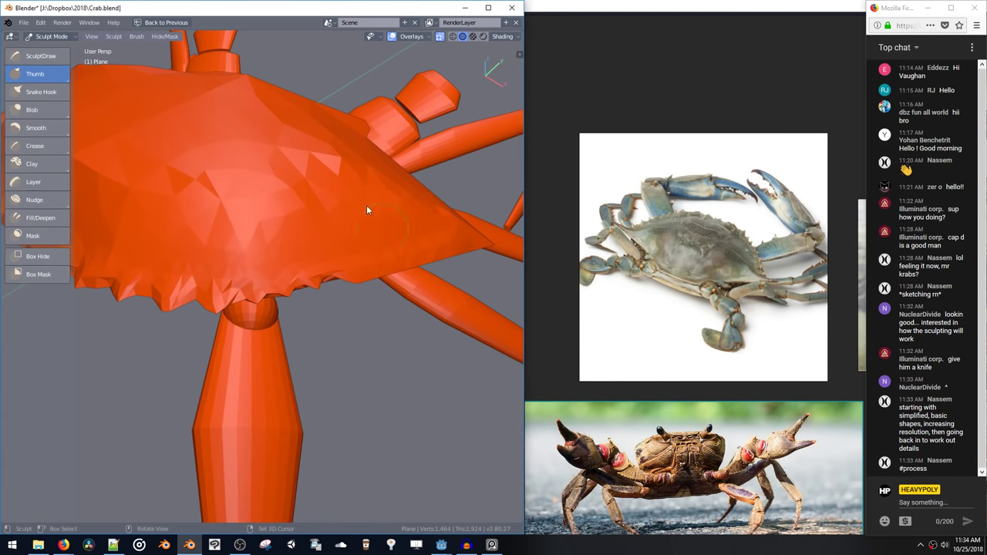
# From the top view, shape more notches along the shell's angled side edge with the Thumb brush
pyautogui.moveTo(342, 201); pyautogui.dragTo(355, 251, button='middle')
pyautogui.moveTo(359, 297); pyautogui.dragTo(267, 271)
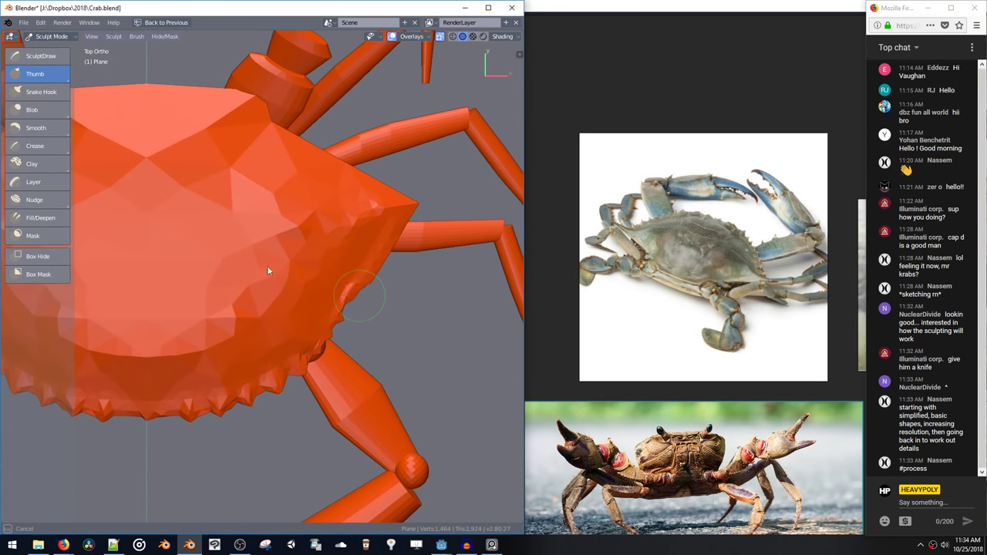
pyautogui.moveTo(333, 308)
pyautogui.mouseDown()
pyautogui.moveTo(374, 345)
pyautogui.moveTo(355, 305)
pyautogui.moveTo(260, 249)
pyautogui.mouseUp()
pyautogui.moveTo(62, 216); pyautogui.dragTo(58, 215)
pyautogui.moveTo(374, 275); pyautogui.dragTo(232, 258)
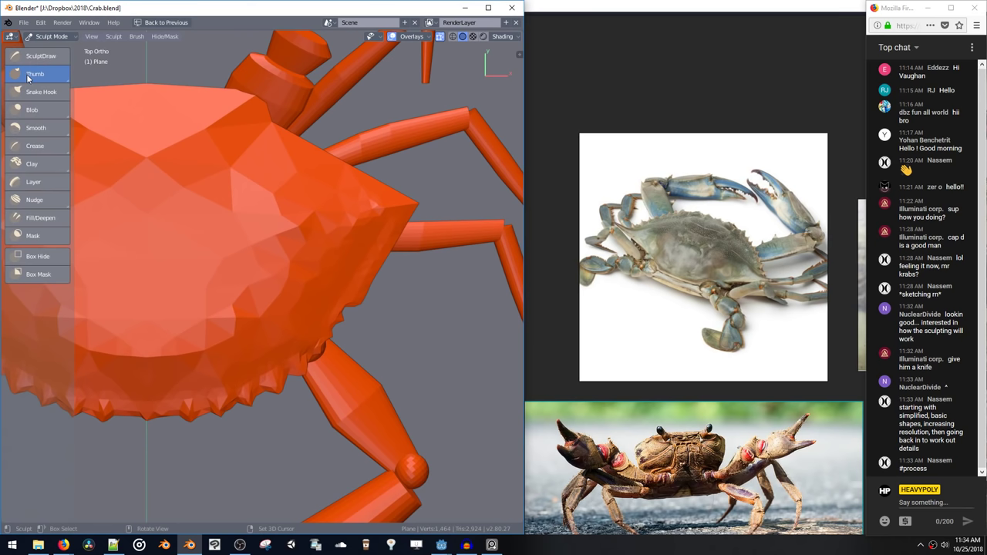
# Continue the row of spikes along the shell's side edge up to its pointed corner with the Grab brush
pyautogui.moveTo(27, 78); pyautogui.dragTo(37, 99)
pyautogui.moveTo(365, 298)
pyautogui.mouseDown()
pyautogui.moveTo(351, 305)
pyautogui.moveTo(359, 308)
pyautogui.moveTo(350, 305)
pyautogui.moveTo(367, 282)
pyautogui.moveTo(373, 290)
pyautogui.moveTo(380, 268)
pyautogui.moveTo(388, 271)
pyautogui.moveTo(380, 282)
pyautogui.moveTo(408, 218)
pyautogui.mouseUp()
pyautogui.keyDown('shift'); pyautogui.moveTo(417, 203); pyautogui.dragTo(382, 249, button='middle'); pyautogui.keyUp('shift')
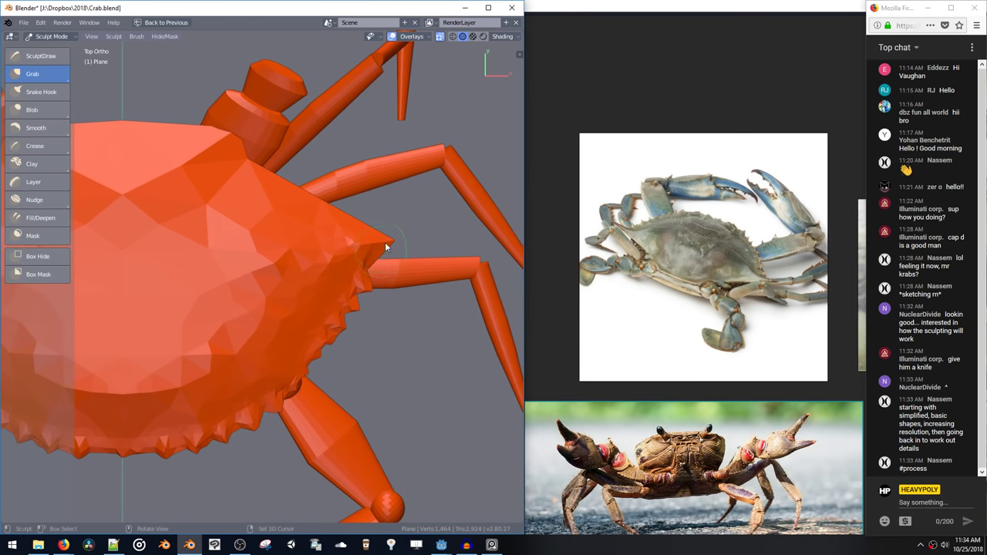
# Stretch the shell's side corner into a long pointed spike and refine the adjoining front edge with a resized Grab brush
pyautogui.moveTo(386, 247)
pyautogui.mouseDown()
pyautogui.moveTo(392, 239)
pyautogui.moveTo(381, 258)
pyautogui.mouseUp()
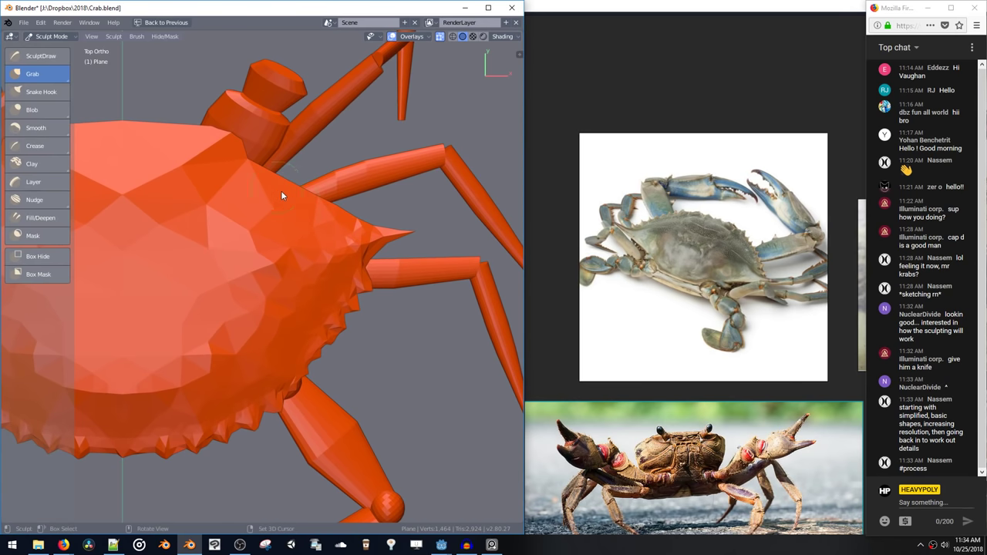
pyautogui.press('f')
pyautogui.click(322, 214)
pyautogui.moveTo(309, 197); pyautogui.dragTo(290, 182)
# Reshape the top surface around the shell's front centre with the Grab brush from the top view
pyautogui.keyDown('shift'); pyautogui.moveTo(202, 150); pyautogui.dragTo(356, 173, button='middle'); pyautogui.keyUp('shift')
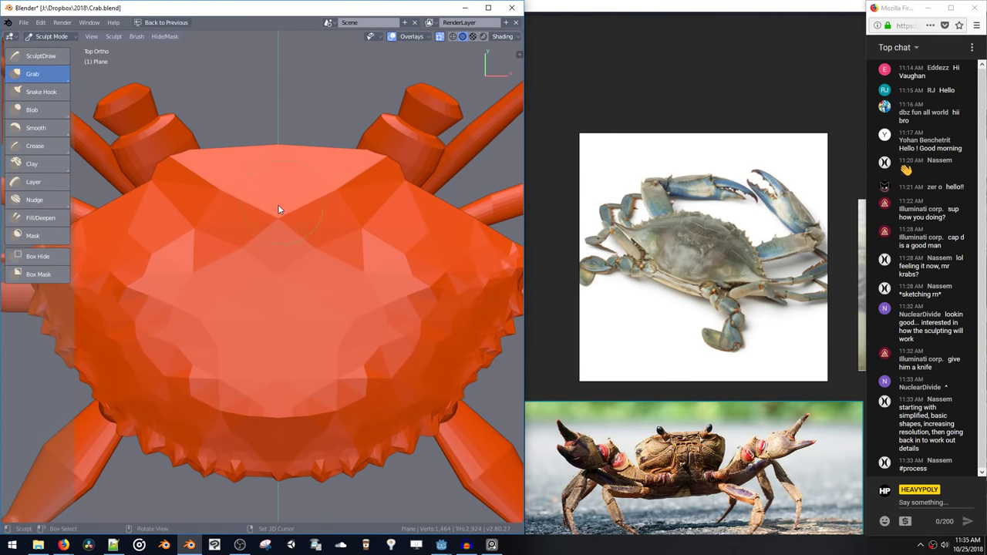
pyautogui.moveTo(296, 224)
pyautogui.mouseDown()
pyautogui.moveTo(283, 217)
pyautogui.moveTo(309, 216)
pyautogui.mouseUp()
pyautogui.moveTo(358, 250)
pyautogui.mouseDown()
pyautogui.moveTo(362, 238)
pyautogui.moveTo(343, 214)
pyautogui.mouseUp()
pyautogui.moveTo(315, 247); pyautogui.dragTo(330, 255)
pyautogui.moveTo(313, 326)
pyautogui.mouseDown(button='middle')
pyautogui.moveTo(329, 262)
pyautogui.moveTo(327, 327)
pyautogui.moveTo(231, 268)
pyautogui.moveTo(257, 238)
pyautogui.moveTo(278, 167)
pyautogui.moveTo(330, 230)
pyautogui.moveTo(338, 292)
pyautogui.moveTo(288, 317)
pyautogui.moveTo(281, 264)
pyautogui.mouseUp(button='middle')
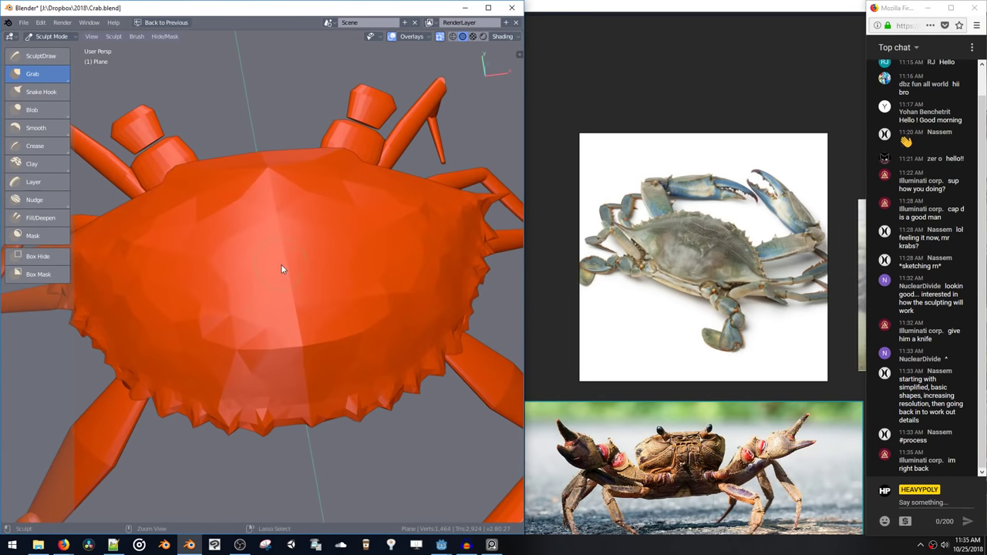
# Examine the shell's mesh density in wireframe from several angles and return to solid shading
pyautogui.press('Tab')
pyautogui.press('z')
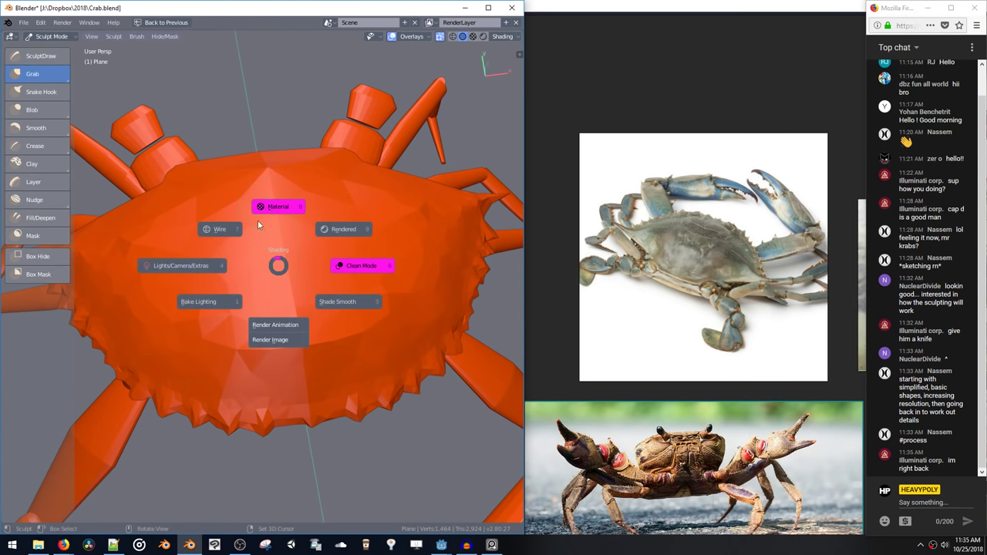
pyautogui.moveTo(276, 209); pyautogui.dragTo(299, 229, button='middle')
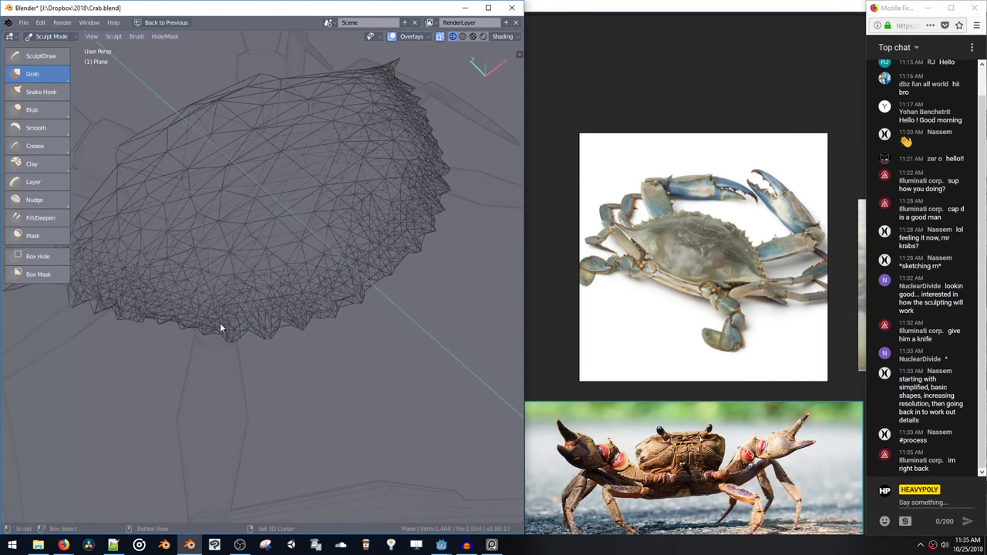
pyautogui.moveTo(391, 270); pyautogui.dragTo(312, 243, button='middle')
pyautogui.moveTo(431, 268); pyautogui.dragTo(472, 211, button='middle')
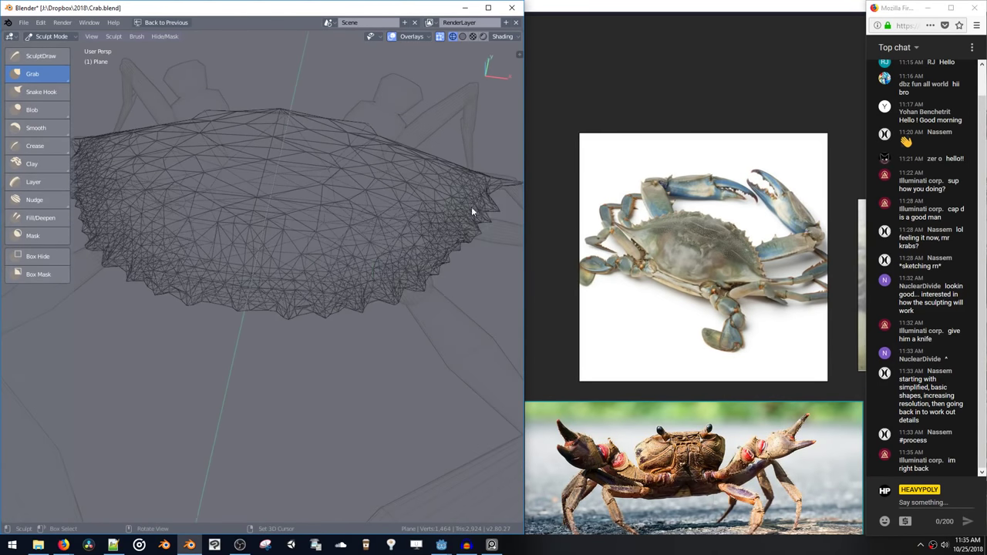
pyautogui.moveTo(376, 222)
pyautogui.mouseDown(button='middle')
pyautogui.moveTo(288, 186)
pyautogui.moveTo(262, 150)
pyautogui.moveTo(263, 88)
pyautogui.moveTo(448, 98)
pyautogui.moveTo(320, 209)
pyautogui.moveTo(345, 133)
pyautogui.moveTo(339, 90)
pyautogui.moveTo(444, 221)
pyautogui.mouseUp(button='middle')
pyautogui.press('z')
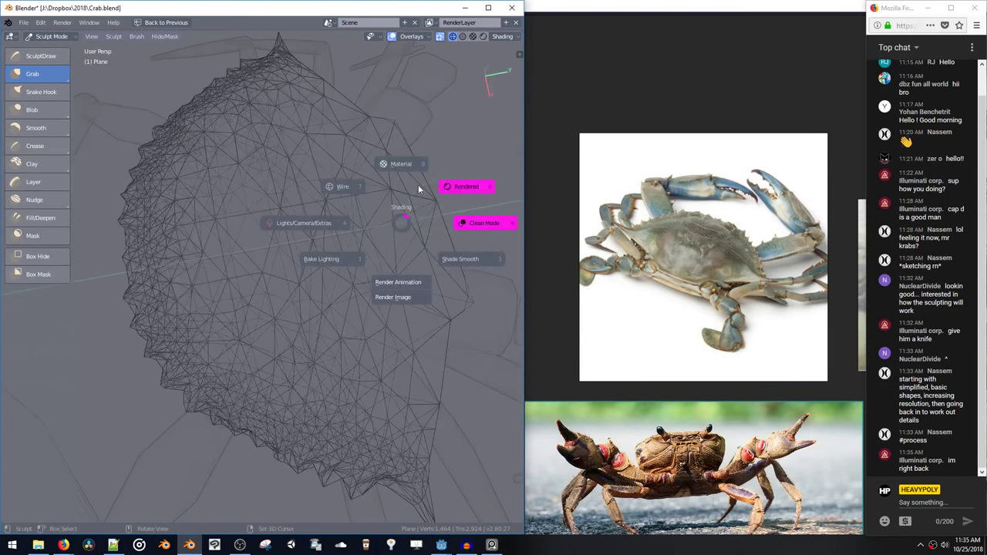
pyautogui.click(341, 186)
pyautogui.keyDown('shift'); pyautogui.moveTo(379, 167); pyautogui.dragTo(400, 250, button='middle'); pyautogui.keyUp('shift')
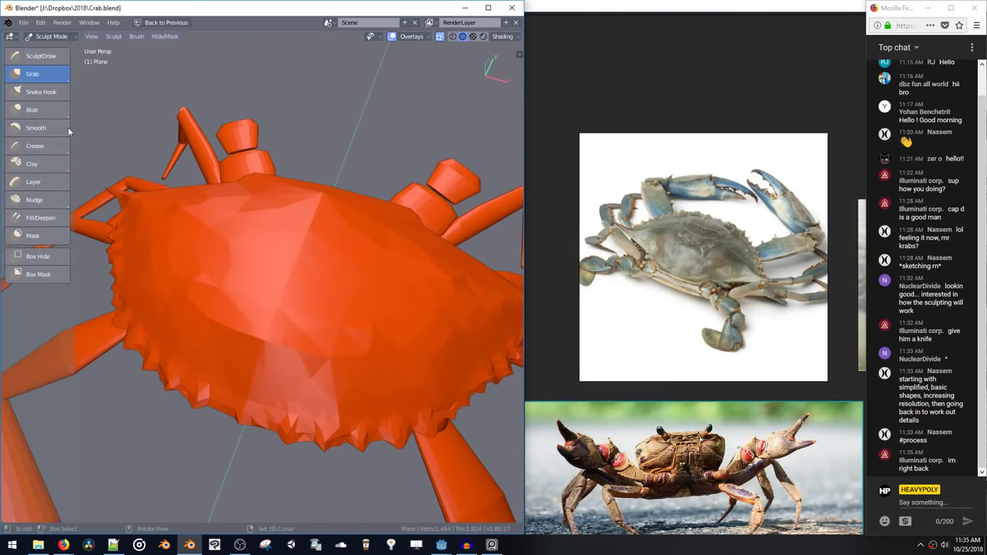
# Choose the Blob brush and, in wireframe shading, make a stroke up the middle of the shell's back
pyautogui.click(27, 112)
pyautogui.moveTo(293, 192); pyautogui.dragTo(328, 192, button='middle')
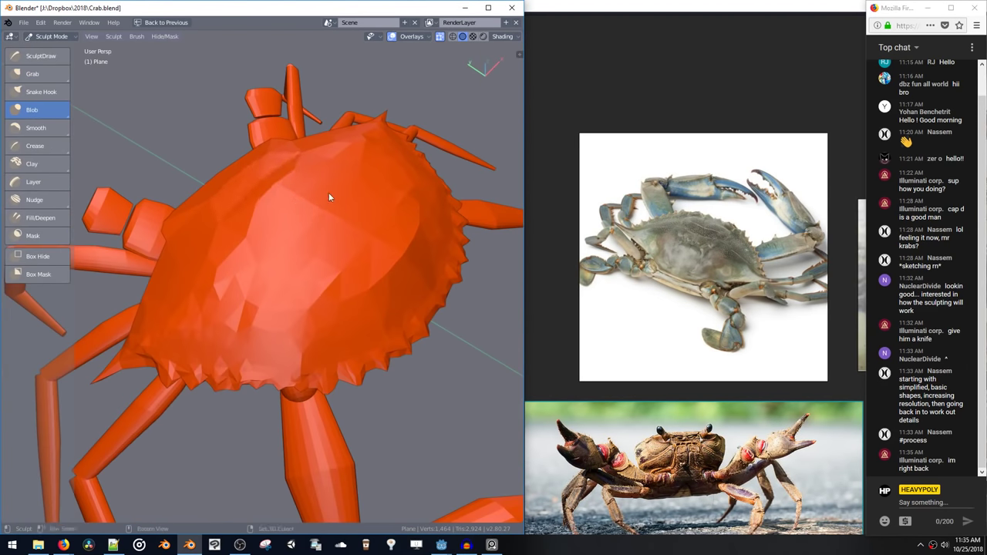
pyautogui.press('z')
pyautogui.click(247, 180)
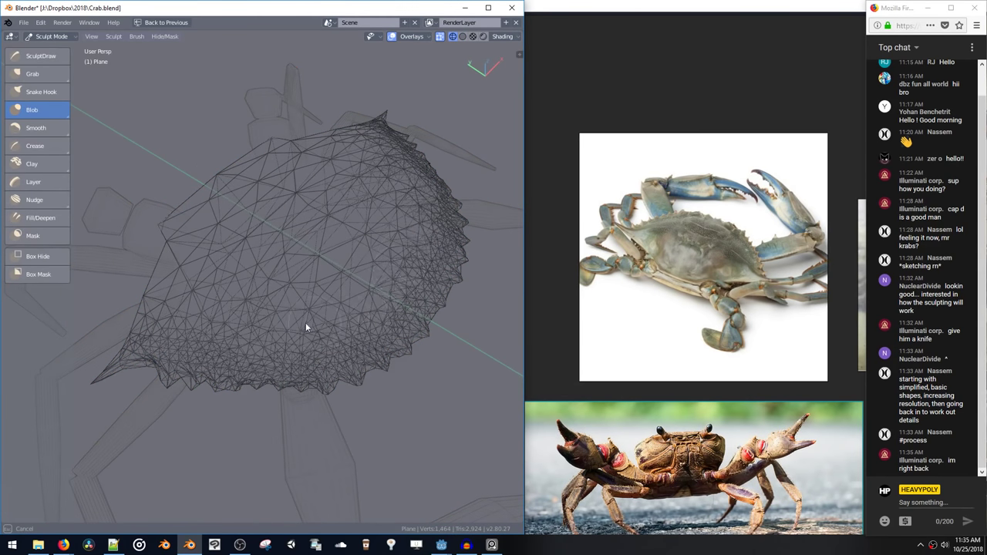
pyautogui.moveTo(306, 322); pyautogui.dragTo(303, 266)
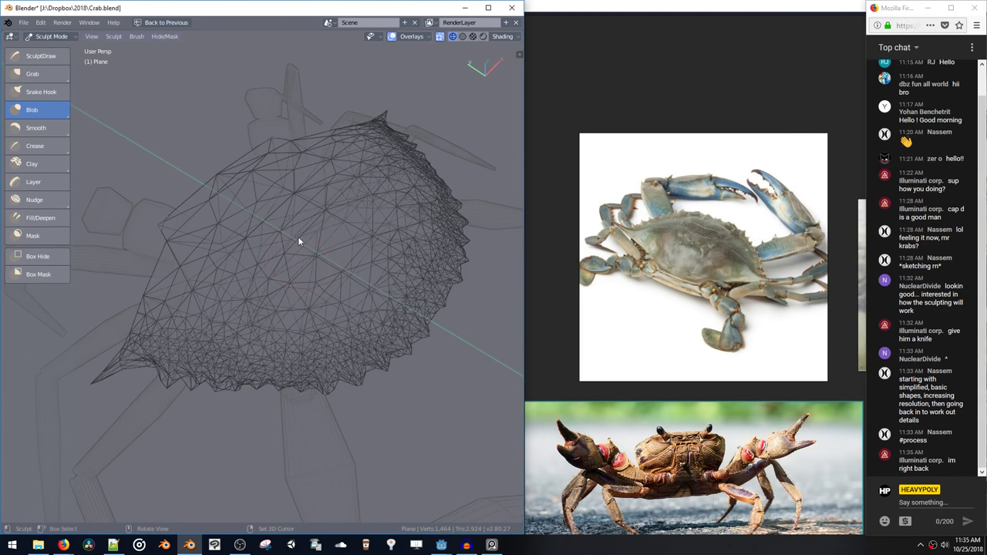
# Examine the shell's mesh up close, switch back to solid shading, and review the whole crab from several angles
pyautogui.moveTo(299, 241); pyautogui.dragTo(260, 231, button='middle')
pyautogui.scroll(5, 298, 199)
pyautogui.moveTo(291, 187); pyautogui.dragTo(293, 140, button='middle')
pyautogui.scroll(-5, 283, 172)
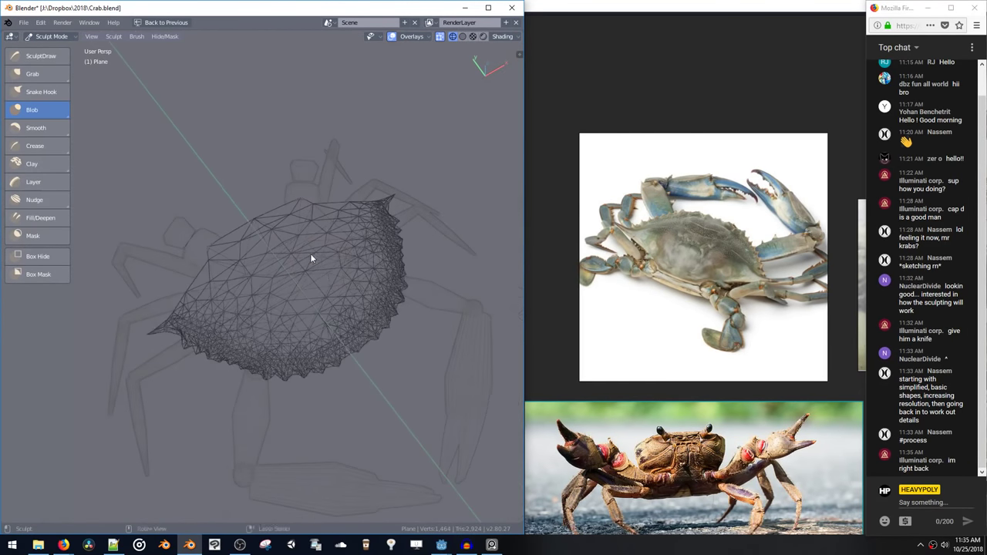
pyautogui.moveTo(311, 258)
pyautogui.mouseDown(button='middle')
pyautogui.moveTo(311, 239)
pyautogui.moveTo(260, 231)
pyautogui.moveTo(311, 173)
pyautogui.moveTo(337, 200)
pyautogui.moveTo(254, 258)
pyautogui.moveTo(207, 264)
pyautogui.moveTo(242, 244)
pyautogui.moveTo(228, 219)
pyautogui.moveTo(195, 210)
pyautogui.moveTo(260, 218)
pyautogui.moveTo(232, 246)
pyautogui.moveTo(250, 249)
pyautogui.mouseUp(button='middle')
pyautogui.click(262, 235)
pyautogui.press('z')
pyautogui.click(235, 213)
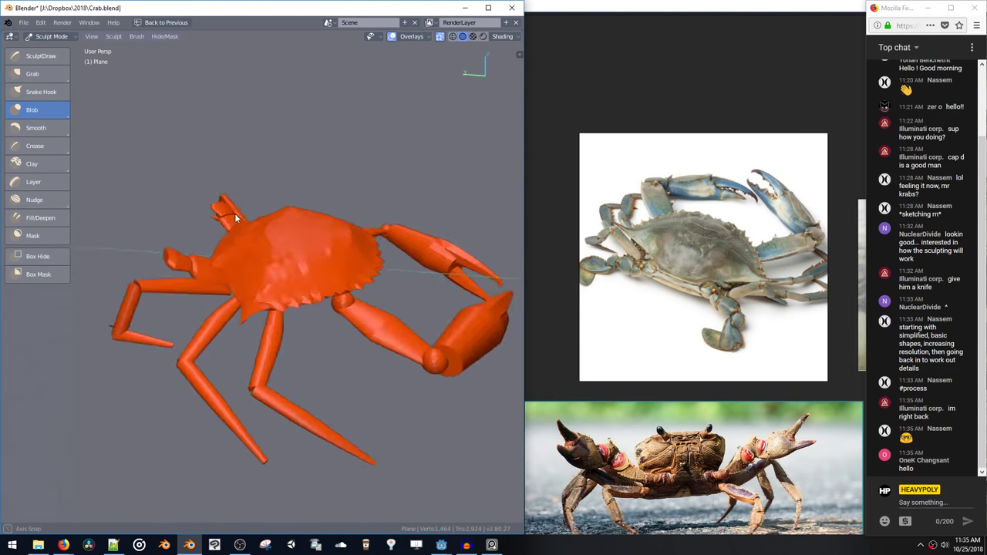
pyautogui.moveTo(235, 213); pyautogui.dragTo(308, 291, button='middle')
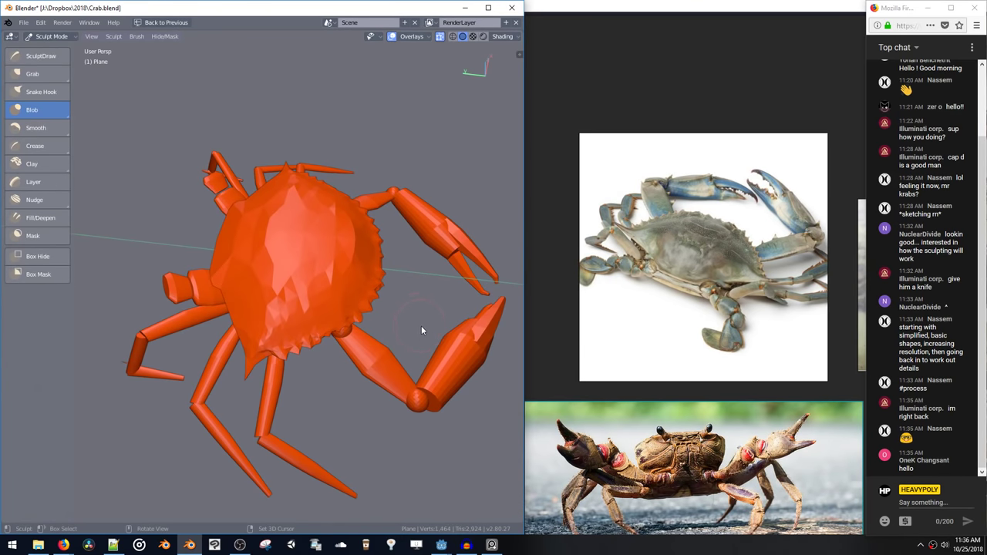
pyautogui.moveTo(423, 332)
pyautogui.mouseDown(button='middle')
pyautogui.moveTo(344, 299)
pyautogui.moveTo(381, 277)
pyautogui.moveTo(294, 277)
pyautogui.moveTo(256, 246)
pyautogui.moveTo(340, 262)
pyautogui.moveTo(304, 249)
pyautogui.moveTo(428, 312)
pyautogui.mouseUp(button='middle')
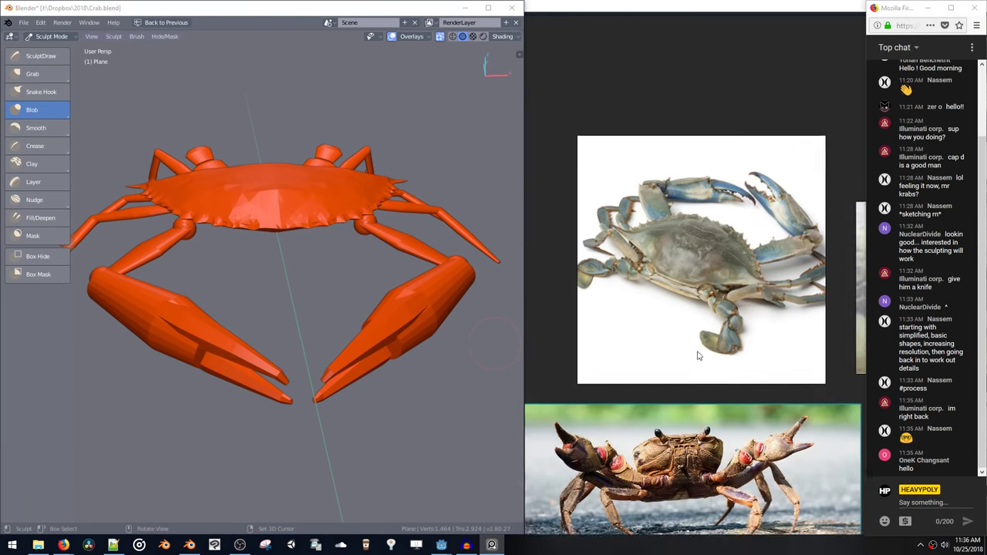
# Reposition the reference board and select the blue crab photo to study its claws and legs
pyautogui.moveTo(701, 353); pyautogui.dragTo(664, 348, button='middle')
pyautogui.scroll(2, 669, 339)
pyautogui.rightClick(669, 337)
pyautogui.click(651, 334)
pyautogui.scroll(-1, 651, 335)
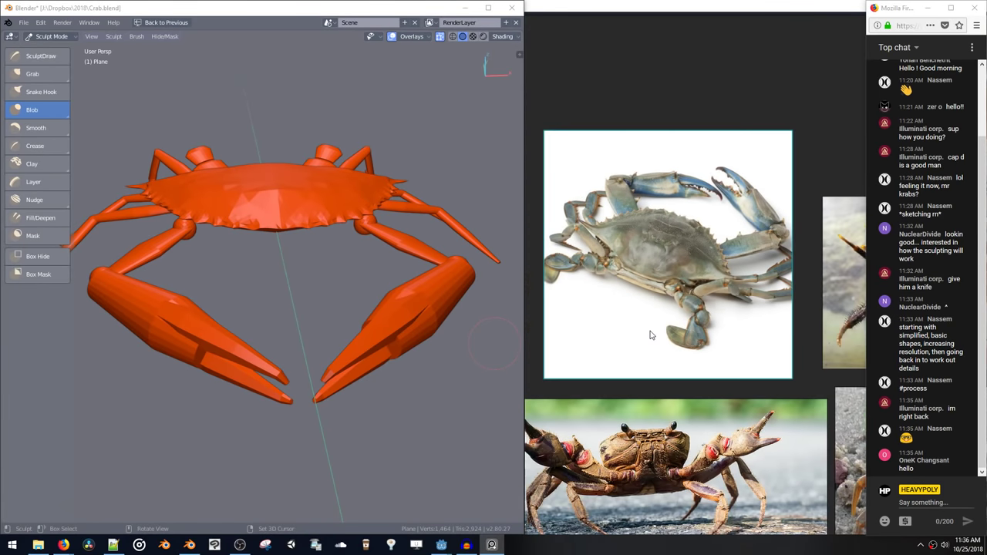
# Leave sculpting, edit the limbs mesh, and select all linked geometry of the claw's upper arm segment
pyautogui.moveTo(376, 249)
pyautogui.mouseDown(button='middle')
pyautogui.moveTo(372, 258)
pyautogui.moveTo(348, 202)
pyautogui.mouseUp(button='middle')
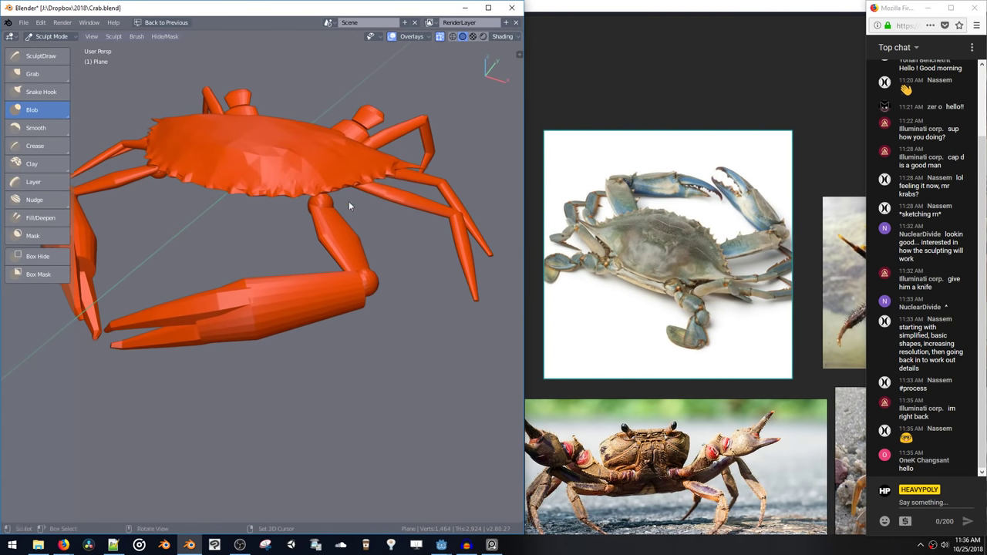
pyautogui.press('Tab')
pyautogui.click(357, 259)
pyautogui.press('Tab')
pyautogui.moveTo(347, 263)
pyautogui.mouseDown(button='middle')
pyautogui.moveTo(359, 266)
pyautogui.moveTo(361, 255)
pyautogui.mouseUp(button='middle')
pyautogui.press('l')
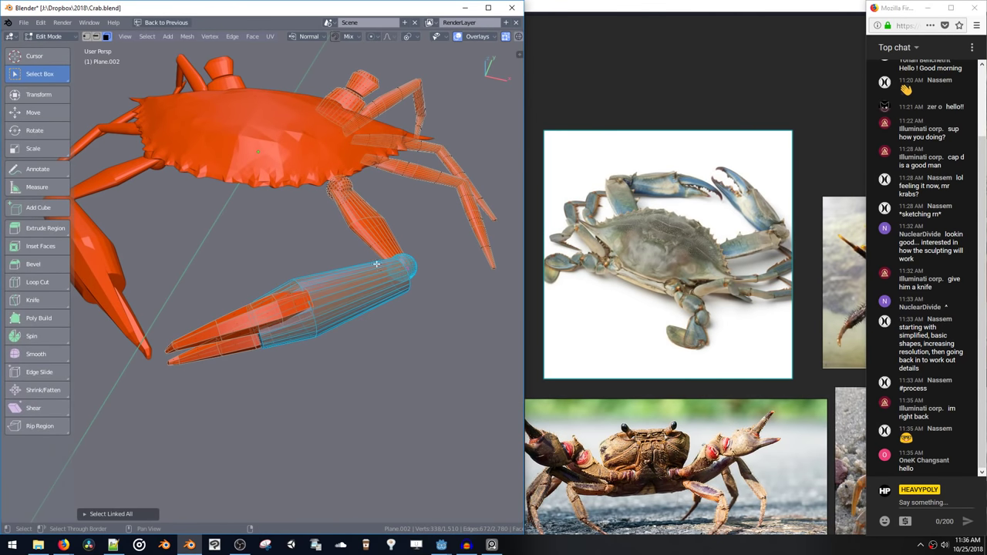
pyautogui.click(368, 245)
pyautogui.hotkey('ctrl', 'l')
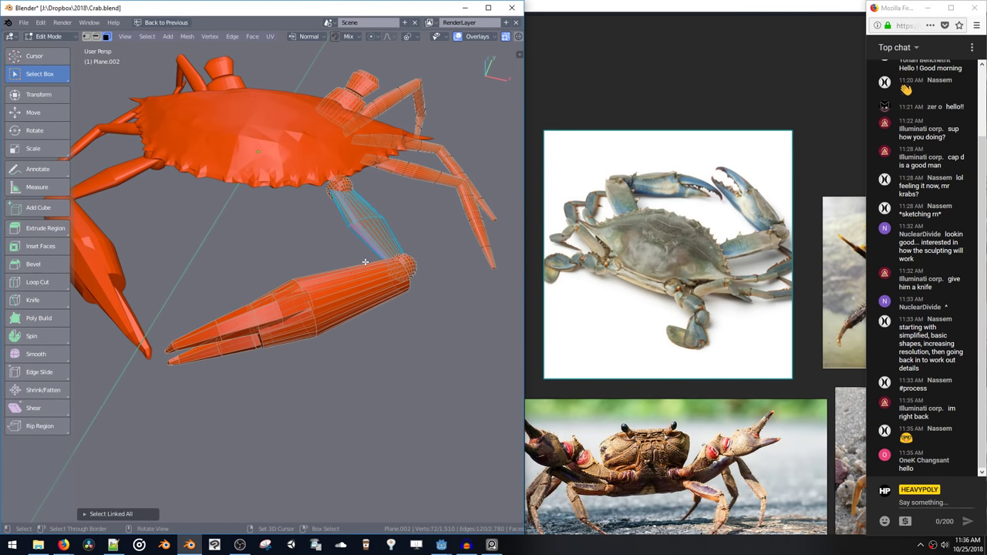
# Separate the upper arm segment into its own object and open that object for editing
pyautogui.press('p')
pyautogui.moveTo(363, 251); pyautogui.dragTo(316, 207, button='middle')
pyautogui.press('Tab')
pyautogui.press('g')
pyautogui.click(316, 267)
pyautogui.press('Tab')
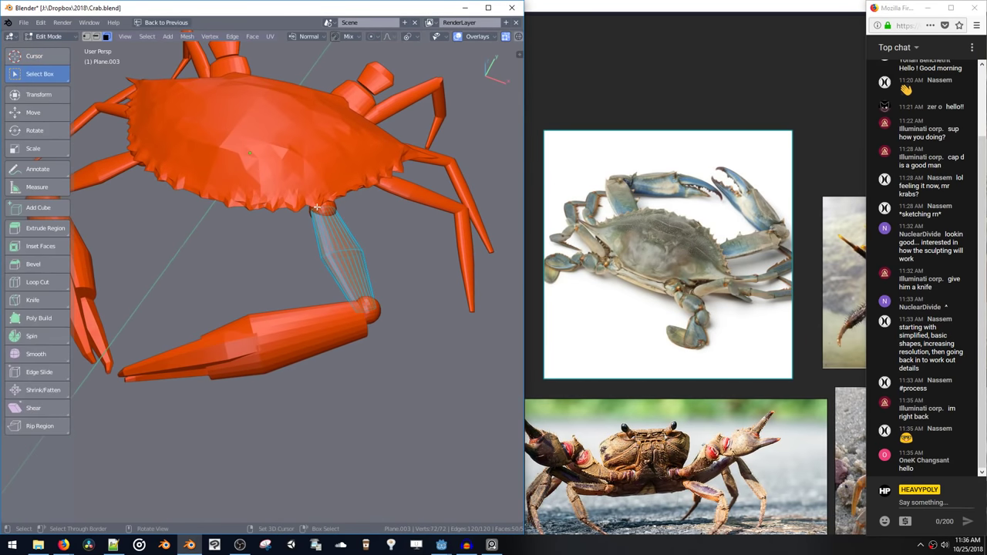
# Return the separated arm segment to Object Mode and switch it to Sculpt Mode
pyautogui.hotkey('ctrl', 's')
pyautogui.press('space')
pyautogui.click(332, 282)
pyautogui.press('space')
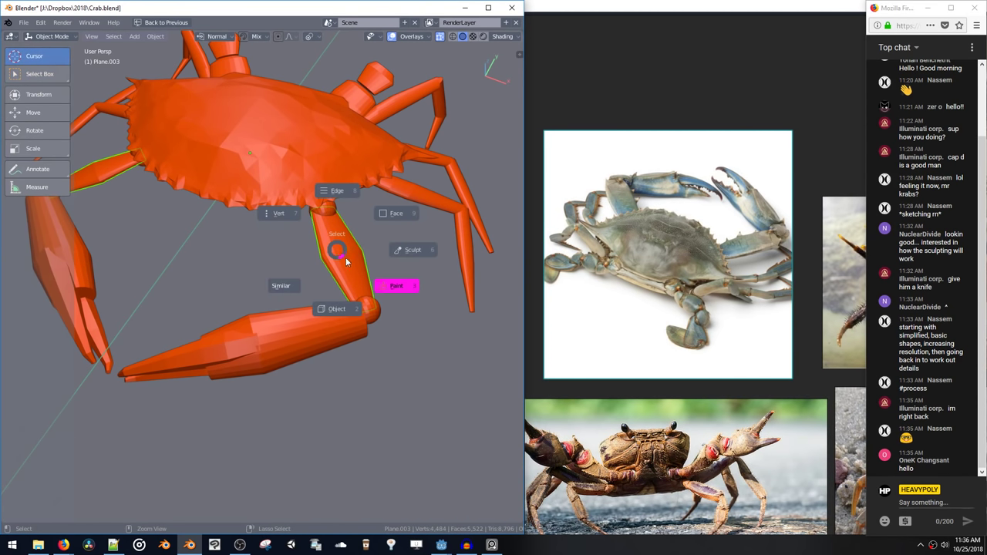
pyautogui.click(360, 255)
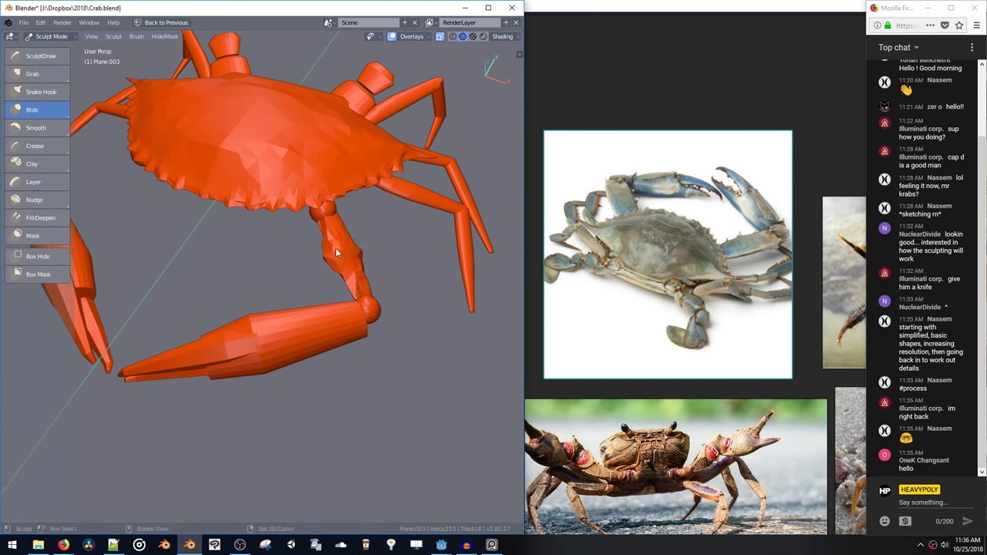
# Undo the coarse strokes on the arm segment and sculpt it again from a closer view with the Blob brush
pyautogui.hotkey('ctrl', 'z')
pyautogui.hotkey('ctrl', 'z')
pyautogui.moveTo(347, 243)
pyautogui.keyDown('ctrl'); pyautogui.mouseDown(button='middle')
pyautogui.moveTo(361, 215)
pyautogui.moveTo(280, 259)
pyautogui.mouseUp(button='middle'); pyautogui.keyUp('ctrl')
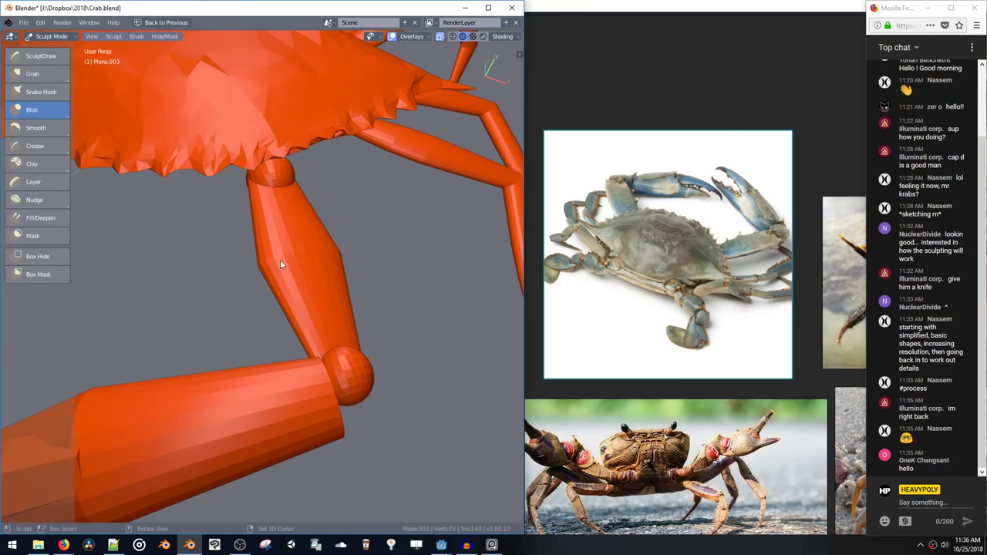
pyautogui.moveTo(280, 264); pyautogui.dragTo(307, 270)
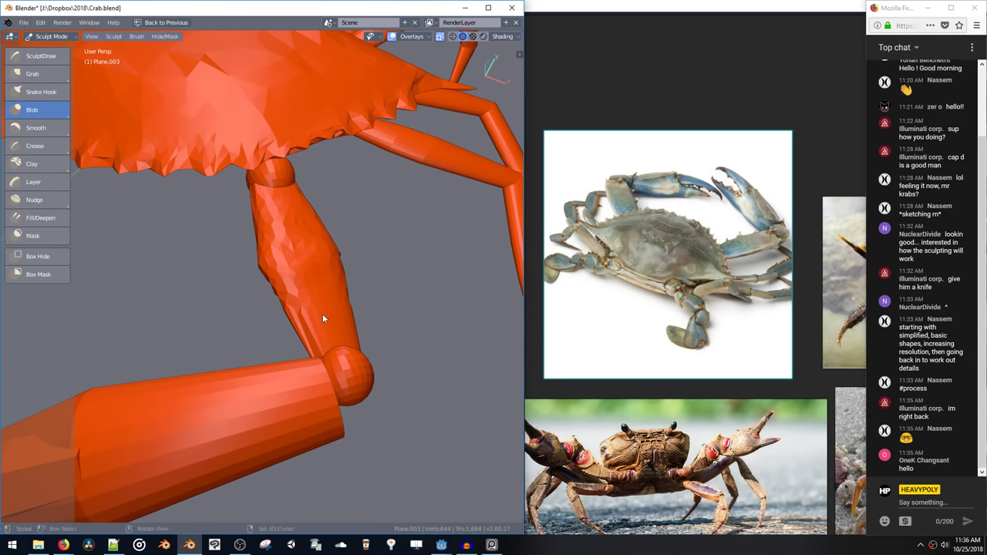
pyautogui.moveTo(355, 365)
pyautogui.mouseDown(button='middle')
pyautogui.moveTo(318, 322)
pyautogui.moveTo(215, 261)
pyautogui.moveTo(319, 313)
pyautogui.moveTo(286, 286)
pyautogui.moveTo(351, 263)
pyautogui.moveTo(293, 307)
pyautogui.moveTo(348, 317)
pyautogui.moveTo(379, 309)
pyautogui.moveTo(394, 280)
pyautogui.mouseUp(button='middle')
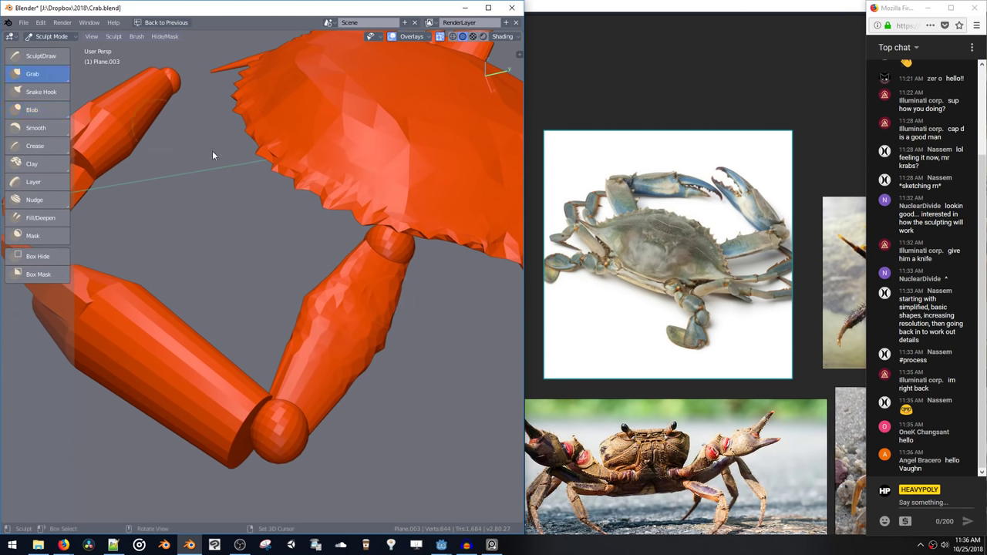
# Round out the arm segment's inner and outer contours between its two ball joints with a resized Grab brush
pyautogui.moveTo(409, 274); pyautogui.dragTo(391, 282)
pyautogui.press('f')
pyautogui.click(376, 286)
pyautogui.moveTo(333, 263); pyautogui.dragTo(324, 276)
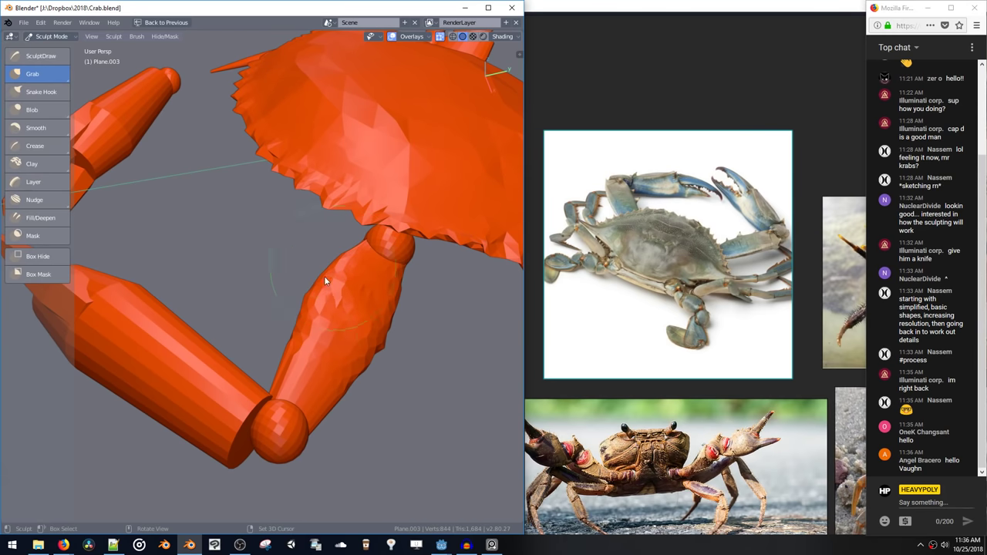
pyautogui.moveTo(292, 332); pyautogui.dragTo(291, 324)
pyautogui.moveTo(335, 392); pyautogui.dragTo(347, 396)
pyautogui.moveTo(368, 362); pyautogui.dragTo(373, 366)
pyautogui.moveTo(323, 404); pyautogui.dragTo(327, 408)
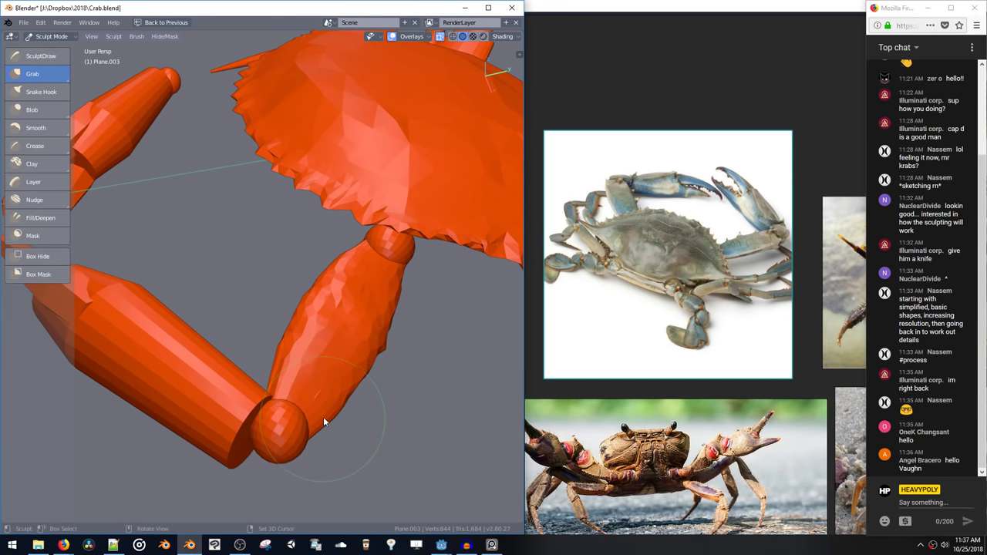
pyautogui.moveTo(398, 298); pyautogui.dragTo(394, 296)
# Try pulling two small spikes from the arm segment's inner edge with a smaller Snake Hook brush
pyautogui.press('f')
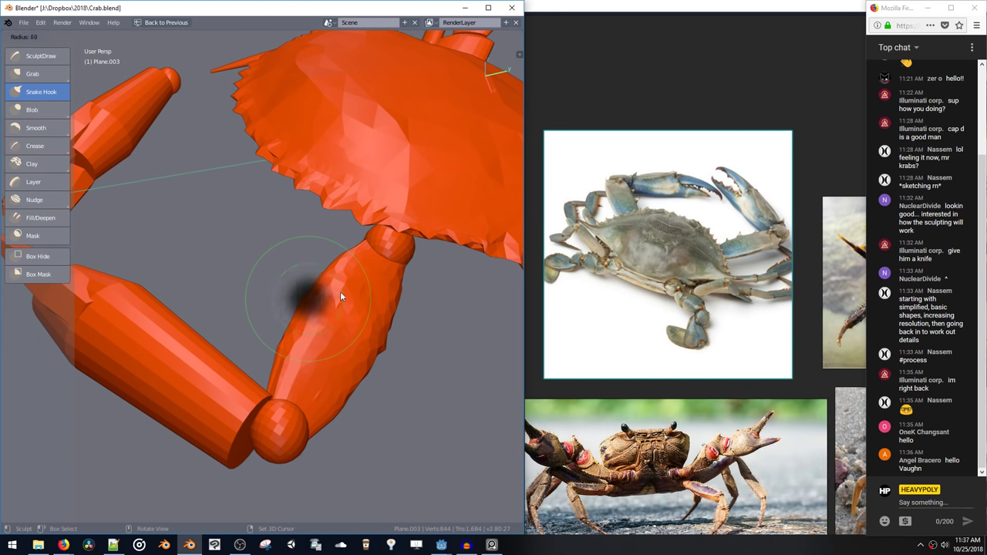
pyautogui.click(322, 291)
pyautogui.press('f')
pyautogui.click(328, 291)
pyautogui.moveTo(321, 274); pyautogui.dragTo(317, 260)
pyautogui.moveTo(295, 314); pyautogui.dragTo(286, 276)
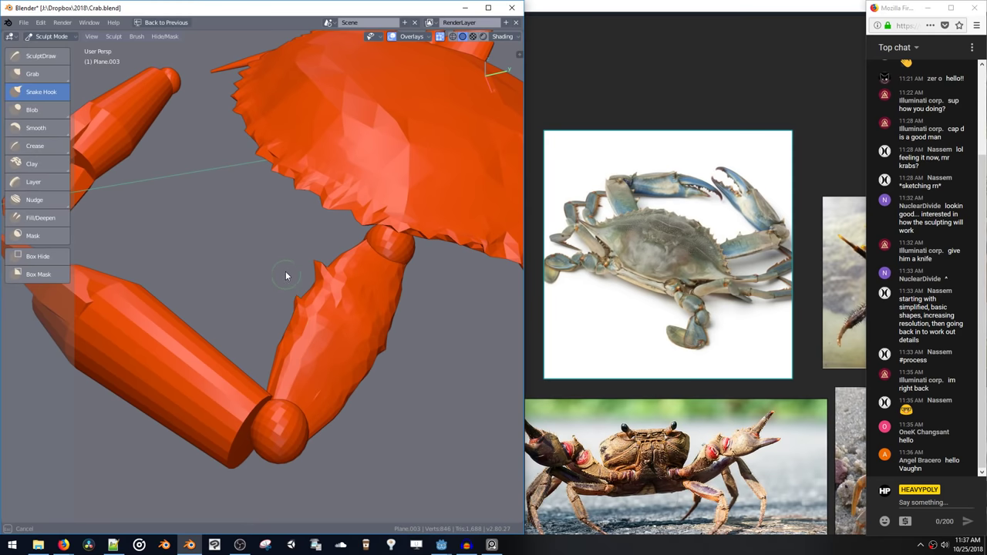
# Try pulling a tall spike from the arm segment's upper surface with Snake Hook, and undo it
pyautogui.moveTo(298, 296); pyautogui.dragTo(240, 216, button='middle')
pyautogui.scroll(2, 237, 203)
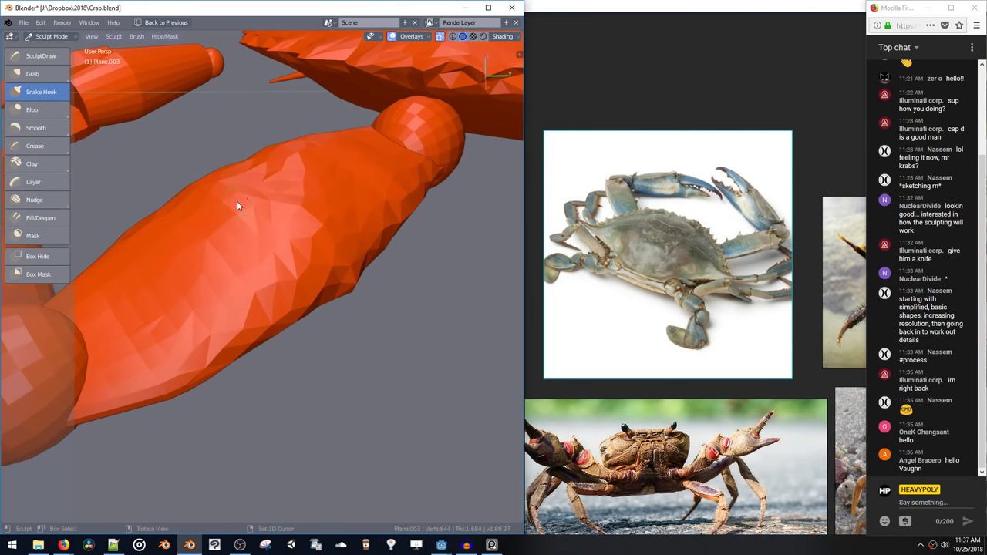
pyautogui.scroll(4, 282, 229)
pyautogui.moveTo(367, 262)
pyautogui.mouseDown()
pyautogui.moveTo(377, 221)
pyautogui.moveTo(371, 209)
pyautogui.moveTo(370, 258)
pyautogui.moveTo(368, 198)
pyautogui.mouseUp()
pyautogui.moveTo(368, 199); pyautogui.dragTo(314, 233, button='middle')
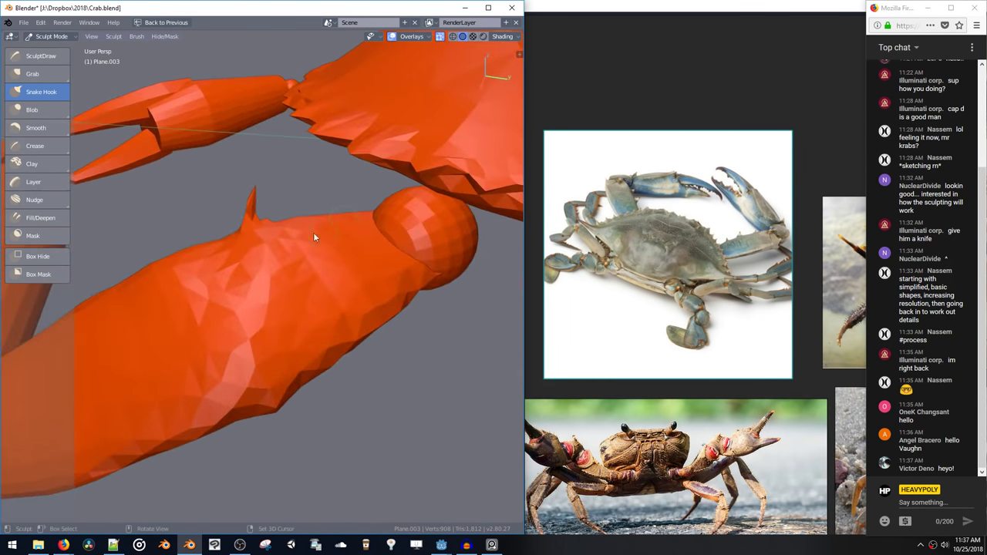
pyautogui.hotkey('ctrl', 'z')
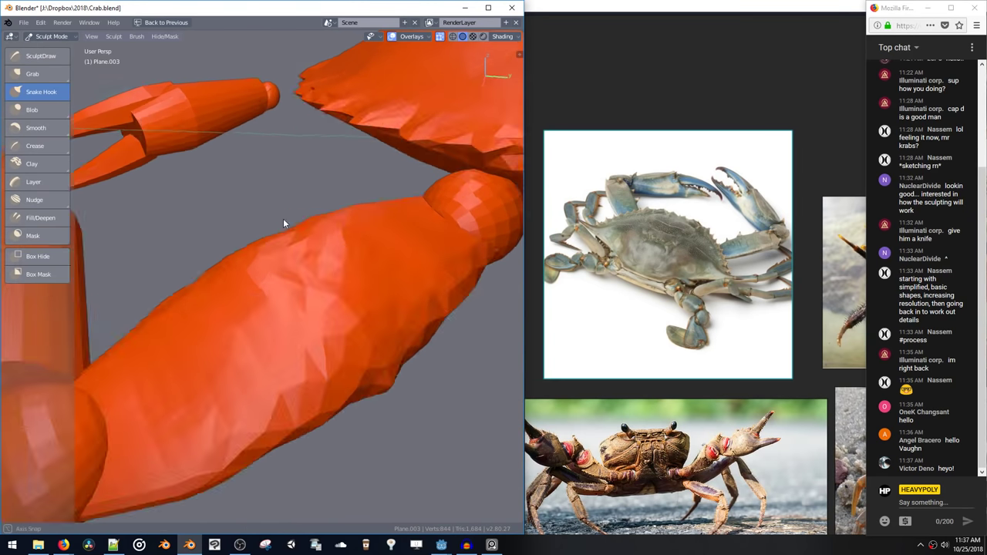
# Display the model as wireframe and pull a small spike from the arm segment's upper edge with a resized Snake Hook brush
pyautogui.press('z')
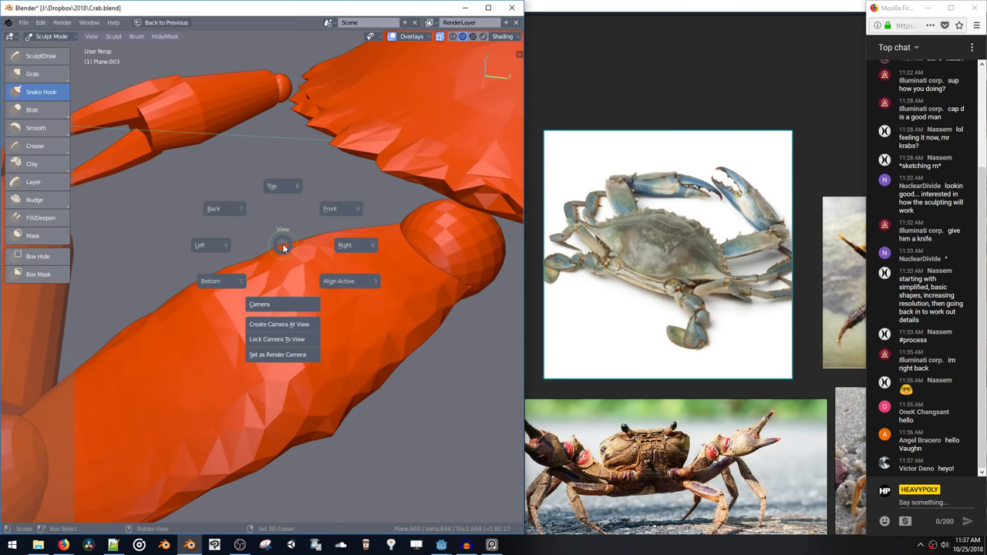
pyautogui.click(226, 212)
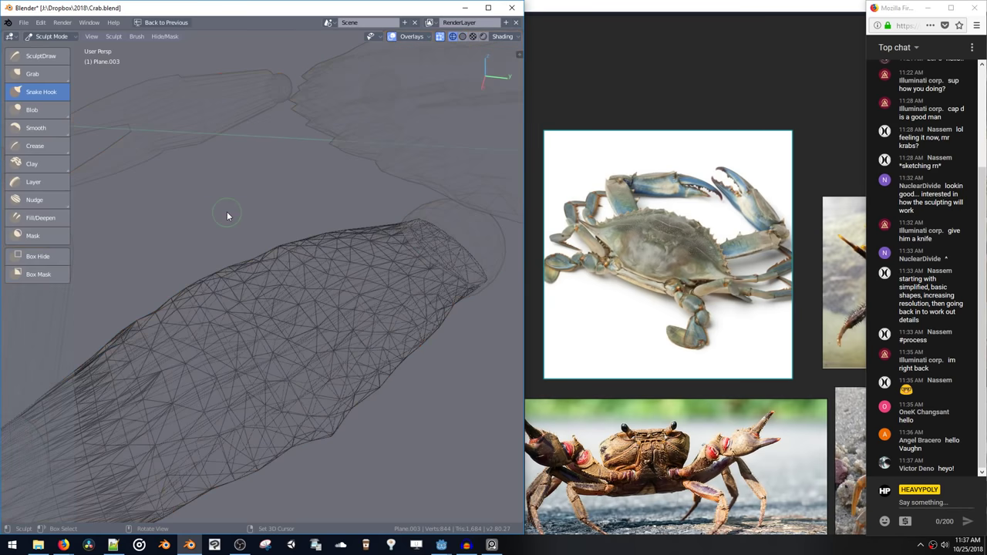
pyautogui.moveTo(227, 213); pyautogui.dragTo(347, 258, button='middle')
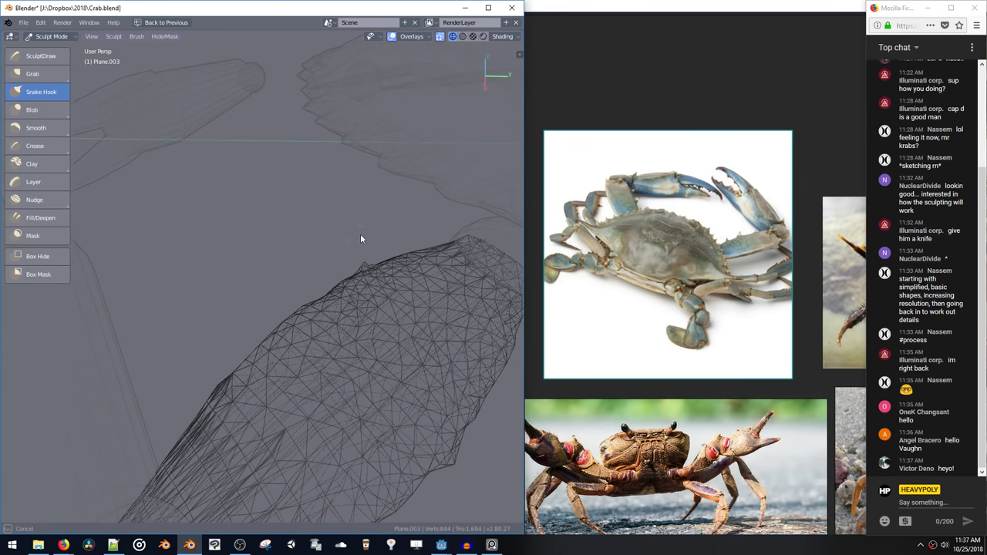
pyautogui.press('f')
pyautogui.click(366, 277)
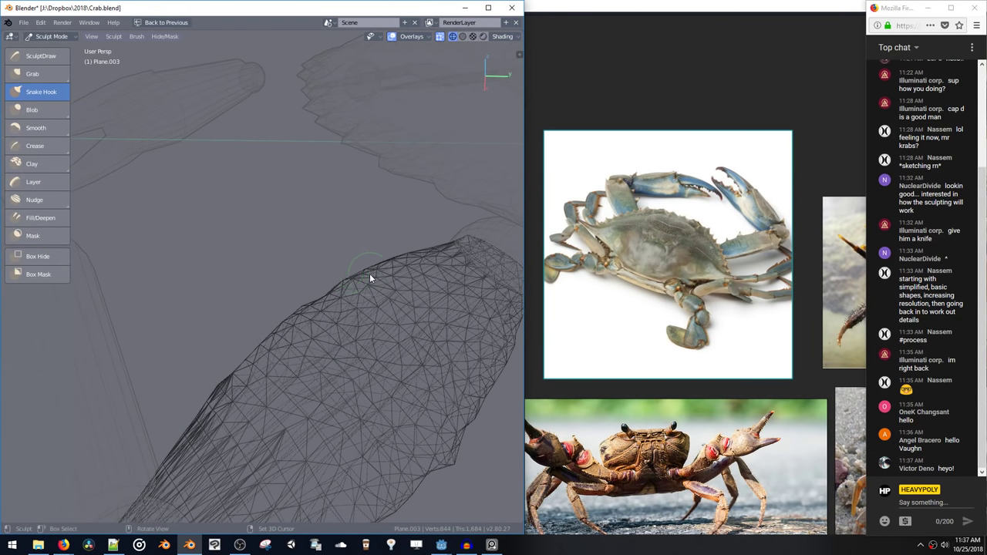
pyautogui.moveTo(306, 296); pyautogui.dragTo(341, 240, button='middle')
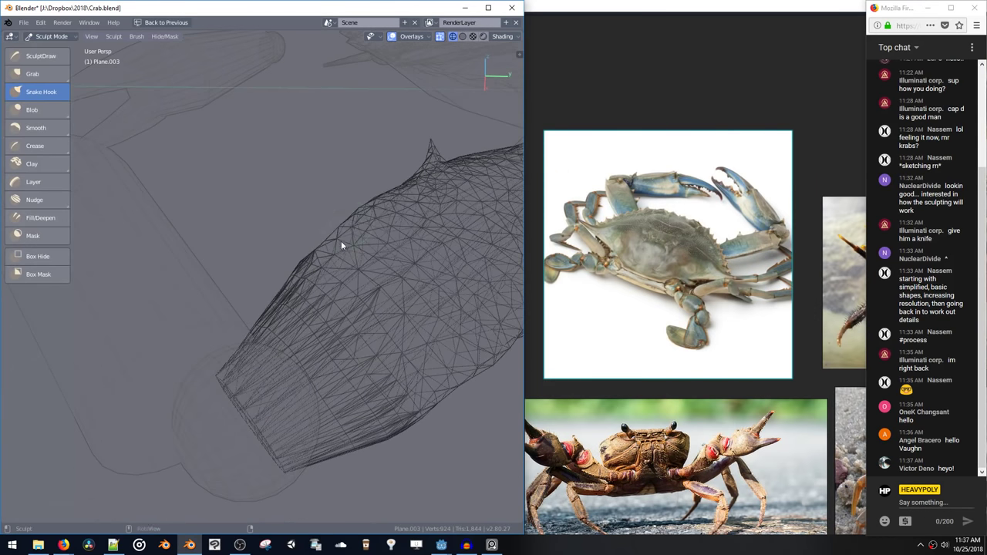
# Pull a taller second spike midway along the arm segment's upper edge, undoing the first attempt and resizing the Snake Hook brush
pyautogui.moveTo(361, 215); pyautogui.dragTo(360, 158)
pyautogui.hotkey('ctrl', 'z')
pyautogui.press('f')
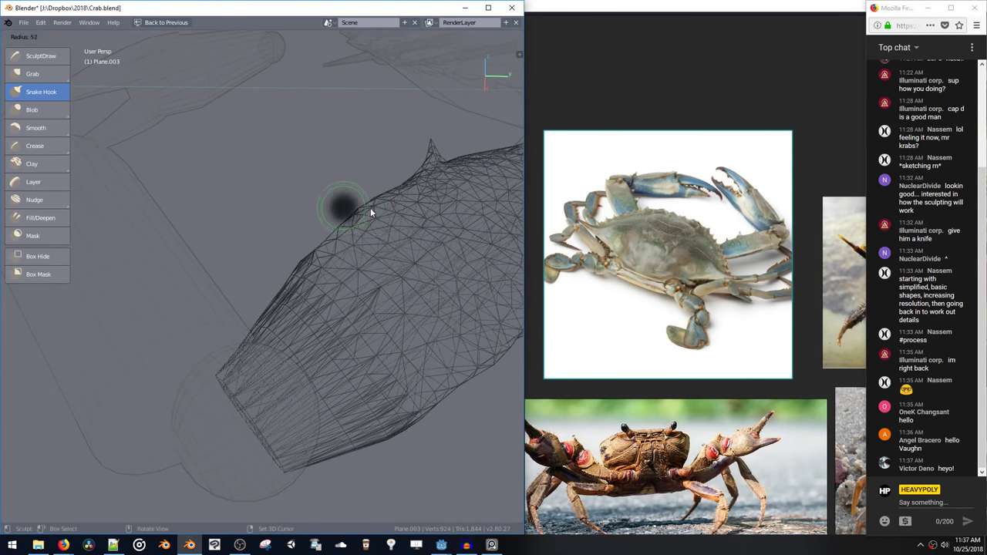
pyautogui.click(370, 207)
pyautogui.moveTo(365, 206); pyautogui.dragTo(363, 196)
pyautogui.moveTo(362, 154)
pyautogui.mouseDown()
pyautogui.moveTo(363, 208)
pyautogui.moveTo(372, 148)
pyautogui.mouseUp()
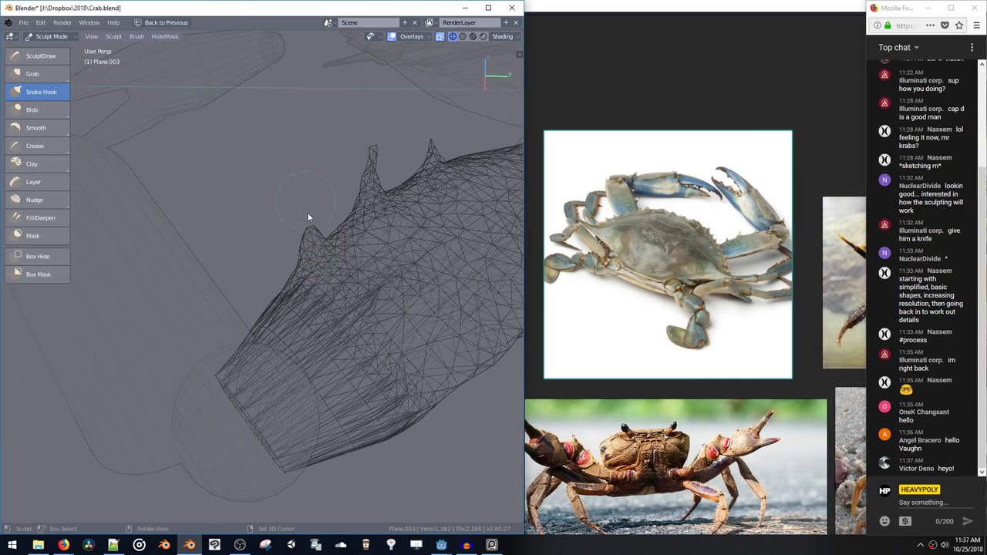
# Pull a short third spike from the arm segment's upper edge near the elbow end with a resized Snake Hook brush
pyautogui.press('f')
pyautogui.click(303, 262)
pyautogui.moveTo(304, 262); pyautogui.dragTo(308, 263)
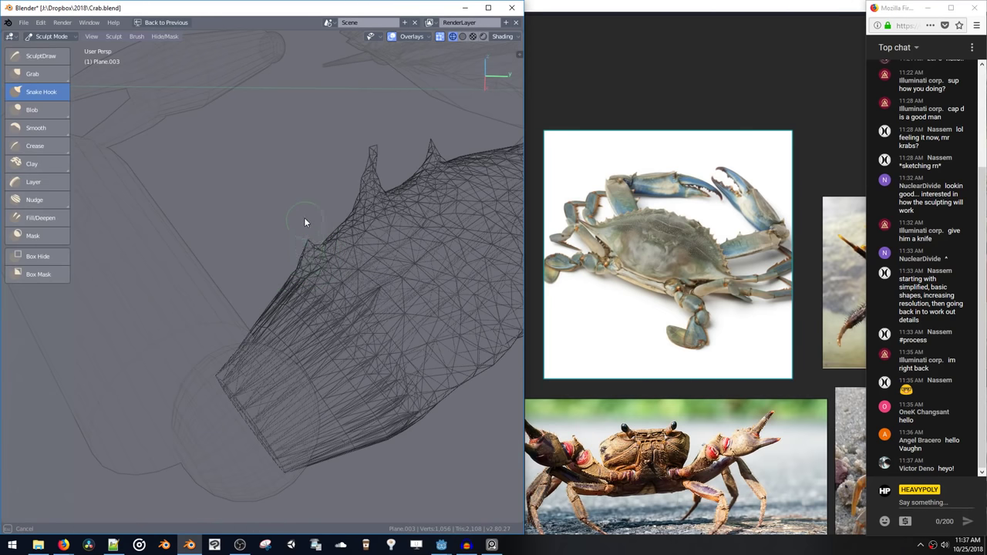
pyautogui.moveTo(304, 217); pyautogui.dragTo(306, 216)
pyautogui.moveTo(318, 201)
pyautogui.mouseDown(button='middle')
pyautogui.moveTo(369, 208)
pyautogui.moveTo(247, 219)
pyautogui.moveTo(355, 214)
pyautogui.moveTo(378, 180)
pyautogui.moveTo(267, 209)
pyautogui.moveTo(282, 190)
pyautogui.moveTo(236, 185)
pyautogui.moveTo(203, 129)
pyautogui.moveTo(205, 139)
pyautogui.mouseUp(button='middle')
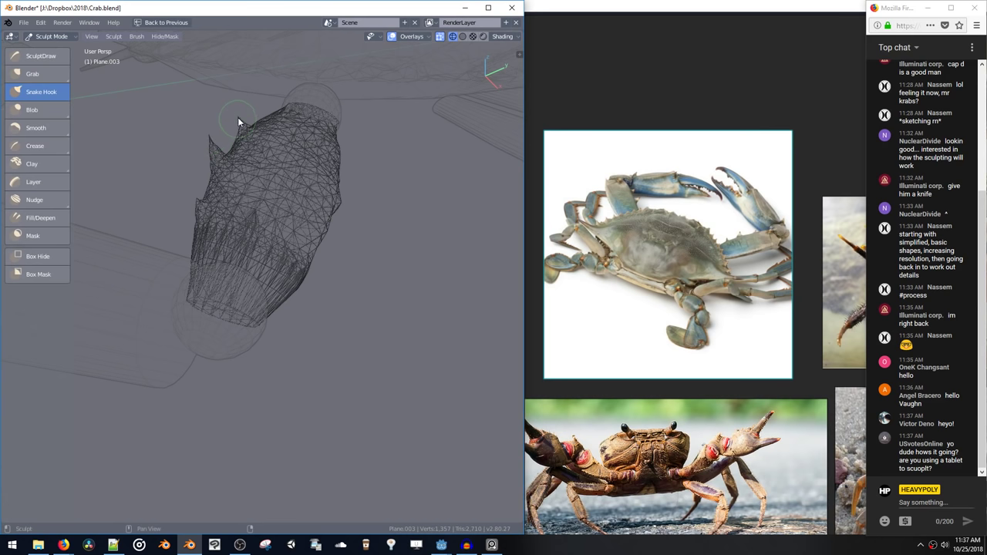
# Nudge small bumps along the arm segment's outer edge, opposite the spikes, with a smaller Snake Hook brush
pyautogui.moveTo(197, 203); pyautogui.dragTo(287, 218, button='middle')
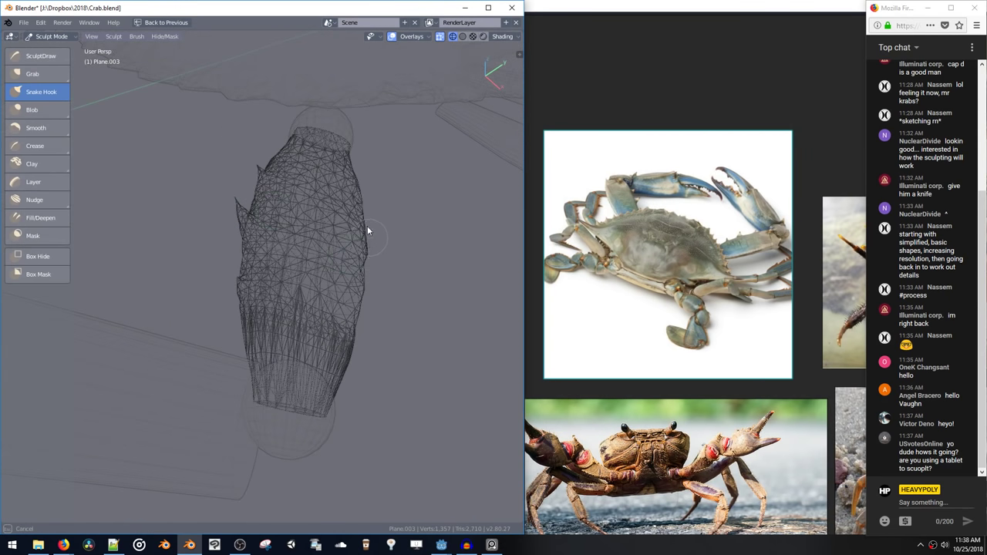
pyautogui.moveTo(361, 205); pyautogui.dragTo(370, 251)
pyautogui.press('f')
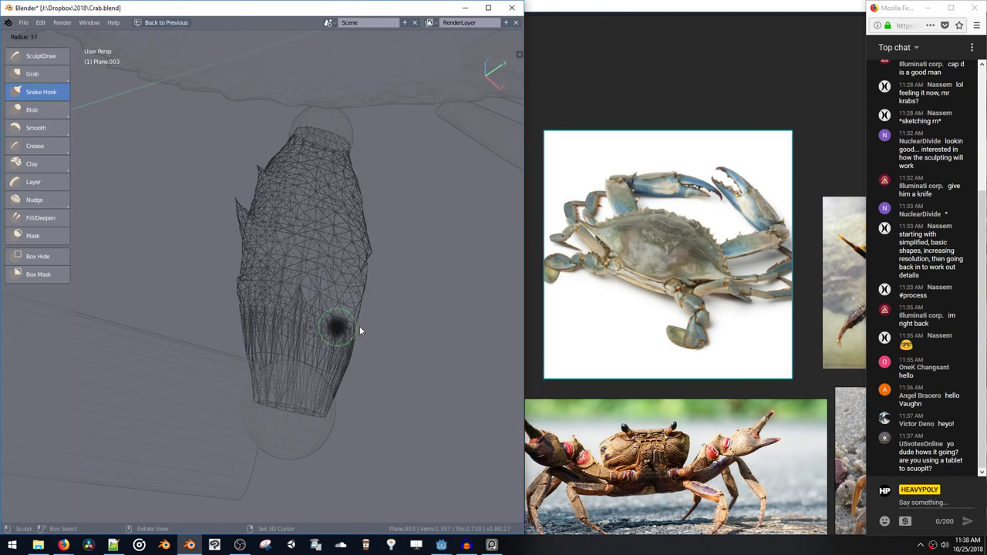
pyautogui.click(386, 335)
pyautogui.moveTo(398, 344)
pyautogui.mouseDown()
pyautogui.moveTo(377, 287)
pyautogui.moveTo(354, 358)
pyautogui.moveTo(365, 197)
pyautogui.moveTo(342, 345)
pyautogui.moveTo(346, 360)
pyautogui.moveTo(352, 170)
pyautogui.moveTo(361, 247)
pyautogui.moveTo(346, 280)
pyautogui.mouseUp()
pyautogui.moveTo(353, 220); pyautogui.dragTo(355, 352)
pyautogui.moveTo(361, 231); pyautogui.dragTo(371, 291)
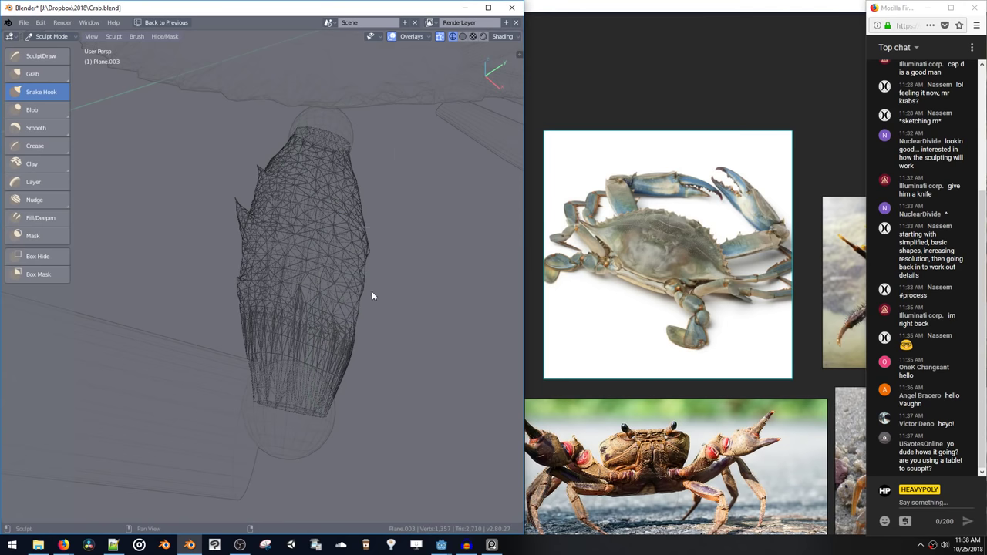
pyautogui.moveTo(372, 291)
pyautogui.mouseDown(button='middle')
pyautogui.moveTo(365, 296)
pyautogui.moveTo(357, 264)
pyautogui.mouseUp(button='middle')
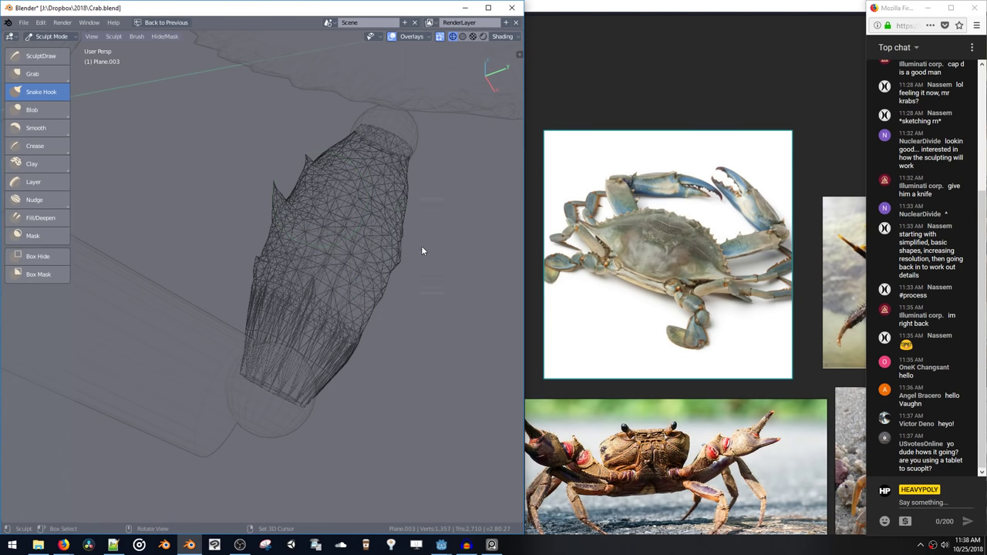
# Shorten the tall middle spike by smoothing it with the SculptDraw brush
pyautogui.moveTo(421, 245)
pyautogui.mouseDown(button='middle')
pyautogui.moveTo(368, 250)
pyautogui.moveTo(297, 221)
pyautogui.moveTo(348, 186)
pyautogui.moveTo(341, 181)
pyautogui.moveTo(322, 192)
pyautogui.moveTo(255, 187)
pyautogui.mouseUp(button='middle')
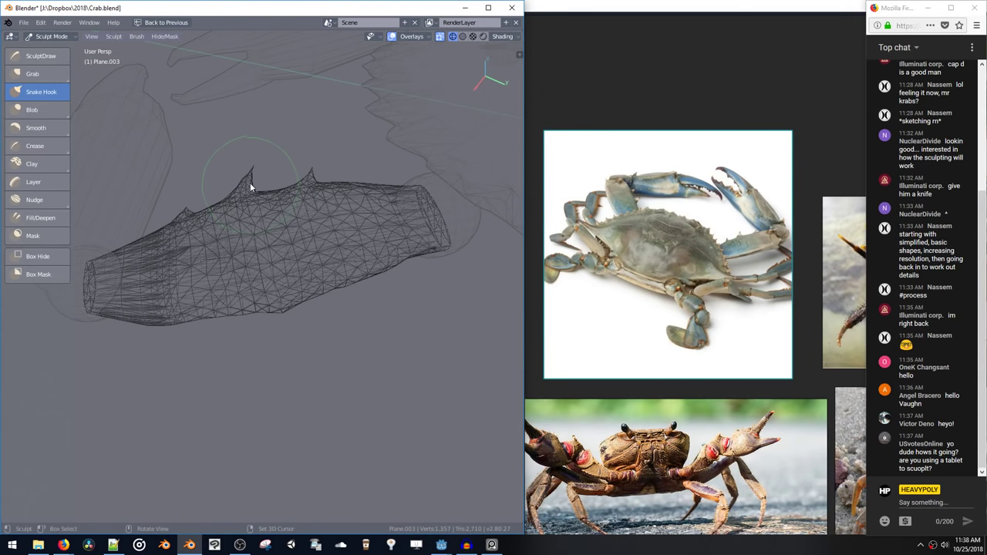
pyautogui.click(20, 58)
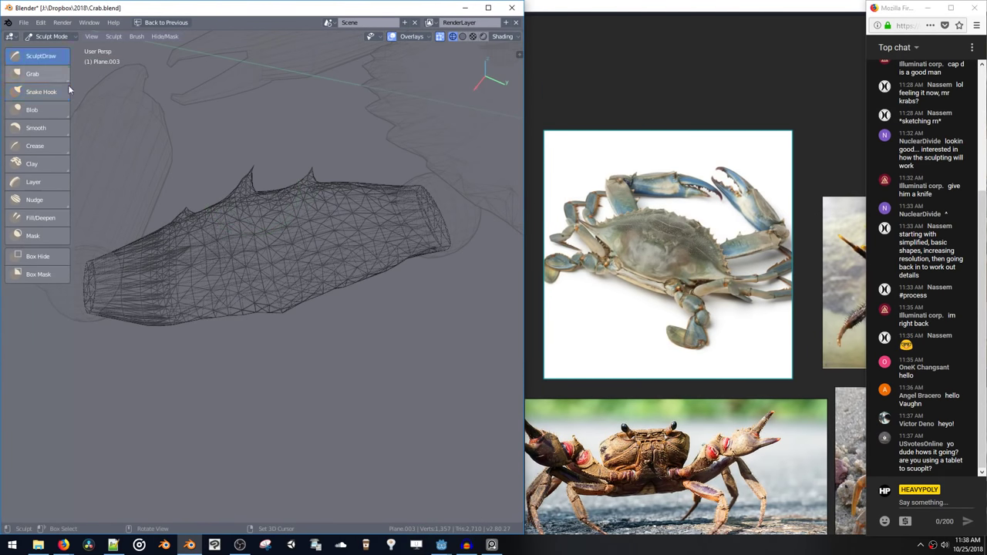
pyautogui.keyDown('shift'); pyautogui.moveTo(242, 182); pyautogui.dragTo(251, 186); pyautogui.keyUp('shift')
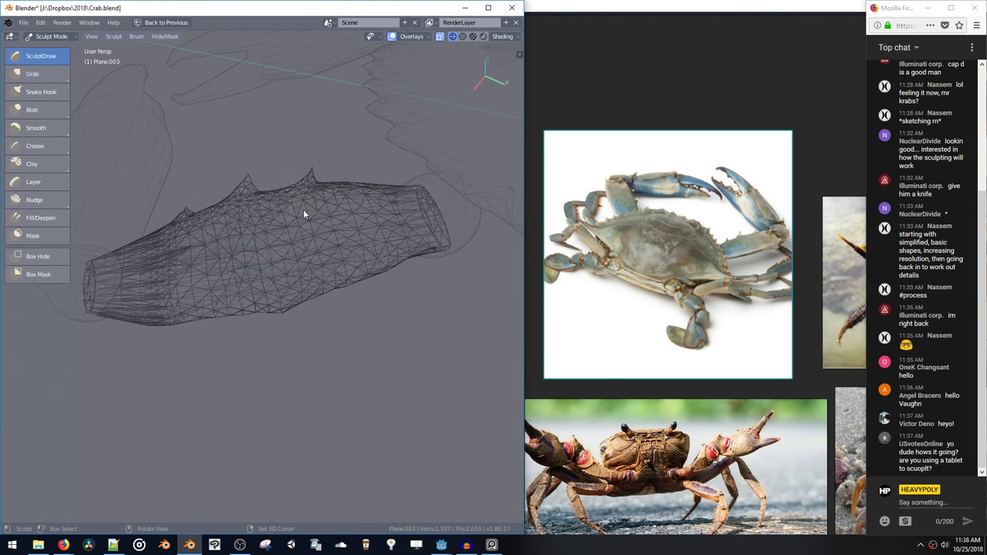
# Sculpt along the arm segment's surface with the SculptDraw brush from several angles, undoing the unwanted strokes
pyautogui.moveTo(205, 222)
pyautogui.mouseDown()
pyautogui.moveTo(147, 263)
pyautogui.moveTo(186, 219)
pyautogui.moveTo(174, 270)
pyautogui.moveTo(112, 318)
pyautogui.mouseUp()
pyautogui.moveTo(115, 263); pyautogui.dragTo(270, 108, button='middle')
pyautogui.hotkey('ctrl', 'z')
pyautogui.keyDown('shift'); pyautogui.moveTo(270, 179); pyautogui.dragTo(278, 274, button='middle'); pyautogui.keyUp('shift')
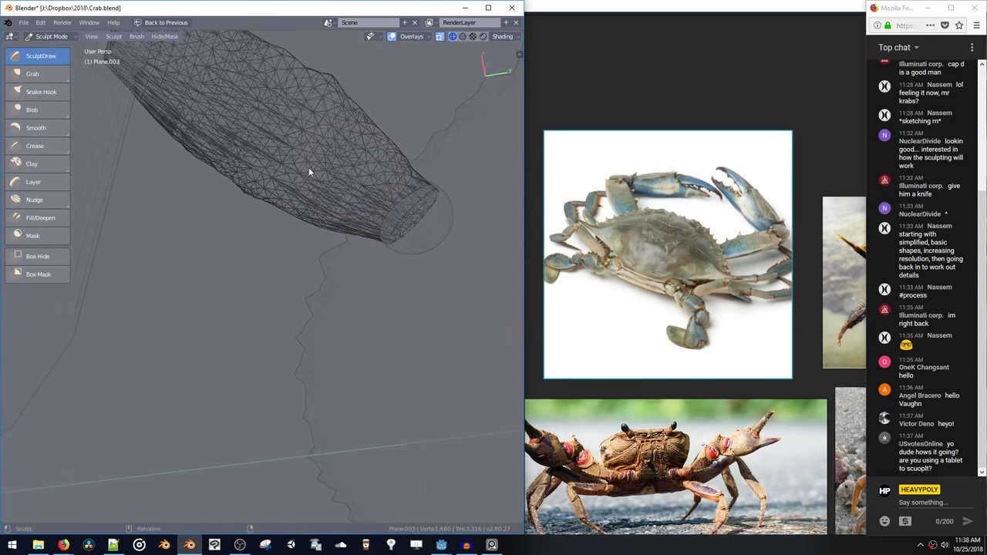
pyautogui.moveTo(309, 172); pyautogui.dragTo(159, 117, button='middle')
pyautogui.moveTo(211, 145); pyautogui.dragTo(276, 268, button='middle')
pyautogui.hotkey('ctrl', 'z')
pyautogui.moveTo(276, 270); pyautogui.dragTo(259, 294)
pyautogui.hotkey('ctrl', 'z')
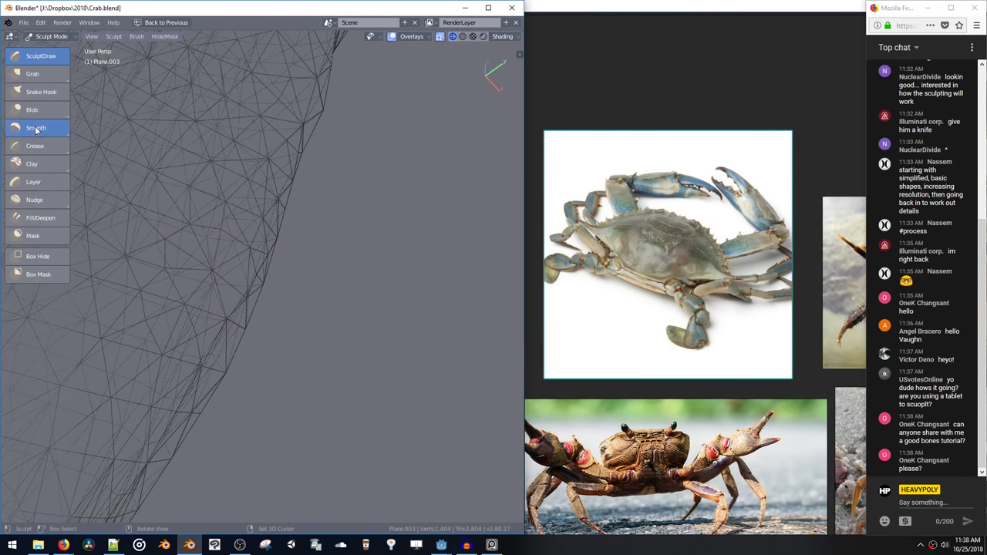
# Reshape the arm segment's outer contour with Snake Hook, smoothing the edge and undoing the stray pulls
pyautogui.click(44, 93)
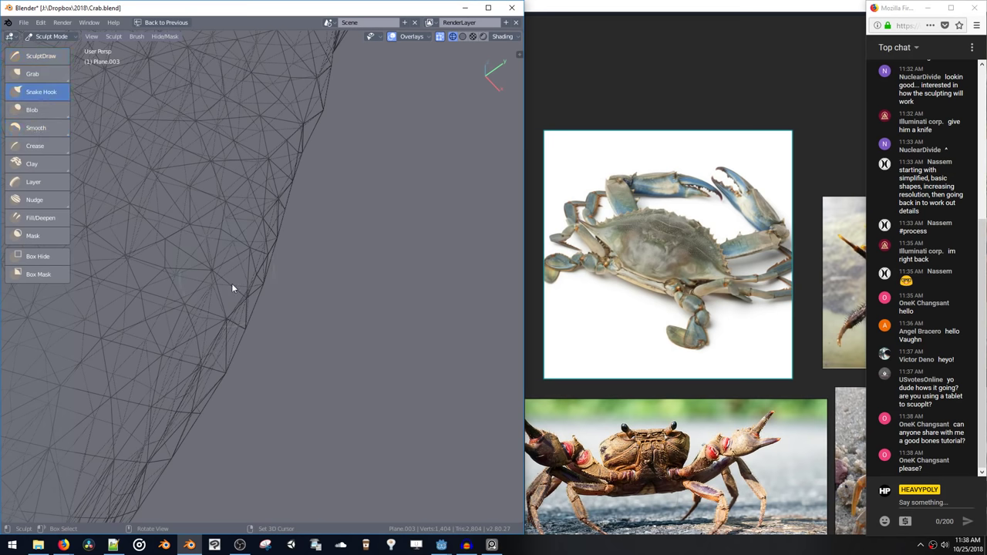
pyautogui.moveTo(231, 286); pyautogui.dragTo(400, 319)
pyautogui.moveTo(491, 337)
pyautogui.mouseDown(button='middle')
pyautogui.moveTo(342, 293)
pyautogui.moveTo(286, 293)
pyautogui.moveTo(187, 224)
pyautogui.moveTo(158, 170)
pyautogui.moveTo(237, 201)
pyautogui.moveTo(298, 286)
pyautogui.moveTo(331, 245)
pyautogui.moveTo(311, 339)
pyautogui.mouseUp(button='middle')
pyautogui.hotkey('ctrl', 'z')
pyautogui.moveTo(311, 337)
pyautogui.keyDown('shift'); pyautogui.mouseDown()
pyautogui.moveTo(363, 164)
pyautogui.moveTo(352, 154)
pyautogui.mouseUp(); pyautogui.keyUp('shift')
pyautogui.moveTo(346, 197)
pyautogui.mouseDown()
pyautogui.moveTo(362, 174)
pyautogui.moveTo(308, 327)
pyautogui.moveTo(363, 165)
pyautogui.mouseUp()
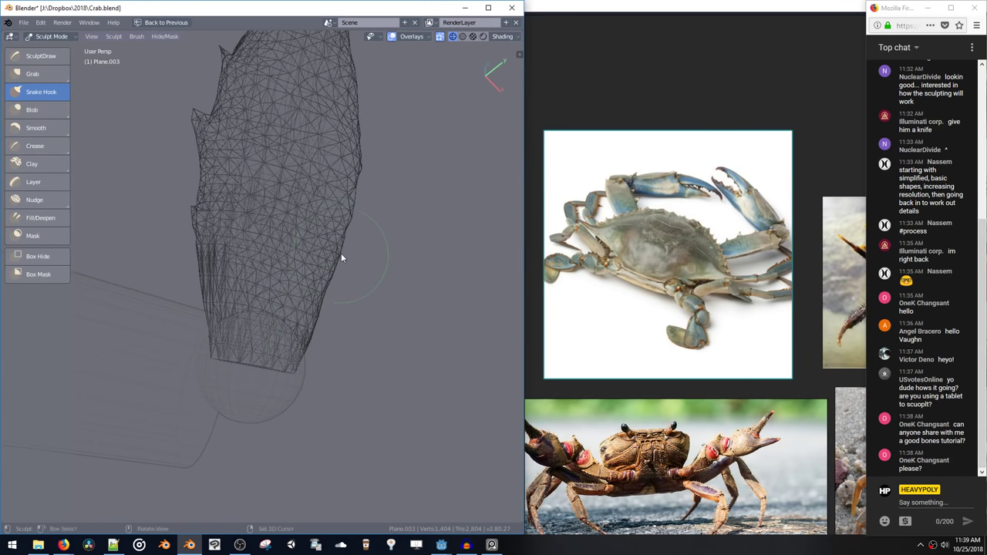
pyautogui.hotkey('ctrl', 'z')
pyautogui.moveTo(351, 229); pyautogui.dragTo(360, 144)
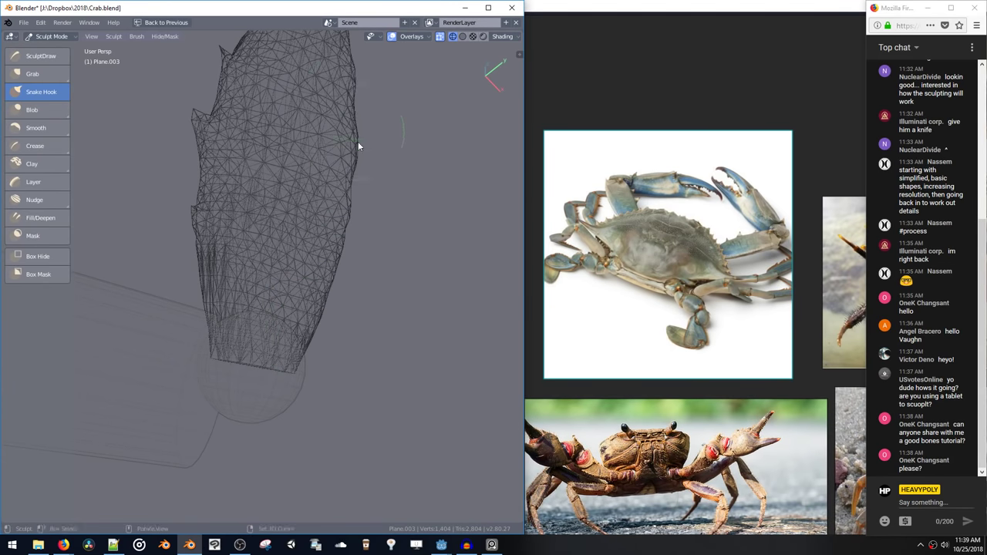
# Build up the arm segment's lower edge along its length from a close side view with a resized Clay brush
pyautogui.moveTo(358, 146)
pyautogui.keyDown('shift'); pyautogui.mouseDown(button='middle')
pyautogui.moveTo(331, 305)
pyautogui.moveTo(337, 274)
pyautogui.moveTo(282, 347)
pyautogui.moveTo(283, 267)
pyautogui.moveTo(295, 264)
pyautogui.moveTo(280, 275)
pyautogui.moveTo(275, 213)
pyautogui.moveTo(251, 218)
pyautogui.mouseUp(button='middle'); pyautogui.keyUp('shift')
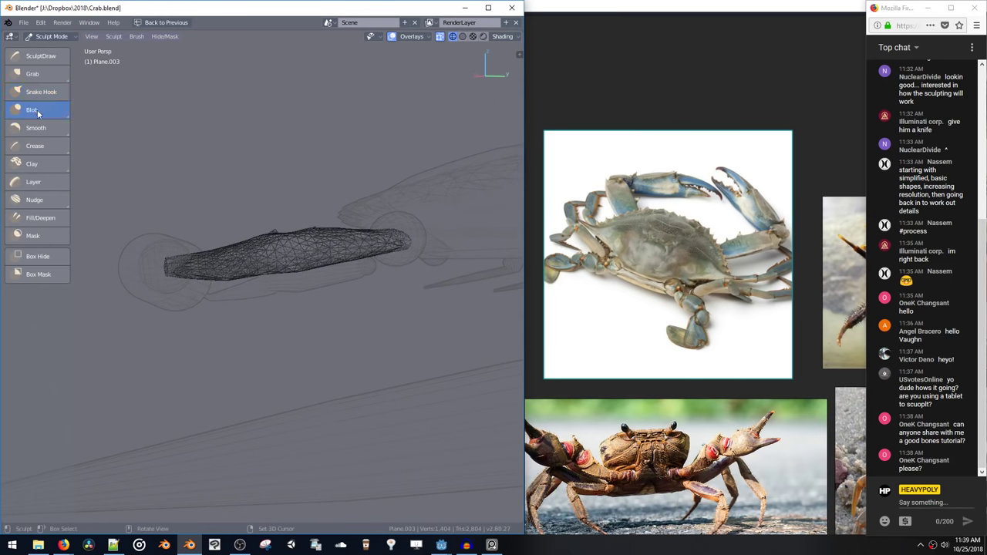
pyautogui.click(31, 163)
pyautogui.scroll(1, 244, 249)
pyautogui.scroll(3, 244, 250)
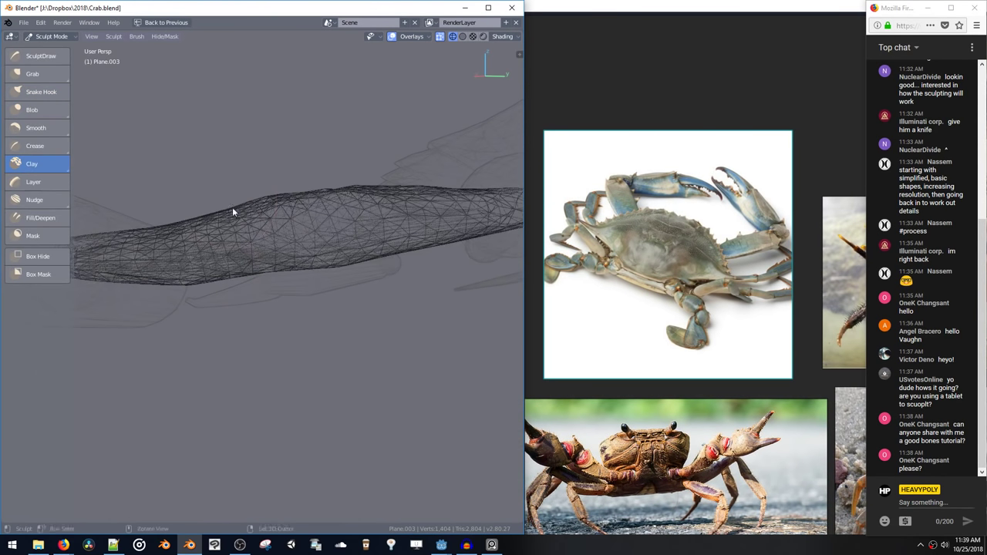
pyautogui.press('f')
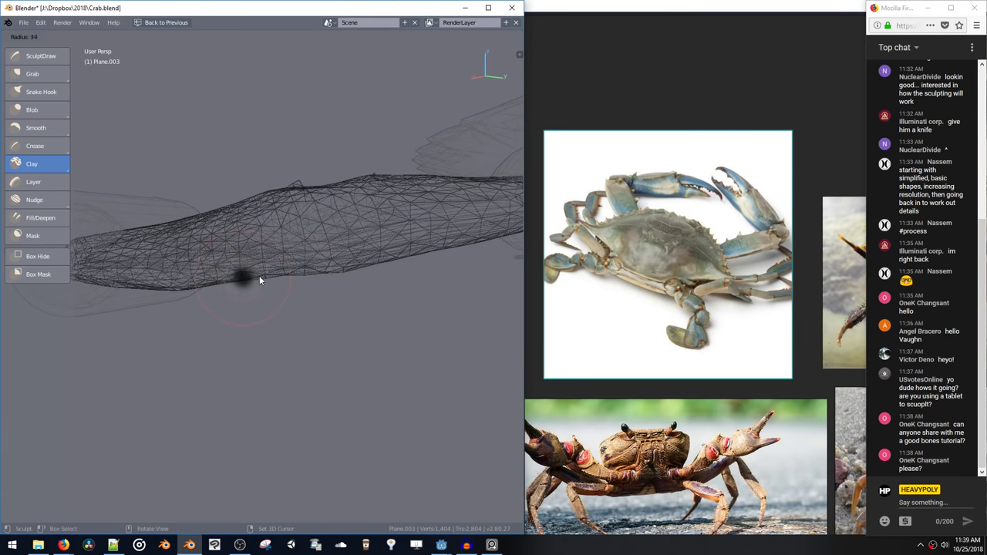
pyautogui.click(259, 276)
pyautogui.moveTo(124, 274); pyautogui.dragTo(216, 273)
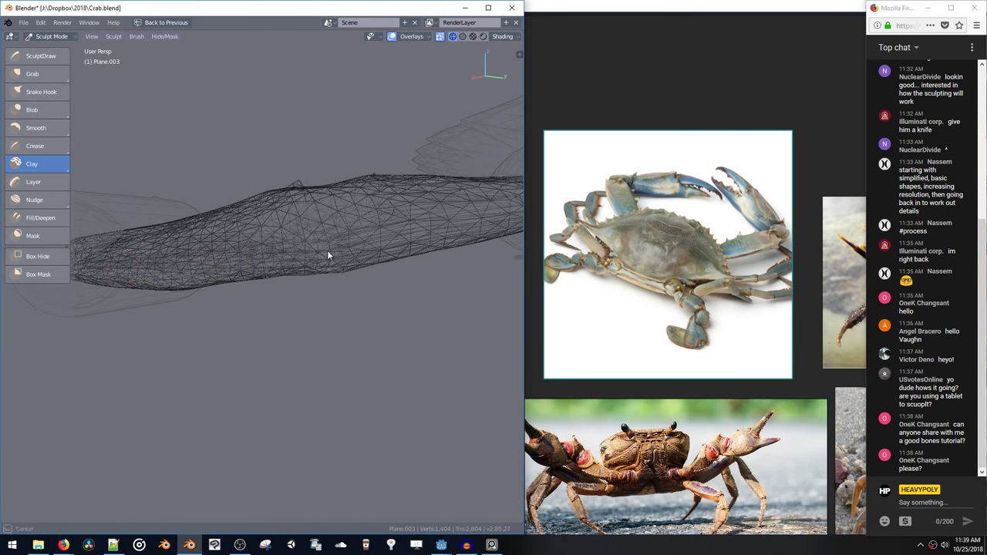
pyautogui.moveTo(465, 229); pyautogui.dragTo(426, 227)
pyautogui.moveTo(426, 226)
pyautogui.mouseDown(button='middle')
pyautogui.moveTo(279, 217)
pyautogui.moveTo(282, 257)
pyautogui.moveTo(258, 275)
pyautogui.mouseUp(button='middle')
# Switch the viewport to solid shading and extend the Clay strokes along the arm segment's underside toward the large ball joint
pyautogui.press('z')
pyautogui.click(244, 215)
pyautogui.press('z')
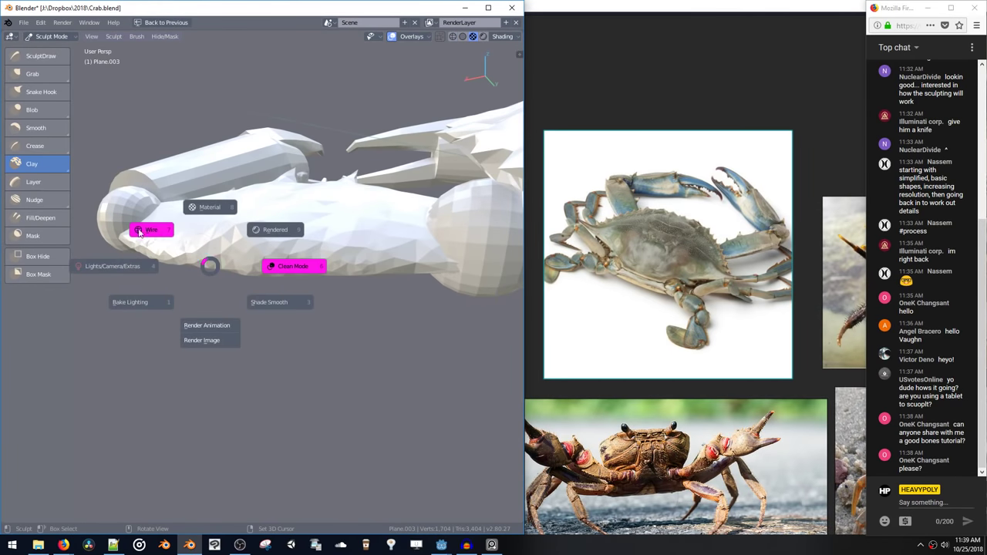
pyautogui.click(138, 229)
pyautogui.press('z')
pyautogui.moveTo(141, 258); pyautogui.dragTo(186, 263)
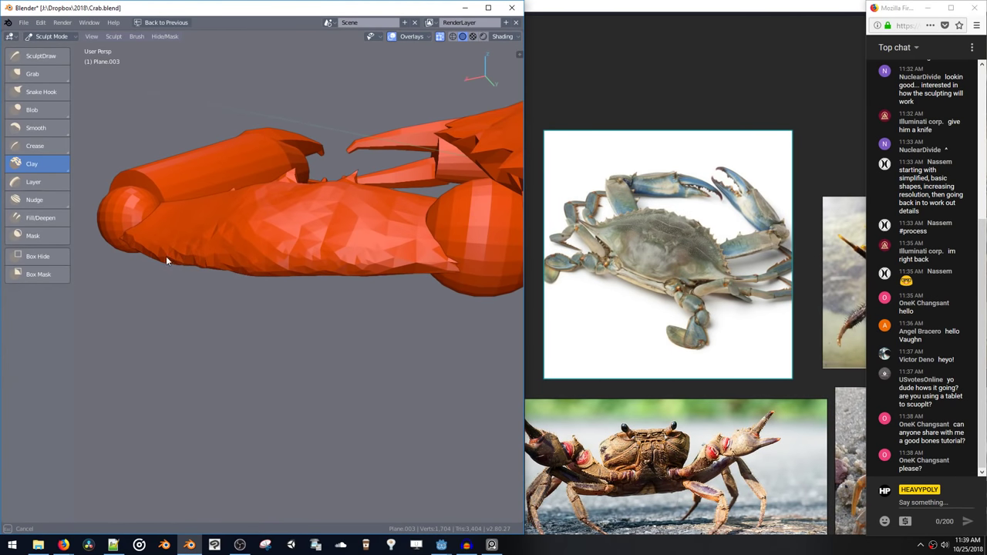
pyautogui.moveTo(267, 273)
pyautogui.mouseDown()
pyautogui.moveTo(440, 275)
pyautogui.moveTo(455, 267)
pyautogui.mouseUp()
# Roughen the arm segment's lower edge between the two ball joints with a resized Blob brush
pyautogui.click(48, 111)
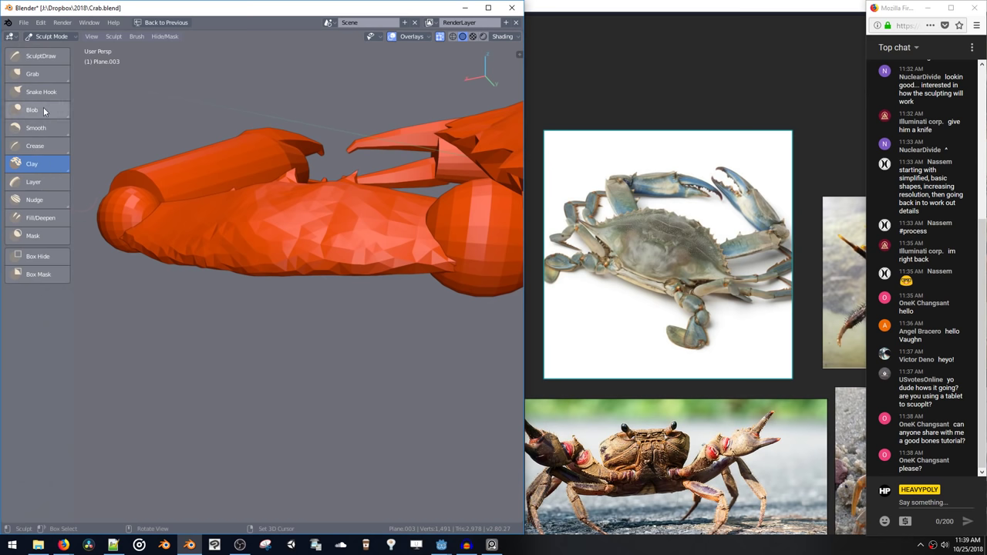
pyautogui.press('f')
pyautogui.click(177, 269)
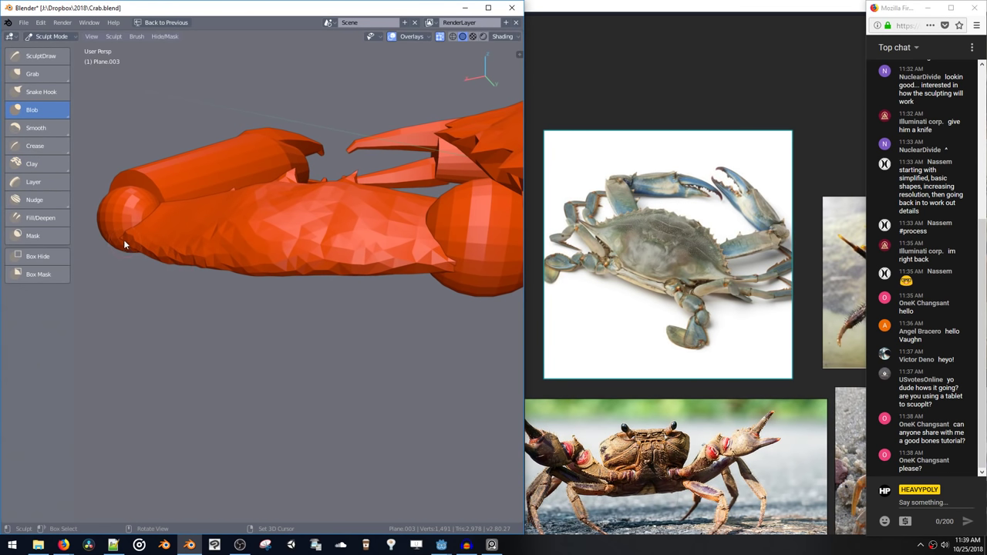
pyautogui.moveTo(154, 261)
pyautogui.mouseDown()
pyautogui.moveTo(316, 274)
pyautogui.moveTo(452, 267)
pyautogui.moveTo(410, 270)
pyautogui.mouseUp()
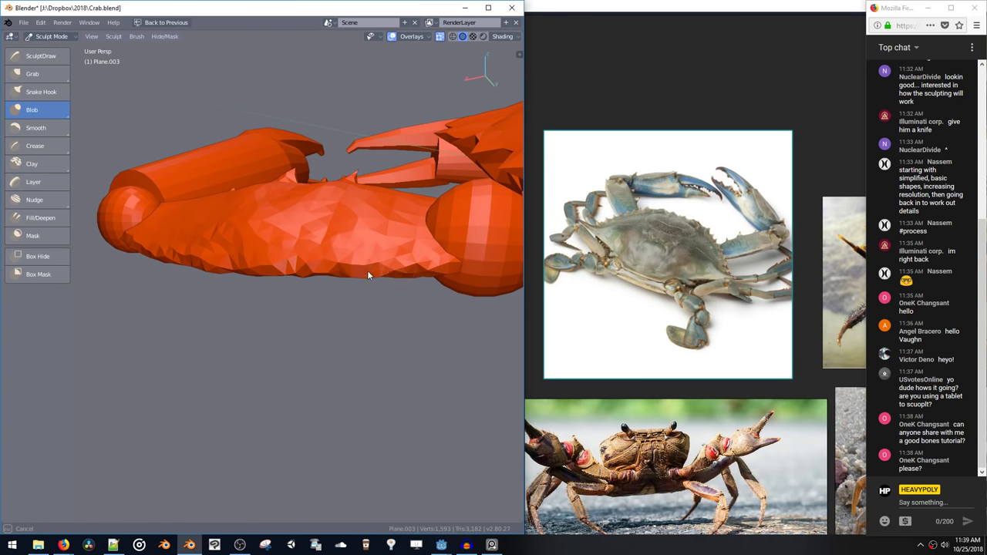
pyautogui.moveTo(339, 274)
pyautogui.mouseDown()
pyautogui.moveTo(362, 260)
pyautogui.moveTo(386, 264)
pyautogui.mouseUp()
# Add finer bumps along the arm segment's lower edge, out to both joint ends, with the Blob brush resized again
pyautogui.press('f')
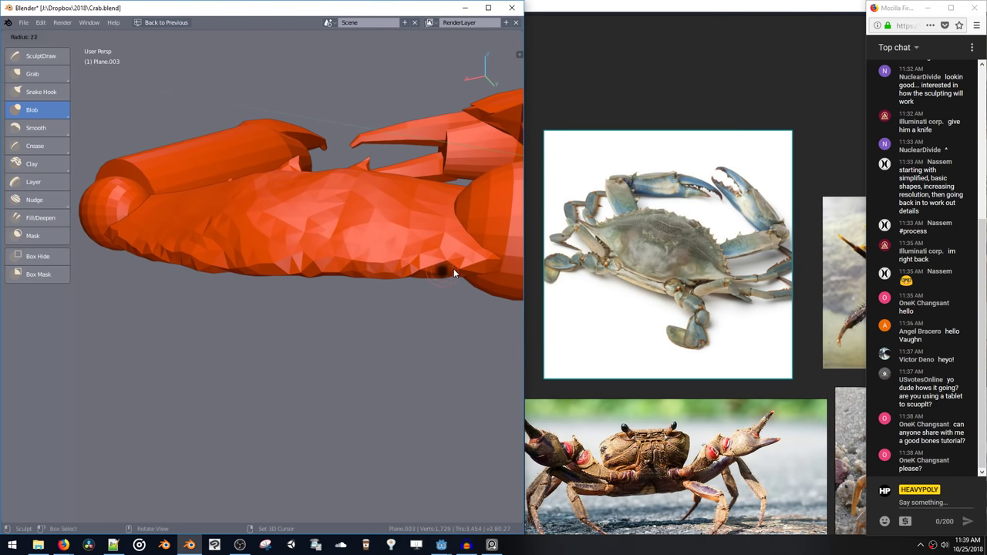
pyautogui.click(460, 270)
pyautogui.moveTo(488, 262); pyautogui.dragTo(411, 265)
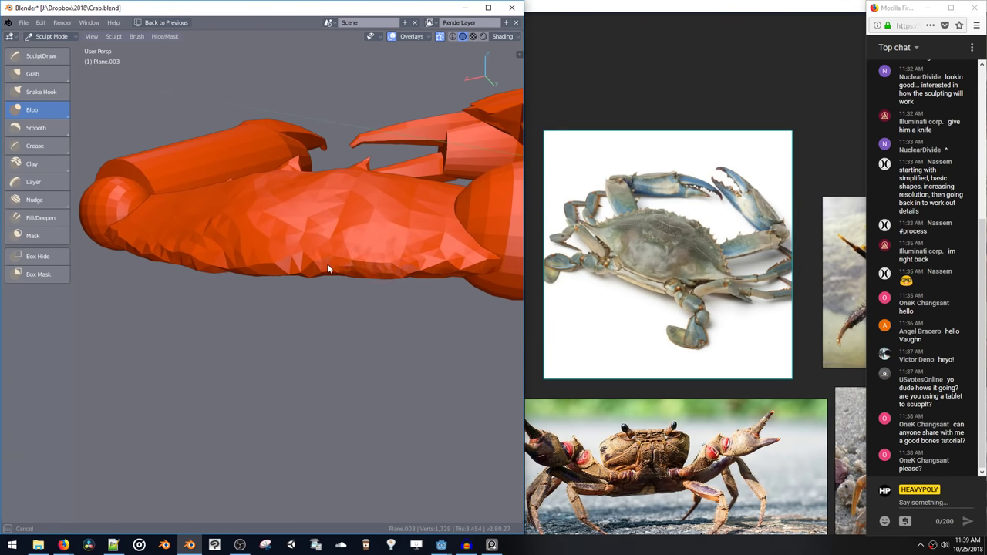
pyautogui.moveTo(105, 244); pyautogui.dragTo(116, 239)
# Dismiss the auto-save warning over the reference images and examine the sculpted arm segment around its elbow ball joint
pyautogui.moveTo(473, 270)
pyautogui.mouseDown(button='middle')
pyautogui.moveTo(299, 265)
pyautogui.moveTo(365, 217)
pyautogui.moveTo(361, 178)
pyautogui.moveTo(394, 269)
pyautogui.moveTo(502, 266)
pyautogui.moveTo(419, 311)
pyautogui.moveTo(444, 402)
pyautogui.moveTo(385, 371)
pyautogui.moveTo(386, 322)
pyautogui.moveTo(321, 238)
pyautogui.moveTo(356, 267)
pyautogui.moveTo(355, 242)
pyautogui.moveTo(346, 249)
pyautogui.moveTo(372, 253)
pyautogui.moveTo(343, 272)
pyautogui.moveTo(361, 288)
pyautogui.mouseUp(button='middle')
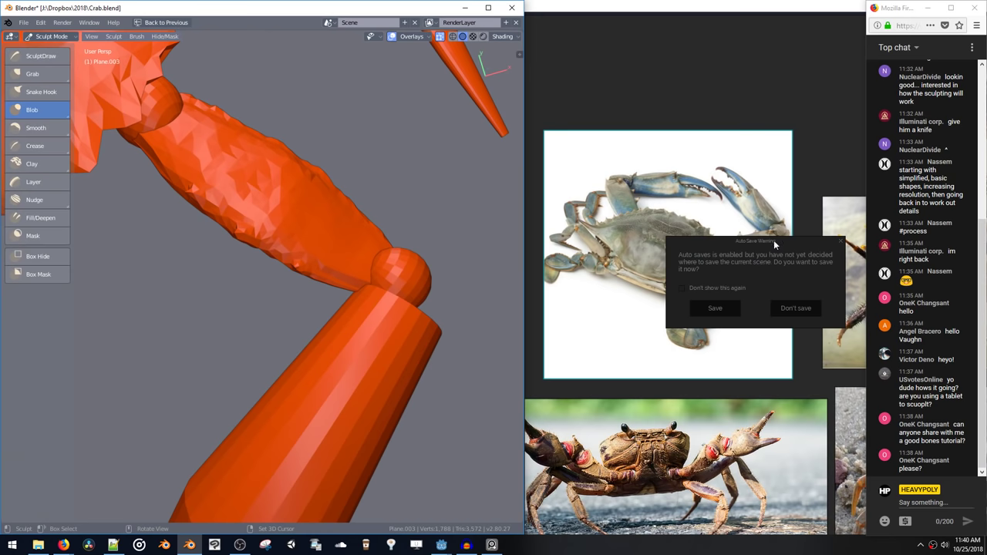
pyautogui.click(844, 241)
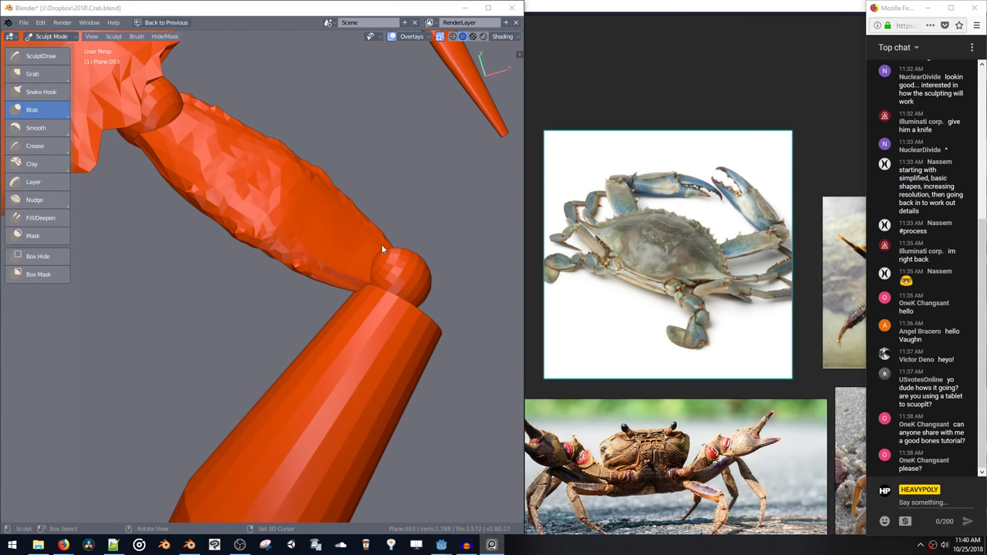
pyautogui.moveTo(381, 243); pyautogui.dragTo(342, 256)
pyautogui.moveTo(368, 263)
pyautogui.mouseDown(button='middle')
pyautogui.moveTo(365, 236)
pyautogui.moveTo(364, 244)
pyautogui.moveTo(408, 220)
pyautogui.moveTo(383, 238)
pyautogui.moveTo(359, 211)
pyautogui.moveTo(322, 194)
pyautogui.moveTo(299, 208)
pyautogui.moveTo(331, 251)
pyautogui.moveTo(342, 234)
pyautogui.mouseUp(button='middle')
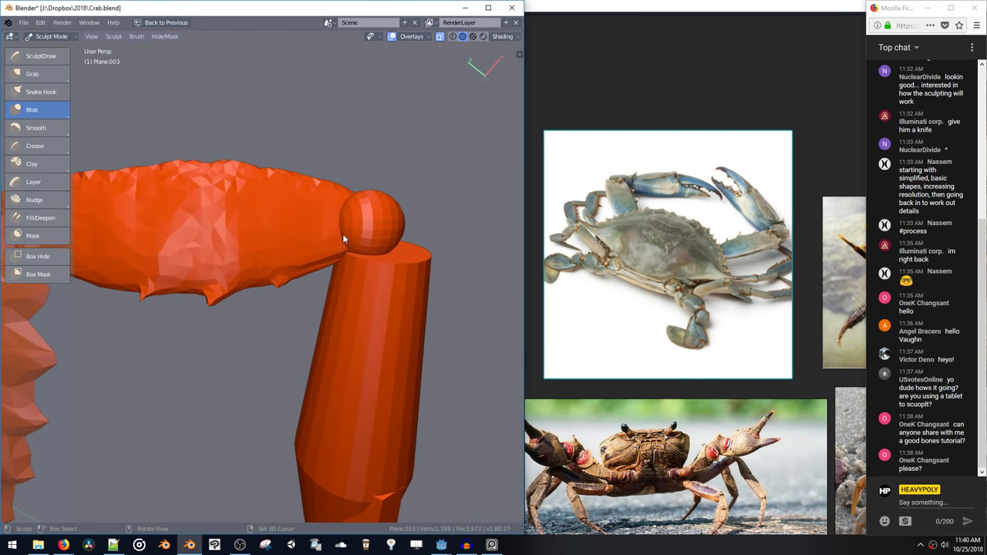
# Push the arm segment's end back from the elbow ball joint into a rounder shape with a resized Grab brush
pyautogui.click(45, 74)
pyautogui.press('f')
pyautogui.click(394, 245)
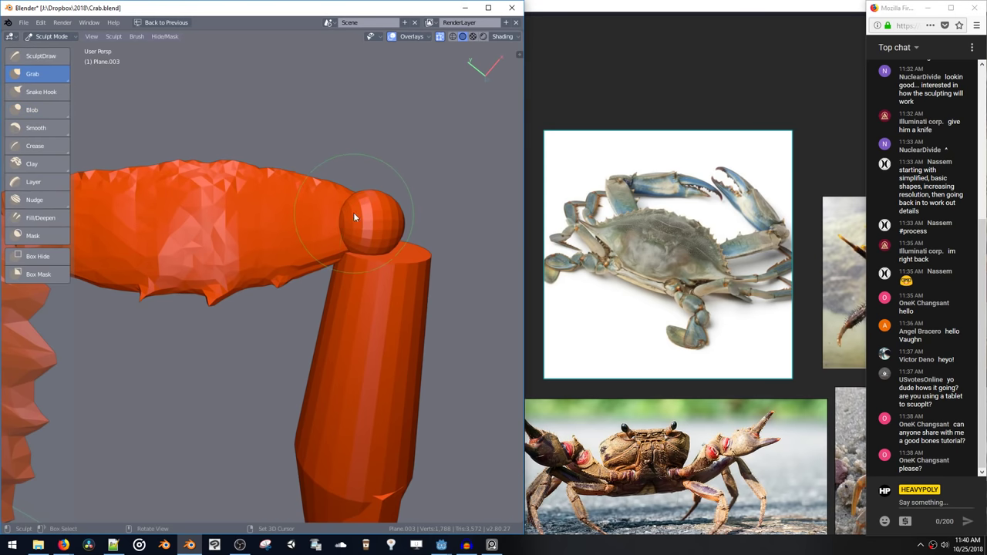
pyautogui.moveTo(354, 212)
pyautogui.mouseDown()
pyautogui.moveTo(331, 211)
pyautogui.moveTo(364, 219)
pyautogui.moveTo(345, 223)
pyautogui.moveTo(339, 239)
pyautogui.moveTo(335, 216)
pyautogui.mouseUp()
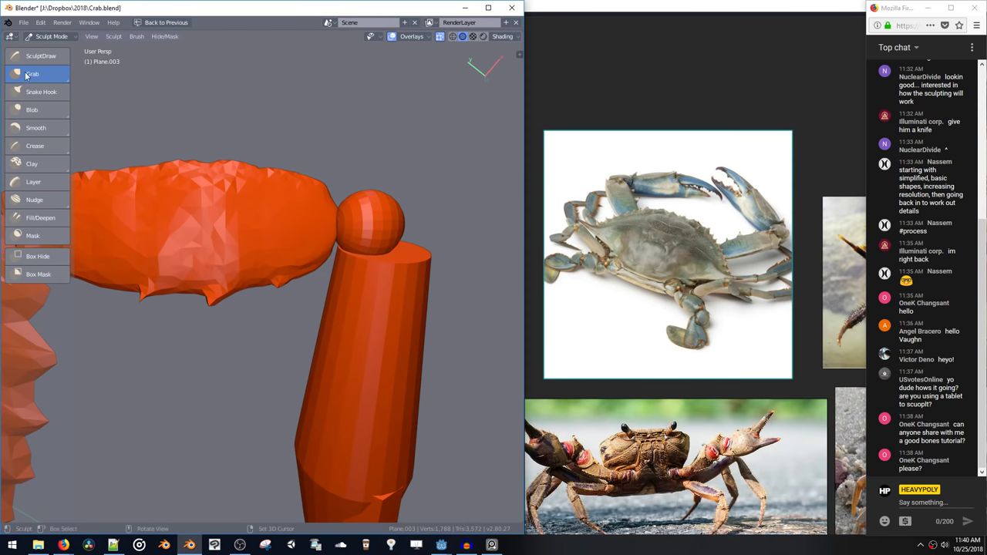
# Reshape the arm segment's lower corner beside the elbow ball joint with a resized Snake Hook brush
pyautogui.moveTo(286, 216); pyautogui.dragTo(290, 224, button='middle')
pyautogui.press('f')
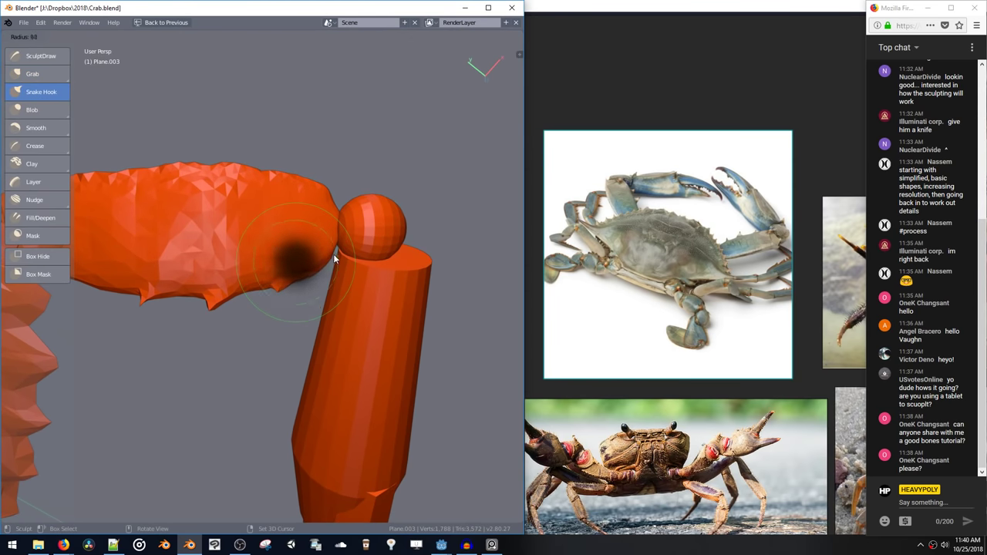
pyautogui.click(333, 252)
pyautogui.moveTo(334, 251); pyautogui.dragTo(336, 264)
pyautogui.moveTo(336, 264)
pyautogui.mouseDown(button='middle')
pyautogui.moveTo(339, 155)
pyautogui.moveTo(323, 238)
pyautogui.moveTo(324, 224)
pyautogui.moveTo(351, 220)
pyautogui.moveTo(290, 214)
pyautogui.moveTo(336, 159)
pyautogui.moveTo(297, 185)
pyautogui.moveTo(166, 144)
pyautogui.moveTo(284, 198)
pyautogui.moveTo(355, 133)
pyautogui.moveTo(327, 152)
pyautogui.moveTo(308, 196)
pyautogui.moveTo(307, 214)
pyautogui.moveTo(337, 239)
pyautogui.moveTo(274, 252)
pyautogui.moveTo(231, 235)
pyautogui.mouseUp(button='middle')
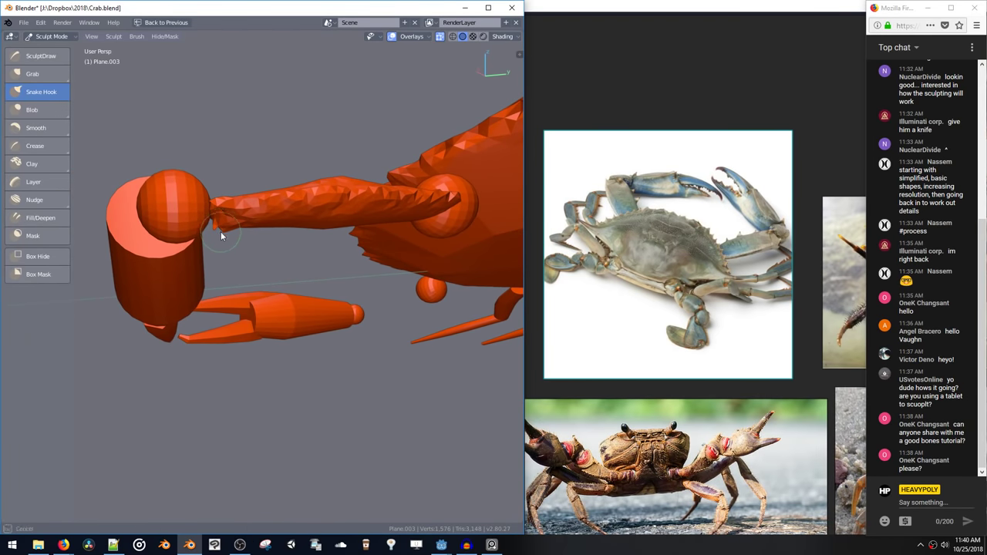
# Leave sculpting of the arm segment and examine the whole crab with both mirrored arms
pyautogui.moveTo(227, 245); pyautogui.dragTo(361, 278, button='middle')
pyautogui.moveTo(361, 278); pyautogui.dragTo(408, 266, button='middle')
pyautogui.moveTo(409, 266)
pyautogui.keyDown('shift'); pyautogui.mouseDown(button='middle')
pyautogui.moveTo(359, 287)
pyautogui.moveTo(347, 279)
pyautogui.moveTo(338, 232)
pyautogui.moveTo(359, 319)
pyautogui.moveTo(370, 232)
pyautogui.moveTo(349, 246)
pyautogui.moveTo(374, 267)
pyautogui.moveTo(370, 296)
pyautogui.mouseUp(button='middle'); pyautogui.keyUp('shift')
pyautogui.press('Tab')
pyautogui.press('Tab')
pyautogui.moveTo(392, 240); pyautogui.dragTo(374, 242, button='middle')
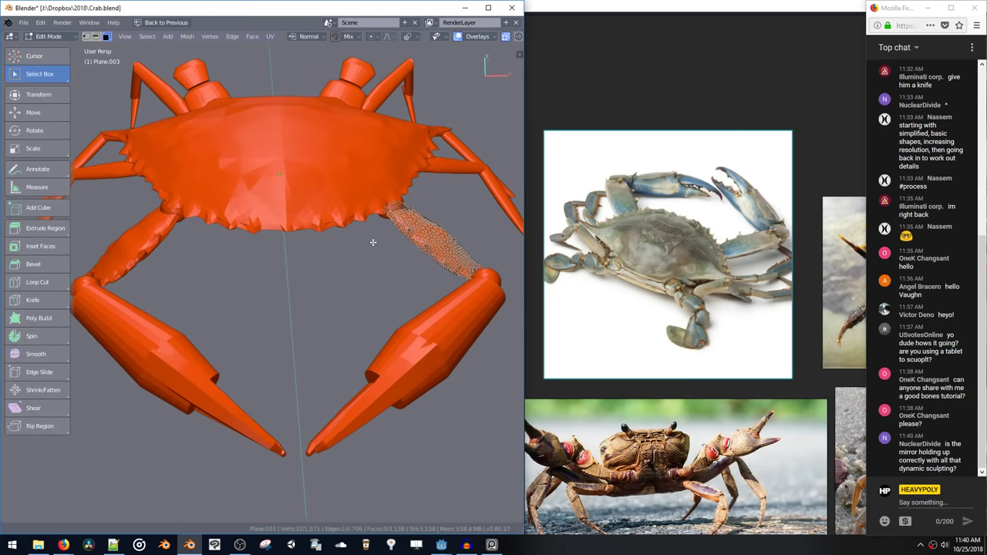
pyautogui.press('Tab')
pyautogui.moveTo(388, 294); pyautogui.dragTo(353, 237, button='middle')
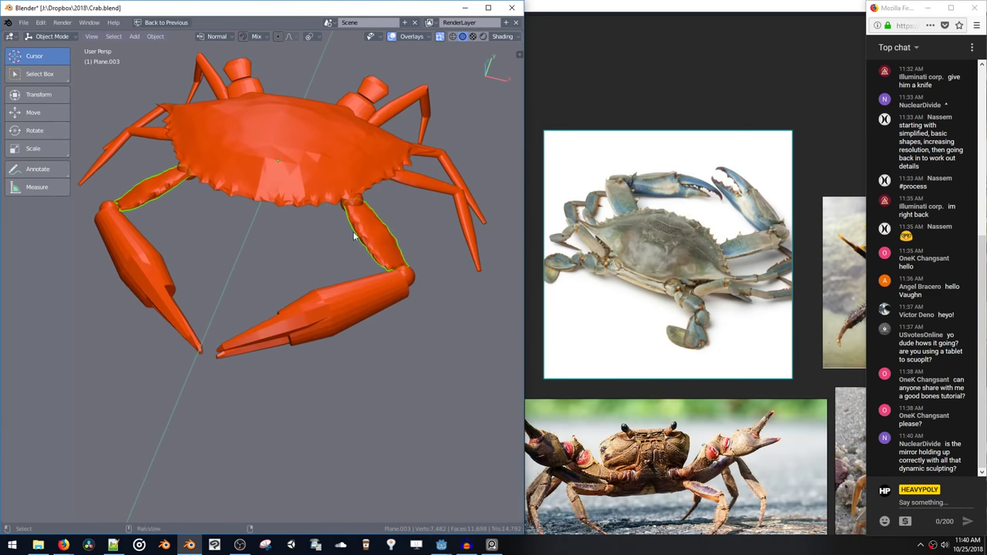
# Separate the claw's palm section from the limbs mesh into its own object and return to Object Mode
pyautogui.click(335, 259)
pyautogui.click(338, 318)
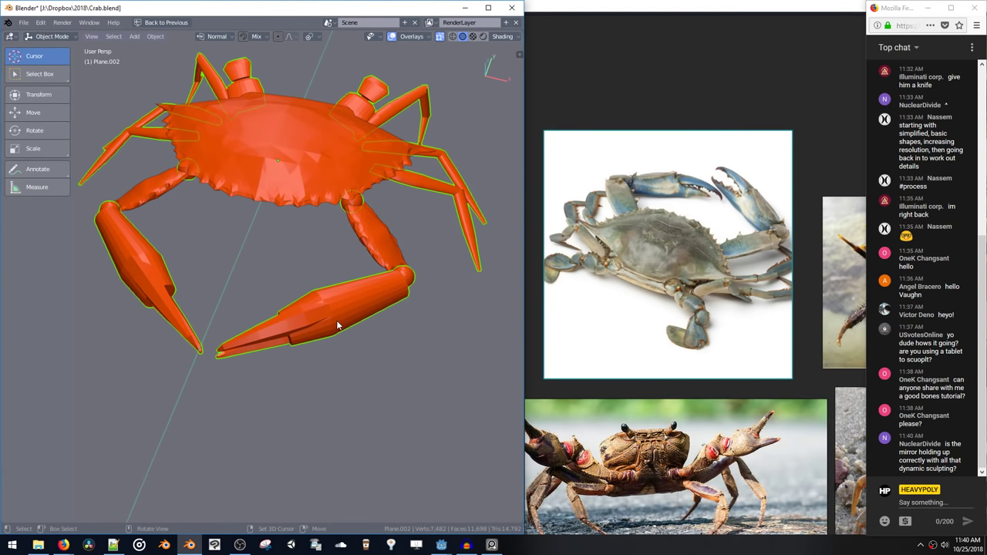
pyautogui.moveTo(336, 320); pyautogui.dragTo(343, 219, button='middle')
pyautogui.press('Tab')
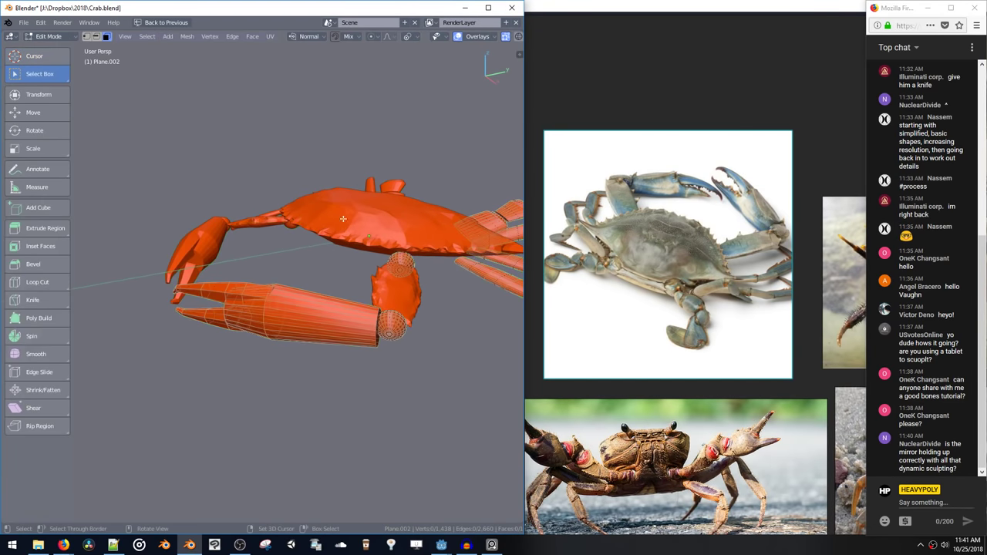
pyautogui.click(320, 322)
pyautogui.hotkey('ctrl', 'l')
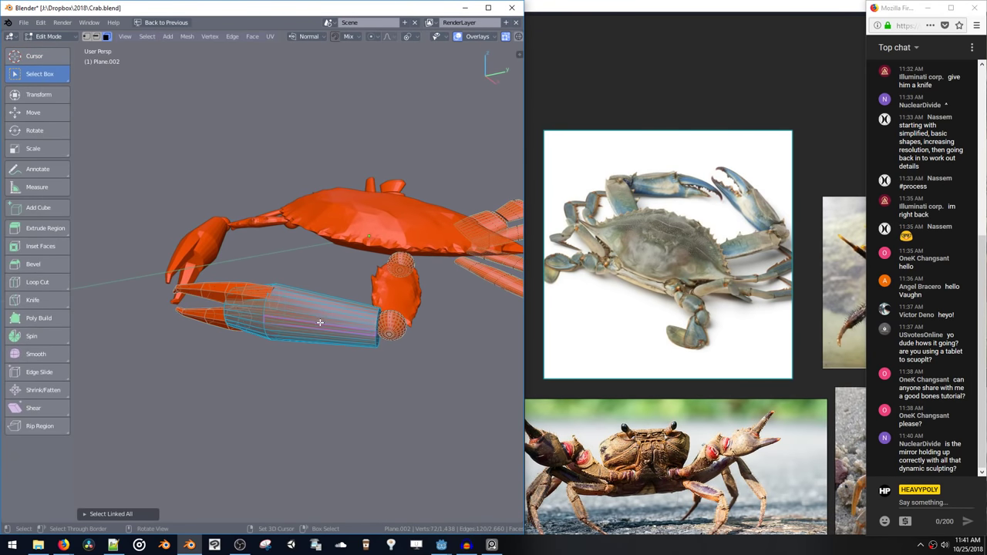
pyautogui.press('p')
pyautogui.click(335, 280)
pyautogui.moveTo(335, 280); pyautogui.dragTo(361, 263, button='middle')
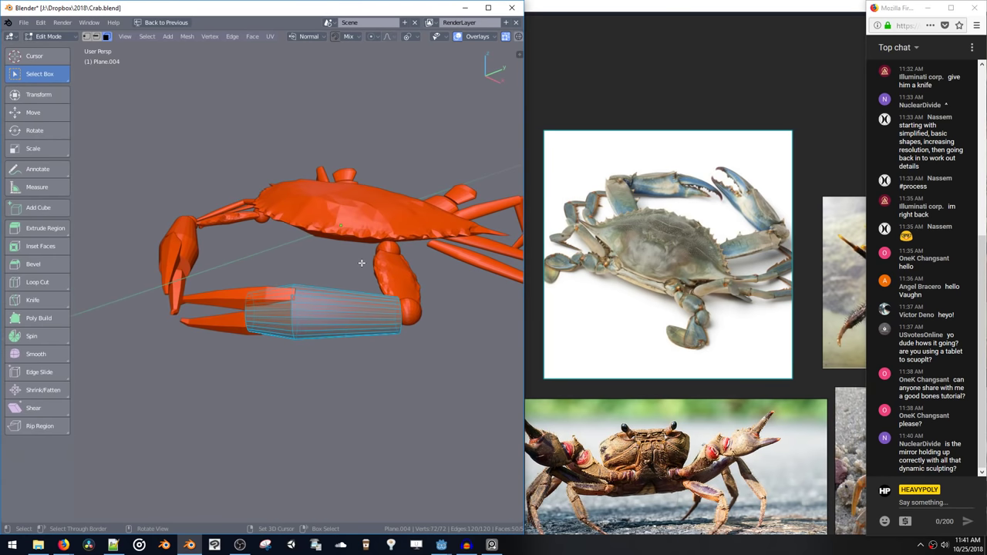
pyautogui.press('Tab')
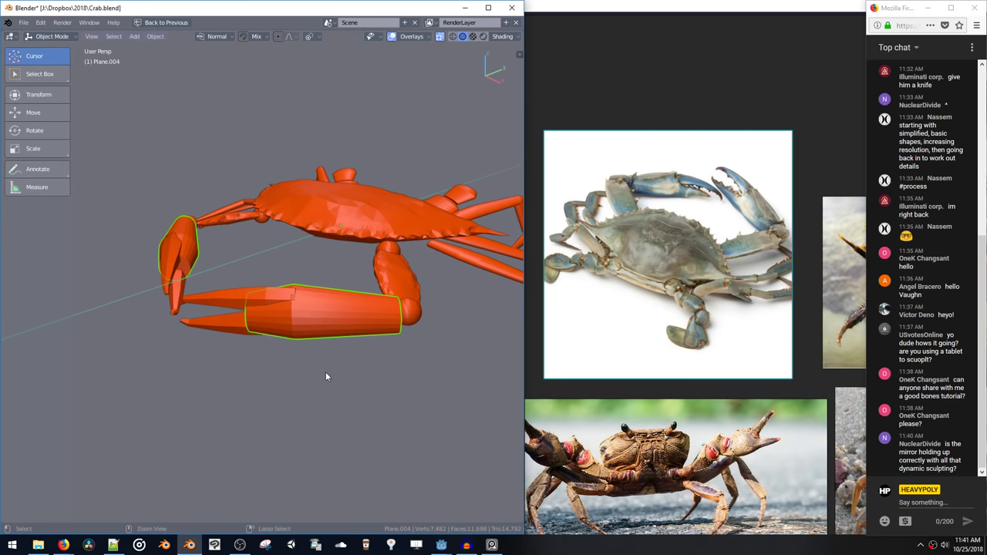
# Put the separated claw palm into Sculpt Mode and try a Snake Hook stroke across its widest part
pyautogui.hotkey('ctrl', 'Tab')
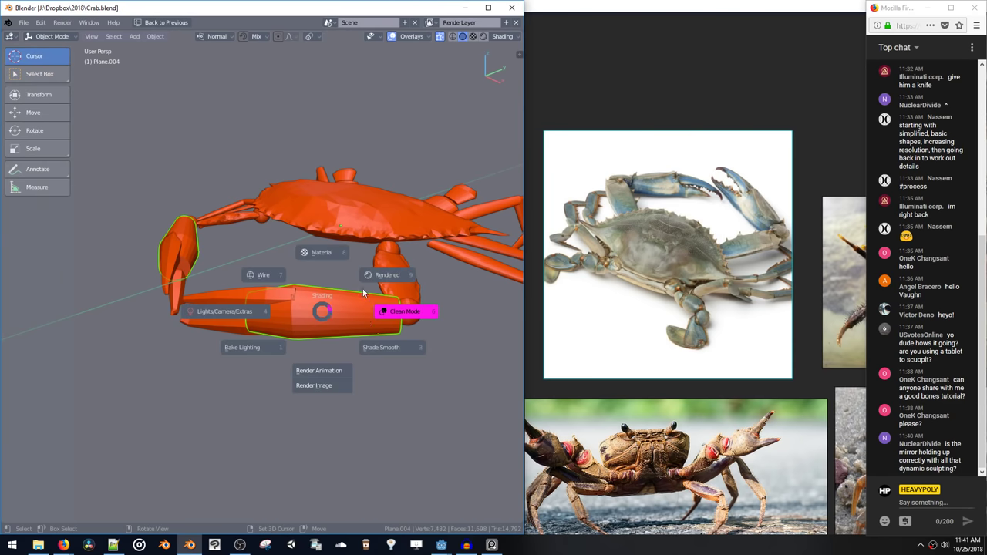
pyautogui.hotkey('ctrl', 'Tab')
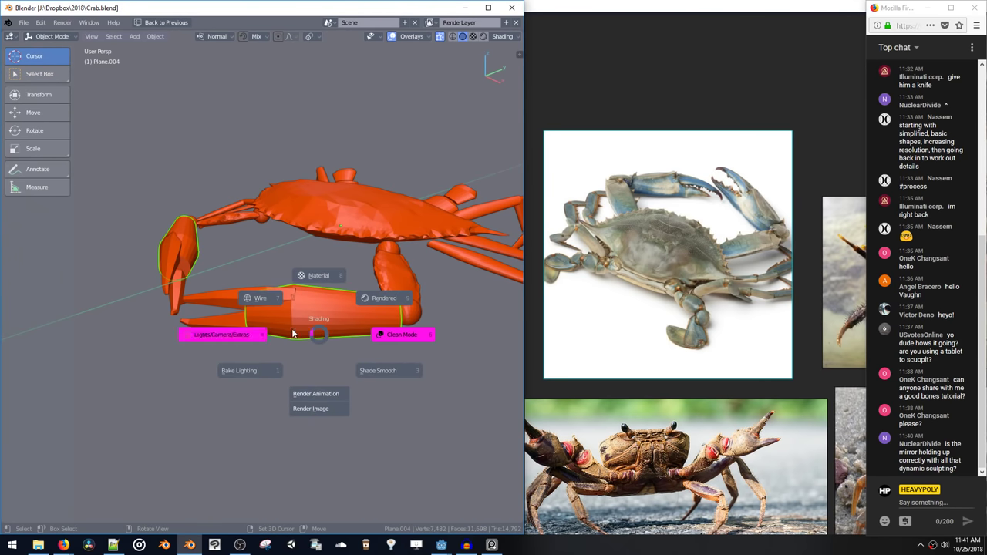
pyautogui.hotkey('ctrl', 'Tab')
pyautogui.click(386, 338)
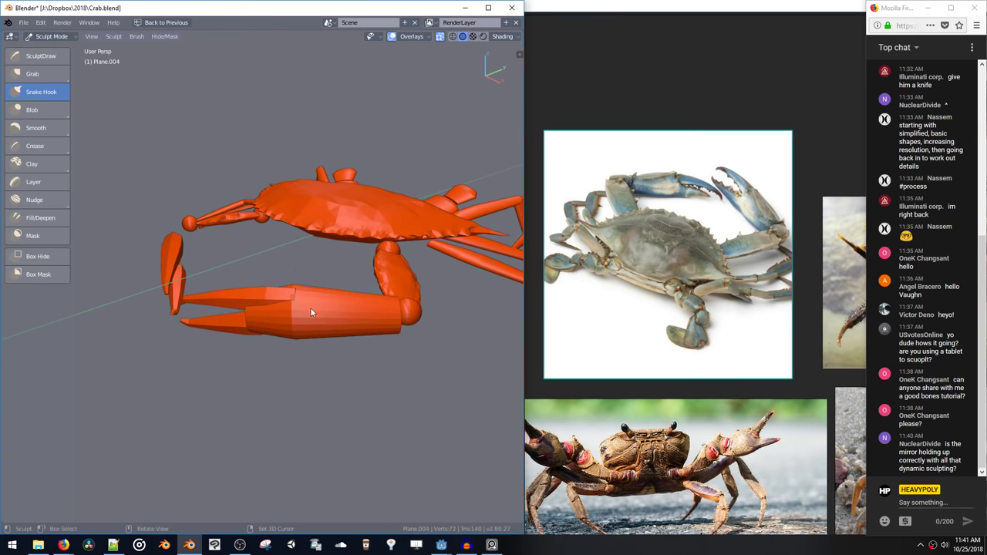
pyautogui.moveTo(304, 299); pyautogui.dragTo(295, 321)
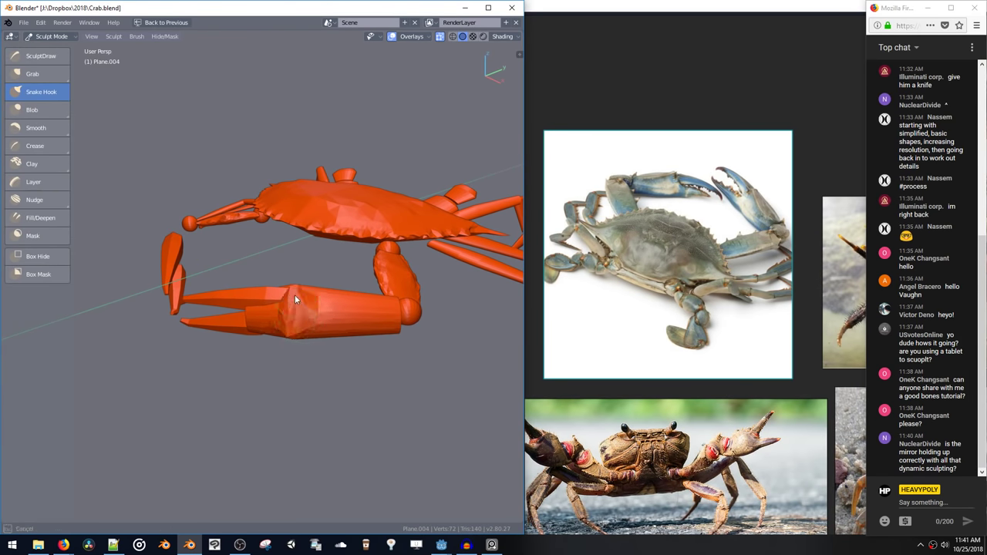
pyautogui.scroll(5, 301, 320)
pyautogui.scroll(-3, 231, 234)
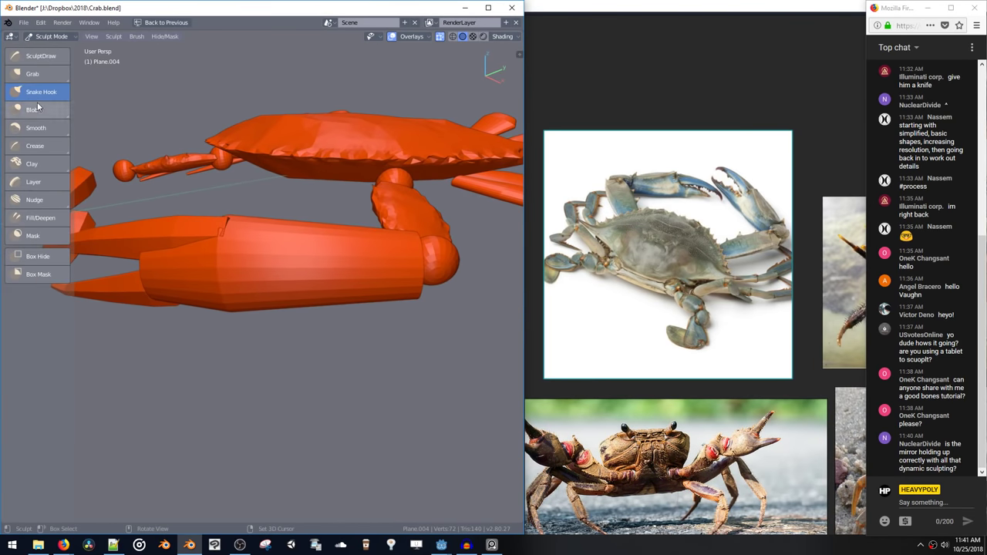
# Try SculptDraw strokes along the side of the claw palm
pyautogui.click(36, 57)
pyautogui.moveTo(229, 264)
pyautogui.mouseDown()
pyautogui.moveTo(264, 273)
pyautogui.moveTo(209, 259)
pyautogui.moveTo(270, 282)
pyautogui.mouseUp()
pyautogui.moveTo(386, 280); pyautogui.dragTo(167, 272)
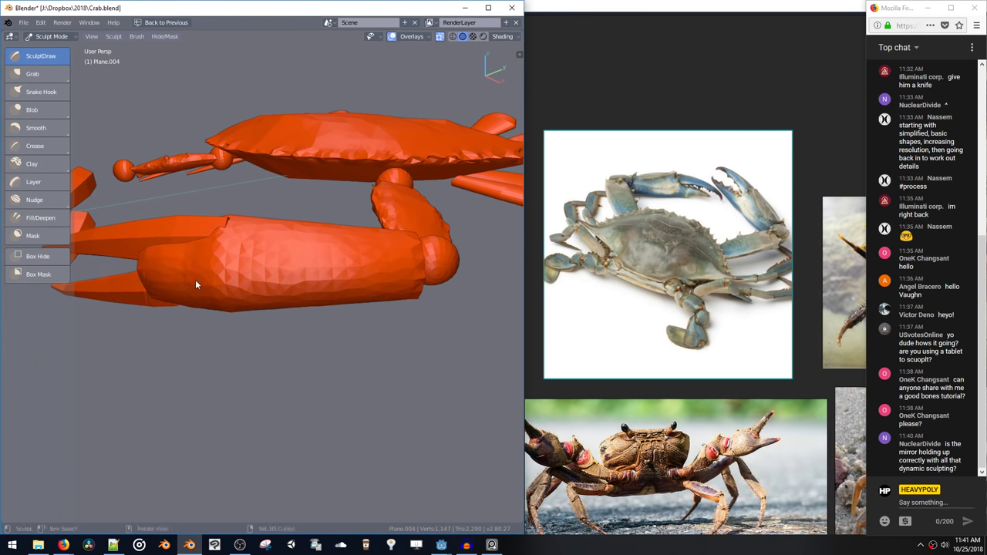
pyautogui.moveTo(195, 280)
pyautogui.mouseDown(button='middle')
pyautogui.moveTo(331, 297)
pyautogui.moveTo(350, 228)
pyautogui.moveTo(216, 201)
pyautogui.mouseUp(button='middle')
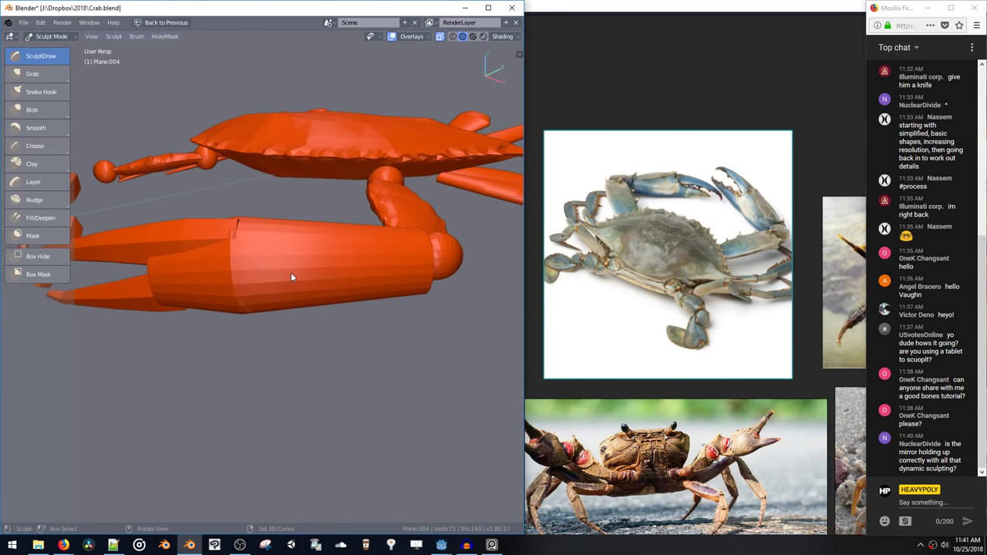
# Show the claw palm in wireframe and brush over all its sides with SculptDraw to give it an even triangle mesh
pyautogui.hotkey('ctrl', 'Tab')
pyautogui.click(240, 244)
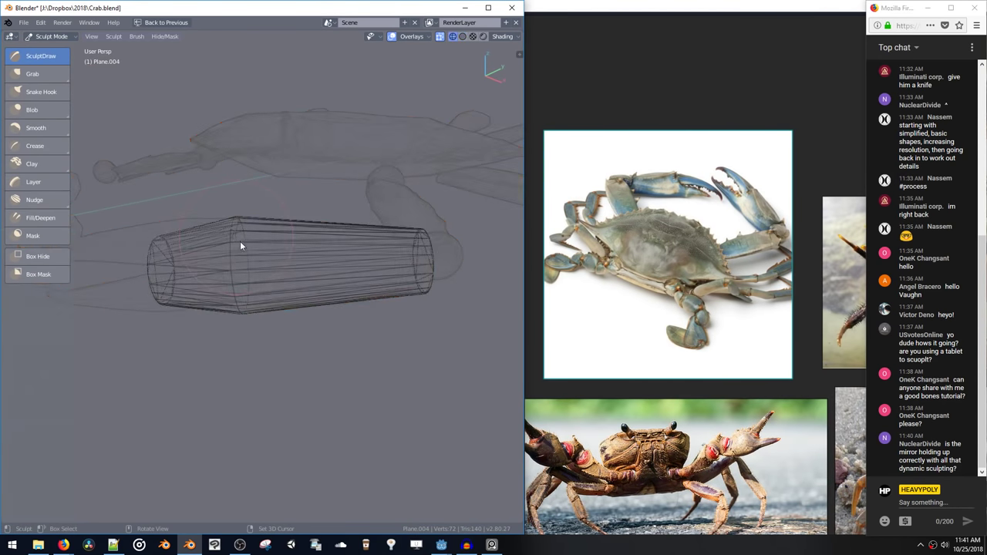
pyautogui.moveTo(340, 253); pyautogui.dragTo(244, 176, button='middle')
pyautogui.moveTo(283, 268)
pyautogui.mouseDown(button='middle')
pyautogui.moveTo(273, 235)
pyautogui.moveTo(267, 241)
pyautogui.mouseUp(button='middle')
pyautogui.moveTo(267, 241)
pyautogui.mouseDown()
pyautogui.moveTo(320, 272)
pyautogui.moveTo(230, 252)
pyautogui.mouseUp()
pyautogui.moveTo(229, 256); pyautogui.dragTo(375, 220, button='middle')
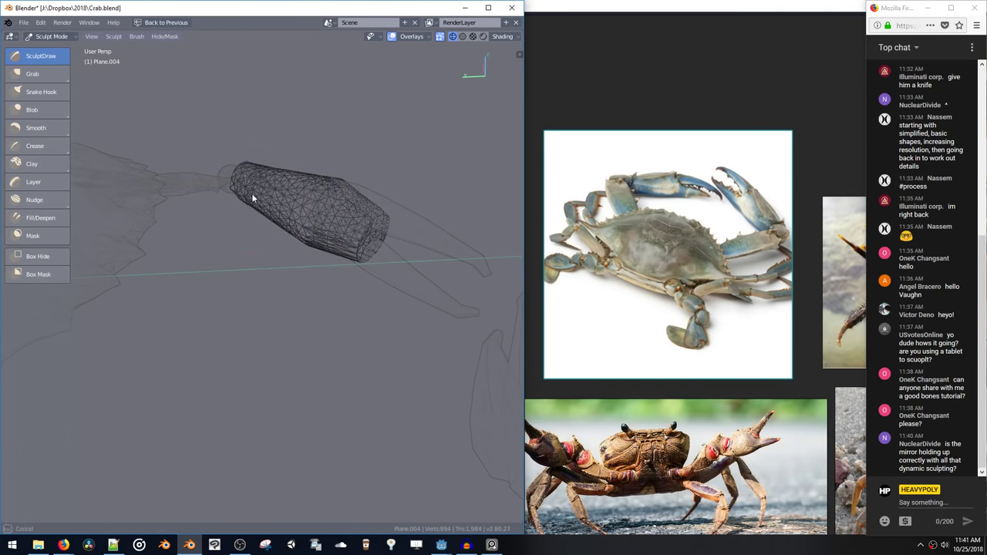
pyautogui.moveTo(308, 240); pyautogui.dragTo(256, 187, button='middle')
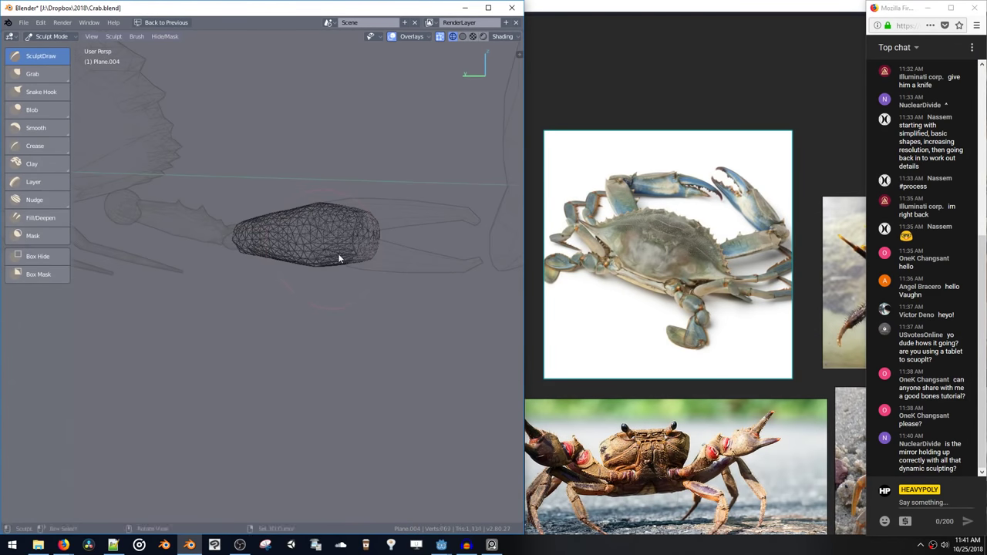
pyautogui.moveTo(368, 253)
pyautogui.mouseDown(button='middle')
pyautogui.moveTo(304, 204)
pyautogui.moveTo(367, 260)
pyautogui.mouseUp(button='middle')
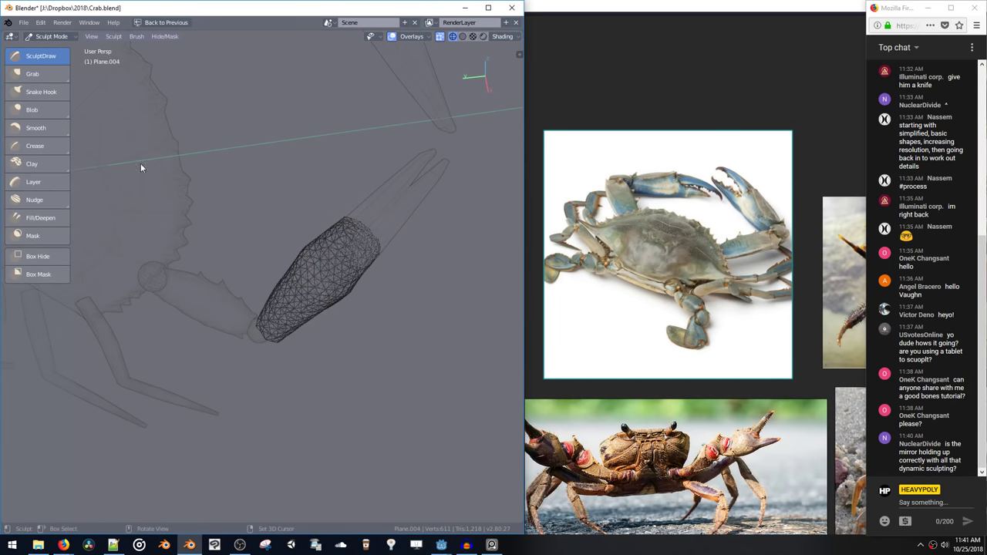
pyautogui.moveTo(383, 218); pyautogui.dragTo(316, 184, button='middle')
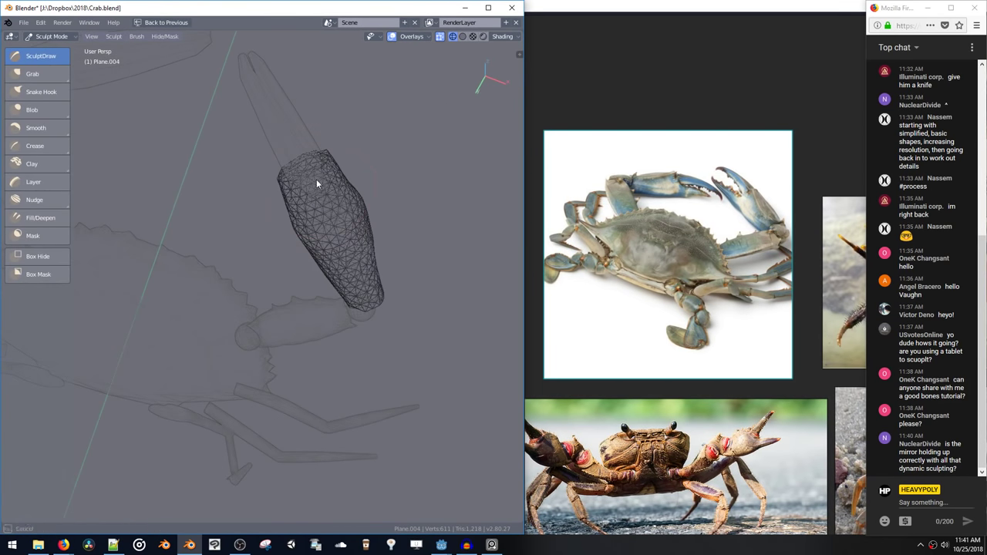
pyautogui.moveTo(344, 214); pyautogui.dragTo(323, 328, button='middle')
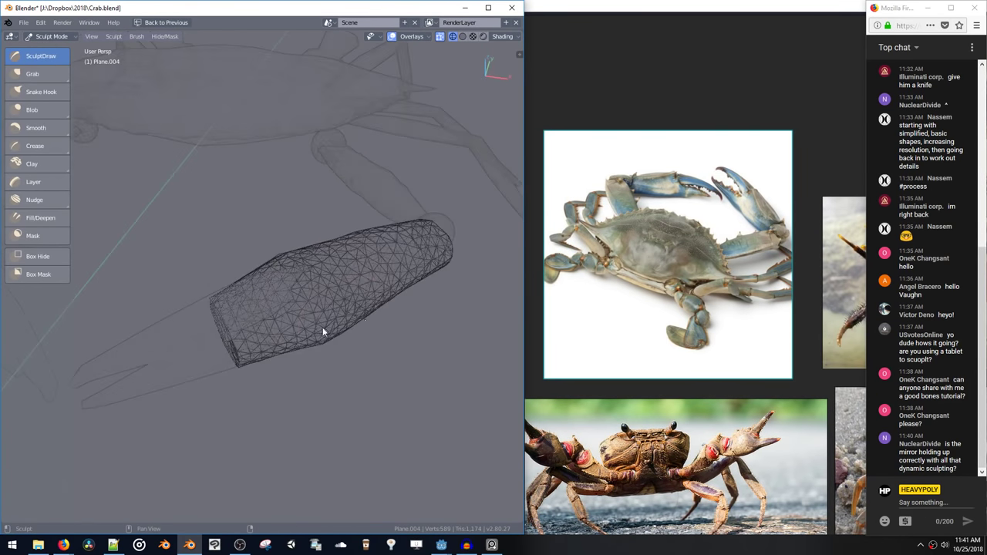
pyautogui.moveTo(323, 275); pyautogui.dragTo(348, 260, button='middle')
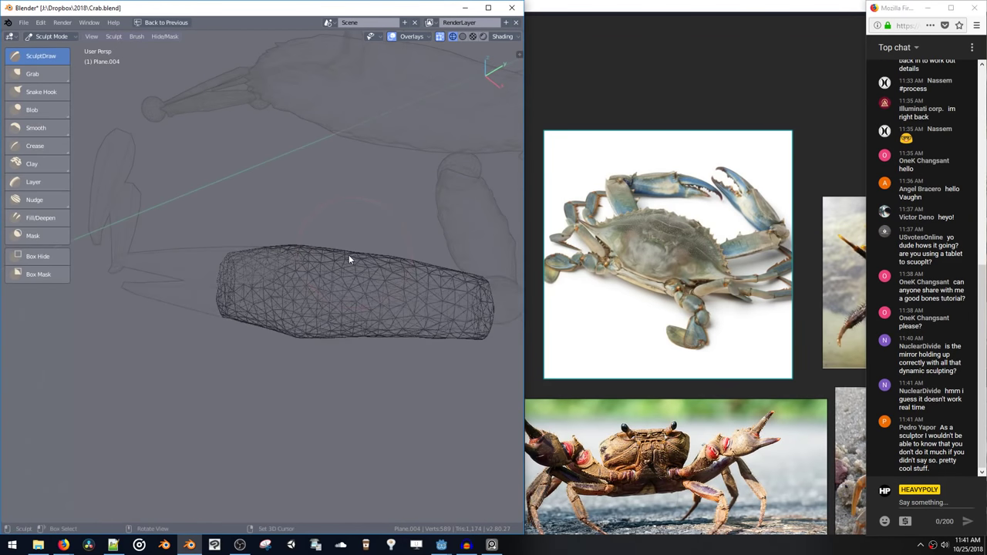
# Return the viewport to solid shading and build up the claw palm around the base of the fingers with SculptDraw
pyautogui.press('`')
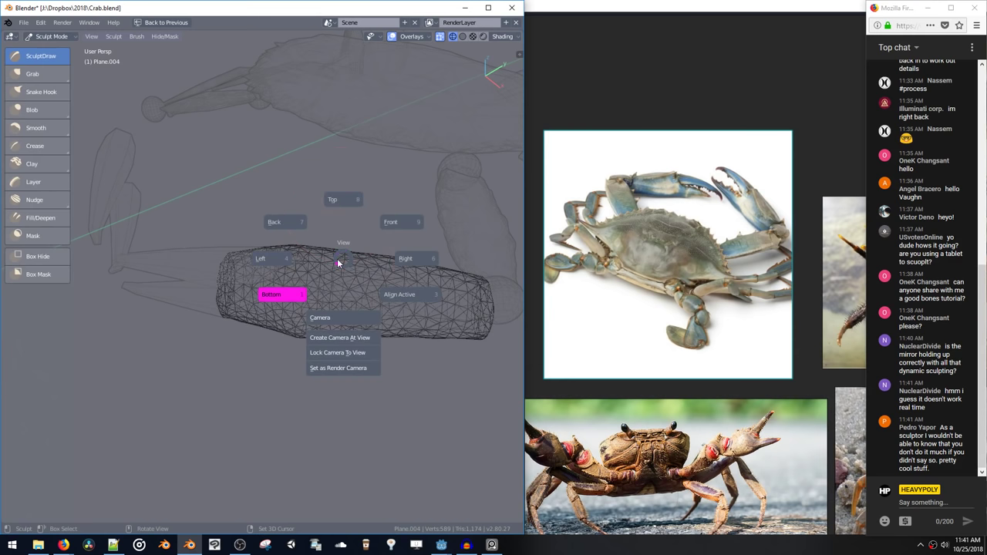
pyautogui.press('Escape')
pyautogui.press('z')
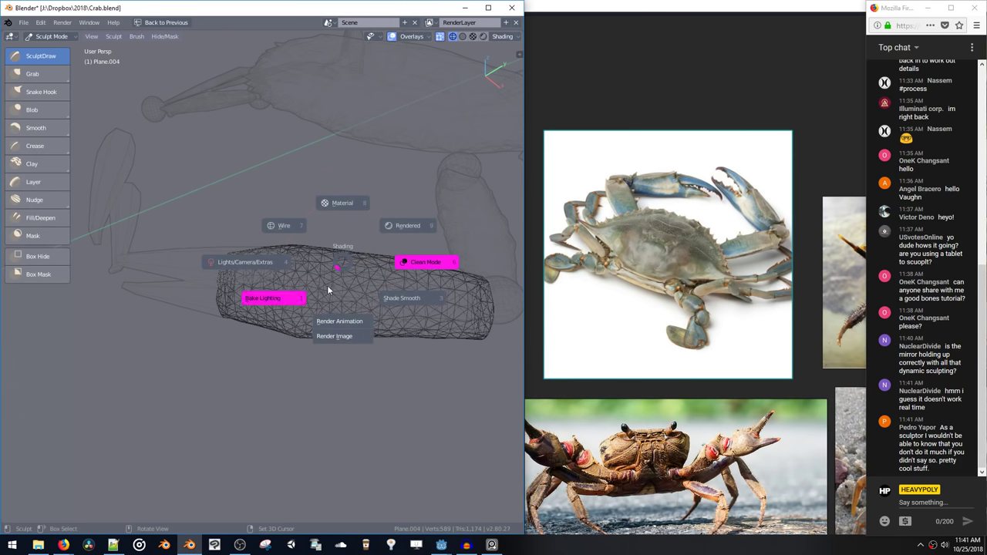
pyautogui.click(298, 223)
pyautogui.moveTo(298, 223); pyautogui.dragTo(330, 239, button='middle')
pyautogui.moveTo(318, 246); pyautogui.dragTo(307, 279)
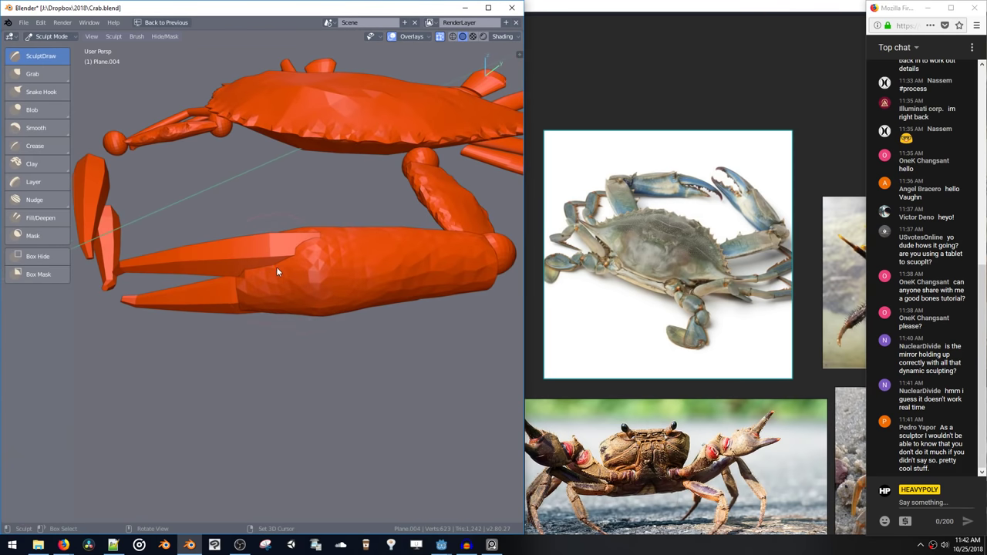
pyautogui.moveTo(284, 253); pyautogui.dragTo(286, 230, button='middle')
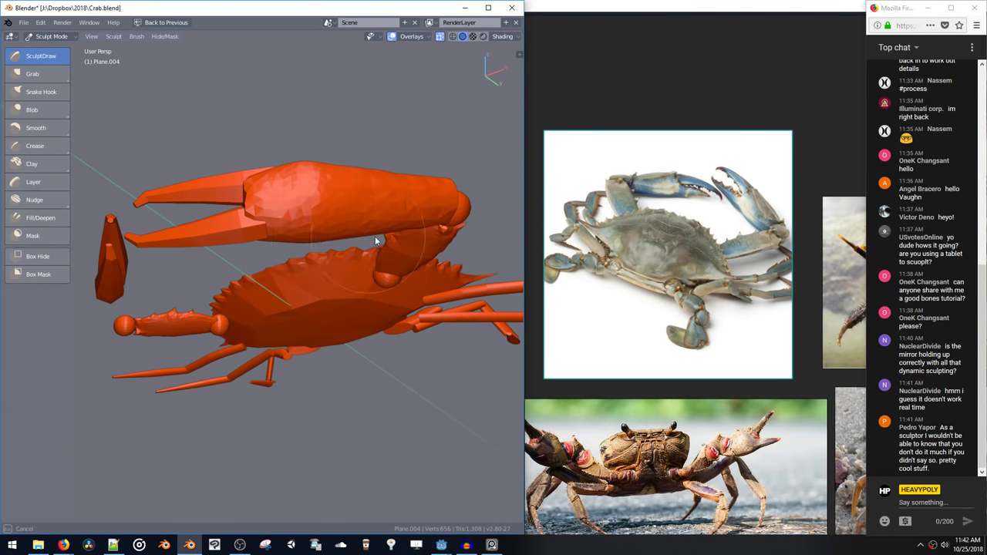
# Smooth the claw palm's elbow end round, pull it against the ball joint with the Grab brush, and return to Object Mode
pyautogui.moveTo(366, 183); pyautogui.dragTo(313, 280, button='middle')
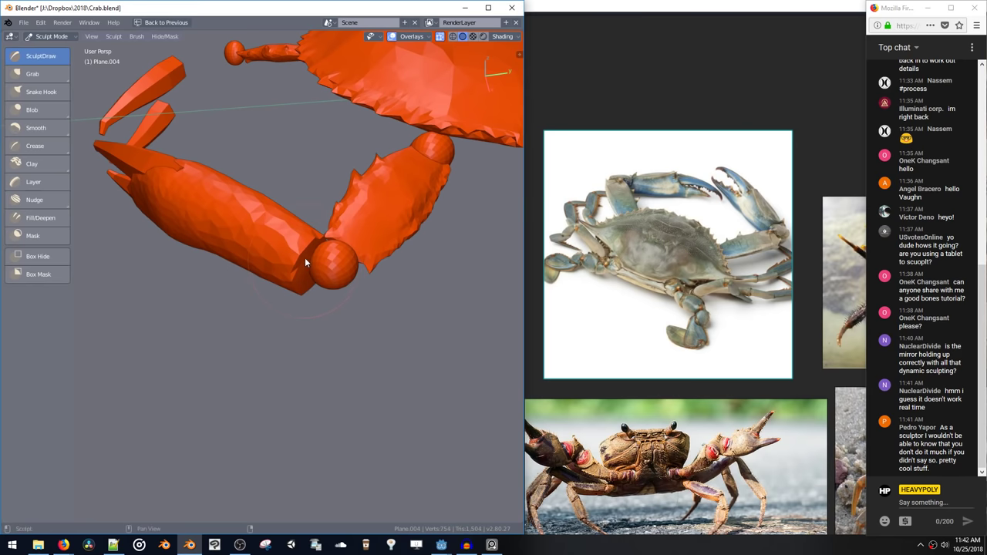
pyautogui.moveTo(305, 260)
pyautogui.keyDown('shift'); pyautogui.mouseDown()
pyautogui.moveTo(289, 272)
pyautogui.moveTo(301, 278)
pyautogui.moveTo(311, 258)
pyautogui.mouseUp(); pyautogui.keyUp('shift')
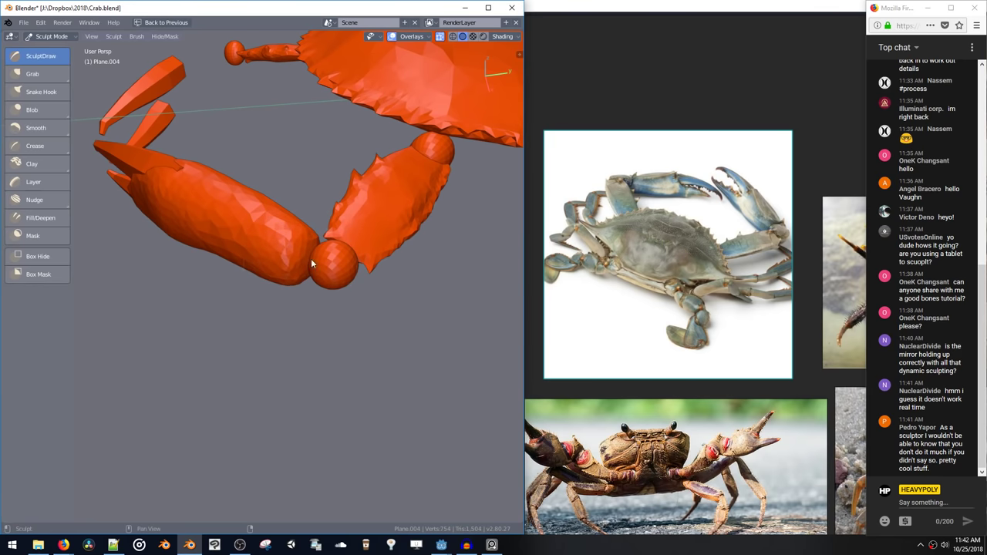
pyautogui.click(28, 74)
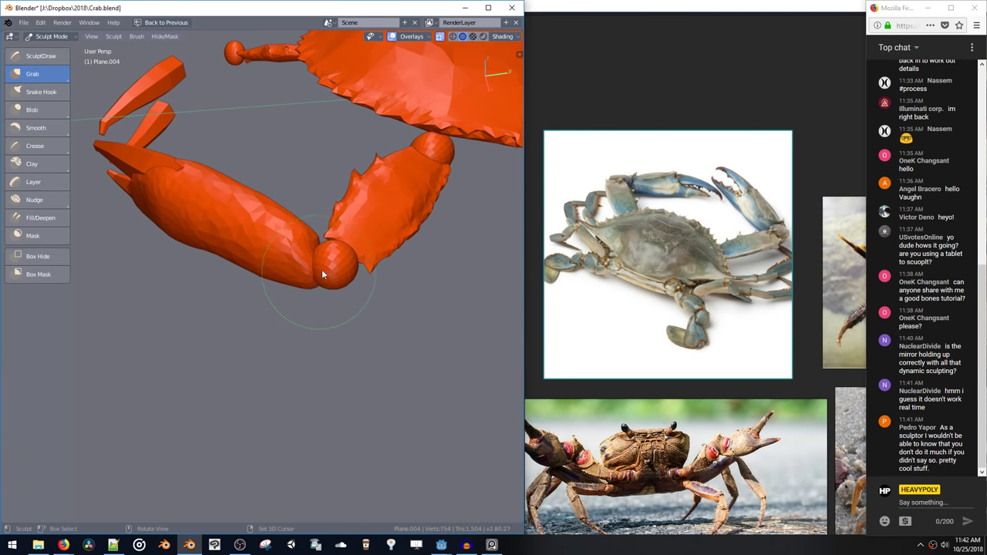
pyautogui.moveTo(322, 274)
pyautogui.mouseDown(button='middle')
pyautogui.moveTo(306, 307)
pyautogui.moveTo(291, 217)
pyautogui.moveTo(311, 209)
pyautogui.moveTo(296, 196)
pyautogui.moveTo(263, 239)
pyautogui.moveTo(266, 269)
pyautogui.moveTo(253, 291)
pyautogui.moveTo(310, 260)
pyautogui.moveTo(330, 208)
pyautogui.moveTo(300, 202)
pyautogui.moveTo(379, 226)
pyautogui.moveTo(306, 226)
pyautogui.moveTo(315, 261)
pyautogui.moveTo(359, 267)
pyautogui.moveTo(307, 196)
pyautogui.moveTo(289, 234)
pyautogui.moveTo(297, 184)
pyautogui.moveTo(321, 190)
pyautogui.mouseUp(button='middle')
pyautogui.hotkey('ctrl', 'Tab')
pyautogui.moveTo(293, 253); pyautogui.dragTo(280, 258, button='middle')
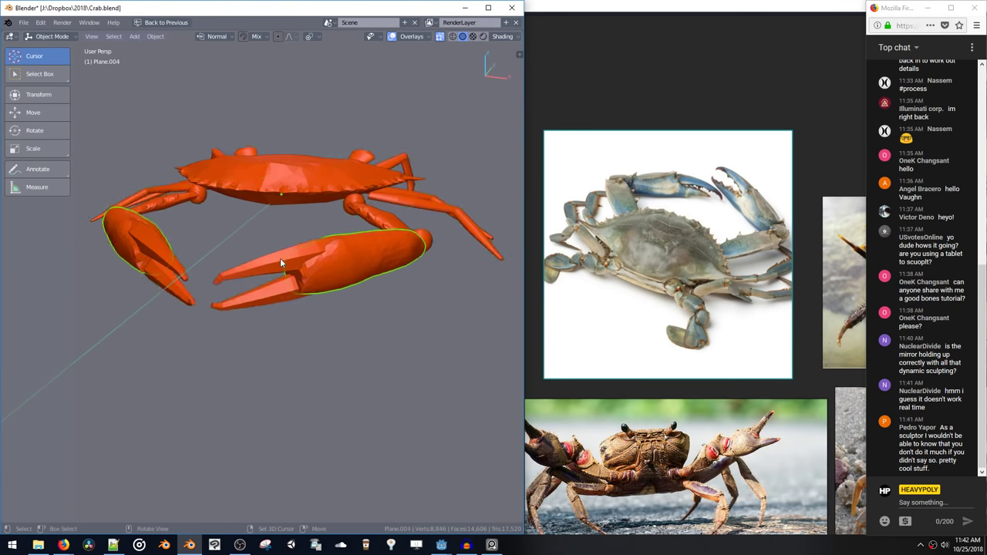
# Separate the claw's upper finger from the limbs mesh into its own object and return to Object Mode
pyautogui.click(280, 257)
pyautogui.press('Tab')
pyautogui.hotkey('ctrl', 'l')
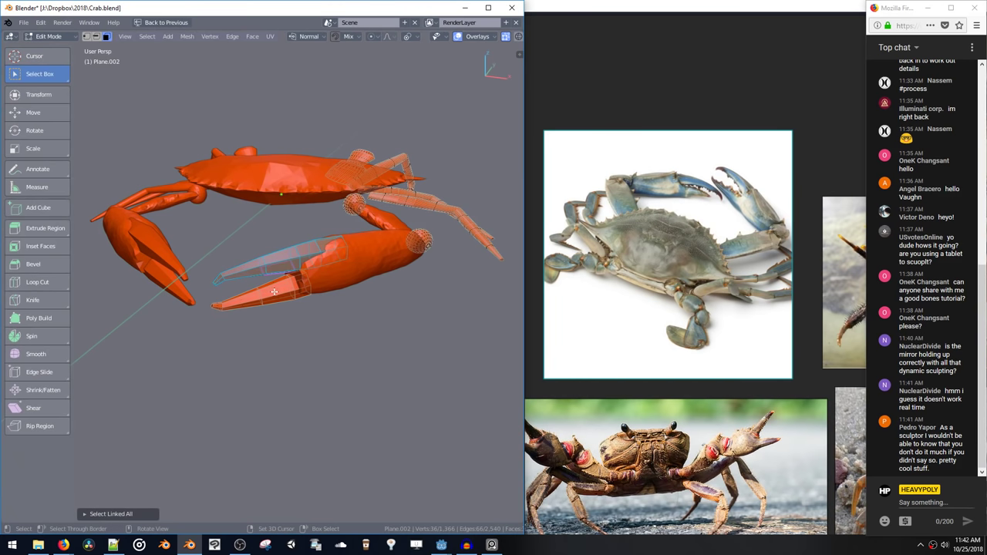
pyautogui.press('p')
pyautogui.moveTo(274, 298); pyautogui.dragTo(299, 275, button='middle')
pyautogui.press('Tab')
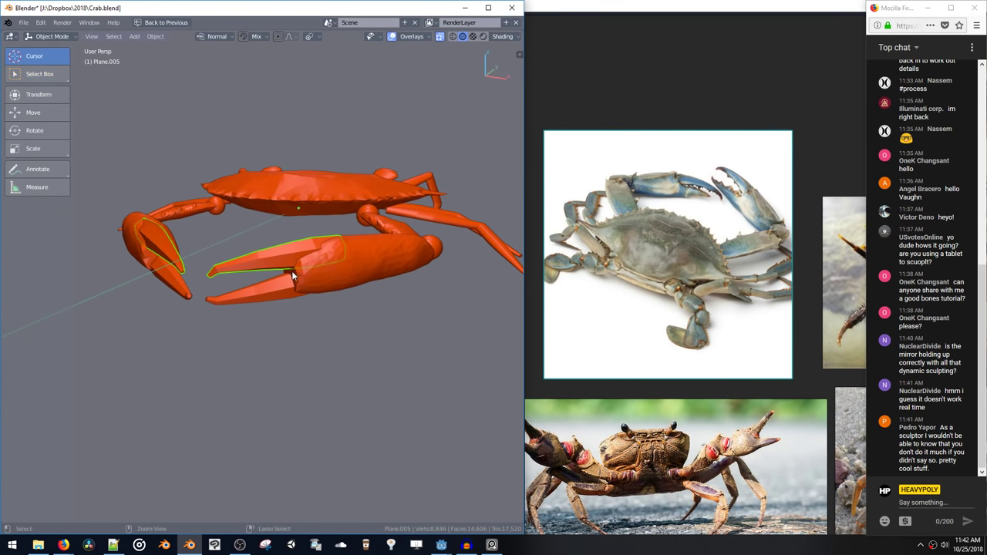
# Switch the claw's upper finger to Sculpt Mode and shape it along its length with SculptDraw into a faceted organic form
pyautogui.hotkey('ctrl', 'Tab')
pyautogui.click(350, 272)
pyautogui.moveTo(319, 246)
pyautogui.keyDown('ctrl'); pyautogui.mouseDown(button='middle')
pyautogui.moveTo(355, 239)
pyautogui.moveTo(358, 259)
pyautogui.moveTo(315, 250)
pyautogui.mouseUp(button='middle'); pyautogui.keyUp('ctrl')
pyautogui.moveTo(314, 250); pyautogui.dragTo(308, 251)
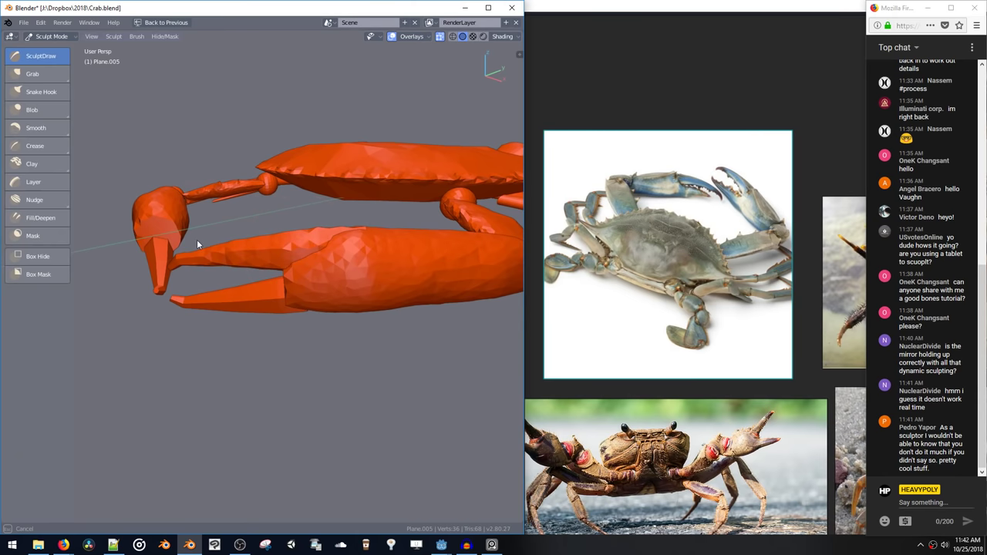
pyautogui.moveTo(213, 245); pyautogui.dragTo(222, 250, button='middle')
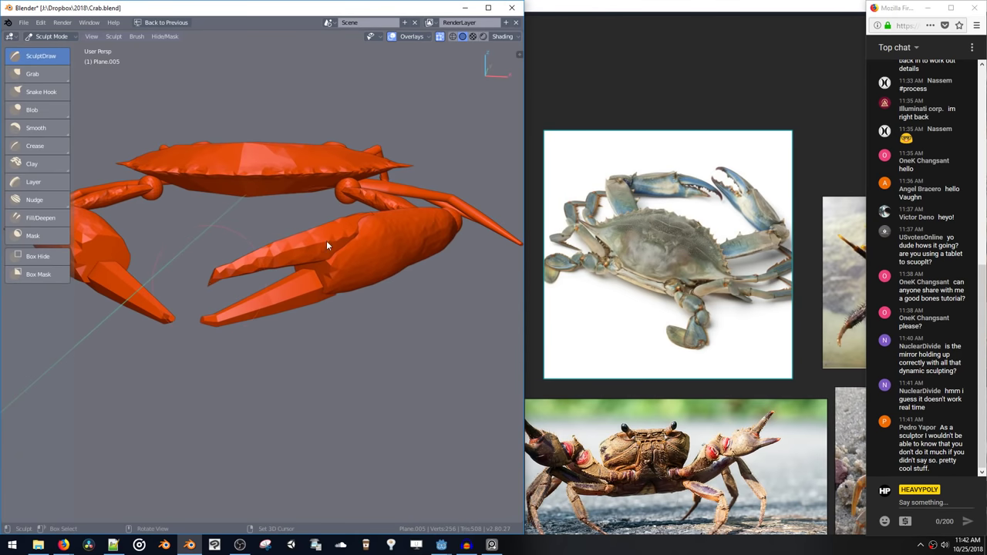
pyautogui.moveTo(326, 245)
pyautogui.mouseDown(button='middle')
pyautogui.moveTo(282, 264)
pyautogui.moveTo(191, 260)
pyautogui.moveTo(198, 291)
pyautogui.moveTo(264, 289)
pyautogui.moveTo(311, 269)
pyautogui.moveTo(307, 260)
pyautogui.moveTo(279, 298)
pyautogui.moveTo(313, 279)
pyautogui.moveTo(261, 314)
pyautogui.moveTo(282, 267)
pyautogui.moveTo(338, 294)
pyautogui.moveTo(297, 291)
pyautogui.moveTo(290, 301)
pyautogui.mouseUp(button='middle')
pyautogui.press('Tab')
pyautogui.click(288, 307)
pyautogui.press('Tab')
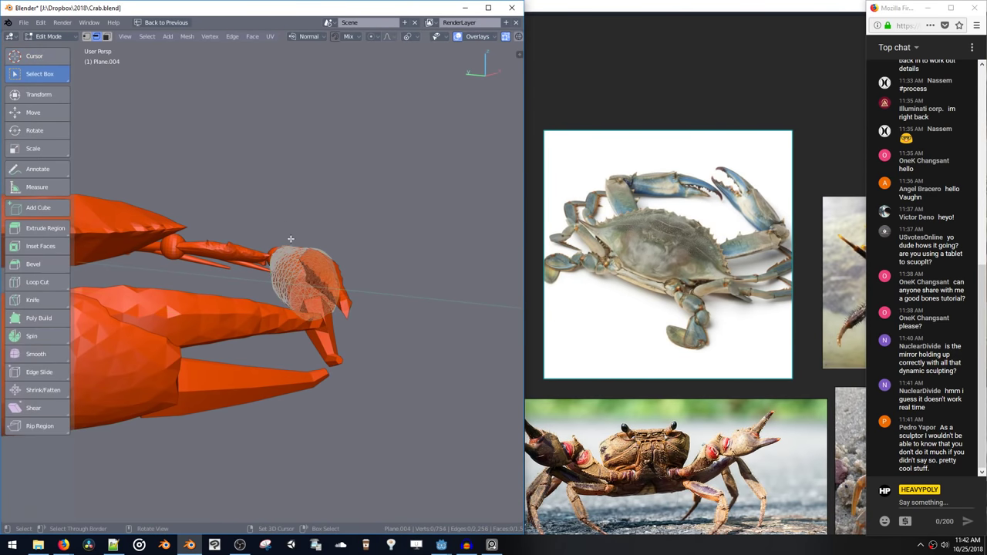
pyautogui.moveTo(291, 239); pyautogui.dragTo(233, 274, button='middle')
pyautogui.press('Tab')
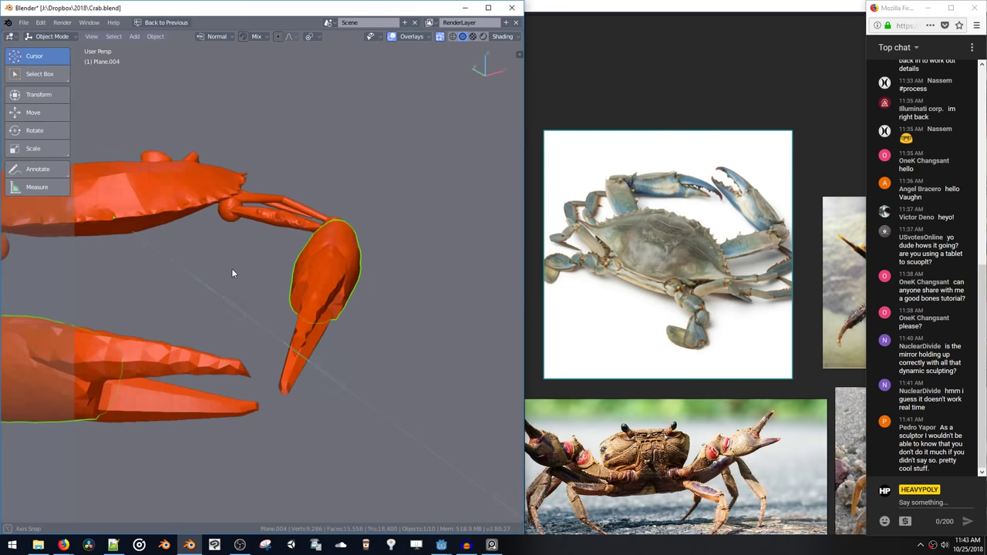
pyautogui.hotkey('ctrl', 'Tab')
pyautogui.click(311, 271)
pyautogui.moveTo(312, 272)
pyautogui.mouseDown(button='middle')
pyautogui.moveTo(284, 277)
pyautogui.moveTo(333, 297)
pyautogui.mouseUp(button='middle')
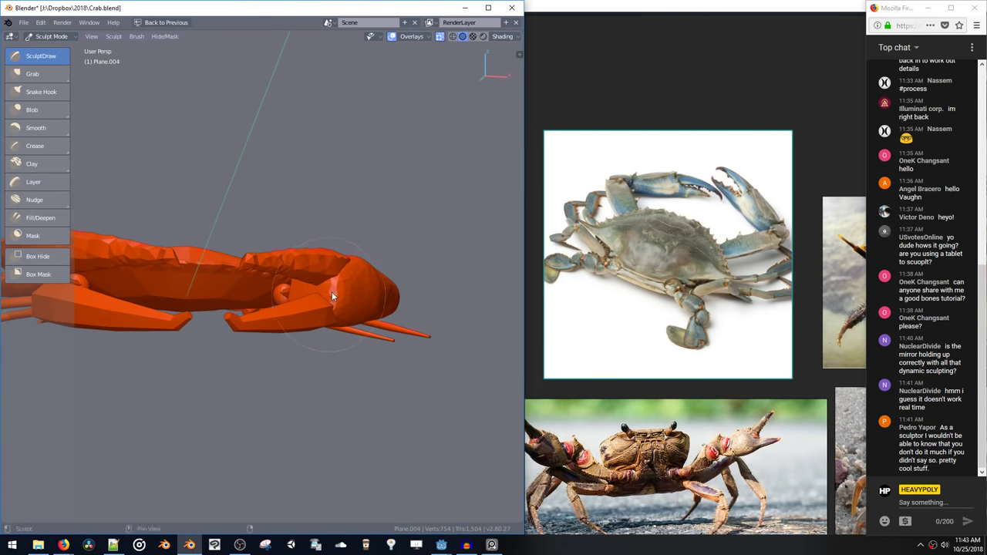
pyautogui.moveTo(321, 296)
pyautogui.mouseDown(button='middle')
pyautogui.moveTo(336, 290)
pyautogui.moveTo(316, 300)
pyautogui.moveTo(284, 281)
pyautogui.moveTo(279, 289)
pyautogui.moveTo(216, 260)
pyautogui.moveTo(224, 253)
pyautogui.moveTo(210, 280)
pyautogui.moveTo(232, 325)
pyautogui.moveTo(266, 291)
pyautogui.moveTo(251, 308)
pyautogui.moveTo(281, 352)
pyautogui.moveTo(324, 288)
pyautogui.moveTo(355, 273)
pyautogui.moveTo(329, 328)
pyautogui.moveTo(334, 305)
pyautogui.moveTo(321, 279)
pyautogui.moveTo(320, 291)
pyautogui.mouseUp(button='middle')
# Separate the claw's lower finger from the limbs mesh into its own object and return to Object Mode
pyautogui.press('Tab')
pyautogui.click(329, 327)
pyautogui.press('Tab')
pyautogui.scroll(4, 333, 304)
pyautogui.hotkey('ctrl', 'l')
pyautogui.press('p')
pyautogui.click(301, 305)
pyautogui.press('Tab')
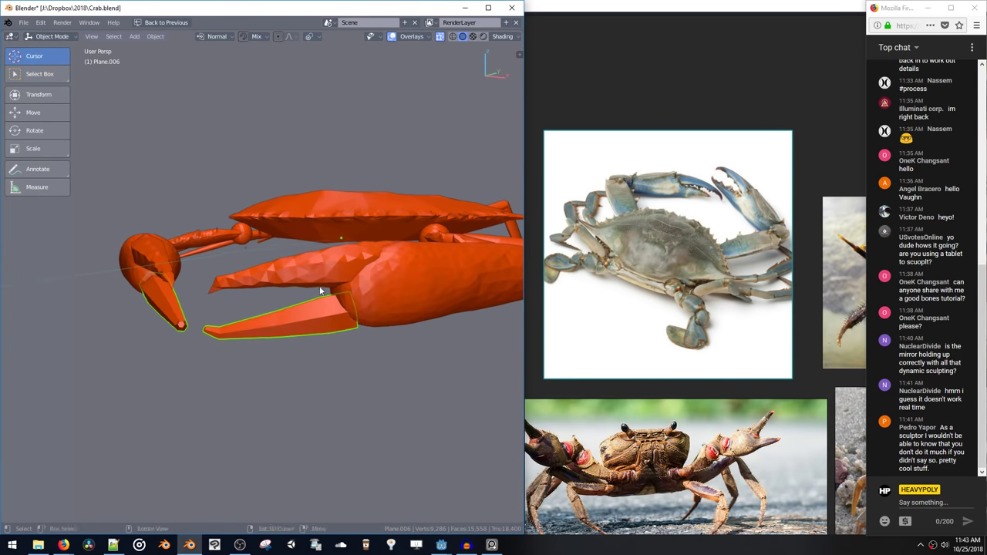
# Sculpt the claw's lower finger from all sides with SculptDraw into a rounded form tapering to a pointed tip
pyautogui.hotkey('ctrl', 'Tab')
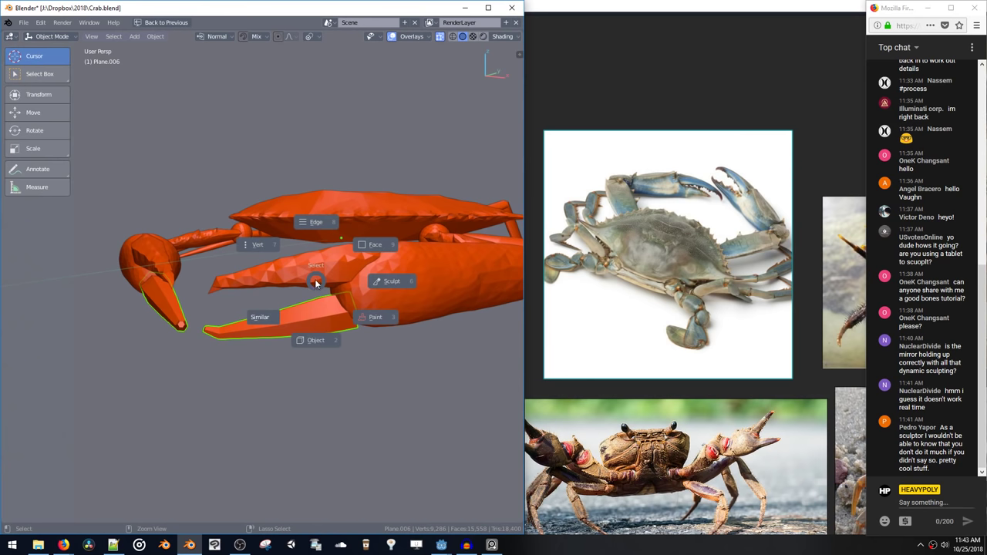
pyautogui.click(317, 340)
pyautogui.press('space')
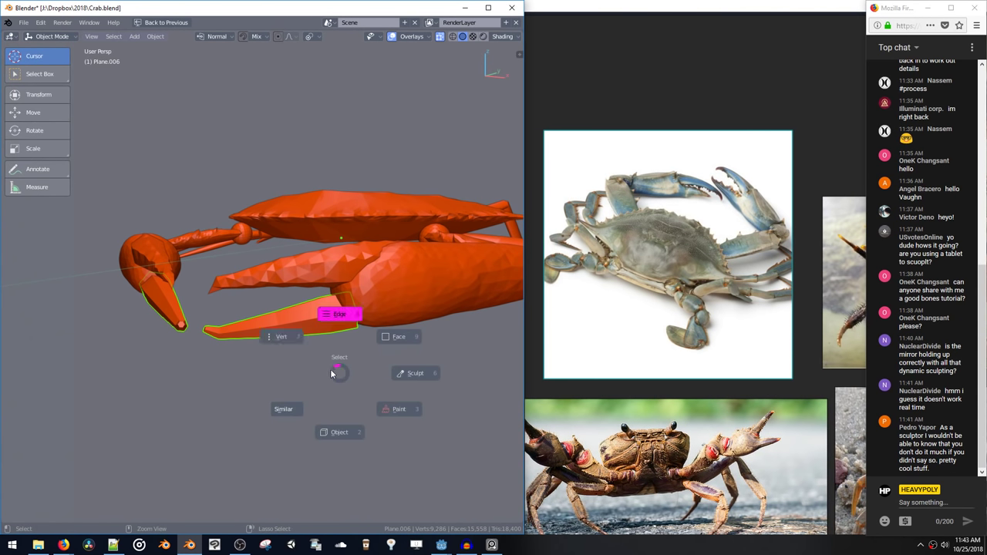
pyautogui.click(413, 374)
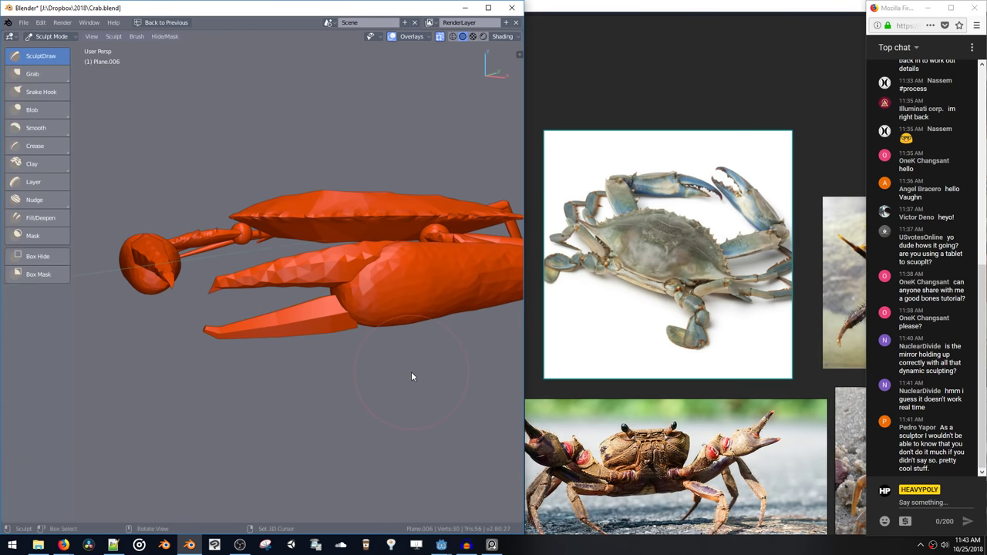
pyautogui.moveTo(397, 335)
pyautogui.mouseDown(button='middle')
pyautogui.moveTo(339, 274)
pyautogui.moveTo(352, 278)
pyautogui.mouseUp(button='middle')
pyautogui.moveTo(352, 277); pyautogui.dragTo(383, 261)
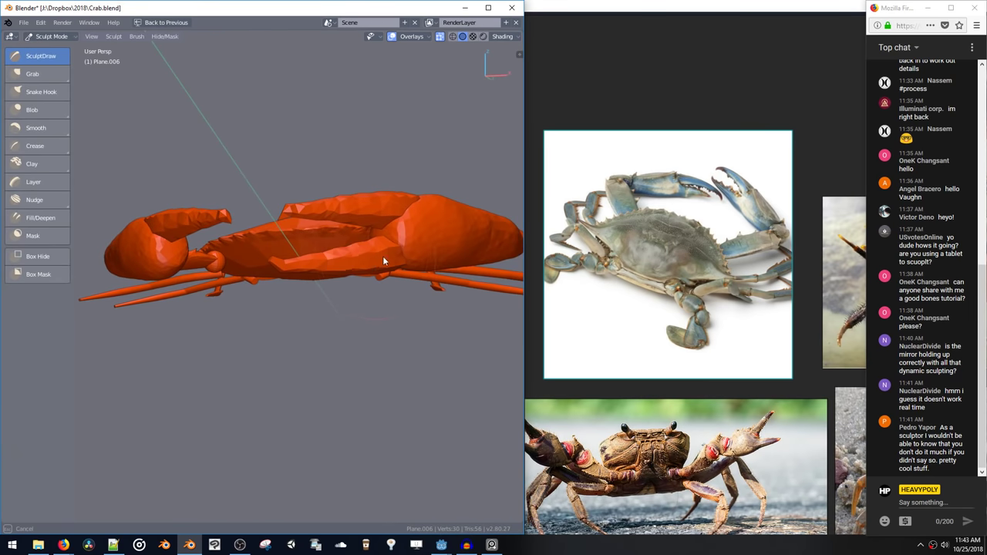
pyautogui.moveTo(295, 261); pyautogui.dragTo(297, 261)
pyautogui.hotkey('ctrl', 'z')
pyautogui.moveTo(334, 258)
pyautogui.mouseDown(button='middle')
pyautogui.moveTo(333, 245)
pyautogui.moveTo(299, 248)
pyautogui.moveTo(316, 208)
pyautogui.moveTo(177, 183)
pyautogui.moveTo(288, 201)
pyautogui.moveTo(206, 201)
pyautogui.moveTo(300, 202)
pyautogui.moveTo(304, 239)
pyautogui.moveTo(363, 265)
pyautogui.moveTo(388, 259)
pyautogui.mouseUp(button='middle')
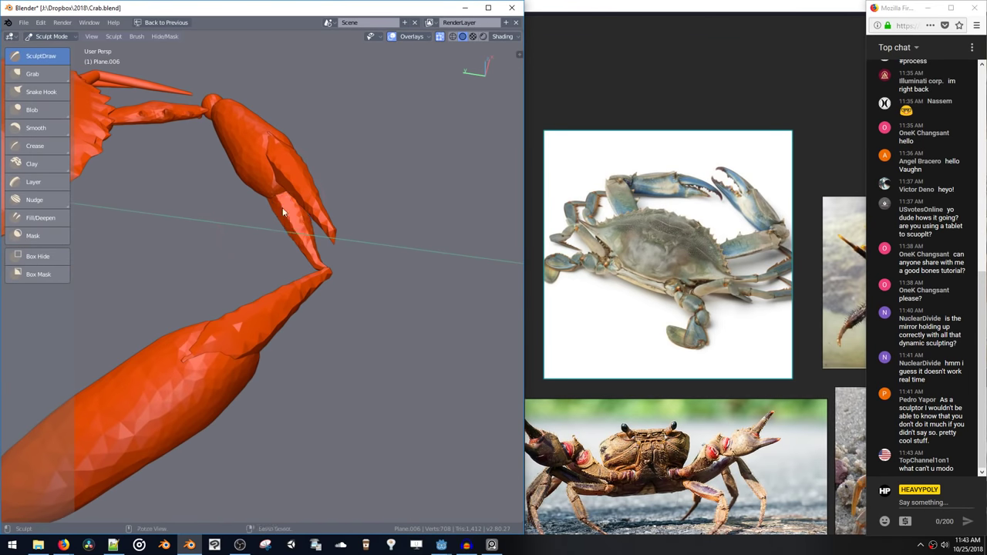
pyautogui.keyDown('ctrl'); pyautogui.moveTo(270, 202); pyautogui.dragTo(236, 247, button='middle'); pyautogui.keyUp('ctrl')
pyautogui.moveTo(236, 247)
pyautogui.keyDown('ctrl'); pyautogui.mouseDown(button='middle')
pyautogui.moveTo(277, 375)
pyautogui.moveTo(222, 368)
pyautogui.mouseUp(button='middle'); pyautogui.keyUp('ctrl')
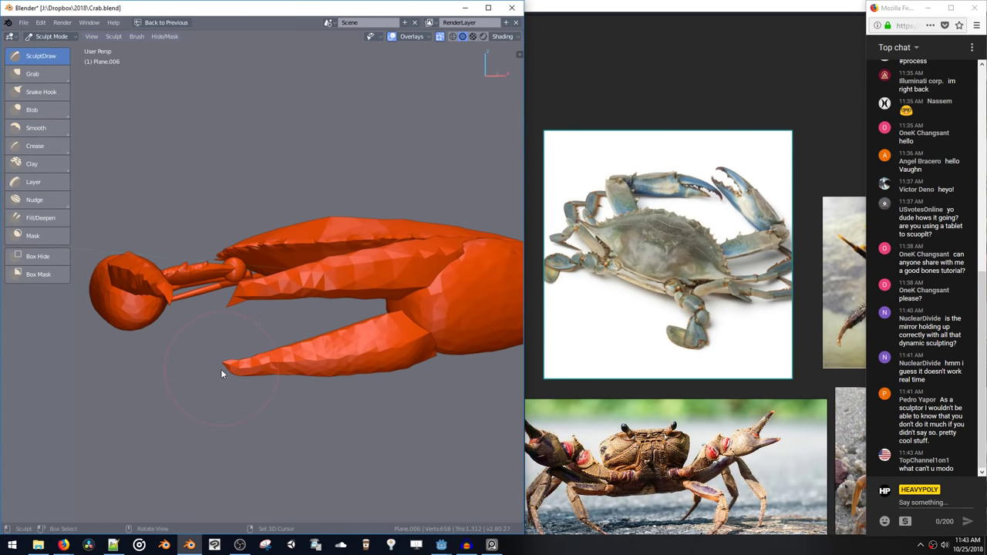
pyautogui.moveTo(308, 334)
pyautogui.mouseDown(button='middle')
pyautogui.moveTo(344, 300)
pyautogui.moveTo(393, 331)
pyautogui.moveTo(307, 332)
pyautogui.moveTo(321, 288)
pyautogui.moveTo(322, 196)
pyautogui.mouseUp(button='middle')
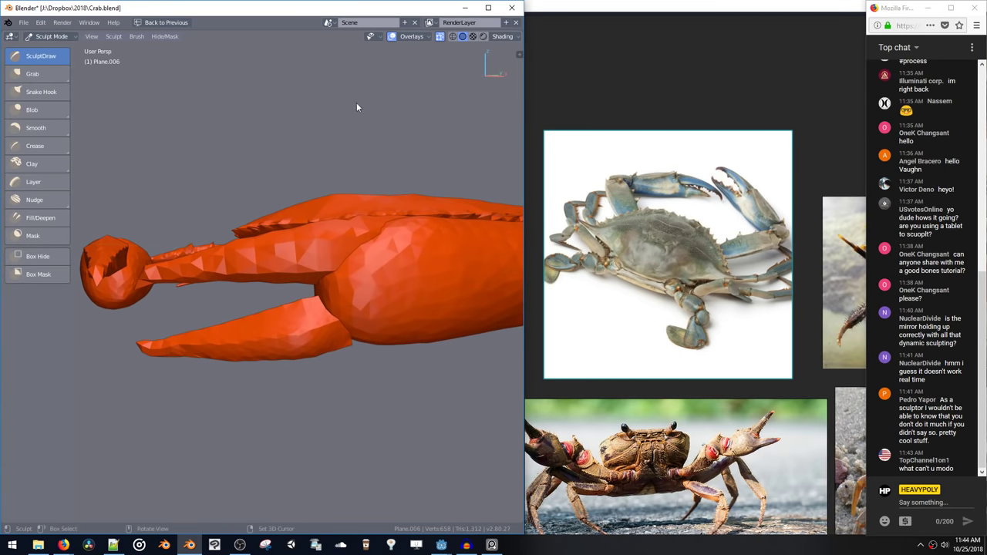
# Restore the full workspace layout with its side editors and return the lower finger to Object Mode
pyautogui.hotkey('ctrl', 'alt', 'space')
pyautogui.click(320, 96)
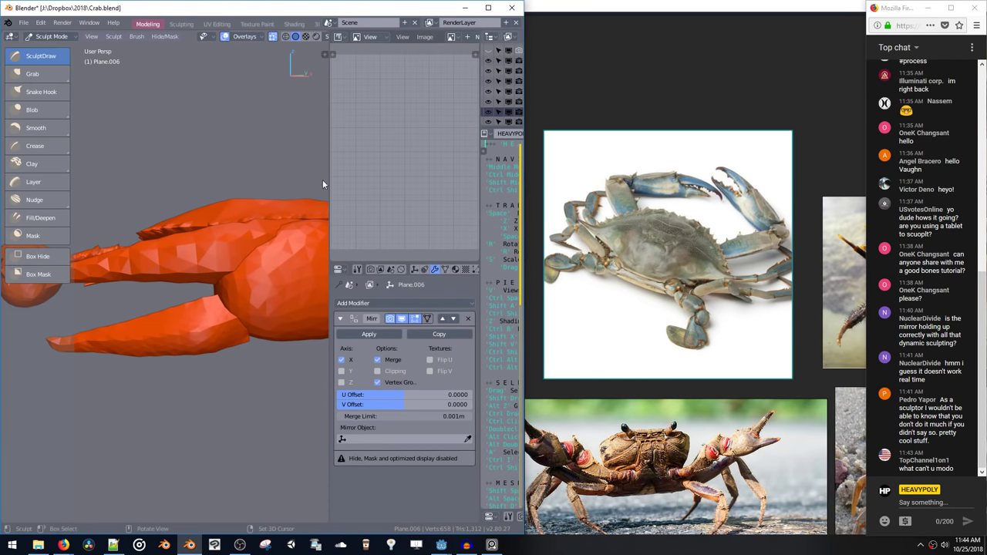
pyautogui.hotkey('ctrl', 'space')
pyautogui.click(217, 189)
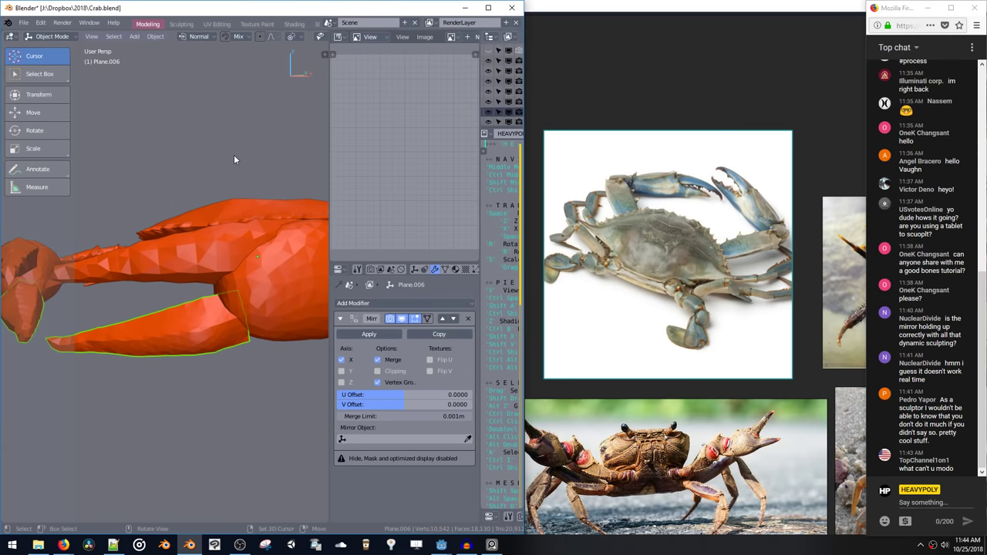
# Select the front walking leg's linked upper segment in the limbs mesh and separate it by Selection into its own object
pyautogui.moveTo(233, 154)
pyautogui.keyDown('ctrl'); pyautogui.mouseDown(button='middle')
pyautogui.moveTo(241, 238)
pyautogui.moveTo(176, 202)
pyautogui.moveTo(236, 237)
pyautogui.moveTo(258, 202)
pyautogui.mouseUp(button='middle'); pyautogui.keyUp('ctrl')
pyautogui.click(235, 237)
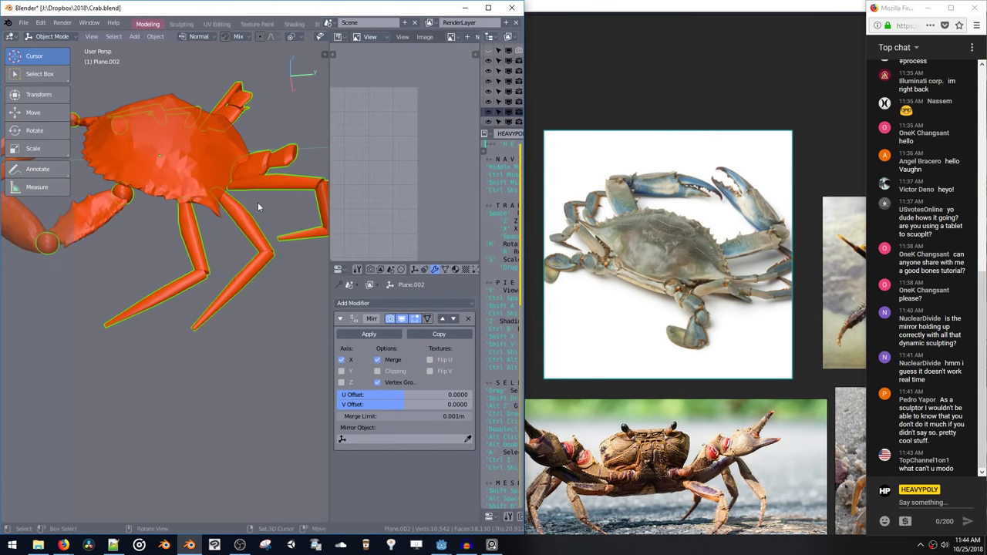
pyautogui.press('Tab')
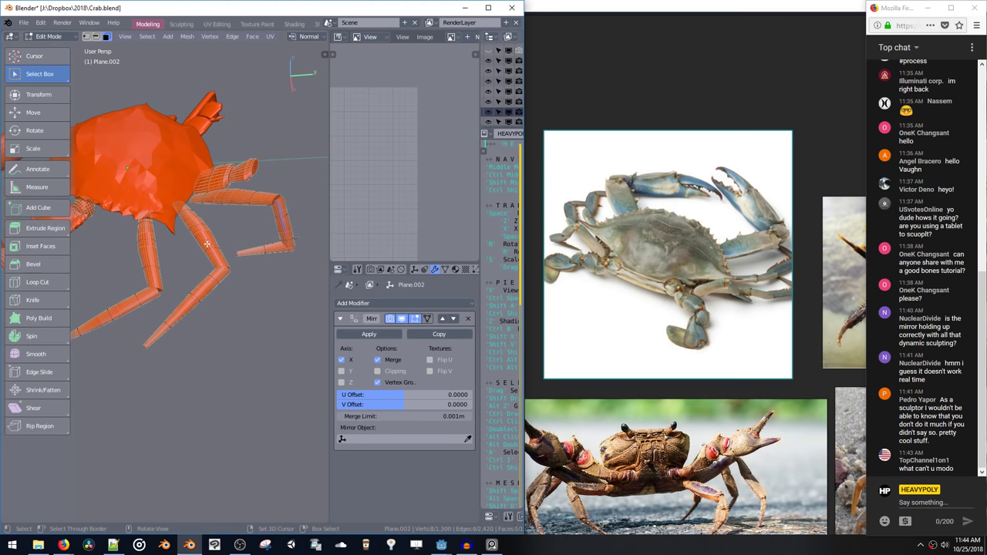
pyautogui.hotkey('ctrl', 'l')
pyautogui.moveTo(152, 270); pyautogui.dragTo(244, 255, button='middle')
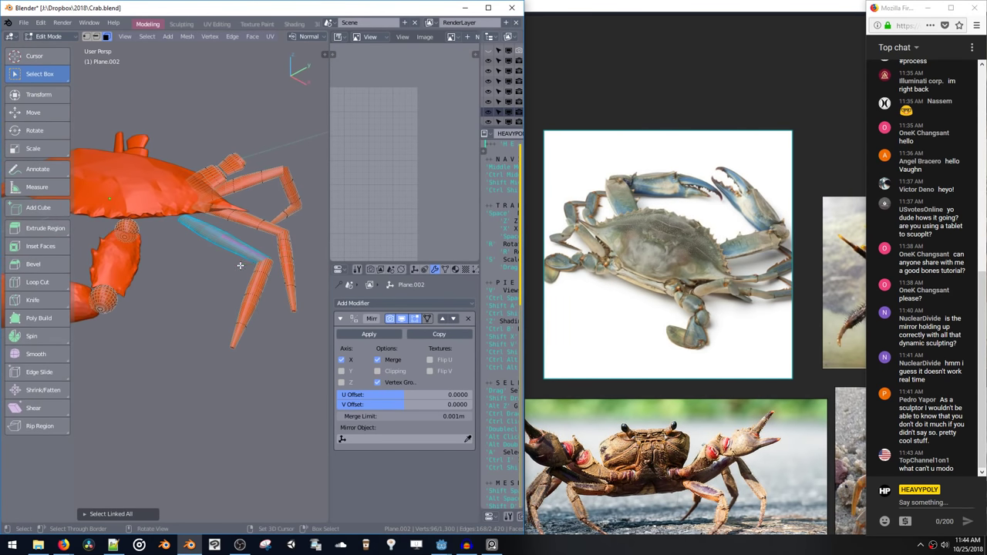
pyautogui.press('F3')
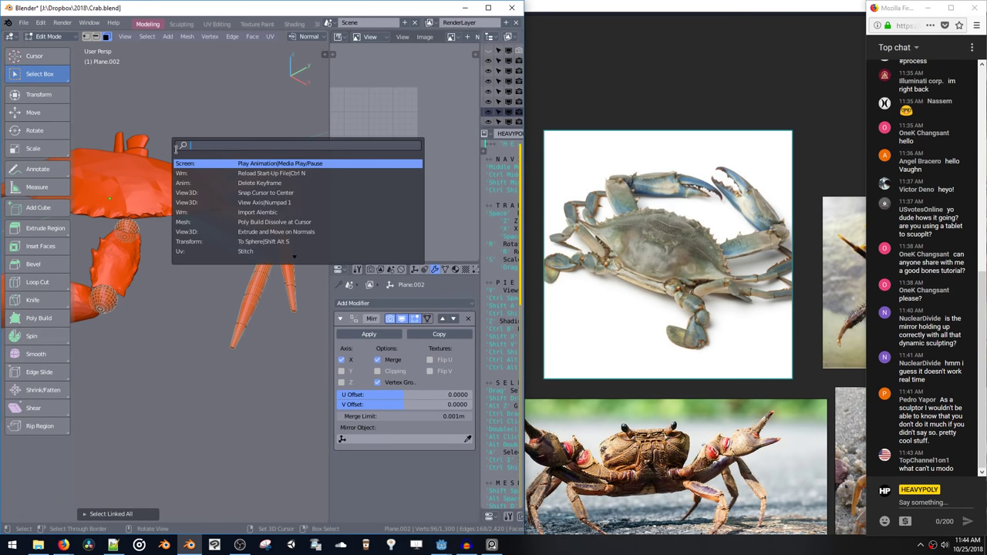
pyautogui.write('separ')
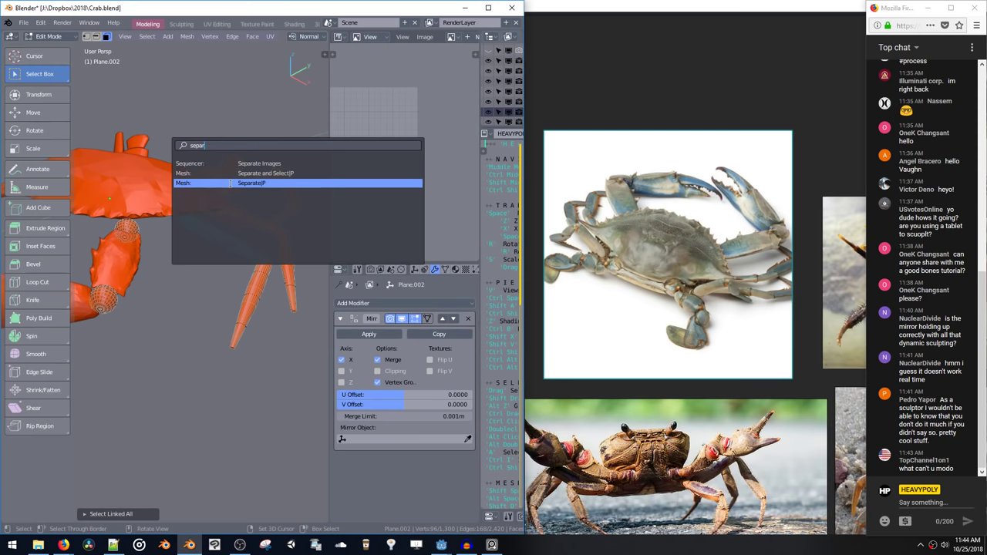
pyautogui.click(230, 184)
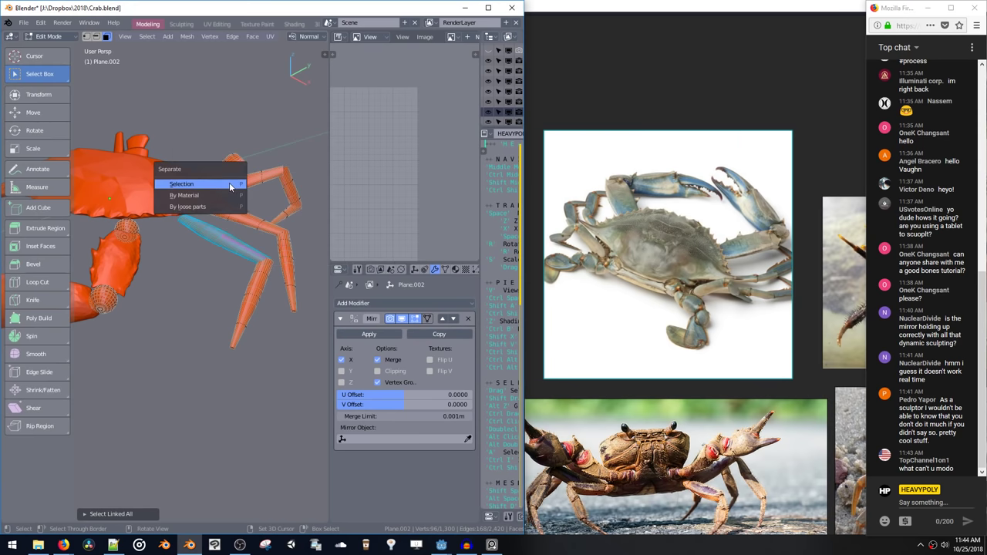
pyautogui.click(184, 184)
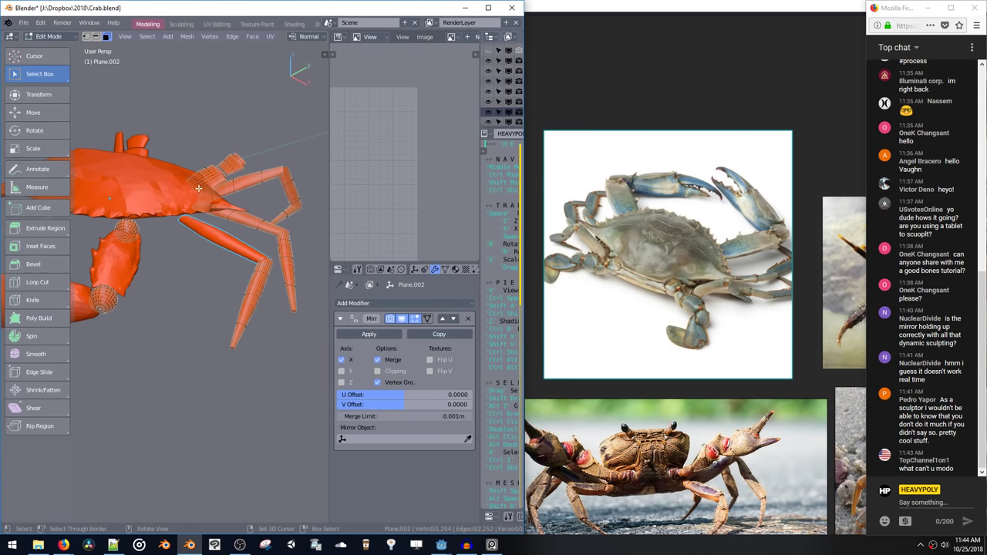
# Return to Object Mode, select the separated leg segment and save the file
pyautogui.moveTo(241, 177); pyautogui.dragTo(205, 221, button='middle')
pyautogui.hotkey('ctrl', 'Tab')
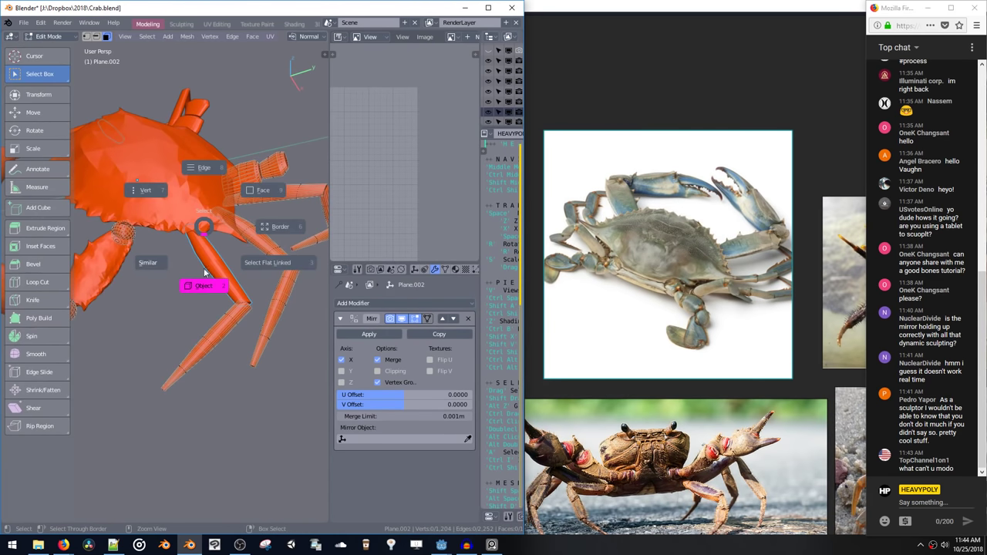
pyautogui.click(205, 270)
pyautogui.click(206, 271)
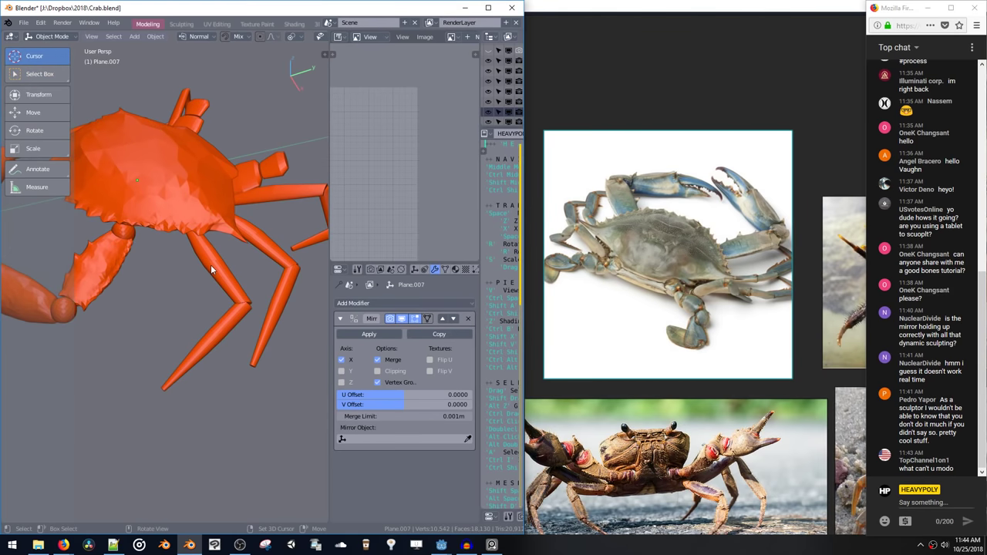
pyautogui.press('KP_Decimal')
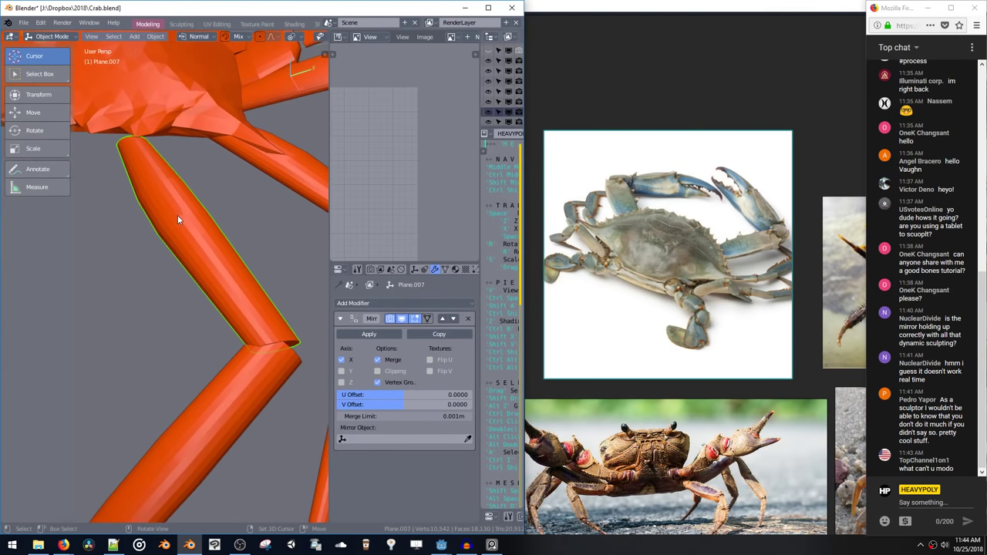
pyautogui.hotkey('ctrl', 's')
# Switch the leg segment to Sculpt Mode and enable Dyntopo for it, accepting the vertex data and modifiers warning
pyautogui.click(44, 37)
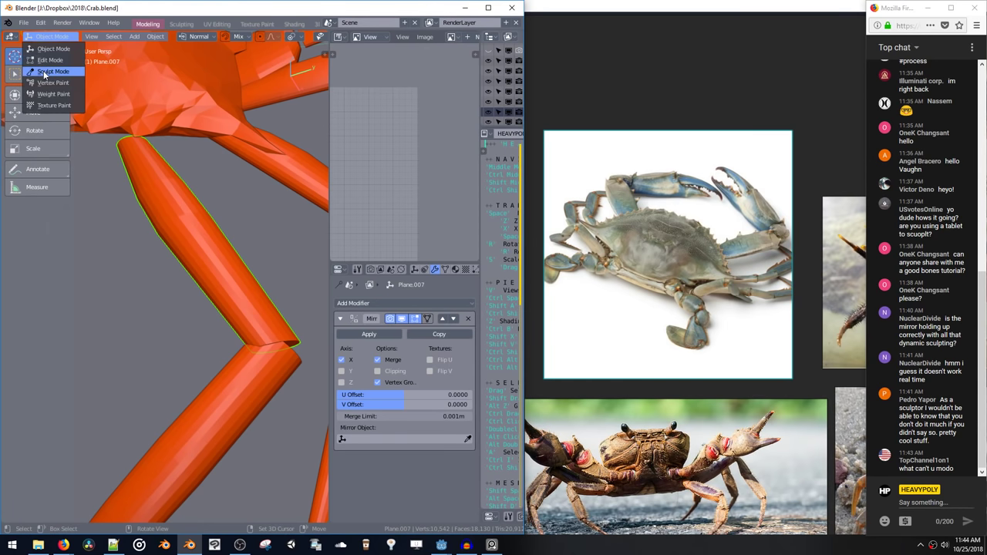
pyautogui.click(41, 73)
pyautogui.moveTo(181, 229); pyautogui.dragTo(212, 203, button='middle')
pyautogui.click(357, 270)
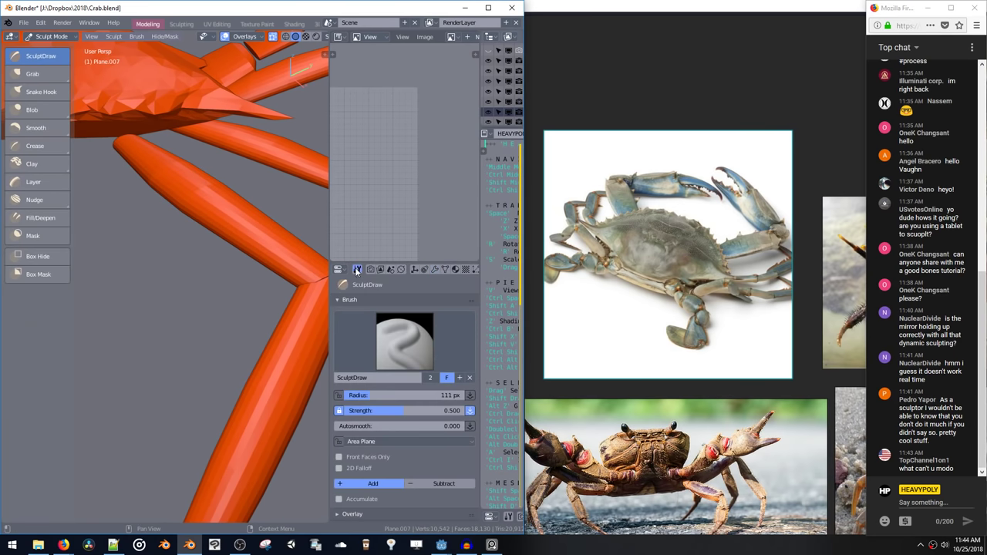
pyautogui.scroll(-4, 397, 395)
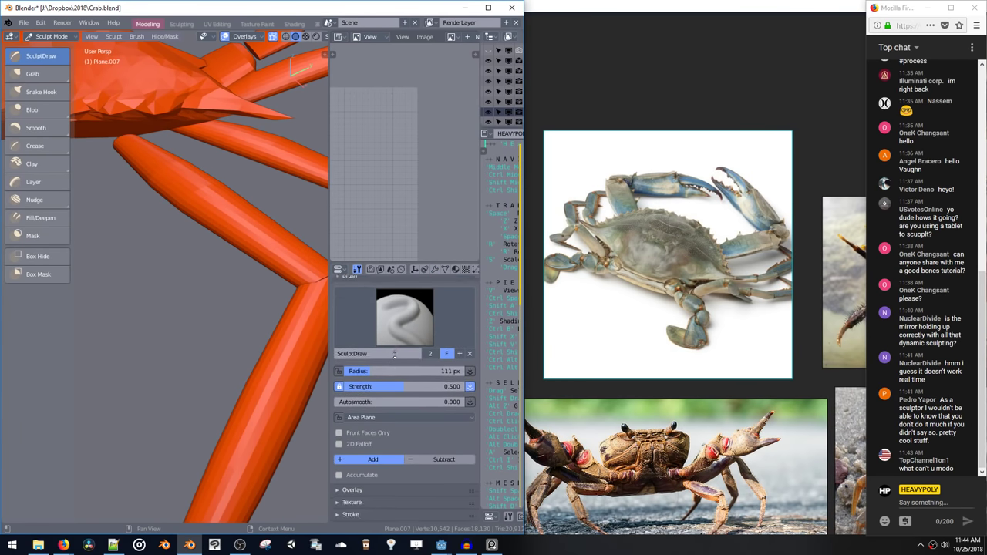
pyautogui.click(346, 480)
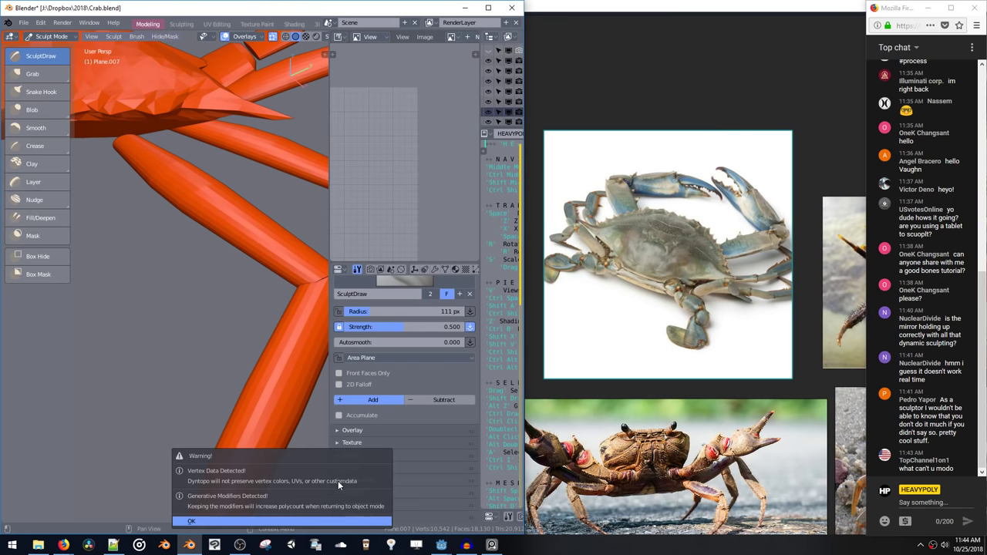
pyautogui.click(199, 522)
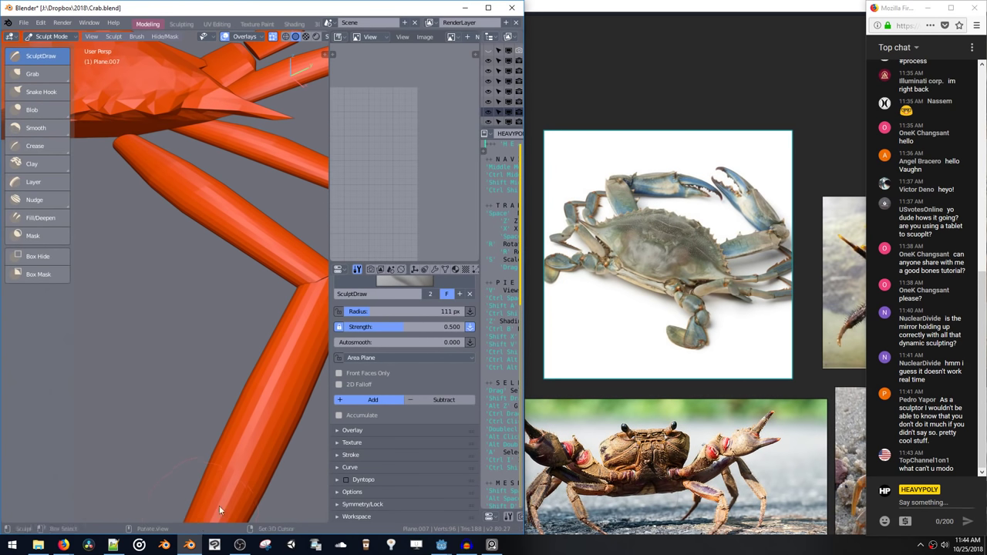
# Try roughening the separated leg segment with SculptDraw, and undo the stroke
pyautogui.moveTo(205, 181); pyautogui.dragTo(209, 216)
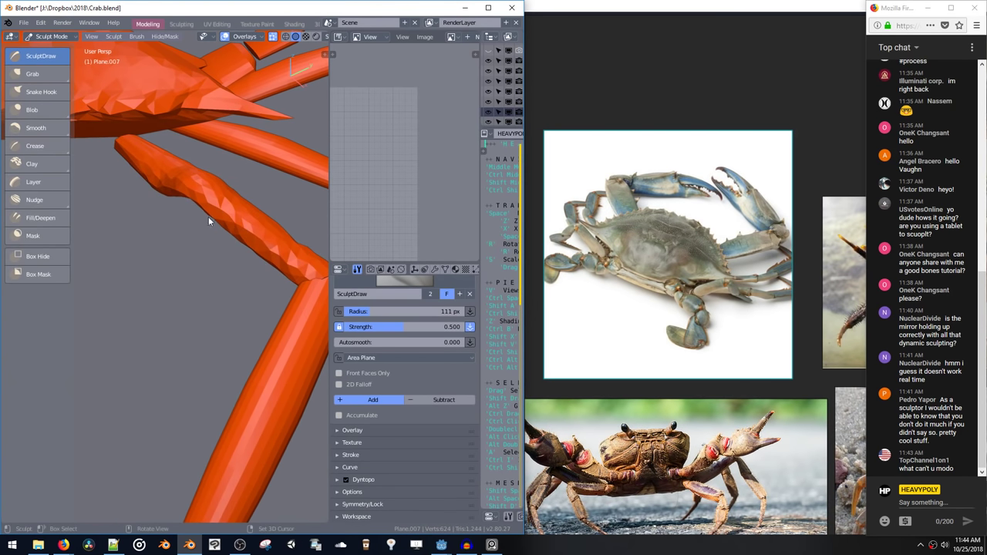
pyautogui.moveTo(208, 216)
pyautogui.mouseDown(button='middle')
pyautogui.moveTo(253, 186)
pyautogui.moveTo(221, 165)
pyautogui.moveTo(187, 183)
pyautogui.moveTo(245, 188)
pyautogui.mouseUp(button='middle')
pyautogui.hotkey('ctrl', 'z')
# Return to Object Mode and open the remaining limbs mesh in Edit Mode at the second walking leg
pyautogui.hotkey('ctrl', 'space')
pyautogui.click(245, 256)
pyautogui.moveTo(244, 256)
pyautogui.mouseDown(button='middle')
pyautogui.moveTo(215, 208)
pyautogui.moveTo(263, 258)
pyautogui.mouseUp(button='middle')
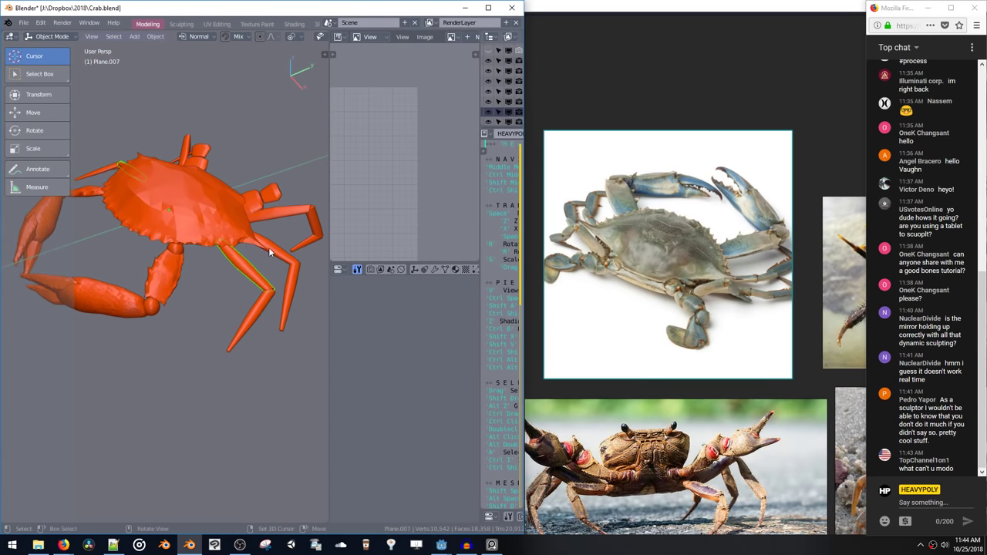
pyautogui.click(268, 256)
pyautogui.press('Tab')
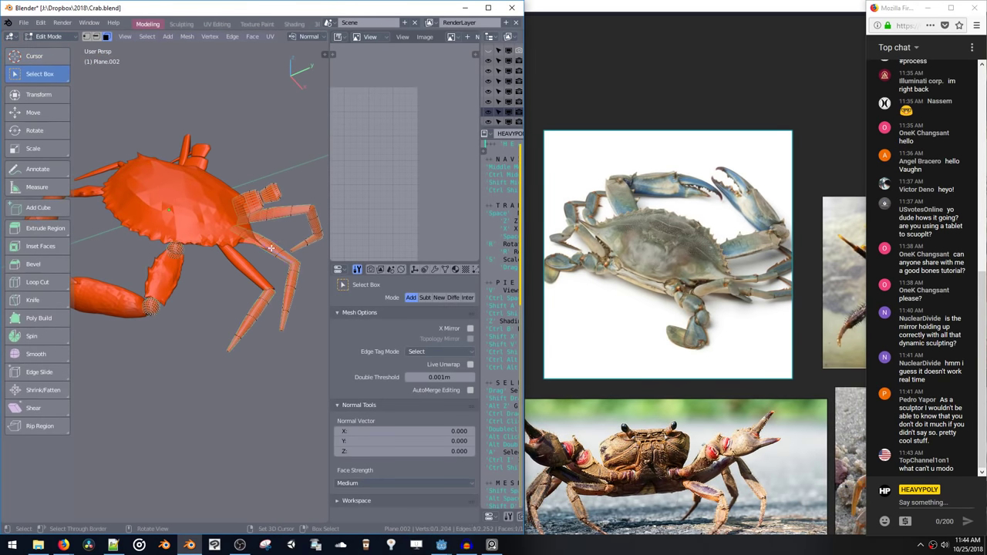
# Separate the upper segment of the crab's leg into its own object and return to Object mode
pyautogui.doubleClick(272, 250)
pyautogui.moveTo(290, 248); pyautogui.dragTo(250, 234, button='middle')
pyautogui.press('p')
pyautogui.hotkey('ctrl', 'space')
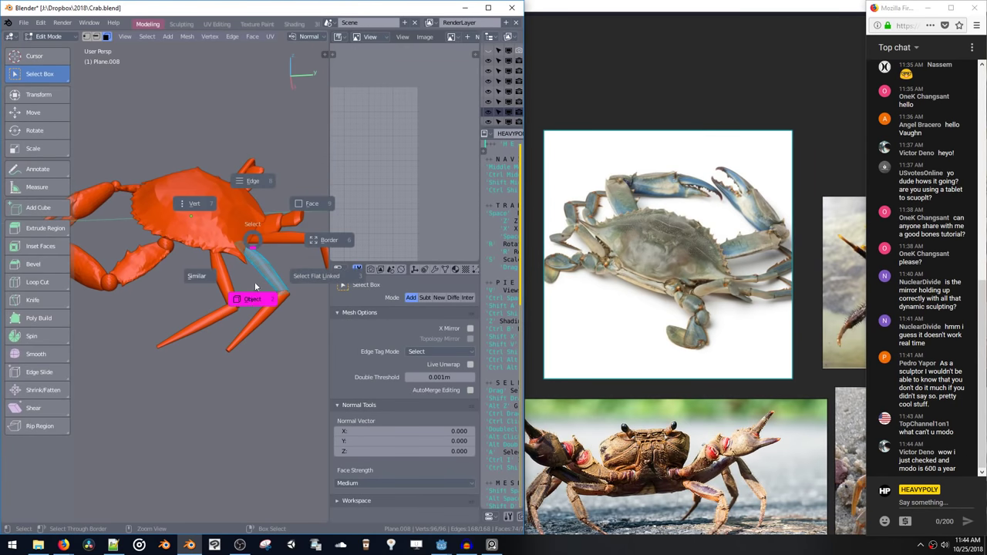
pyautogui.hotkey('ctrl', 'space')
pyautogui.click(252, 290)
# Try a SculptDraw stroke on the separated leg segment in Sculpt mode and undo it
pyautogui.hotkey('ctrl', 'Tab')
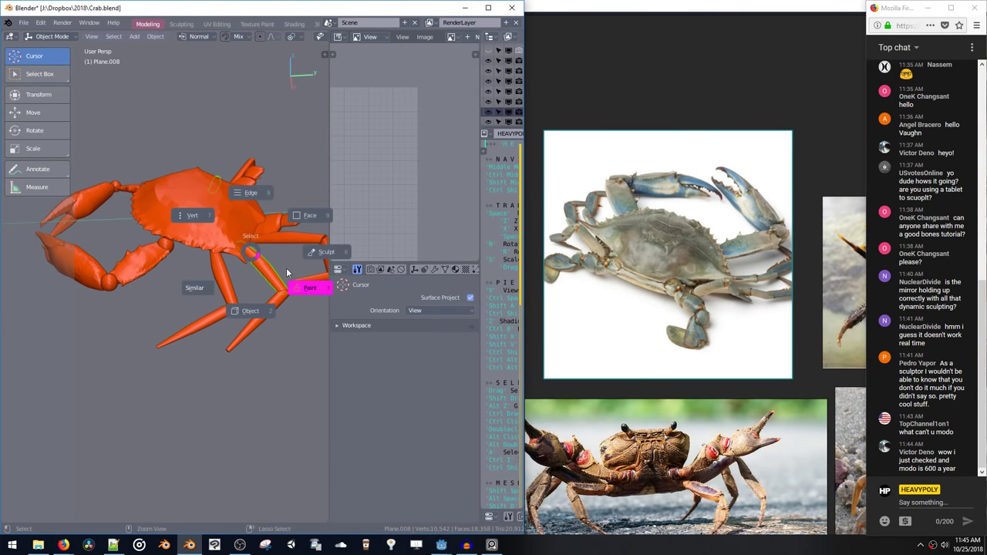
pyautogui.click(308, 284)
pyautogui.scroll(4, 174, 227)
pyautogui.scroll(4, 174, 227)
pyautogui.keyDown('shift'); pyautogui.moveTo(173, 226); pyautogui.dragTo(202, 193, button='middle'); pyautogui.keyUp('shift')
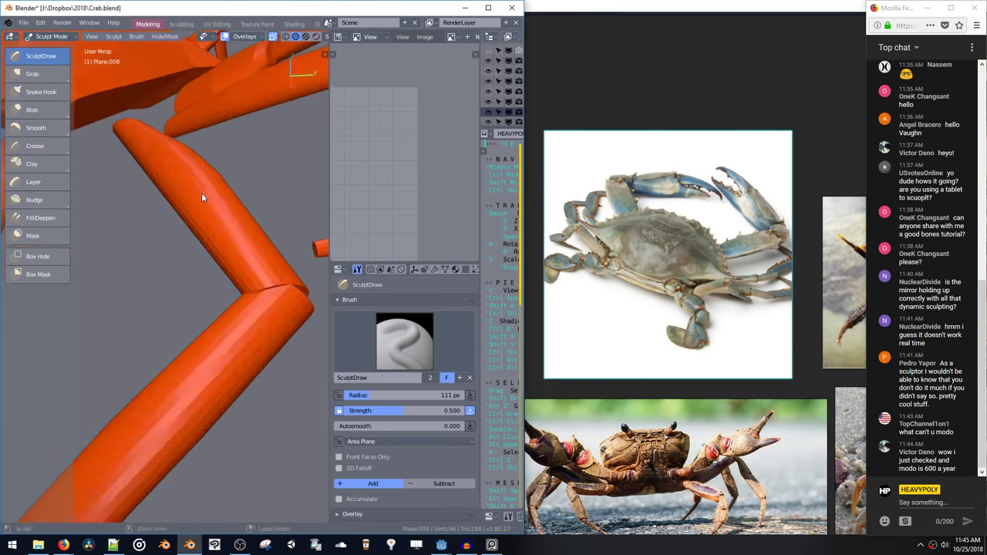
pyautogui.moveTo(202, 193); pyautogui.dragTo(161, 167)
pyautogui.moveTo(161, 168); pyautogui.dragTo(198, 163, button='middle')
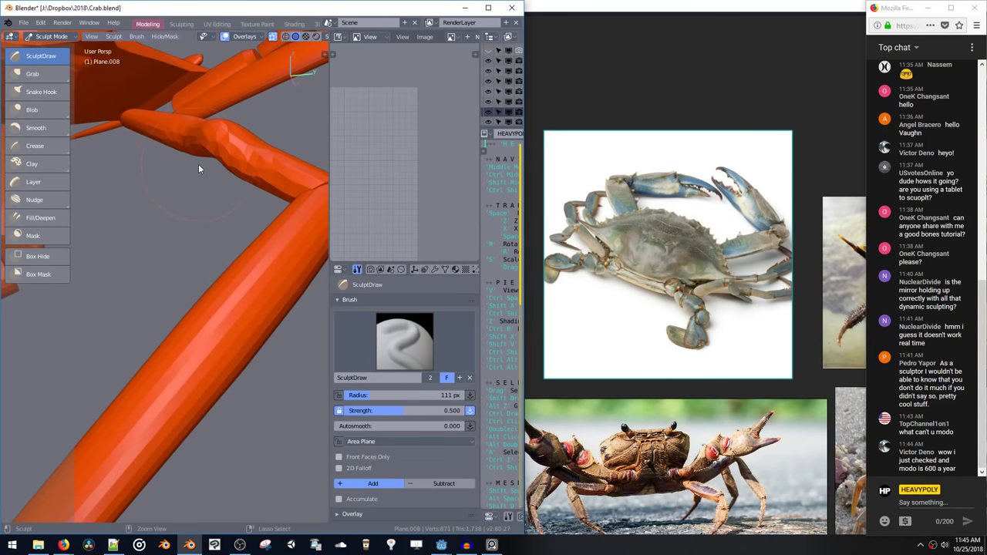
pyautogui.hotkey('ctrl', 'z')
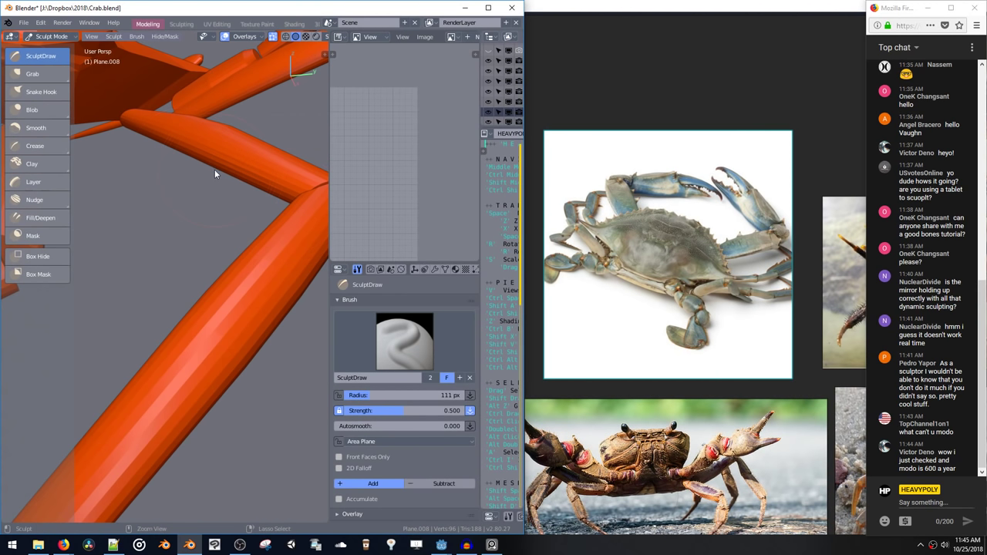
# Return to Object mode, add a cube and move its mesh out to one side of the crab's body
pyautogui.moveTo(215, 169)
pyautogui.keyDown('ctrl'); pyautogui.mouseDown(button='middle')
pyautogui.moveTo(168, 257)
pyautogui.moveTo(304, 258)
pyautogui.mouseUp(button='middle'); pyautogui.keyUp('ctrl')
pyautogui.hotkey('ctrl', 'space')
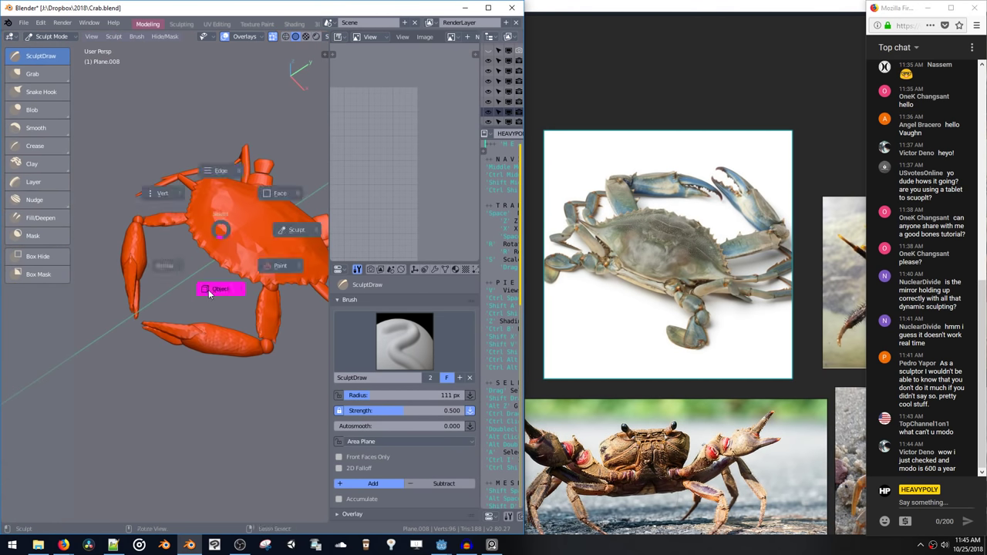
pyautogui.click(210, 289)
pyautogui.hotkey('shift', 'a')
pyautogui.moveTo(206, 287)
pyautogui.moveTo(193, 272)
pyautogui.click(238, 281)
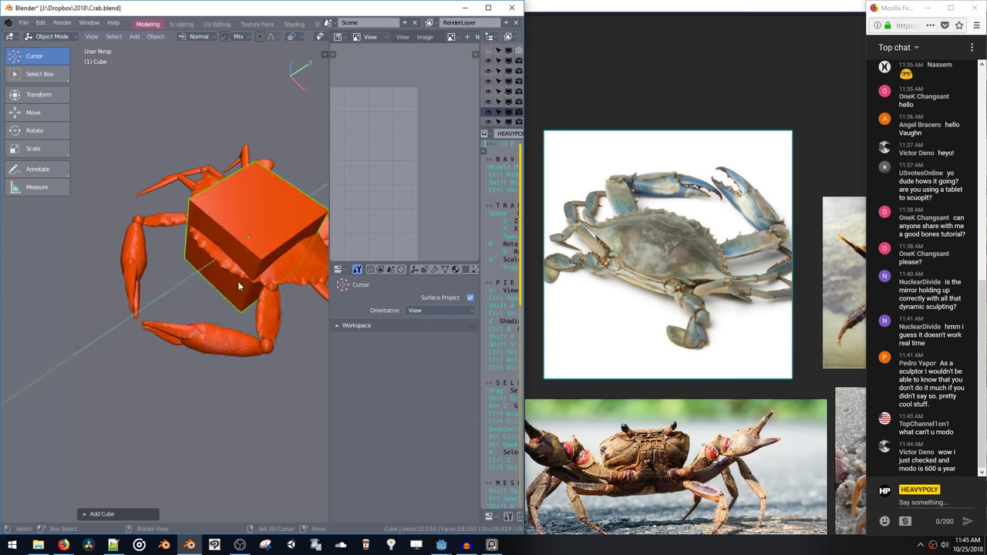
pyautogui.moveTo(238, 281); pyautogui.dragTo(207, 208, button='middle')
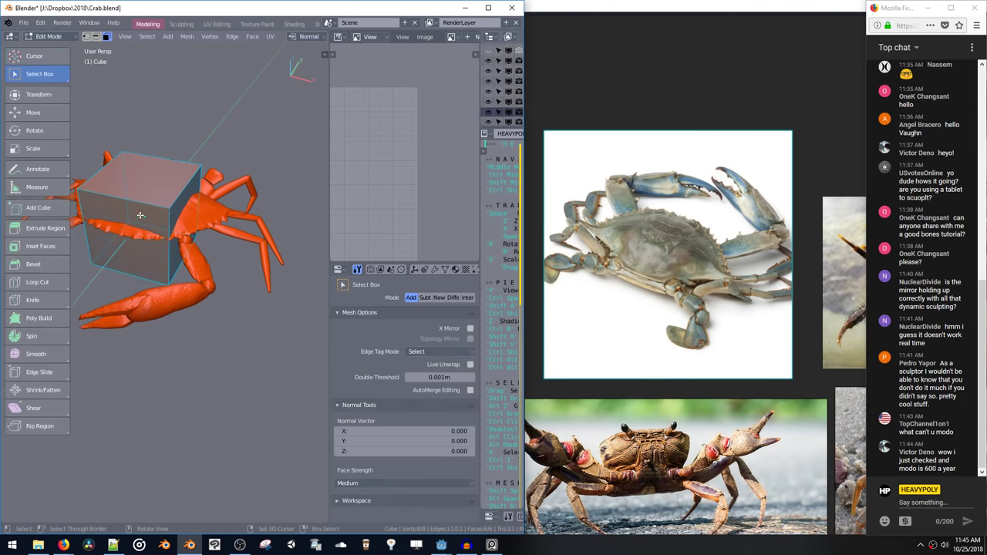
pyautogui.press('g')
pyautogui.click(283, 183)
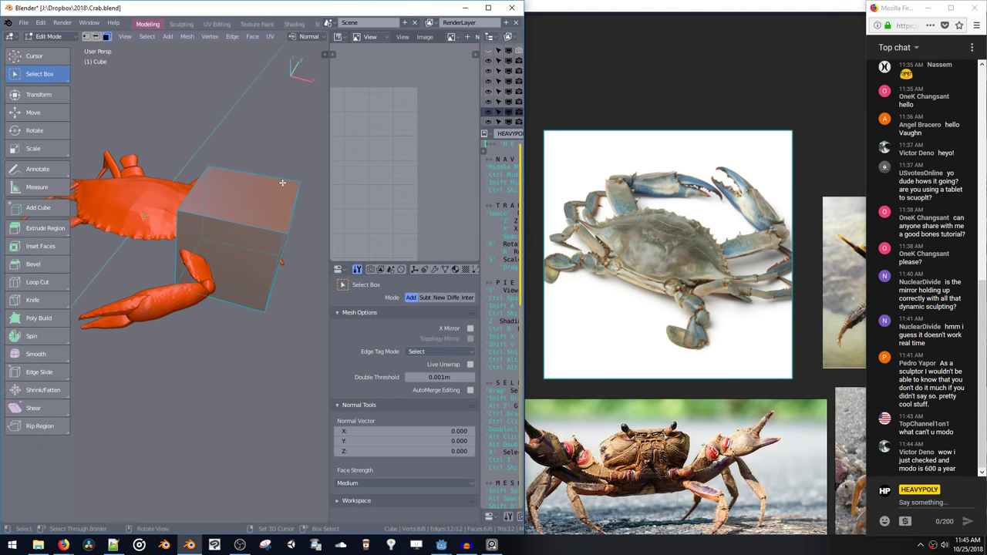
# Add a Mirror modifier on the X axis to the cube
pyautogui.moveTo(282, 183); pyautogui.dragTo(238, 209, button='middle')
pyautogui.hotkey('ctrl', 'space')
pyautogui.hotkey('ctrl', 'space')
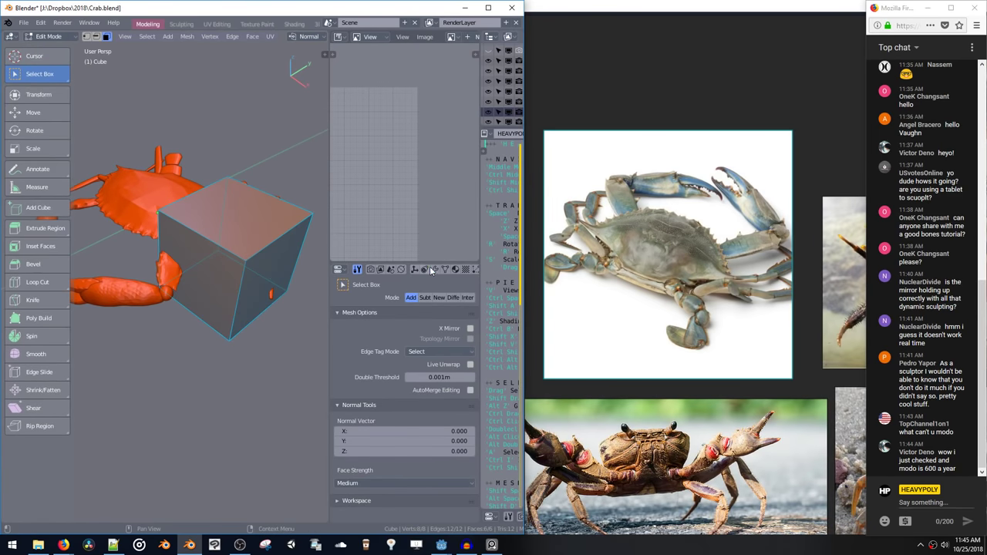
pyautogui.click(433, 269)
pyautogui.click(415, 319)
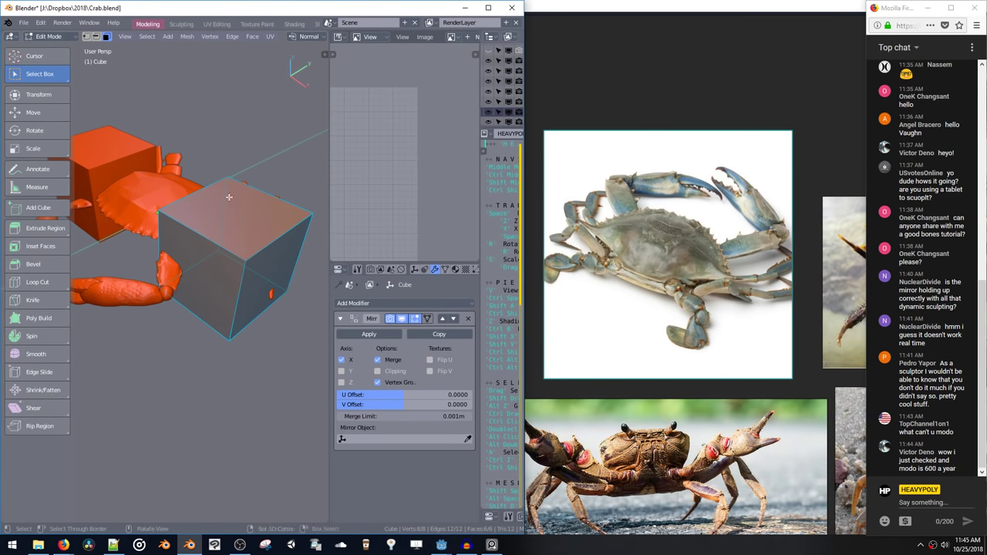
pyautogui.press('Tab')
pyautogui.press('Tab')
# Inset one side face of the mirrored cube and extrude it outward
pyautogui.moveTo(254, 254); pyautogui.dragTo(200, 262, button='middle')
pyautogui.hotkey('alt', 'space')
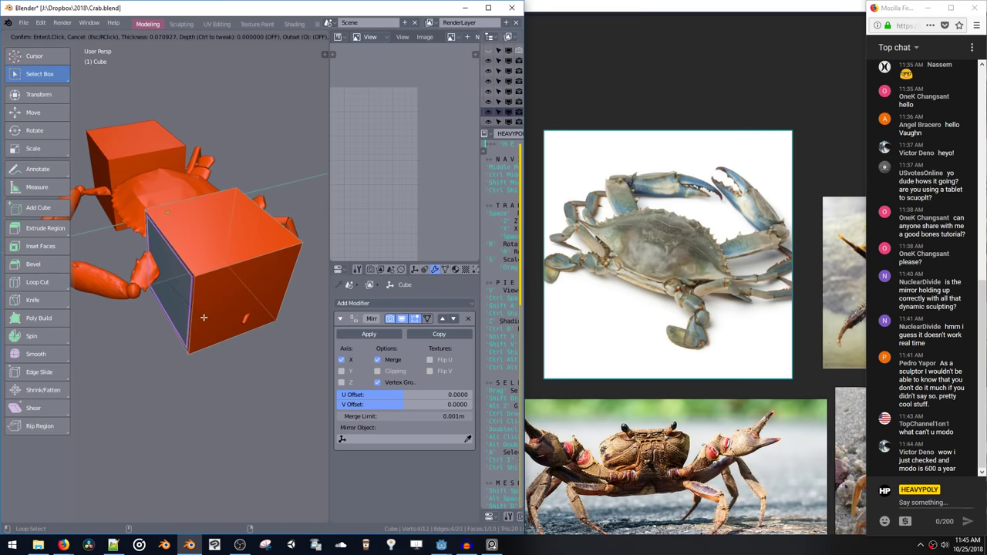
pyautogui.click(199, 309)
pyautogui.hotkey('shift', 'space')
pyautogui.click(193, 317)
pyautogui.moveTo(198, 297); pyautogui.dragTo(176, 280, button='middle')
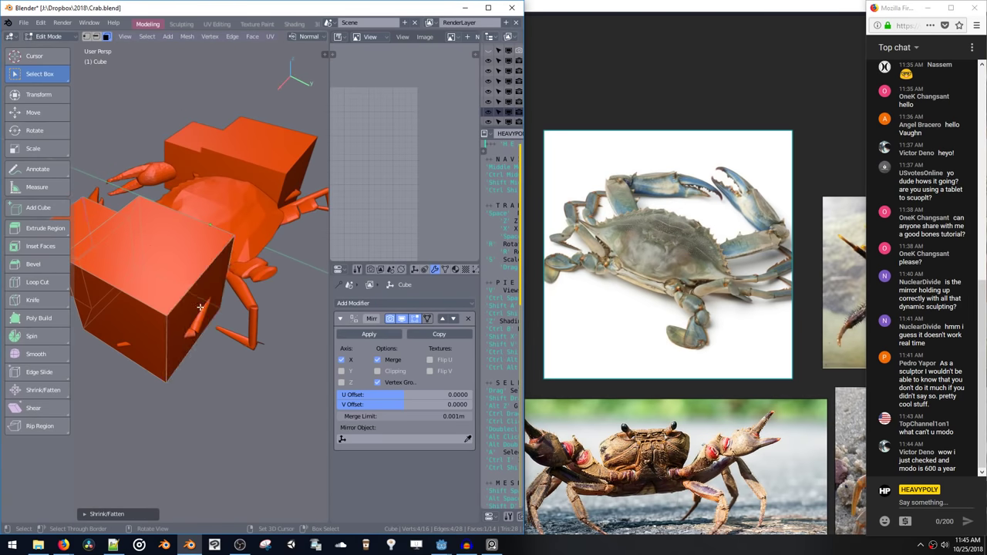
# Inset a second side face of the cube mesh and extrude it into another block
pyautogui.click(201, 309)
pyautogui.hotkey('alt', 'space')
pyautogui.click(207, 318)
pyautogui.hotkey('shift', 'space')
pyautogui.click(235, 349)
pyautogui.moveTo(236, 349); pyautogui.dragTo(207, 304, button='middle')
# Bevel two edge loops around the blocky mirrored mesh in edge selection mode
pyautogui.hotkey('ctrl', 'space')
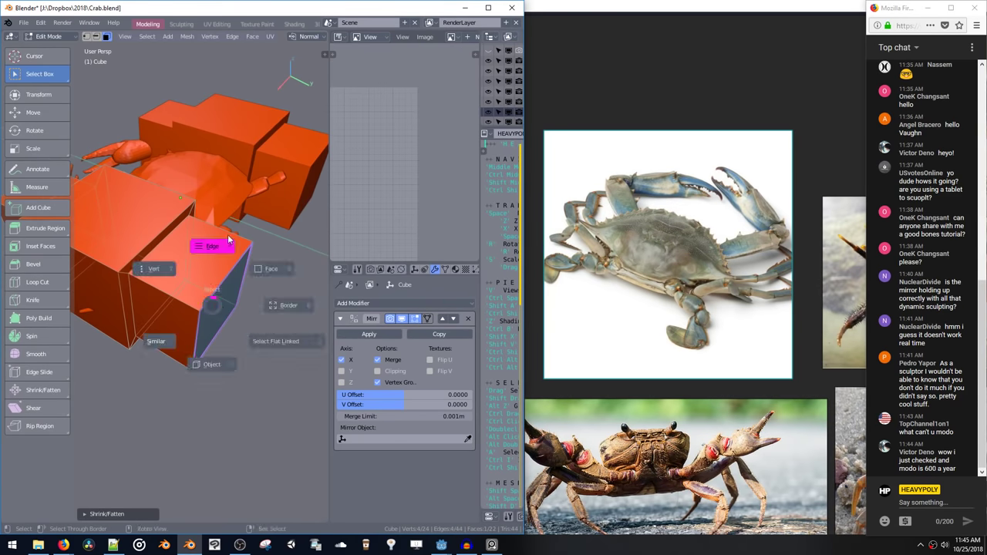
pyautogui.click(227, 236)
pyautogui.doubleClick(230, 237)
pyautogui.moveTo(230, 236); pyautogui.dragTo(222, 265, button='middle')
pyautogui.press('b')
pyautogui.click(208, 299)
pyautogui.keyDown('alt'); pyautogui.click(122, 282); pyautogui.keyUp('alt')
pyautogui.press('b')
pyautogui.click(127, 304)
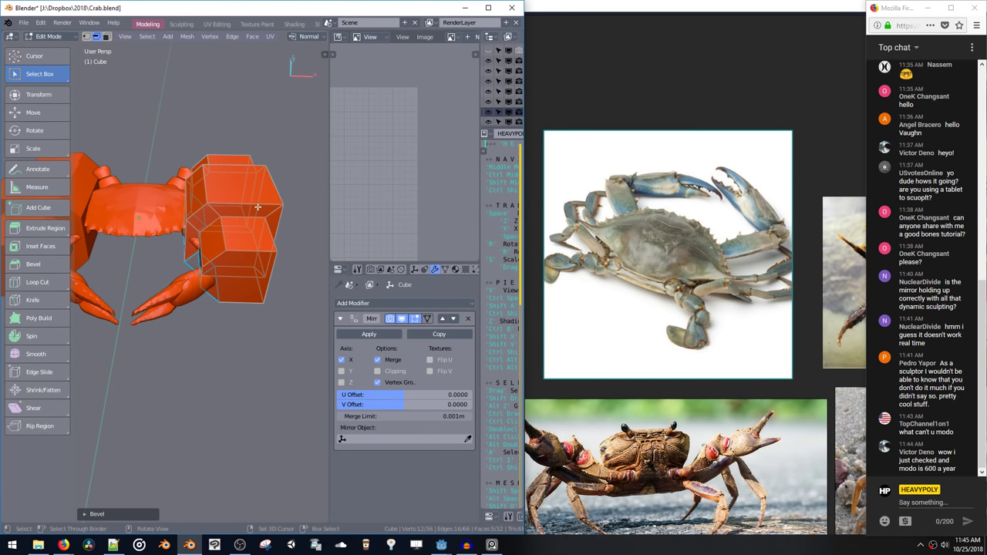
# Smooth the mirrored mesh with a Catmull-Clark Subdivision Surface modifier at view level 3
pyautogui.moveTo(258, 207); pyautogui.dragTo(168, 263, button='middle')
pyautogui.press('Tab')
pyautogui.press('Tab')
pyautogui.press('Tab')
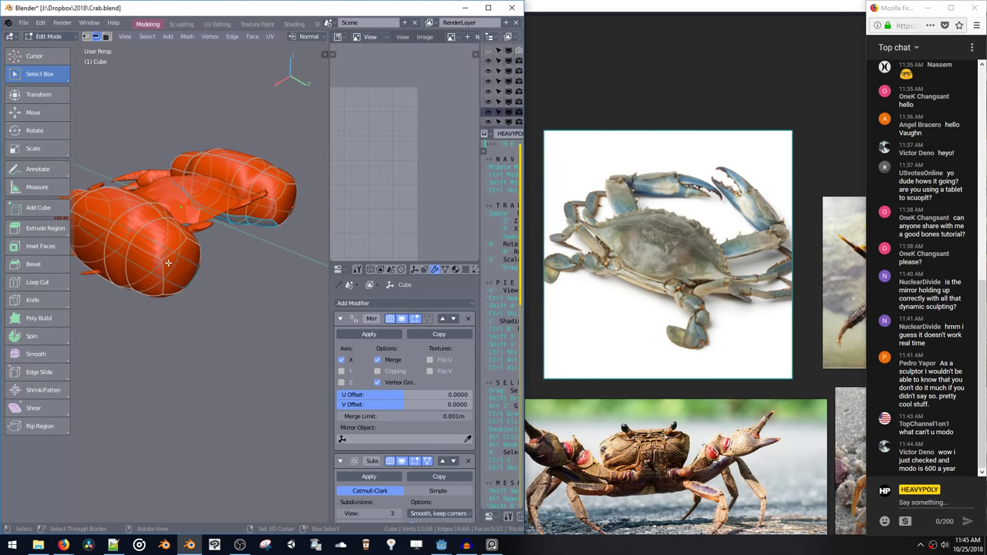
# Stretch the end of the smoothed mirrored mesh outward along the global Y axis
pyautogui.click(169, 257)
pyautogui.press('g')
pyautogui.press('y')
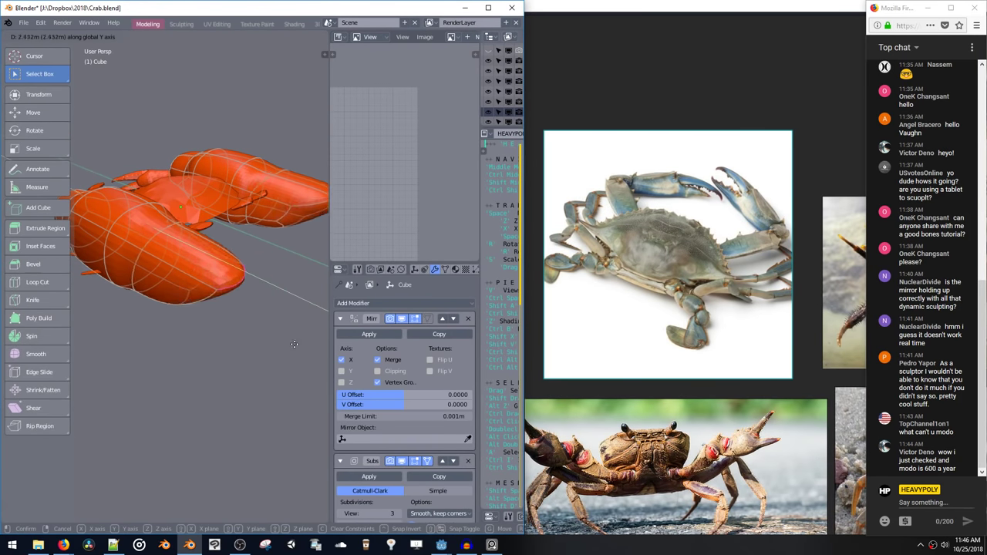
pyautogui.click(261, 332)
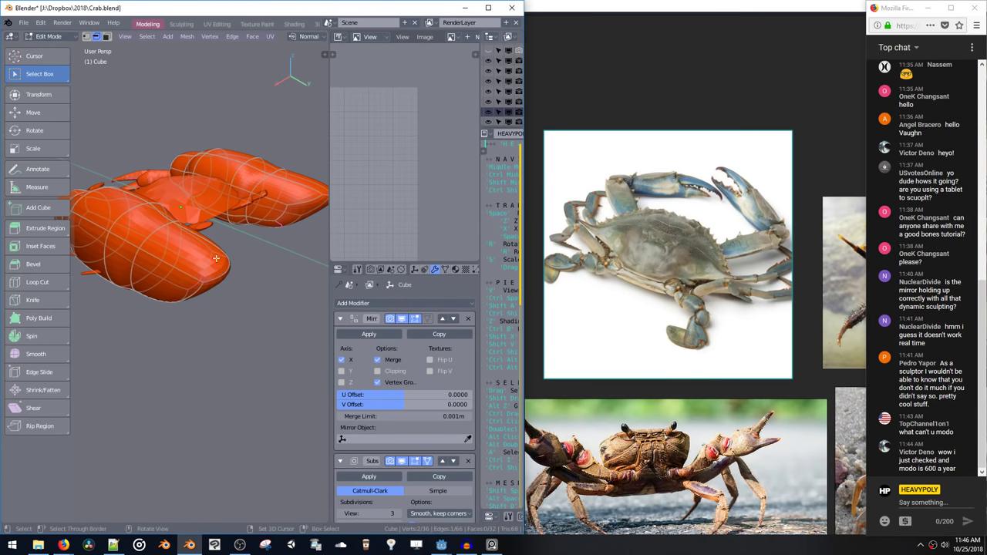
pyautogui.moveTo(166, 263); pyautogui.dragTo(216, 259, button='middle')
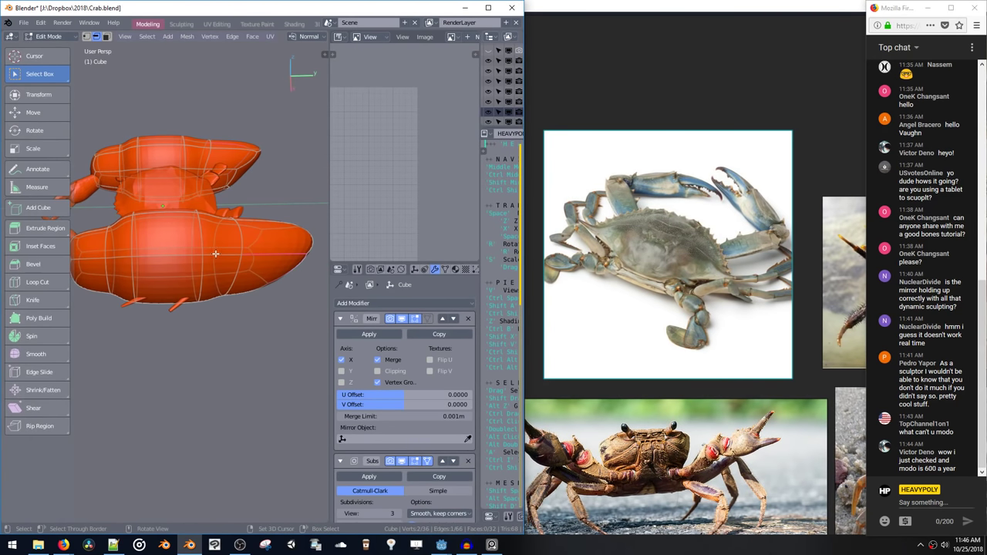
pyautogui.moveTo(278, 251); pyautogui.dragTo(300, 231, button='middle')
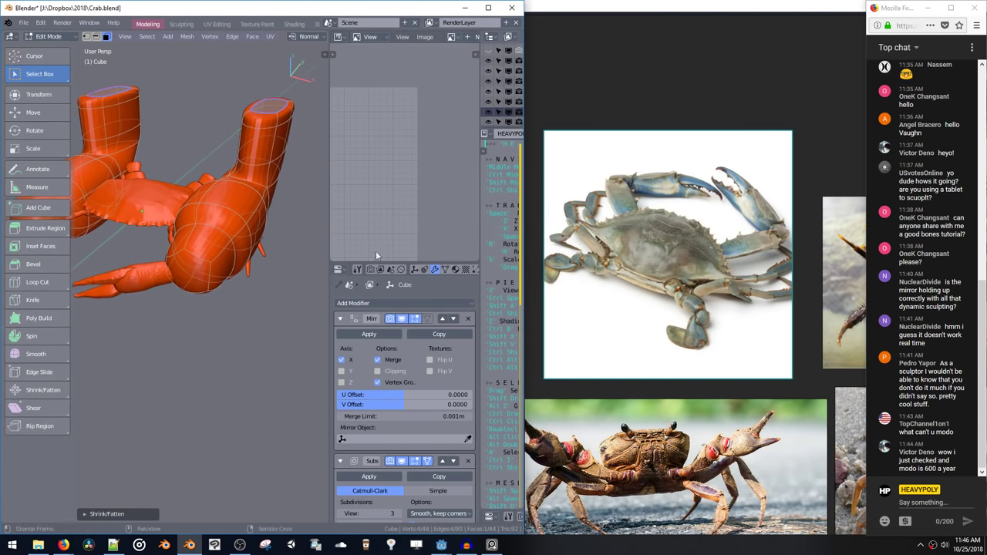
pyautogui.moveTo(904, 297); pyautogui.dragTo(921, 396)
pyautogui.click(939, 354)
pyautogui.click(923, 397)
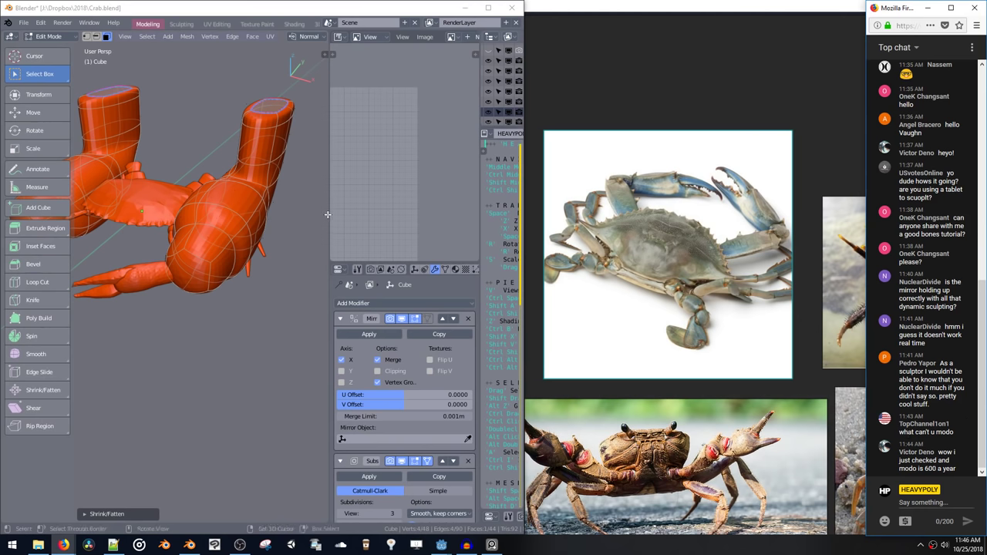
# Widen the 3D viewport and delete the mirrored cube object
pyautogui.moveTo(329, 211); pyautogui.dragTo(467, 211)
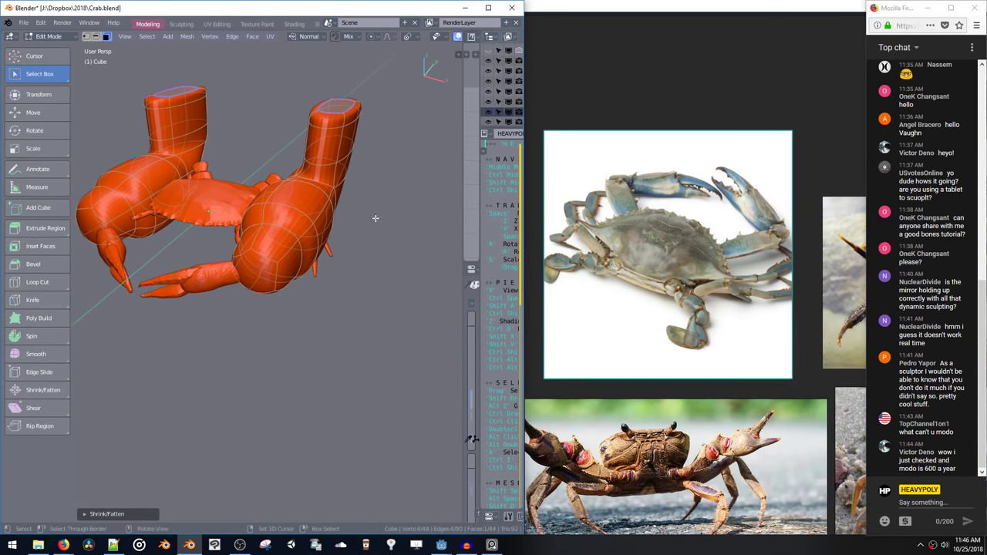
pyautogui.moveTo(309, 234); pyautogui.dragTo(344, 227, button='middle')
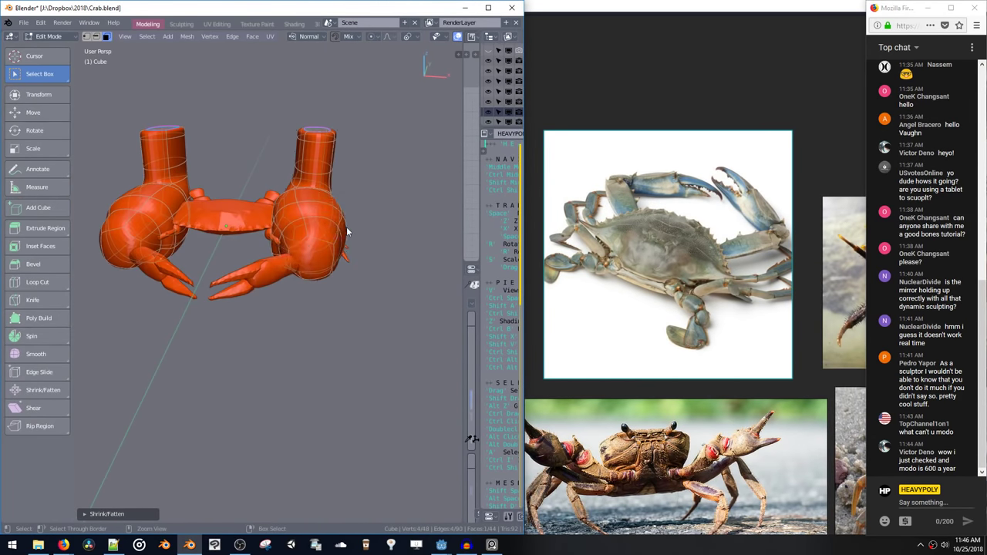
pyautogui.press('Tab')
pyautogui.press('Delete')
# Inspect the upper segment of the crab's front leg in Edit mode and from several angles around the body
pyautogui.moveTo(326, 280); pyautogui.dragTo(301, 133, button='middle')
pyautogui.click(239, 243)
pyautogui.moveTo(248, 231); pyautogui.dragTo(259, 320, button='middle')
pyautogui.click(342, 281)
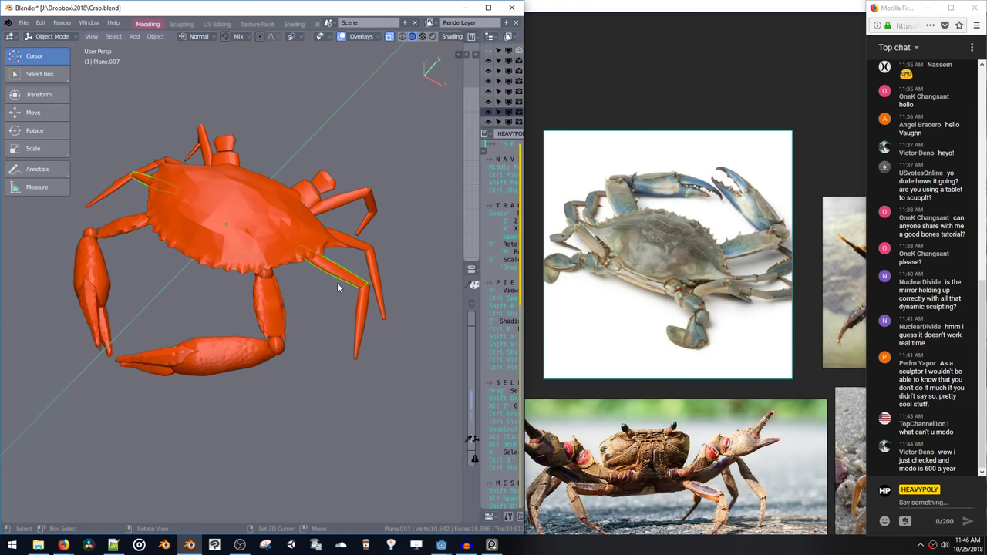
pyautogui.moveTo(337, 281); pyautogui.dragTo(309, 260, button='middle')
pyautogui.press('Tab')
pyautogui.keyDown('shift'); pyautogui.moveTo(278, 239); pyautogui.dragTo(300, 250, button='middle'); pyautogui.keyUp('shift')
pyautogui.press('Tab')
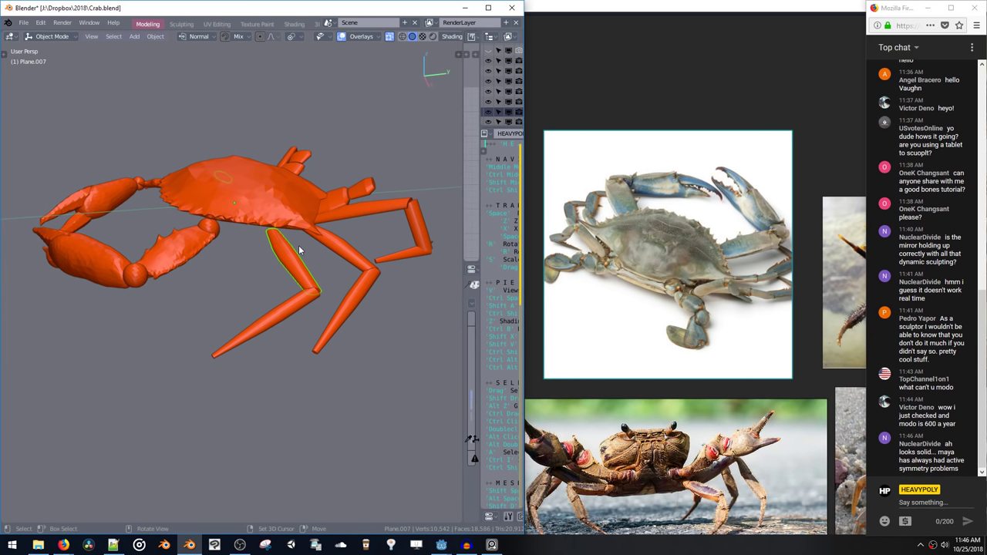
pyautogui.moveTo(307, 259); pyautogui.dragTo(338, 243, button='middle')
pyautogui.press('Tab')
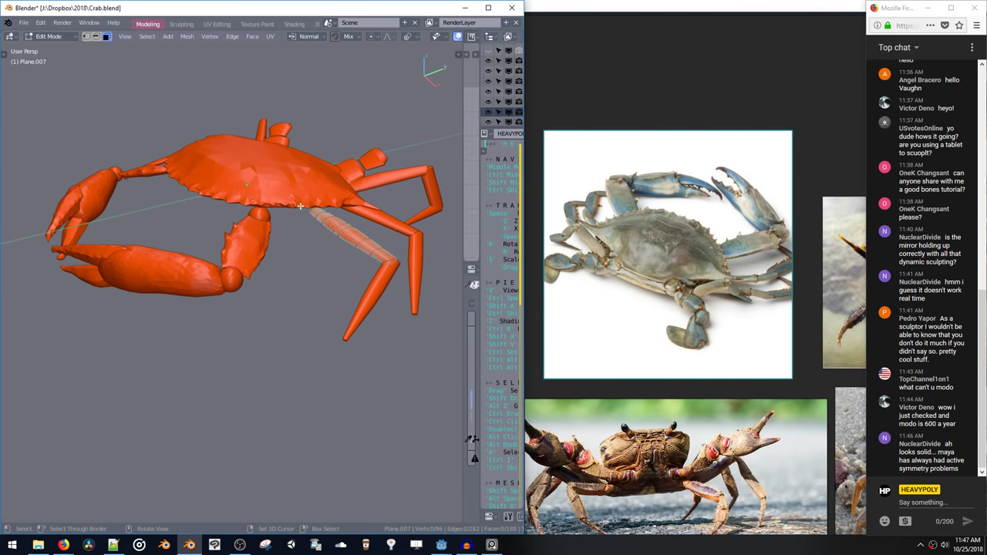
pyautogui.keyDown('ctrl'); pyautogui.moveTo(308, 210); pyautogui.dragTo(273, 246, button='middle'); pyautogui.keyUp('ctrl')
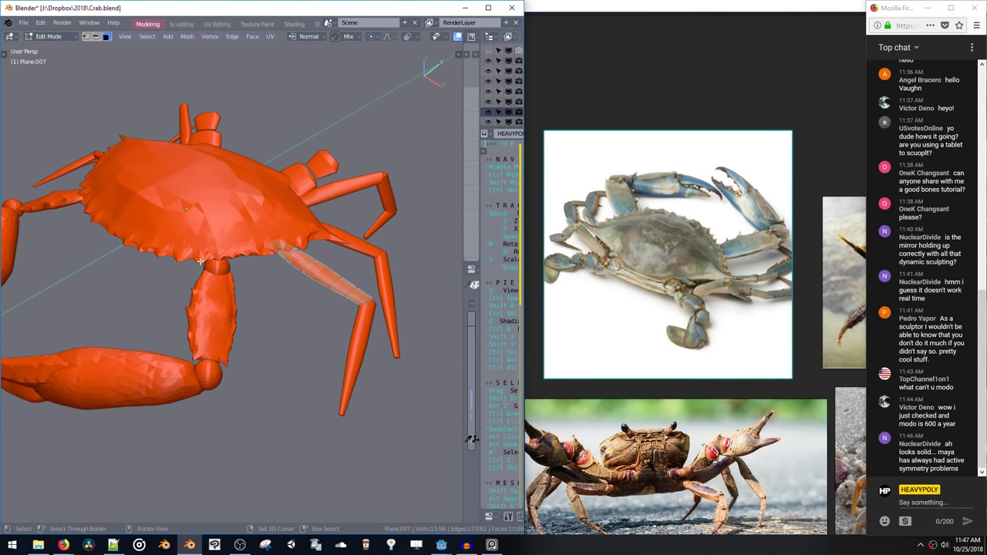
pyautogui.moveTo(199, 263); pyautogui.dragTo(218, 284, button='middle')
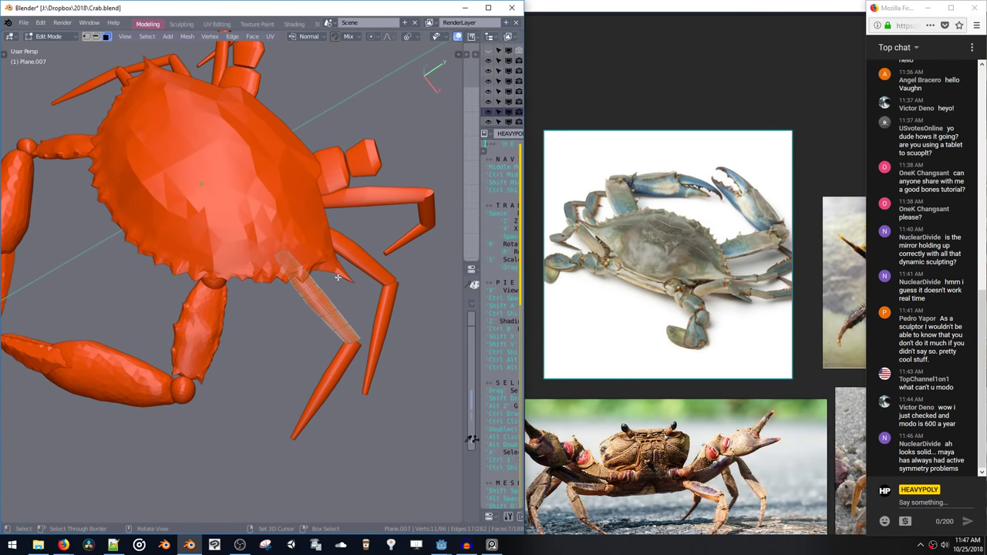
pyautogui.moveTo(380, 270); pyautogui.dragTo(262, 266, button='middle')
# Examine the surface of the shell in the blue crab reference photo up close
pyautogui.moveTo(644, 277); pyautogui.dragTo(667, 319, button='middle')
pyautogui.scroll(3, 684, 319)
pyautogui.scroll(4, 684, 315)
pyautogui.moveTo(695, 263); pyautogui.dragTo(700, 287, button='middle')
pyautogui.scroll(3, 688, 229)
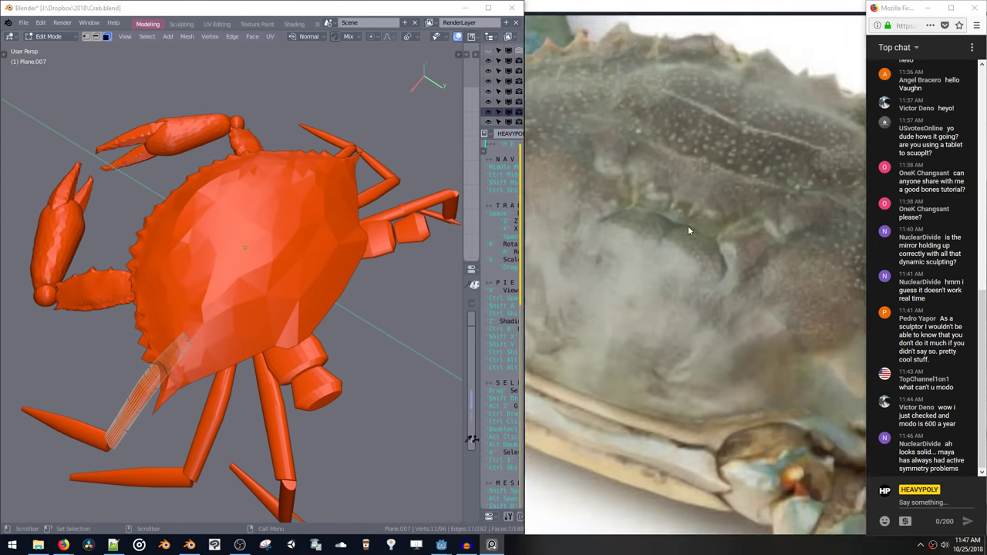
pyautogui.scroll(-4, 685, 231)
pyautogui.moveTo(685, 230); pyautogui.dragTo(688, 301, button='middle')
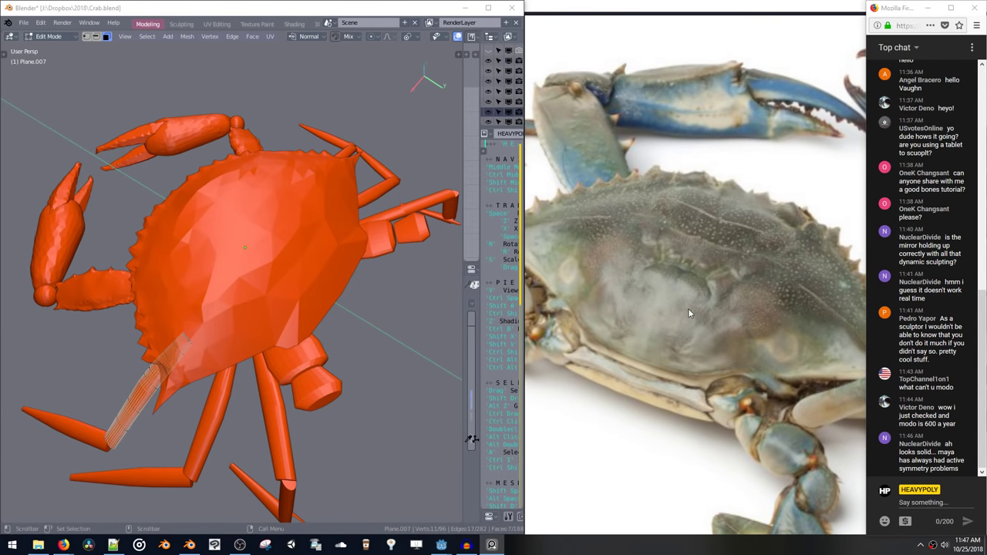
# Select the crab's shell, switch it to Sculpt mode and adjust the brush size
pyautogui.press('Tab')
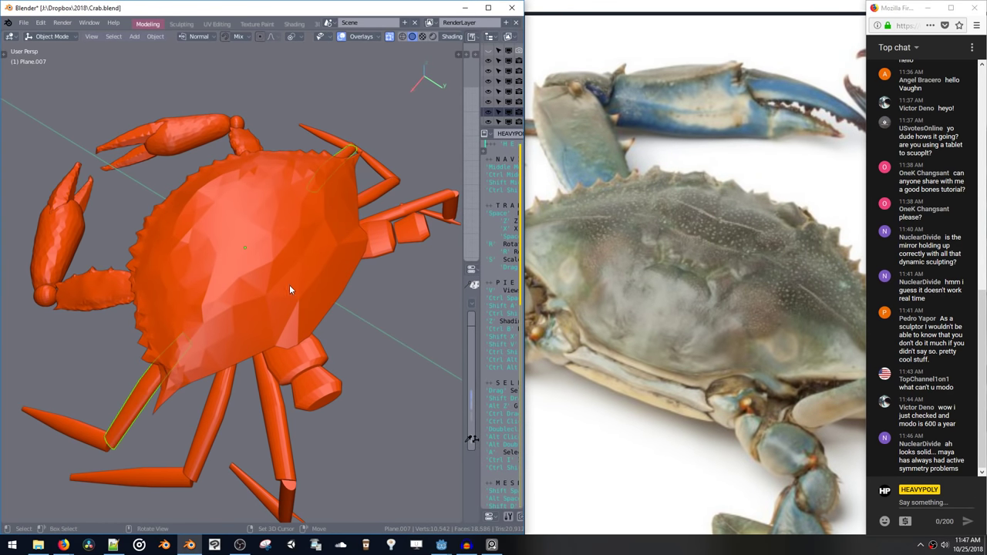
pyautogui.click(289, 287)
pyautogui.press('Tab')
pyautogui.click(351, 290)
pyautogui.scroll(4, 324, 262)
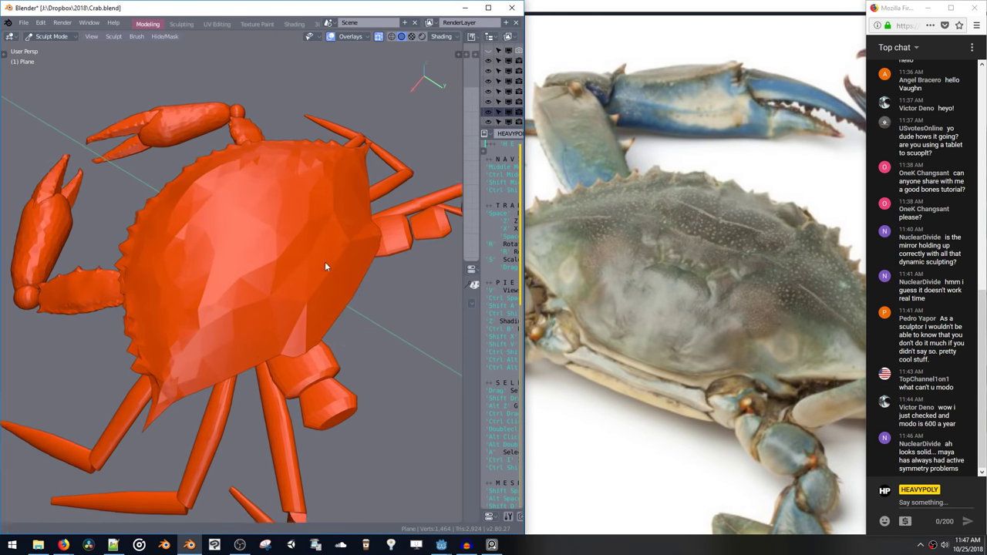
pyautogui.press('f')
pyautogui.click(315, 277)
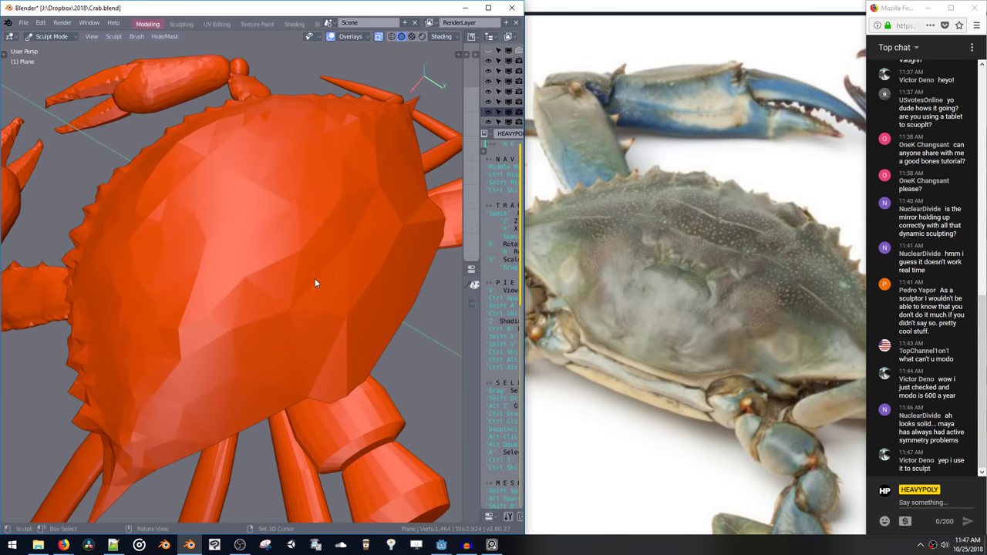
# Undo a test stroke on the shell, choose the Crease brush and try a stroke across the shell's top
pyautogui.moveTo(288, 279); pyautogui.dragTo(266, 290)
pyautogui.hotkey('ctrl', 'z')
pyautogui.press('t')
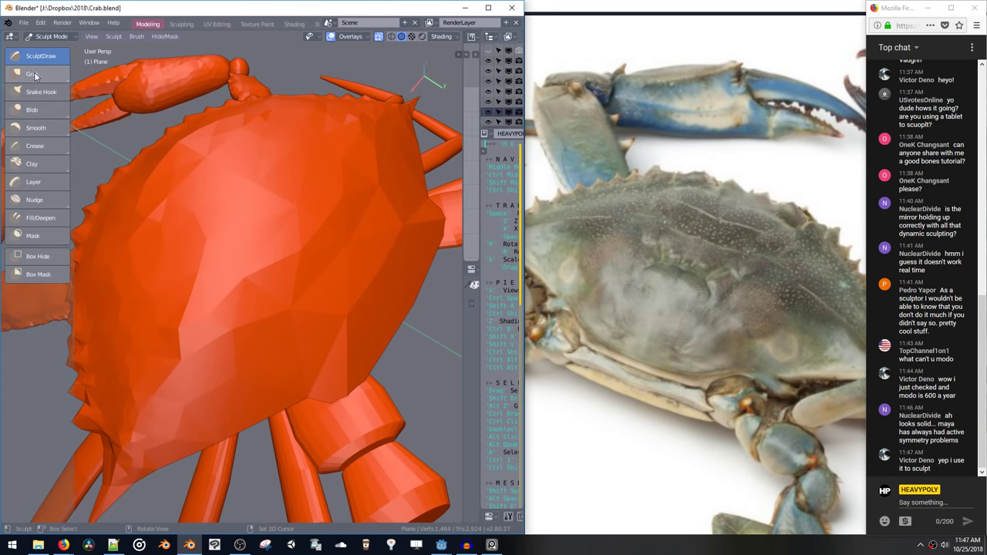
pyautogui.click(32, 148)
pyautogui.moveTo(310, 256)
pyautogui.mouseDown()
pyautogui.moveTo(236, 289)
pyautogui.moveTo(314, 299)
pyautogui.mouseUp()
pyautogui.moveTo(315, 299)
pyautogui.mouseDown(button='middle')
pyautogui.moveTo(224, 274)
pyautogui.moveTo(219, 257)
pyautogui.moveTo(292, 266)
pyautogui.mouseUp(button='middle')
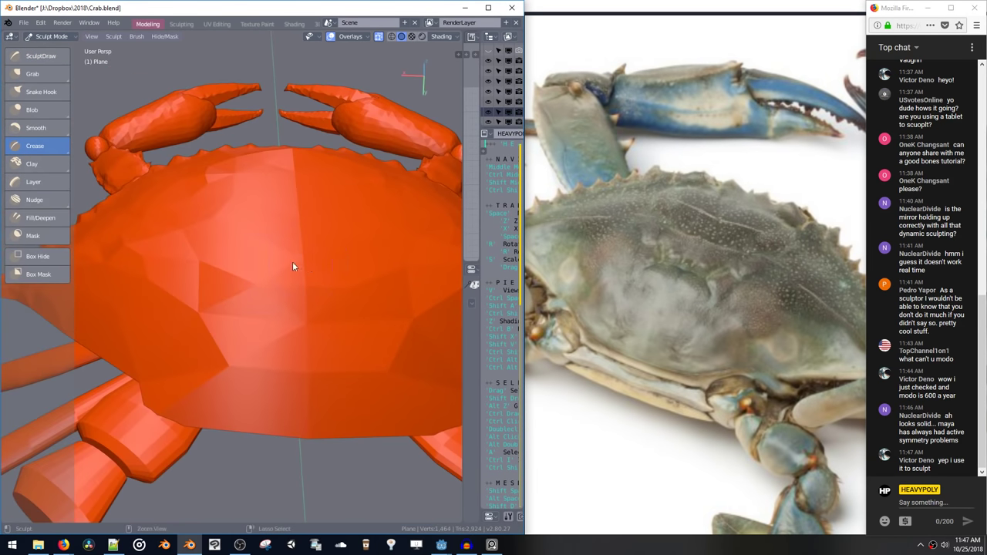
# Try a long diagonal Crease stroke across the middle of the shell and undo it
pyautogui.moveTo(293, 266)
pyautogui.mouseDown()
pyautogui.moveTo(256, 266)
pyautogui.moveTo(340, 374)
pyautogui.mouseUp()
pyautogui.moveTo(341, 374)
pyautogui.mouseDown(button='middle')
pyautogui.moveTo(274, 318)
pyautogui.moveTo(205, 307)
pyautogui.moveTo(245, 319)
pyautogui.moveTo(257, 291)
pyautogui.mouseUp(button='middle')
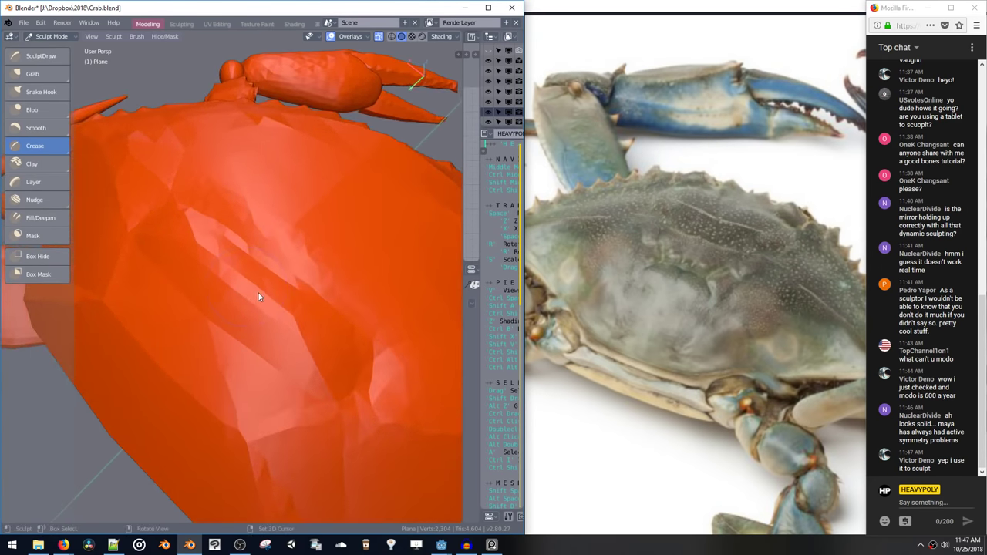
pyautogui.hotkey('ctrl', 'z')
pyautogui.hotkey('ctrl', 'z')
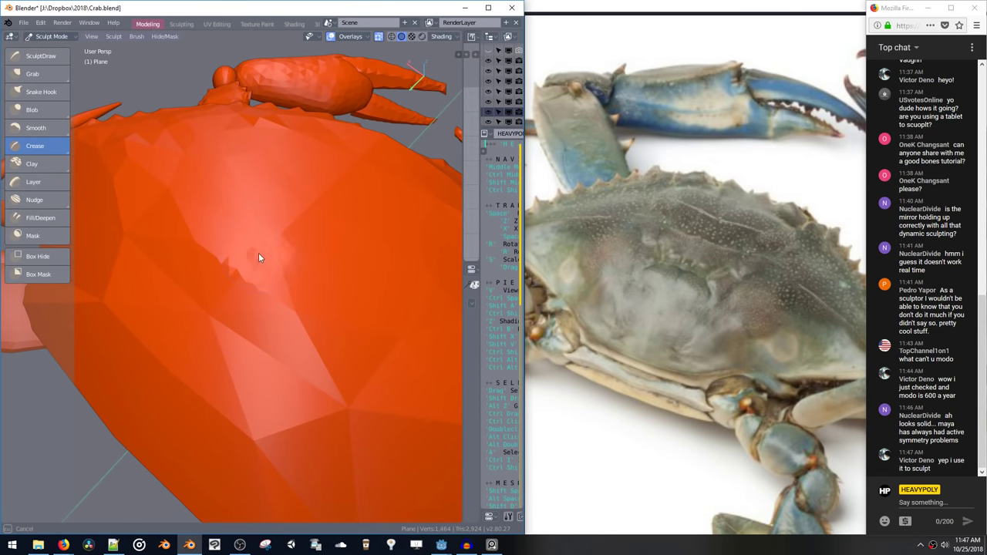
pyautogui.moveTo(203, 222); pyautogui.dragTo(255, 259, button='middle')
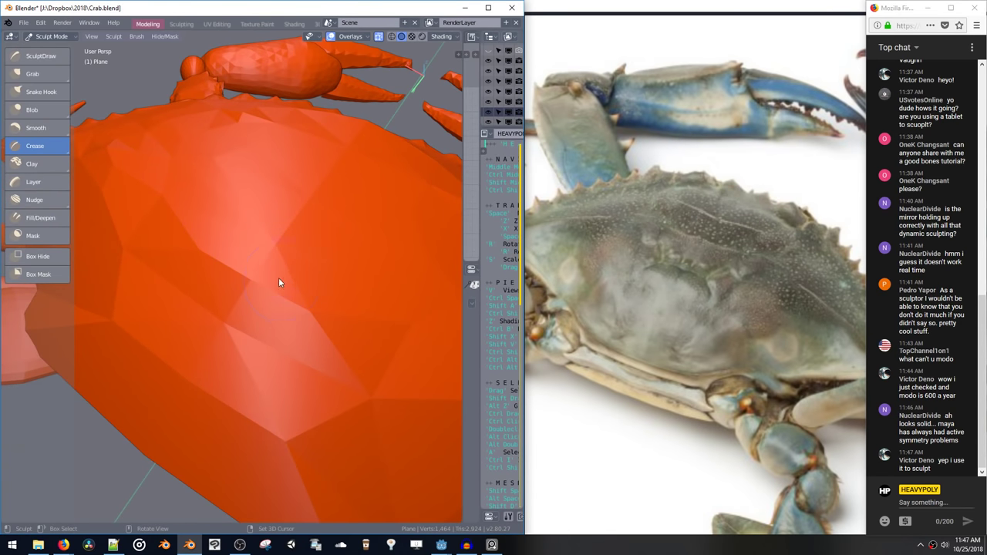
# Resize the Crease brush and try short strokes just beside the shell's centre line
pyautogui.press('f')
pyautogui.click(253, 278)
pyautogui.moveTo(280, 270); pyautogui.dragTo(215, 229)
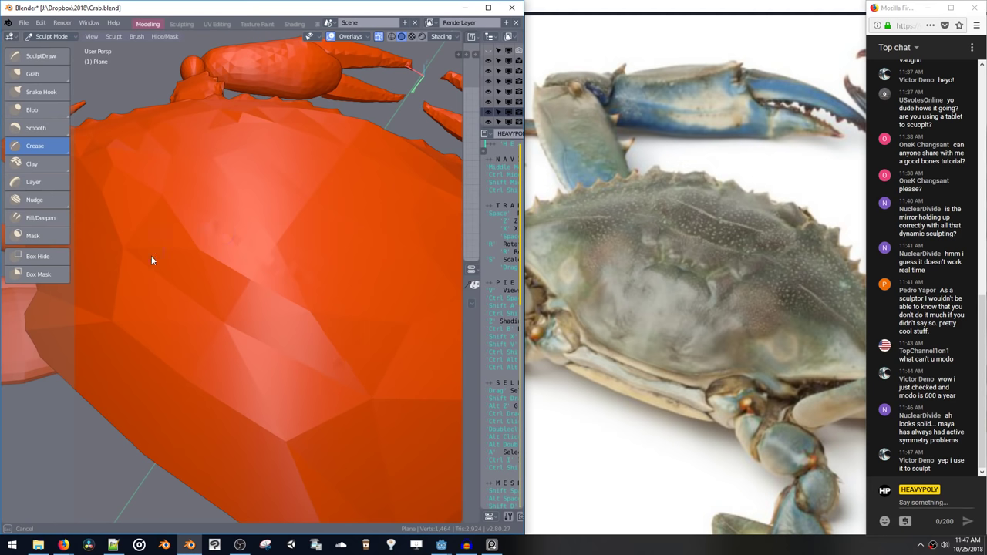
pyautogui.moveTo(241, 261); pyautogui.dragTo(246, 263)
pyautogui.scroll(4, 246, 263)
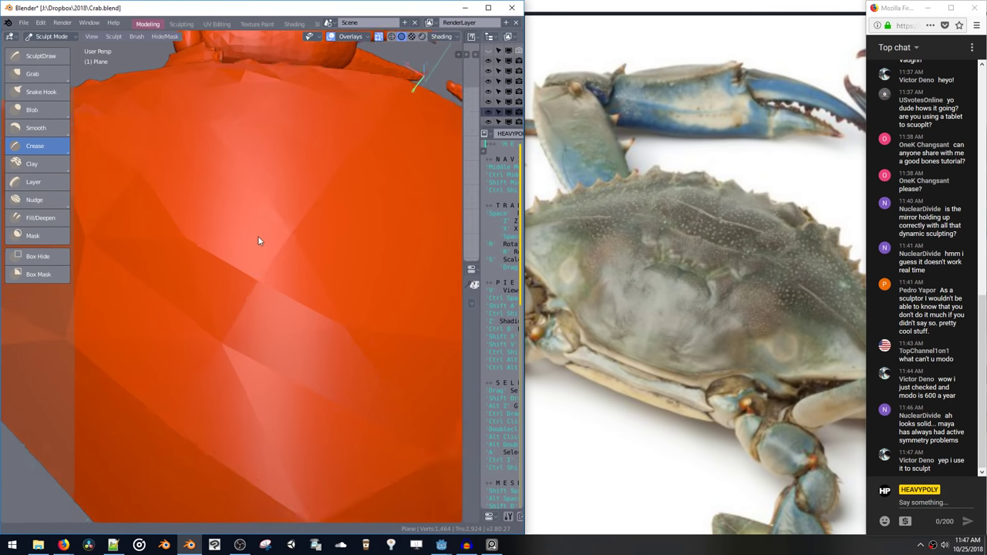
# Readjust the Crease brush size and try another crease across the shell's centre in close-up
pyautogui.press('f')
pyautogui.click(310, 259)
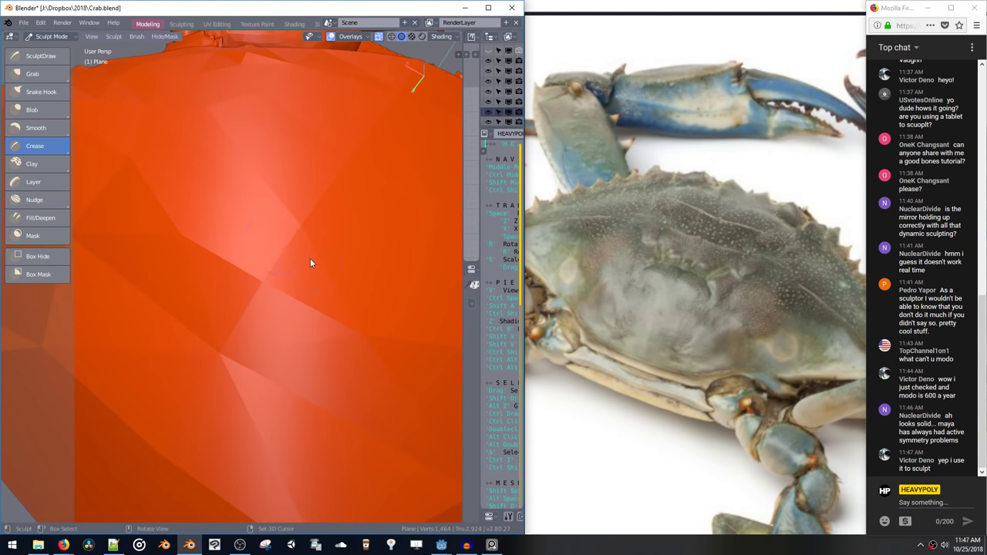
pyautogui.moveTo(283, 255); pyautogui.dragTo(280, 257)
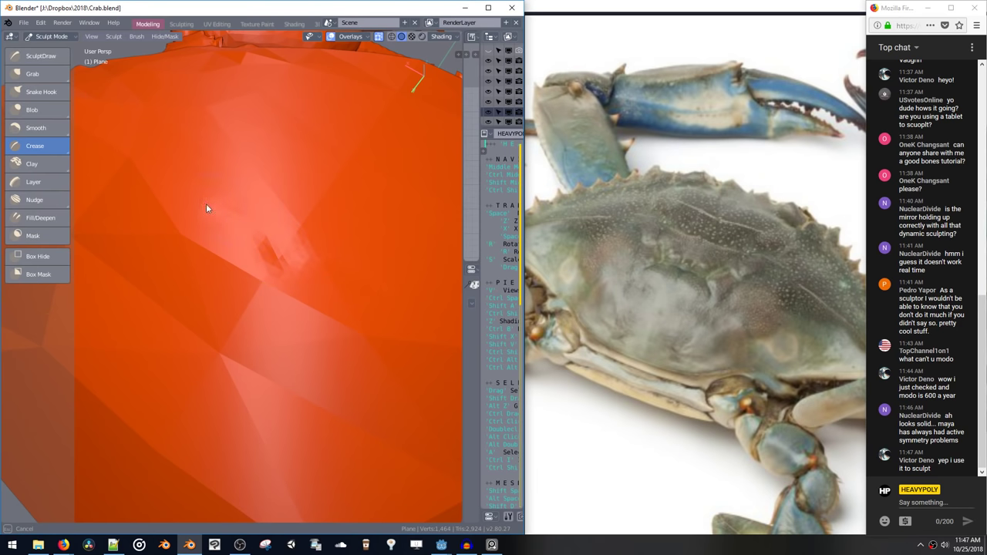
pyautogui.moveTo(133, 275)
pyautogui.mouseDown(button='middle')
pyautogui.moveTo(160, 304)
pyautogui.moveTo(218, 332)
pyautogui.moveTo(284, 344)
pyautogui.moveTo(219, 325)
pyautogui.mouseUp(button='middle')
# Examine the mesh density around the creased area of the shell in wireframe, and return to solid shading
pyautogui.press('z')
pyautogui.click(183, 297)
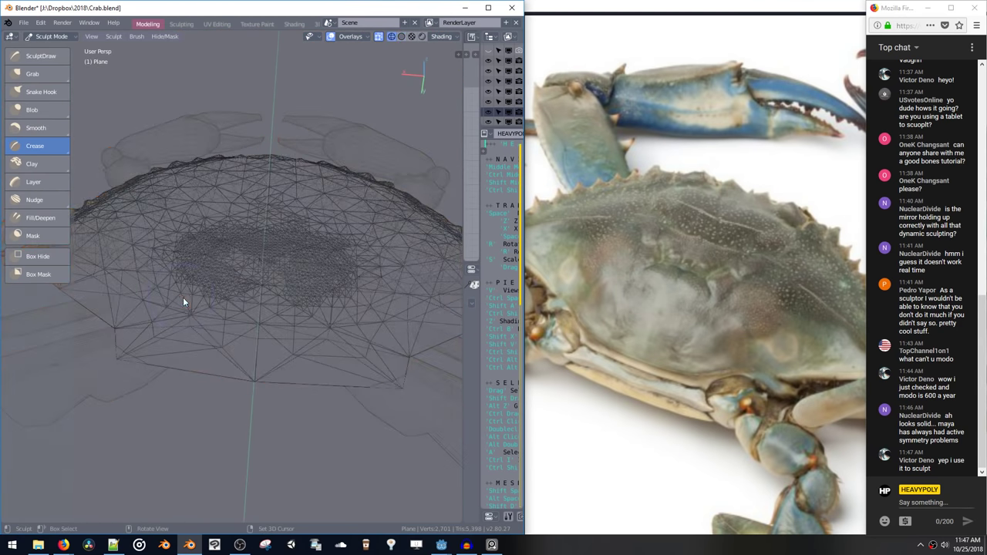
pyautogui.moveTo(182, 297)
pyautogui.mouseDown(button='middle')
pyautogui.moveTo(216, 318)
pyautogui.moveTo(182, 280)
pyautogui.moveTo(193, 296)
pyautogui.moveTo(239, 257)
pyautogui.moveTo(270, 256)
pyautogui.moveTo(243, 255)
pyautogui.moveTo(202, 312)
pyautogui.moveTo(229, 236)
pyautogui.moveTo(305, 232)
pyautogui.mouseUp(button='middle')
pyautogui.press('z')
pyautogui.click(157, 276)
# Undo the trial crease strokes on the shell's centre
pyautogui.hotkey('ctrl', 'z')
pyautogui.hotkey('ctrl', 'z')
pyautogui.hotkey('ctrl', 'z')
pyautogui.scroll(-5, 270, 294)
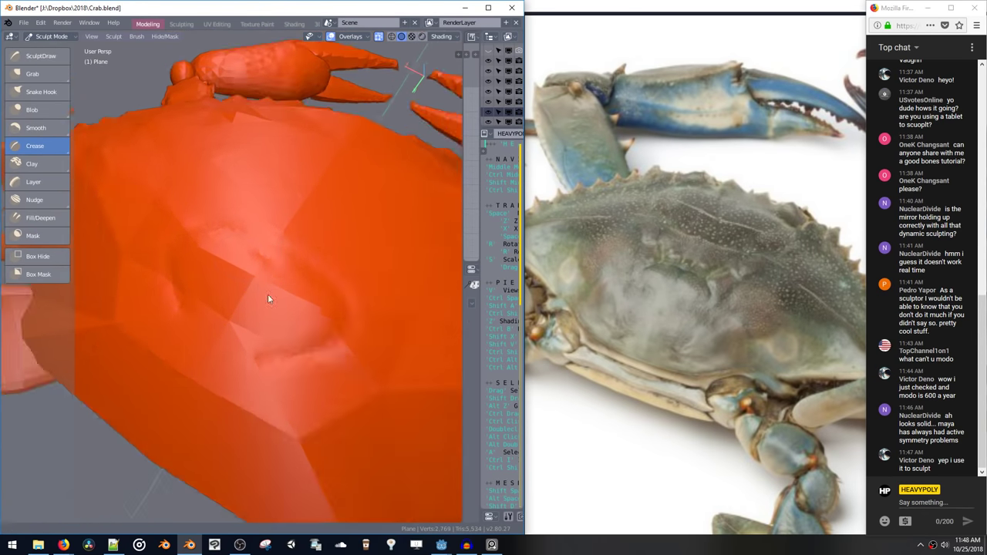
pyautogui.moveTo(246, 275); pyautogui.dragTo(251, 266, button='middle')
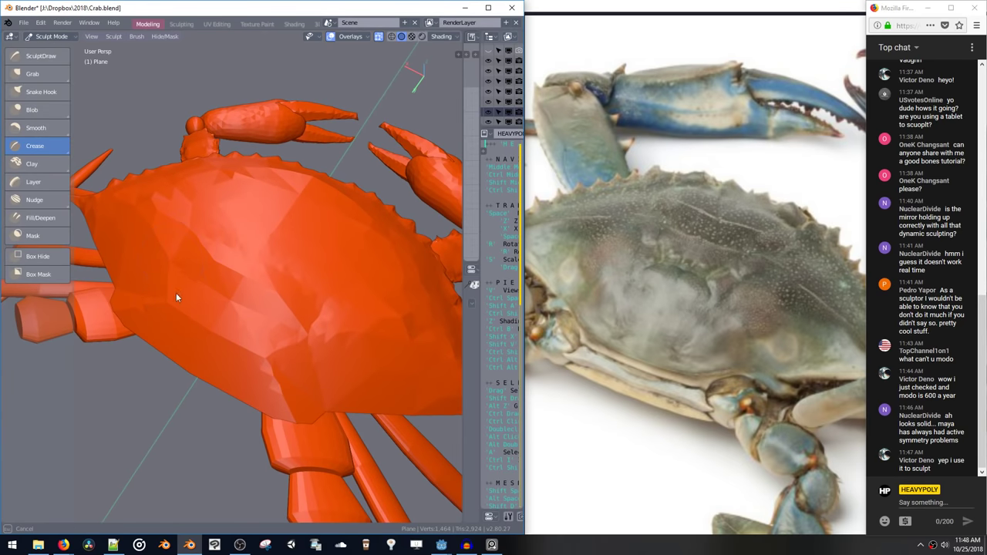
pyautogui.moveTo(175, 279); pyautogui.dragTo(256, 290, button='middle')
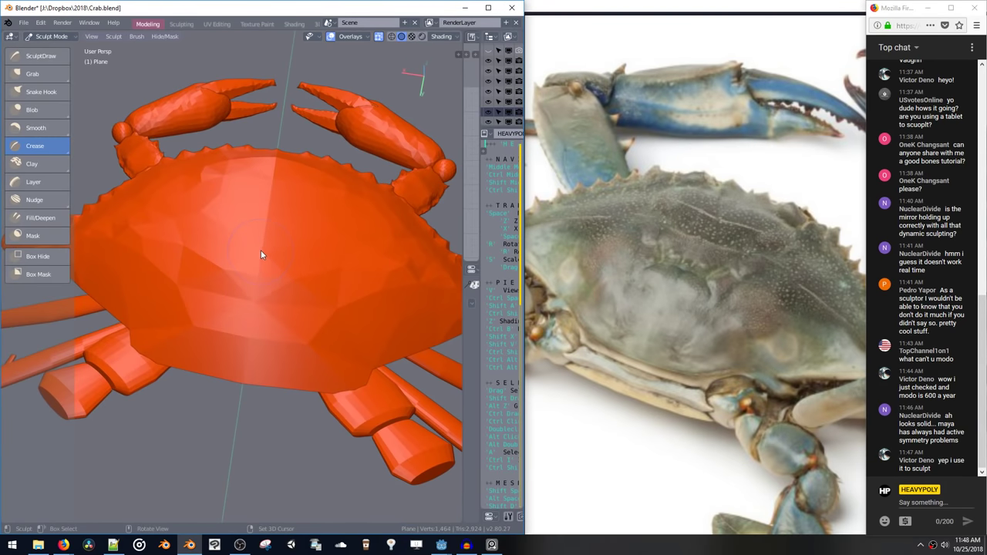
# Try further Crease strokes on the shell's upper surface from a side angle and undo them
pyautogui.moveTo(262, 246); pyautogui.dragTo(225, 259, button='middle')
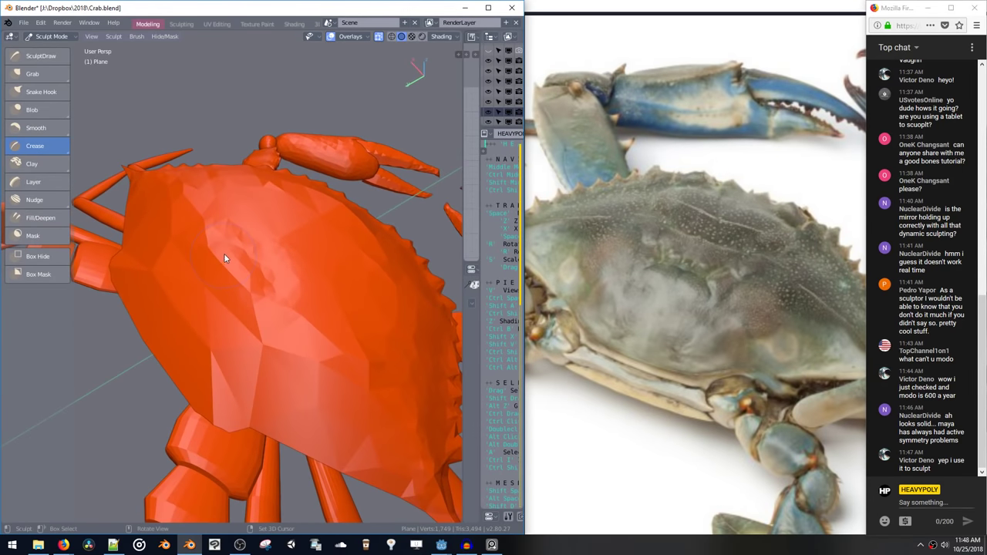
pyautogui.scroll(5, 248, 248)
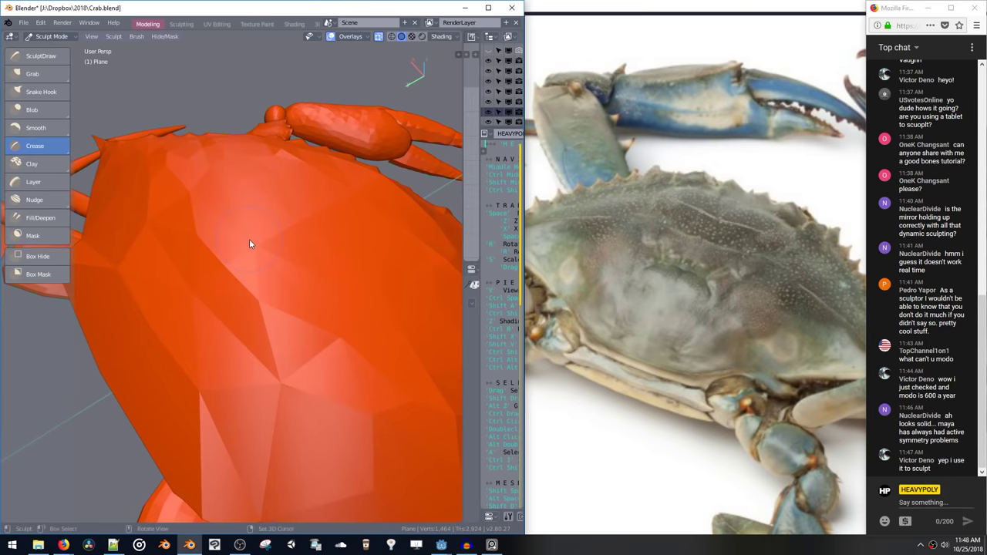
pyautogui.moveTo(269, 260)
pyautogui.mouseDown()
pyautogui.moveTo(254, 238)
pyautogui.moveTo(198, 249)
pyautogui.mouseUp()
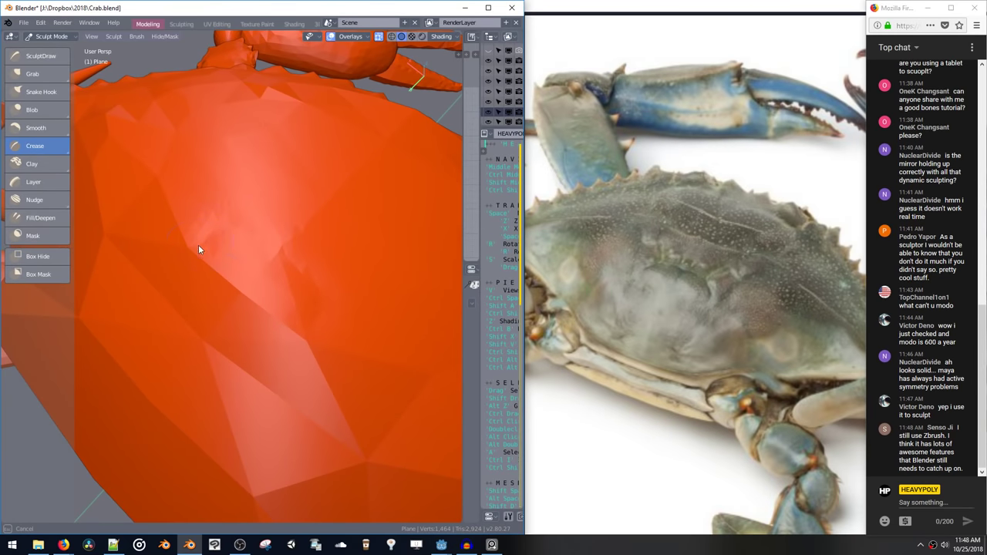
pyautogui.moveTo(263, 260); pyautogui.dragTo(265, 263)
pyautogui.scroll(-5, 287, 314)
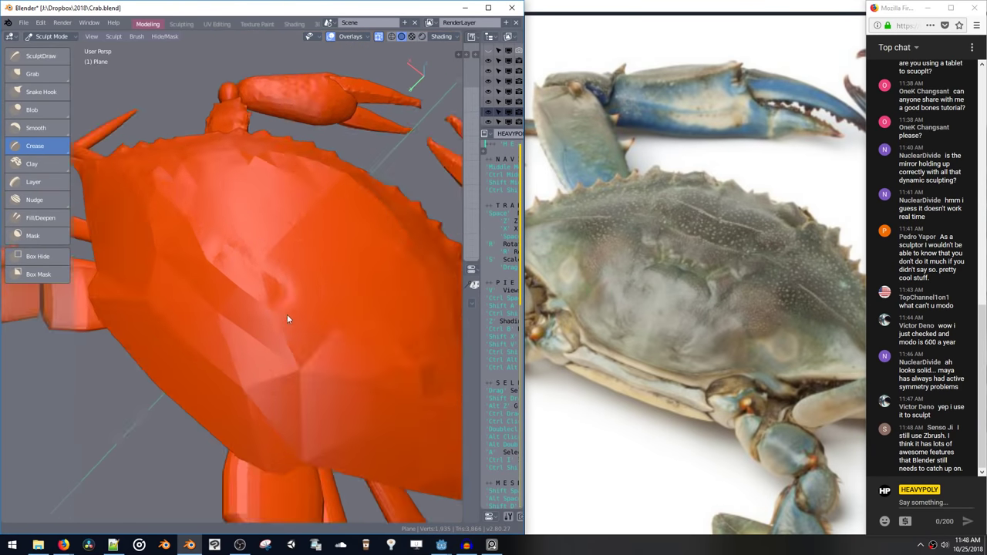
pyautogui.moveTo(256, 293); pyautogui.dragTo(204, 274, button='middle')
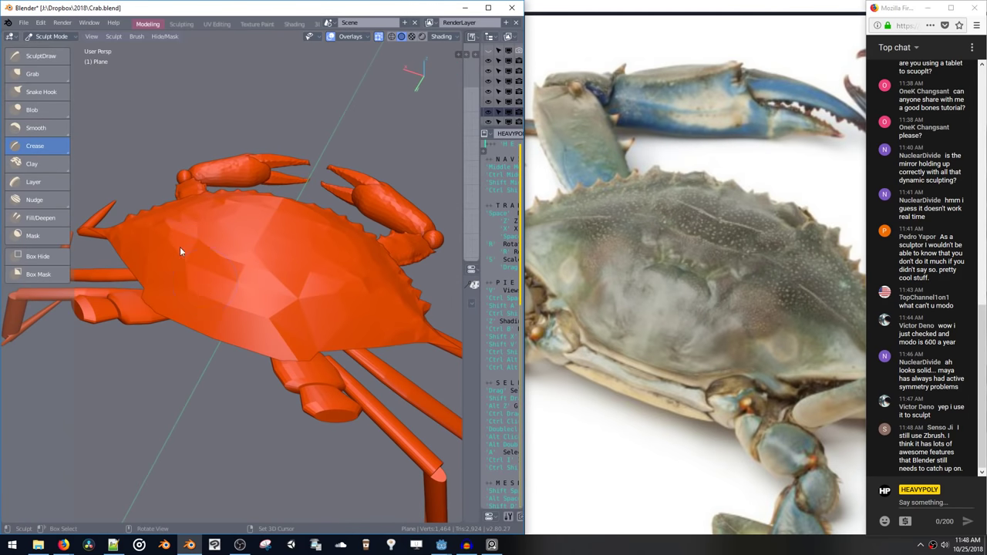
# Switch to the SculptDraw brush, try strokes over the middle of the shell and undo them
pyautogui.click(41, 109)
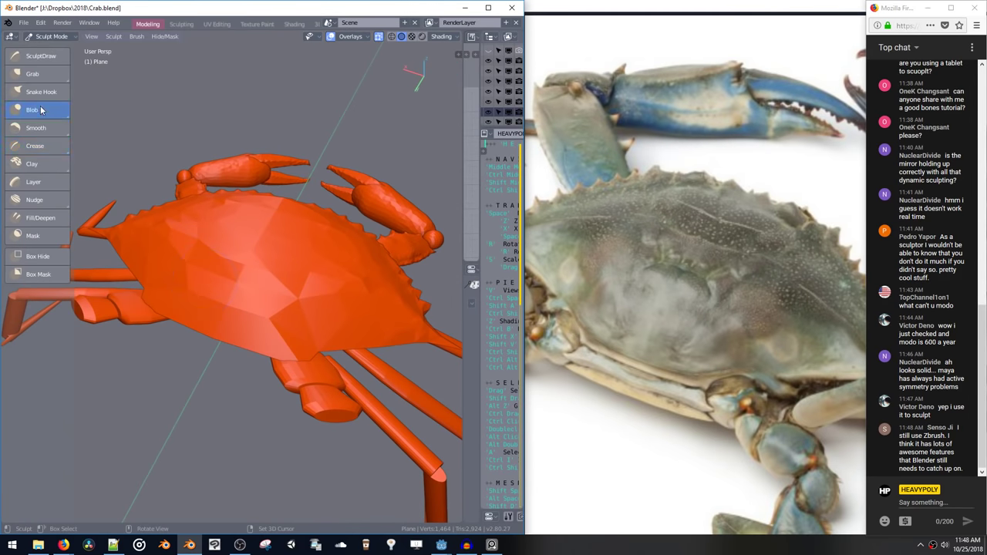
pyautogui.click(41, 55)
pyautogui.moveTo(215, 270)
pyautogui.mouseDown()
pyautogui.moveTo(290, 296)
pyautogui.moveTo(294, 306)
pyautogui.moveTo(270, 320)
pyautogui.mouseUp()
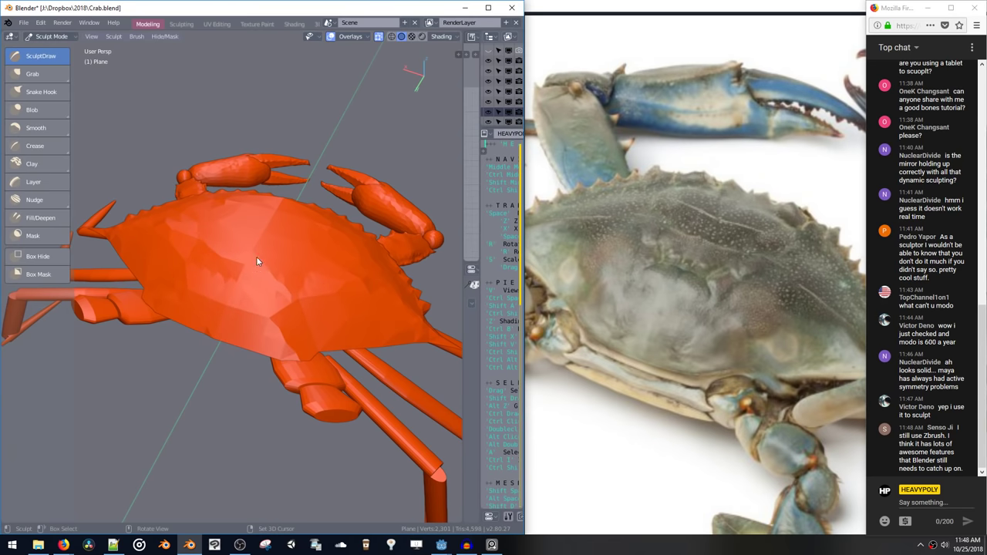
pyautogui.hotkey('ctrl', 'z')
pyautogui.hotkey('ctrl', 'z')
pyautogui.moveTo(278, 264)
pyautogui.mouseDown(button='middle')
pyautogui.moveTo(228, 259)
pyautogui.moveTo(229, 269)
pyautogui.mouseUp(button='middle')
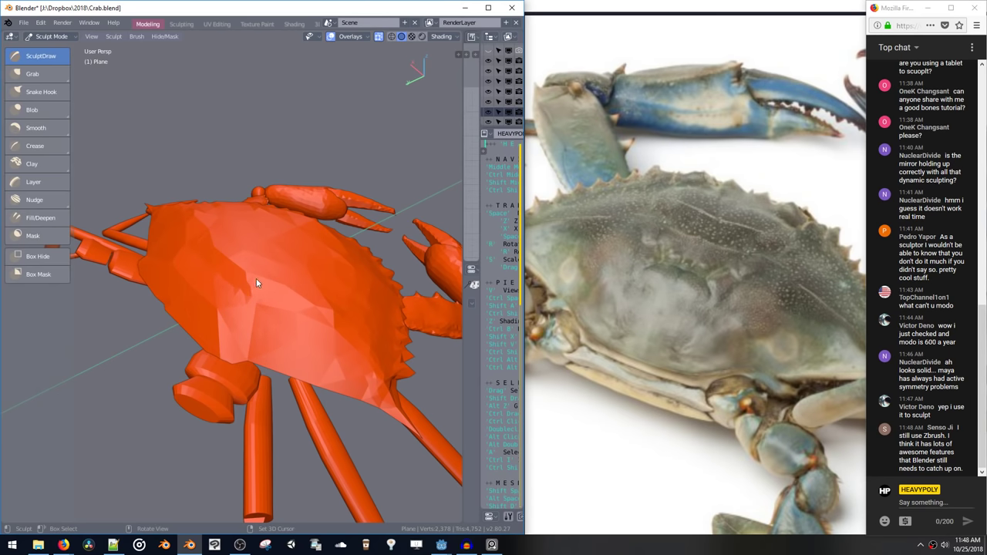
# Show the shell in wireframe and brush over its whole top surface to subdivide the mesh evenly
pyautogui.press('z')
pyautogui.click(189, 303)
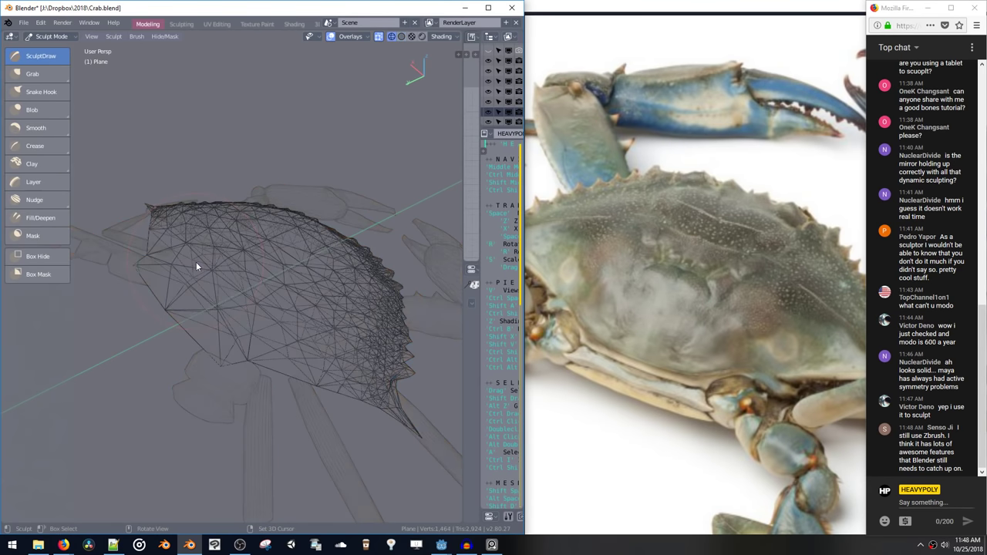
pyautogui.moveTo(196, 261)
pyautogui.mouseDown()
pyautogui.moveTo(235, 306)
pyautogui.moveTo(285, 281)
pyautogui.moveTo(284, 253)
pyautogui.mouseUp()
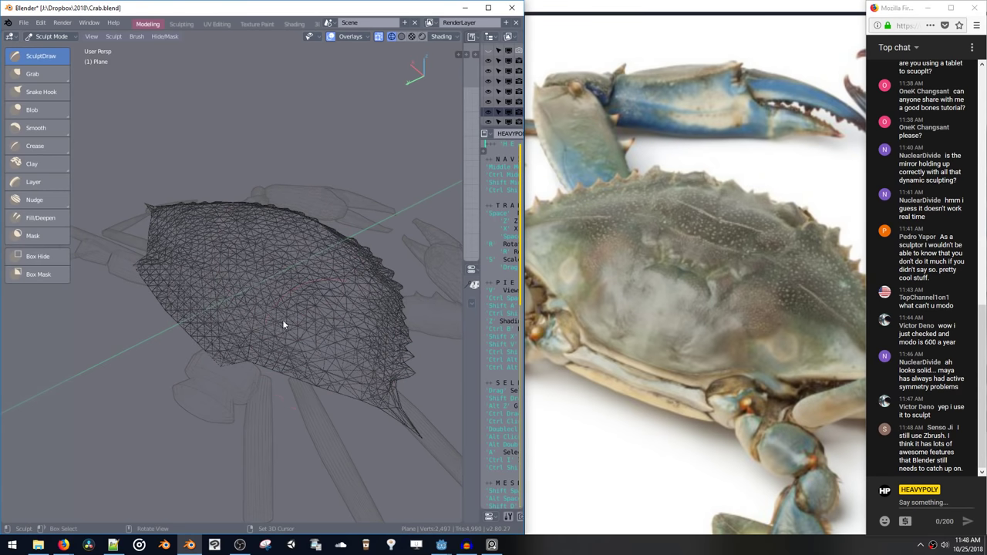
pyautogui.moveTo(282, 319)
pyautogui.mouseDown(button='middle')
pyautogui.moveTo(331, 321)
pyautogui.moveTo(335, 271)
pyautogui.moveTo(297, 304)
pyautogui.moveTo(284, 248)
pyautogui.moveTo(261, 270)
pyautogui.mouseUp(button='middle')
# Preview the shell in Material shading and return the viewport to solid shading
pyautogui.press('z')
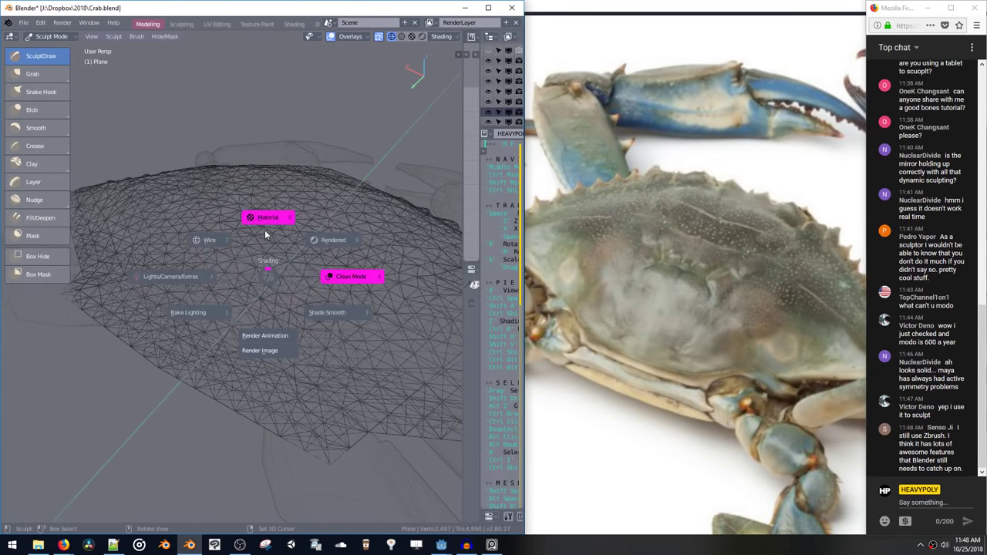
pyautogui.click(266, 234)
pyautogui.press('z')
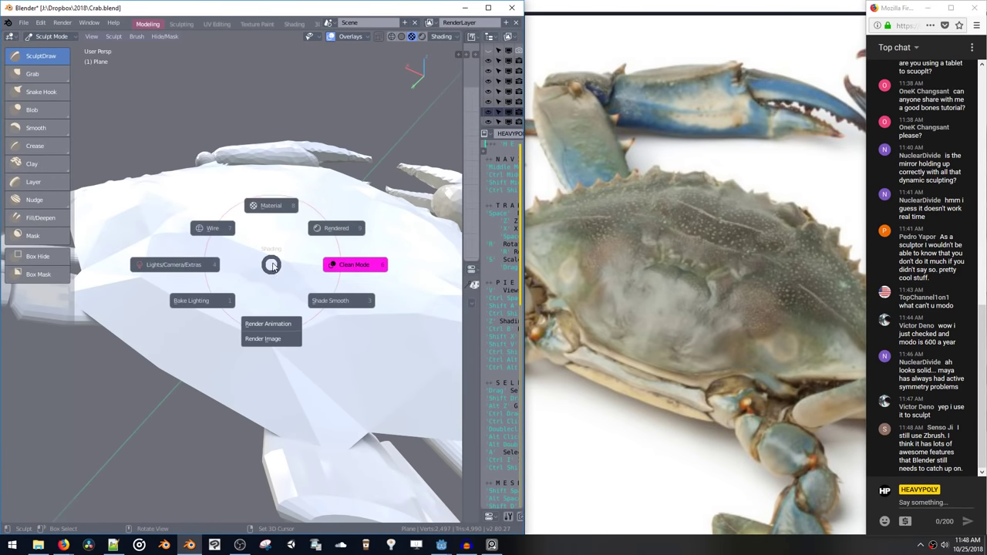
pyautogui.click(222, 231)
pyautogui.click(180, 188)
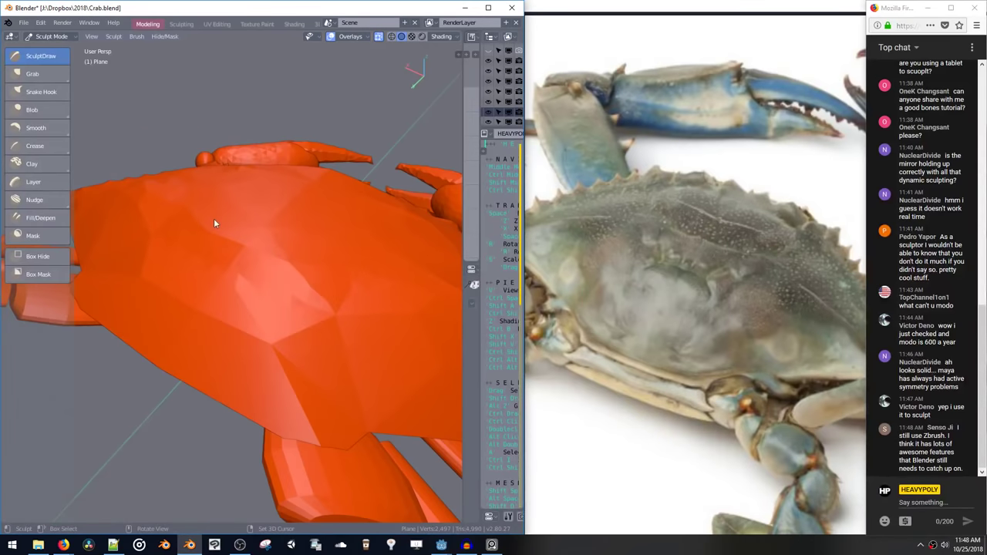
# Smooth out the faceted surface across the top and rear of the shell with brush strokes
pyautogui.moveTo(214, 219); pyautogui.dragTo(239, 228, button='middle')
pyautogui.moveTo(295, 272)
pyautogui.mouseDown()
pyautogui.moveTo(287, 253)
pyautogui.moveTo(280, 335)
pyautogui.moveTo(304, 375)
pyautogui.moveTo(253, 376)
pyautogui.moveTo(147, 310)
pyautogui.mouseUp()
pyautogui.hotkey('ctrl', 'z')
pyautogui.moveTo(257, 349)
pyautogui.mouseDown()
pyautogui.moveTo(211, 324)
pyautogui.moveTo(309, 362)
pyautogui.mouseUp()
pyautogui.moveTo(372, 323)
pyautogui.mouseDown()
pyautogui.moveTo(218, 266)
pyautogui.moveTo(249, 222)
pyautogui.moveTo(329, 332)
pyautogui.mouseUp()
pyautogui.moveTo(267, 335)
pyautogui.mouseDown(button='middle')
pyautogui.moveTo(229, 298)
pyautogui.moveTo(203, 293)
pyautogui.moveTo(309, 311)
pyautogui.moveTo(201, 277)
pyautogui.moveTo(253, 304)
pyautogui.moveTo(293, 287)
pyautogui.mouseUp(button='middle')
pyautogui.press('s')
pyautogui.press('x')
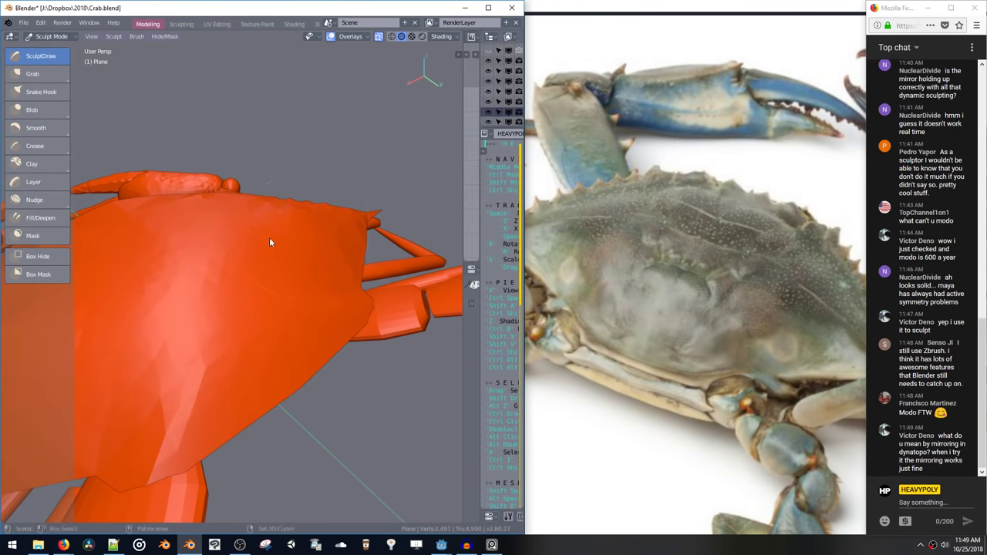
pyautogui.moveTo(270, 242); pyautogui.dragTo(333, 268, button='middle')
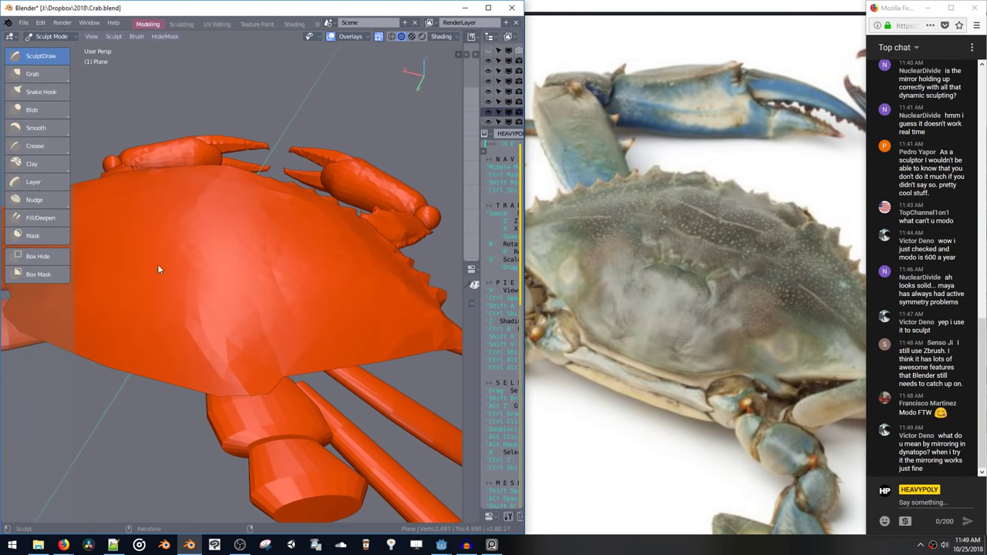
pyautogui.moveTo(235, 306)
pyautogui.mouseDown(button='middle')
pyautogui.moveTo(210, 261)
pyautogui.moveTo(287, 276)
pyautogui.moveTo(65, 117)
pyautogui.mouseUp(button='middle')
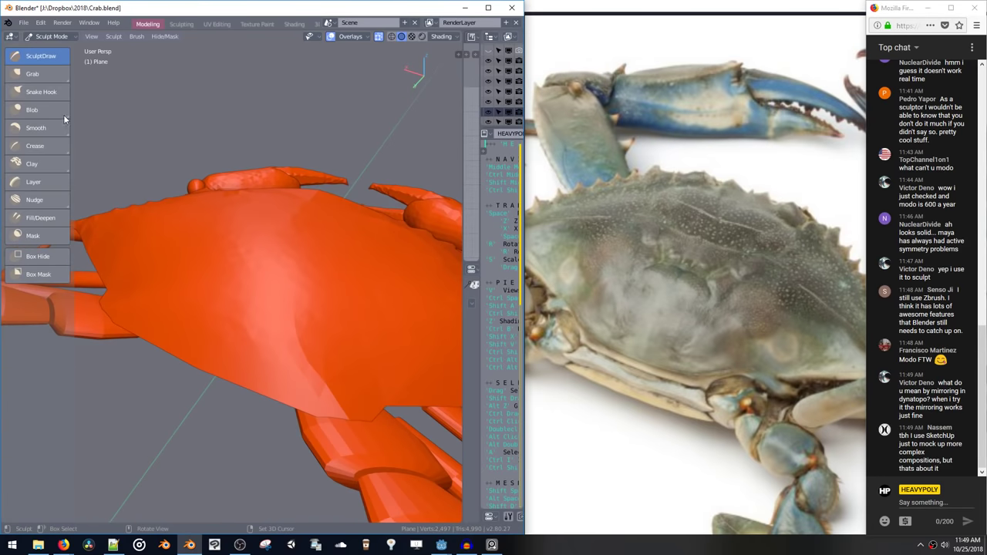
# Carve a diagonal groove over the shell's centre with a resized Crease brush, undoing the rough trial strokes
pyautogui.click(40, 147)
pyautogui.keyDown('ctrl'); pyautogui.moveTo(284, 286); pyautogui.dragTo(273, 243, button='middle'); pyautogui.keyUp('ctrl')
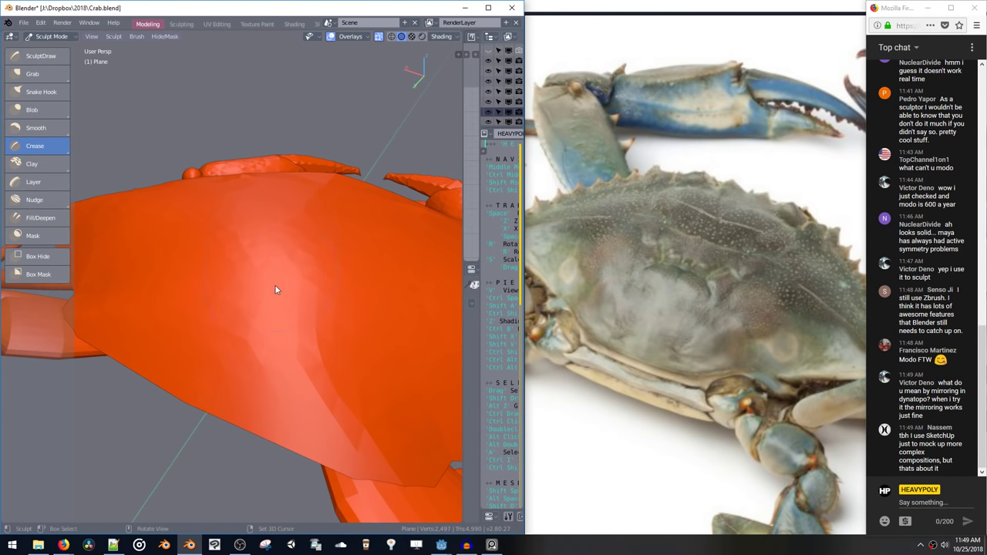
pyautogui.press('f')
pyautogui.click(252, 286)
pyautogui.moveTo(250, 266)
pyautogui.mouseDown()
pyautogui.moveTo(303, 270)
pyautogui.moveTo(312, 300)
pyautogui.mouseUp()
pyautogui.moveTo(312, 299)
pyautogui.mouseDown(button='middle')
pyautogui.moveTo(324, 314)
pyautogui.moveTo(333, 288)
pyautogui.moveTo(278, 275)
pyautogui.mouseUp(button='middle')
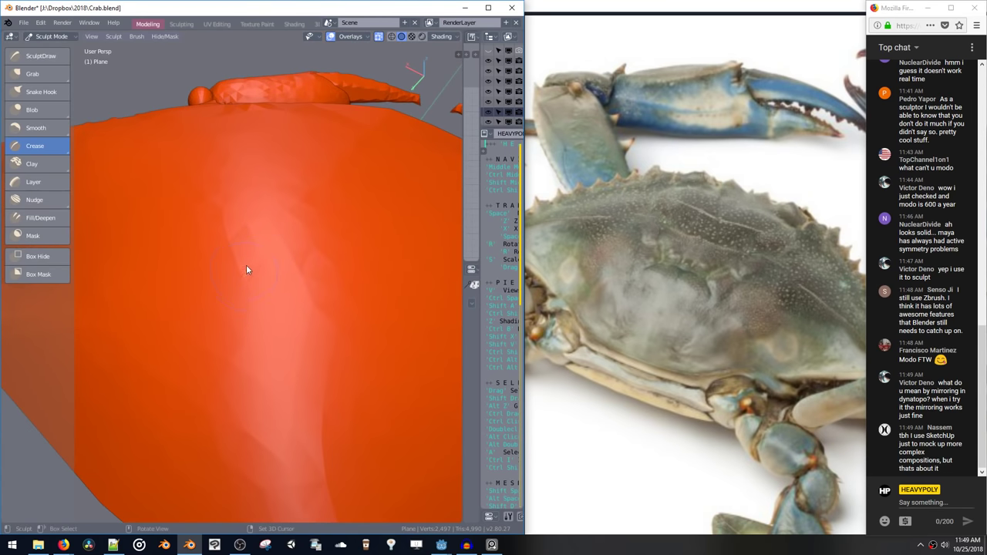
pyautogui.moveTo(242, 274)
pyautogui.mouseDown()
pyautogui.moveTo(316, 292)
pyautogui.moveTo(262, 270)
pyautogui.mouseUp()
pyautogui.hotkey('ctrl', 'z')
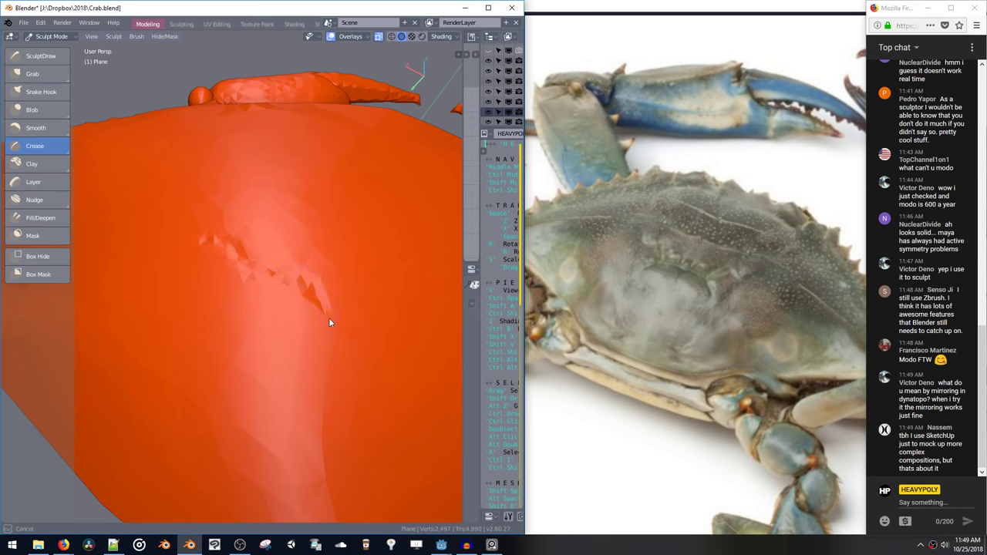
pyautogui.hotkey('ctrl', 'z')
pyautogui.moveTo(329, 323)
pyautogui.mouseDown()
pyautogui.moveTo(277, 266)
pyautogui.moveTo(325, 302)
pyautogui.moveTo(312, 292)
pyautogui.mouseUp()
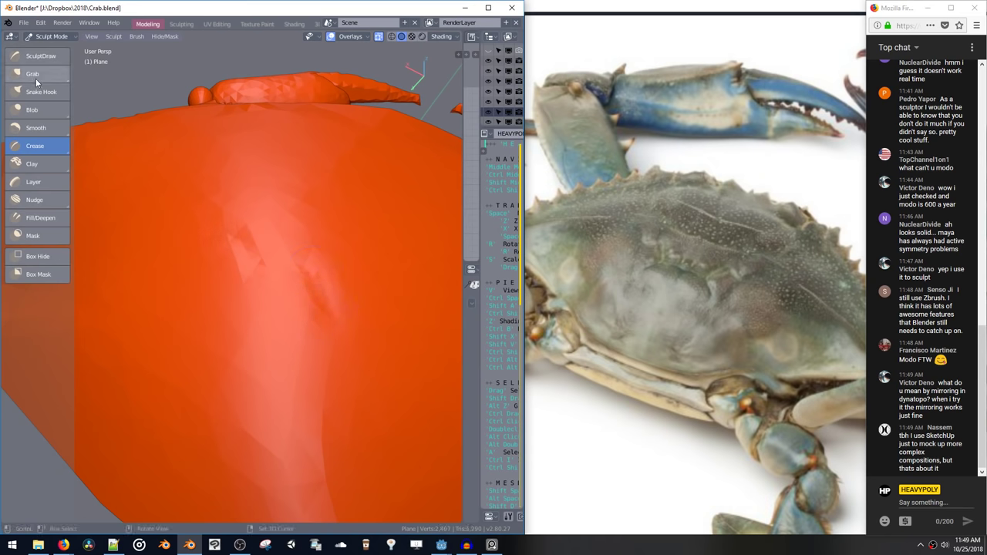
# Try SculptDraw strokes below the new groove to build up the shell's centre
pyautogui.click(35, 57)
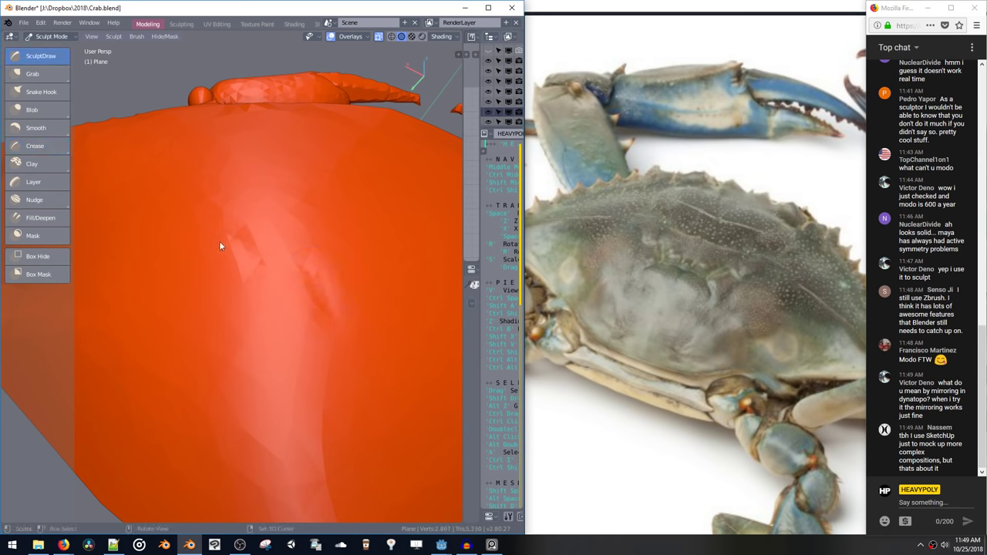
pyautogui.moveTo(257, 281)
pyautogui.mouseDown()
pyautogui.moveTo(274, 282)
pyautogui.moveTo(304, 331)
pyautogui.mouseUp()
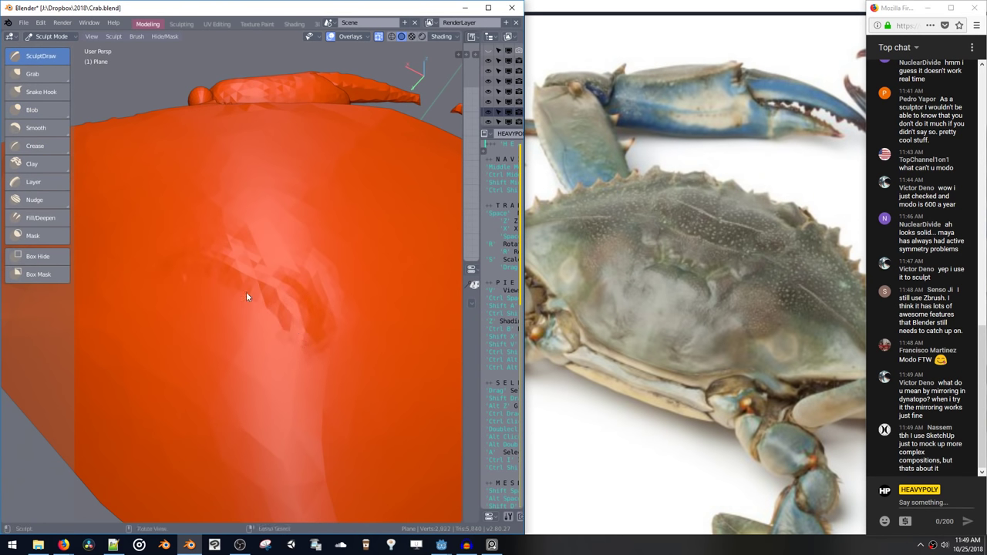
pyautogui.hotkey('ctrl', 'z')
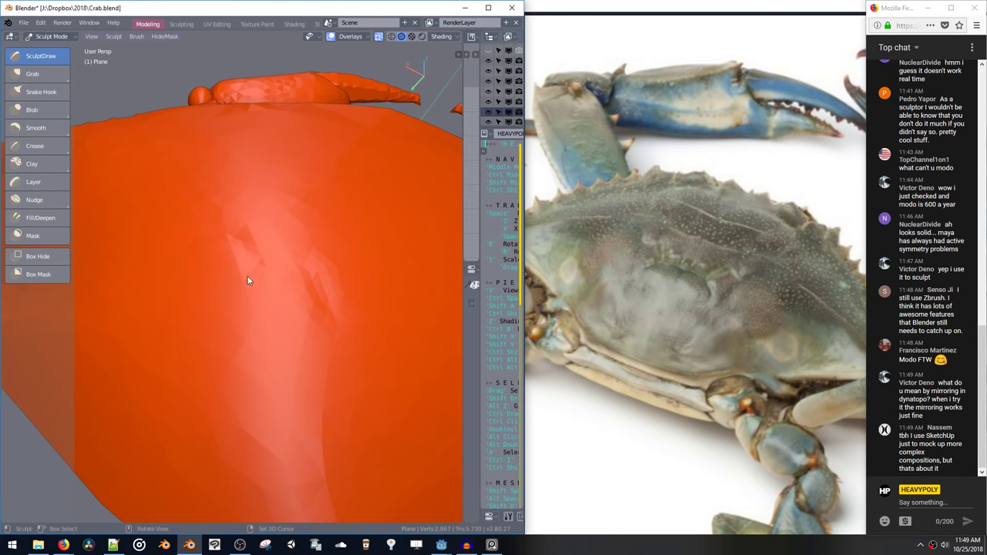
pyautogui.moveTo(249, 280)
pyautogui.mouseDown()
pyautogui.moveTo(286, 289)
pyautogui.moveTo(316, 337)
pyautogui.mouseUp()
pyautogui.moveTo(316, 338)
pyautogui.mouseDown(button='middle')
pyautogui.moveTo(258, 274)
pyautogui.moveTo(214, 260)
pyautogui.moveTo(250, 273)
pyautogui.moveTo(206, 223)
pyautogui.mouseUp(button='middle')
# Adjust the shell's central groove with the Grab brush and build up a ridge along it with Clay strokes
pyautogui.click(50, 73)
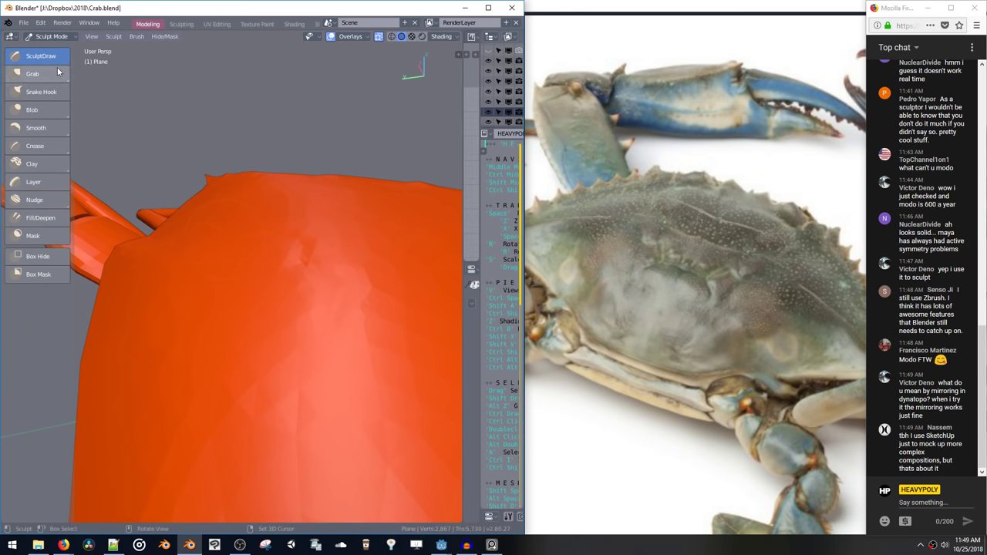
pyautogui.moveTo(304, 242); pyautogui.dragTo(301, 264)
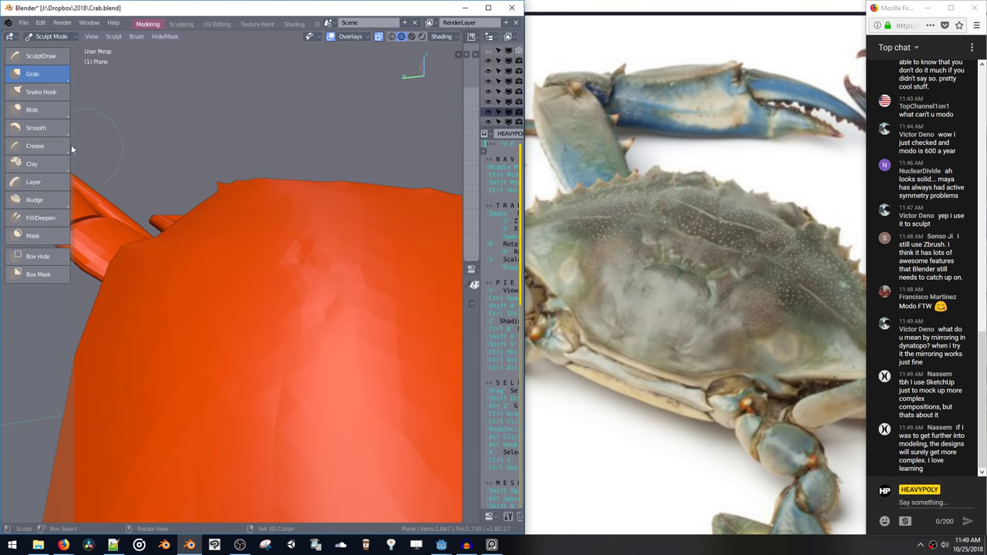
pyautogui.click(51, 168)
pyautogui.moveTo(224, 243)
pyautogui.mouseDown(button='middle')
pyautogui.moveTo(333, 323)
pyautogui.moveTo(318, 291)
pyautogui.moveTo(363, 305)
pyautogui.moveTo(313, 298)
pyautogui.moveTo(301, 285)
pyautogui.mouseUp(button='middle')
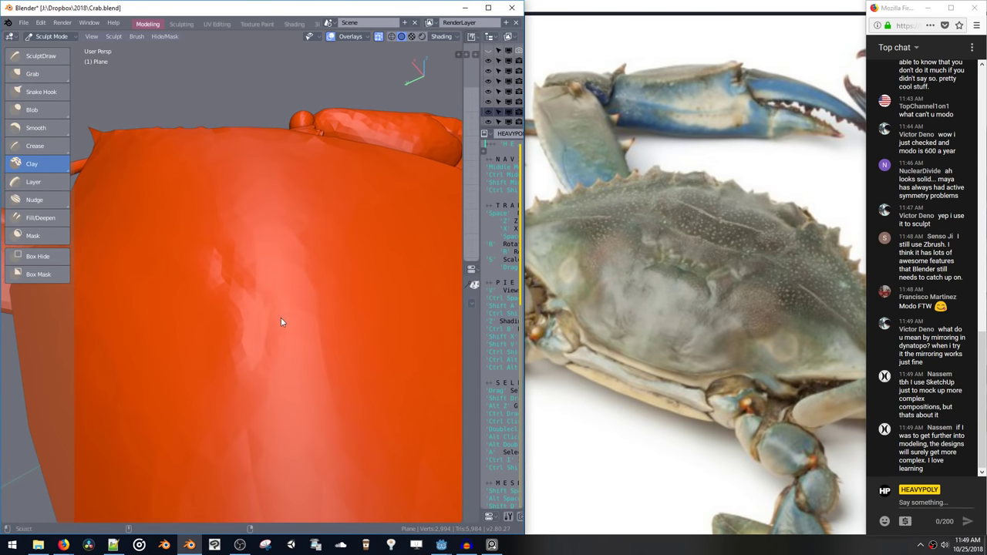
pyautogui.moveTo(263, 273); pyautogui.dragTo(275, 321)
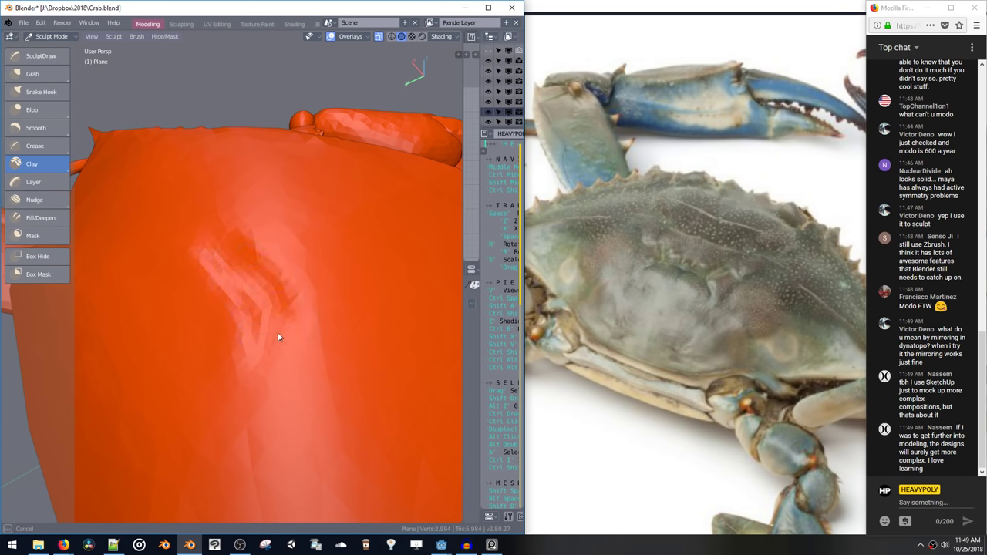
pyautogui.moveTo(278, 336); pyautogui.dragTo(275, 284)
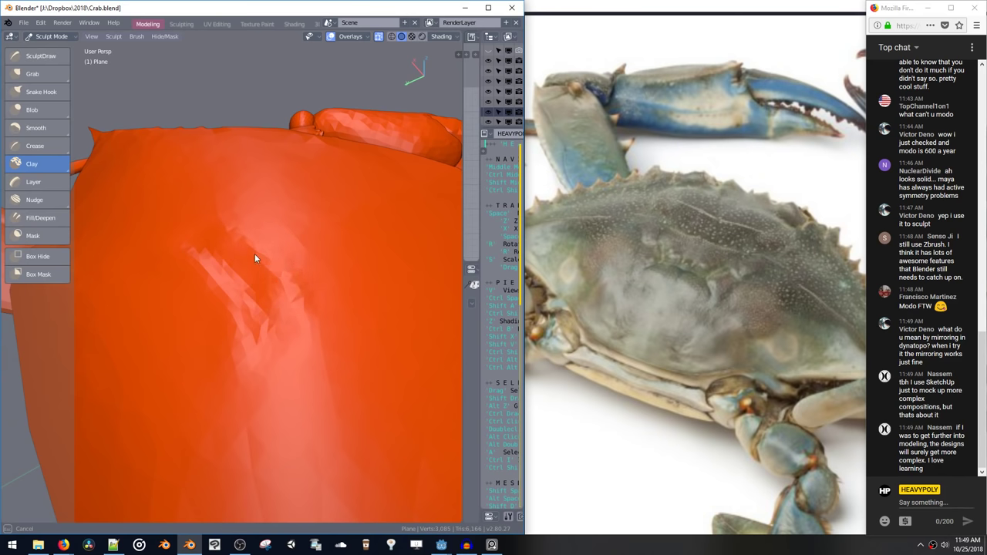
pyautogui.moveTo(281, 273); pyautogui.dragTo(278, 297, button='middle')
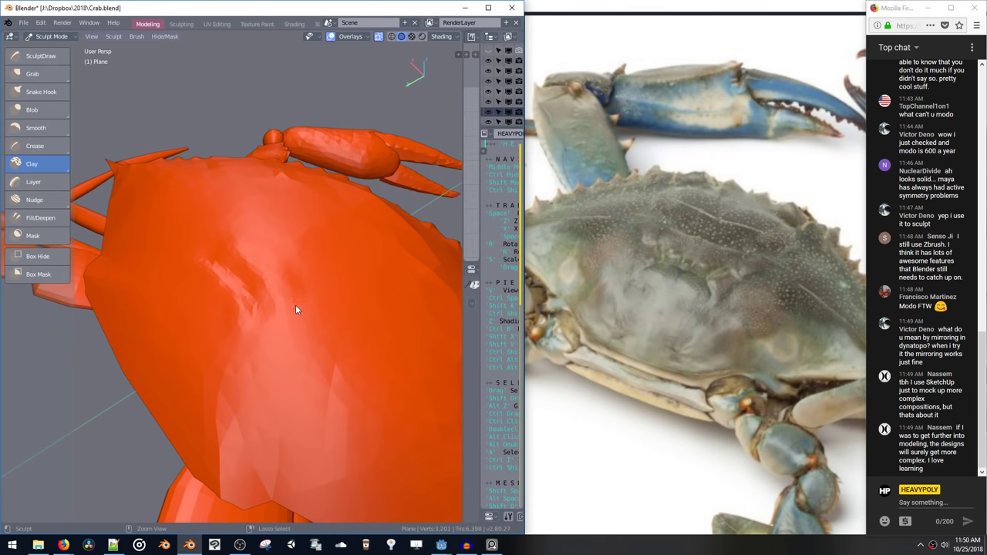
pyautogui.scroll(2, 296, 293)
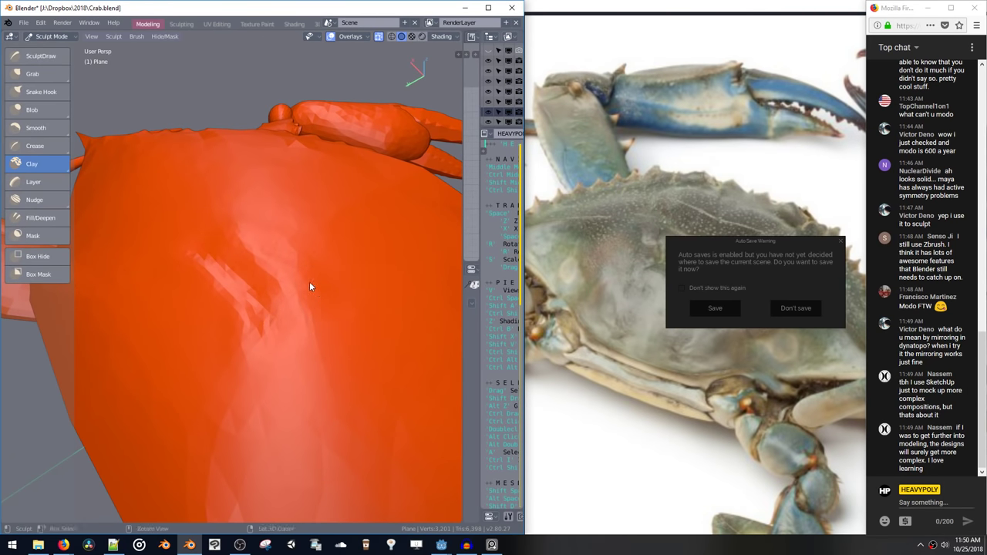
# Save the PureRef reference scene in the 2018 folder under the file name Crab
pyautogui.click(716, 309)
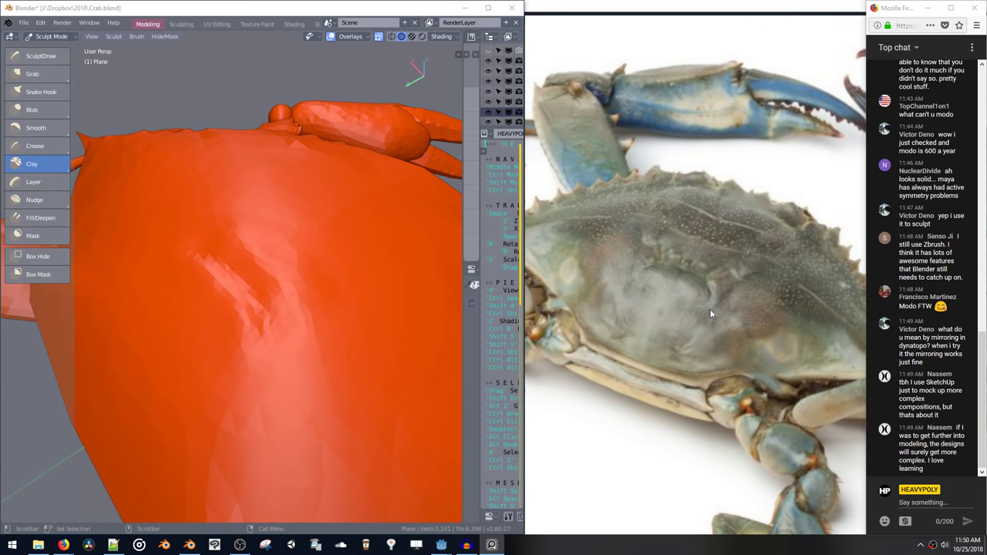
pyautogui.click(590, 239)
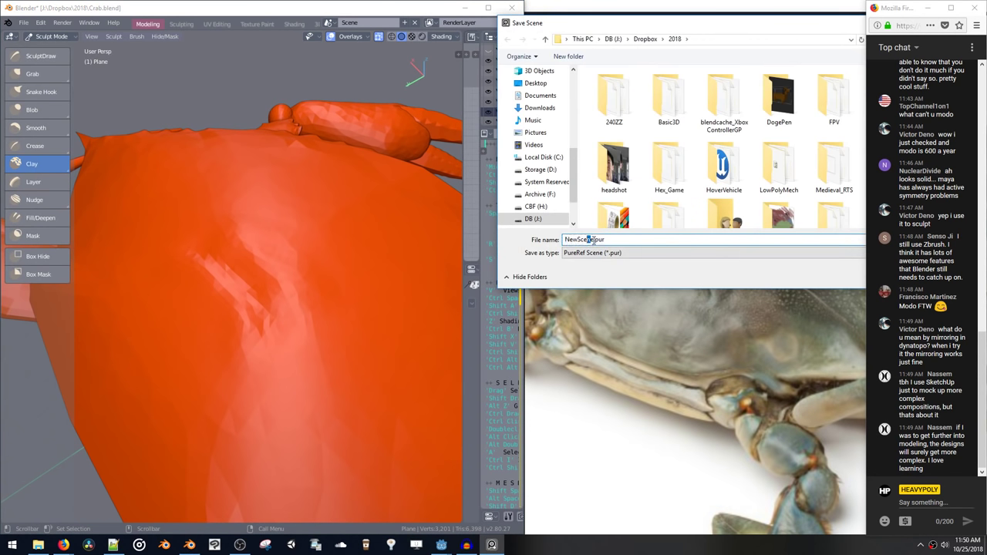
pyautogui.doubleClick(589, 240)
pyautogui.write('Cravb')
pyautogui.press('BackSpace')
pyautogui.press('BackSpace')
pyautogui.press('Return')
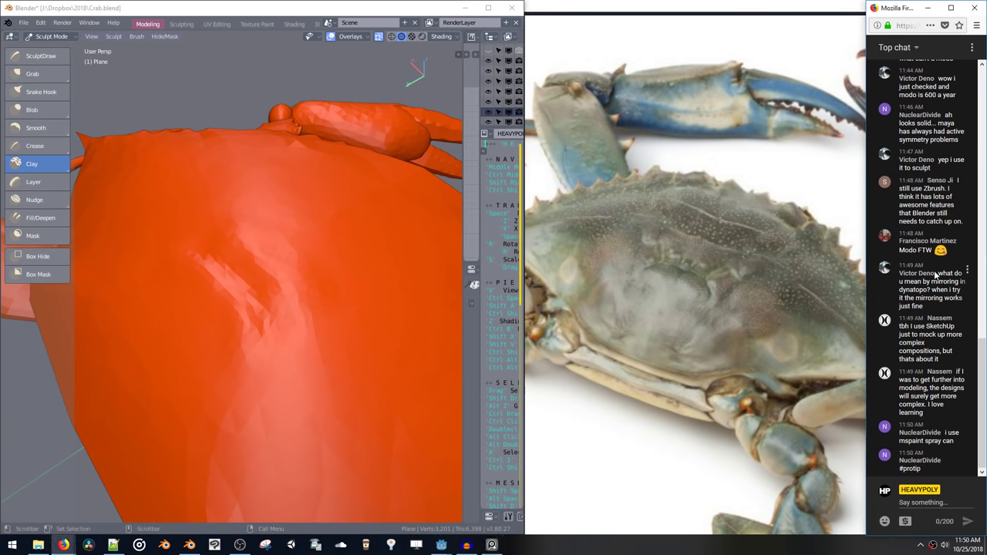
pyautogui.moveTo(938, 274); pyautogui.dragTo(950, 290)
pyautogui.click(929, 297)
# Leave Sculpt Mode on the shell, select the front claw's main segment and put it in Edit Mode
pyautogui.scroll(-10, 282, 220)
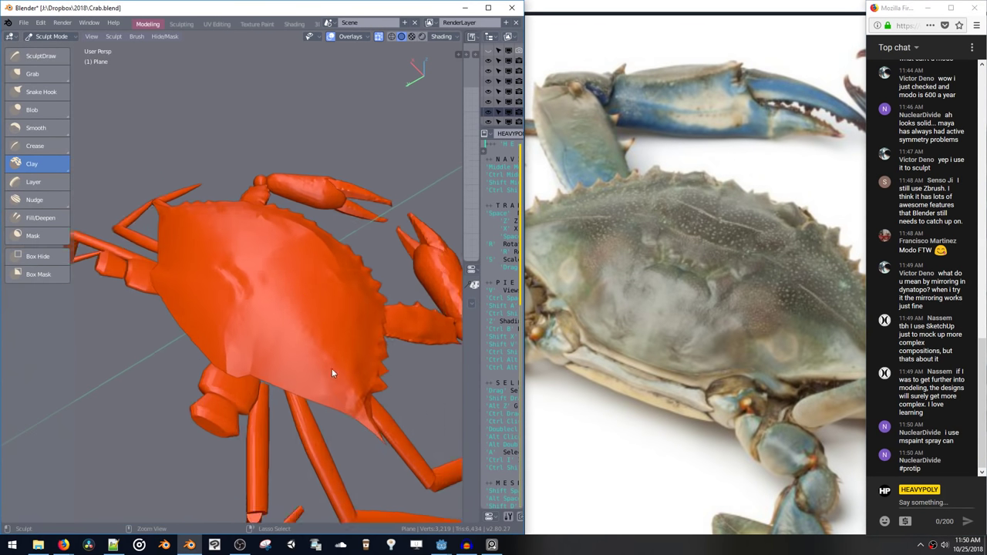
pyautogui.hotkey('ctrl', 'Tab')
pyautogui.click(332, 350)
pyautogui.click(264, 225)
pyautogui.moveTo(263, 228)
pyautogui.mouseDown(button='middle')
pyautogui.moveTo(217, 361)
pyautogui.moveTo(263, 300)
pyautogui.moveTo(198, 254)
pyautogui.moveTo(193, 238)
pyautogui.moveTo(243, 222)
pyautogui.mouseUp(button='middle')
pyautogui.scroll(3, 263, 301)
pyautogui.press('Tab')
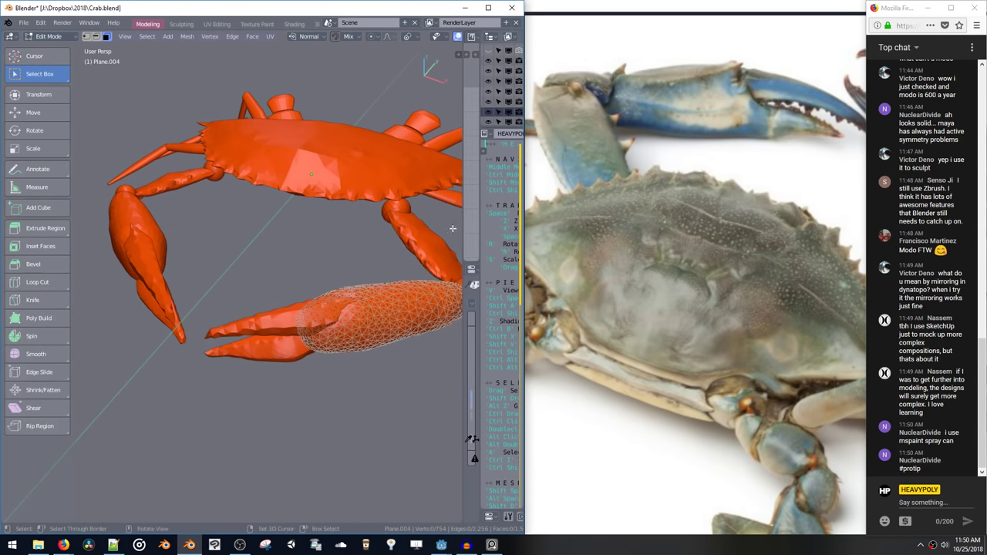
# Switch the claw segment between Edit, Object and Sculpt Mode to compare how its mirrored half displays
pyautogui.hotkey('ctrl', 'space')
pyautogui.click(284, 282)
pyautogui.hotkey('ctrl', 'Tab')
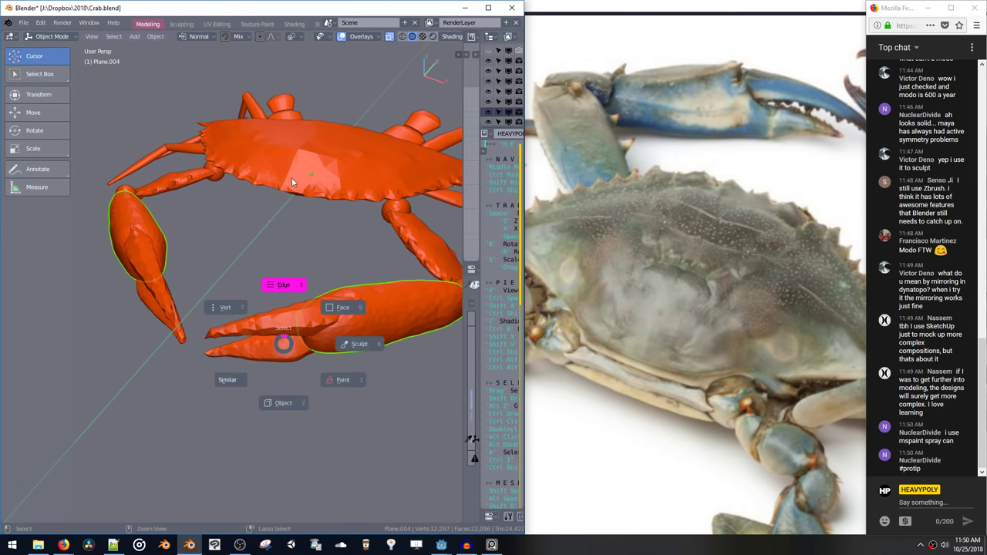
pyautogui.click(287, 283)
pyautogui.hotkey('ctrl', 'Tab')
pyautogui.click(350, 353)
pyautogui.hotkey('ctrl', 'Tab')
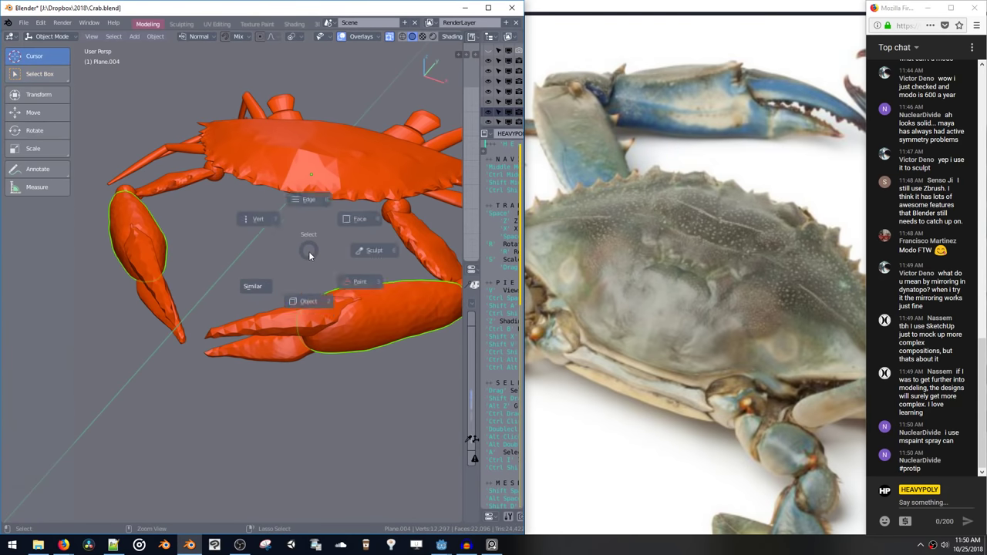
pyautogui.click(375, 251)
# Recheck the claw's mirroring in Edit and Object Mode and test a Clay stroke on it in Sculpt Mode
pyautogui.moveTo(333, 245); pyautogui.dragTo(239, 238, button='middle')
pyautogui.hotkey('ctrl', 'Tab')
pyautogui.click(319, 194)
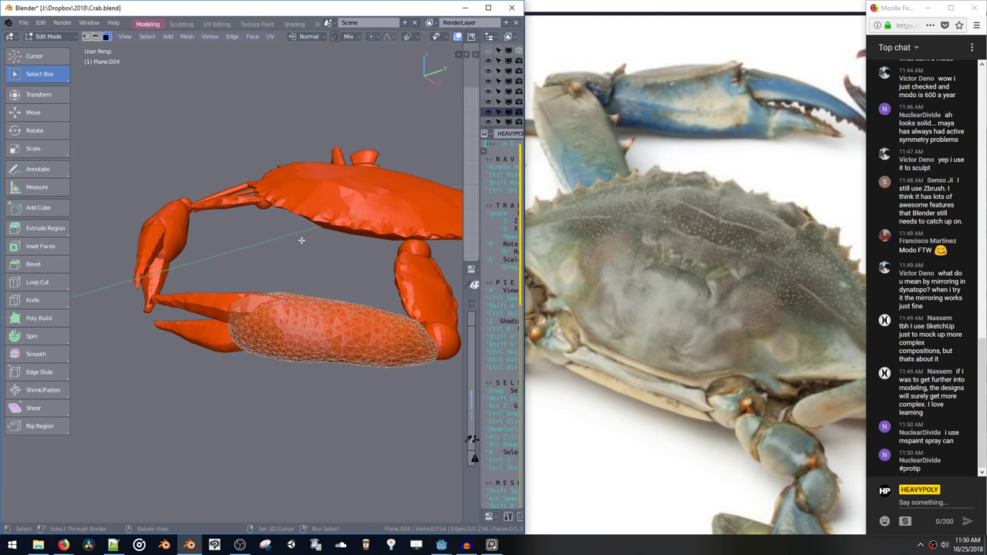
pyautogui.hotkey('ctrl', 'Tab')
pyautogui.click(298, 324)
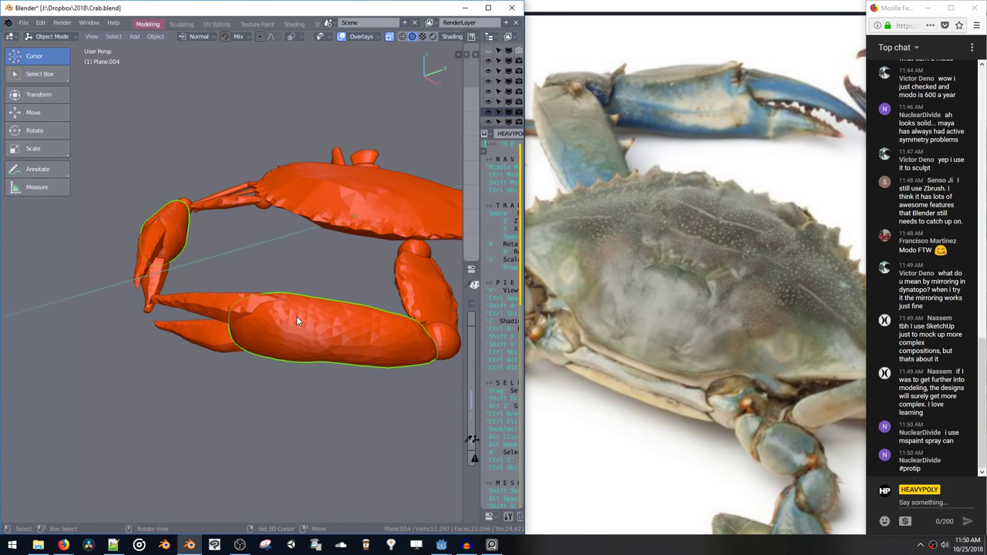
pyautogui.hotkey('ctrl', 'Tab')
pyautogui.click(361, 322)
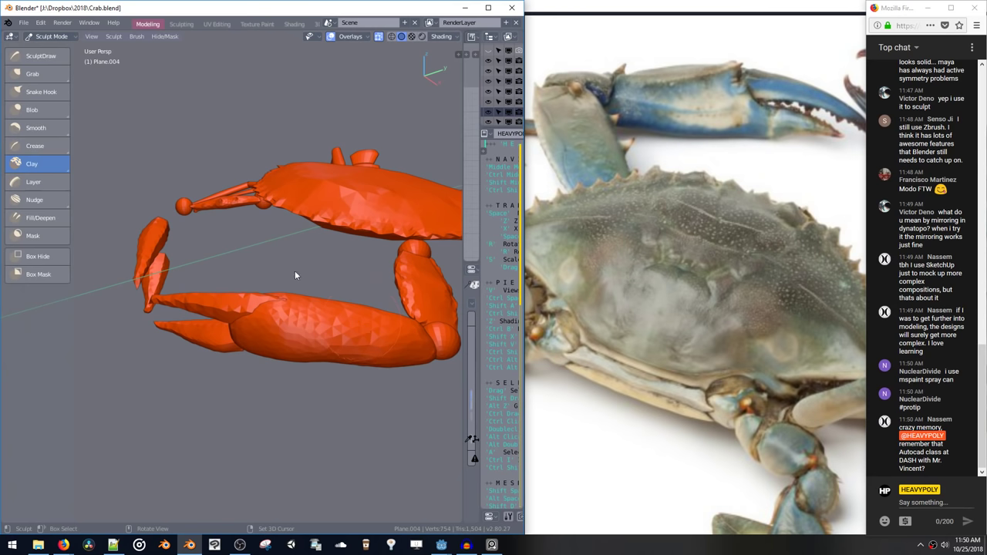
pyautogui.moveTo(324, 333)
pyautogui.mouseDown()
pyautogui.moveTo(354, 339)
pyautogui.moveTo(333, 317)
pyautogui.mouseUp()
pyautogui.moveTo(330, 314); pyautogui.dragTo(268, 281, button='middle')
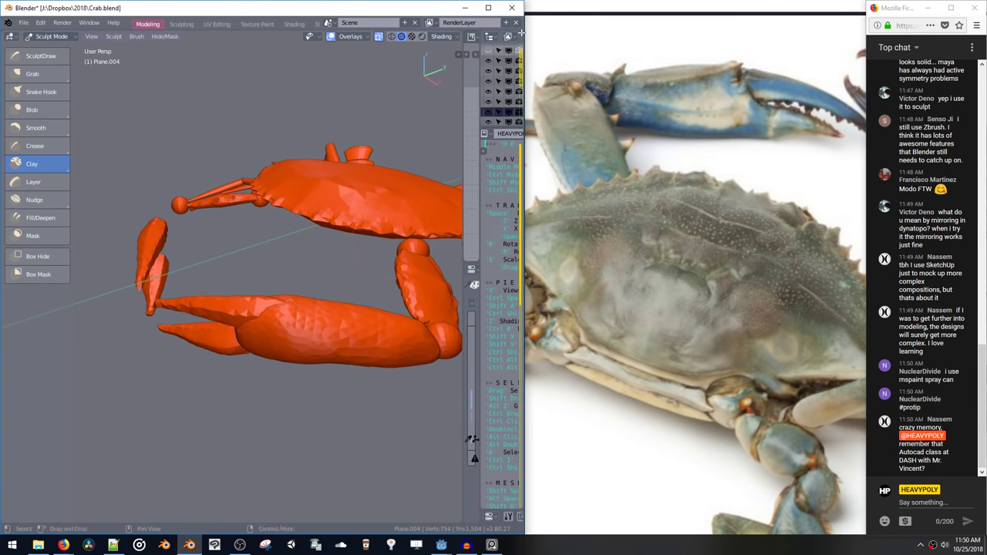
# Widen the window and modifier settings, and turn off on-cage display for the claw's Mirror Base modifier
pyautogui.moveTo(528, 35); pyautogui.dragTo(723, 35)
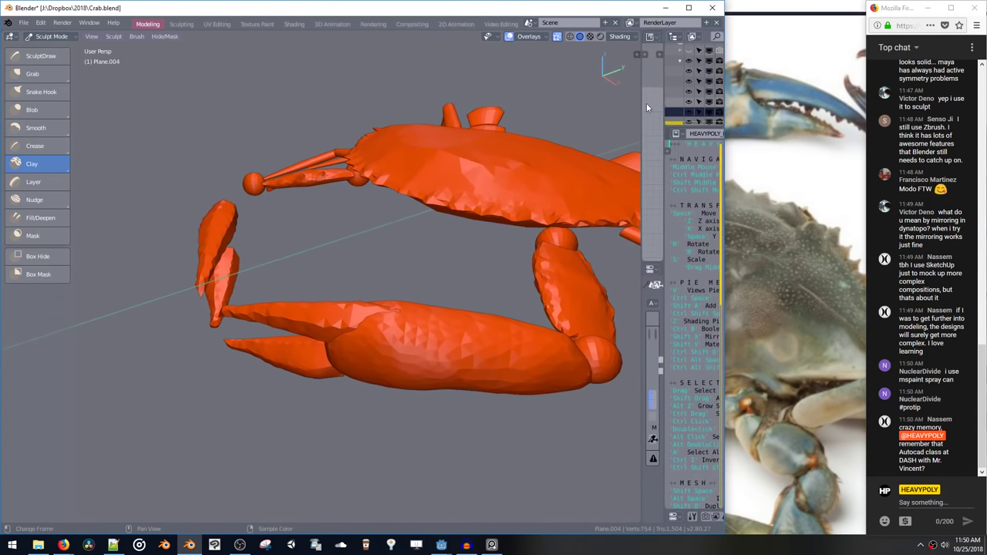
pyautogui.moveTo(643, 105); pyautogui.dragTo(451, 108)
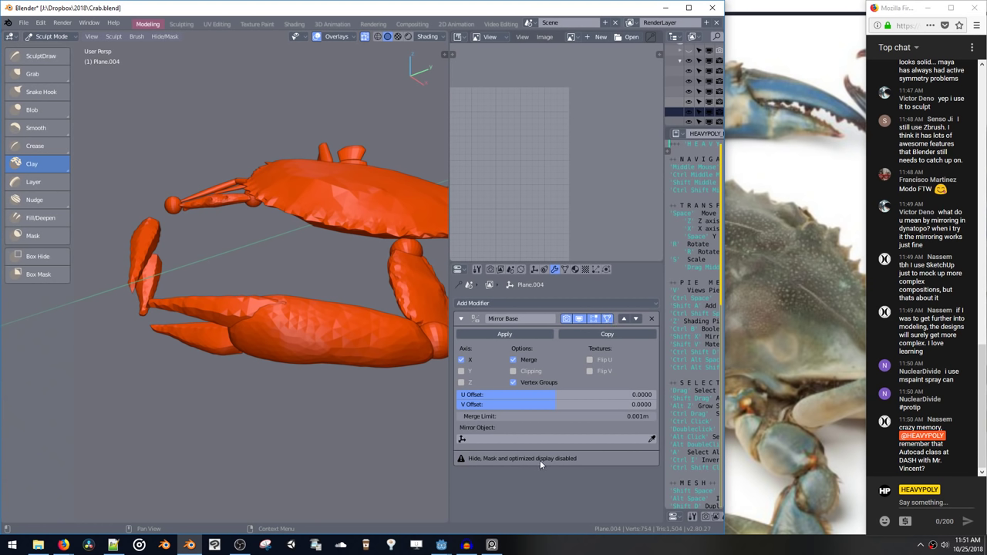
pyautogui.click(595, 320)
pyautogui.click(596, 320)
pyautogui.click(610, 320)
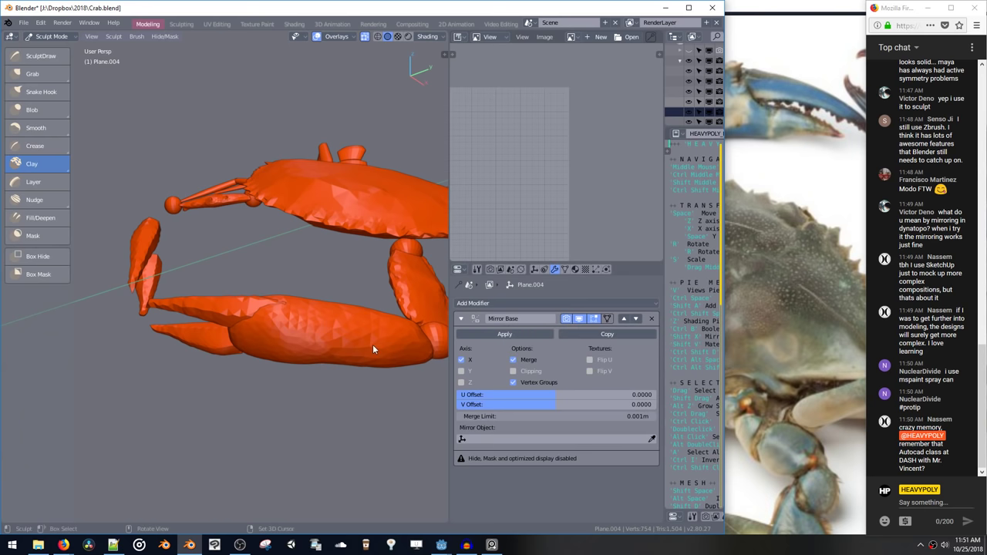
# Check the claw's mirrored half in Edit Mode with the changed modifier display and return it to Sculpt Mode
pyautogui.moveTo(306, 301); pyautogui.dragTo(297, 353, button='middle')
pyautogui.hotkey('ctrl', 'Tab')
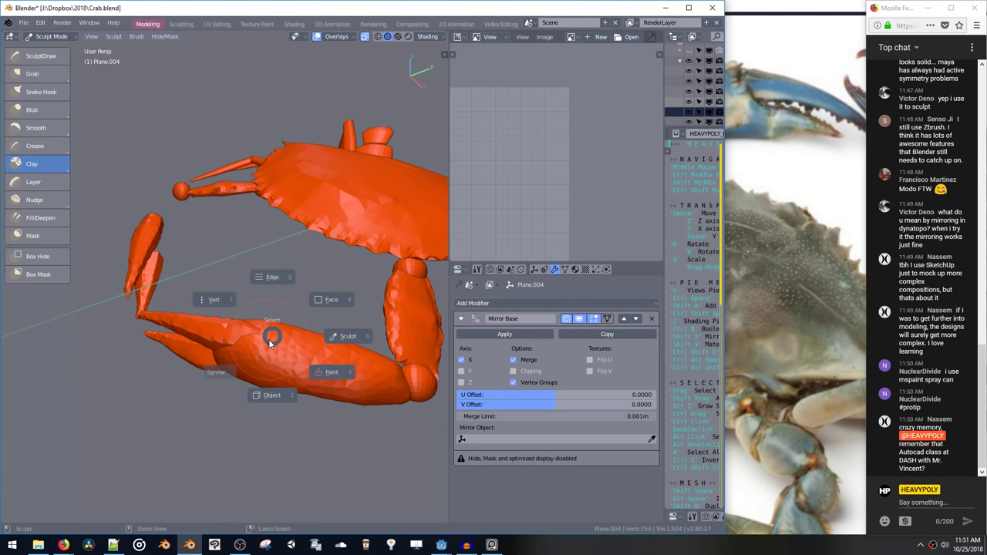
pyautogui.click(311, 295)
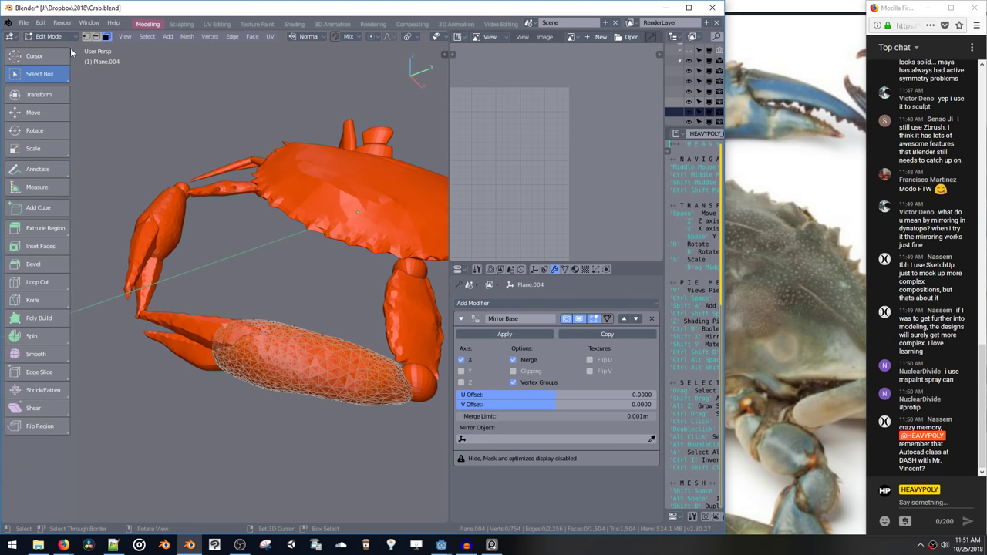
pyautogui.click(69, 38)
pyautogui.click(66, 72)
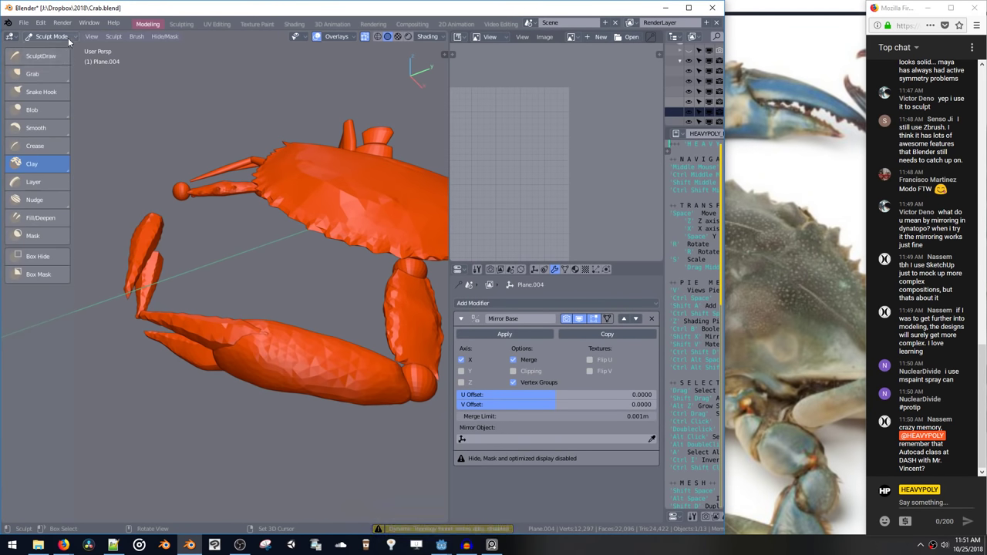
# Paint a trial mask over the rear part of the claw segment and undo it
pyautogui.moveTo(138, 148); pyautogui.dragTo(45, 263, button='middle')
pyautogui.click(44, 262)
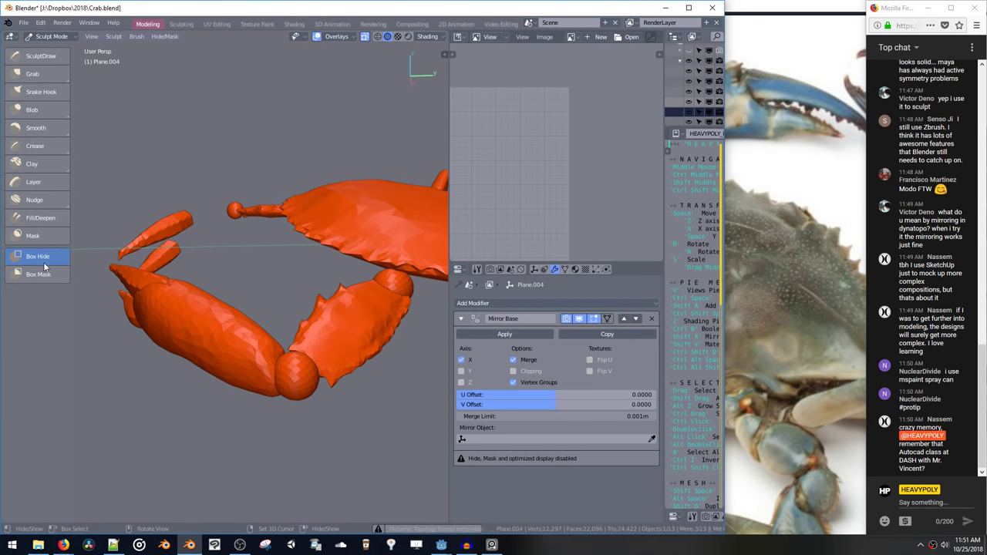
pyautogui.click(51, 239)
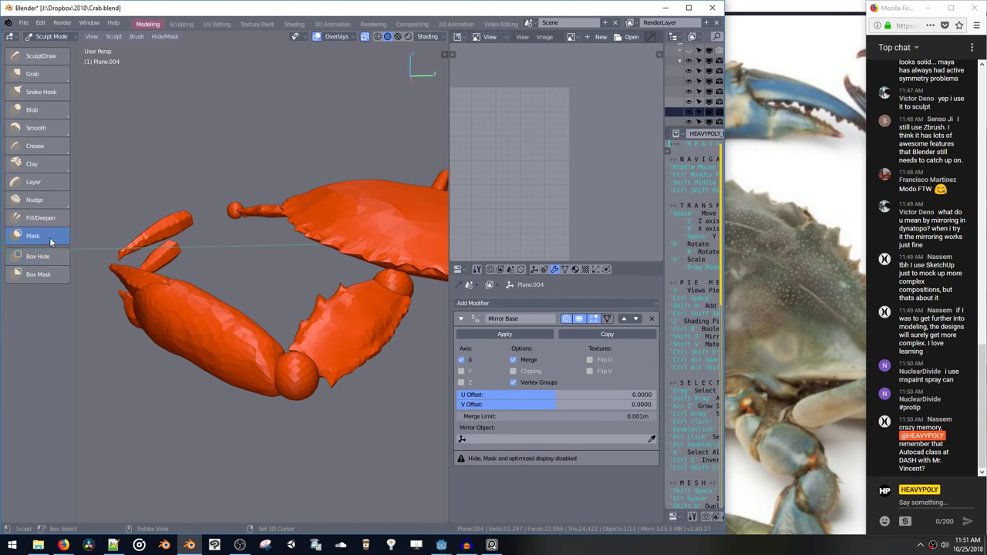
pyautogui.moveTo(246, 330); pyautogui.dragTo(220, 313)
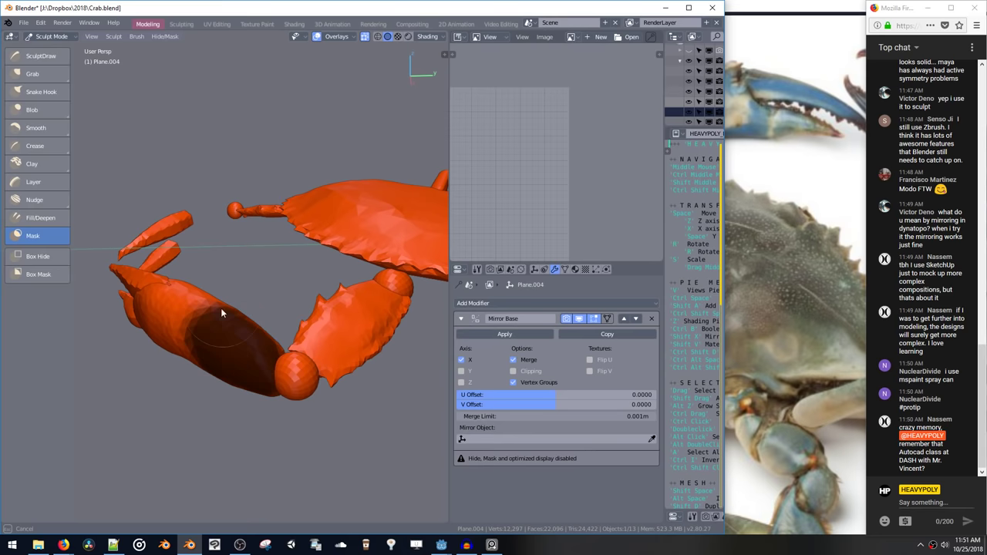
pyautogui.moveTo(222, 308); pyautogui.dragTo(301, 285, button='middle')
pyautogui.hotkey('ctrl', 'z')
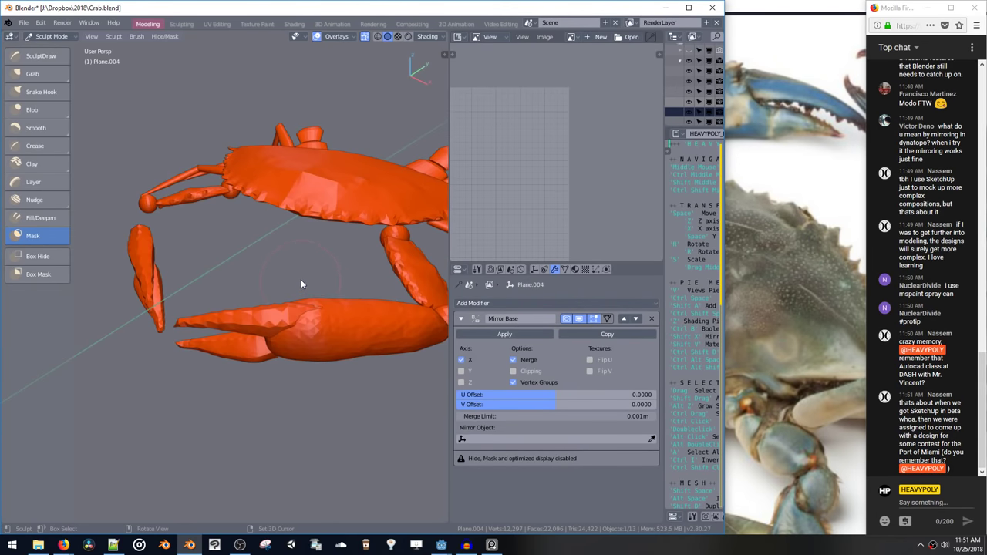
# Switch the selection from the claw to the shell and put the shell back into Sculpt Mode
pyautogui.press('Tab')
pyautogui.moveTo(255, 250)
pyautogui.mouseDown(button='middle')
pyautogui.moveTo(259, 263)
pyautogui.moveTo(212, 248)
pyautogui.moveTo(160, 279)
pyautogui.moveTo(257, 279)
pyautogui.moveTo(192, 272)
pyautogui.mouseUp(button='middle')
pyautogui.click(256, 279)
pyautogui.press('Tab')
pyautogui.moveTo(246, 224); pyautogui.dragTo(251, 306, button='middle')
pyautogui.hotkey('ctrl', 'Tab')
pyautogui.click(214, 229)
pyautogui.moveTo(214, 262); pyautogui.dragTo(192, 273, button='middle')
pyautogui.press('Tab')
pyautogui.moveTo(231, 228); pyautogui.dragTo(234, 250, button='middle')
pyautogui.press('Tab')
pyautogui.hotkey('ctrl', 'Tab')
pyautogui.click(255, 305)
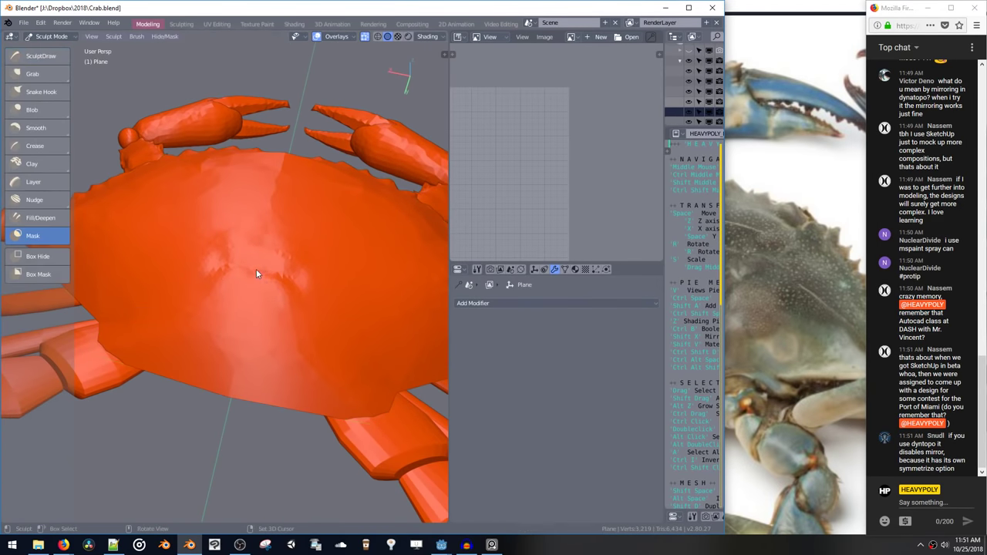
# Work the shell's central grooves with a Fill/Deepen stroke and a SculptDraw stroke
pyautogui.click(38, 217)
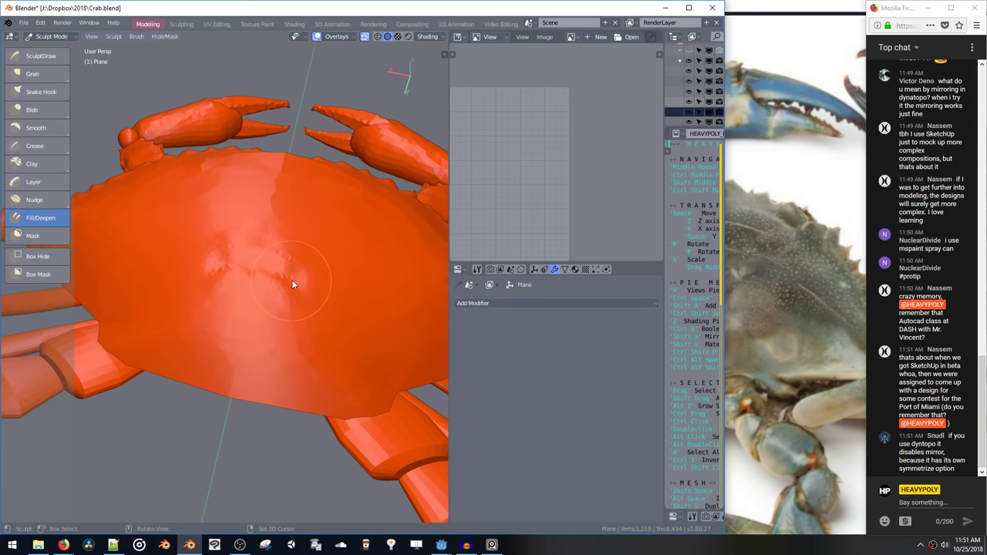
pyautogui.moveTo(293, 283); pyautogui.dragTo(312, 308)
pyautogui.moveTo(312, 308); pyautogui.dragTo(190, 235, button='middle')
pyautogui.click(32, 59)
pyautogui.moveTo(210, 246)
pyautogui.mouseDown()
pyautogui.moveTo(305, 277)
pyautogui.moveTo(279, 290)
pyautogui.mouseUp()
pyautogui.moveTo(279, 294)
pyautogui.mouseDown(button='middle')
pyautogui.moveTo(224, 284)
pyautogui.moveTo(352, 281)
pyautogui.moveTo(271, 289)
pyautogui.mouseUp(button='middle')
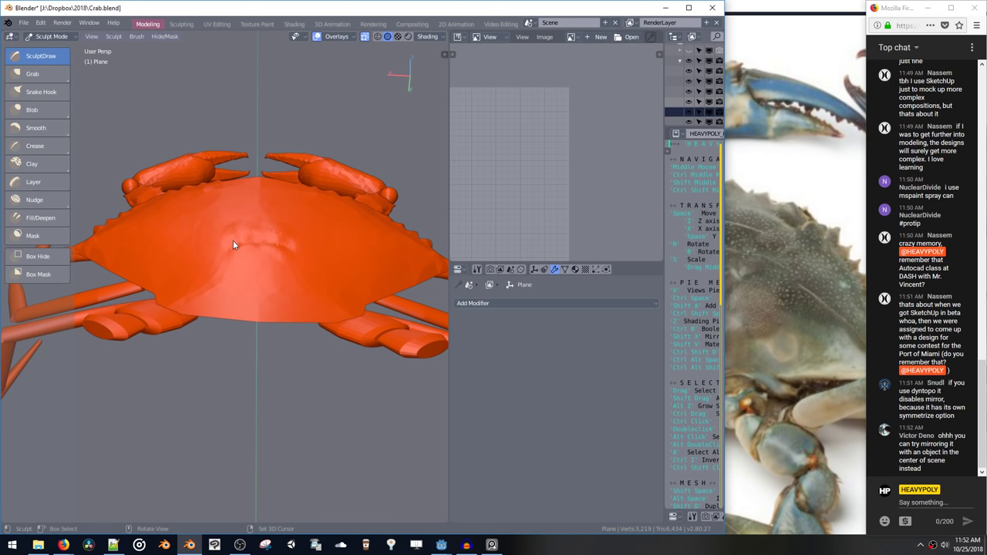
# Carve into the shell's surface along the central groove with an inverted SculptDraw stroke
pyautogui.moveTo(288, 249)
pyautogui.mouseDown(button='middle')
pyautogui.moveTo(272, 261)
pyautogui.moveTo(293, 240)
pyautogui.moveTo(227, 239)
pyautogui.moveTo(280, 264)
pyautogui.mouseUp(button='middle')
pyautogui.moveTo(276, 216)
pyautogui.mouseDown(button='middle')
pyautogui.moveTo(236, 224)
pyautogui.moveTo(235, 286)
pyautogui.mouseUp(button='middle')
pyautogui.keyDown('ctrl'); pyautogui.moveTo(197, 253); pyautogui.dragTo(250, 317); pyautogui.keyUp('ctrl')
pyautogui.moveTo(250, 317)
pyautogui.mouseDown(button='middle')
pyautogui.moveTo(217, 294)
pyautogui.moveTo(230, 291)
pyautogui.mouseUp(button='middle')
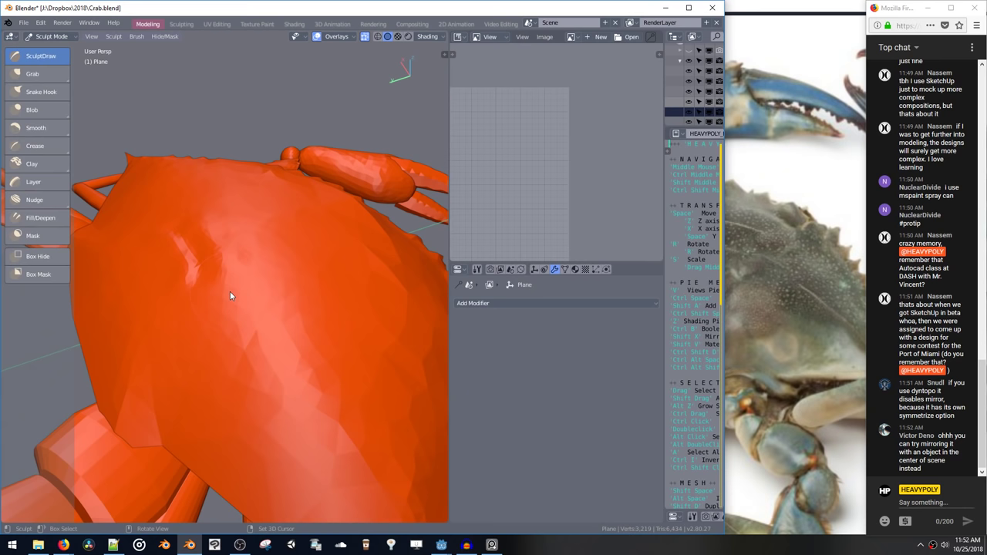
# Build up the shell's surface beside the groove with a SculptDraw stroke
pyautogui.moveTo(265, 209); pyautogui.dragTo(314, 226, button='middle')
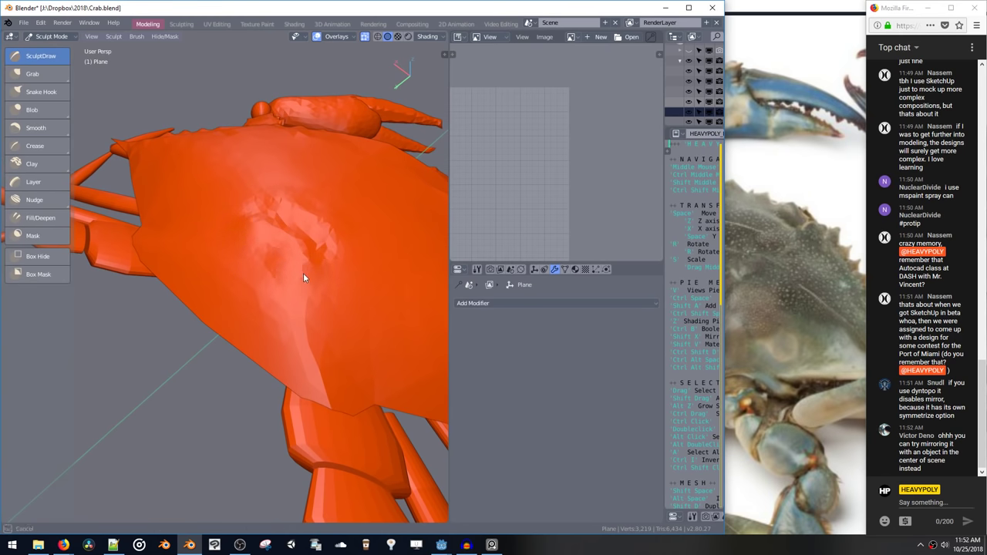
pyautogui.moveTo(324, 292); pyautogui.dragTo(271, 262, button='middle')
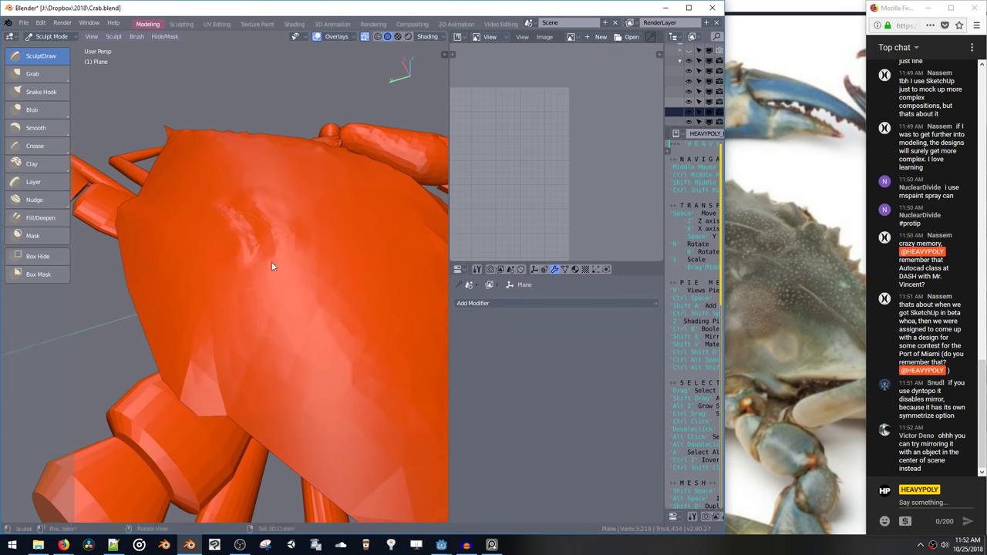
pyautogui.moveTo(270, 244)
pyautogui.mouseDown()
pyautogui.moveTo(270, 224)
pyautogui.moveTo(236, 249)
pyautogui.mouseUp()
pyautogui.moveTo(236, 249); pyautogui.dragTo(266, 265, button='middle')
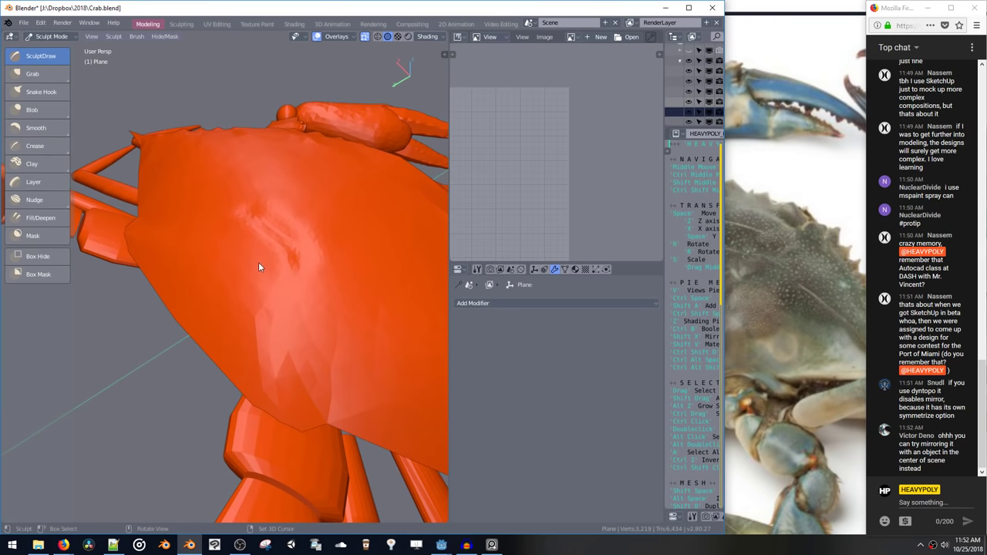
# Rework the shell's surface below the central groove with several short SculptDraw strokes
pyautogui.moveTo(258, 267); pyautogui.dragTo(269, 285)
pyautogui.moveTo(287, 280); pyautogui.dragTo(290, 289, button='middle')
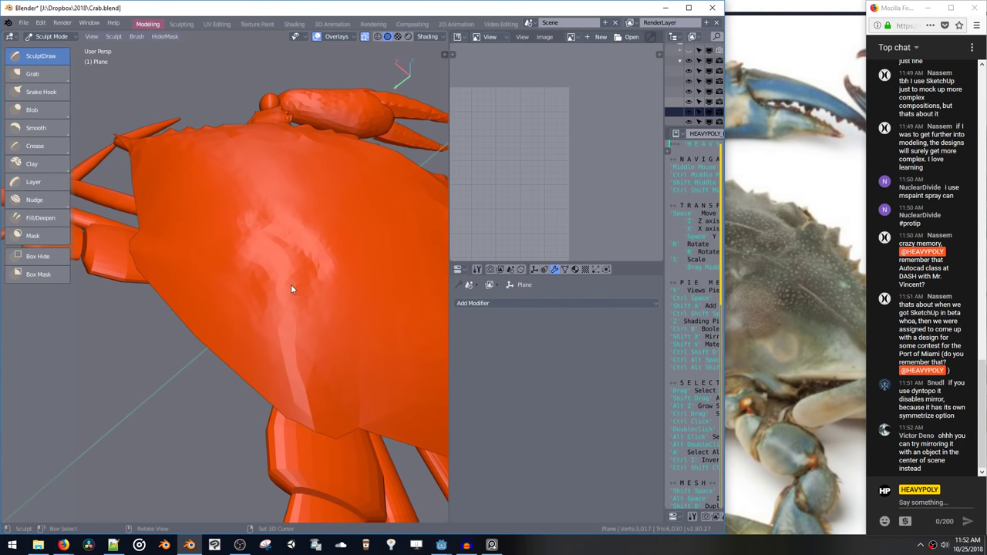
pyautogui.moveTo(291, 289)
pyautogui.mouseDown()
pyautogui.moveTo(279, 287)
pyautogui.moveTo(298, 279)
pyautogui.moveTo(279, 268)
pyautogui.moveTo(305, 305)
pyautogui.mouseUp()
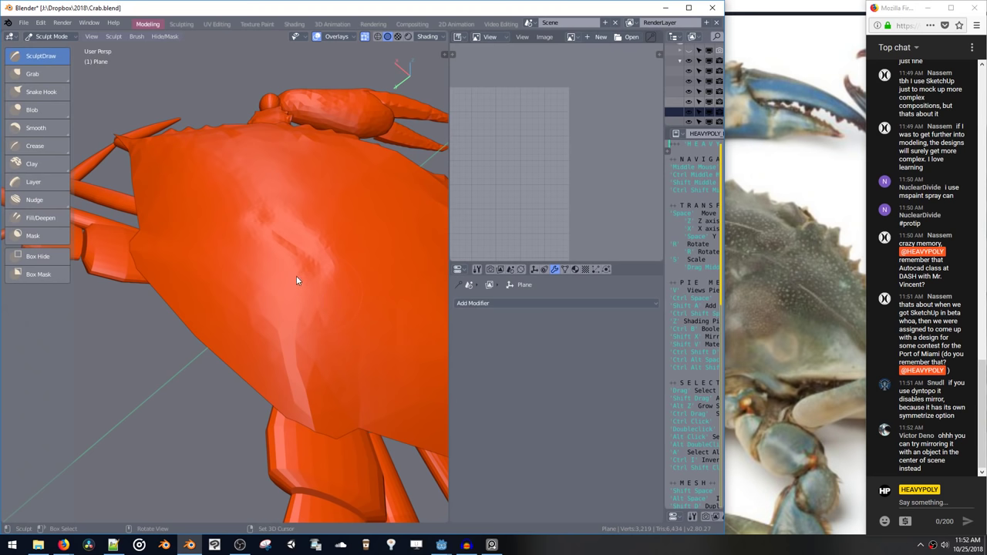
pyautogui.moveTo(286, 275); pyautogui.dragTo(327, 310)
pyautogui.moveTo(327, 308); pyautogui.dragTo(278, 245, button='middle')
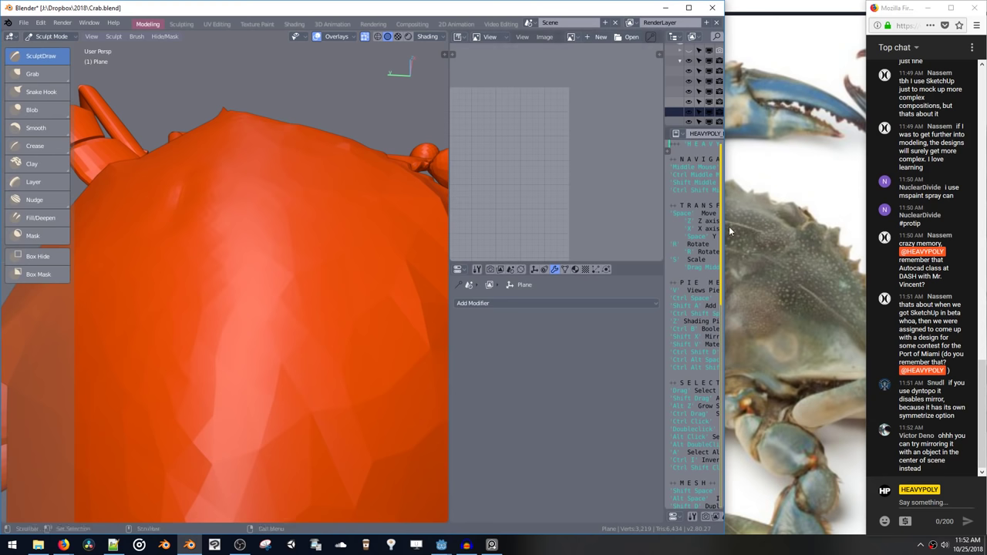
# Narrow the Blender window to uncover the blue crab reference photo and widen the 3D viewport within it
pyautogui.moveTo(725, 223); pyautogui.dragTo(525, 224)
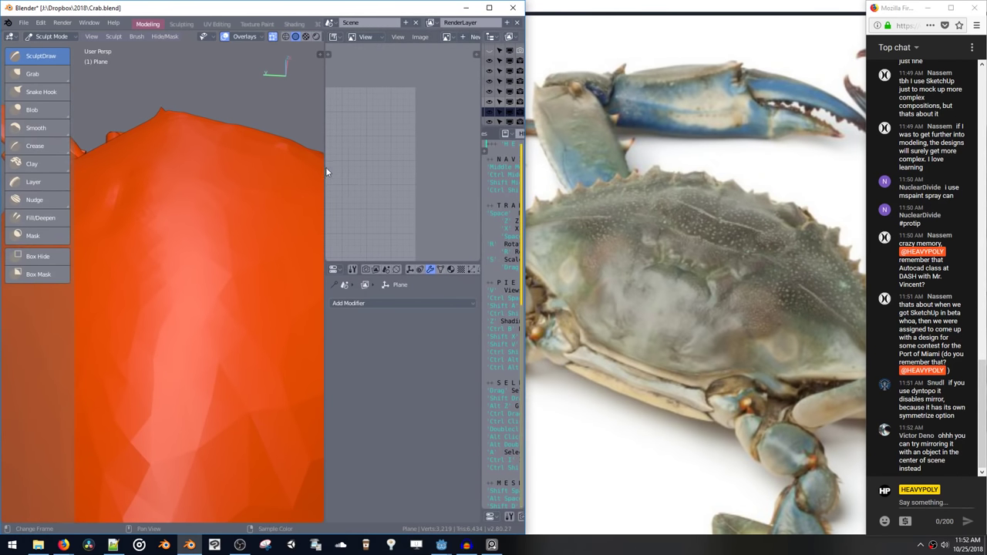
pyautogui.moveTo(325, 167); pyautogui.dragTo(464, 171)
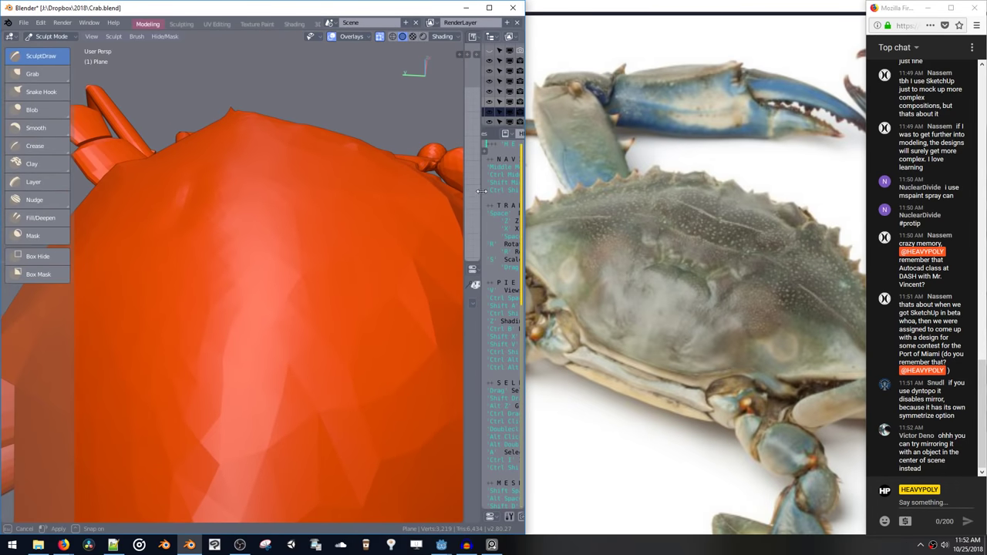
pyautogui.scroll(-6, 257, 217)
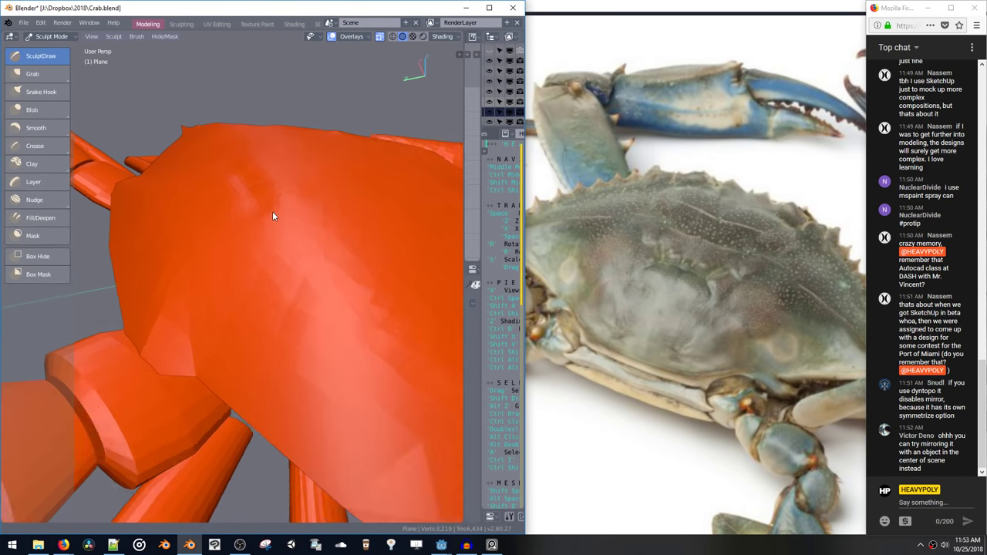
# Sculpt the area between the central groove and the shell's rear edge with a SculptDraw stroke
pyautogui.moveTo(260, 242); pyautogui.dragTo(310, 250, button='middle')
pyautogui.scroll(5, 293, 225)
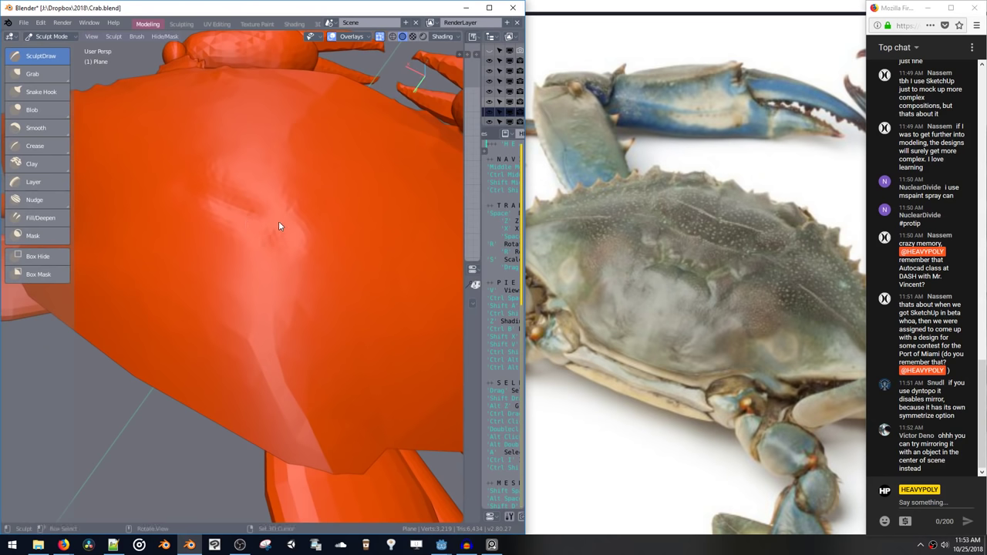
pyautogui.moveTo(280, 227)
pyautogui.mouseDown(button='middle')
pyautogui.moveTo(339, 233)
pyautogui.moveTo(319, 245)
pyautogui.moveTo(239, 232)
pyautogui.moveTo(258, 220)
pyautogui.moveTo(301, 243)
pyautogui.moveTo(281, 236)
pyautogui.moveTo(262, 255)
pyautogui.moveTo(279, 227)
pyautogui.moveTo(314, 228)
pyautogui.moveTo(265, 219)
pyautogui.moveTo(289, 214)
pyautogui.moveTo(309, 289)
pyautogui.moveTo(331, 260)
pyautogui.moveTo(282, 257)
pyautogui.moveTo(309, 240)
pyautogui.moveTo(274, 209)
pyautogui.moveTo(280, 220)
pyautogui.mouseUp(button='middle')
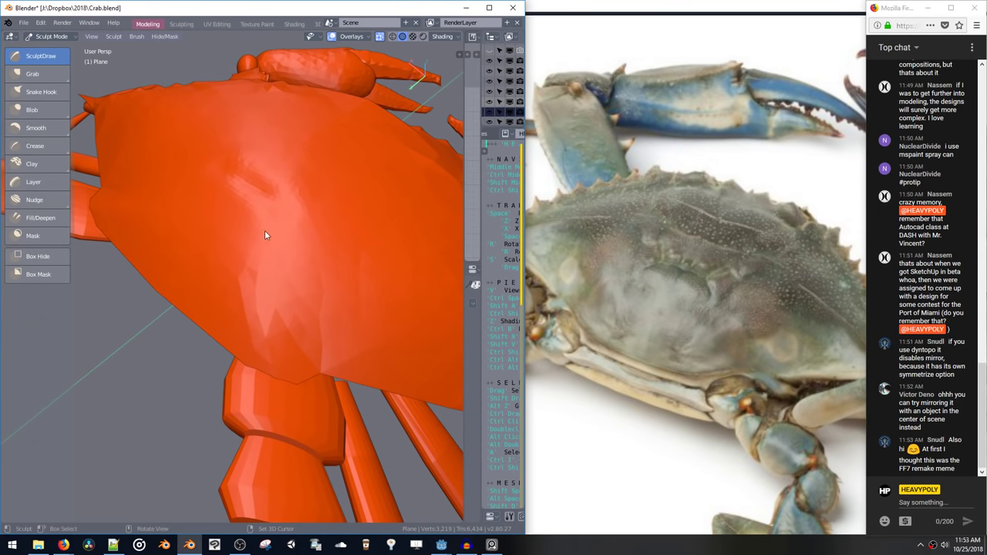
pyautogui.moveTo(264, 230)
pyautogui.mouseDown()
pyautogui.moveTo(255, 220)
pyautogui.moveTo(264, 277)
pyautogui.moveTo(293, 269)
pyautogui.moveTo(307, 288)
pyautogui.mouseUp()
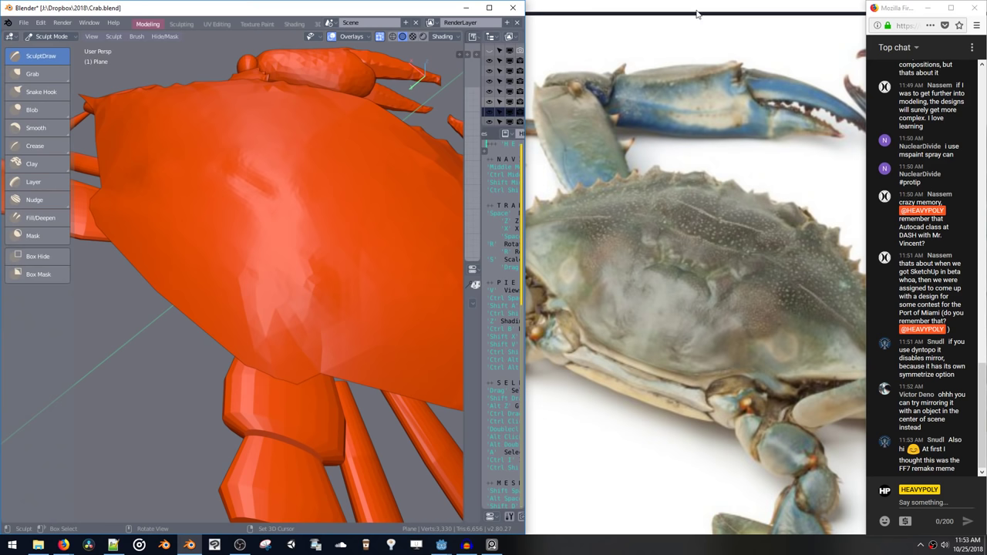
# Switch to the live chat in Firefox and read back through the messages about sculpting software and dyntopo mirroring
pyautogui.click(922, 164)
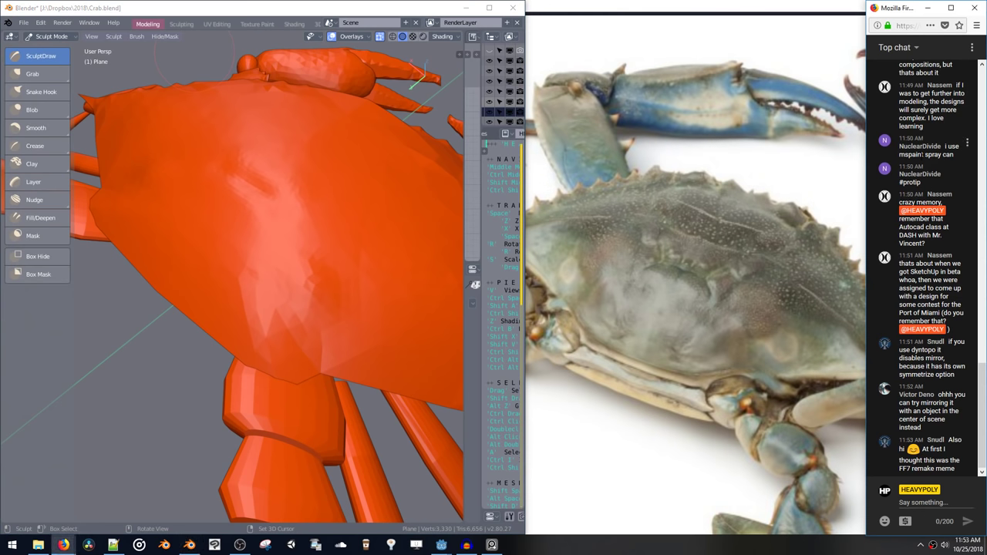
pyautogui.scroll(3, 924, 154)
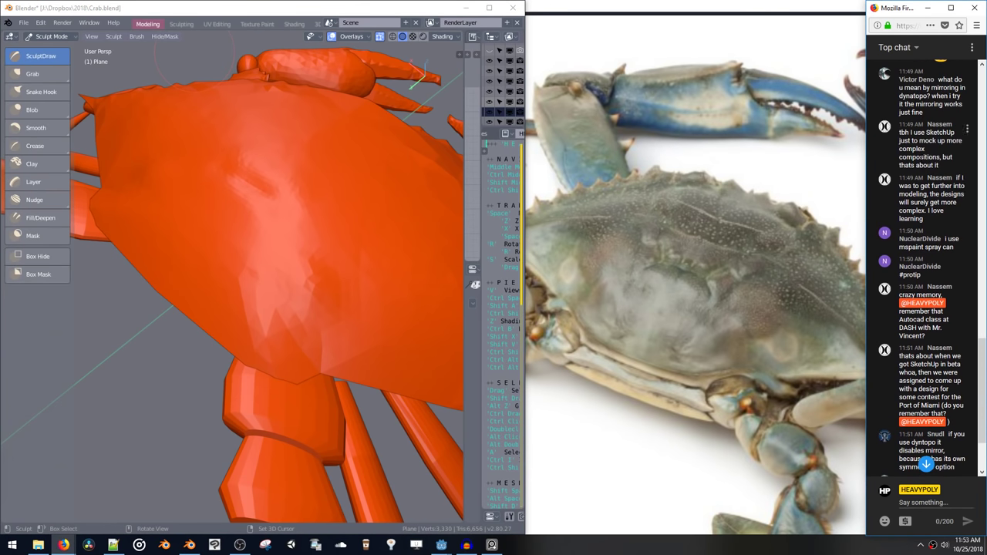
pyautogui.scroll(7, 911, 168)
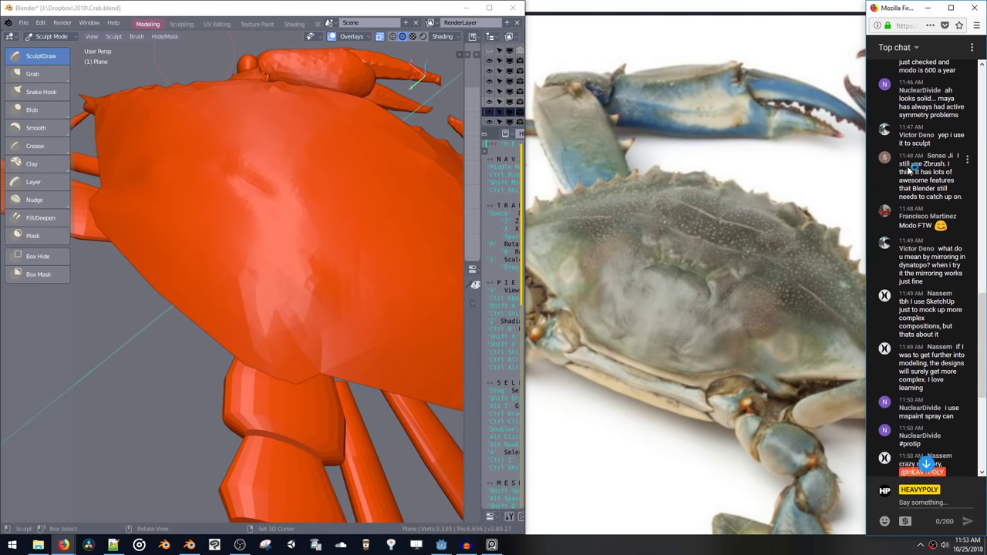
pyautogui.scroll(-2, 911, 169)
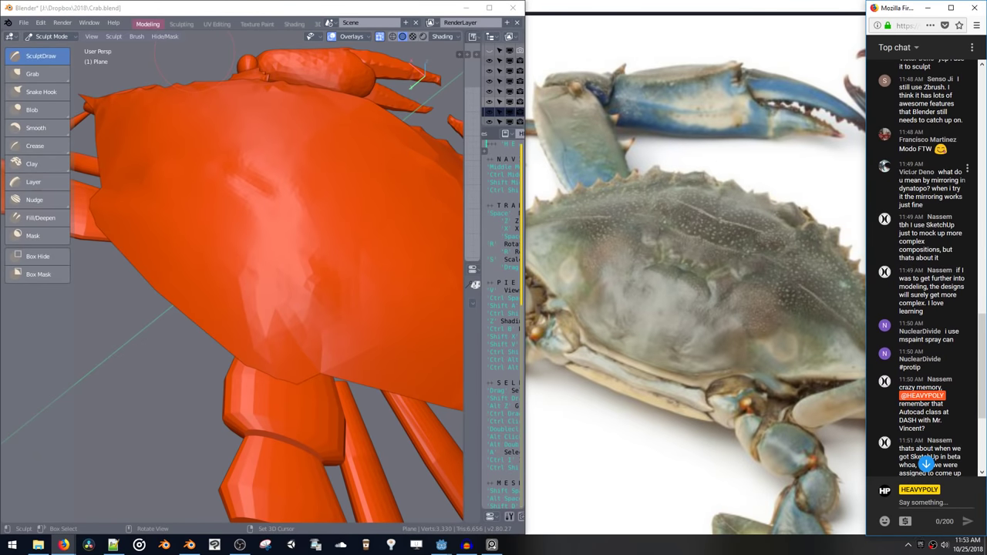
pyautogui.scroll(4, 922, 187)
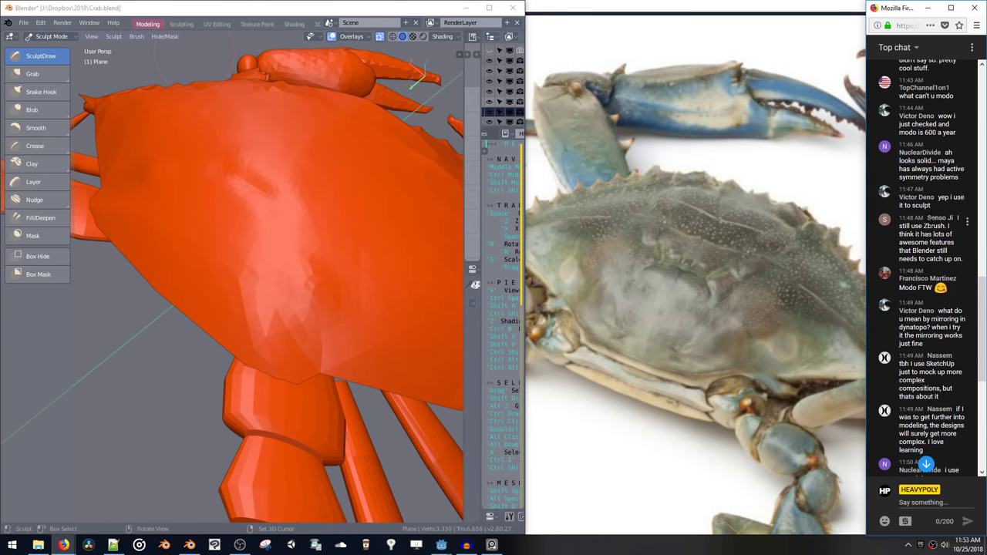
pyautogui.moveTo(925, 226); pyautogui.dragTo(948, 228)
pyautogui.click(941, 233)
pyautogui.click(960, 260)
pyautogui.click(948, 231)
pyautogui.scroll(1, 962, 206)
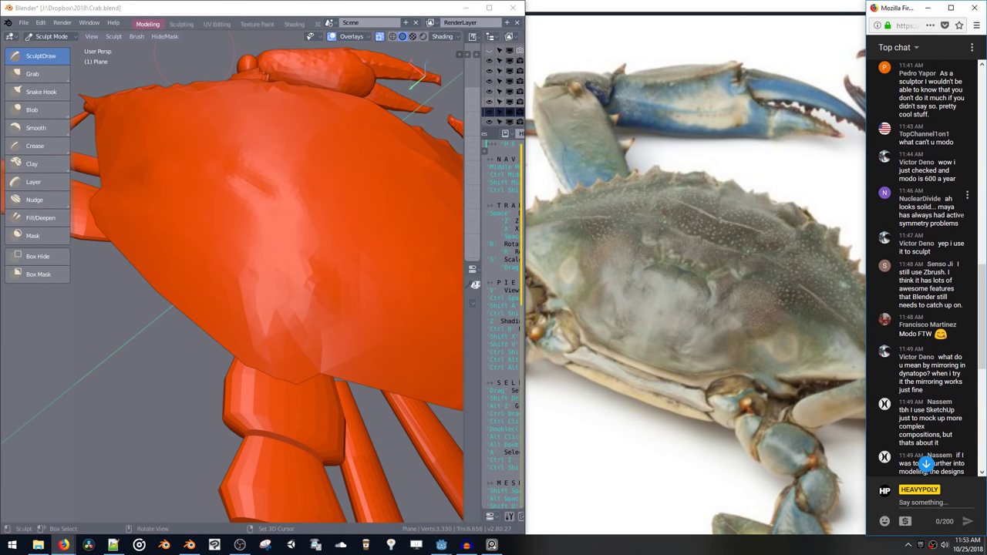
pyautogui.scroll(1, 961, 206)
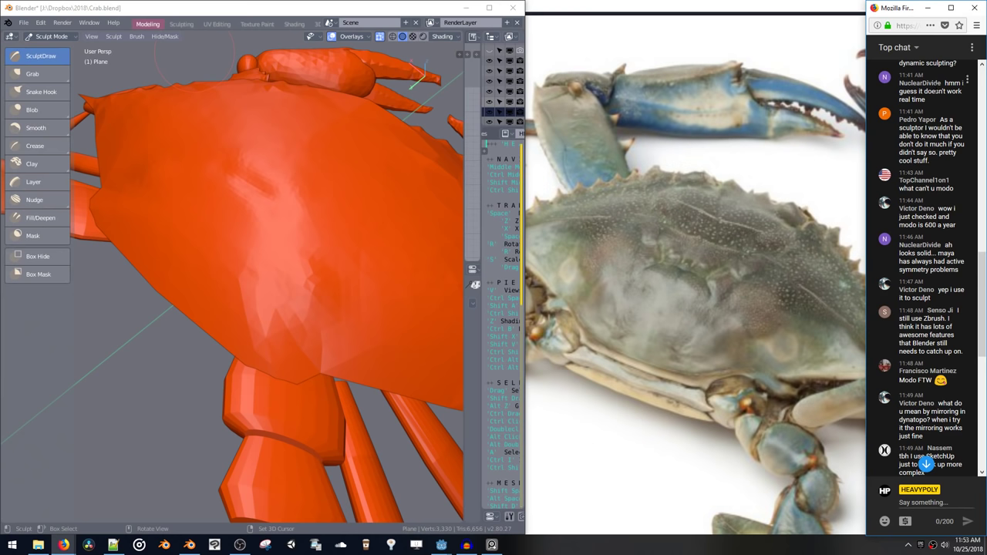
pyautogui.scroll(-2, 945, 143)
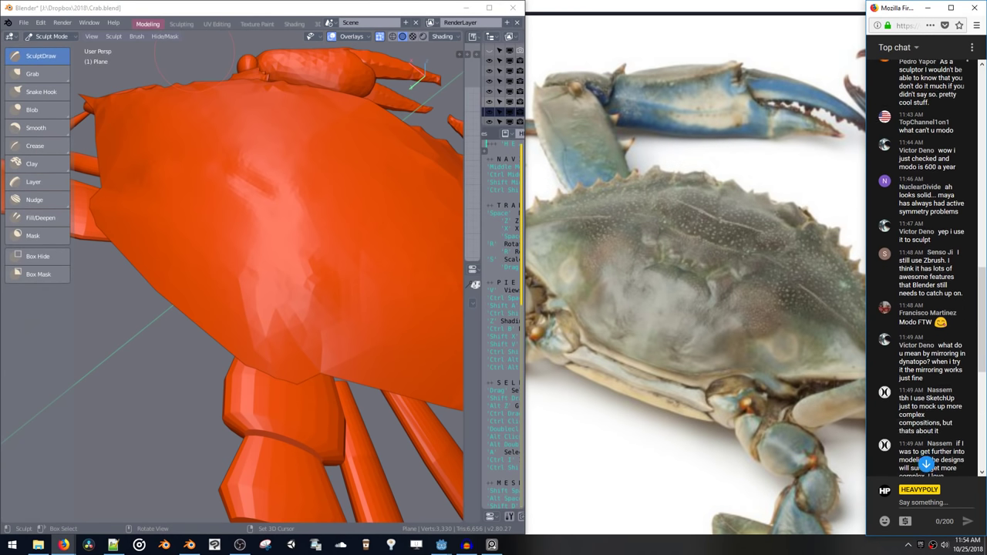
pyautogui.scroll(-1, 945, 143)
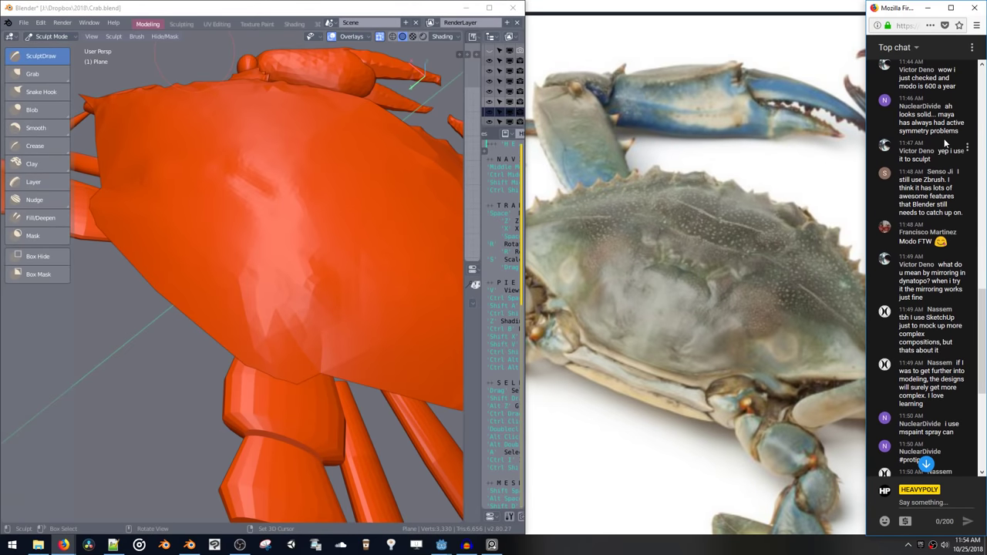
pyautogui.scroll(-1, 945, 143)
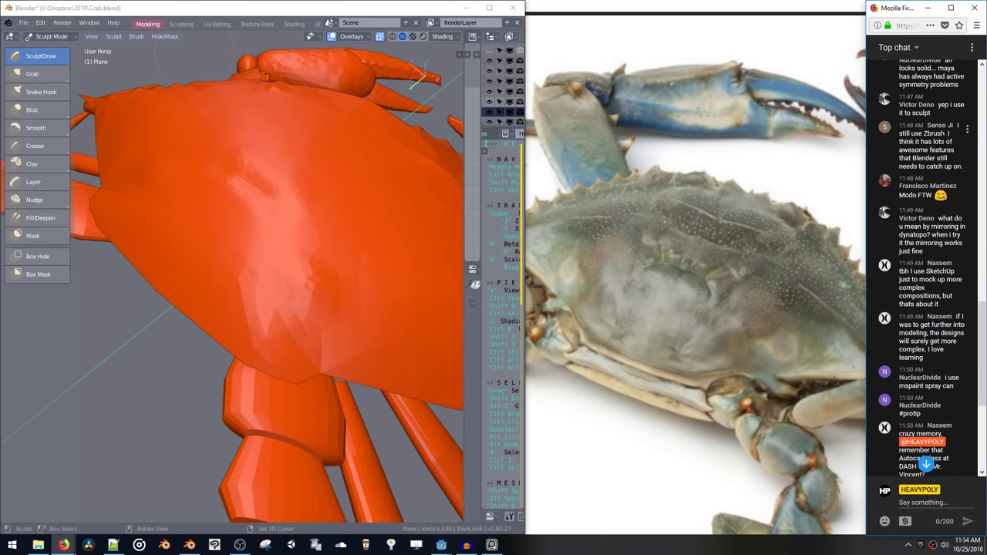
pyautogui.scroll(-2, 945, 139)
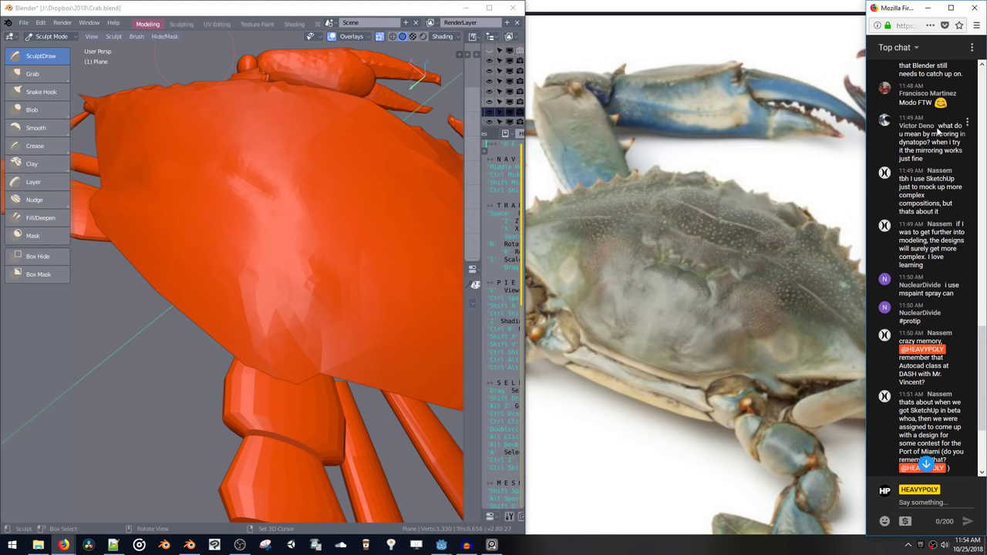
pyautogui.scroll(-2, 945, 143)
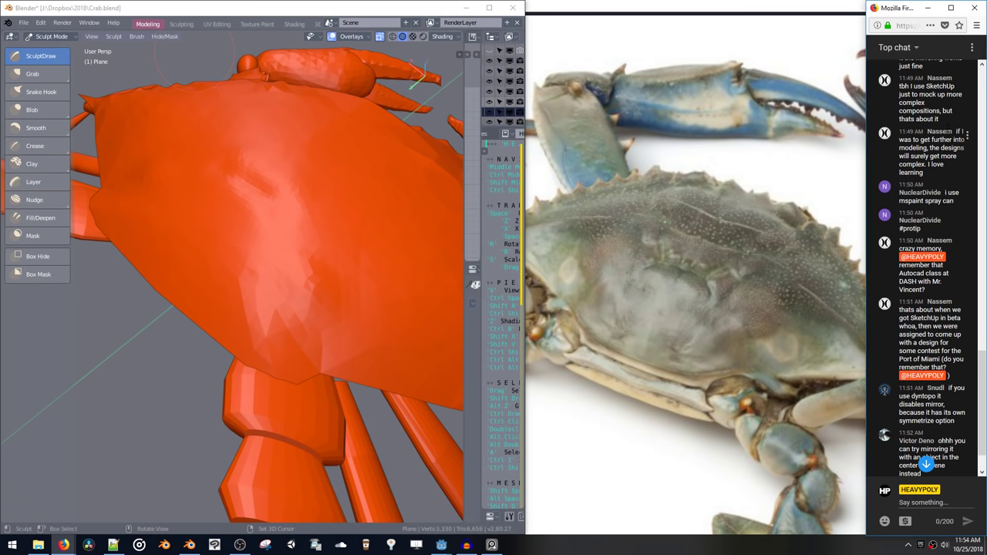
pyautogui.scroll(-3, 948, 133)
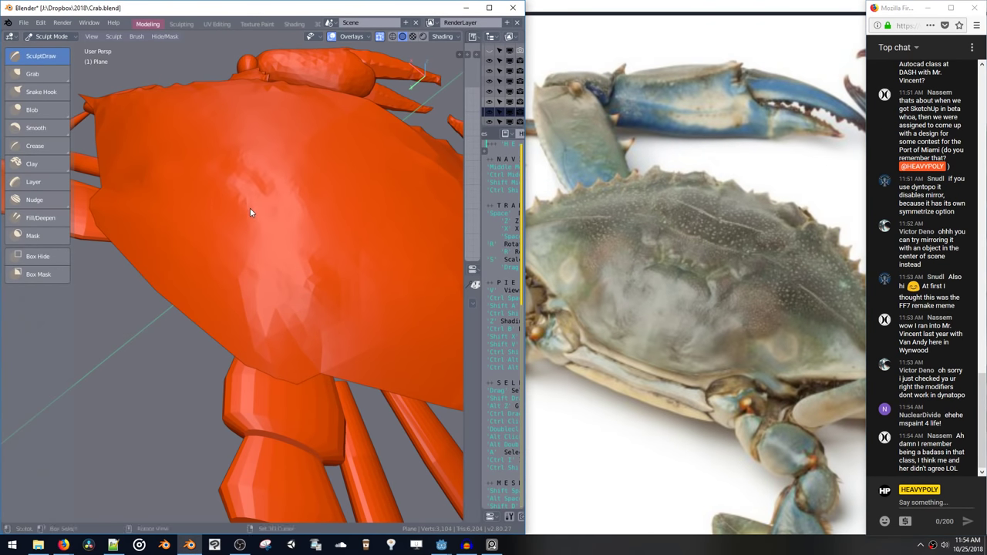
# Build up the shell's surface around the central groove with Clay brush strokes
pyautogui.moveTo(249, 210)
pyautogui.mouseDown(button='middle')
pyautogui.moveTo(291, 177)
pyautogui.moveTo(319, 192)
pyautogui.moveTo(290, 224)
pyautogui.moveTo(271, 197)
pyautogui.moveTo(266, 211)
pyautogui.moveTo(262, 204)
pyautogui.moveTo(302, 218)
pyautogui.moveTo(262, 216)
pyautogui.moveTo(255, 241)
pyautogui.moveTo(238, 249)
pyautogui.moveTo(254, 238)
pyautogui.moveTo(260, 249)
pyautogui.moveTo(271, 234)
pyautogui.moveTo(231, 205)
pyautogui.mouseUp(button='middle')
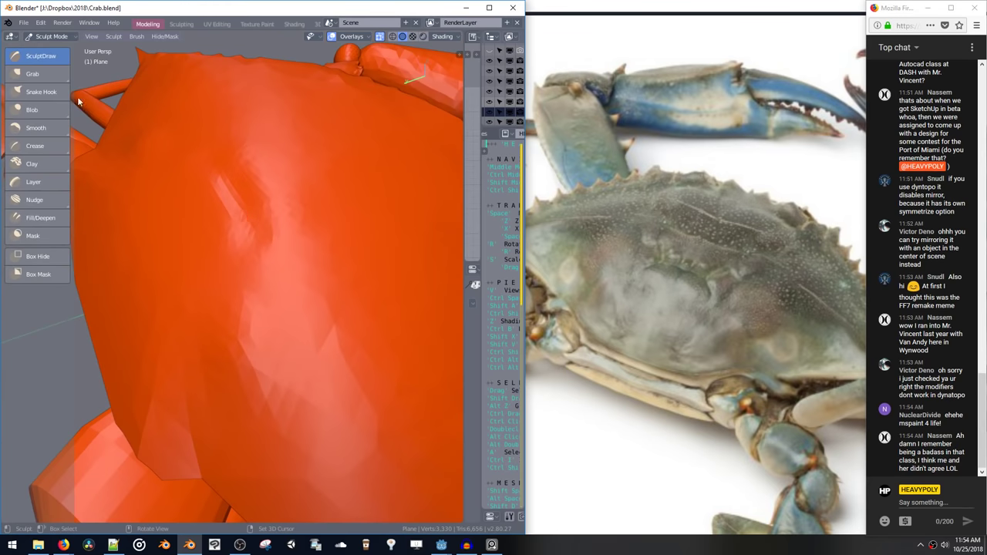
pyautogui.click(35, 163)
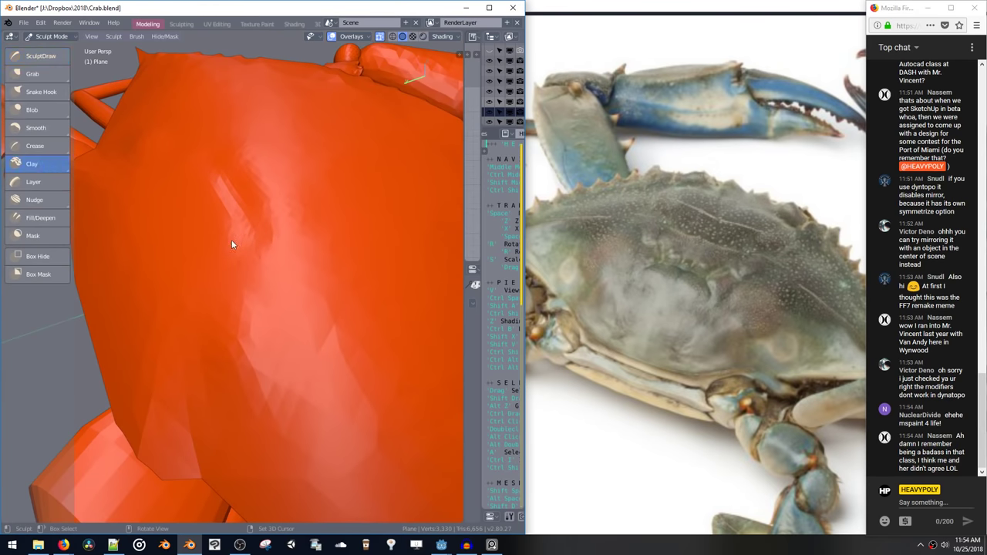
pyautogui.moveTo(231, 240)
pyautogui.mouseDown()
pyautogui.moveTo(215, 286)
pyautogui.moveTo(191, 280)
pyautogui.moveTo(266, 231)
pyautogui.moveTo(265, 276)
pyautogui.moveTo(269, 245)
pyautogui.moveTo(236, 171)
pyautogui.moveTo(321, 246)
pyautogui.mouseUp()
pyautogui.moveTo(278, 298); pyautogui.dragTo(279, 297)
pyautogui.moveTo(279, 297)
pyautogui.mouseDown(button='middle')
pyautogui.moveTo(344, 250)
pyautogui.moveTo(309, 256)
pyautogui.mouseUp(button='middle')
# Carve the shell's central groove with the Crease brush, undoing the first stroke and adjusting the brush radius before redoing it
pyautogui.click(61, 147)
pyautogui.moveTo(237, 173)
pyautogui.mouseDown()
pyautogui.moveTo(309, 210)
pyautogui.moveTo(314, 232)
pyautogui.mouseUp()
pyautogui.hotkey('ctrl', 'z')
pyautogui.moveTo(314, 228); pyautogui.dragTo(302, 227, button='middle')
pyautogui.press('f')
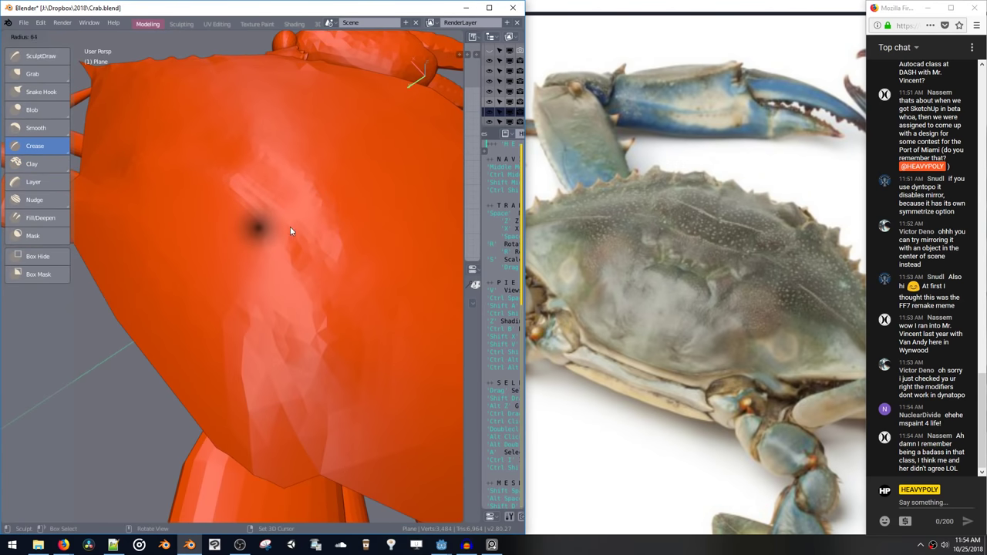
pyautogui.click(282, 226)
pyautogui.moveTo(234, 174)
pyautogui.mouseDown()
pyautogui.moveTo(288, 212)
pyautogui.moveTo(304, 250)
pyautogui.mouseUp()
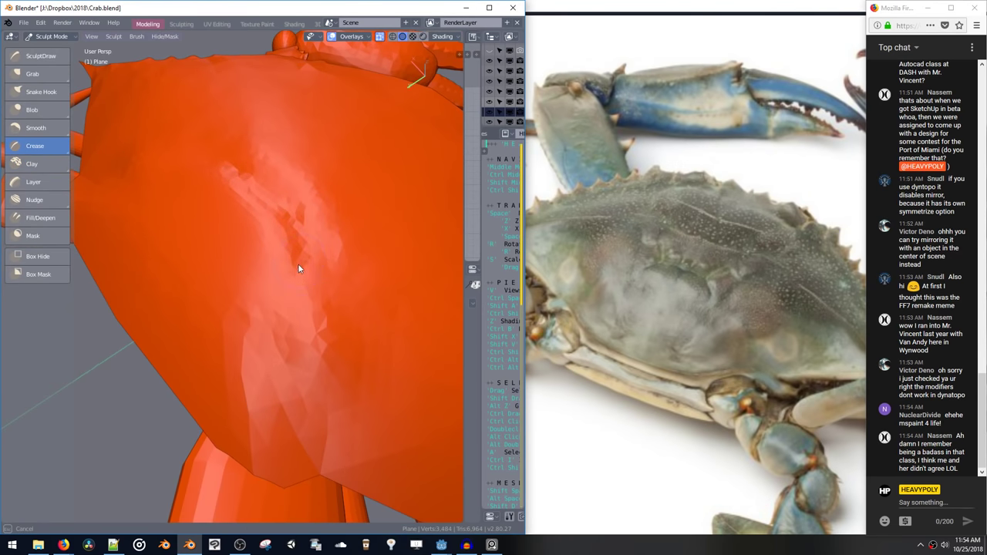
pyautogui.moveTo(262, 293); pyautogui.dragTo(265, 288)
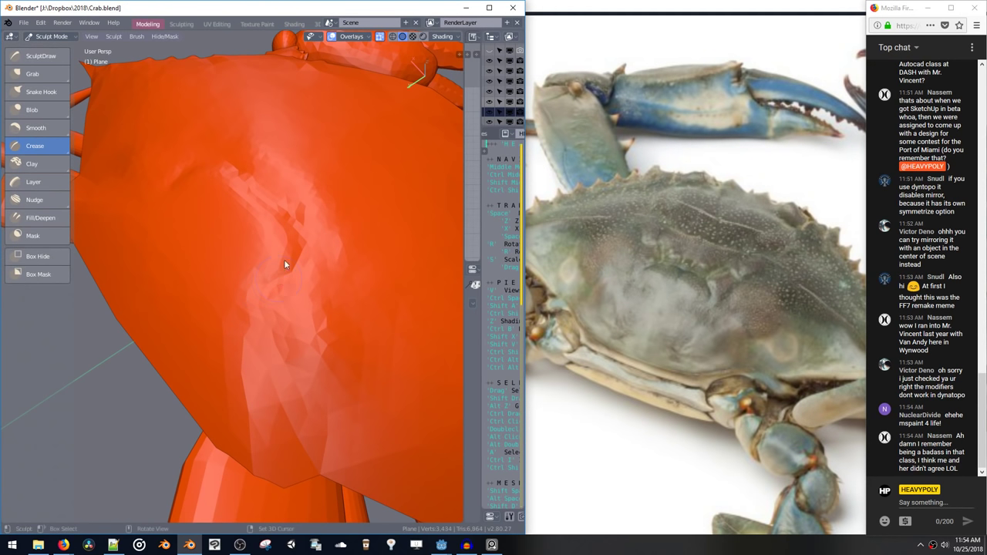
# Add further Crease strokes to the groove near the shell's mirror line and check the whole crab's shape
pyautogui.moveTo(283, 259)
pyautogui.mouseDown(button='middle')
pyautogui.moveTo(249, 238)
pyautogui.moveTo(308, 239)
pyautogui.mouseUp(button='middle')
pyautogui.moveTo(308, 241); pyautogui.dragTo(302, 198)
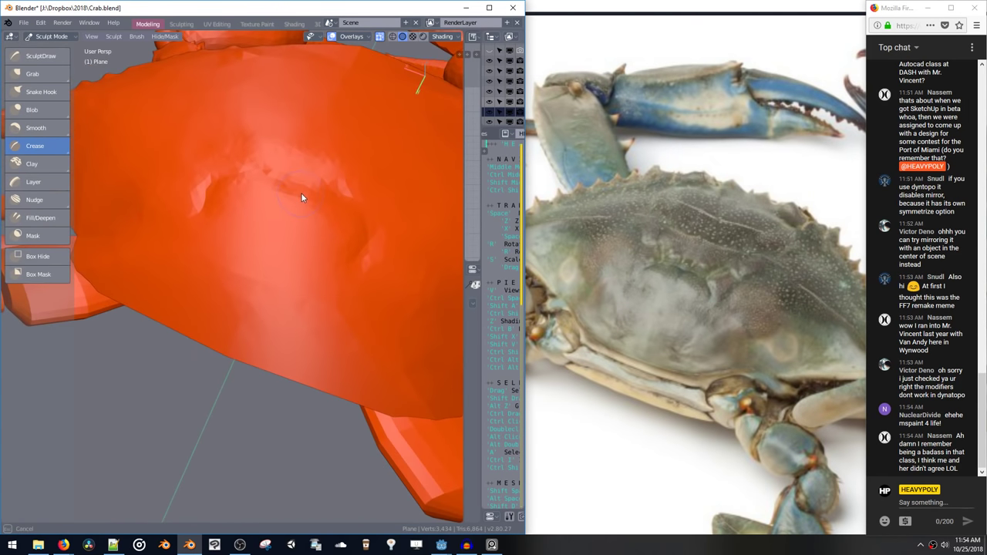
pyautogui.moveTo(307, 196); pyautogui.dragTo(231, 249, button='middle')
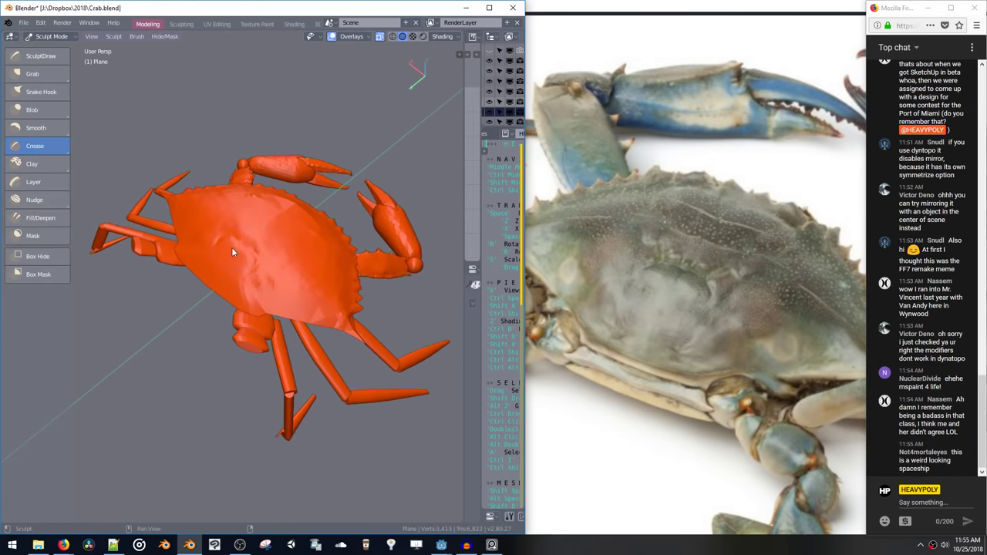
pyautogui.moveTo(283, 277)
pyautogui.mouseDown(button='middle')
pyautogui.moveTo(193, 270)
pyautogui.moveTo(276, 265)
pyautogui.mouseUp(button='middle')
pyautogui.moveTo(276, 265); pyautogui.dragTo(277, 264)
pyautogui.moveTo(278, 259); pyautogui.dragTo(258, 275, button='middle')
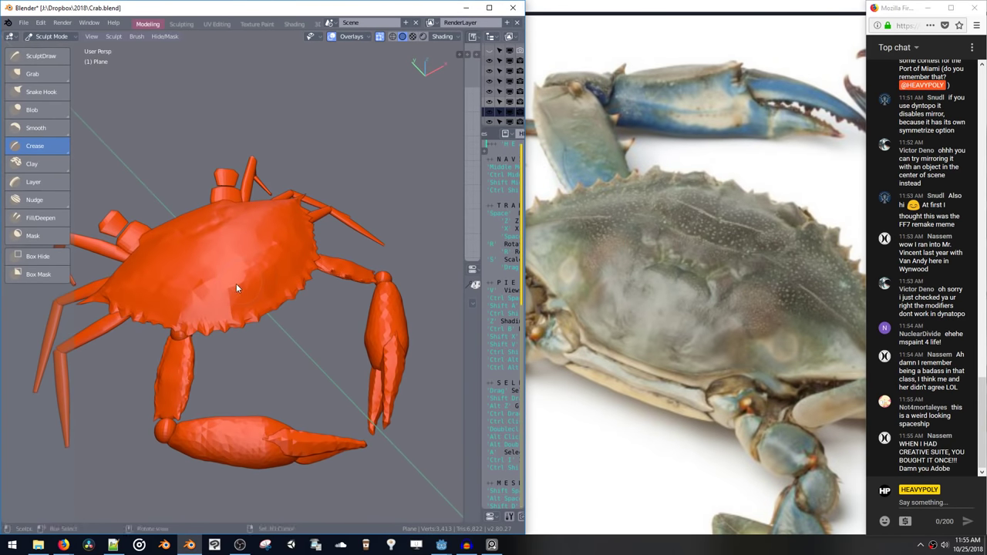
# Save the file and open the upper segment of the walking leg behind the claw in Edit Mode
pyautogui.moveTo(191, 290)
pyautogui.mouseDown(button='middle')
pyautogui.moveTo(234, 249)
pyautogui.moveTo(182, 237)
pyautogui.moveTo(216, 218)
pyautogui.moveTo(264, 215)
pyautogui.moveTo(321, 232)
pyautogui.moveTo(307, 237)
pyautogui.mouseUp(button='middle')
pyautogui.hotkey('ctrl', 'space')
pyautogui.moveTo(235, 283)
pyautogui.keyDown('shift'); pyautogui.mouseDown(button='middle')
pyautogui.moveTo(322, 254)
pyautogui.moveTo(225, 272)
pyautogui.moveTo(266, 228)
pyautogui.moveTo(288, 253)
pyautogui.moveTo(263, 245)
pyautogui.moveTo(278, 191)
pyautogui.mouseUp(button='middle'); pyautogui.keyUp('shift')
pyautogui.hotkey('ctrl', 's')
pyautogui.click(289, 257)
pyautogui.press('Tab')
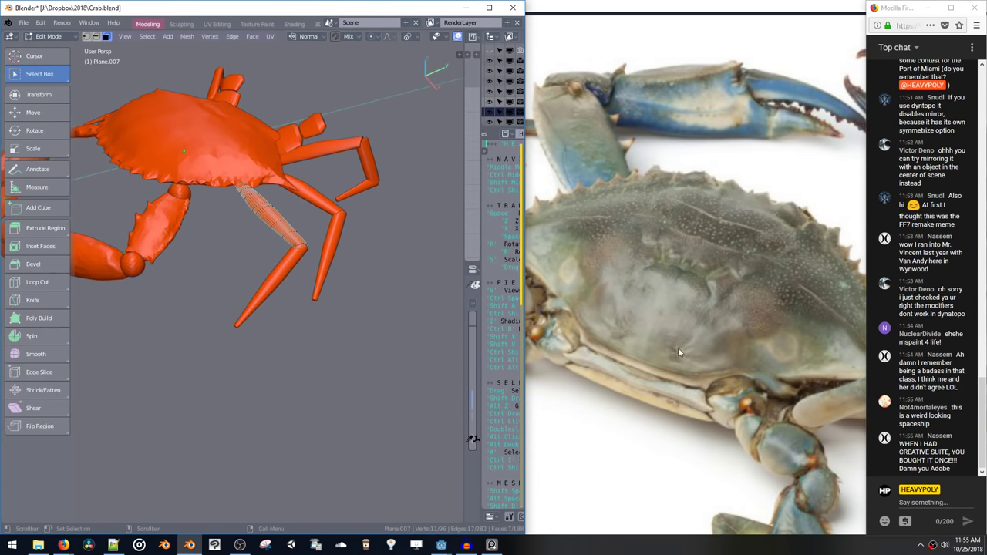
# Examine the legs and their joints in the blue crab photo and the other crab reference images
pyautogui.moveTo(695, 358); pyautogui.dragTo(676, 354, button='middle')
pyautogui.scroll(-2, 676, 354)
pyautogui.scroll(2, 623, 313)
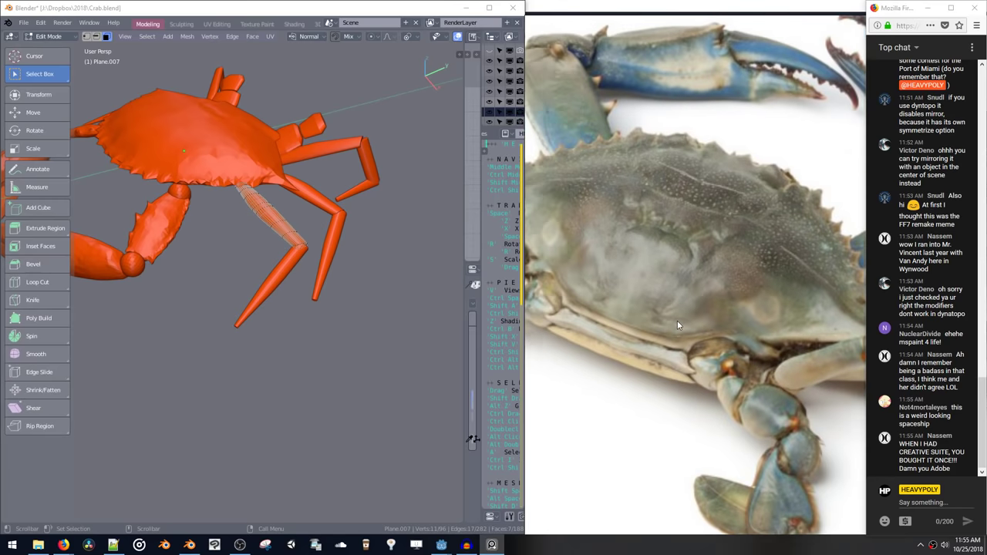
pyautogui.moveTo(726, 340); pyautogui.dragTo(591, 275, button='middle')
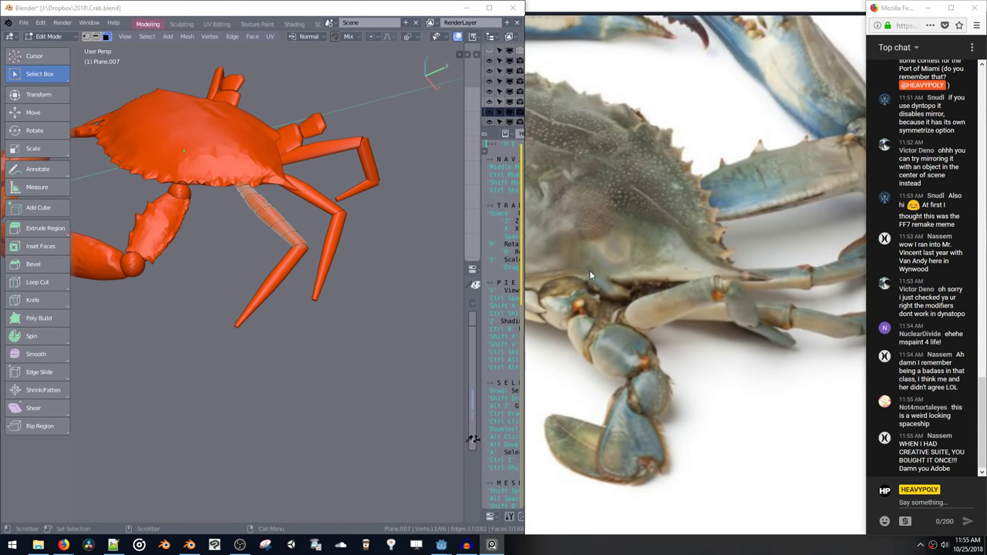
pyautogui.scroll(-1, 692, 291)
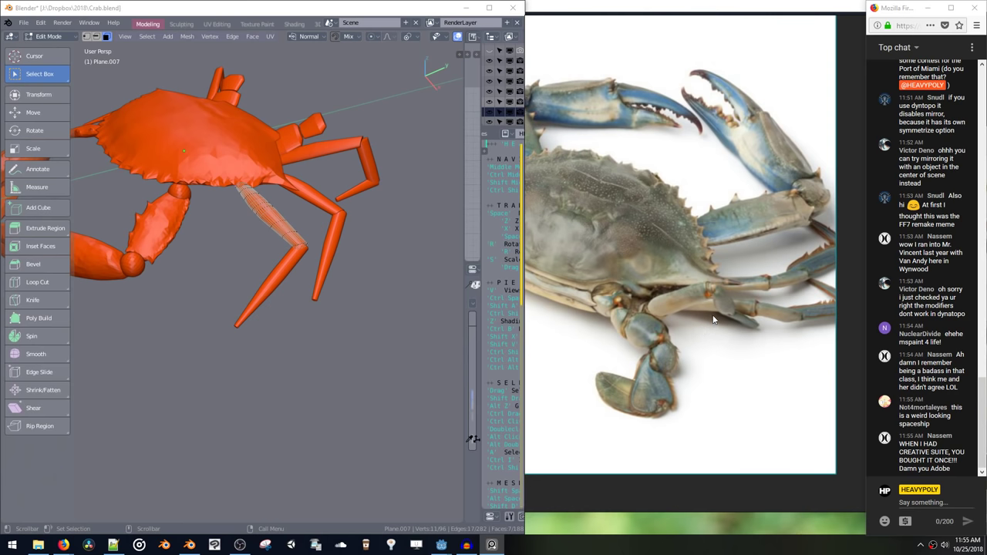
pyautogui.moveTo(709, 317); pyautogui.dragTo(669, 197)
pyautogui.moveTo(668, 196); pyautogui.dragTo(692, 57, button='middle')
pyautogui.moveTo(762, 233); pyautogui.dragTo(448, 378, button='middle')
pyautogui.moveTo(726, 282); pyautogui.dragTo(680, 298, button='middle')
pyautogui.scroll(1, 680, 299)
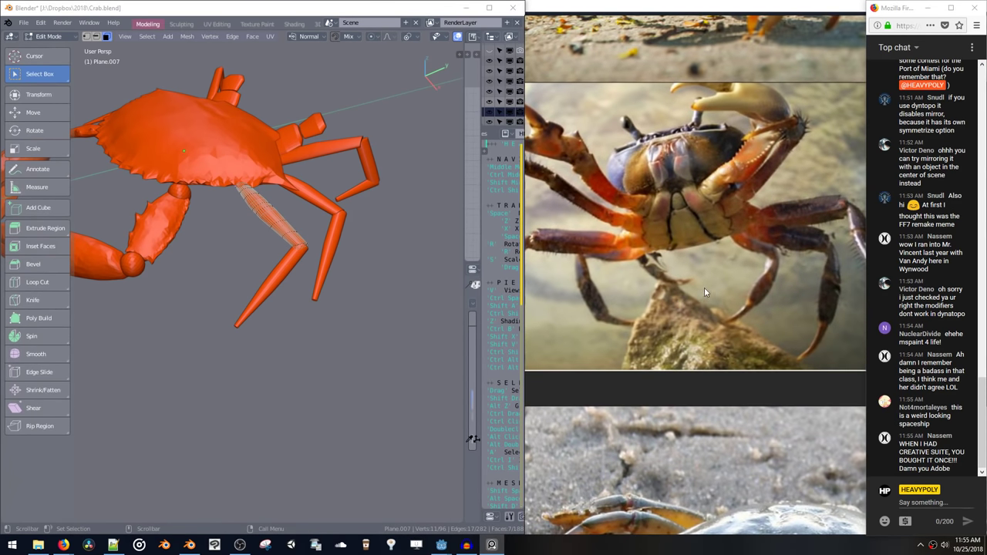
# Reposition the reference photo of the crab on the rock so it lines up beneath the dark crab photo
pyautogui.scroll(-3, 689, 276)
pyautogui.moveTo(735, 326); pyautogui.dragTo(615, 358, button='middle')
pyautogui.scroll(3, 625, 351)
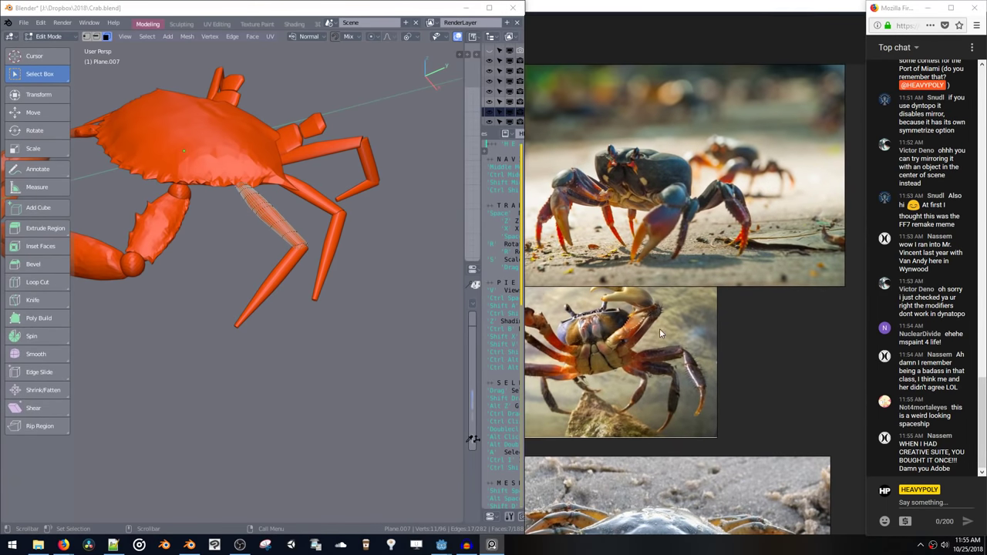
pyautogui.scroll(3, 660, 324)
pyautogui.moveTo(659, 322); pyautogui.dragTo(672, 428, button='middle')
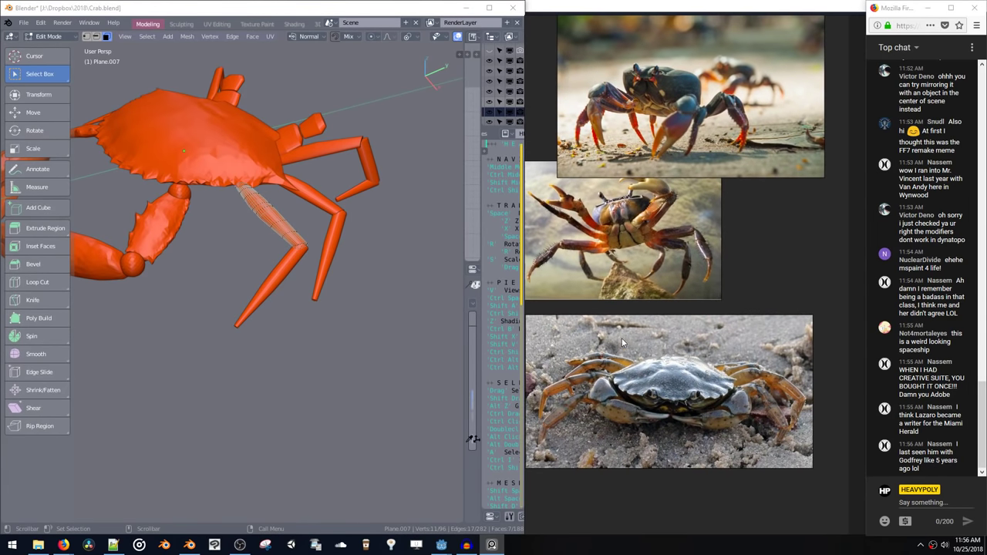
pyautogui.moveTo(675, 246); pyautogui.dragTo(734, 254)
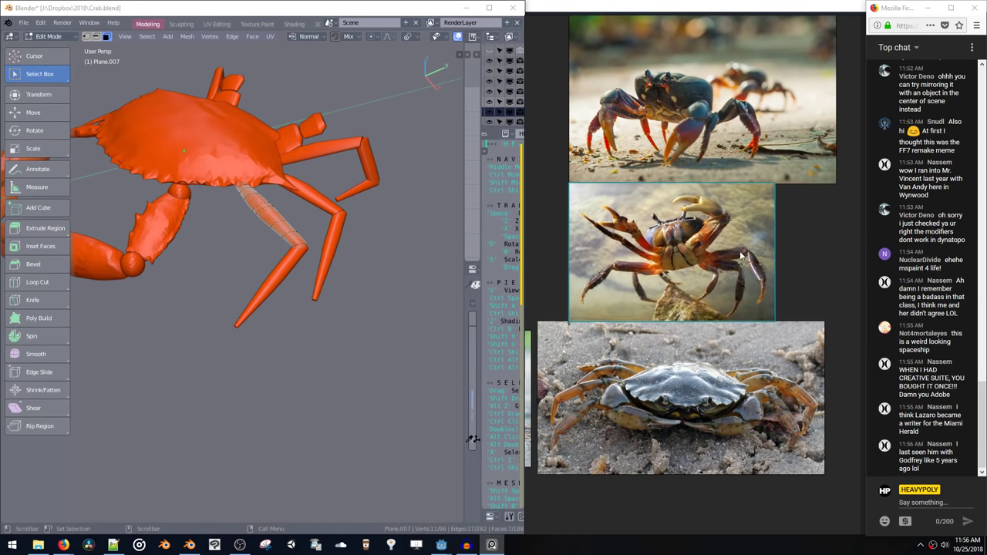
# Examine the walking legs in the reference photos up close, comparing segment shapes, joints and how they attach to the body
pyautogui.scroll(3, 787, 277)
pyautogui.moveTo(780, 277); pyautogui.dragTo(858, 263, button='middle')
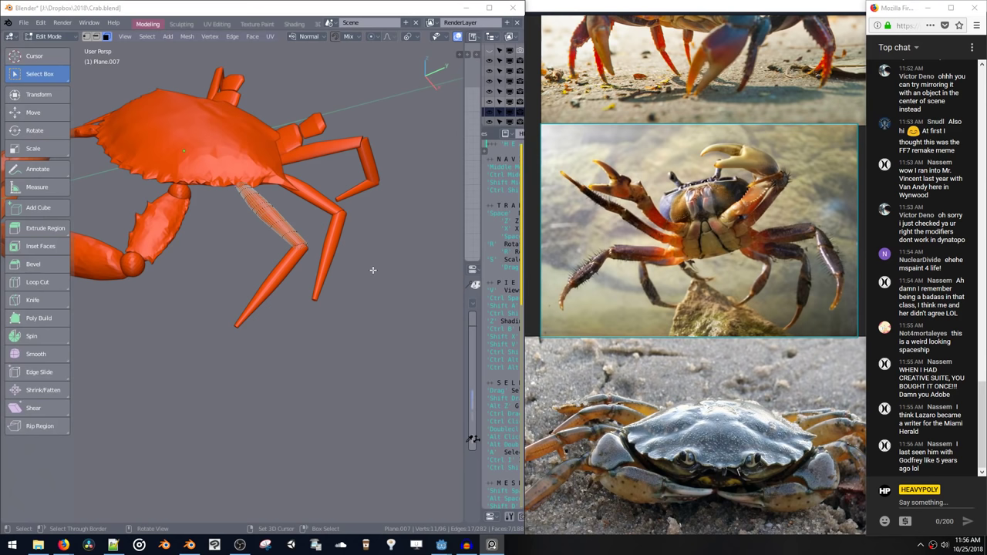
pyautogui.scroll(4, 782, 230)
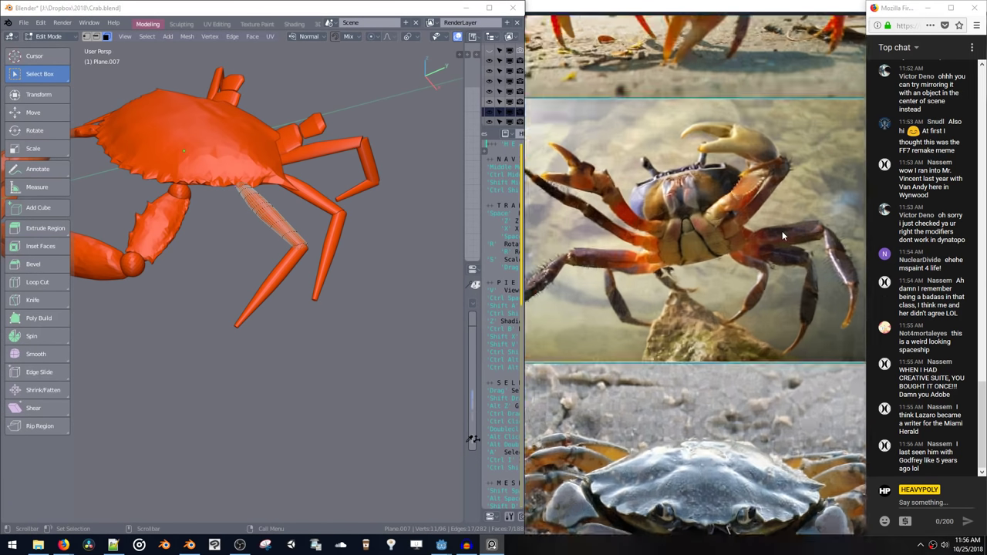
pyautogui.scroll(-4, 782, 231)
pyautogui.scroll(3, 619, 265)
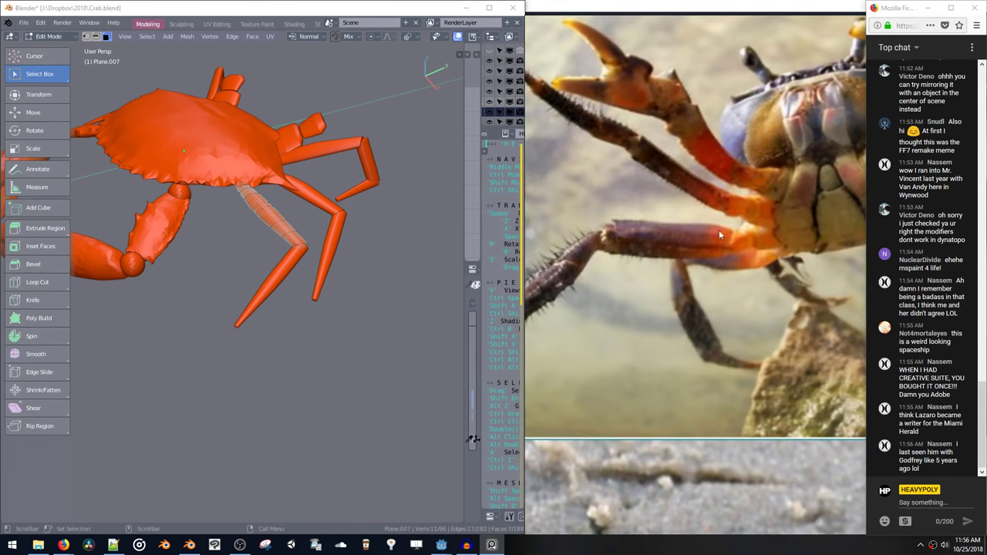
pyautogui.scroll(2, 722, 229)
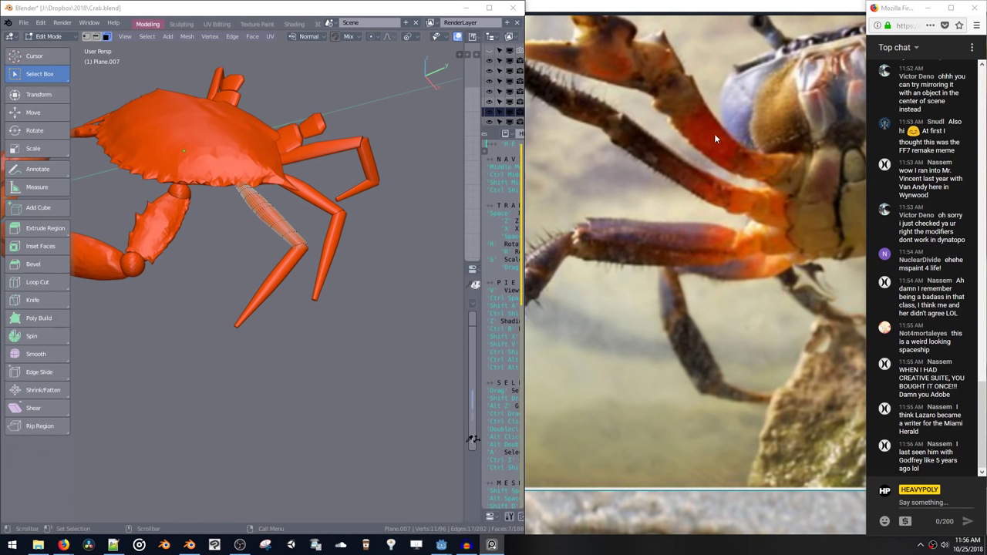
pyautogui.scroll(-5, 715, 135)
pyautogui.moveTo(787, 167); pyautogui.dragTo(719, 279, button='middle')
pyautogui.scroll(-4, 708, 214)
pyautogui.scroll(4, 763, 56)
pyautogui.scroll(1, 815, 181)
pyautogui.scroll(-6, 816, 185)
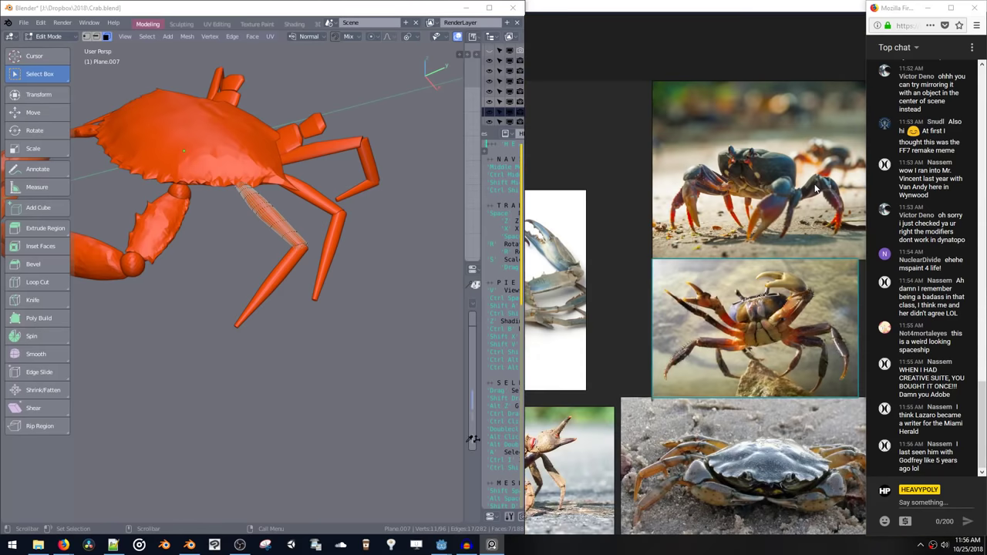
pyautogui.moveTo(783, 274); pyautogui.dragTo(746, 95, button='middle')
pyautogui.moveTo(705, 218); pyautogui.dragTo(708, 199, button='middle')
pyautogui.scroll(2, 801, 262)
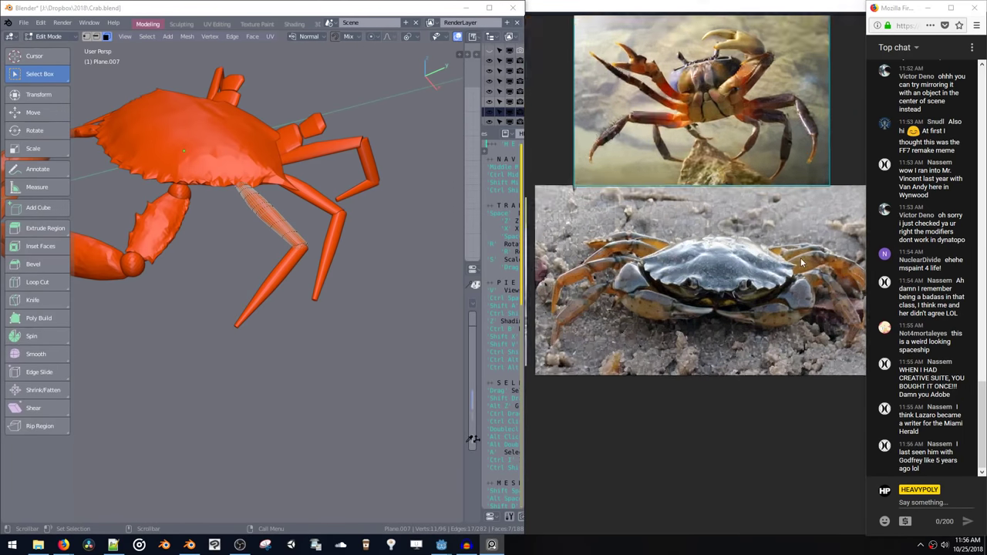
pyautogui.scroll(3, 803, 263)
pyautogui.scroll(-3, 802, 262)
pyautogui.moveTo(802, 262); pyautogui.dragTo(774, 245, button='middle')
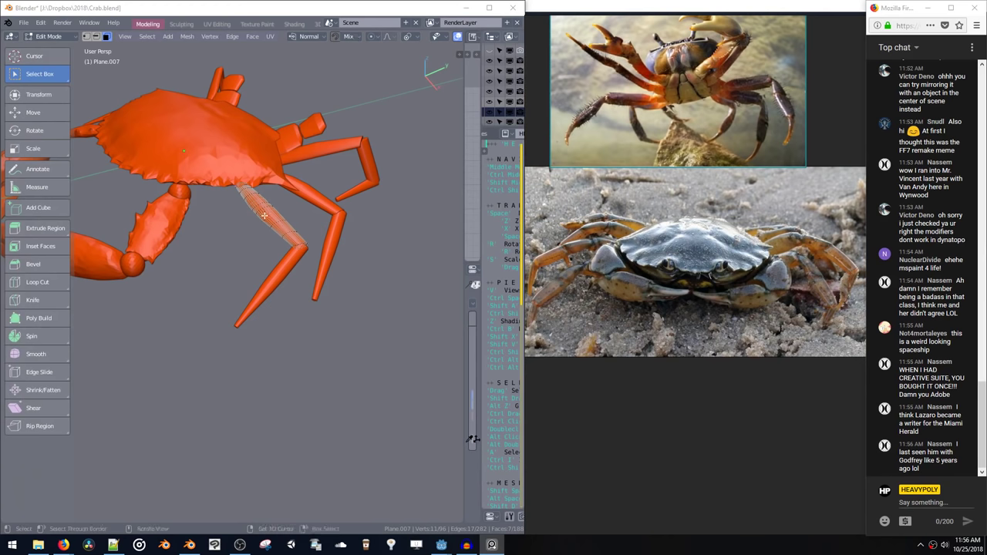
# Select all linked geometry of the upper segment of the walking leg behind the claw and rotate it under the shell
pyautogui.press('Tab')
pyautogui.moveTo(282, 223)
pyautogui.mouseDown(button='middle')
pyautogui.moveTo(332, 274)
pyautogui.moveTo(316, 251)
pyautogui.moveTo(214, 214)
pyautogui.moveTo(306, 219)
pyautogui.mouseUp(button='middle')
pyautogui.scroll(4, 297, 229)
pyautogui.hotkey('ctrl', 'space')
pyautogui.click(345, 238)
pyautogui.hotkey('ctrl', 'space')
pyautogui.click(230, 203)
pyautogui.hotkey('ctrl', 'l')
pyautogui.press('r')
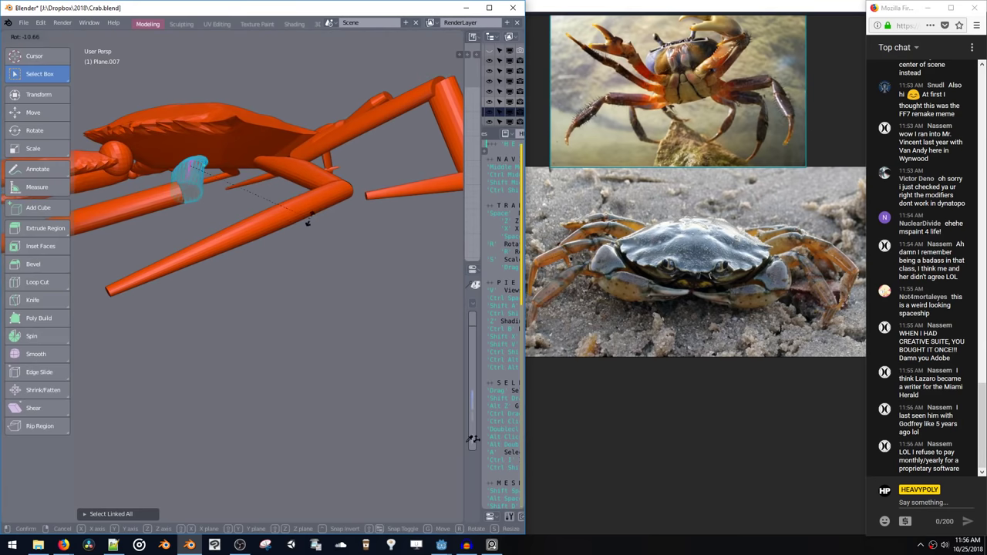
pyautogui.click(222, 180)
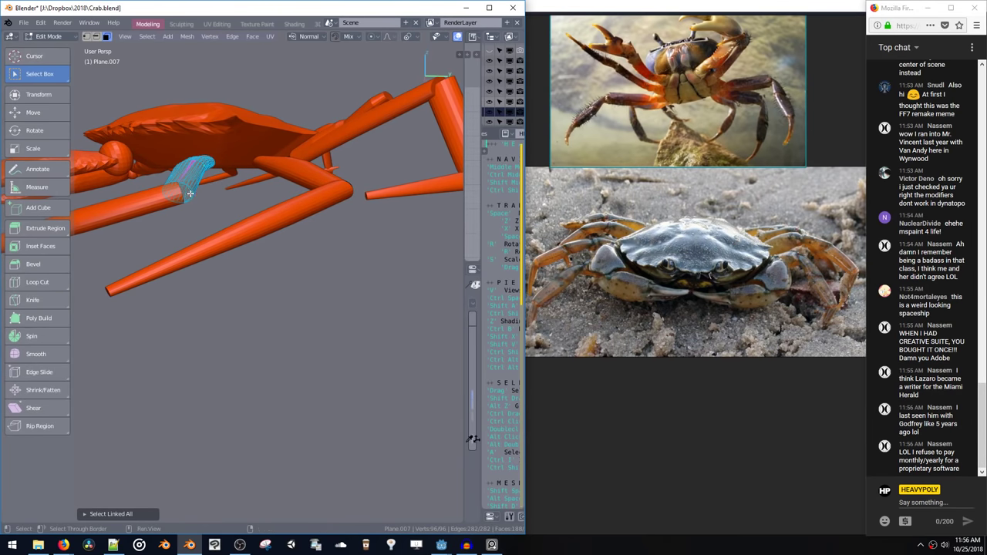
# Rotate the upper leg segment freely around its outer end until it runs from the shell to the knee, and leave Edit Mode
pyautogui.keyDown('shift'); pyautogui.click(190, 195); pyautogui.keyUp('shift')
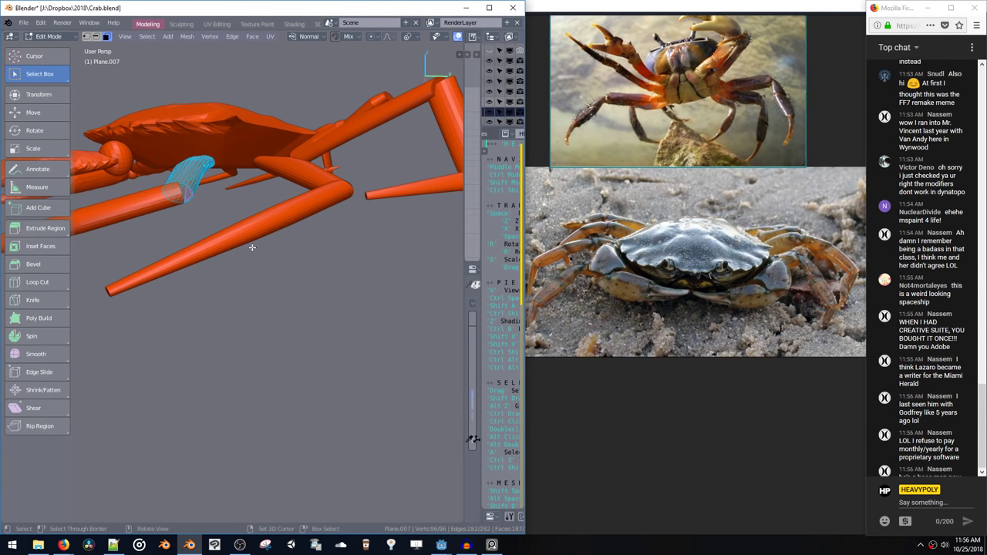
pyautogui.press('r')
pyautogui.press('r')
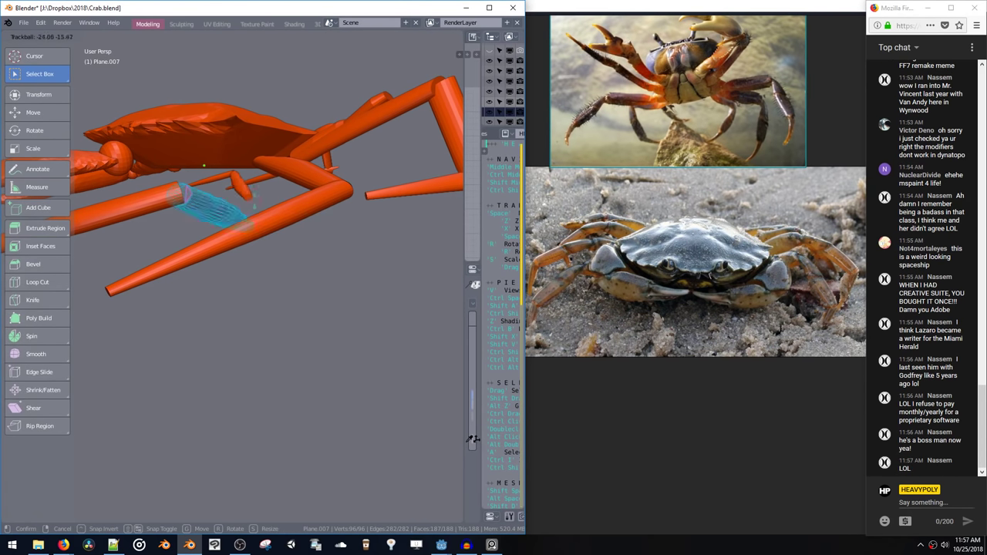
pyautogui.click(297, 219)
pyautogui.press('r')
pyautogui.click(235, 114)
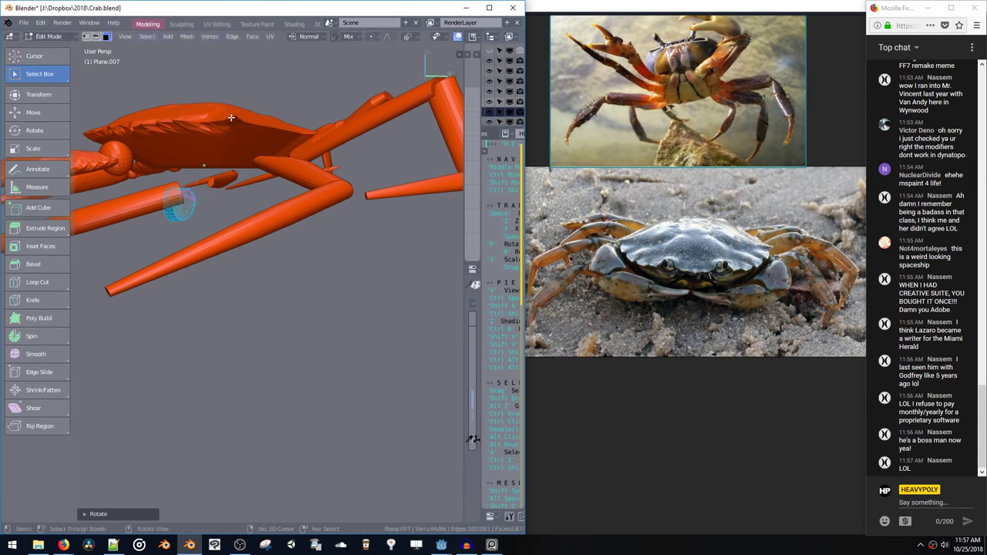
pyautogui.press('r')
pyautogui.press('r')
pyautogui.click(221, 130)
pyautogui.moveTo(219, 130); pyautogui.dragTo(229, 164, button='middle')
pyautogui.moveTo(189, 228)
pyautogui.mouseDown(button='middle')
pyautogui.moveTo(223, 201)
pyautogui.moveTo(212, 255)
pyautogui.moveTo(193, 224)
pyautogui.mouseUp(button='middle')
pyautogui.press('Tab')
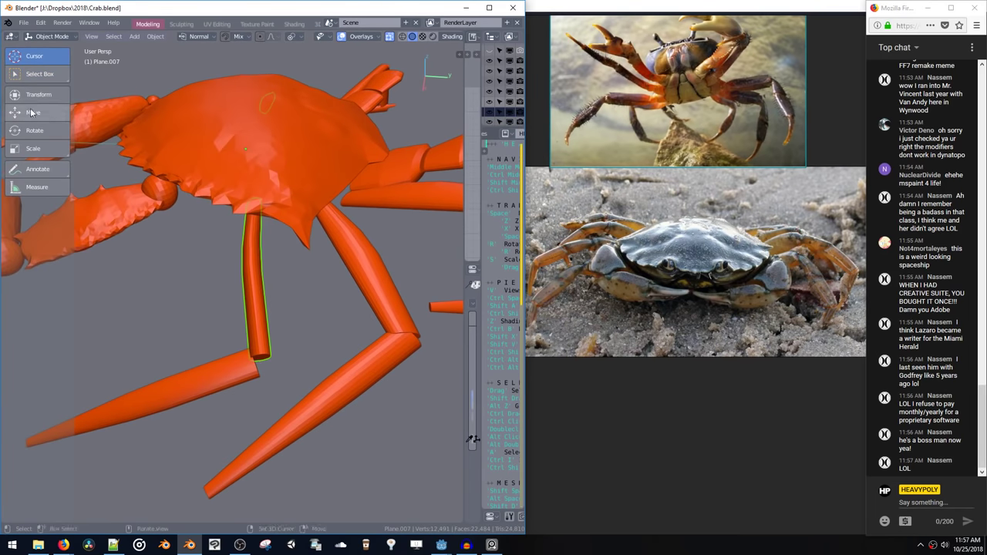
# Put the upper leg segment in Sculpt Mode and bend its middle into a slight curve with the Grab brush
pyautogui.press('Tab')
pyautogui.click(266, 210)
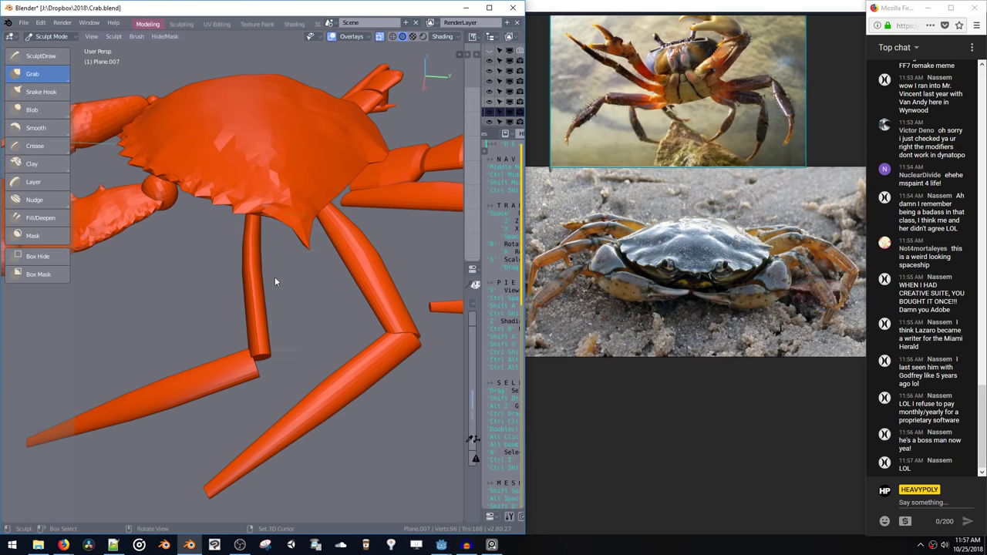
pyautogui.moveTo(252, 264)
pyautogui.mouseDown()
pyautogui.moveTo(246, 240)
pyautogui.moveTo(252, 273)
pyautogui.mouseUp()
pyautogui.moveTo(252, 277)
pyautogui.mouseDown(button='middle')
pyautogui.moveTo(255, 252)
pyautogui.moveTo(319, 245)
pyautogui.moveTo(369, 204)
pyautogui.mouseUp(button='middle')
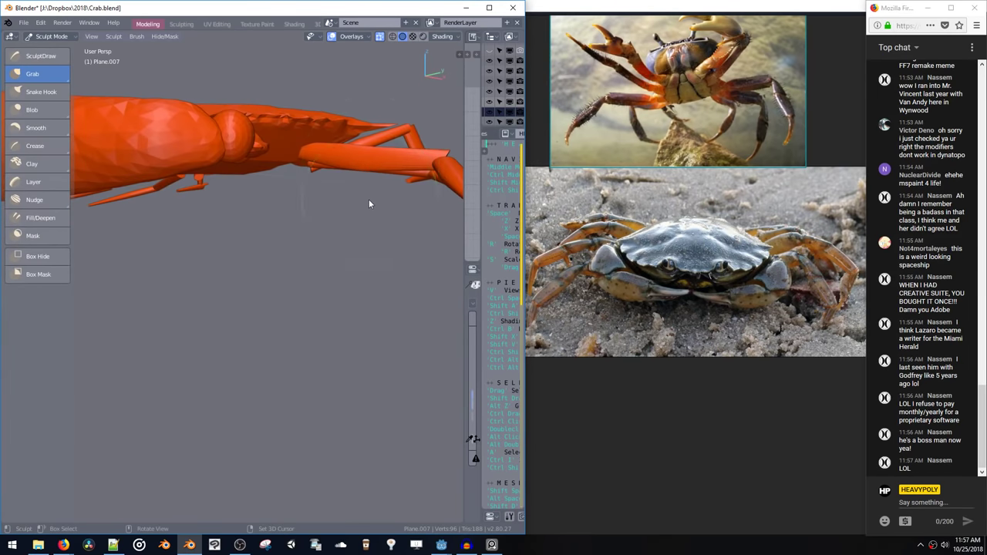
pyautogui.moveTo(373, 169)
pyautogui.mouseDown(button='middle')
pyautogui.moveTo(341, 187)
pyautogui.moveTo(347, 182)
pyautogui.mouseUp(button='middle')
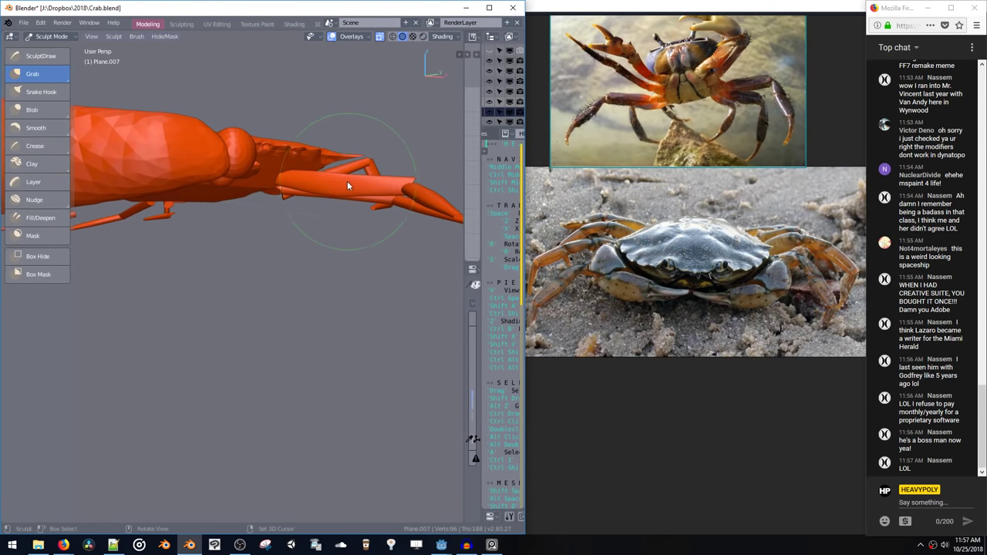
pyautogui.moveTo(348, 183); pyautogui.dragTo(338, 177)
pyautogui.moveTo(341, 175)
pyautogui.mouseDown(button='middle')
pyautogui.moveTo(302, 178)
pyautogui.moveTo(307, 188)
pyautogui.moveTo(359, 182)
pyautogui.moveTo(321, 190)
pyautogui.moveTo(305, 206)
pyautogui.moveTo(304, 195)
pyautogui.moveTo(300, 211)
pyautogui.mouseUp(button='middle')
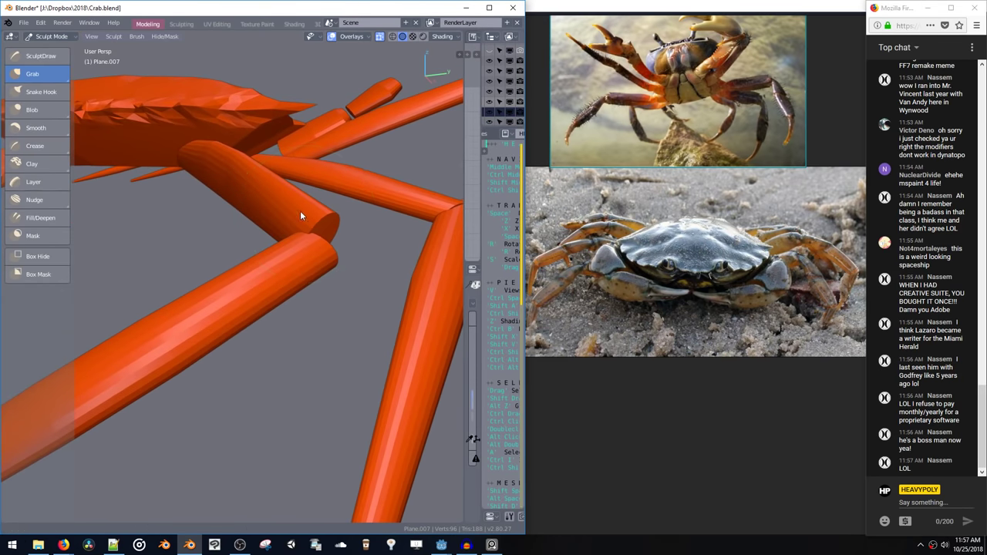
# Round off the knee end of the upper leg segment using the SculptDraw and Grab brushes
pyautogui.click(41, 57)
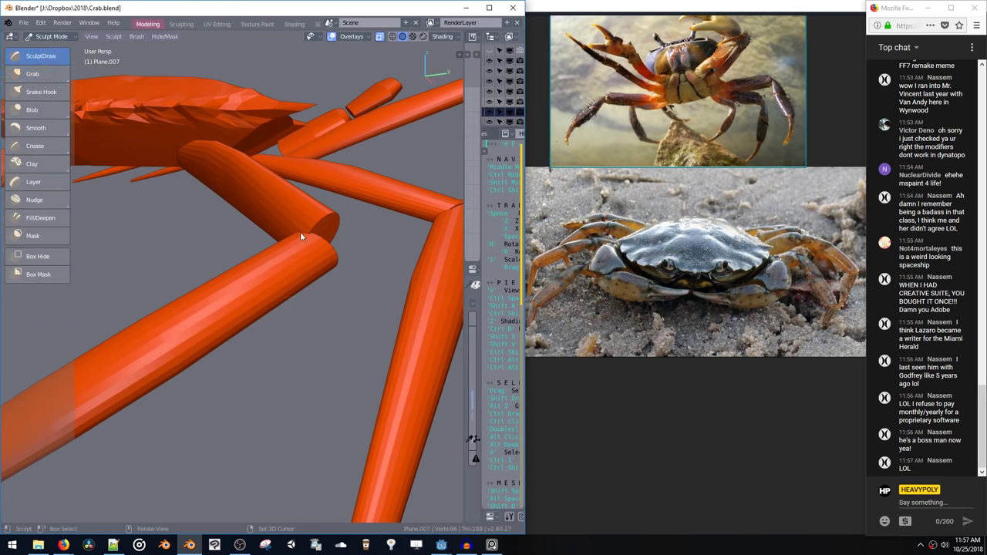
pyautogui.moveTo(322, 222)
pyautogui.mouseDown()
pyautogui.moveTo(323, 214)
pyautogui.moveTo(325, 222)
pyautogui.mouseUp()
pyautogui.click(47, 74)
pyautogui.moveTo(326, 223); pyautogui.dragTo(287, 244, button='middle')
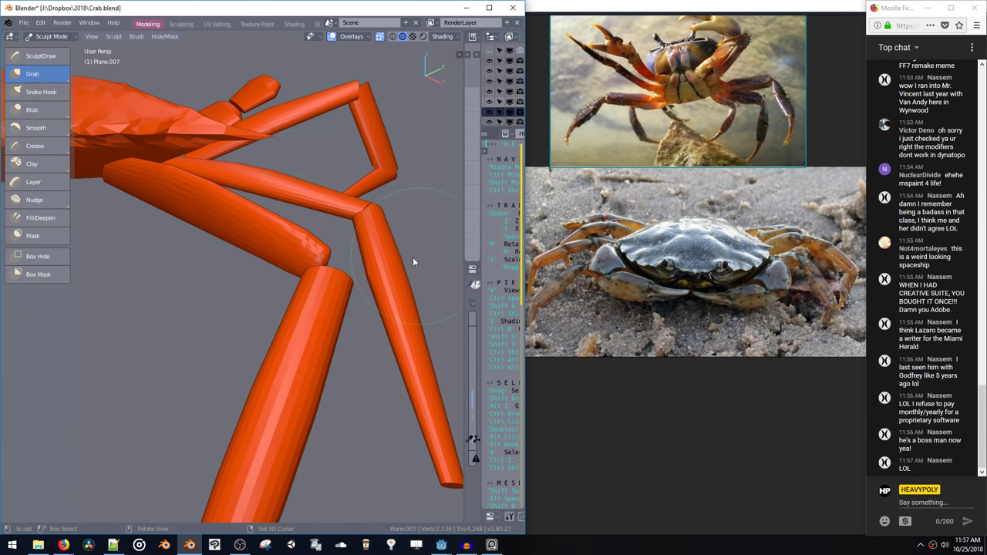
# Smooth the hip end of the upper leg segment and build up its surface with SculptDraw strokes along its length
pyautogui.moveTo(355, 282)
pyautogui.mouseDown(button='middle')
pyautogui.moveTo(280, 260)
pyautogui.moveTo(287, 252)
pyautogui.moveTo(264, 208)
pyautogui.moveTo(209, 207)
pyautogui.mouseUp(button='middle')
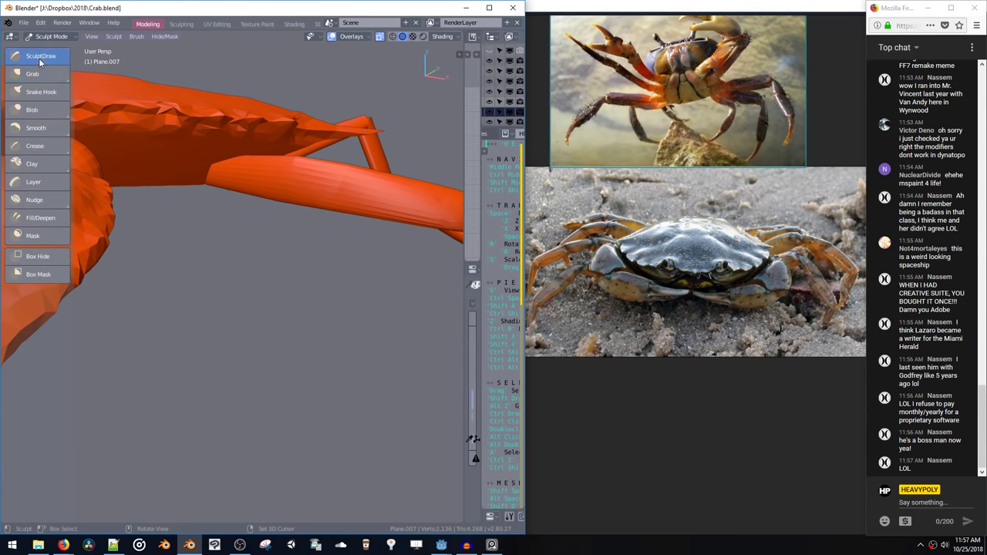
pyautogui.keyDown('shift'); pyautogui.moveTo(205, 166); pyautogui.dragTo(209, 176); pyautogui.keyUp('shift')
pyautogui.moveTo(242, 190)
pyautogui.mouseDown(button='middle')
pyautogui.moveTo(278, 158)
pyautogui.moveTo(279, 190)
pyautogui.moveTo(326, 165)
pyautogui.moveTo(210, 258)
pyautogui.moveTo(296, 143)
pyautogui.moveTo(321, 159)
pyautogui.moveTo(230, 157)
pyautogui.moveTo(279, 135)
pyautogui.mouseUp(button='middle')
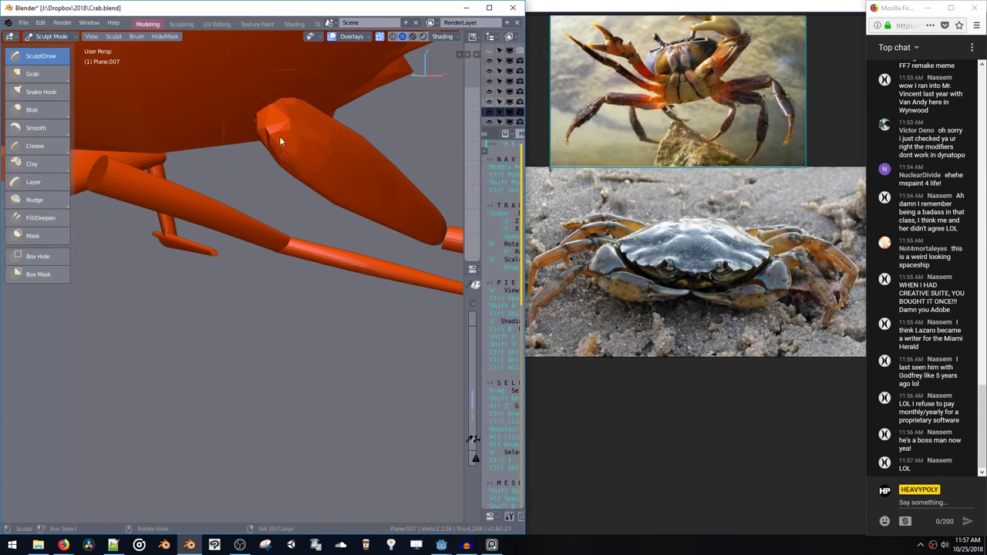
pyautogui.moveTo(320, 171); pyautogui.dragTo(171, 209, button='middle')
pyautogui.moveTo(172, 205); pyautogui.dragTo(380, 226)
pyautogui.keyDown('ctrl'); pyautogui.moveTo(285, 225); pyautogui.dragTo(258, 263, button='middle'); pyautogui.keyUp('ctrl')
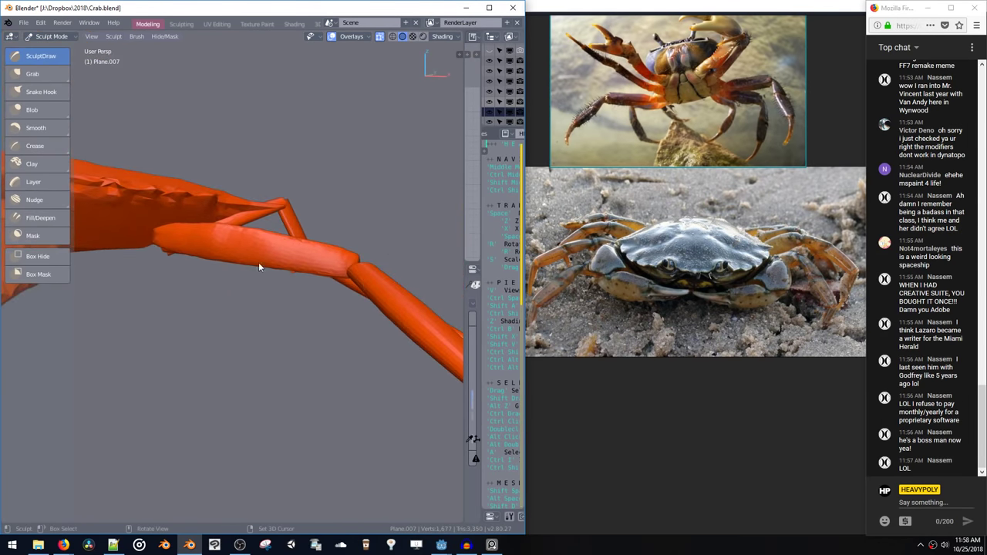
pyautogui.moveTo(214, 240)
pyautogui.mouseDown()
pyautogui.moveTo(249, 254)
pyautogui.moveTo(231, 245)
pyautogui.mouseUp()
# Resize the Grab brush and reshape the profile of the upper leg segment's body-side half
pyautogui.moveTo(231, 246); pyautogui.dragTo(223, 192, button='middle')
pyautogui.click(34, 72)
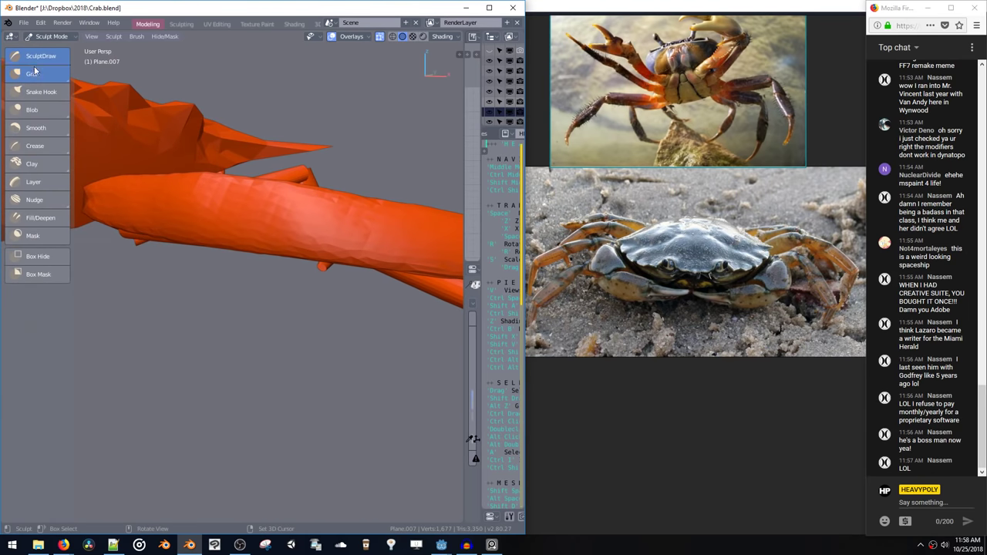
pyautogui.press('f')
pyautogui.click(286, 196)
pyautogui.moveTo(248, 184)
pyautogui.mouseDown()
pyautogui.moveTo(370, 214)
pyautogui.moveTo(185, 237)
pyautogui.mouseUp()
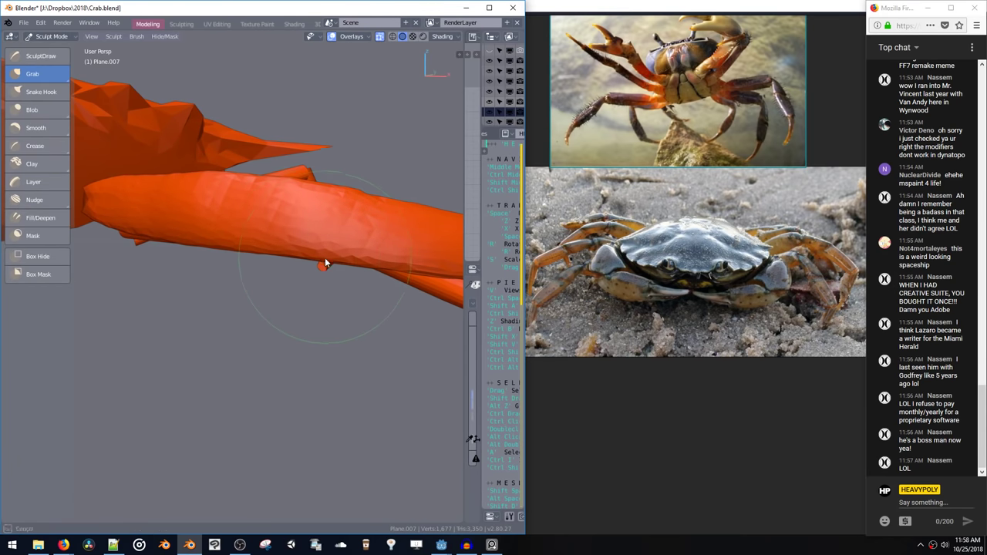
# Pull the knee end of the upper leg segment into shape with the Grab brush and check the leg against the others
pyautogui.moveTo(395, 270); pyautogui.dragTo(285, 295, button='middle')
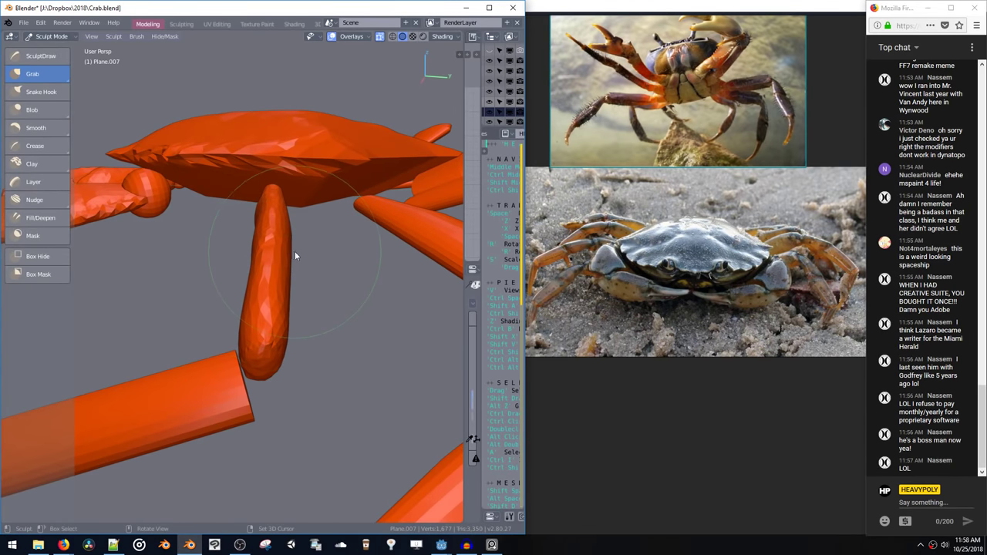
pyautogui.moveTo(294, 251); pyautogui.dragTo(239, 232, button='middle')
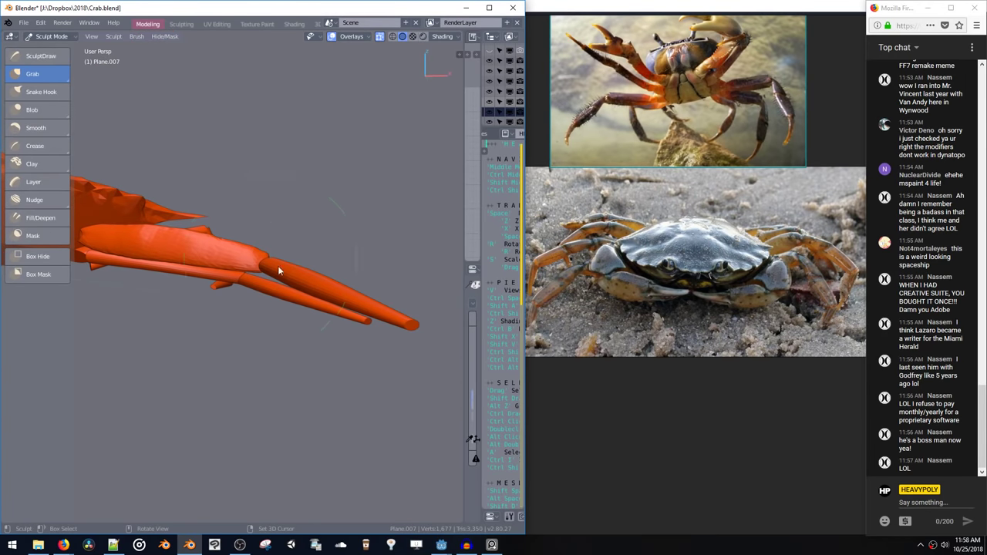
pyautogui.moveTo(256, 266)
pyautogui.mouseDown()
pyautogui.moveTo(242, 268)
pyautogui.moveTo(235, 238)
pyautogui.moveTo(170, 218)
pyautogui.moveTo(185, 223)
pyautogui.mouseUp()
pyautogui.scroll(2, 219, 270)
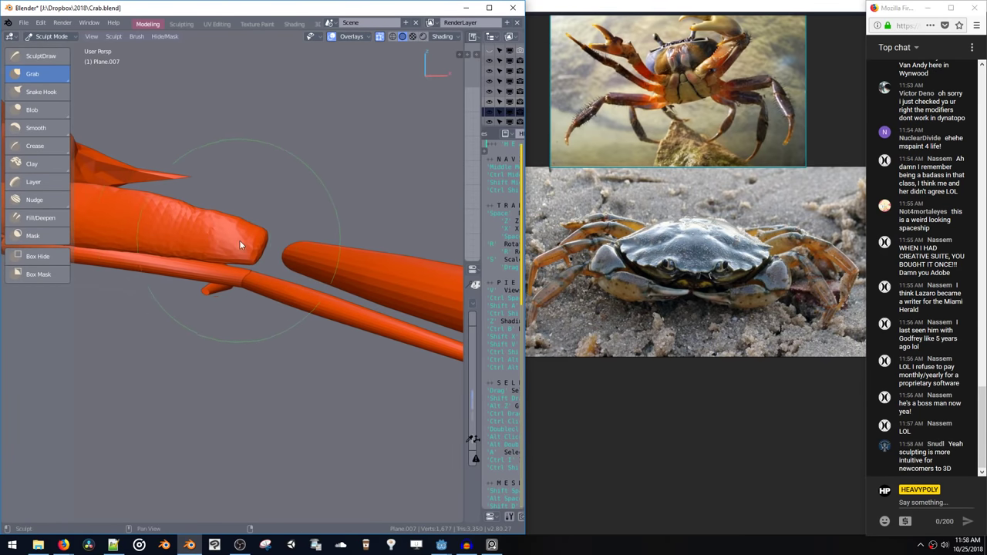
pyautogui.moveTo(156, 220); pyautogui.dragTo(125, 131, button='middle')
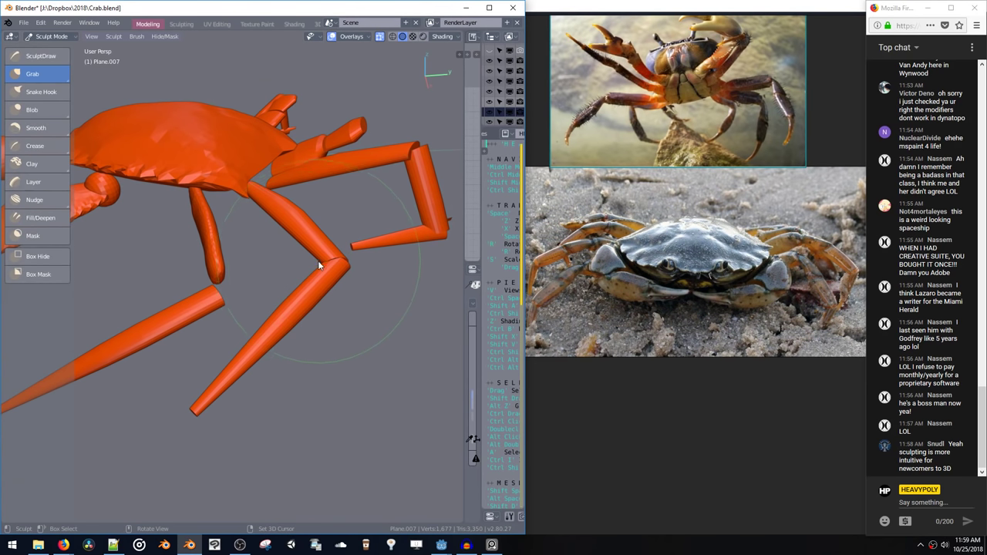
pyautogui.moveTo(279, 281); pyautogui.dragTo(322, 241, button='middle')
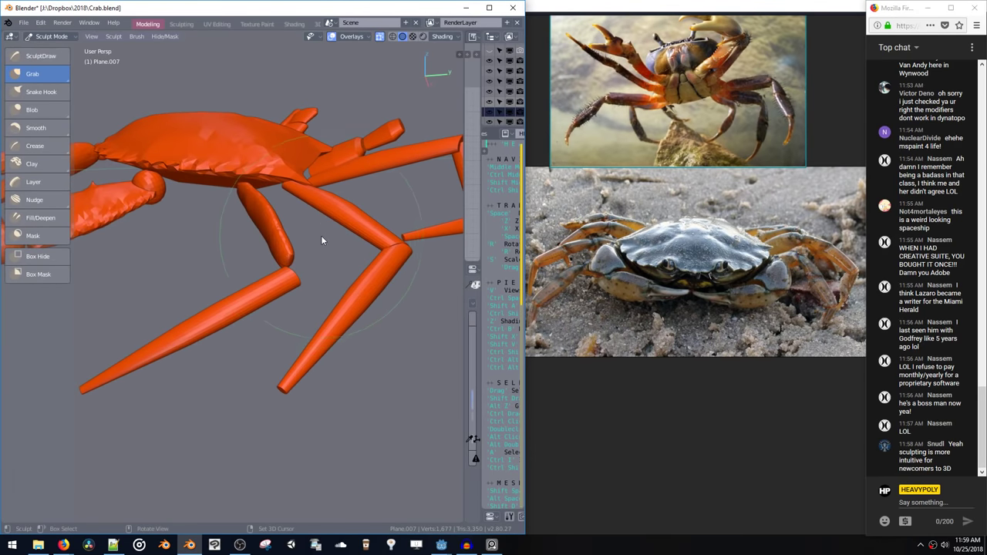
# Separate the lower segment of the walking leg behind the claw from the combined legs mesh into its own object
pyautogui.hotkey('ctrl', 'space')
pyautogui.click(289, 325)
pyautogui.click(254, 297)
pyautogui.hotkey('ctrl', 'space')
pyautogui.click(318, 244)
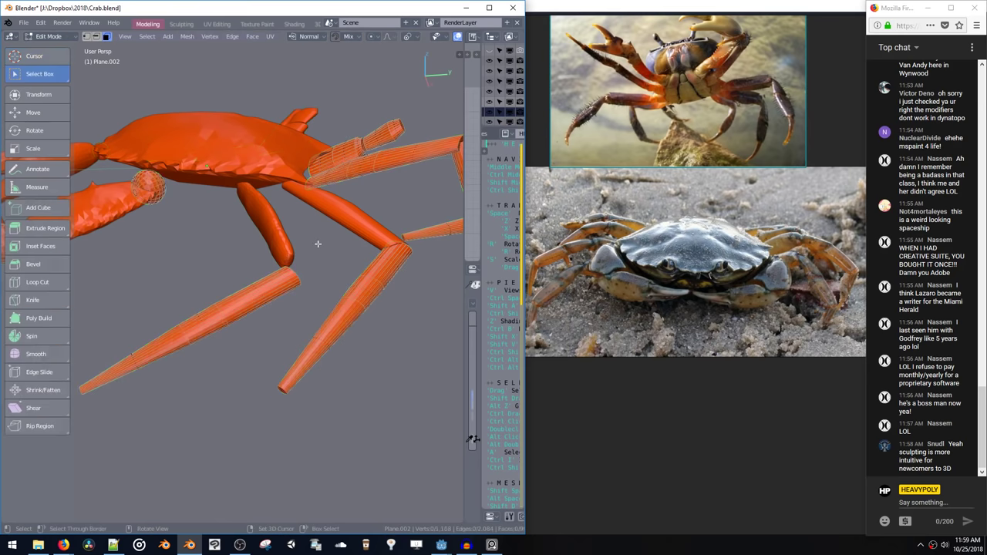
pyautogui.doubleClick(259, 295)
pyautogui.press('p')
# Rotate the separated lower leg segment so it angles down from the knee of the sculpted upper segment
pyautogui.moveTo(253, 295); pyautogui.dragTo(332, 317, button='middle')
pyautogui.press('r')
pyautogui.click(320, 248)
pyautogui.press('r')
pyautogui.click(358, 282)
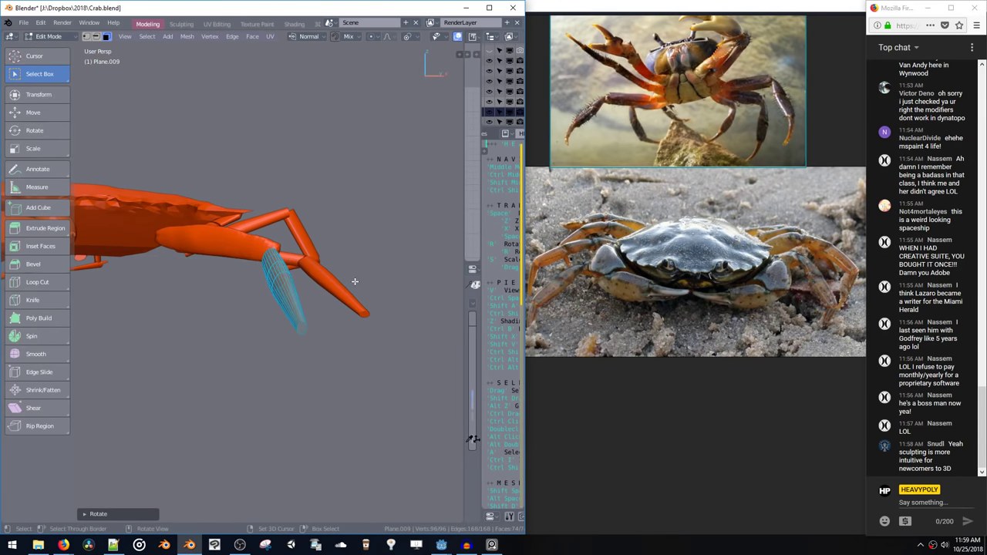
# Rotate the lower leg segment further from other views and move its thick end against the upper segment's knee
pyautogui.moveTo(355, 281); pyautogui.dragTo(320, 297, button='middle')
pyautogui.press('r')
pyautogui.click(313, 403)
pyautogui.press('r')
pyautogui.click(410, 332)
pyautogui.press('r')
pyautogui.press('g')
pyautogui.click(327, 414)
# Fatten the middle edge loop of the lower leg segment with Shrink/Fatten and adjust its height along Z
pyautogui.hotkey('alt', 's')
pyautogui.click(327, 295)
pyautogui.press('s')
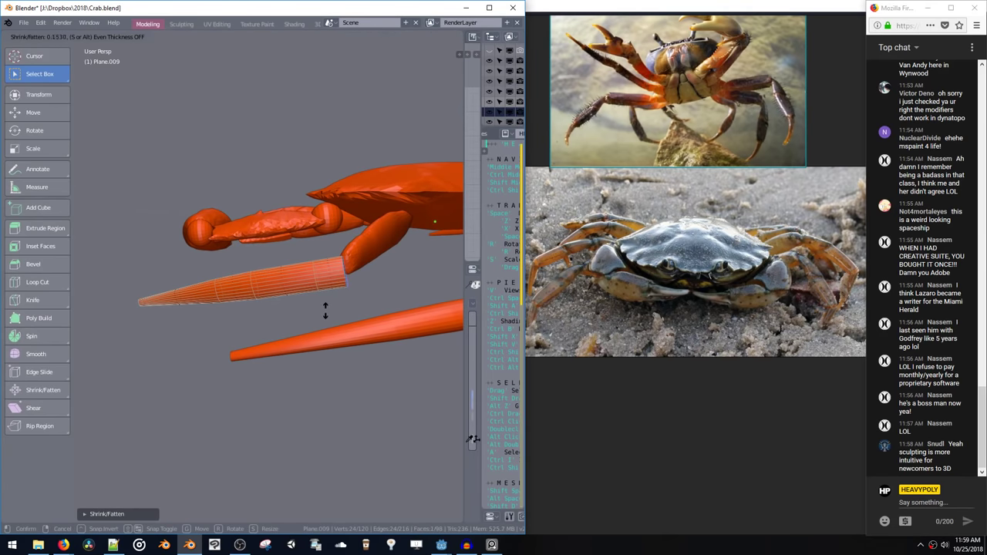
pyautogui.click(337, 306)
pyautogui.moveTo(337, 304)
pyautogui.mouseDown(button='middle')
pyautogui.moveTo(335, 286)
pyautogui.moveTo(319, 297)
pyautogui.moveTo(317, 346)
pyautogui.moveTo(355, 301)
pyautogui.moveTo(345, 291)
pyautogui.mouseUp(button='middle')
pyautogui.press('space')
pyautogui.press('z')
pyautogui.click(321, 296)
# Clear the vertex selection on the lower leg segment and switch it to Sculpt Mode
pyautogui.keyDown('ctrl'); pyautogui.moveTo(345, 292); pyautogui.dragTo(349, 247, button='middle'); pyautogui.keyUp('ctrl')
pyautogui.moveTo(270, 239); pyautogui.dragTo(407, 367)
pyautogui.moveTo(408, 368); pyautogui.dragTo(290, 208, button='middle')
pyautogui.moveTo(256, 206); pyautogui.dragTo(389, 328)
pyautogui.moveTo(391, 329); pyautogui.dragTo(229, 262, button='middle')
pyautogui.click(282, 315)
pyautogui.hotkey('ctrl', 'space')
pyautogui.click(250, 216)
pyautogui.hotkey('ctrl', 'space')
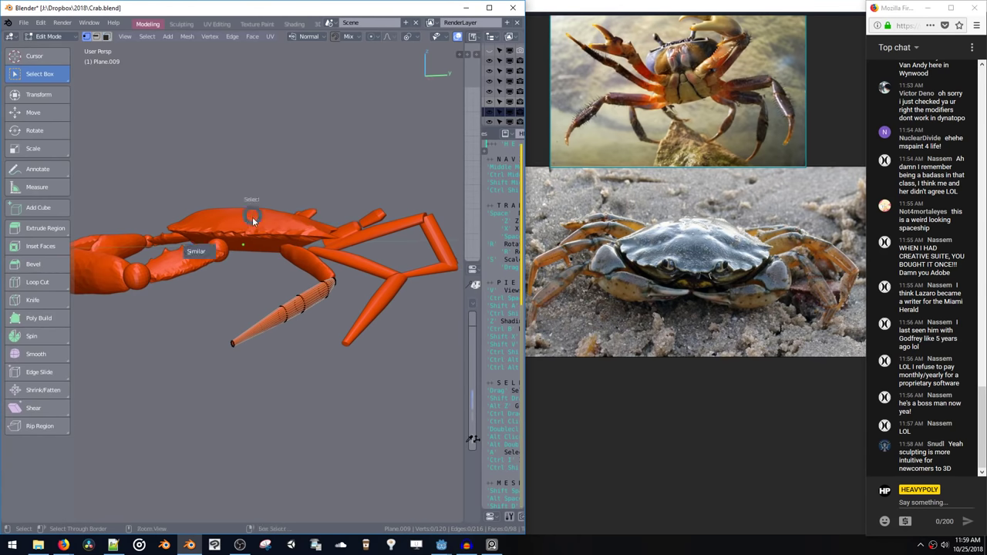
pyautogui.click(252, 243)
pyautogui.hotkey('ctrl', 'space')
pyautogui.click(311, 248)
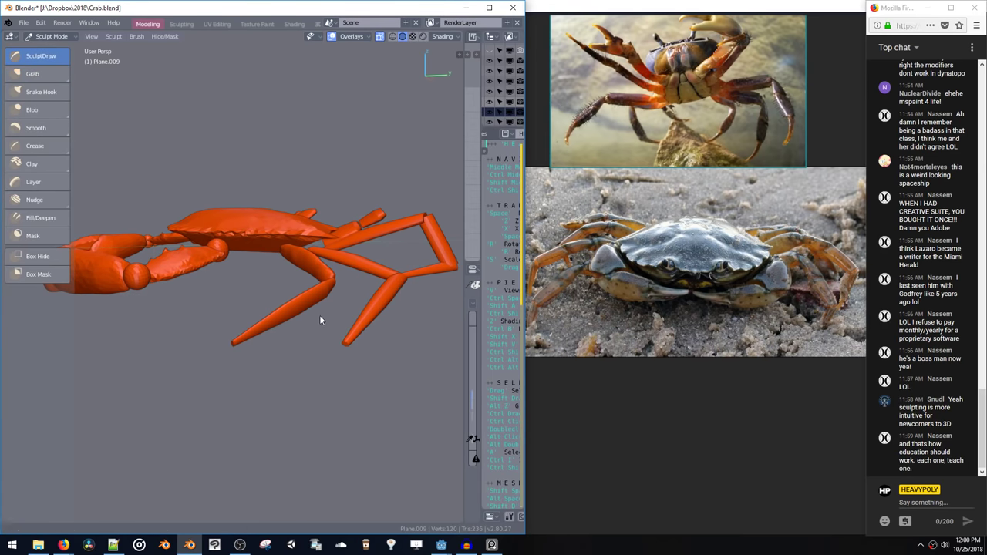
# Try to shape the lower leg segment with large Draw brush strokes and undo them
pyautogui.keyDown('ctrl'); pyautogui.moveTo(319, 315); pyautogui.dragTo(343, 289, button='middle'); pyautogui.keyUp('ctrl')
pyautogui.moveTo(272, 455)
pyautogui.mouseDown()
pyautogui.moveTo(422, 323)
pyautogui.moveTo(327, 389)
pyautogui.mouseUp()
pyautogui.hotkey('ctrl', 'z')
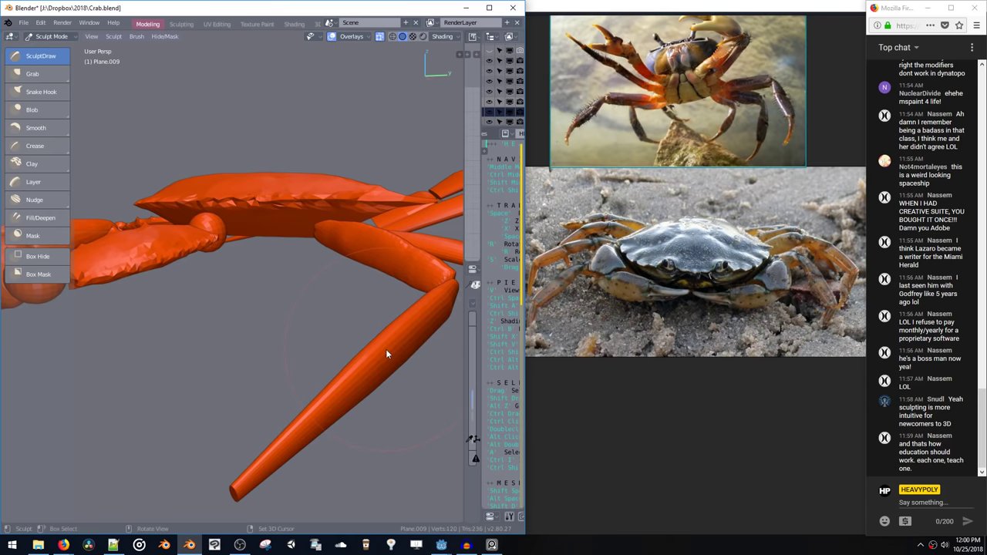
pyautogui.moveTo(387, 354); pyautogui.dragTo(364, 386)
pyautogui.moveTo(418, 364); pyautogui.dragTo(402, 336)
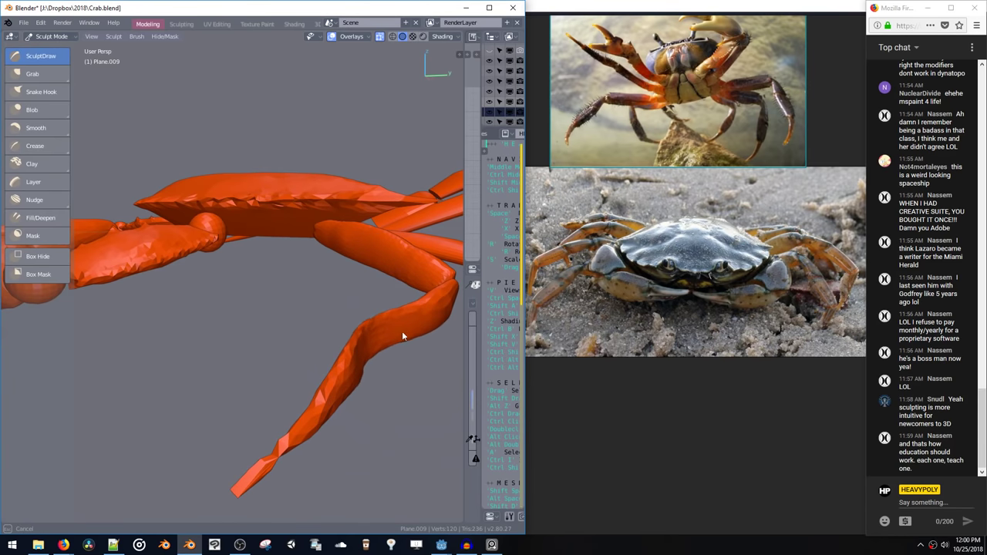
pyautogui.hotkey('ctrl', 'z')
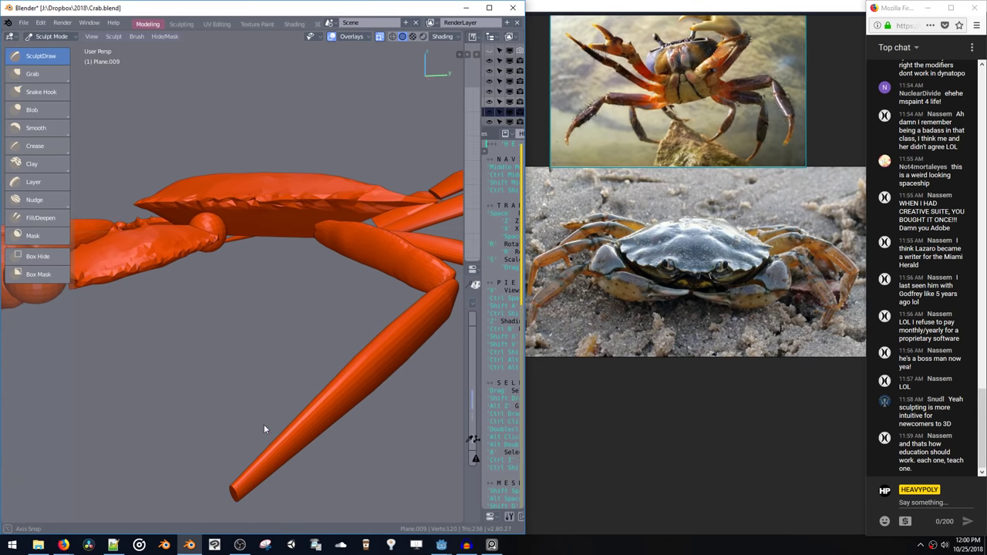
# Resize the sculpt brush and smooth the blunt tip of the lower leg segment
pyautogui.moveTo(264, 424); pyautogui.dragTo(257, 384, button='middle')
pyautogui.press('f')
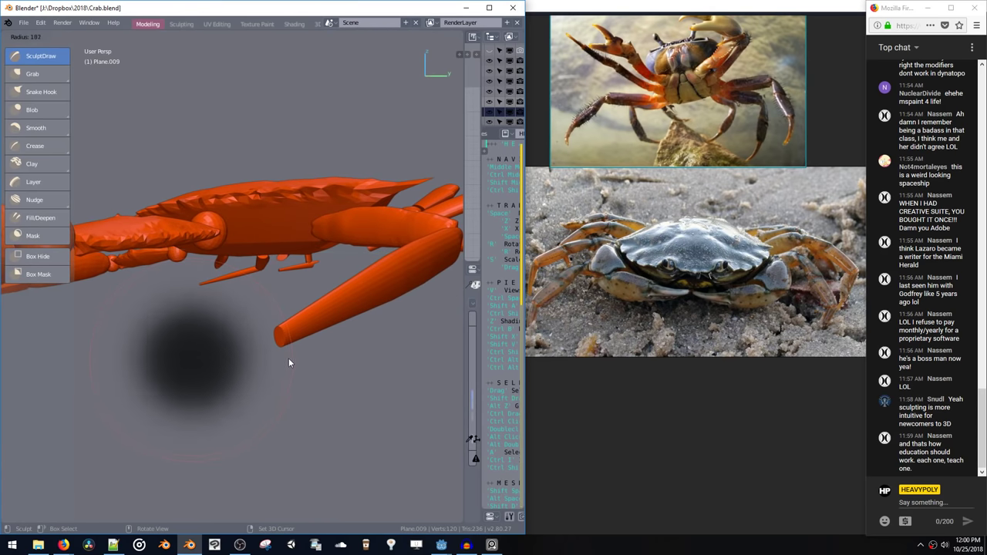
pyautogui.click(242, 358)
pyautogui.click(275, 338)
pyautogui.hotkey('ctrl', 'z')
pyautogui.moveTo(285, 344); pyautogui.dragTo(284, 323, button='middle')
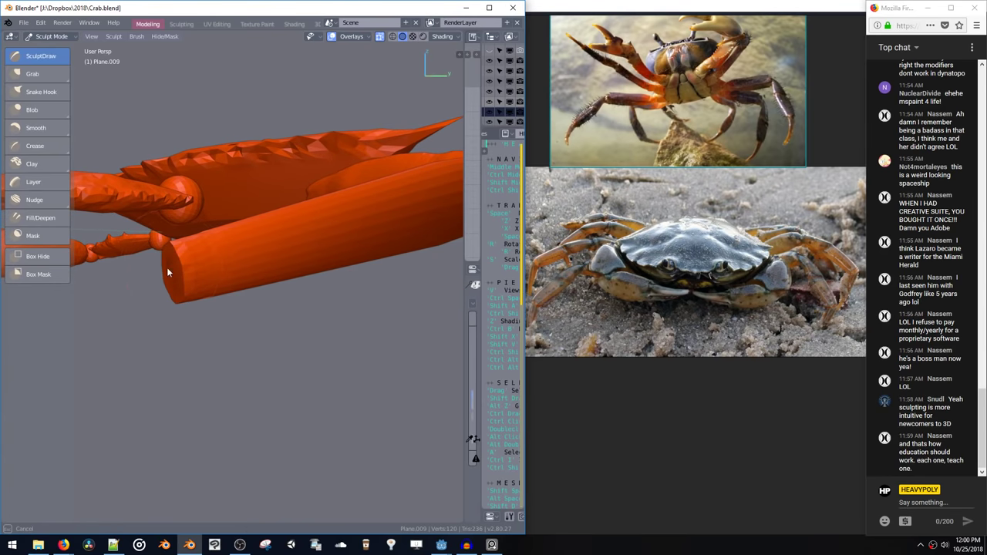
pyautogui.keyDown('shift'); pyautogui.moveTo(194, 265); pyautogui.dragTo(214, 250); pyautogui.keyUp('shift')
pyautogui.moveTo(215, 251)
pyautogui.keyDown('ctrl'); pyautogui.mouseDown(button='middle')
pyautogui.moveTo(242, 262)
pyautogui.moveTo(274, 300)
pyautogui.moveTo(308, 300)
pyautogui.moveTo(298, 282)
pyautogui.moveTo(235, 326)
pyautogui.moveTo(305, 271)
pyautogui.moveTo(240, 317)
pyautogui.moveTo(245, 307)
pyautogui.mouseUp(button='middle'); pyautogui.keyUp('ctrl')
pyautogui.moveTo(246, 307)
pyautogui.keyDown('ctrl'); pyautogui.mouseDown(button='middle')
pyautogui.moveTo(255, 238)
pyautogui.moveTo(276, 235)
pyautogui.moveTo(292, 364)
pyautogui.moveTo(208, 256)
pyautogui.moveTo(308, 308)
pyautogui.moveTo(330, 360)
pyautogui.moveTo(337, 273)
pyautogui.moveTo(298, 282)
pyautogui.moveTo(214, 225)
pyautogui.moveTo(219, 202)
pyautogui.moveTo(236, 196)
pyautogui.moveTo(213, 210)
pyautogui.moveTo(216, 226)
pyautogui.moveTo(177, 279)
pyautogui.moveTo(225, 233)
pyautogui.moveTo(237, 284)
pyautogui.moveTo(240, 264)
pyautogui.moveTo(224, 263)
pyautogui.mouseUp(button='middle'); pyautogui.keyUp('ctrl')
pyautogui.moveTo(255, 292)
pyautogui.mouseDown()
pyautogui.moveTo(273, 306)
pyautogui.moveTo(270, 327)
pyautogui.mouseUp()
pyautogui.hotkey('ctrl', 'z')
pyautogui.moveTo(223, 315)
pyautogui.mouseDown(button='middle')
pyautogui.moveTo(278, 317)
pyautogui.moveTo(278, 347)
pyautogui.moveTo(260, 231)
pyautogui.mouseUp(button='middle')
pyautogui.moveTo(270, 290)
pyautogui.mouseDown(button='middle')
pyautogui.moveTo(293, 289)
pyautogui.moveTo(322, 324)
pyautogui.moveTo(265, 327)
pyautogui.moveTo(323, 314)
pyautogui.moveTo(270, 329)
pyautogui.moveTo(280, 336)
pyautogui.moveTo(298, 298)
pyautogui.moveTo(307, 310)
pyautogui.moveTo(294, 292)
pyautogui.moveTo(279, 293)
pyautogui.mouseUp(button='middle')
pyautogui.scroll(-5, 297, 315)
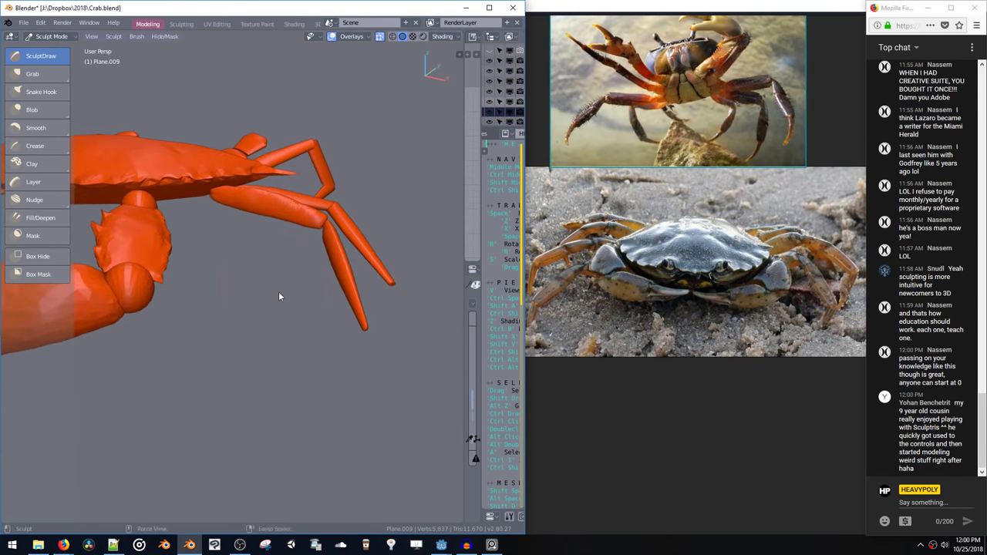
# Try to move the upper leg segment and select its linked geometry in Edit Mode, and undo the changes
pyautogui.hotkey('ctrl', 'space')
pyautogui.click(291, 222)
pyautogui.press('g')
pyautogui.click(274, 232)
pyautogui.moveTo(273, 231)
pyautogui.mouseDown(button='middle')
pyautogui.moveTo(288, 244)
pyautogui.moveTo(256, 215)
pyautogui.moveTo(279, 225)
pyautogui.mouseUp(button='middle')
pyautogui.press('Tab')
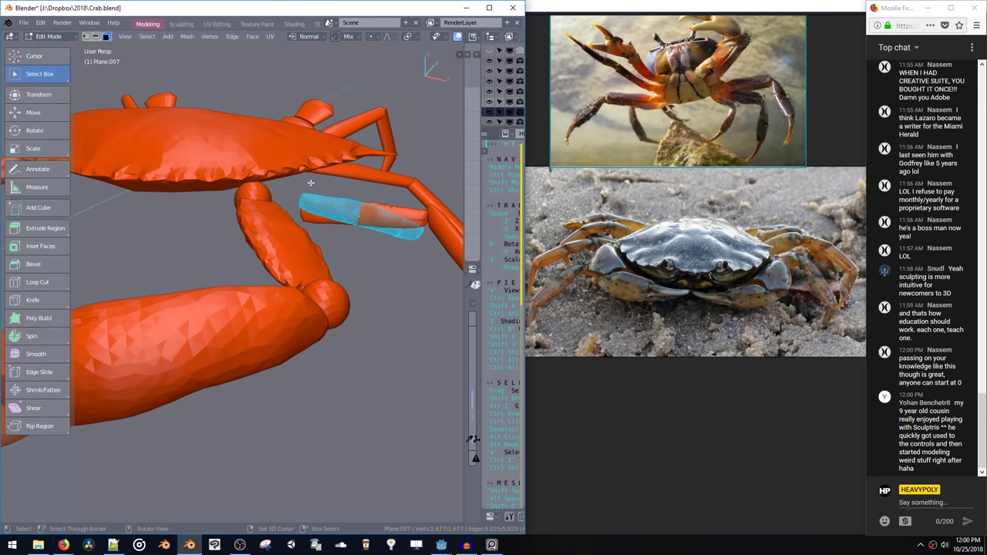
pyautogui.hotkey('ctrl', 'l')
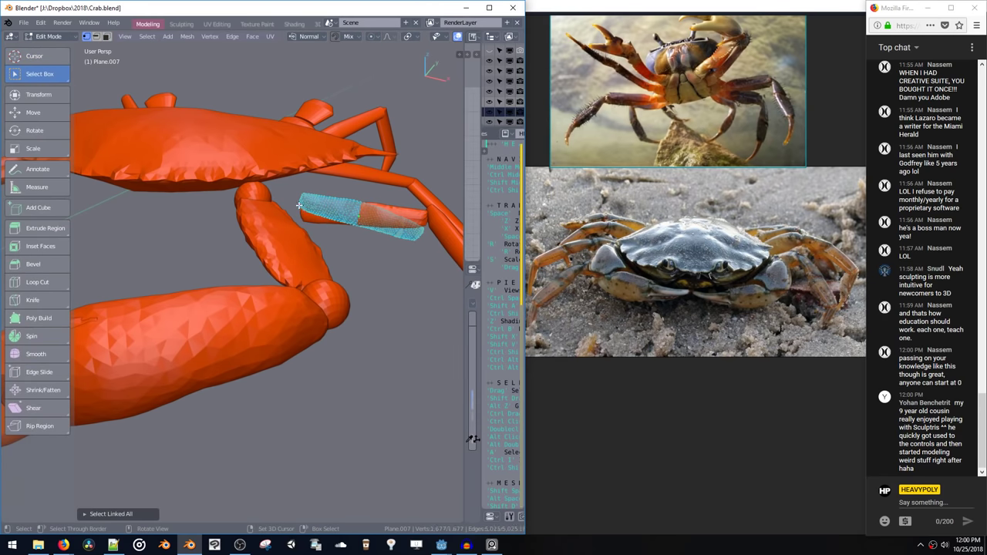
pyautogui.hotkey('ctrl', 'z')
pyautogui.hotkey('ctrl', 'z')
pyautogui.press('Tab')
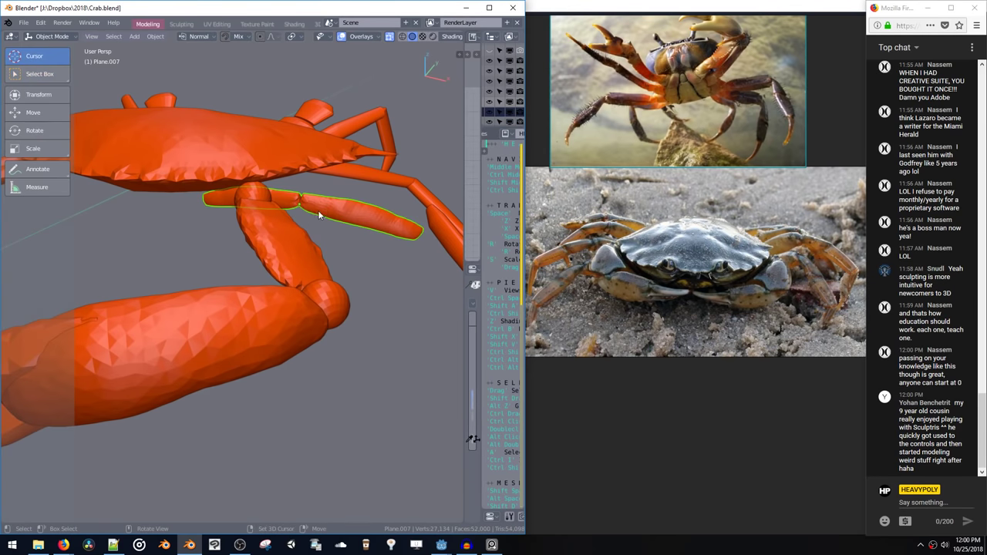
pyautogui.moveTo(318, 210); pyautogui.dragTo(258, 205, button='middle')
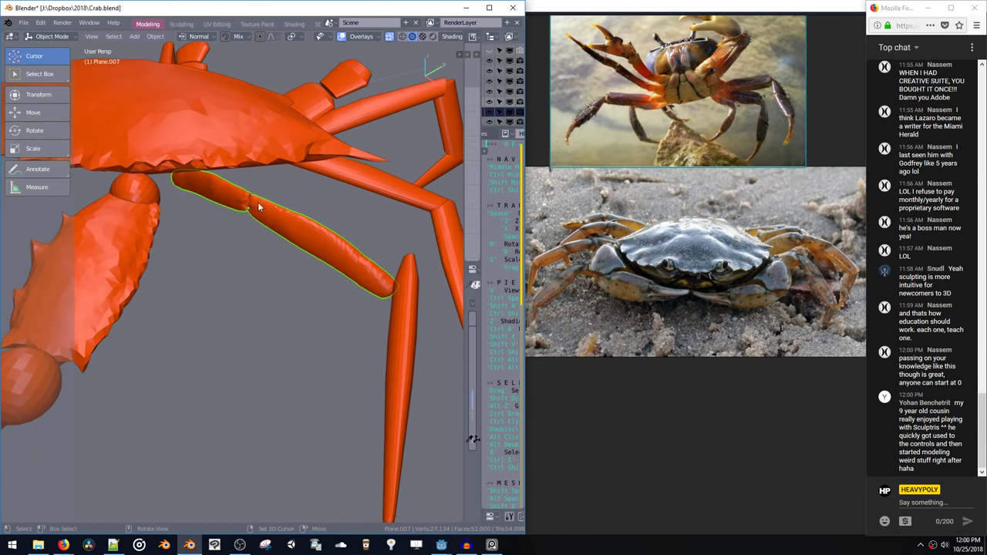
pyautogui.hotkey('shift', 'x')
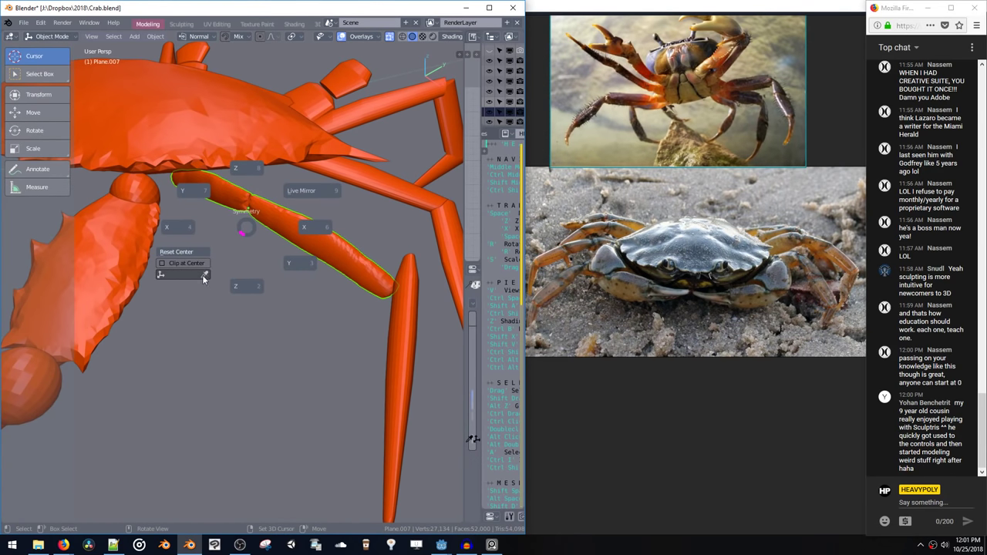
pyautogui.click(178, 275)
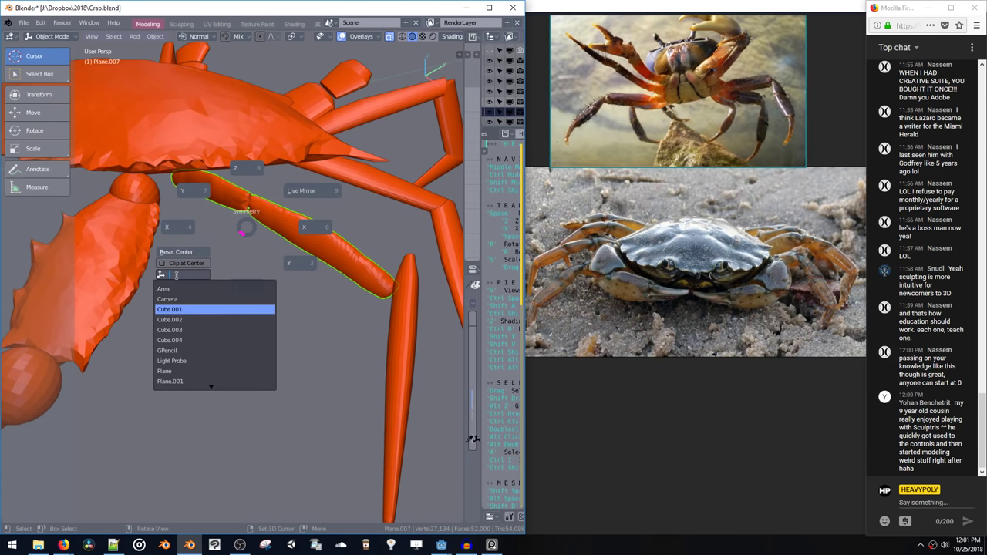
pyautogui.press('Escape')
# Rename the crab's shell object as Body in the outliner
pyautogui.click(171, 109)
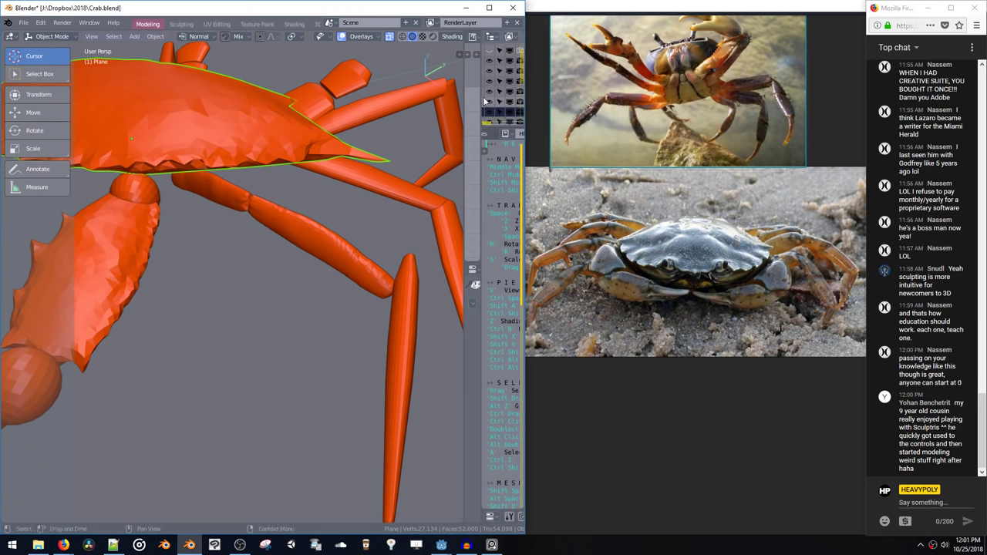
pyautogui.moveTo(480, 96); pyautogui.dragTo(303, 96)
pyautogui.moveTo(478, 92); pyautogui.dragTo(344, 94)
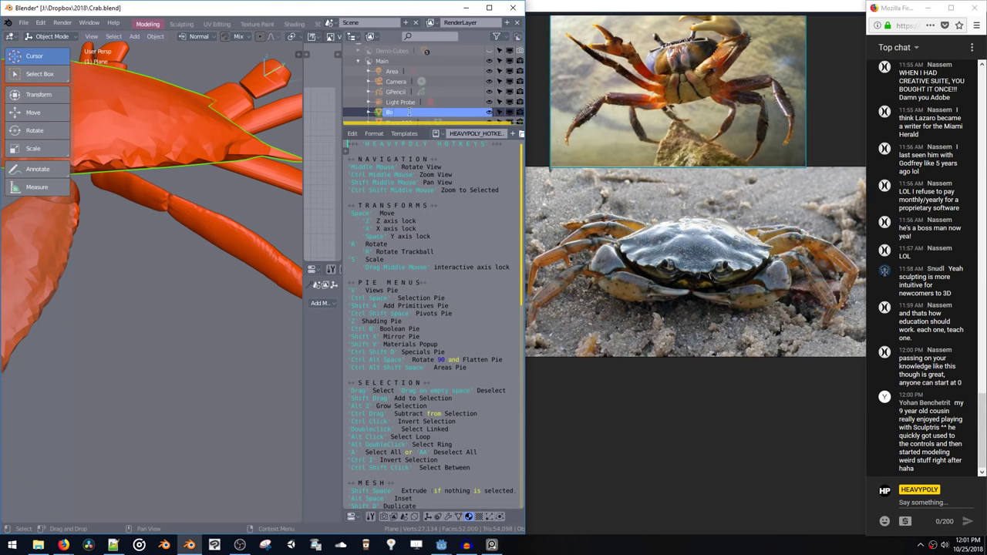
pyautogui.press('Return')
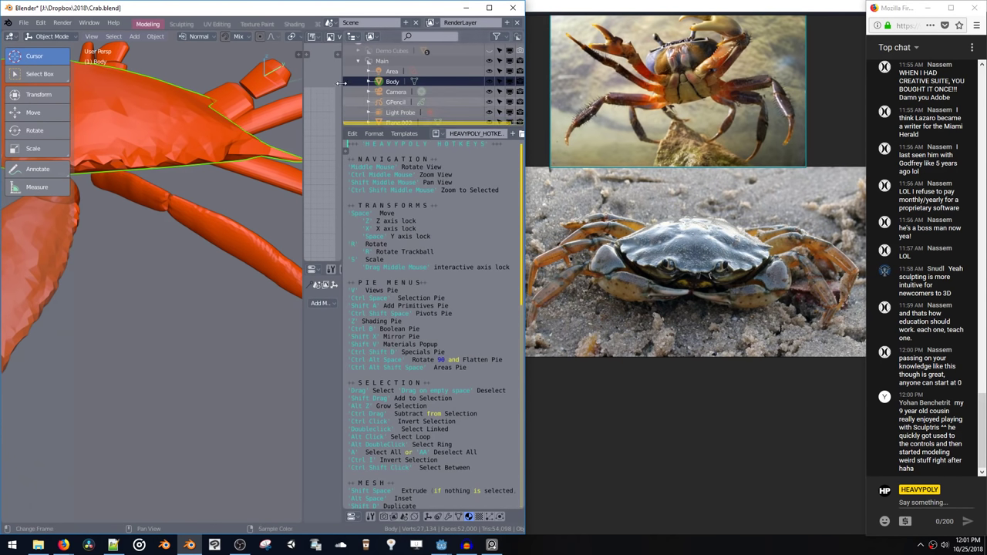
pyautogui.moveTo(343, 88); pyautogui.dragTo(426, 89)
# Maximize the 3D view and set Body as the mirror center object for the upper leg segment
pyautogui.hotkey('ctrl', 'space')
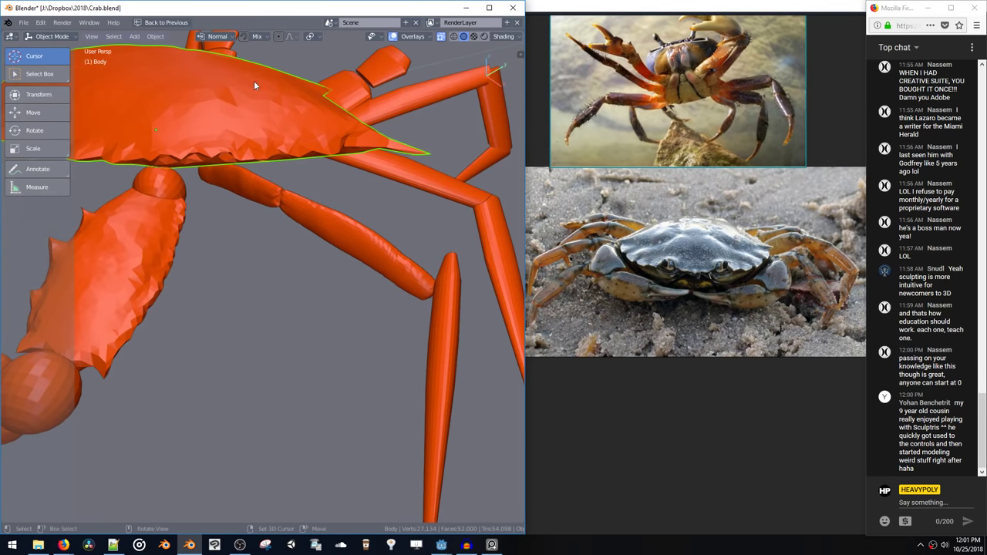
pyautogui.scroll(-3, 353, 156)
pyautogui.moveTo(353, 157); pyautogui.dragTo(369, 250, button='middle')
pyautogui.click(297, 263)
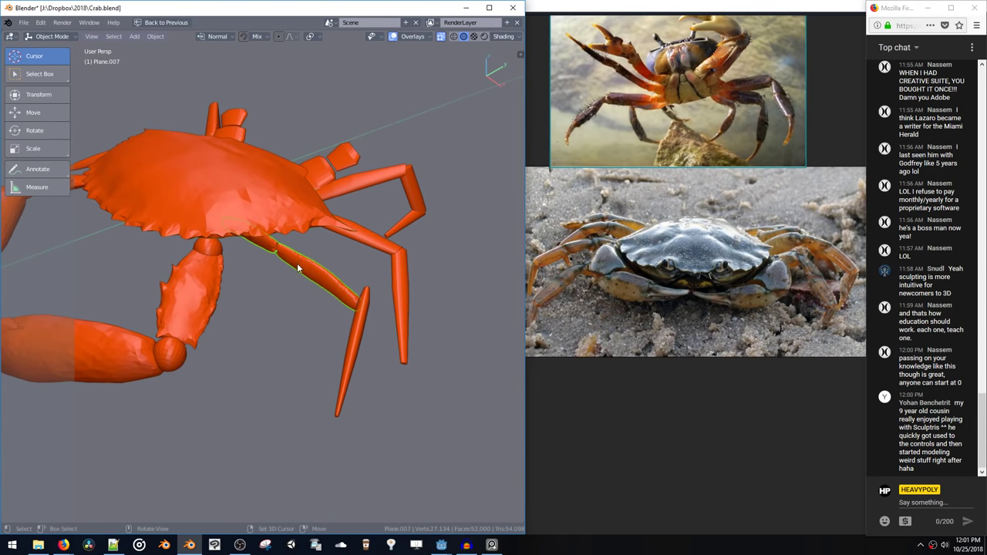
pyautogui.moveTo(297, 264); pyautogui.dragTo(181, 178, button='middle')
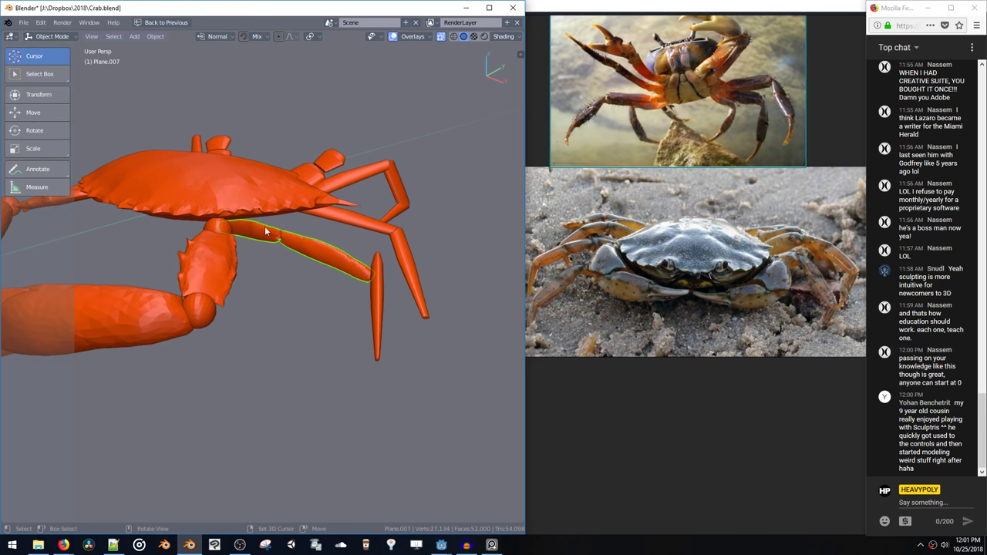
pyautogui.hotkey('shift', 'x')
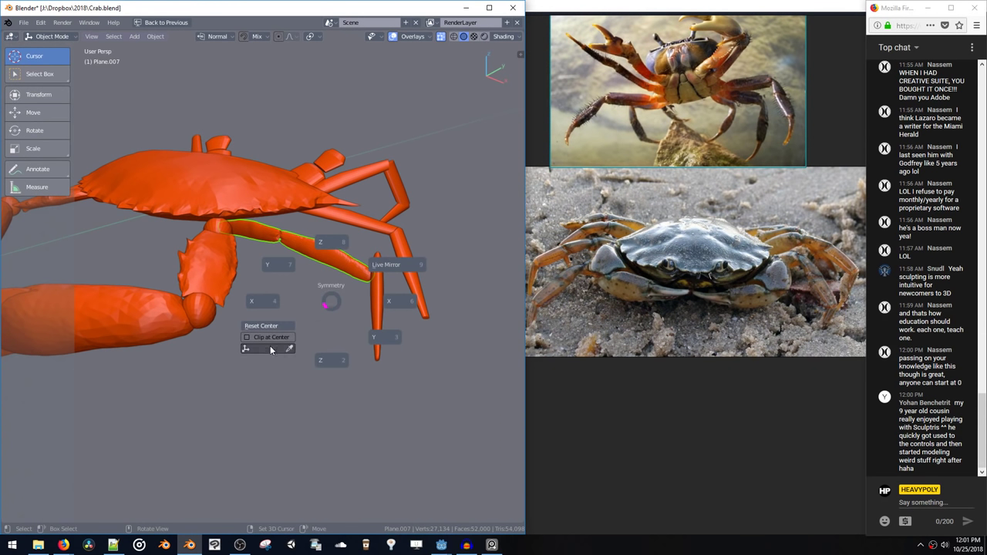
pyautogui.click(245, 348)
pyautogui.click(247, 373)
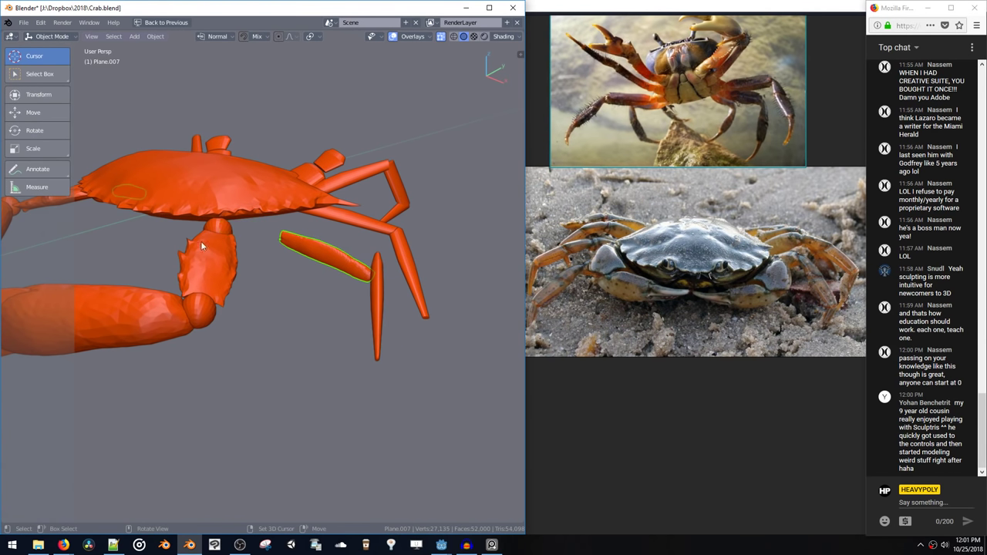
pyautogui.moveTo(201, 239); pyautogui.dragTo(264, 294, button='middle')
pyautogui.scroll(-4, 258, 232)
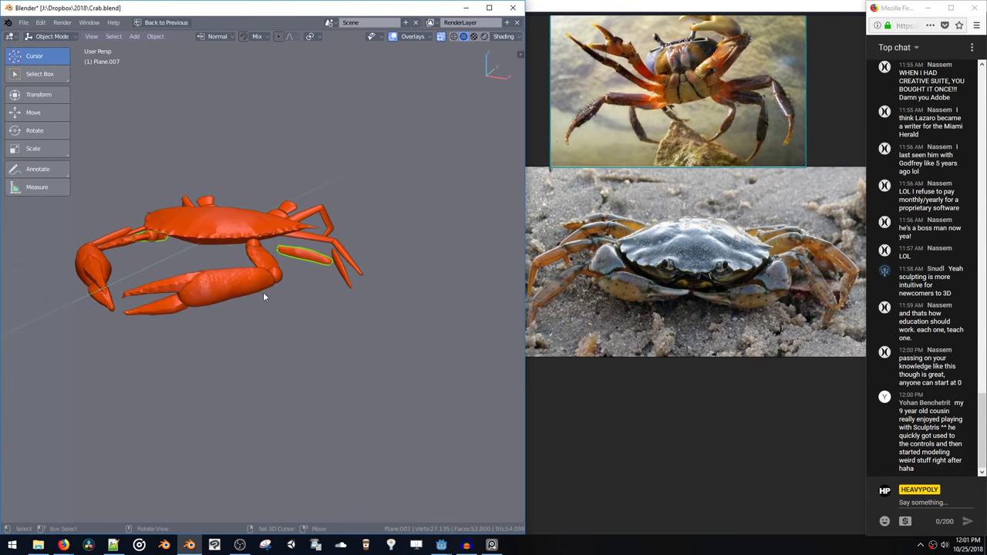
pyautogui.press('r')
pyautogui.press('r')
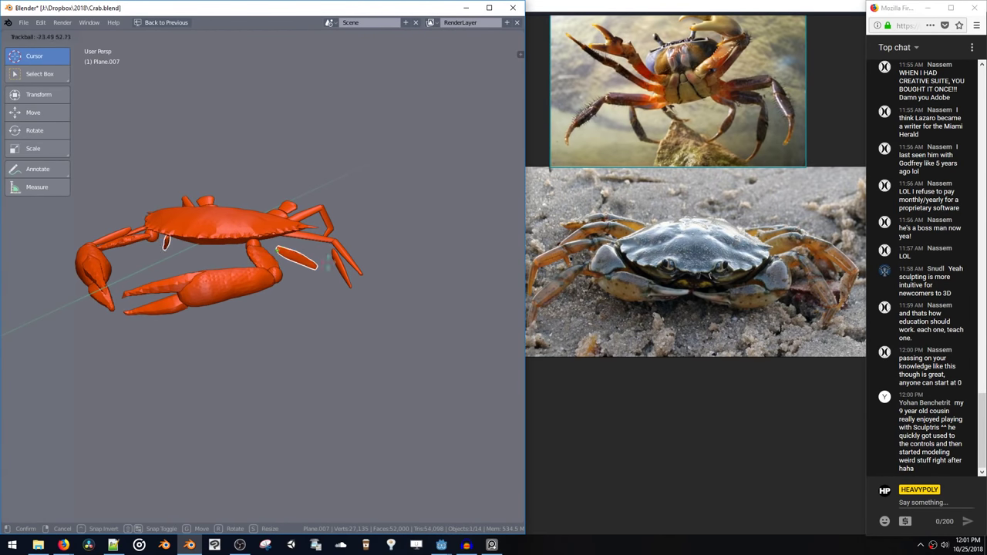
pyautogui.moveTo(208, 296)
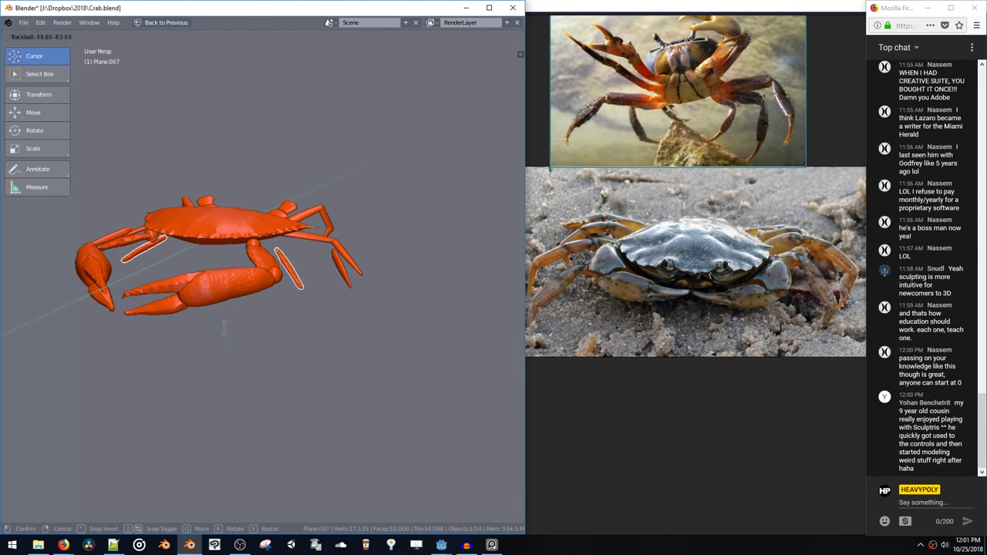
pyautogui.click(303, 345)
pyautogui.click(225, 242)
pyautogui.moveTo(225, 242); pyautogui.dragTo(218, 245, button='middle')
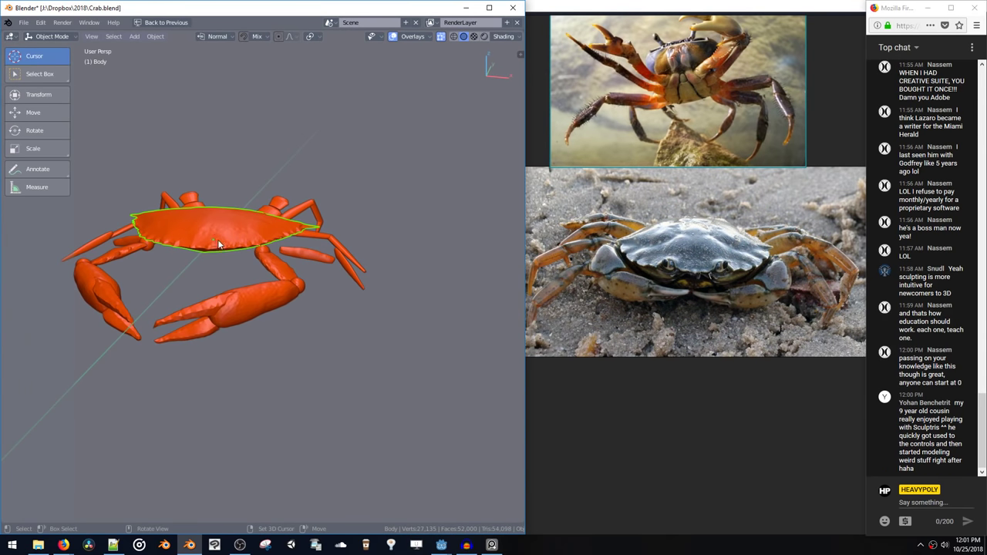
# Select the lower segment of the front walking leg and move it down along Z, clear of the upper segment
pyautogui.click(283, 259)
pyautogui.moveTo(298, 266); pyautogui.dragTo(340, 287, button='middle')
pyautogui.click(314, 283)
pyautogui.press('Tab')
pyautogui.press('Tab')
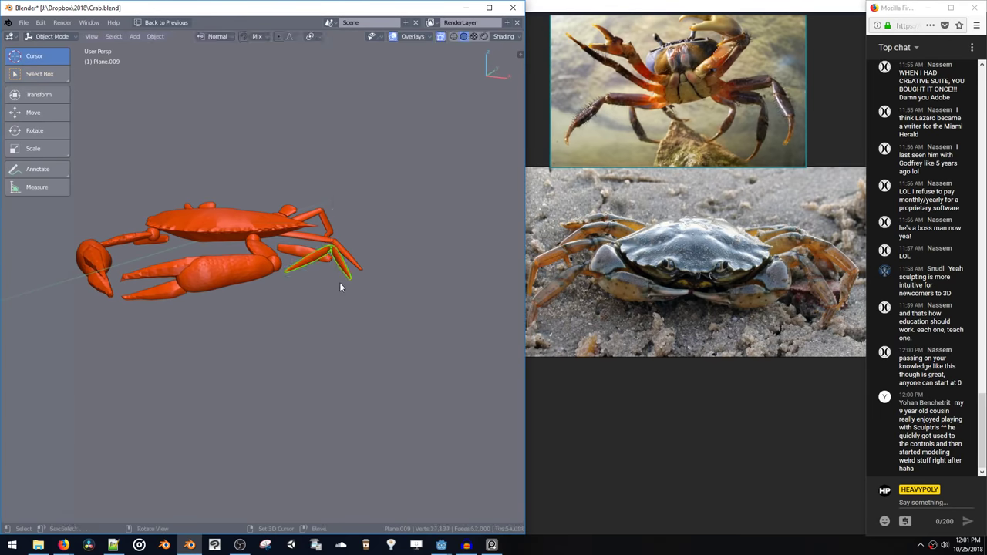
pyautogui.press('g')
pyautogui.press('z')
pyautogui.click(352, 324)
pyautogui.press('g')
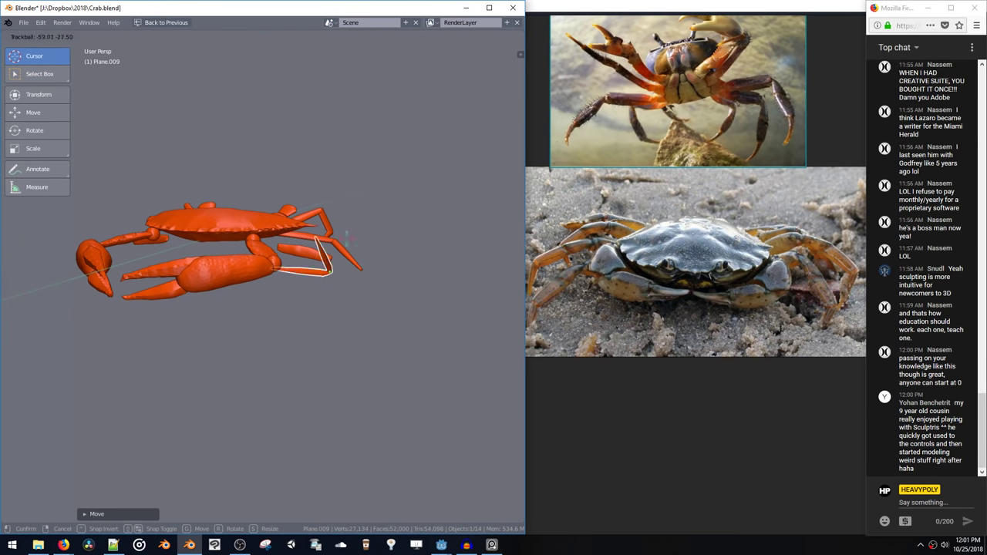
pyautogui.rightClick(320, 268)
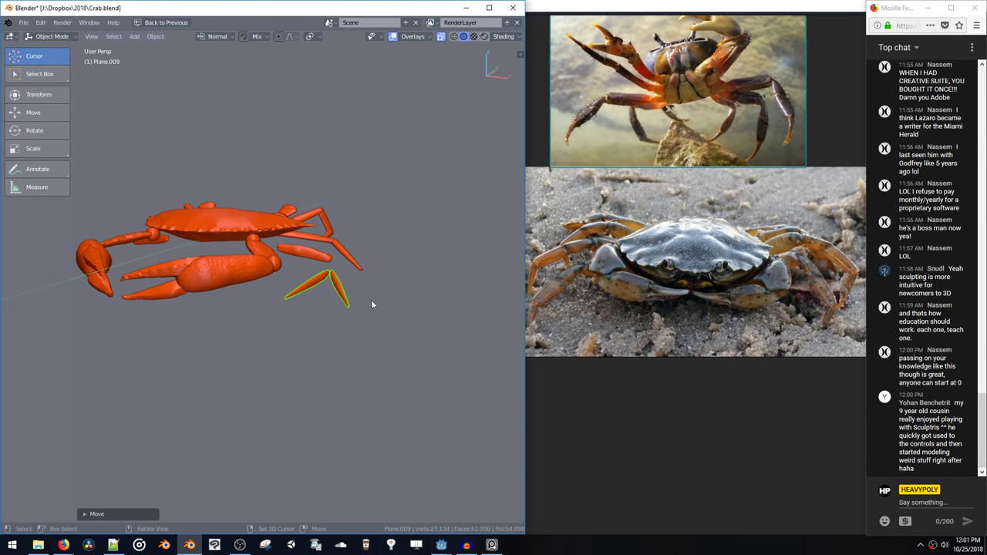
# Set Body as the mirror center object for the lower leg segment
pyautogui.hotkey('shift', 'x')
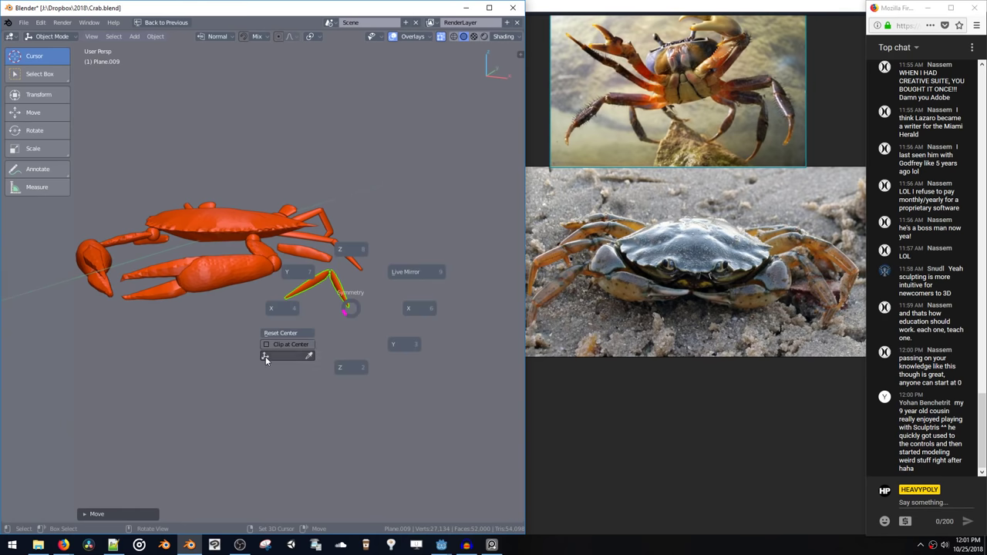
pyautogui.click(264, 357)
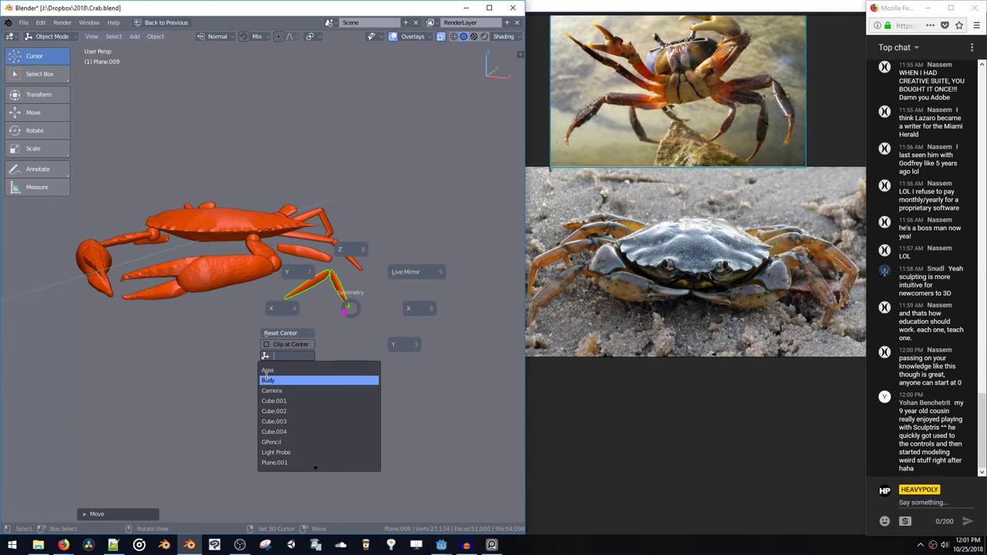
pyautogui.click(266, 381)
pyautogui.moveTo(305, 292); pyautogui.dragTo(307, 273, button='middle')
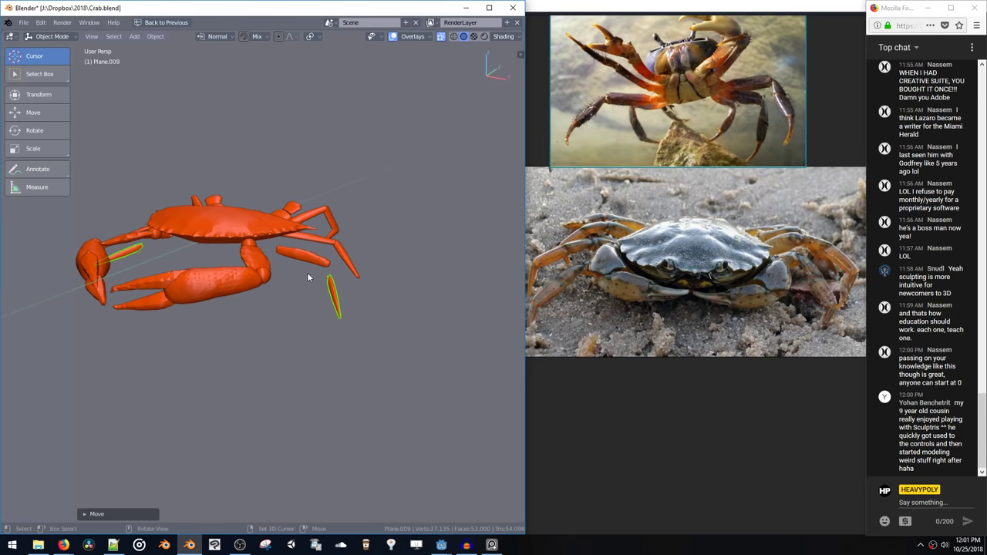
# Move the lower leg segment along Z so its thick end meets the upper segment's knee
pyautogui.press('g')
pyautogui.press('z')
pyautogui.click(315, 317)
# Select the upper and lower leg segments together and move them up along Z toward the body
pyautogui.moveTo(314, 316); pyautogui.dragTo(434, 274, button='middle')
pyautogui.moveTo(434, 274); pyautogui.dragTo(303, 276)
pyautogui.keyDown('shift'); pyautogui.click(302, 260); pyautogui.keyUp('shift')
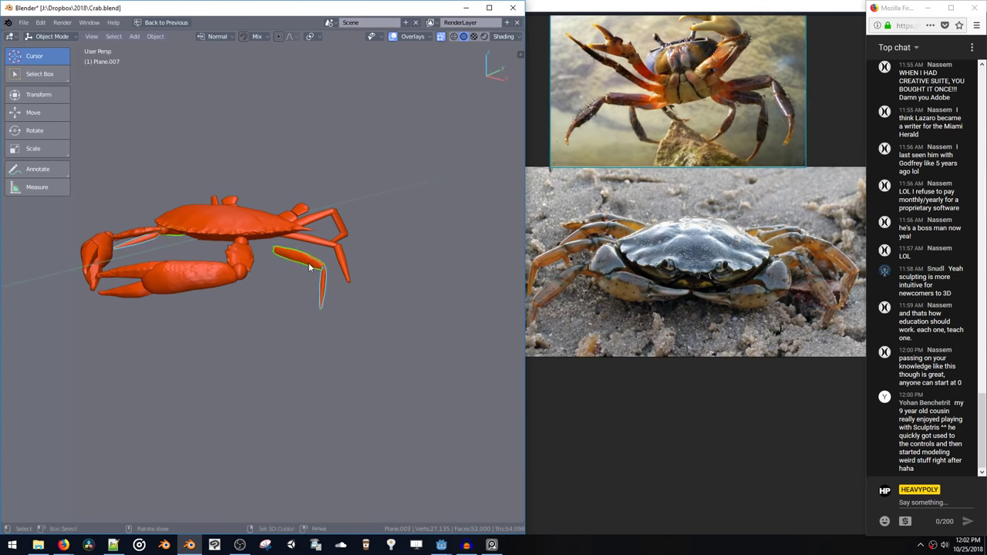
pyautogui.press('g')
pyautogui.press('z')
pyautogui.click(307, 260)
# Move the front walking leg's two segments along Y toward the claws and lower them slightly along Z
pyautogui.moveTo(307, 265); pyautogui.dragTo(257, 244, button='middle')
pyautogui.press('g')
pyautogui.press('y')
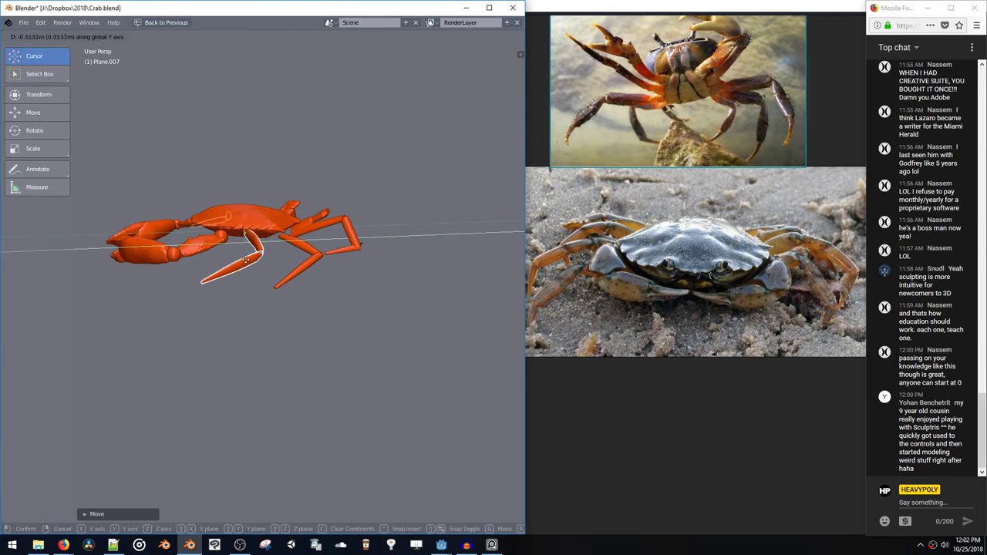
pyautogui.click(248, 260)
pyautogui.press('g')
pyautogui.press('z')
pyautogui.click(247, 270)
pyautogui.press('g')
pyautogui.press('y')
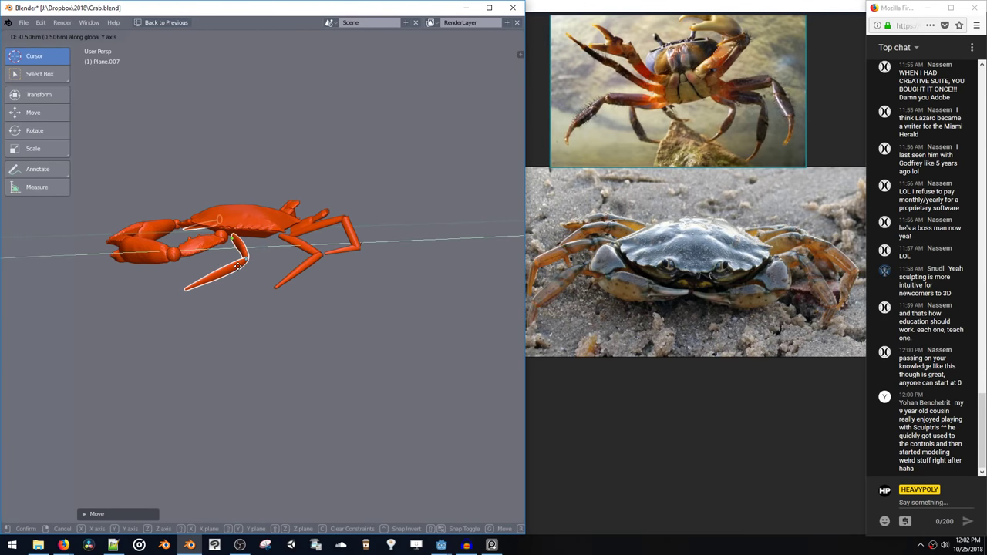
pyautogui.click(243, 267)
# Adjust the front walking leg's two segments along X and Z so the thigh's inner end sits under the shell
pyautogui.press('g')
pyautogui.press('x')
pyautogui.click(245, 265)
pyautogui.press('g')
pyautogui.press('z')
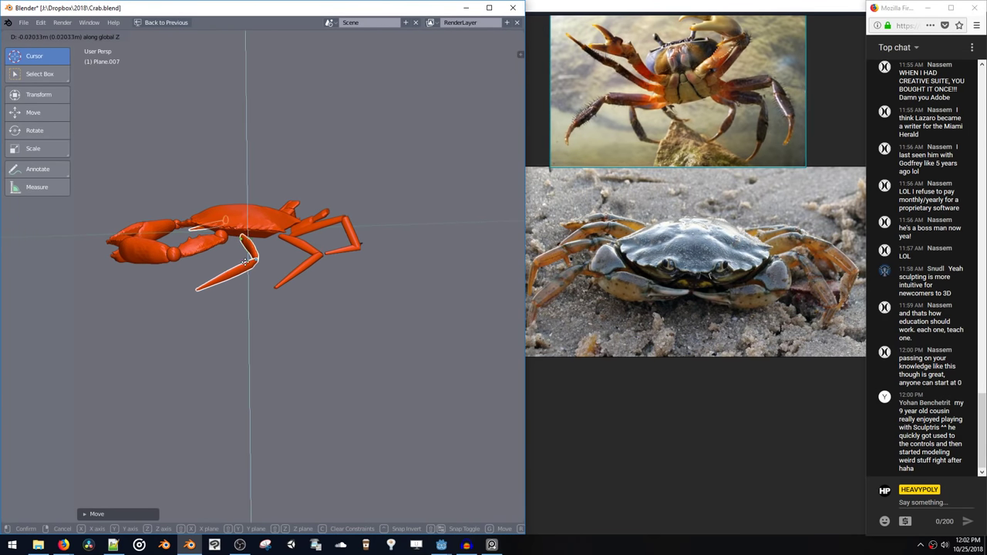
pyautogui.click(247, 267)
pyautogui.press('g')
pyautogui.moveTo(247, 267)
pyautogui.mouseDown(button='middle')
pyautogui.moveTo(310, 259)
pyautogui.moveTo(245, 267)
pyautogui.mouseUp(button='middle')
pyautogui.press('x')
pyautogui.click(303, 259)
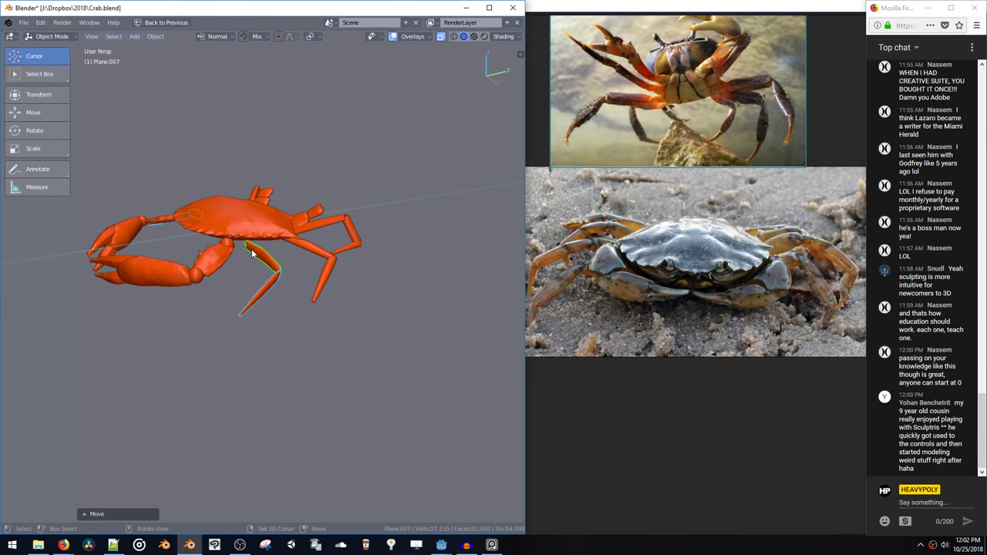
pyautogui.moveTo(274, 222); pyautogui.dragTo(296, 216, button='middle')
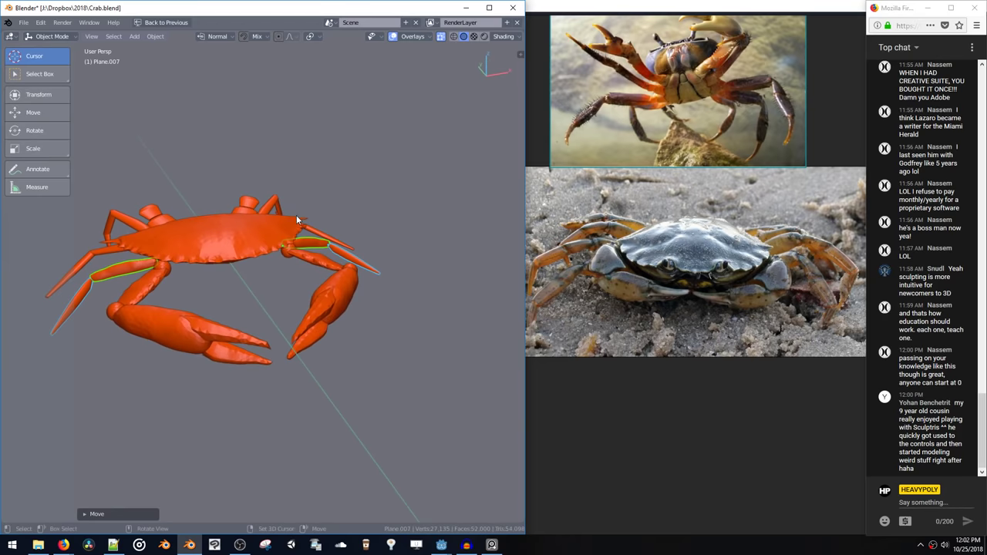
# Place the origin of the second walking leg's upper segment at a vertex on its inner end near the shell
pyautogui.moveTo(238, 257); pyautogui.dragTo(321, 267, button='middle')
pyautogui.click(325, 245)
pyautogui.keyDown('shift'); pyautogui.click(335, 267); pyautogui.keyUp('shift')
pyautogui.click(320, 267)
pyautogui.scroll(6, 313, 270)
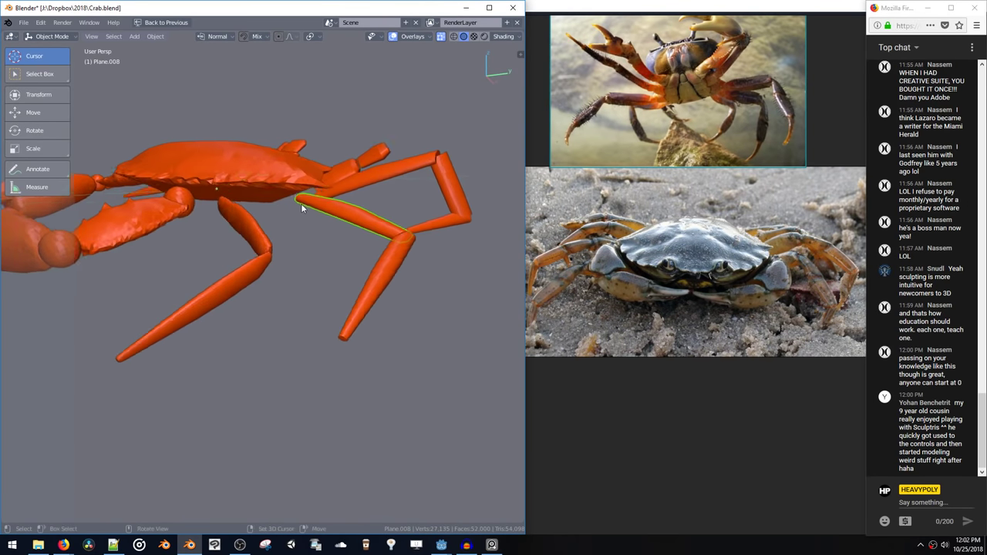
pyautogui.press('Tab')
pyautogui.doubleClick(287, 243)
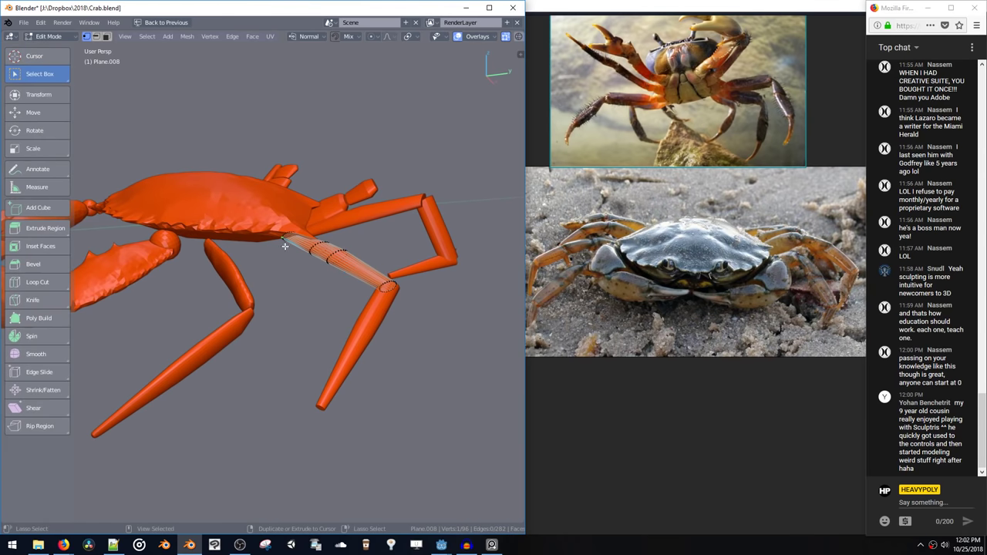
pyautogui.hotkey('shift', 's')
# Set Body as the mirror center object for the second walking leg's upper segment
pyautogui.moveTo(300, 290); pyautogui.dragTo(332, 248, button='middle')
pyautogui.hotkey('shift', 'x')
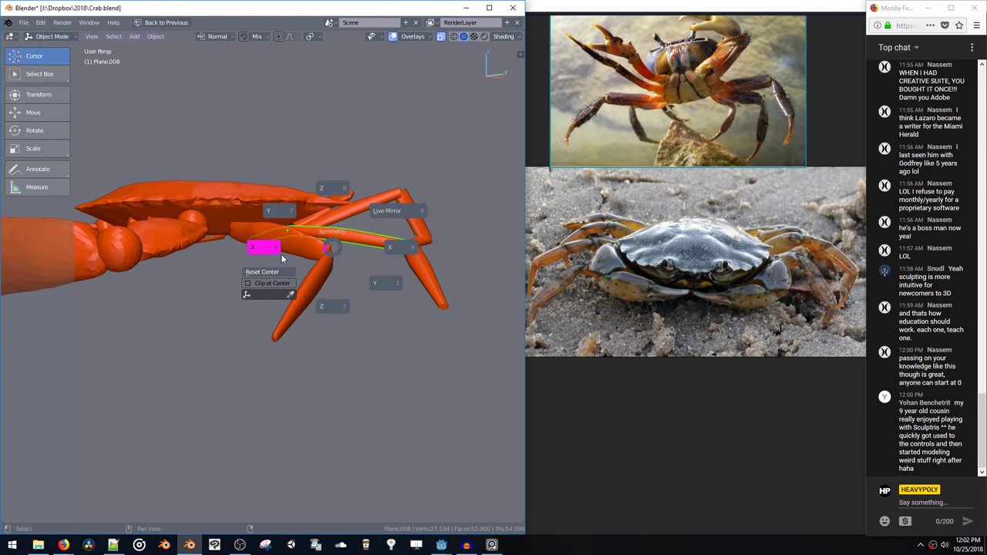
pyautogui.click(247, 296)
pyautogui.click(254, 320)
# Place the origin of the mesh containing the second leg's lower segment at a vertex on that segment's knee
pyautogui.moveTo(356, 266); pyautogui.dragTo(398, 320, button='middle')
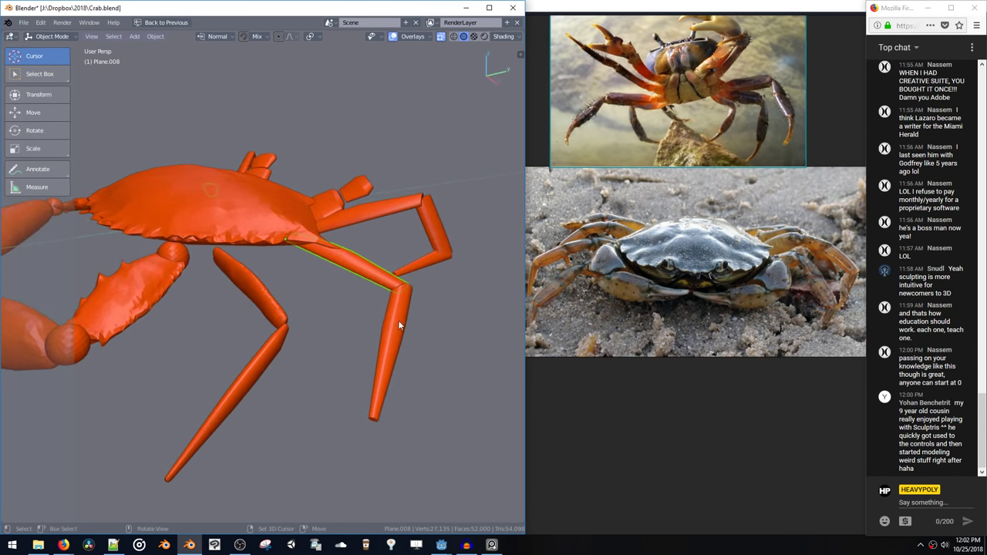
pyautogui.click(399, 320)
pyautogui.press('space')
pyautogui.click(367, 266)
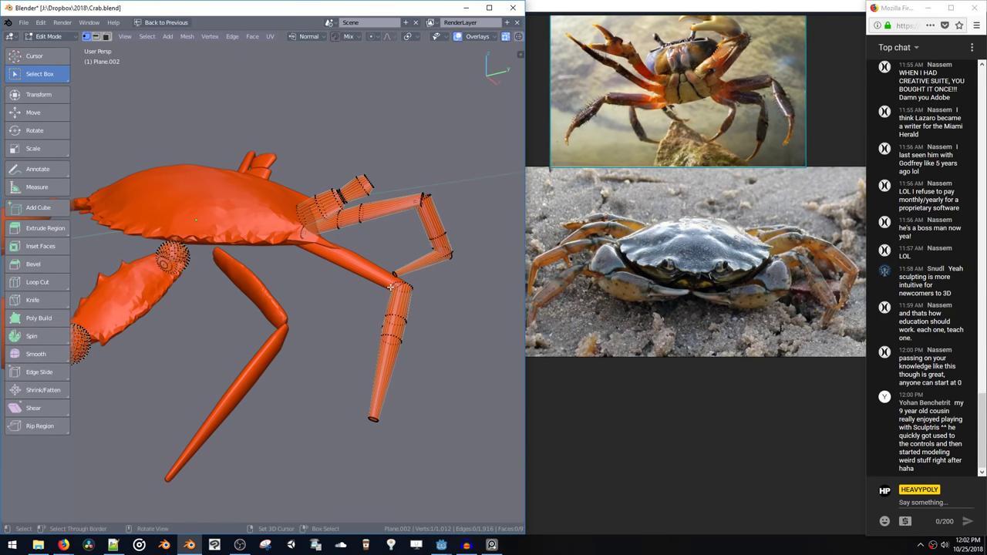
pyautogui.hotkey('ctrl', 'alt', 'shift', 'c')
pyautogui.press('Tab')
# Set Body as the mirror center object for the mesh containing the second leg's lower segment and the claw joints
pyautogui.moveTo(344, 291)
pyautogui.mouseDown(button='middle')
pyautogui.moveTo(341, 264)
pyautogui.moveTo(345, 276)
pyautogui.mouseUp(button='middle')
pyautogui.hotkey('alt', 'x')
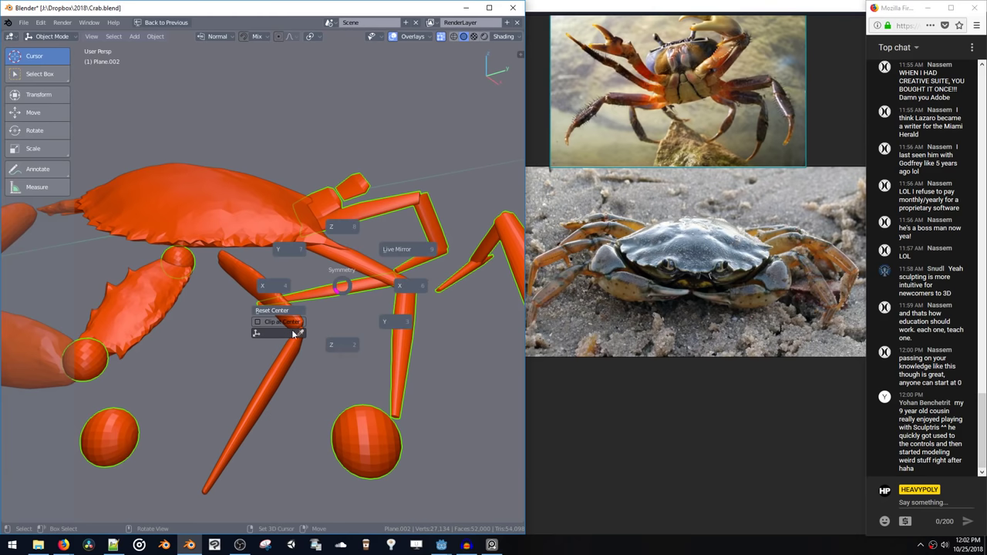
pyautogui.click(292, 333)
pyautogui.click(297, 357)
# Select the rear leg and paddle parts within the shared lower-leg mesh and separate them into their own object
pyautogui.moveTo(330, 281); pyautogui.dragTo(286, 278, button='middle')
pyautogui.click(307, 280)
pyautogui.click(312, 307)
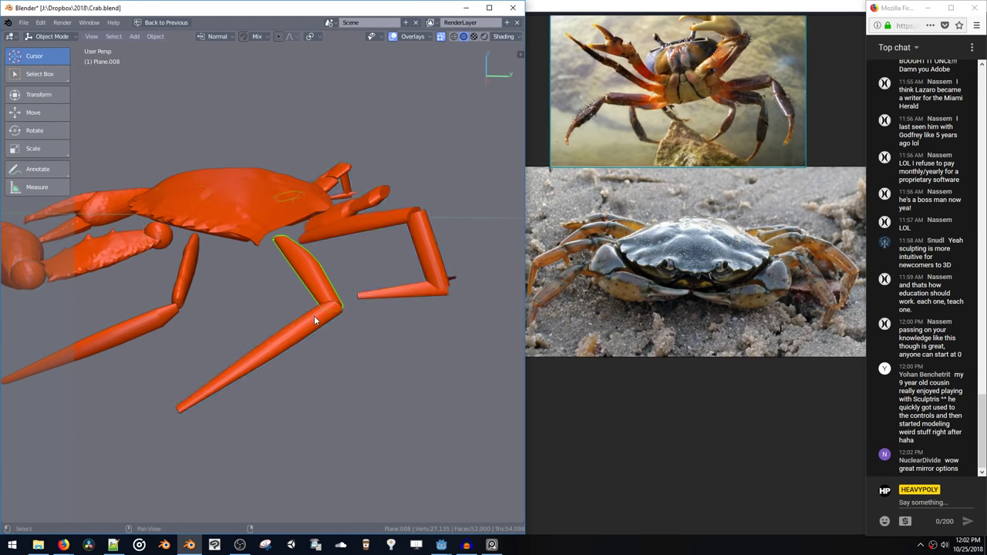
pyautogui.keyDown('shift'); pyautogui.click(313, 315); pyautogui.keyUp('shift')
pyautogui.click(315, 282)
pyautogui.click(335, 225)
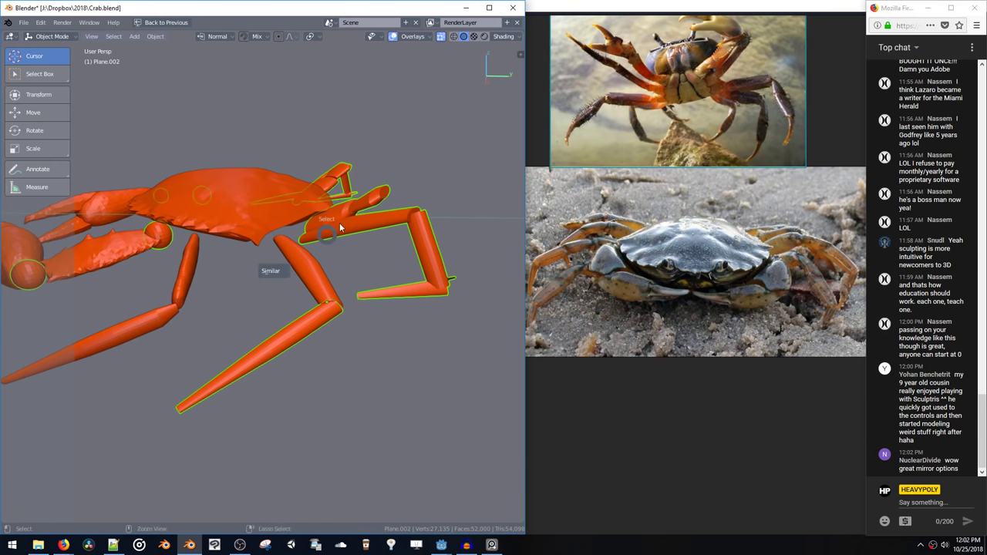
pyautogui.press('Tab')
pyautogui.moveTo(340, 226); pyautogui.dragTo(337, 344, button='middle')
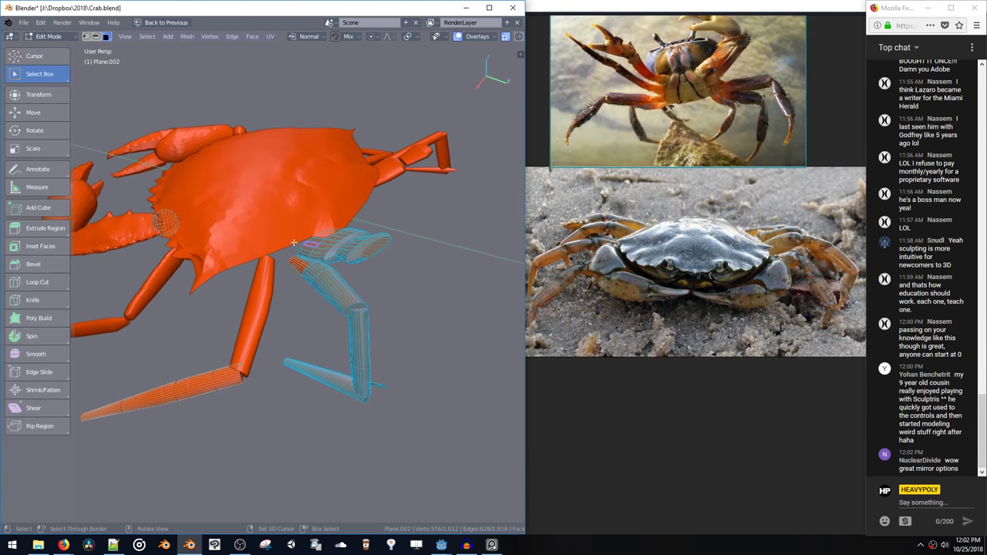
pyautogui.moveTo(278, 229); pyautogui.dragTo(437, 454)
pyautogui.scroll(-1, 349, 340)
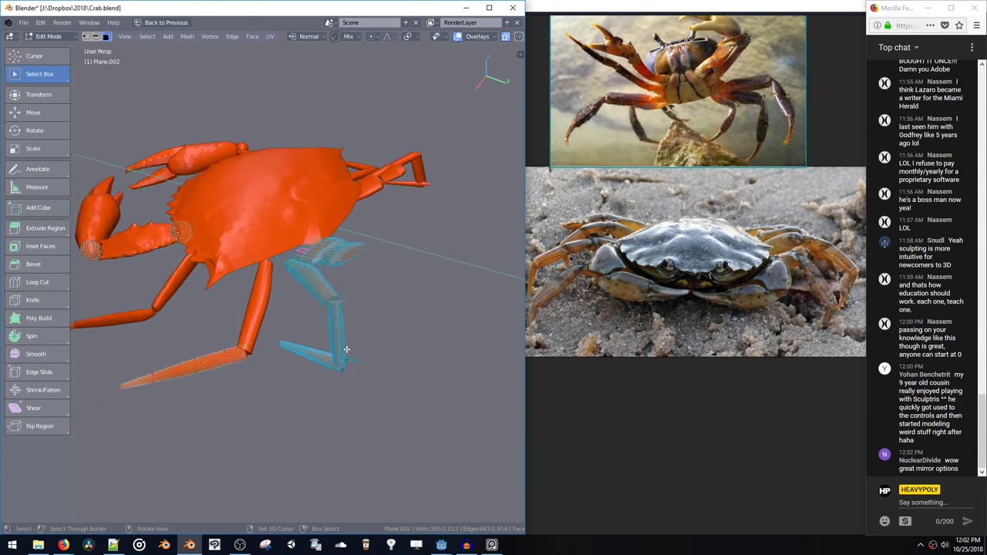
pyautogui.press('p')
# Separate the second walking leg's lower segment from the claw joint spheres into its own object
pyautogui.keyDown('shift'); pyautogui.moveTo(209, 241); pyautogui.dragTo(297, 213, button='middle'); pyautogui.keyUp('shift')
pyautogui.press('space')
pyautogui.click(324, 298)
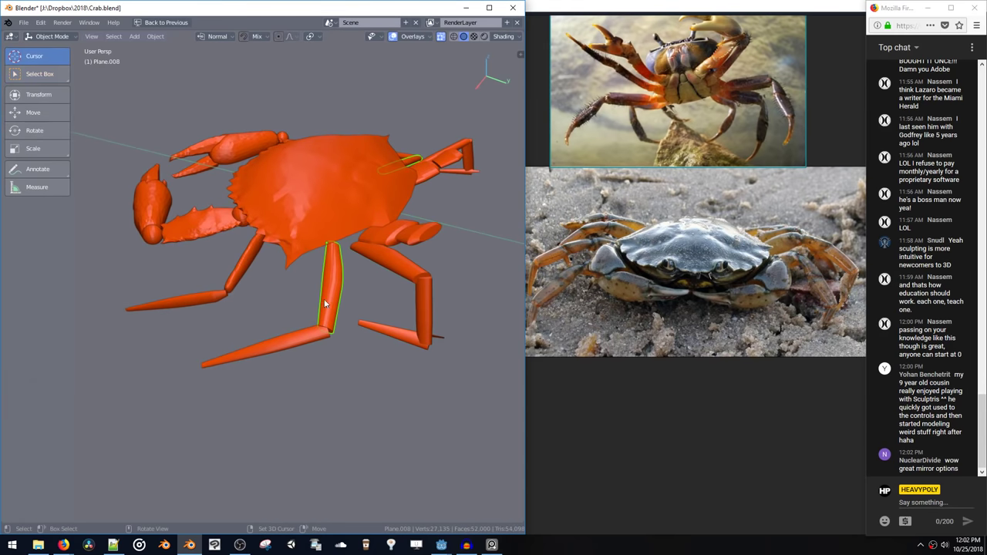
pyautogui.click(295, 330)
pyautogui.click(236, 284)
pyautogui.click(283, 346)
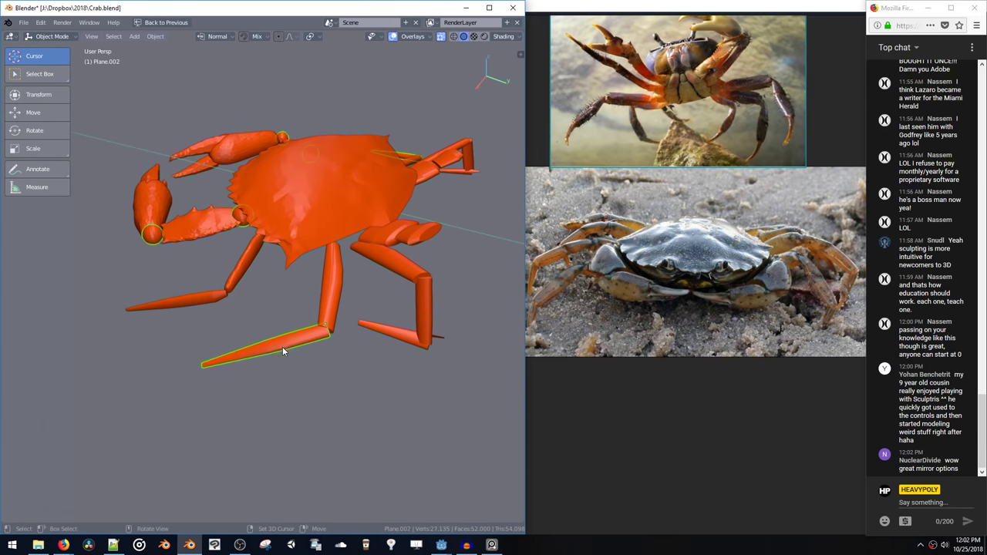
pyautogui.press('Tab')
pyautogui.moveTo(155, 297); pyautogui.dragTo(352, 425)
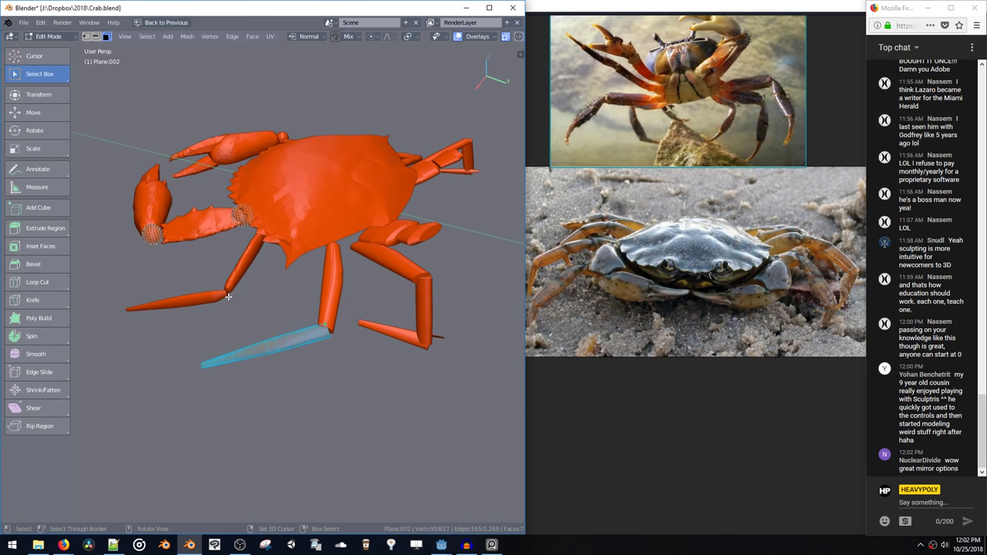
pyautogui.hotkey('ctrl', 'Tab')
pyautogui.click(254, 381)
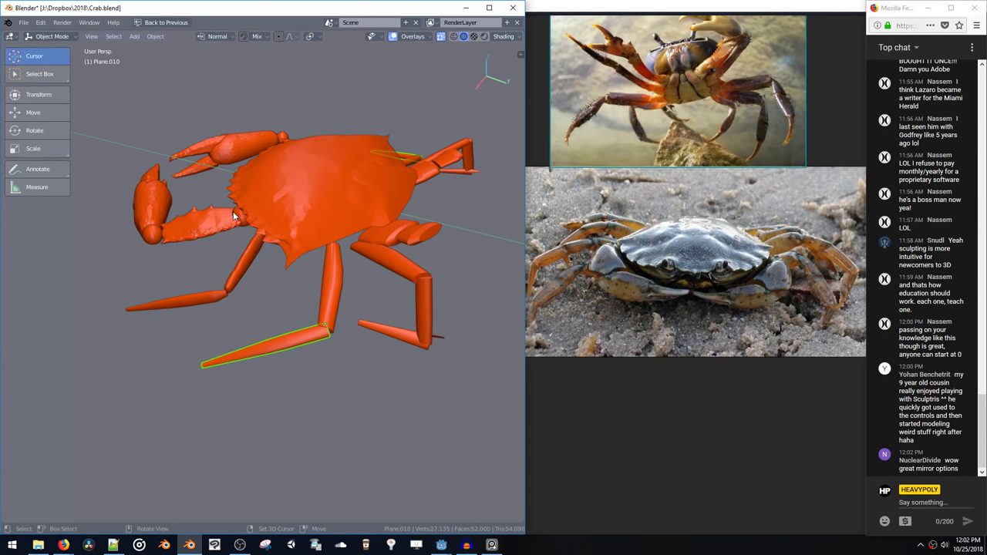
pyautogui.click(239, 223)
pyautogui.click(239, 219)
pyautogui.moveTo(238, 219)
pyautogui.mouseDown(button='middle')
pyautogui.moveTo(270, 202)
pyautogui.moveTo(247, 223)
pyautogui.mouseUp(button='middle')
pyautogui.press('space')
pyautogui.click(189, 209)
pyautogui.press('a')
pyautogui.moveTo(189, 208); pyautogui.dragTo(301, 293, button='middle')
pyautogui.scroll(-4, 344, 271)
pyautogui.press('Tab')
pyautogui.press('Tab')
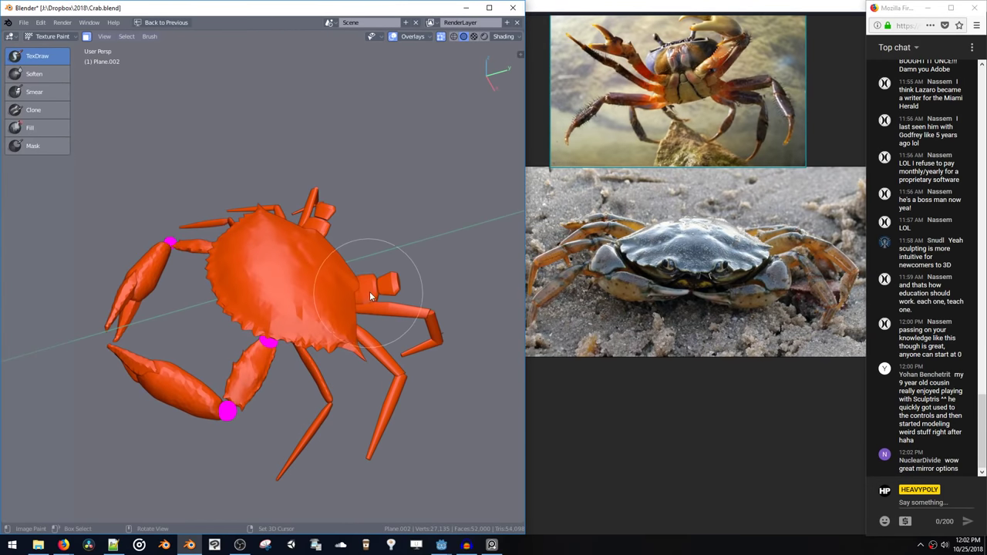
pyautogui.press('Tab')
pyautogui.press('space')
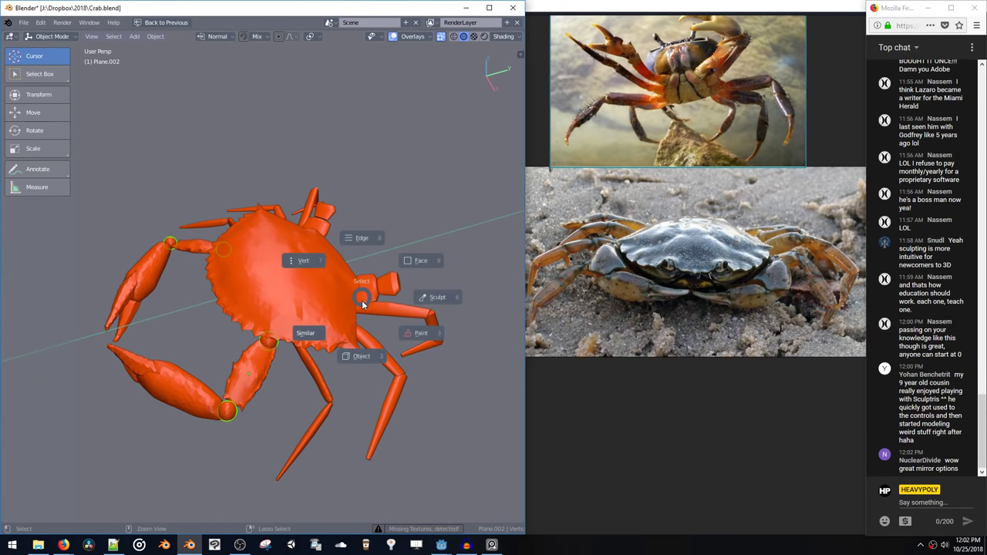
# Save the crab file
pyautogui.moveTo(355, 354)
pyautogui.mouseDown(button='middle')
pyautogui.moveTo(383, 265)
pyautogui.moveTo(320, 270)
pyautogui.moveTo(332, 275)
pyautogui.moveTo(345, 258)
pyautogui.moveTo(327, 273)
pyautogui.moveTo(327, 234)
pyautogui.moveTo(313, 239)
pyautogui.mouseUp(button='middle')
pyautogui.hotkey('ctrl', 's')
# Select the entire shell mesh in Edit Mode and display the viewport with material shading
pyautogui.click(320, 270)
pyautogui.press('Tab')
pyautogui.doubleClick(326, 273)
pyautogui.scroll(2, 327, 245)
pyautogui.press('z')
pyautogui.click(324, 189)
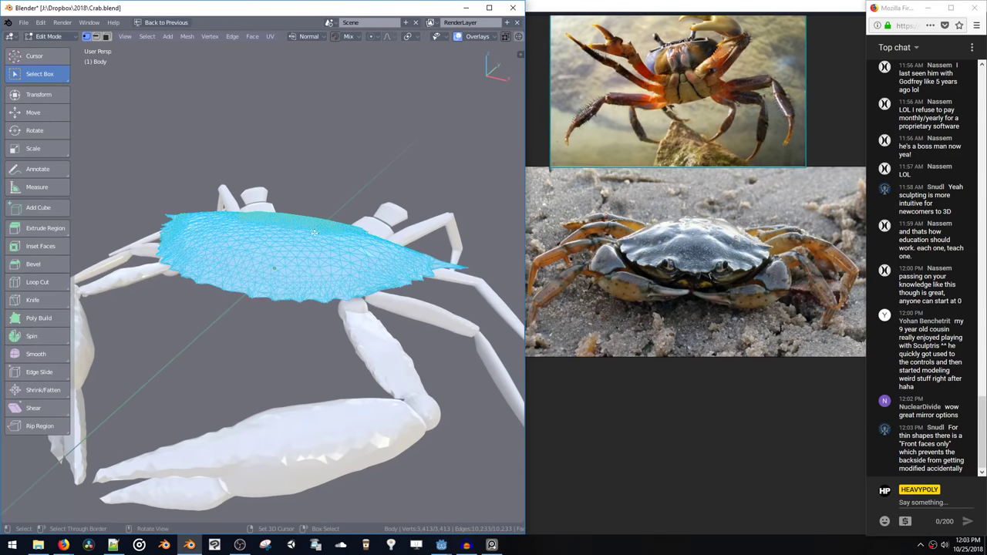
# Assign the Glossy_V material to the shell and apply it with the magenta vertex color, leaving the mesh deselected
pyautogui.hotkey('shift', 'v')
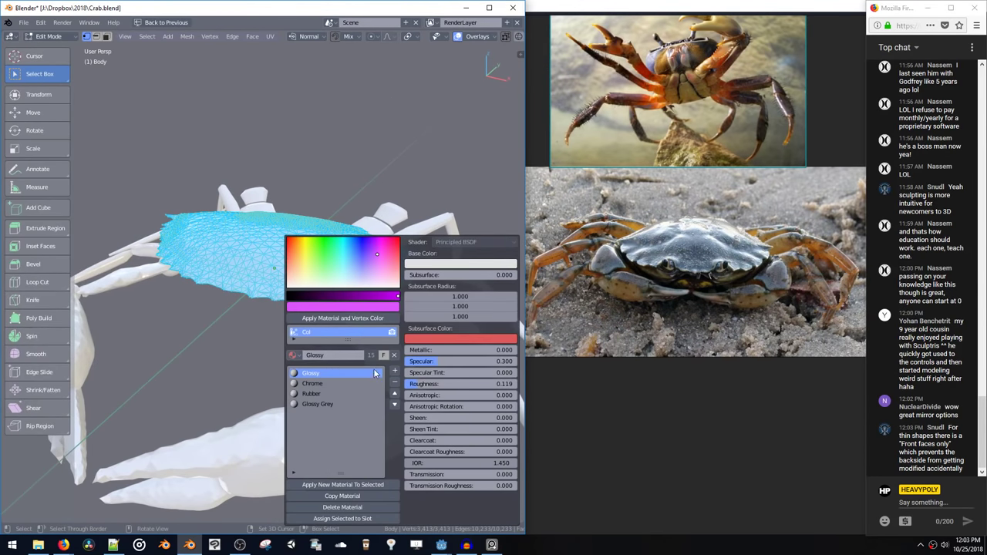
pyautogui.click(293, 356)
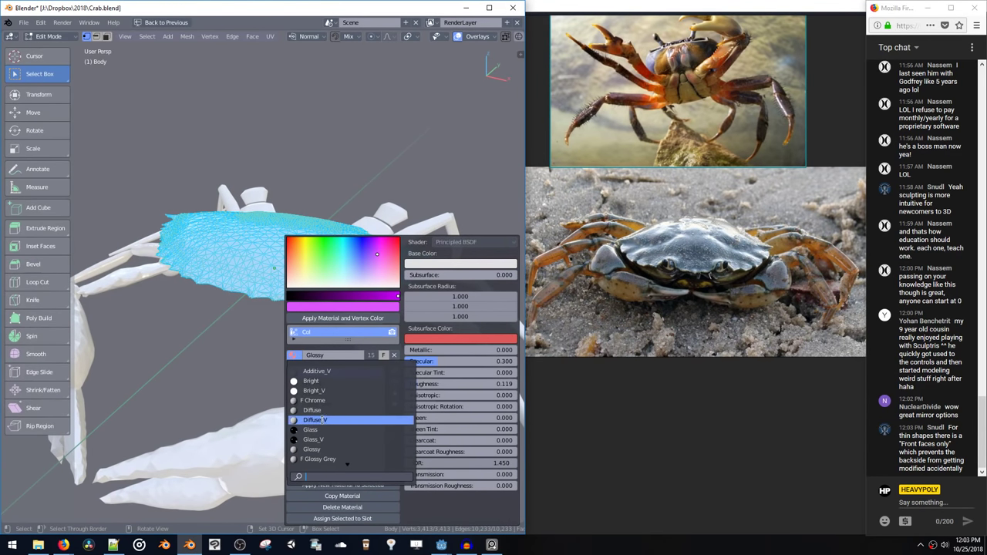
pyautogui.click(323, 423)
pyautogui.click(294, 356)
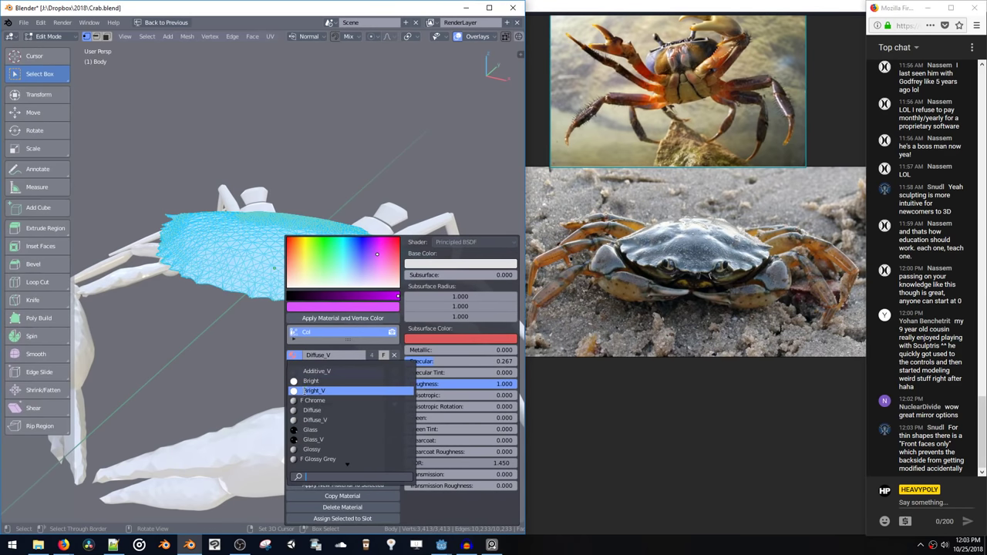
pyautogui.scroll(-3, 315, 437)
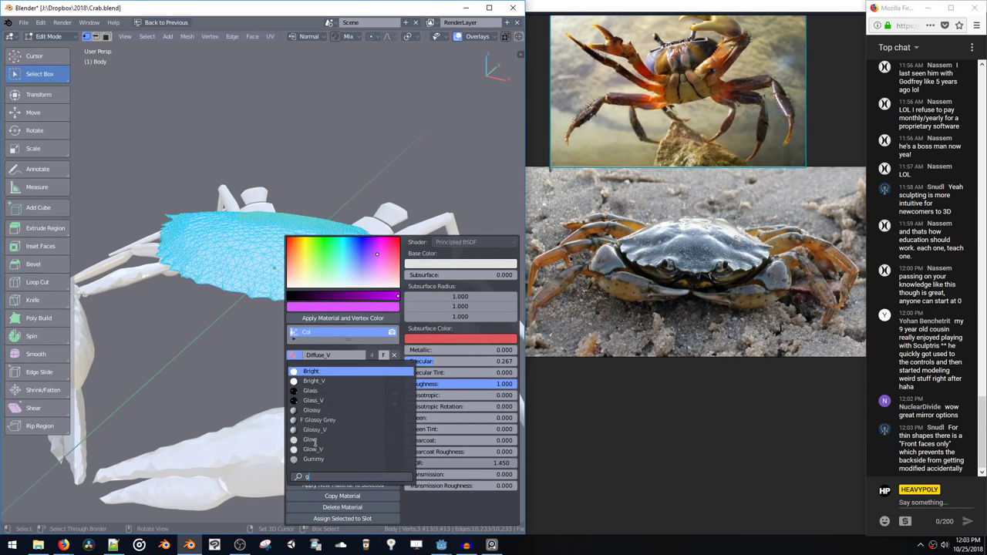
pyautogui.click(316, 392)
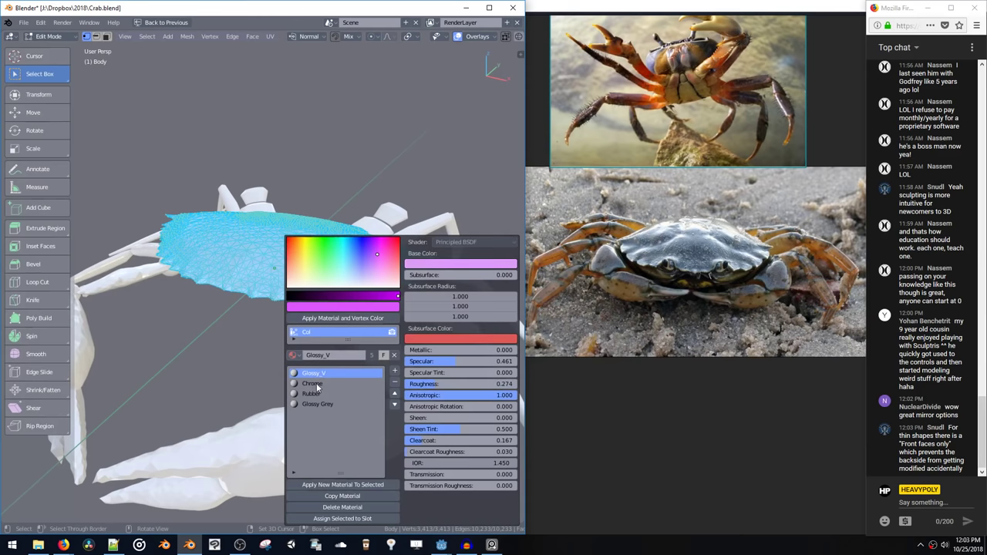
pyautogui.click(313, 318)
pyautogui.moveTo(286, 198); pyautogui.dragTo(270, 288, button='middle')
pyautogui.hotkey('alt', 'a')
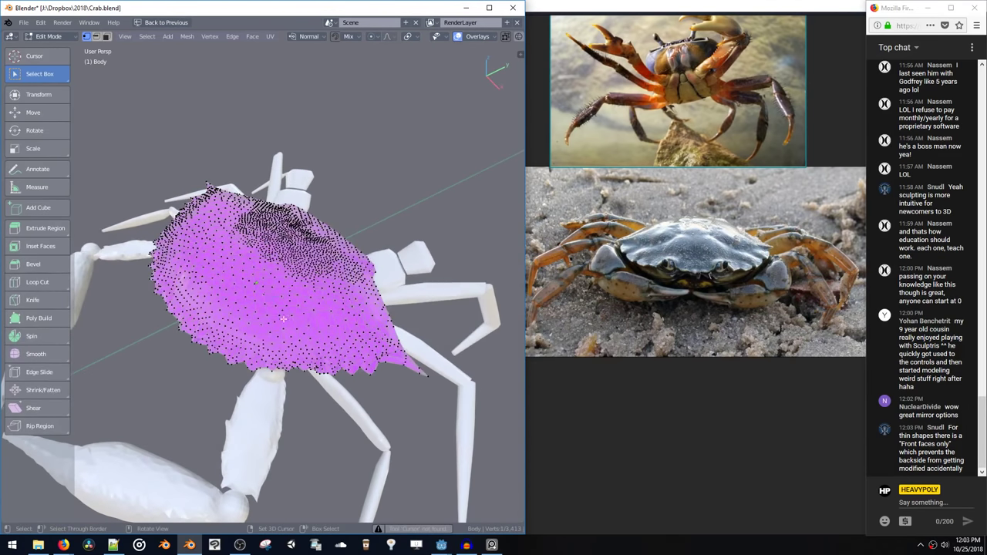
# Recolor the whole shell mesh with a very dark blue vertex color
pyautogui.doubleClick(324, 326)
pyautogui.hotkey('shift', 'v')
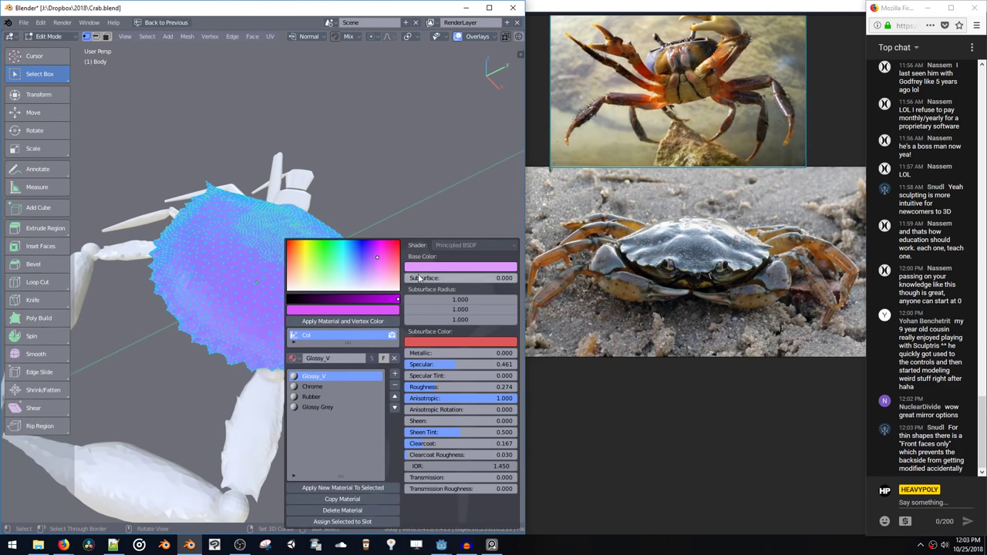
pyautogui.moveTo(330, 301); pyautogui.dragTo(311, 307)
pyautogui.moveTo(369, 268); pyautogui.dragTo(367, 254)
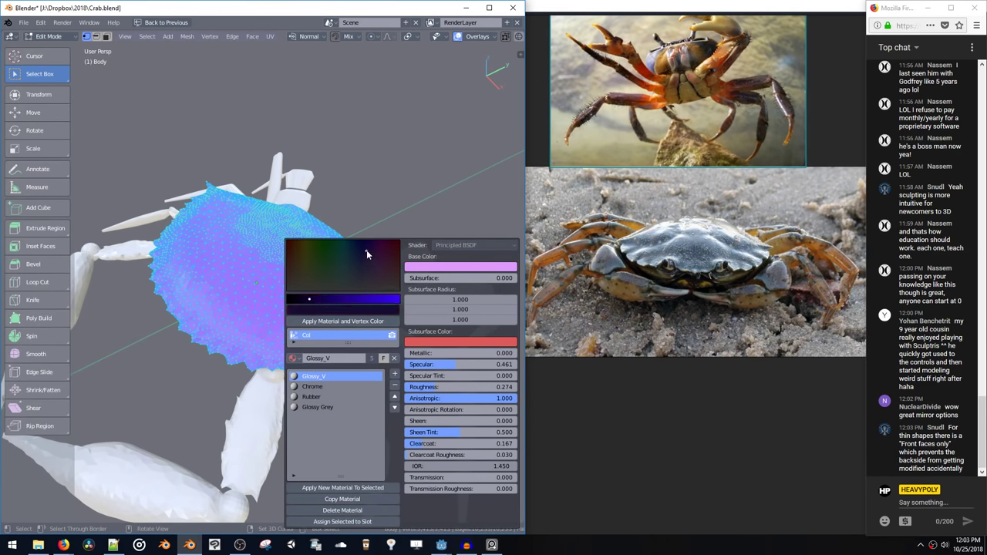
pyautogui.click(345, 322)
# Examine the blue-shelled crab photos on the reference board for body coloring
pyautogui.moveTo(276, 210); pyautogui.dragTo(326, 190, button='middle')
pyautogui.moveTo(651, 73); pyautogui.dragTo(691, 269, button='middle')
pyautogui.scroll(-3, 691, 268)
pyautogui.scroll(5, 691, 269)
pyautogui.moveTo(685, 233); pyautogui.dragTo(681, 438, button='middle')
pyautogui.click(313, 222)
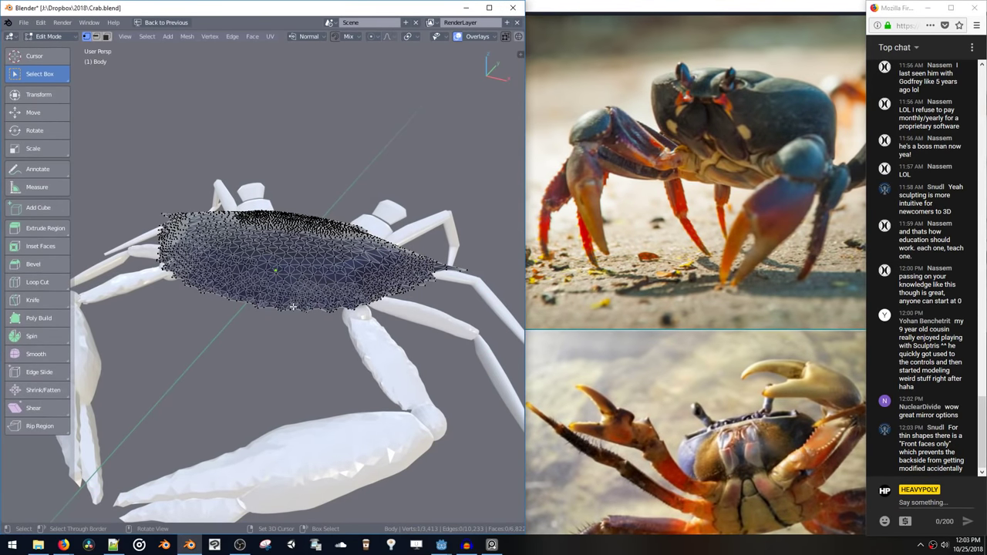
# In face selection, select a small patch of faces on the shell's underside and apply an orange vertex color to it
pyautogui.moveTo(309, 225); pyautogui.dragTo(296, 209, button='middle')
pyautogui.press('space')
pyautogui.click(336, 148)
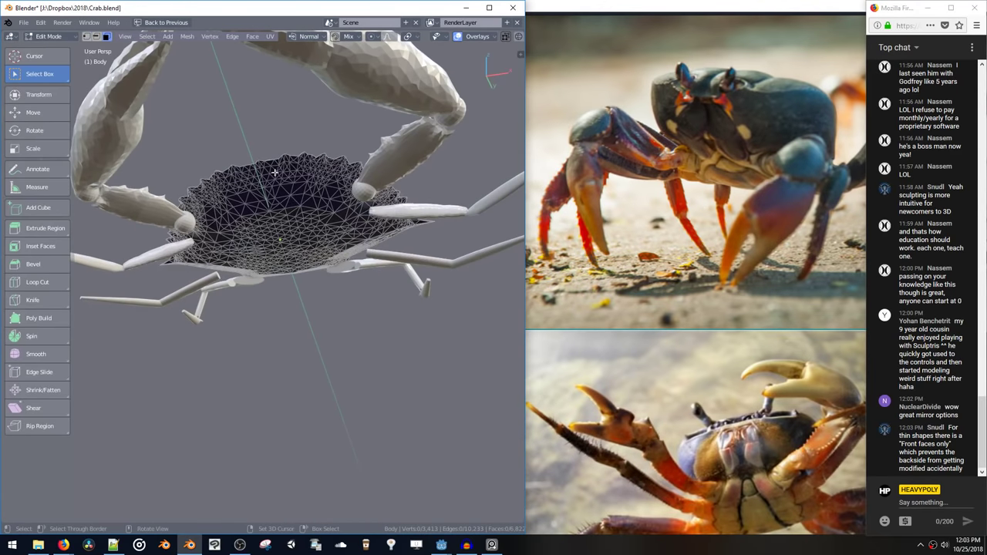
pyautogui.press('KP_Decimal')
pyautogui.hotkey('ctrl', 'l')
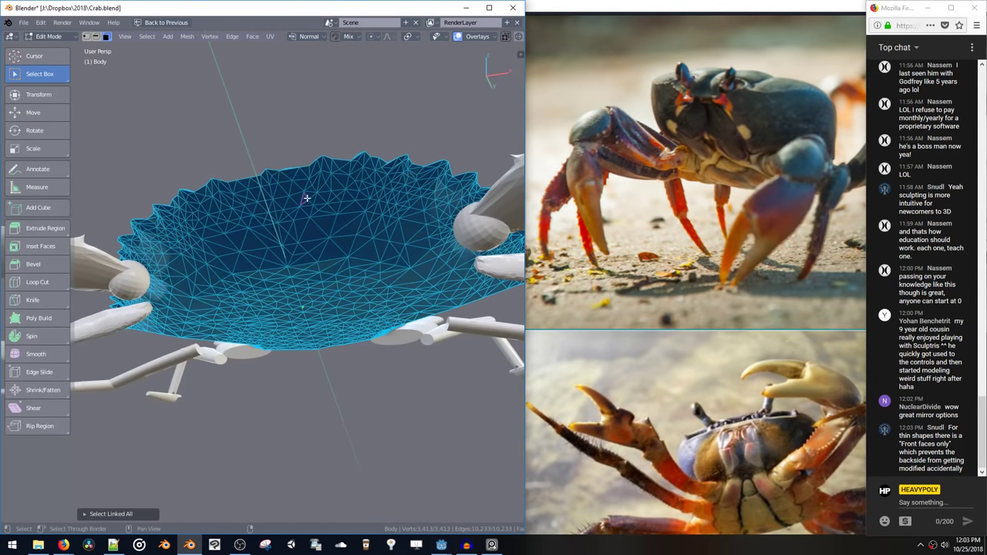
pyautogui.click(301, 198)
pyautogui.moveTo(307, 201); pyautogui.dragTo(343, 189, button='middle')
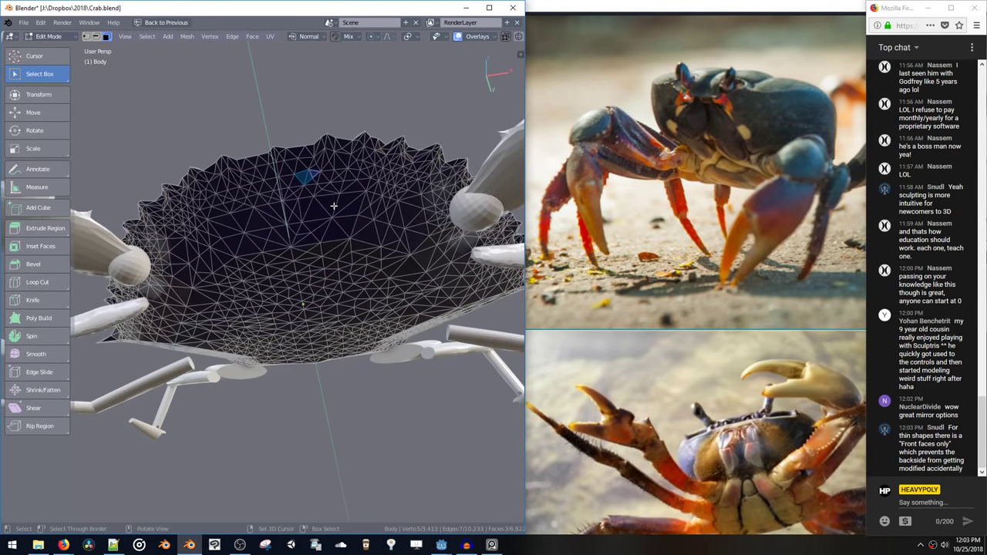
pyautogui.hotkey('shift', 'v')
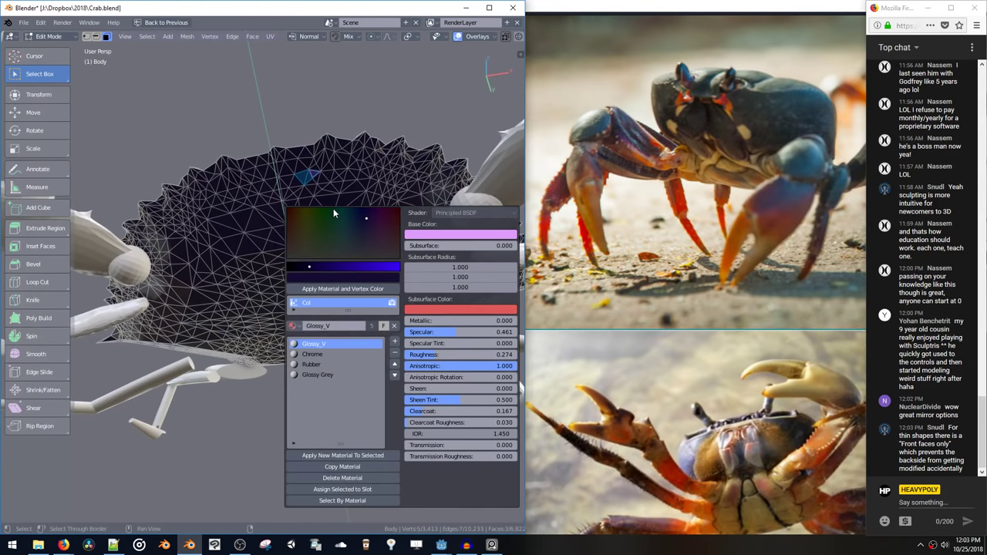
pyautogui.click(356, 268)
pyautogui.moveTo(366, 264); pyautogui.dragTo(385, 266)
pyautogui.moveTo(299, 214); pyautogui.dragTo(294, 213)
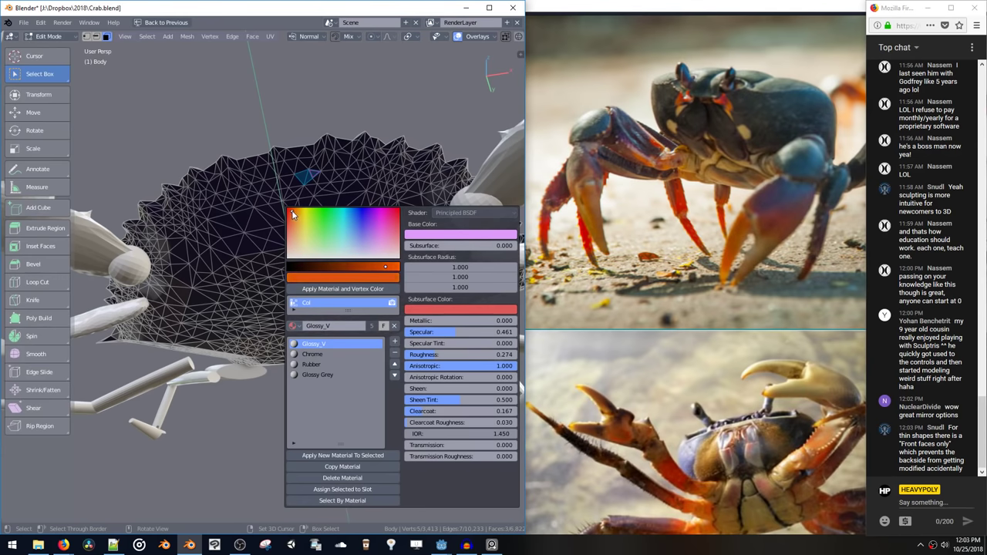
pyautogui.click(322, 289)
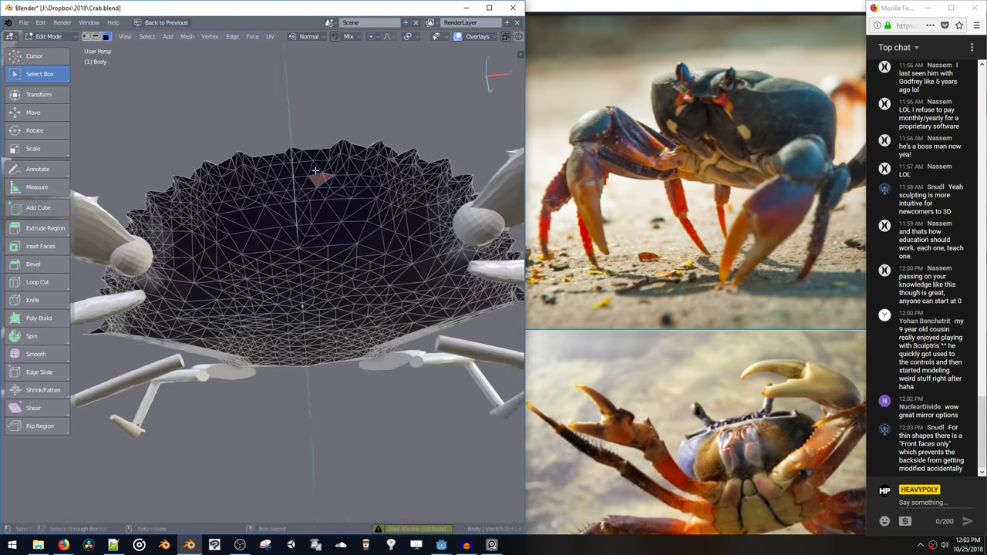
# Select the single shared vertex at the edge of the orange patch and apply a magenta vertex color to it
pyautogui.press('KP_Decimal')
pyautogui.scroll(-5, 326, 254)
pyautogui.moveTo(296, 245); pyautogui.dragTo(311, 191, button='middle')
pyautogui.press('space')
pyautogui.press('Tab')
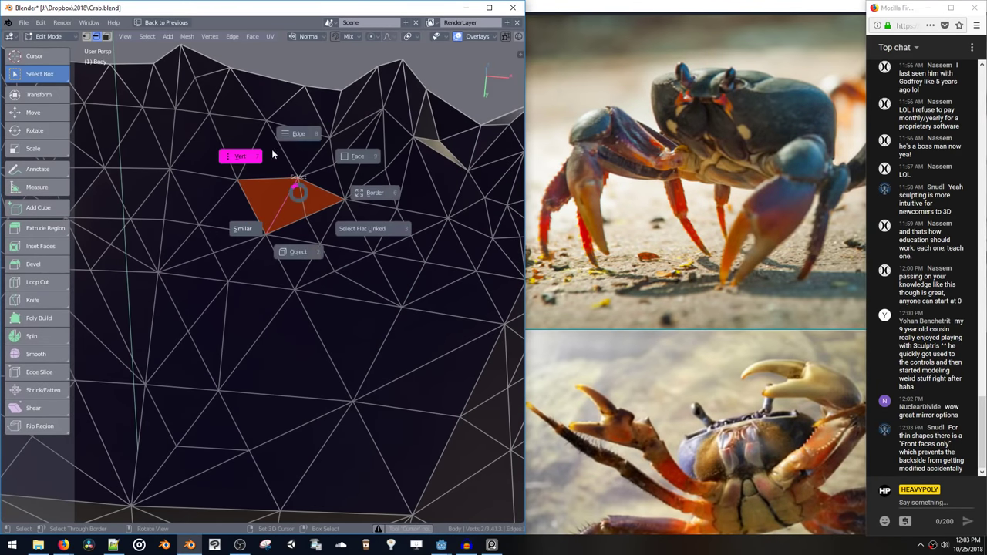
pyautogui.hotkey('shift', 'v')
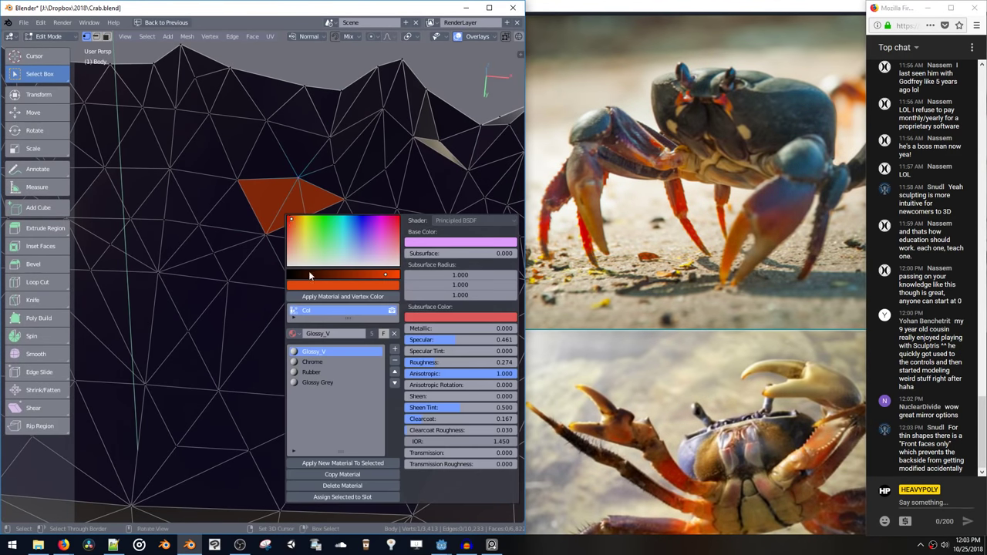
pyautogui.moveTo(296, 224); pyautogui.dragTo(389, 218)
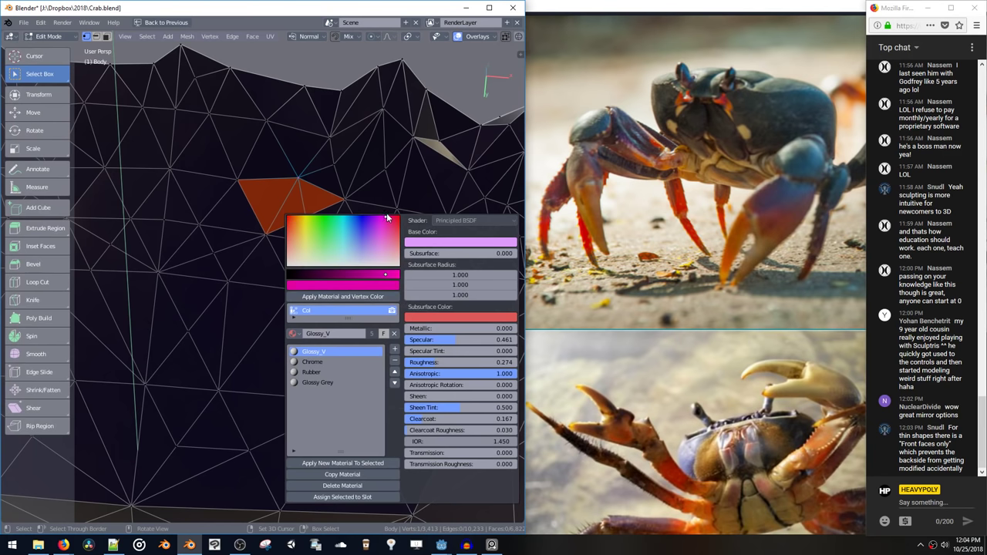
pyautogui.click(343, 296)
pyautogui.press('Tab')
pyautogui.keyDown('ctrl'); pyautogui.moveTo(297, 236); pyautogui.dragTo(307, 294, button='middle'); pyautogui.keyUp('ctrl')
pyautogui.press('Tab')
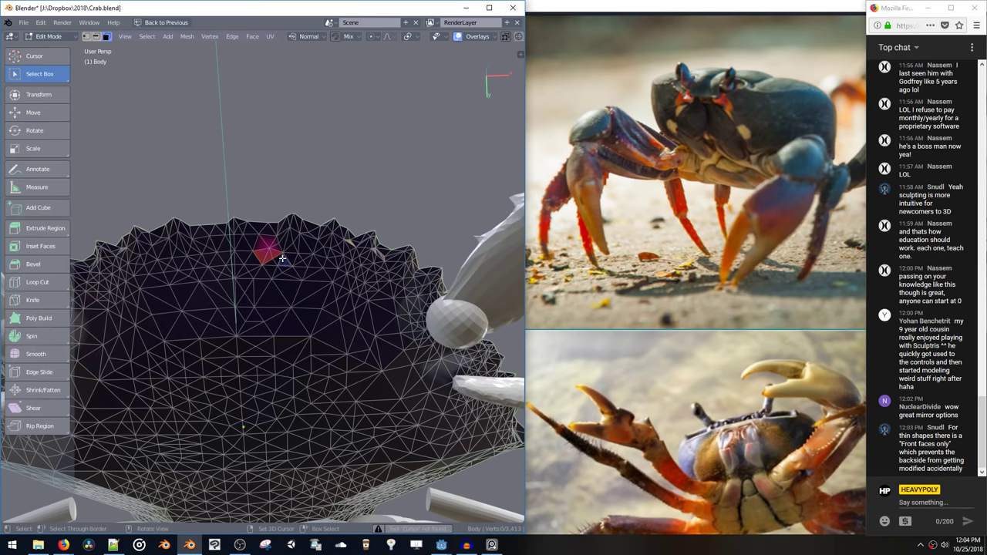
# Select the vertices around the faces beside the magenta patch and apply an orange vertex color to them
pyautogui.hotkey('ctrl', 'space')
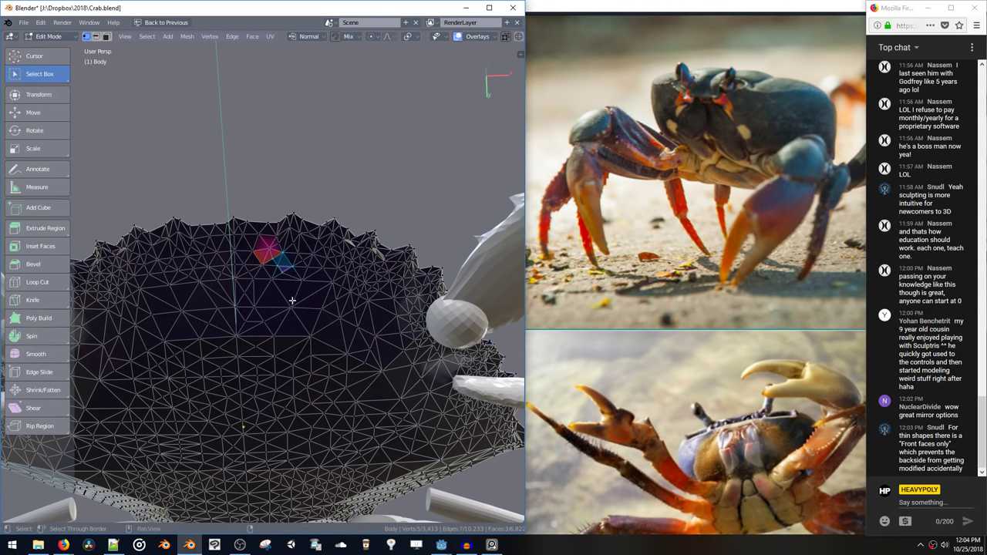
pyautogui.hotkey('shift', 'v')
pyautogui.moveTo(298, 250); pyautogui.dragTo(297, 245)
pyautogui.click(318, 325)
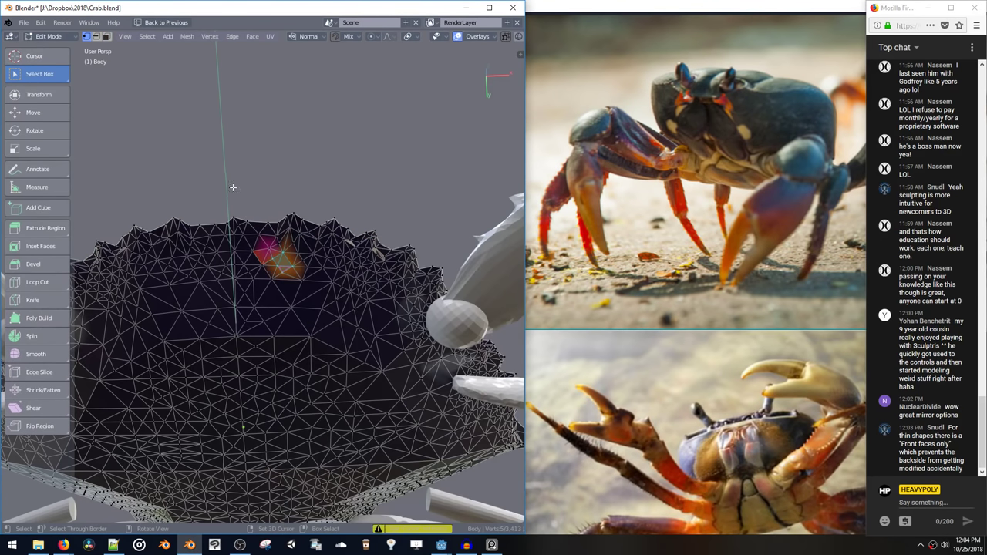
pyautogui.press('Tab')
pyautogui.moveTo(307, 294); pyautogui.dragTo(287, 280, button='middle')
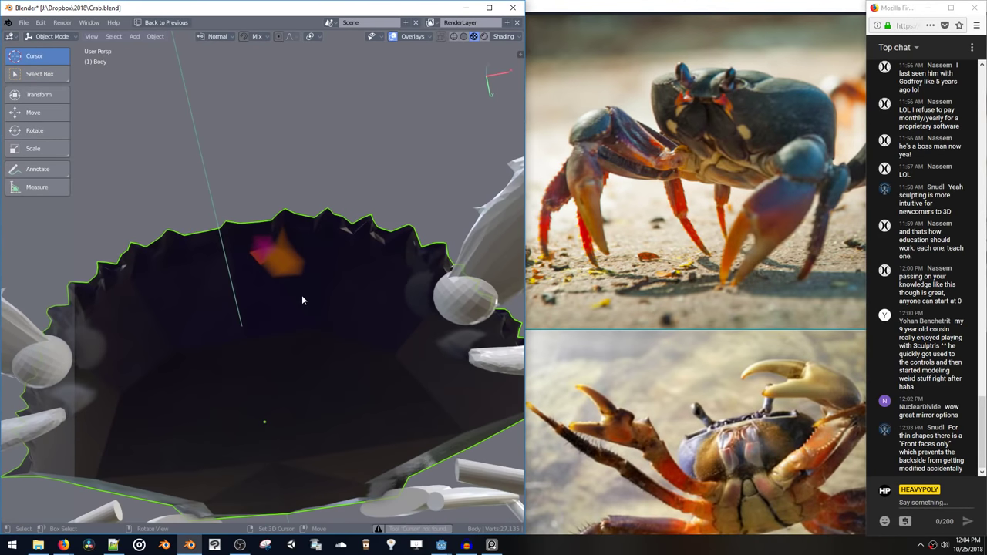
# Switch to face selection and cut a narrow triangle into the shell just below the orange patch with the Knife
pyautogui.hotkey('ctrl', 'Tab')
pyautogui.click(286, 285)
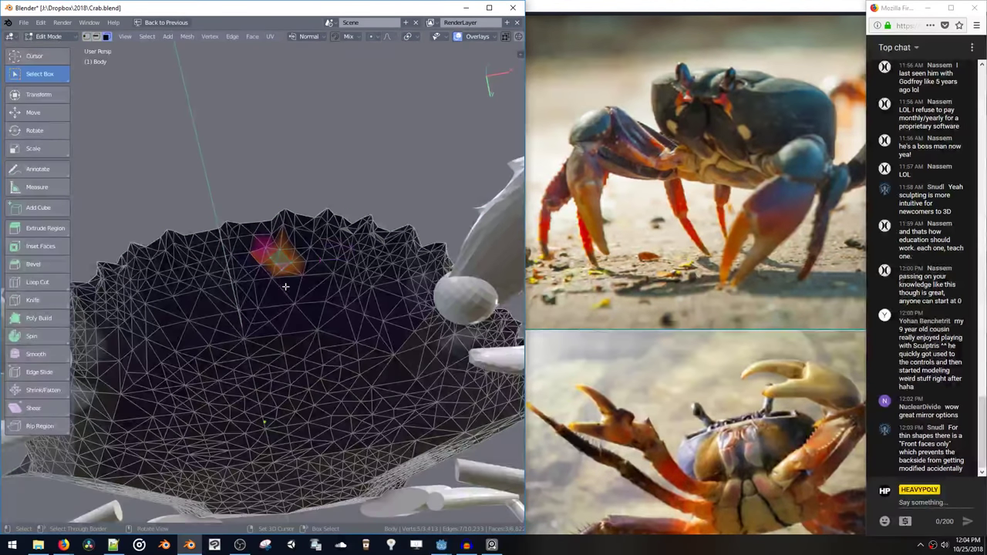
pyautogui.press('k')
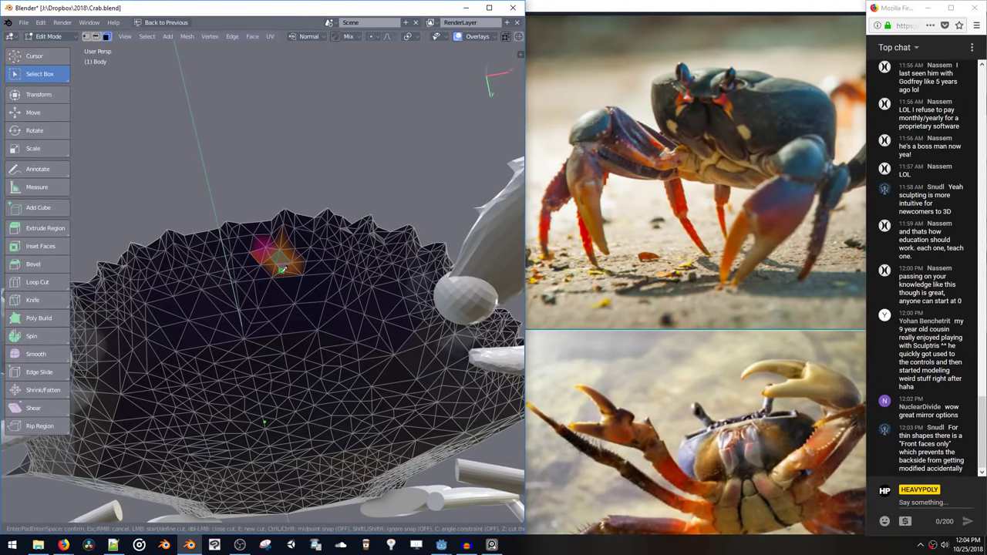
pyautogui.press('Return')
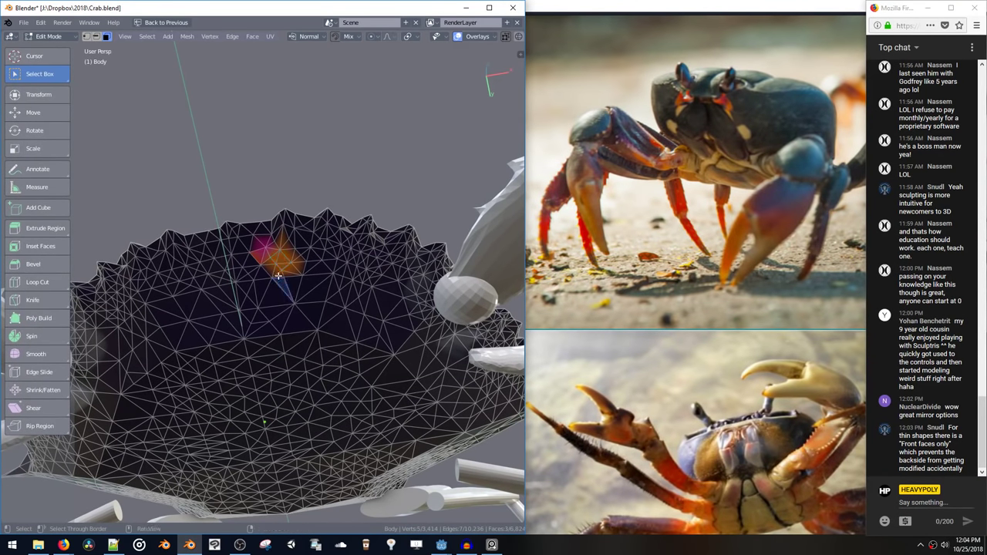
# Apply a yellow vertex color to the narrow triangular face below the orange patch
pyautogui.hotkey('shift', 'v')
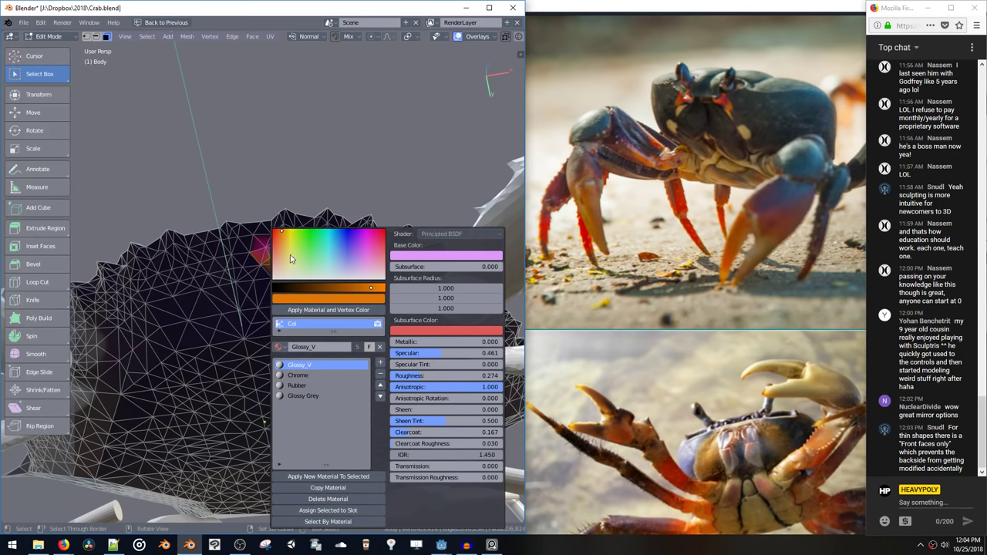
pyautogui.click(288, 240)
pyautogui.click(303, 311)
pyautogui.press('Tab')
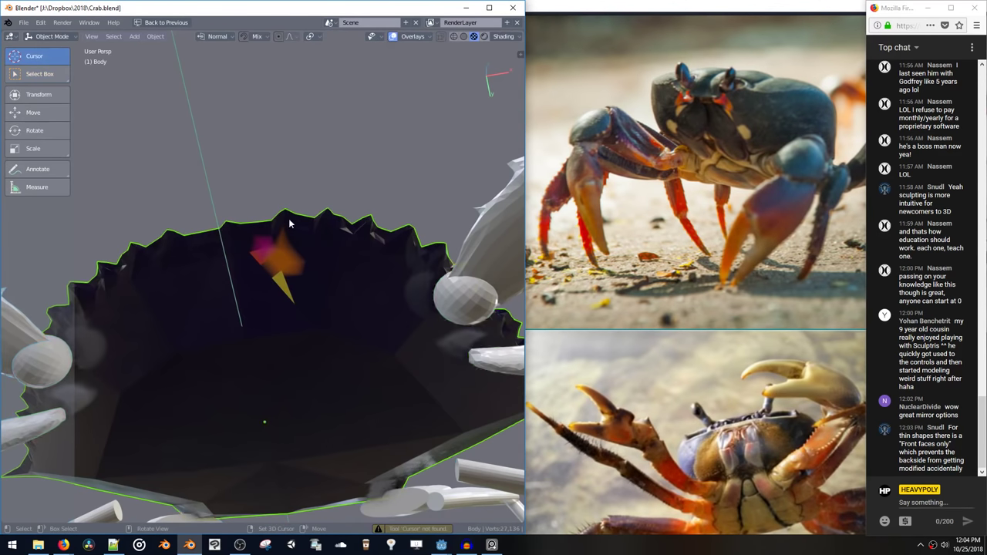
pyautogui.moveTo(290, 220); pyautogui.dragTo(253, 205, button='middle')
# Leave multi-object editing, select only the shell, and clear its mesh selection before returning to Object Mode
pyautogui.press('Tab')
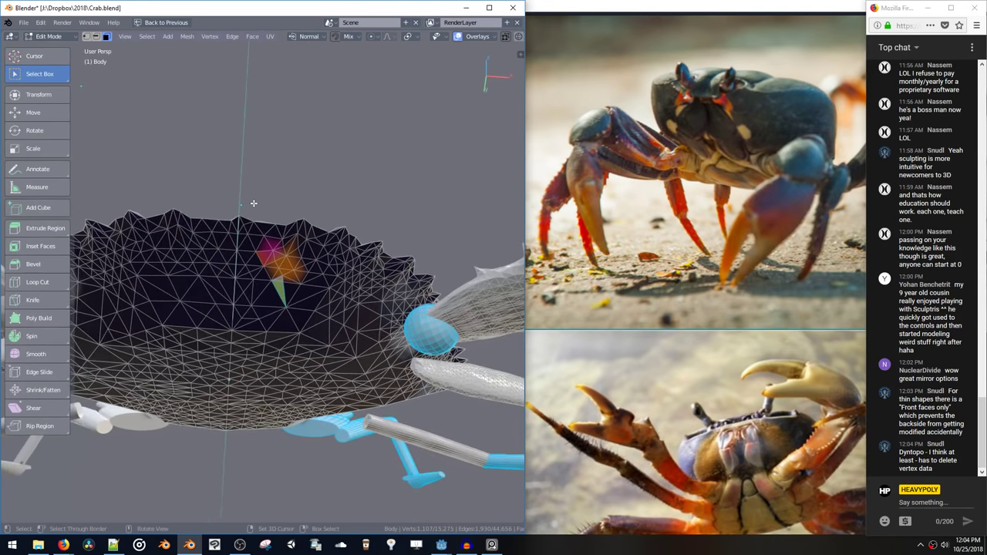
pyautogui.hotkey('ctrl', 'l')
pyautogui.moveTo(273, 254); pyautogui.dragTo(306, 346, button='middle')
pyautogui.press('space')
pyautogui.click(309, 394)
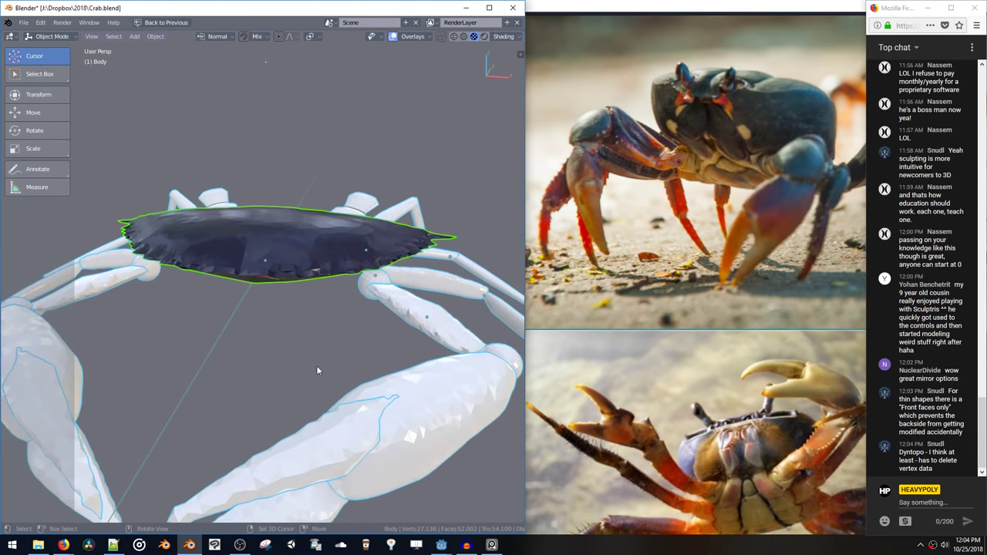
pyautogui.click(397, 409)
pyautogui.click(293, 267)
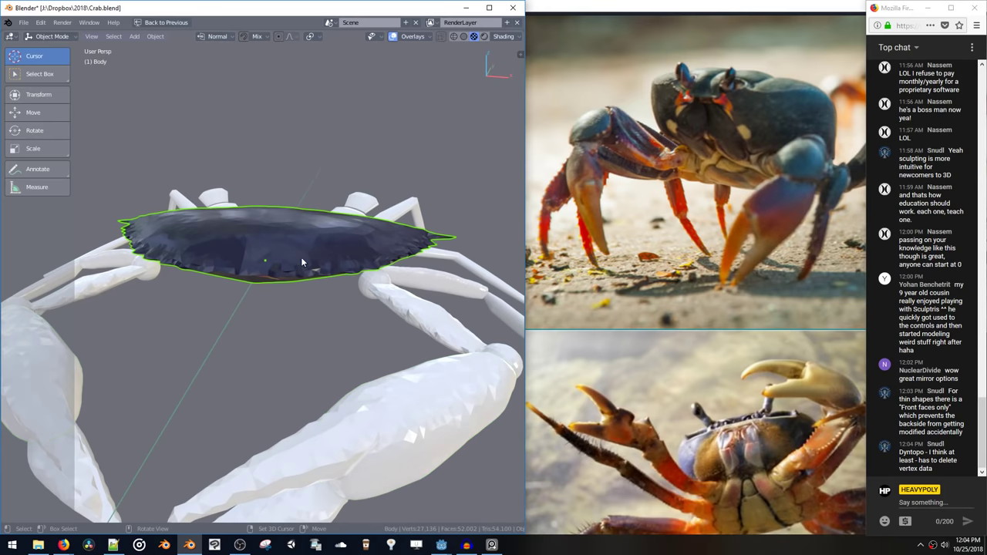
pyautogui.moveTo(300, 257); pyautogui.dragTo(324, 223, button='middle')
pyautogui.moveTo(235, 227); pyautogui.dragTo(291, 257, button='middle')
pyautogui.press('Tab')
pyautogui.hotkey('alt', 'a')
pyautogui.press('Tab')
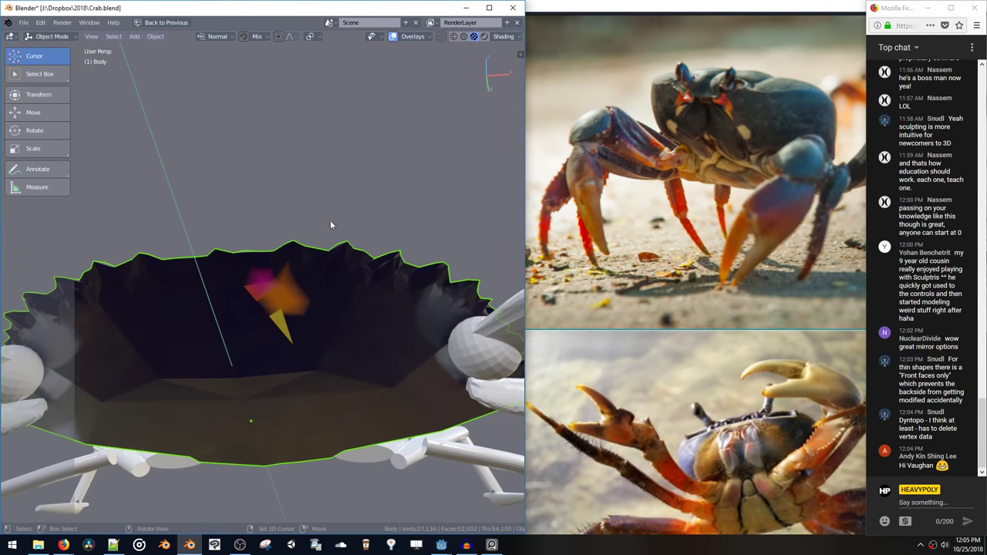
# Put the shell in Sculpt Mode to examine its color display from several angles, and return to Object Mode
pyautogui.moveTo(330, 222)
pyautogui.mouseDown(button='middle')
pyautogui.moveTo(343, 302)
pyautogui.moveTo(329, 117)
pyautogui.moveTo(325, 267)
pyautogui.moveTo(293, 371)
pyautogui.moveTo(287, 278)
pyautogui.moveTo(360, 286)
pyautogui.moveTo(350, 279)
pyautogui.mouseUp(button='middle')
pyautogui.hotkey('ctrl', 'Tab')
pyautogui.click(398, 299)
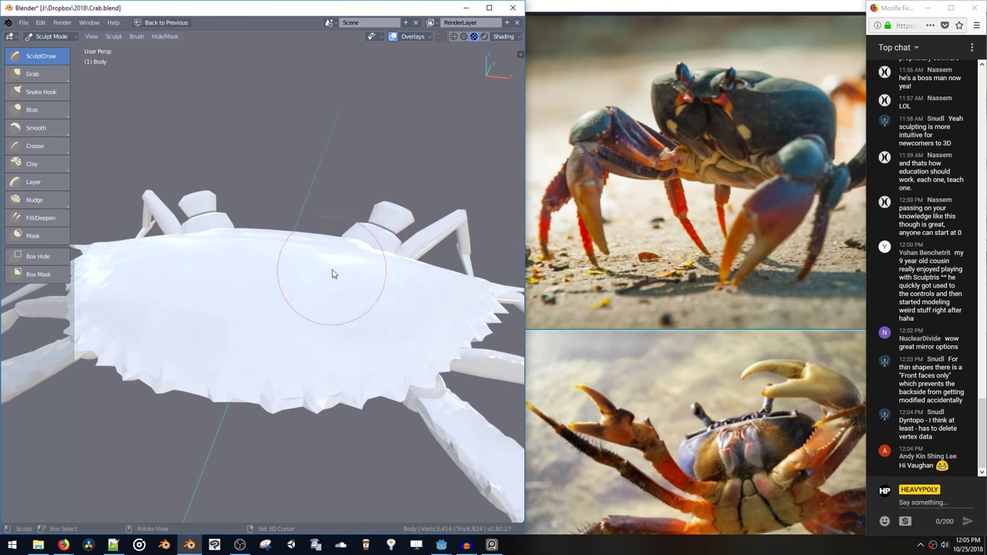
pyautogui.moveTo(333, 274); pyautogui.dragTo(318, 309, button='middle')
pyautogui.moveTo(333, 259); pyautogui.dragTo(306, 267, button='middle')
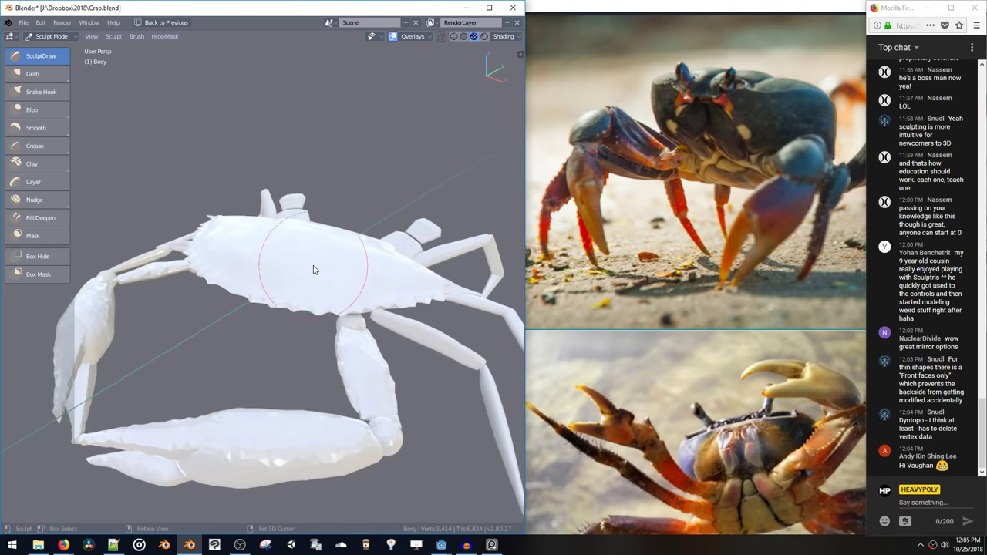
pyautogui.moveTo(326, 269)
pyautogui.mouseDown(button='middle')
pyautogui.moveTo(310, 268)
pyautogui.moveTo(311, 256)
pyautogui.moveTo(307, 358)
pyautogui.moveTo(306, 336)
pyautogui.mouseUp(button='middle')
pyautogui.hotkey('ctrl', 'Tab')
pyautogui.click(307, 358)
# Switch the viewport to solid shading and save the crab file
pyautogui.press('z')
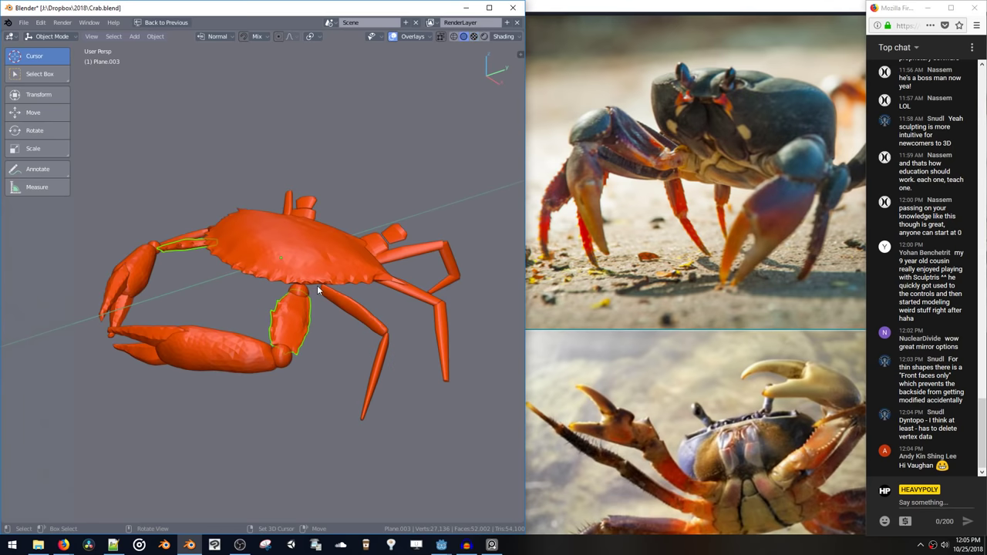
pyautogui.press('z')
pyautogui.press('z')
pyautogui.hotkey('ctrl', 's')
# Select the upper segment of the walking leg behind the claw arm and put it in Sculpt Mode
pyautogui.press('space')
pyautogui.press('space')
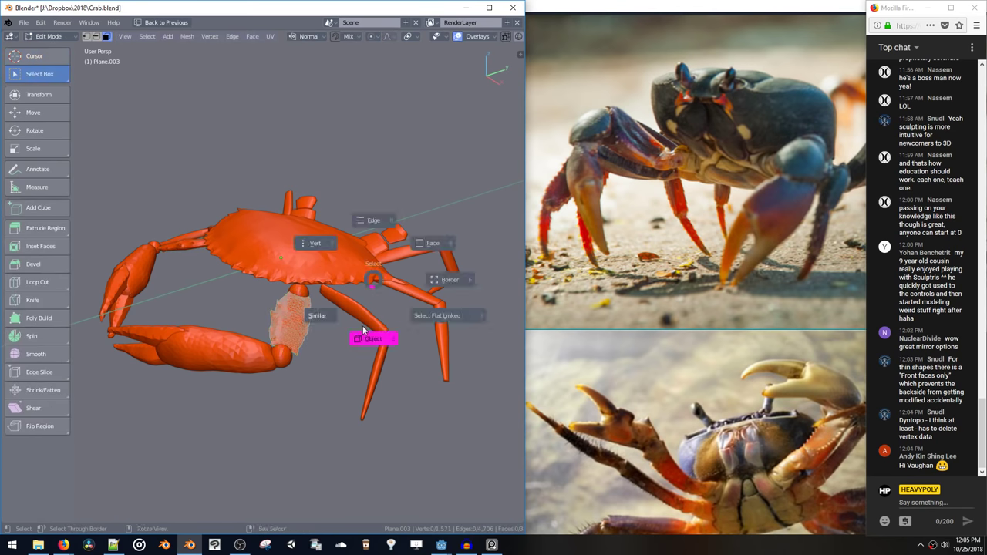
pyautogui.click(359, 313)
pyautogui.press('space')
pyautogui.moveTo(437, 219); pyautogui.dragTo(315, 208, button='middle')
pyautogui.press('space')
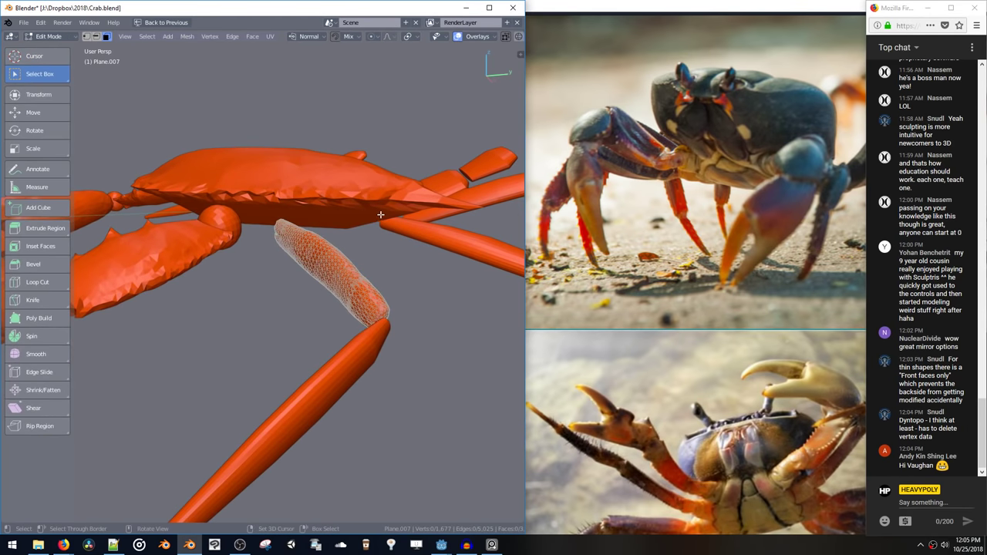
pyautogui.press('space')
pyautogui.press('space')
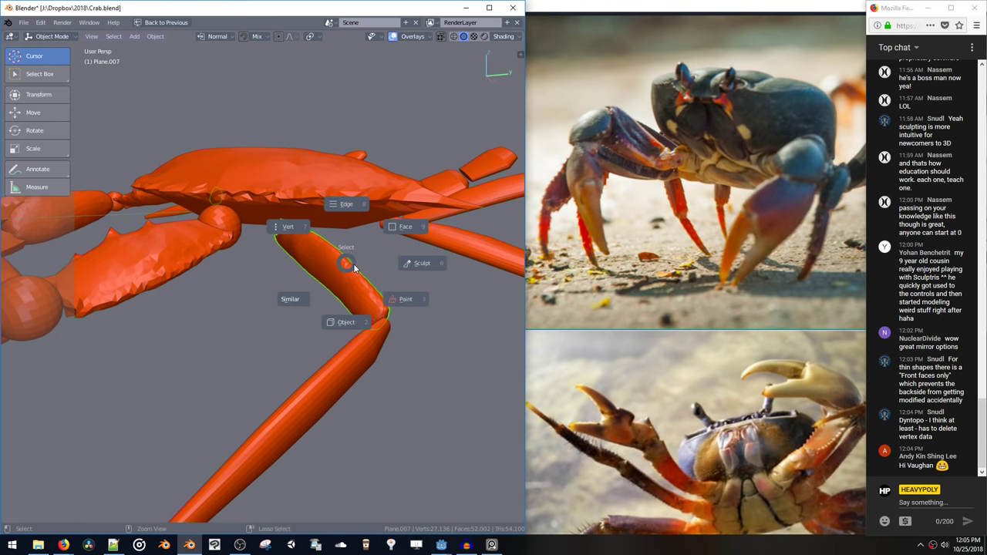
pyautogui.click(399, 280)
pyautogui.moveTo(400, 280)
pyautogui.mouseDown(button='middle')
pyautogui.moveTo(383, 218)
pyautogui.moveTo(408, 265)
pyautogui.moveTo(381, 229)
pyautogui.mouseUp(button='middle')
# Smooth and sculpt the surface of the upper leg segment with brush strokes along its length
pyautogui.keyDown('shift'); pyautogui.moveTo(395, 229); pyautogui.dragTo(310, 188); pyautogui.keyUp('shift')
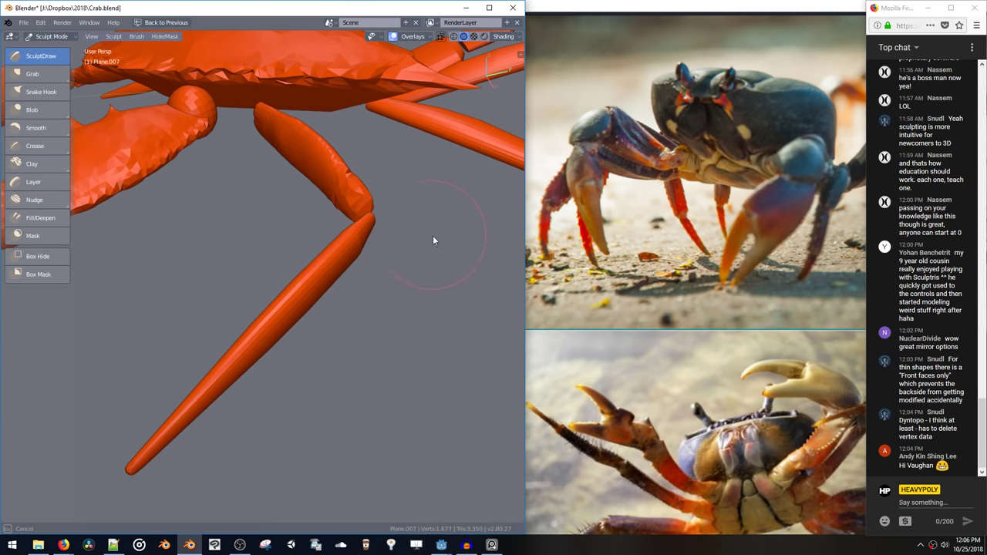
pyautogui.moveTo(359, 205); pyautogui.dragTo(385, 255, button='middle')
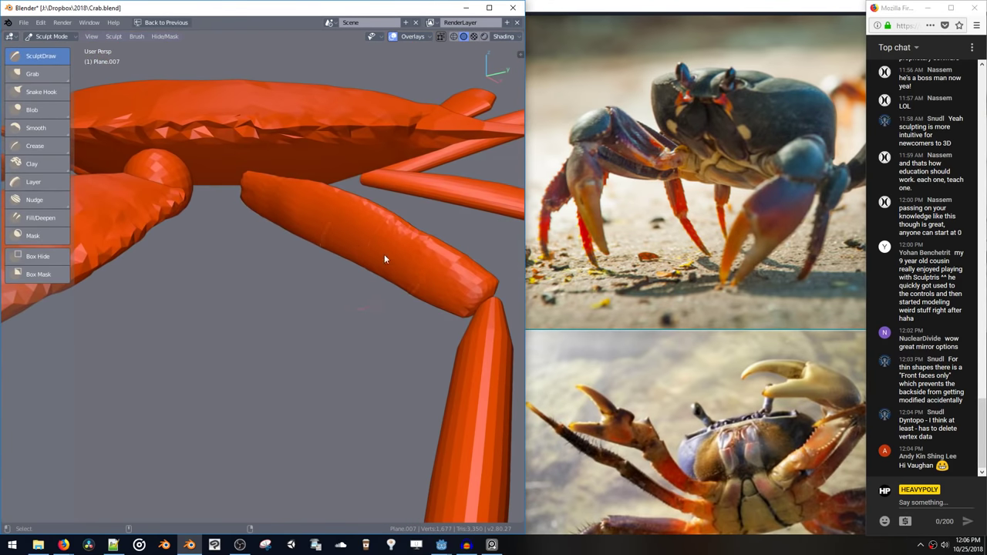
pyautogui.moveTo(421, 271)
pyautogui.mouseDown()
pyautogui.moveTo(433, 274)
pyautogui.moveTo(427, 263)
pyautogui.moveTo(449, 299)
pyautogui.moveTo(411, 254)
pyautogui.moveTo(435, 263)
pyautogui.mouseUp()
pyautogui.moveTo(435, 262); pyautogui.dragTo(273, 300, button='middle')
# Restore the full workspace layout and enable Front Faces Only for the SculptDraw brush
pyautogui.hotkey('ctrl', 'space')
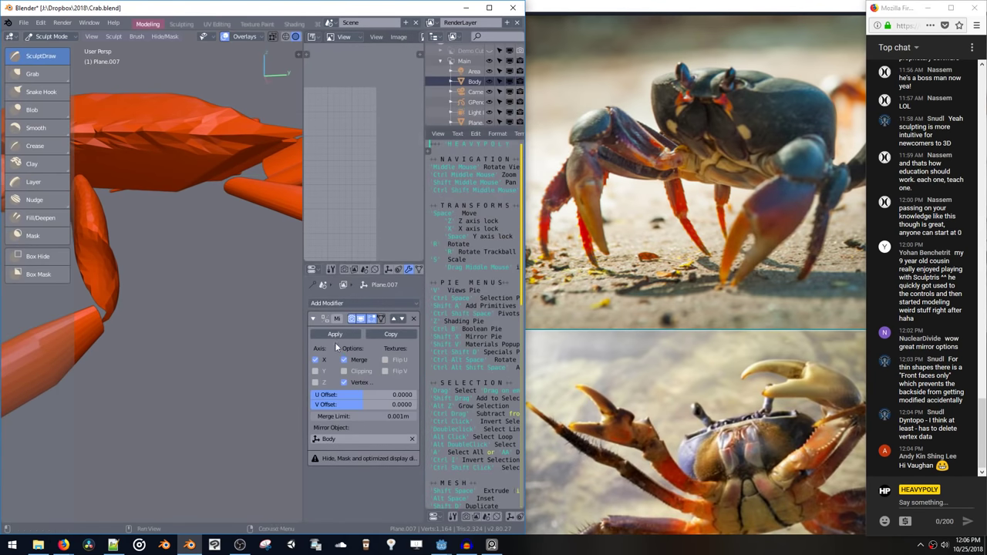
pyautogui.click(331, 272)
pyautogui.scroll(-3, 316, 363)
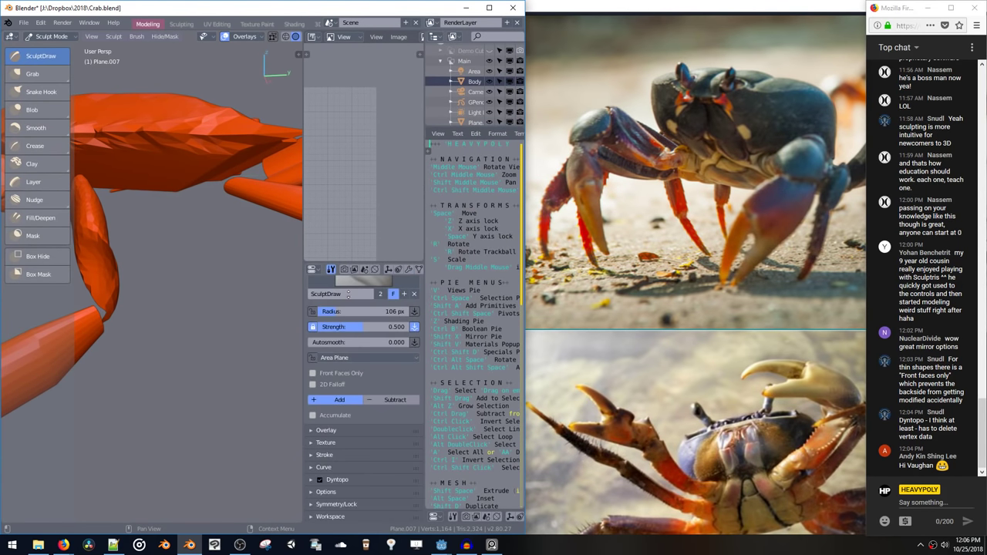
pyautogui.click(313, 375)
pyautogui.moveTo(162, 209)
pyautogui.mouseDown(button='middle')
pyautogui.moveTo(212, 212)
pyautogui.moveTo(217, 238)
pyautogui.moveTo(207, 242)
pyautogui.moveTo(293, 223)
pyautogui.moveTo(262, 223)
pyautogui.moveTo(271, 226)
pyautogui.moveTo(213, 247)
pyautogui.moveTo(222, 281)
pyautogui.moveTo(210, 223)
pyautogui.moveTo(243, 221)
pyautogui.moveTo(187, 238)
pyautogui.moveTo(192, 267)
pyautogui.mouseUp(button='middle')
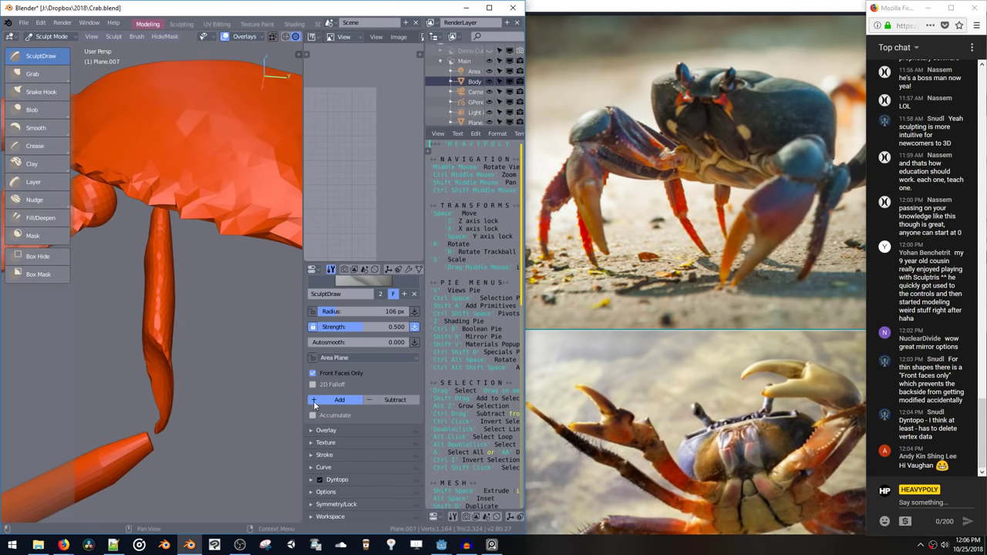
# Disable Front Faces Only and sculpt a test stroke on the thin lower end of the leg segment
pyautogui.click(312, 375)
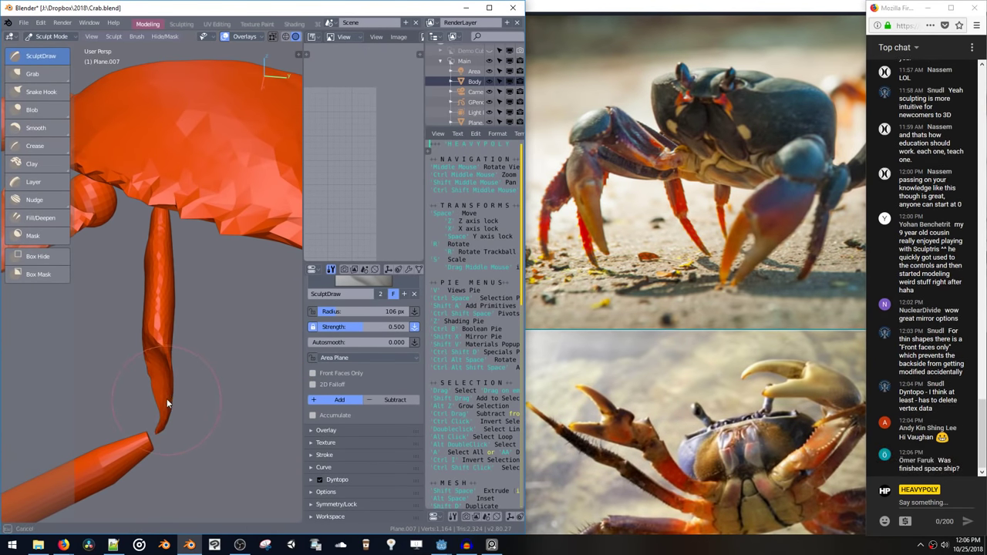
pyautogui.moveTo(167, 400)
pyautogui.mouseDown()
pyautogui.moveTo(149, 414)
pyautogui.moveTo(180, 399)
pyautogui.moveTo(154, 419)
pyautogui.moveTo(173, 396)
pyautogui.mouseUp()
pyautogui.moveTo(172, 391); pyautogui.dragTo(167, 326, button='middle')
pyautogui.press('t')
# Re-enable Front Faces Only and sculpt a stroke on the leg segment's lower end near the joint
pyautogui.click(316, 373)
pyautogui.moveTo(260, 366); pyautogui.dragTo(154, 338, button='middle')
pyautogui.moveTo(69, 343); pyautogui.dragTo(204, 363, button='middle')
pyautogui.moveTo(203, 363); pyautogui.dragTo(209, 374)
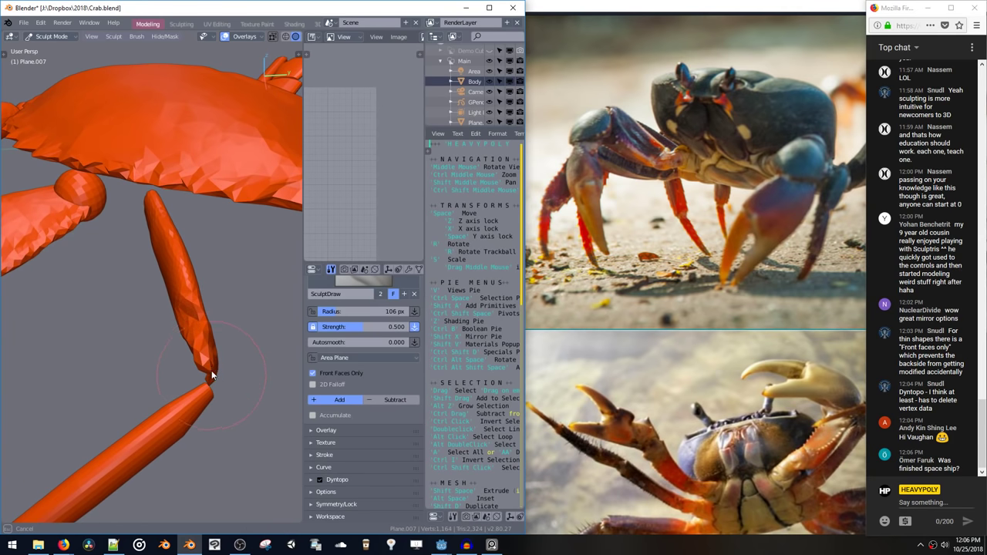
# Undo the recent sculpt strokes on the lower end of the leg segment
pyautogui.moveTo(209, 375)
pyautogui.mouseDown(button='middle')
pyautogui.moveTo(166, 353)
pyautogui.moveTo(165, 333)
pyautogui.moveTo(199, 330)
pyautogui.moveTo(167, 333)
pyautogui.moveTo(77, 274)
pyautogui.moveTo(103, 255)
pyautogui.moveTo(258, 346)
pyautogui.mouseUp(button='middle')
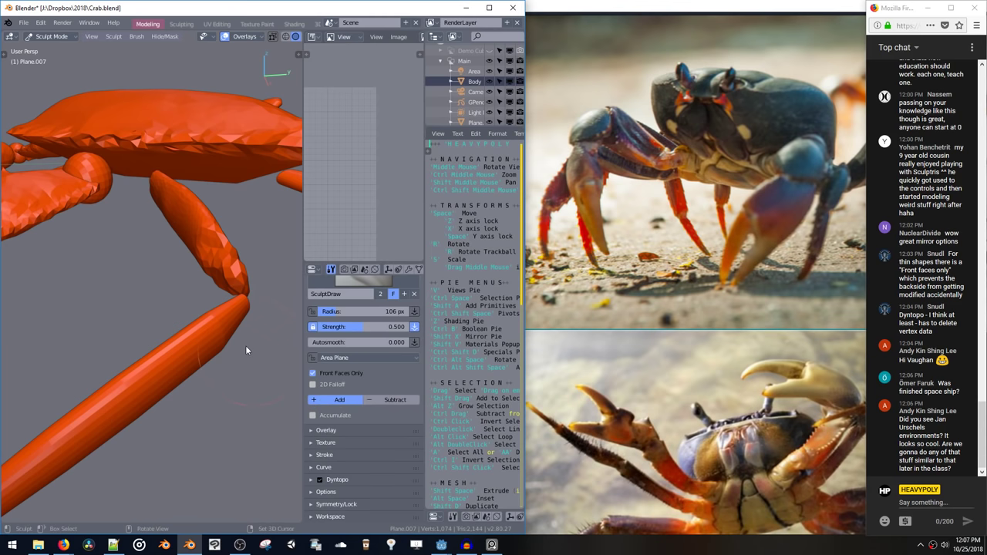
pyautogui.moveTo(239, 308); pyautogui.dragTo(236, 297)
pyautogui.hotkey('ctrl', 'z')
pyautogui.hotkey('ctrl', 'z')
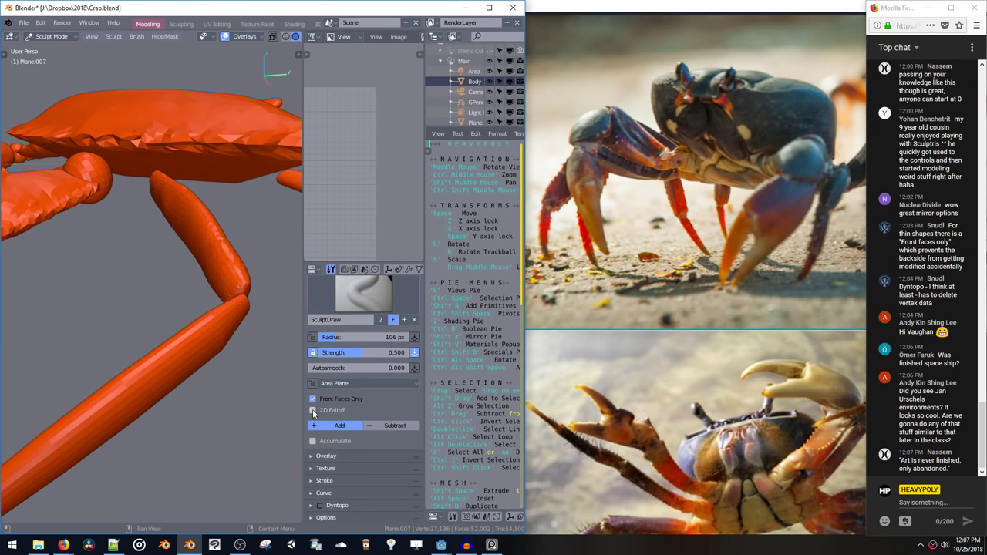
# Enable 2D Falloff for the SculptDraw brush and sculpt test strokes on the leg segment near the joint
pyautogui.click(313, 412)
pyautogui.moveTo(215, 278)
pyautogui.mouseDown()
pyautogui.moveTo(220, 285)
pyautogui.moveTo(222, 274)
pyautogui.moveTo(226, 288)
pyautogui.mouseUp()
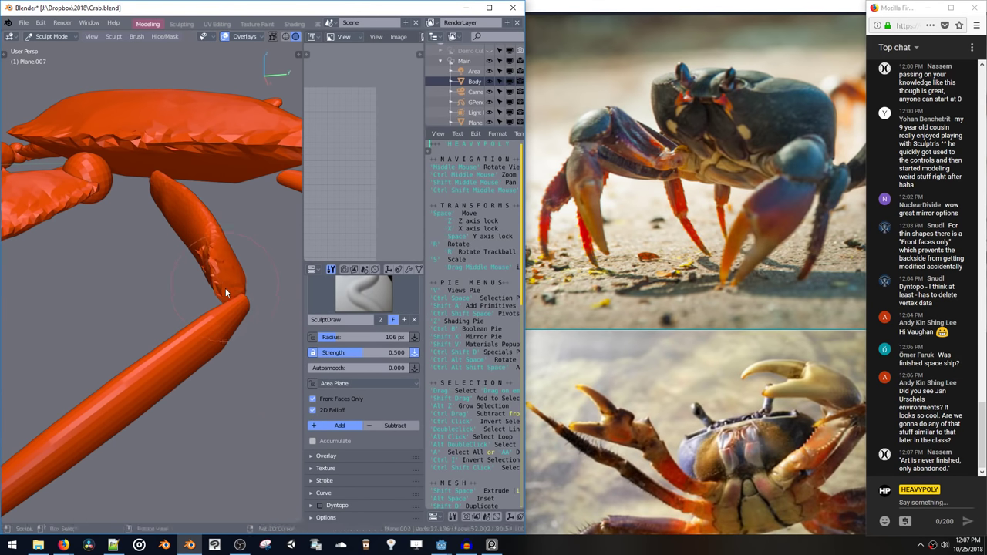
pyautogui.moveTo(225, 287); pyautogui.dragTo(156, 287, button='middle')
pyautogui.moveTo(156, 292)
pyautogui.mouseDown()
pyautogui.moveTo(146, 318)
pyautogui.moveTo(141, 302)
pyautogui.moveTo(155, 293)
pyautogui.mouseUp()
pyautogui.moveTo(164, 294); pyautogui.dragTo(176, 286, button='middle')
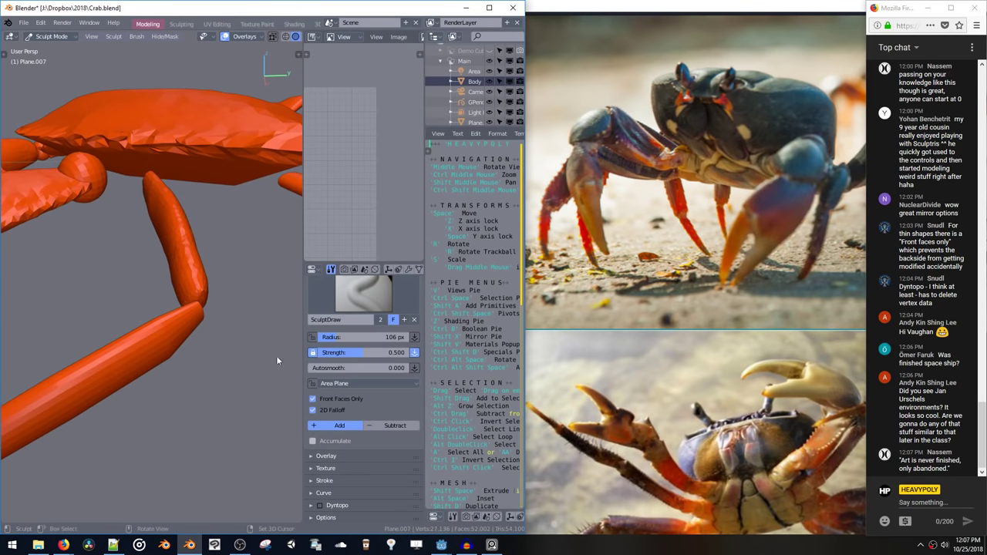
# Disable 2D Falloff and sculpt comparison strokes along the lower half of the leg segment
pyautogui.click(312, 409)
pyautogui.moveTo(181, 271)
pyautogui.mouseDown()
pyautogui.moveTo(169, 271)
pyautogui.moveTo(190, 270)
pyautogui.moveTo(203, 293)
pyautogui.moveTo(200, 284)
pyautogui.mouseUp()
pyautogui.moveTo(199, 284)
pyautogui.mouseDown(button='middle')
pyautogui.moveTo(242, 254)
pyautogui.moveTo(131, 256)
pyautogui.moveTo(175, 248)
pyautogui.moveTo(204, 230)
pyautogui.mouseUp(button='middle')
pyautogui.moveTo(204, 229)
pyautogui.mouseDown()
pyautogui.moveTo(194, 250)
pyautogui.moveTo(185, 240)
pyautogui.mouseUp()
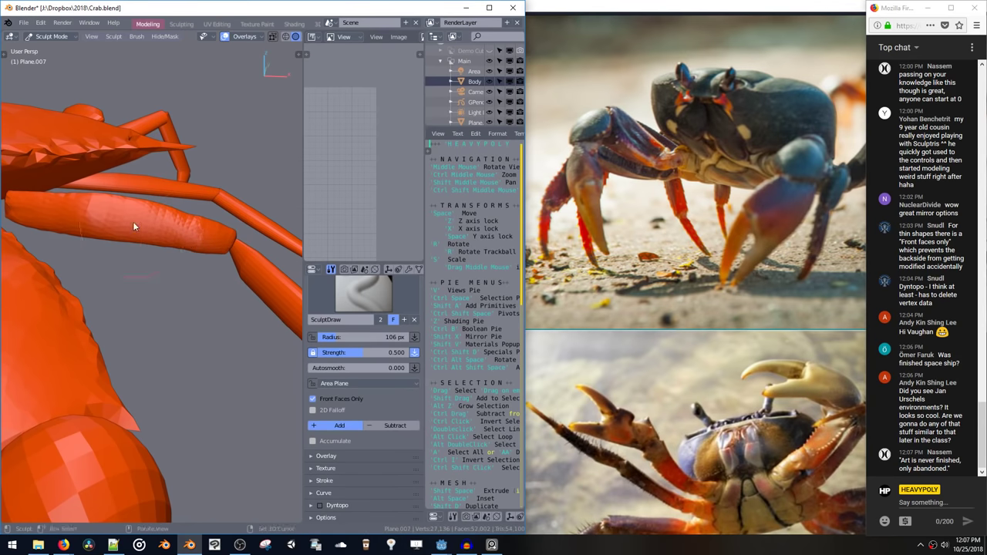
# Try a smoothing stroke on the middle of the leg segment and turn 2D Falloff back on
pyautogui.moveTo(132, 221)
pyautogui.keyDown('shift'); pyautogui.mouseDown()
pyautogui.moveTo(125, 216)
pyautogui.moveTo(135, 221)
pyautogui.mouseUp(); pyautogui.keyUp('shift')
pyautogui.hotkey('ctrl', 'z')
pyautogui.click(326, 409)
pyautogui.moveTo(135, 220)
pyautogui.mouseDown(button='middle')
pyautogui.moveTo(123, 275)
pyautogui.moveTo(126, 206)
pyautogui.moveTo(137, 204)
pyautogui.moveTo(176, 263)
pyautogui.mouseUp(button='middle')
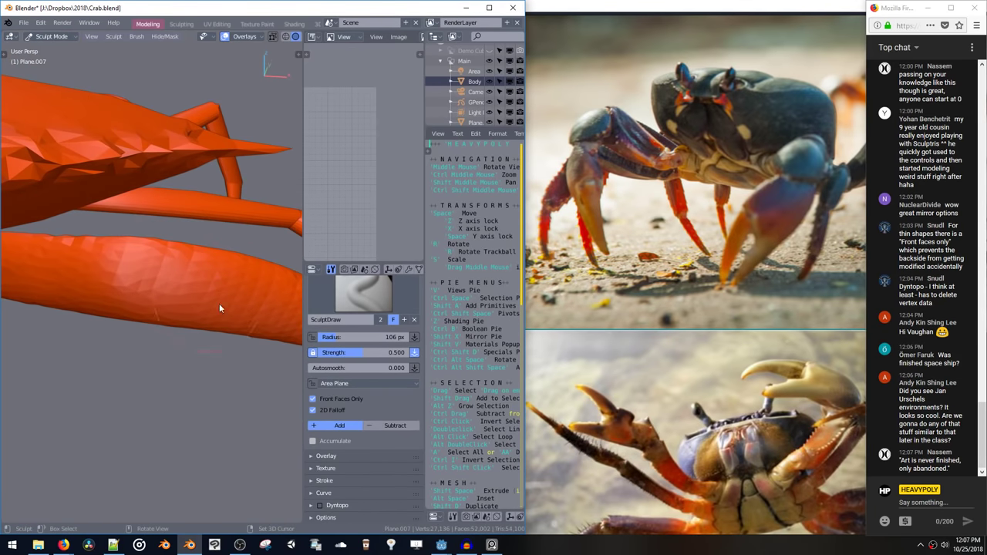
# Turn 2D Falloff off and sculpt test strokes on the underside of the leg segment
pyautogui.click(313, 410)
pyautogui.moveTo(196, 294)
pyautogui.mouseDown()
pyautogui.moveTo(170, 293)
pyautogui.moveTo(211, 314)
pyautogui.moveTo(185, 292)
pyautogui.moveTo(203, 288)
pyautogui.mouseUp()
pyautogui.moveTo(204, 288)
pyautogui.mouseDown(button='middle')
pyautogui.moveTo(153, 309)
pyautogui.moveTo(179, 298)
pyautogui.mouseUp(button='middle')
pyautogui.moveTo(150, 295)
pyautogui.mouseDown()
pyautogui.moveTo(146, 301)
pyautogui.moveTo(168, 304)
pyautogui.moveTo(182, 321)
pyautogui.moveTo(131, 297)
pyautogui.moveTo(170, 339)
pyautogui.moveTo(136, 308)
pyautogui.moveTo(115, 315)
pyautogui.moveTo(167, 355)
pyautogui.moveTo(128, 324)
pyautogui.moveTo(137, 330)
pyautogui.mouseUp()
# Turn 2D Falloff on and try a stroke across the leg segment's lower edge
pyautogui.click(313, 411)
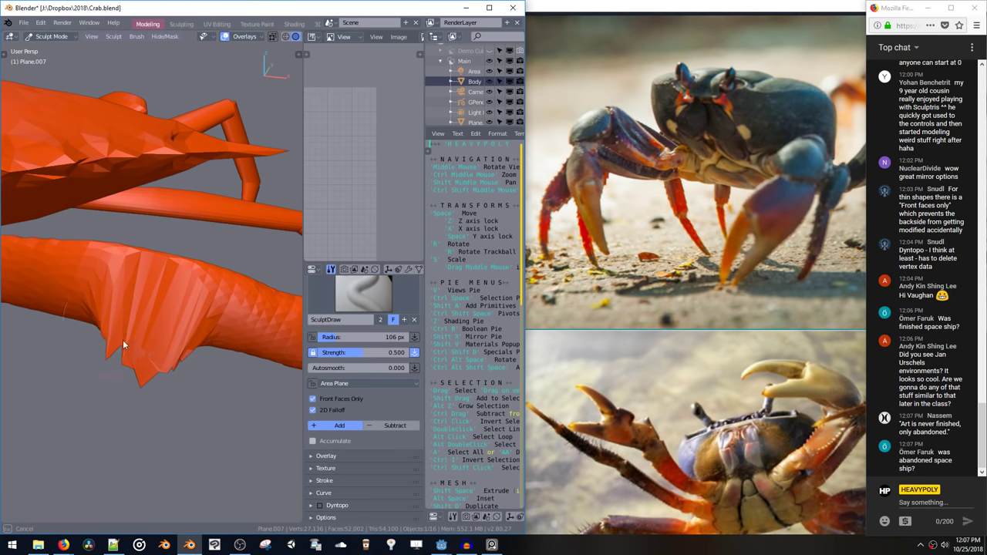
pyautogui.moveTo(123, 340)
pyautogui.mouseDown()
pyautogui.moveTo(136, 272)
pyautogui.moveTo(131, 289)
pyautogui.moveTo(161, 306)
pyautogui.moveTo(147, 319)
pyautogui.moveTo(148, 306)
pyautogui.moveTo(168, 320)
pyautogui.mouseUp()
pyautogui.moveTo(168, 319)
pyautogui.mouseDown(button='middle')
pyautogui.moveTo(76, 314)
pyautogui.moveTo(185, 278)
pyautogui.moveTo(148, 281)
pyautogui.moveTo(248, 267)
pyautogui.moveTo(204, 279)
pyautogui.mouseUp(button='middle')
pyautogui.hotkey('ctrl', 'z')
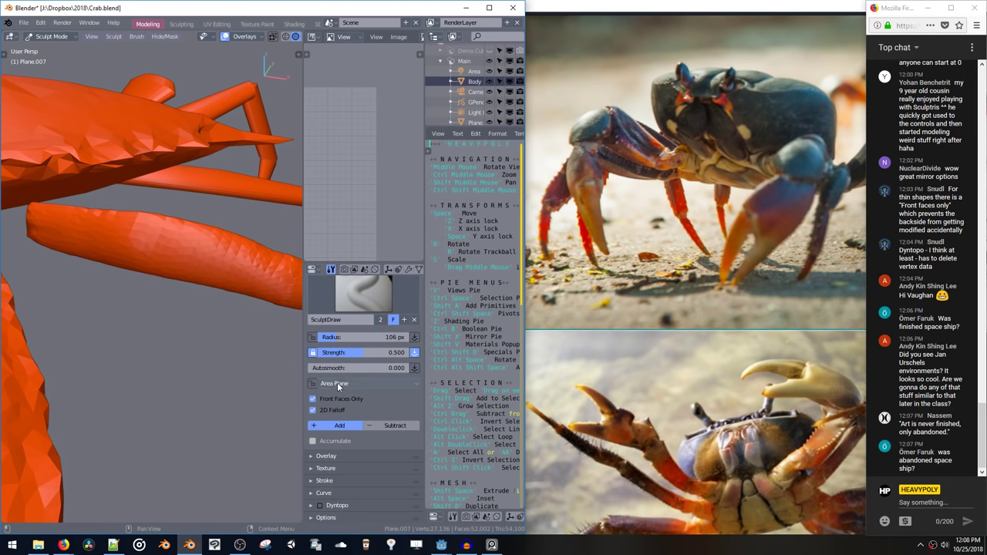
# Disable 2D Falloff again, try one stroke on the leg segment and undo it
pyautogui.click(318, 410)
pyautogui.moveTo(193, 268)
pyautogui.mouseDown()
pyautogui.moveTo(184, 249)
pyautogui.moveTo(182, 260)
pyautogui.moveTo(208, 254)
pyautogui.moveTo(188, 256)
pyautogui.mouseUp()
pyautogui.moveTo(189, 252)
pyautogui.mouseDown(button='middle')
pyautogui.moveTo(155, 252)
pyautogui.moveTo(124, 275)
pyautogui.moveTo(156, 260)
pyautogui.moveTo(197, 261)
pyautogui.moveTo(196, 271)
pyautogui.mouseUp(button='middle')
pyautogui.hotkey('ctrl', 'z')
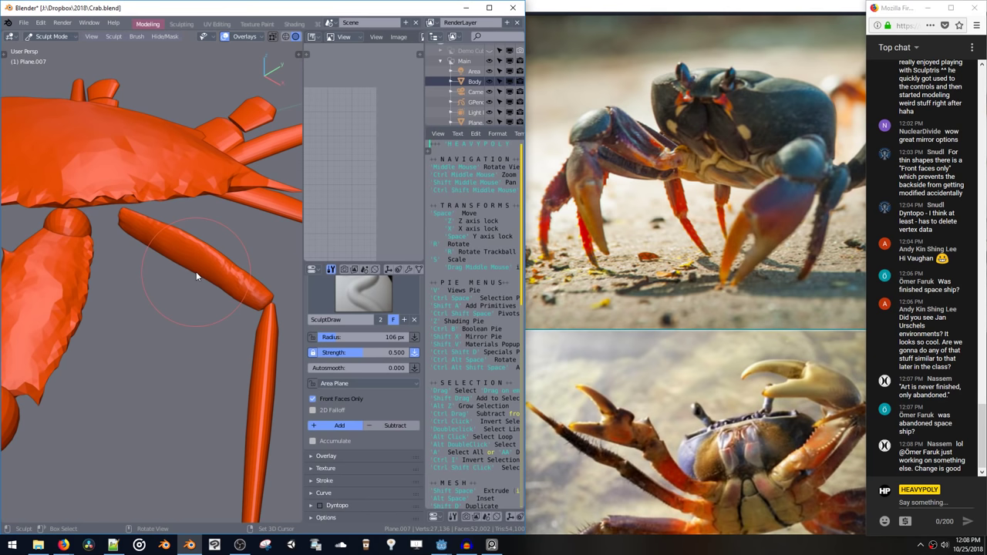
# Maximize the 3D viewport and inspect the whole crab from above
pyautogui.moveTo(196, 271); pyautogui.dragTo(296, 277, button='middle')
pyautogui.hotkey('ctrl', 'space')
pyautogui.moveTo(281, 225); pyautogui.dragTo(213, 289, button='middle')
pyautogui.moveTo(308, 298); pyautogui.dragTo(336, 302, button='middle')
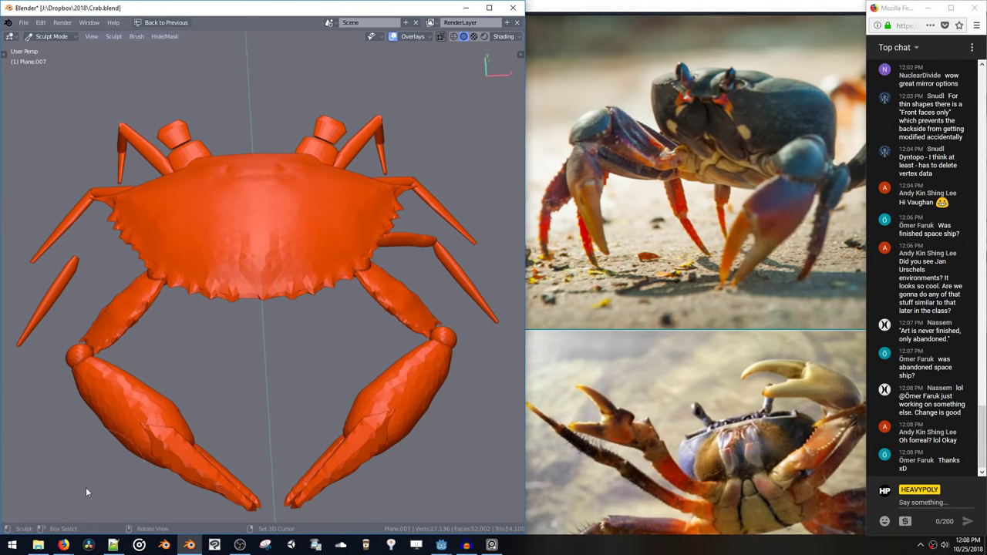
# Switch to Firefox and search for "jan urschel" in a new tab, moving the browser window fully into view
pyautogui.moveTo(63, 545)
pyautogui.moveTo(70, 523)
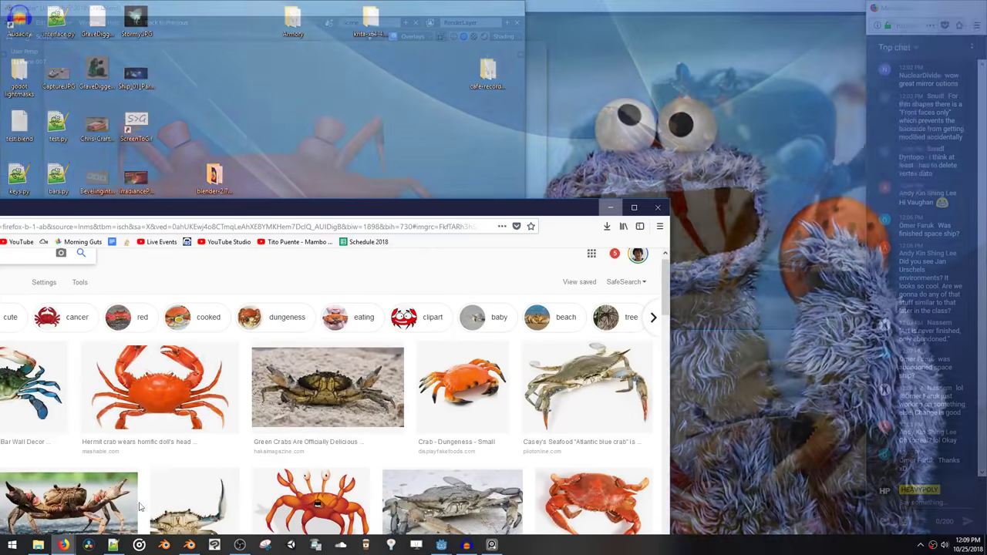
pyautogui.click(144, 507)
pyautogui.moveTo(253, 210); pyautogui.dragTo(445, 140)
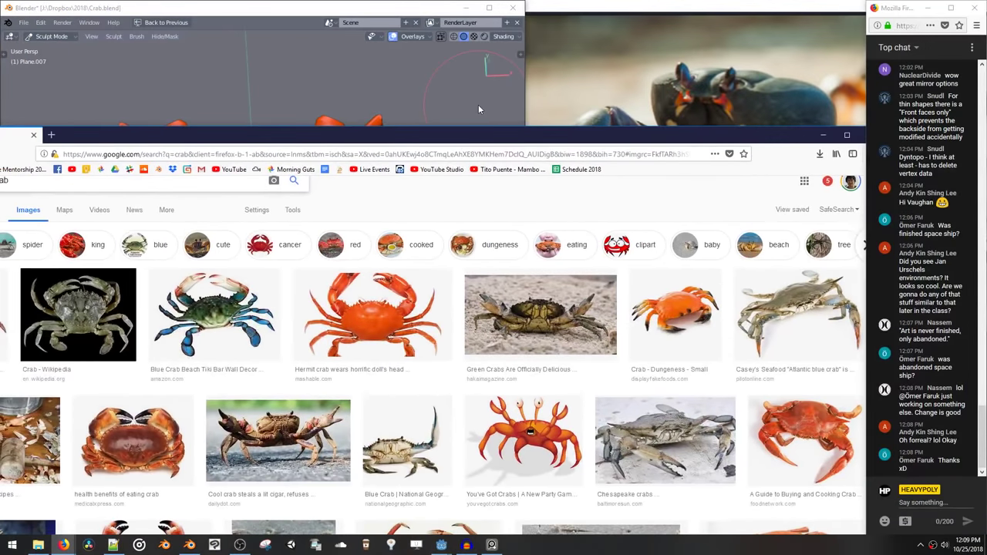
pyautogui.hotkey('ctrl', 't')
pyautogui.write('jan urschel')
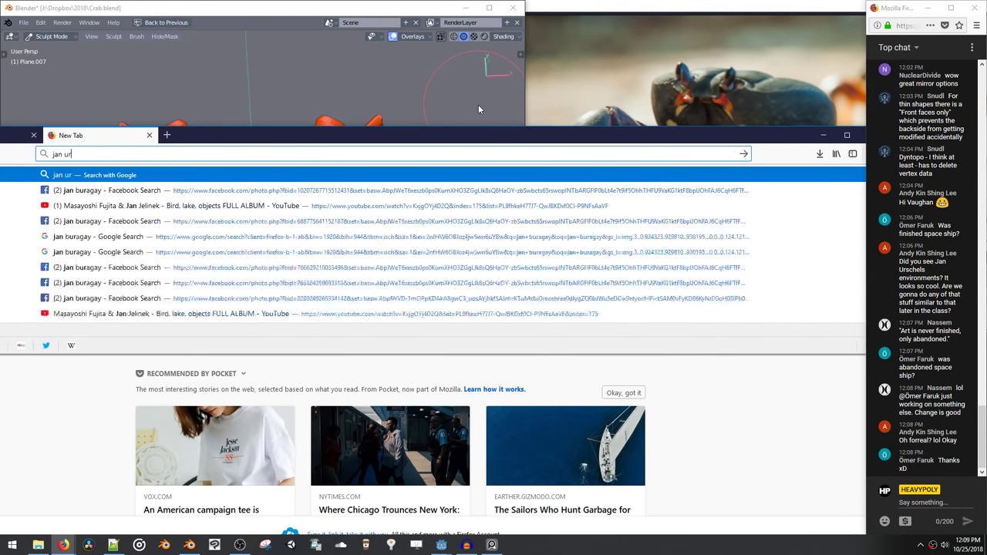
pyautogui.press('Return')
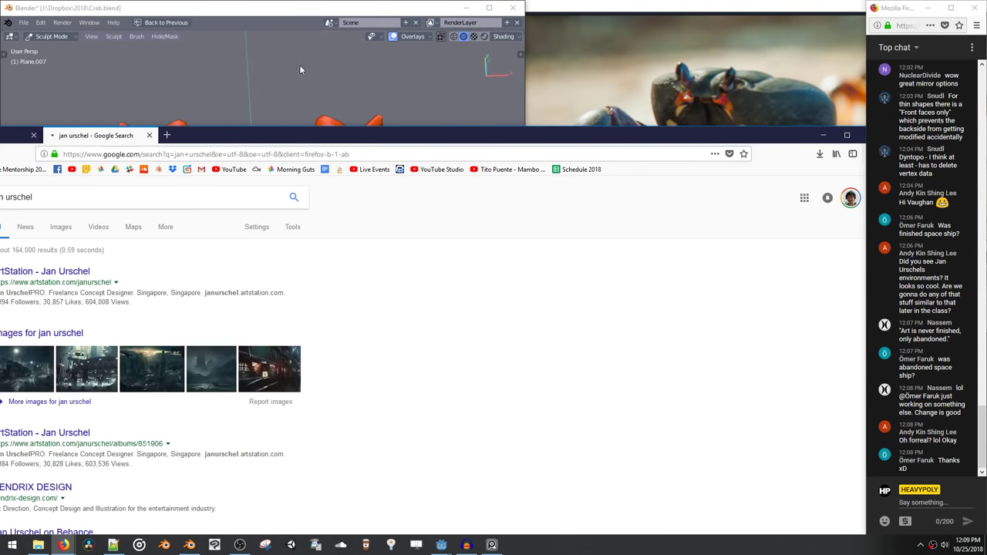
pyautogui.moveTo(217, 138); pyautogui.dragTo(375, 88)
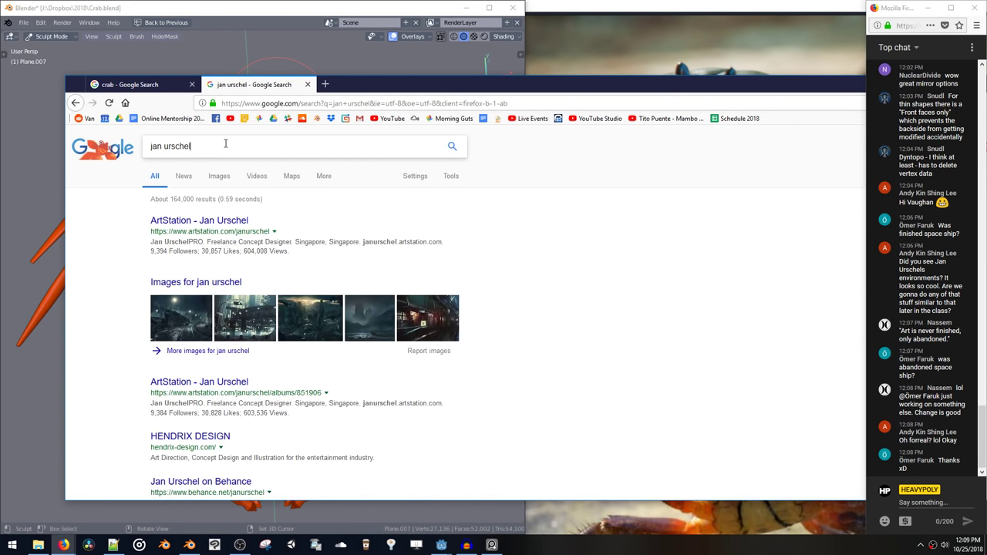
# Refine the search to "jan urschel blender" and open Jan Urschel's ArtStation profile from the results
pyautogui.click(226, 144)
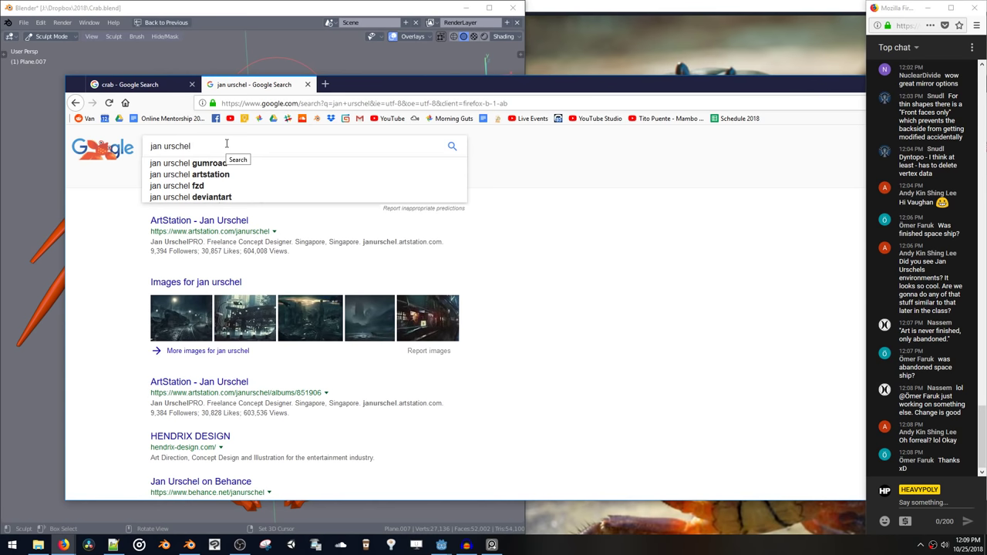
pyautogui.write('what')
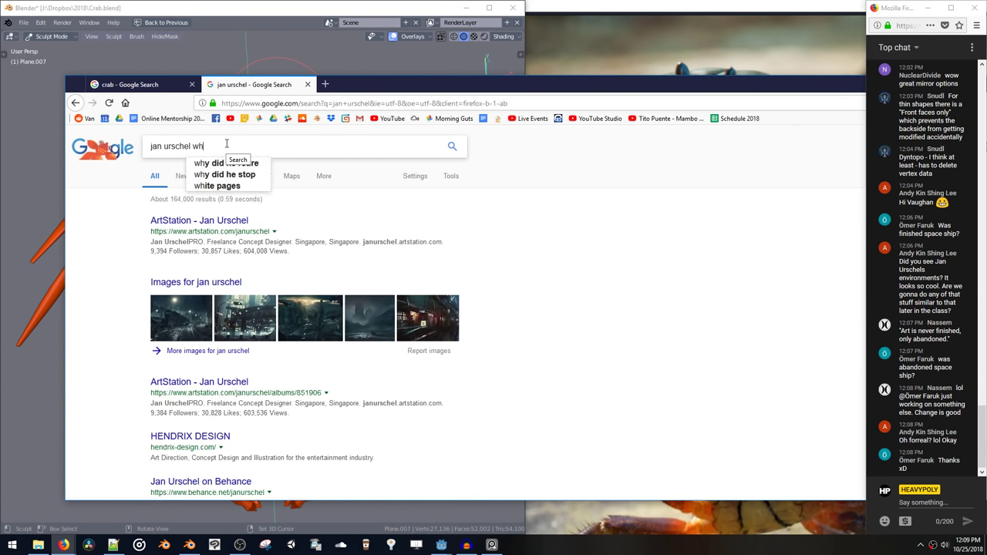
pyautogui.press('BackSpace')
pyautogui.press('BackSpace')
pyautogui.press('BackSpace')
pyautogui.press('BackSpace')
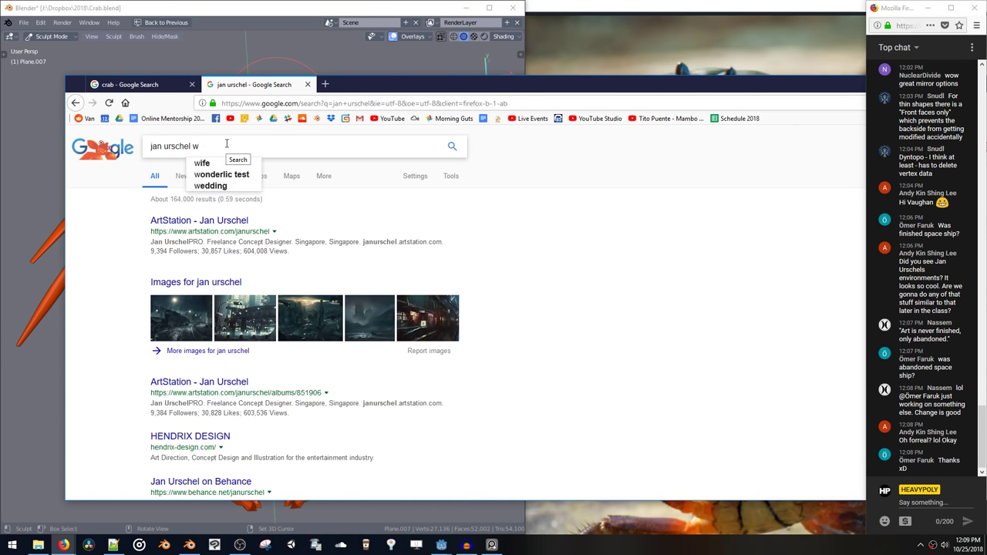
pyautogui.write('blender')
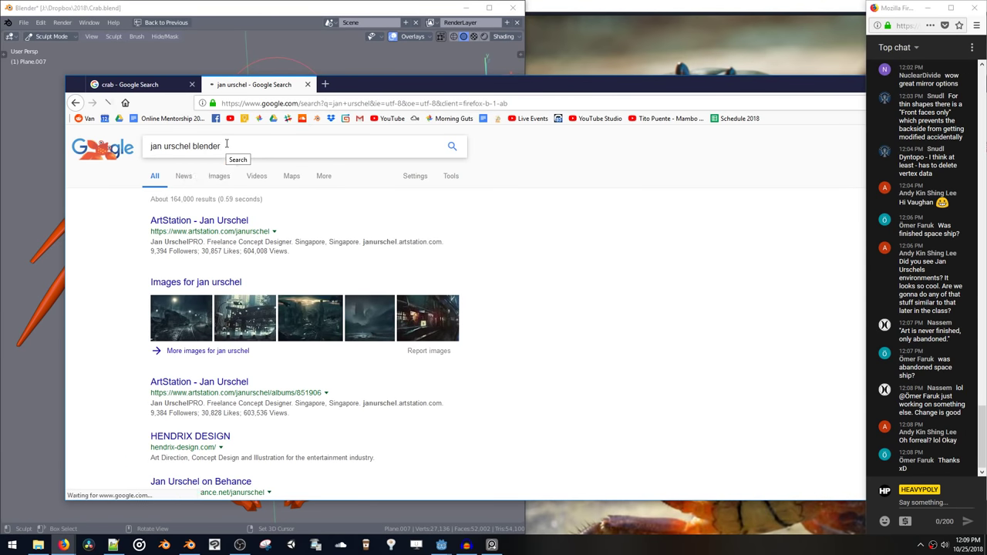
pyautogui.press('Return')
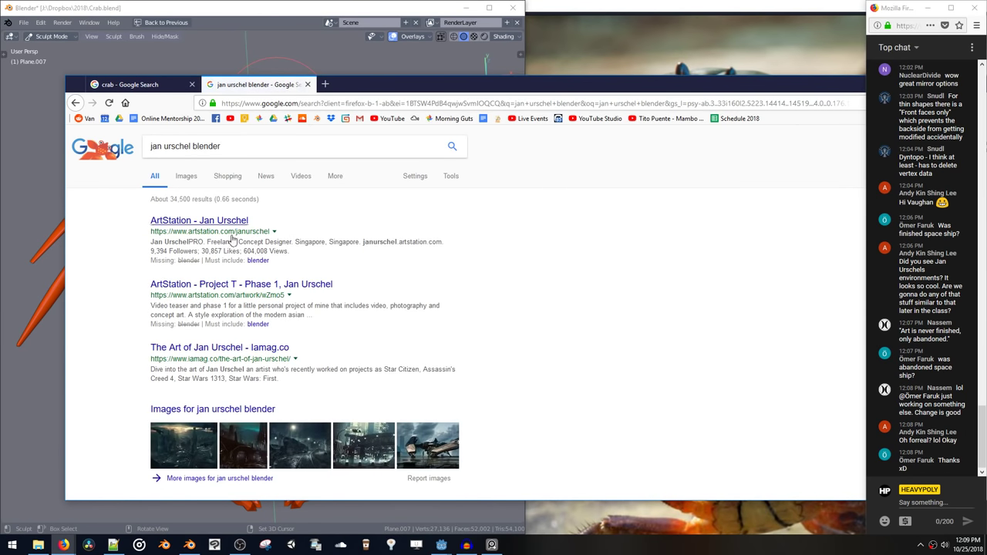
pyautogui.click(228, 228)
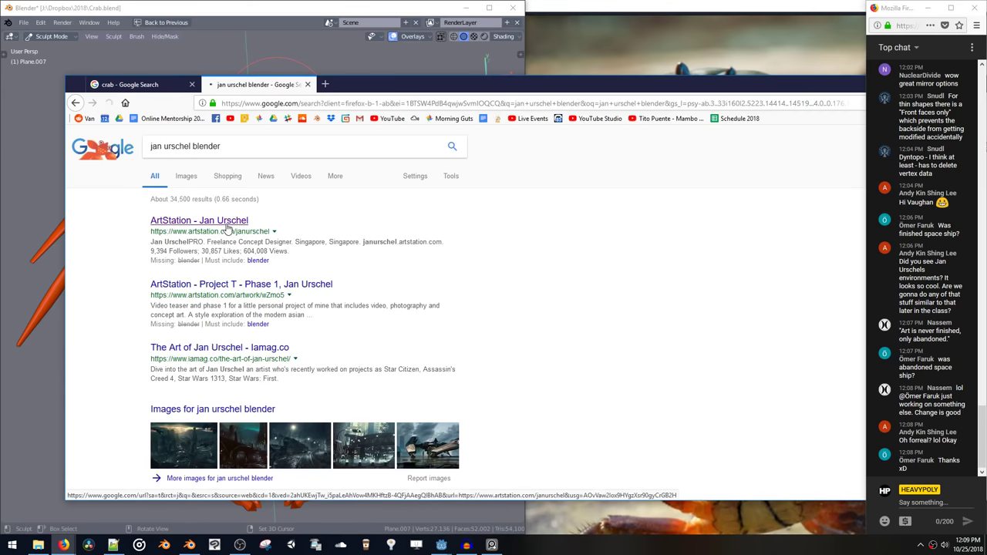
# Open the All album of the ArtStation portfolio and view the artwork The house - 01
pyautogui.scroll(-5, 298, 250)
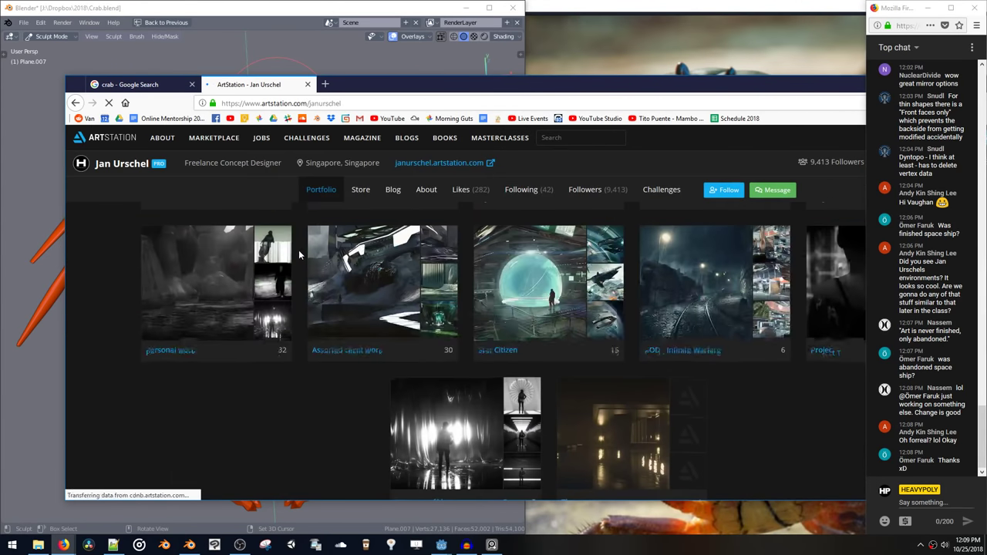
pyautogui.scroll(3, 323, 261)
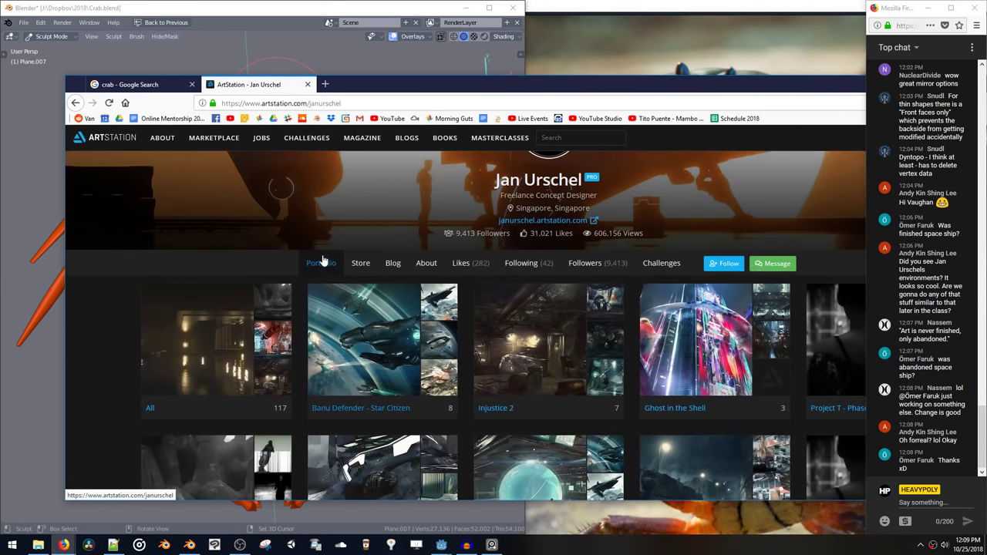
pyautogui.click(221, 344)
pyautogui.scroll(-5, 322, 323)
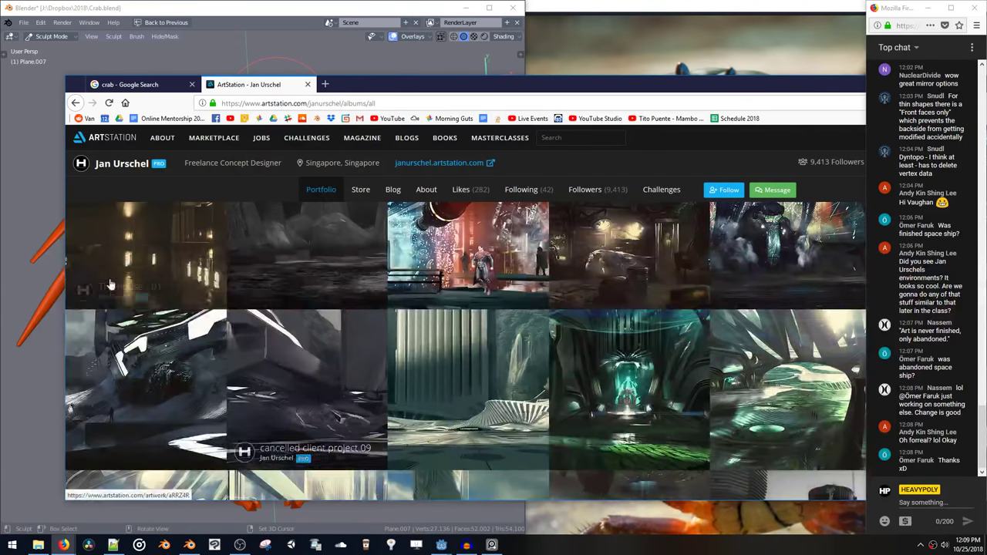
pyautogui.click(336, 290)
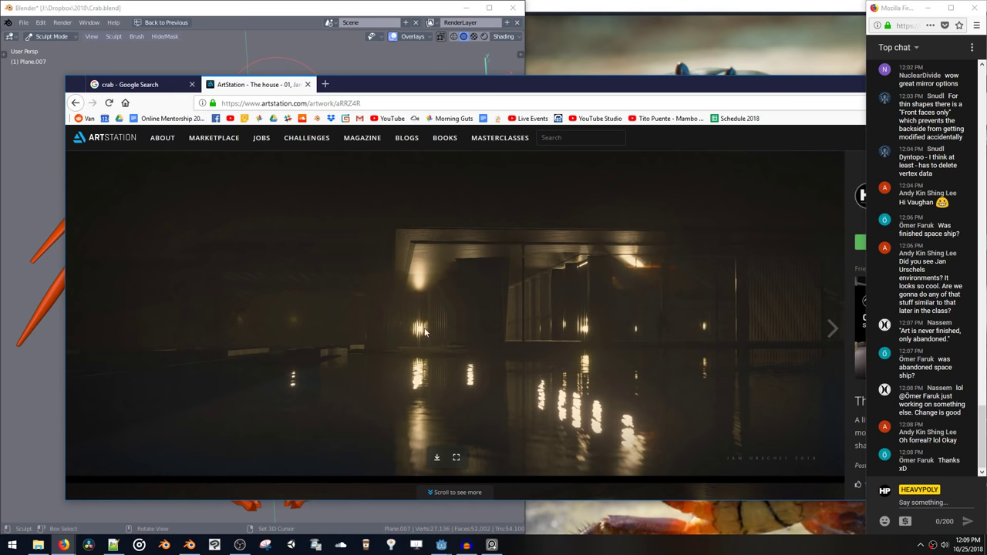
# Glance at the Wavebreaker artwork, return to The house - 01 and examine the lighting in its series of images
pyautogui.click(831, 330)
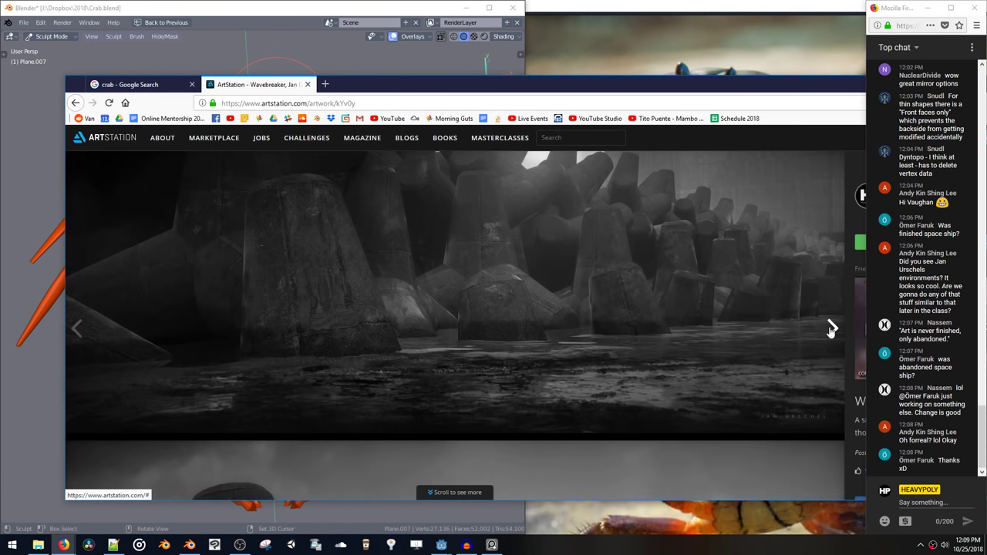
pyautogui.click(79, 328)
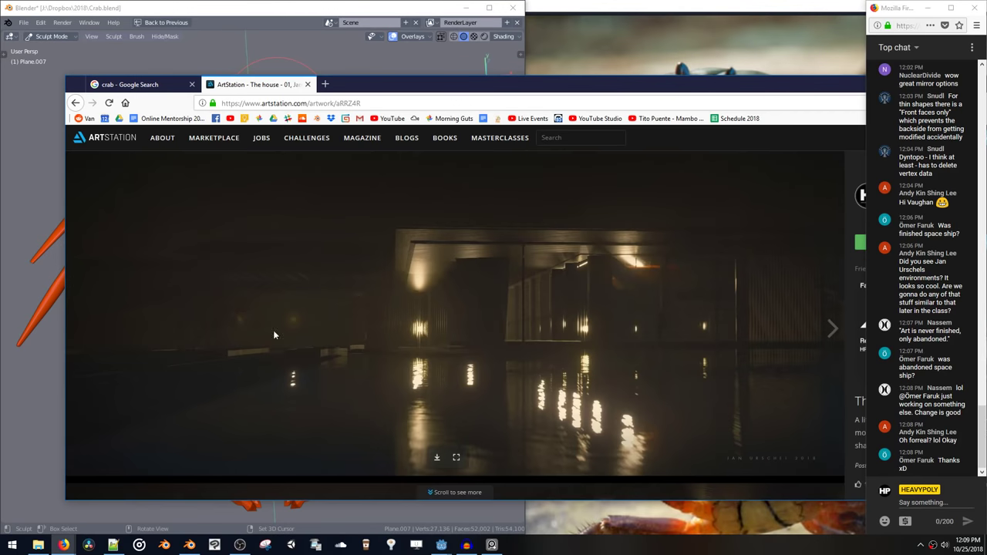
pyautogui.scroll(-5, 274, 335)
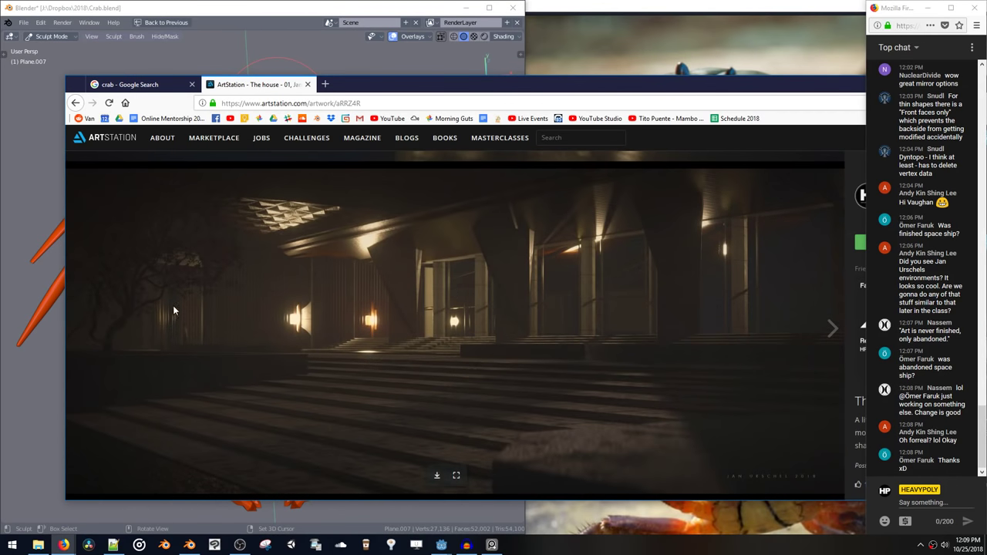
pyautogui.scroll(-5, 174, 304)
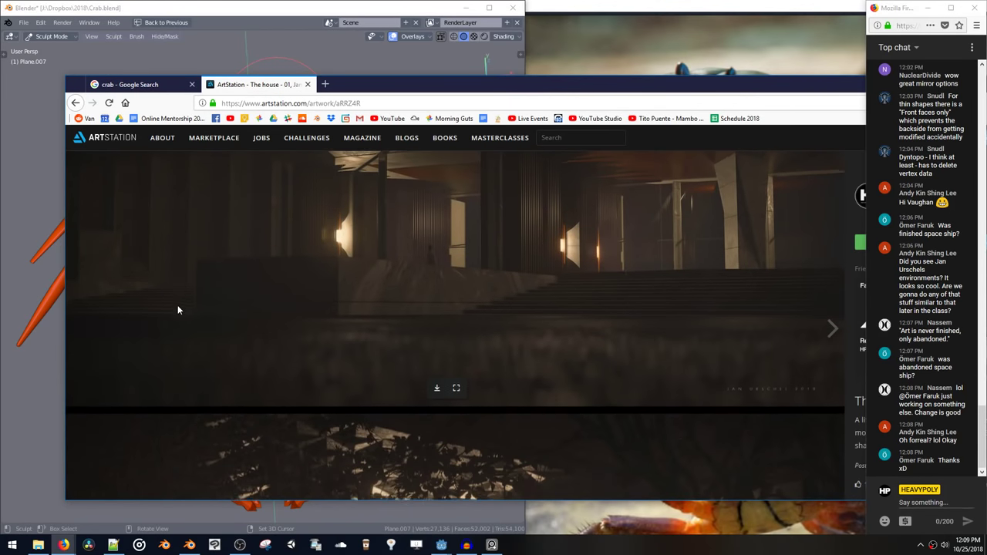
pyautogui.scroll(1, 182, 310)
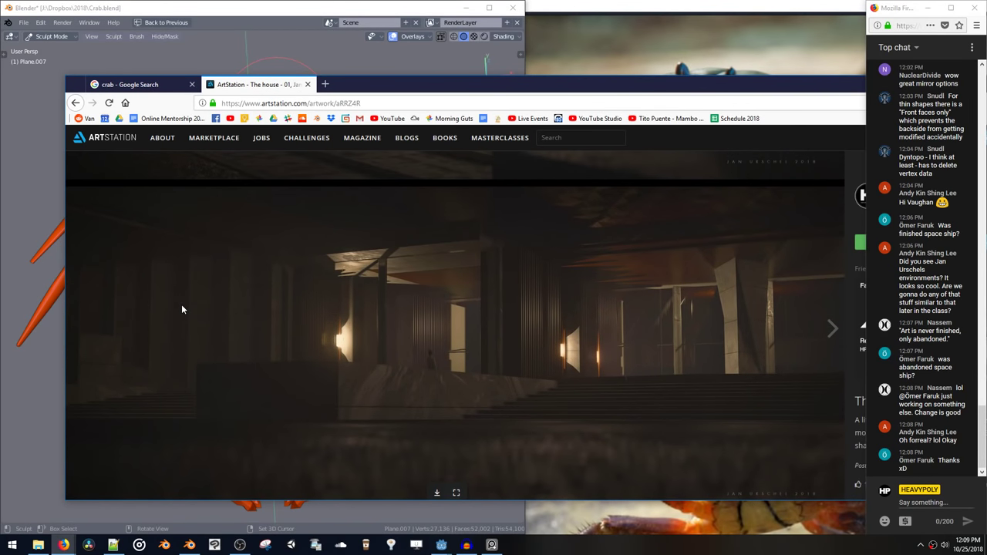
pyautogui.scroll(-4, 182, 309)
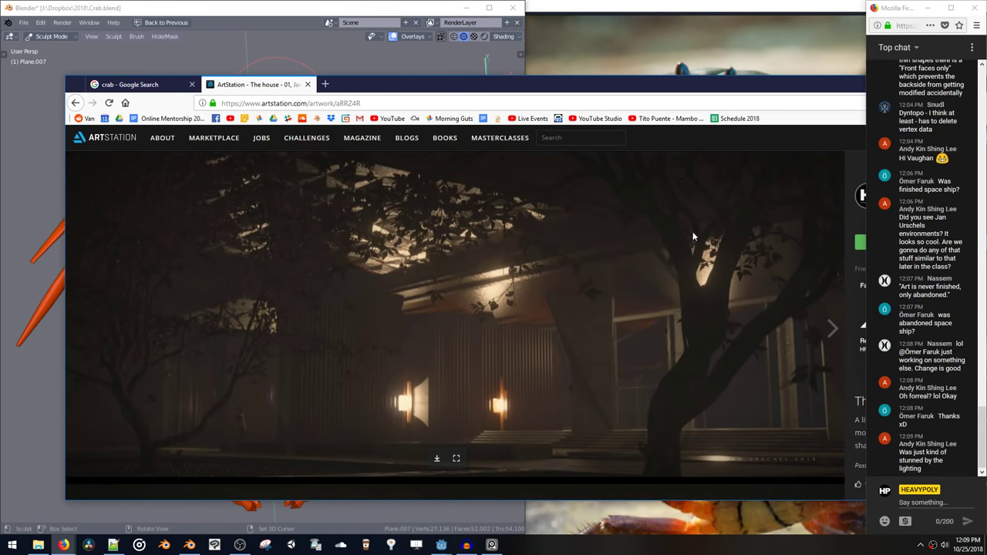
pyautogui.scroll(-2, 168, 339)
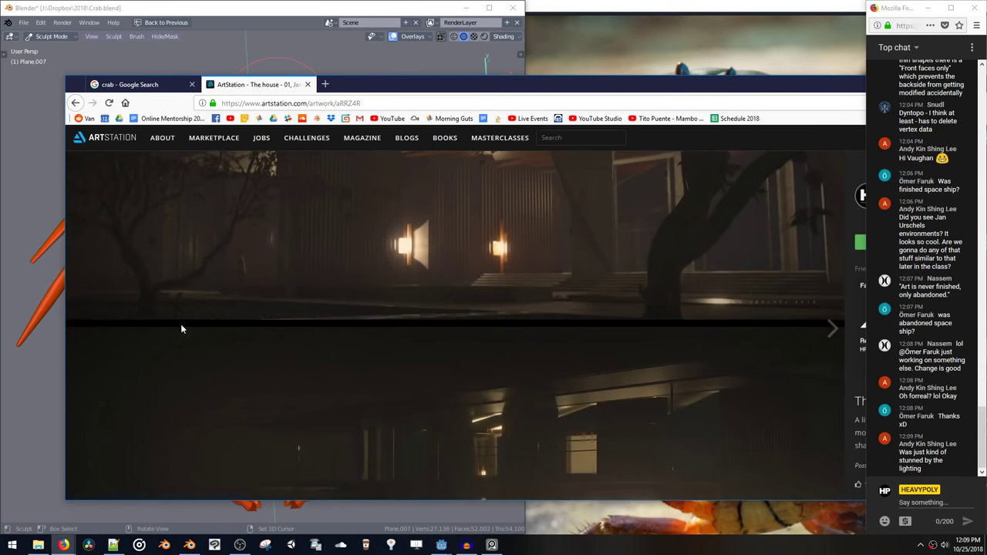
pyautogui.scroll(-2, 180, 324)
pyautogui.scroll(-4, 190, 320)
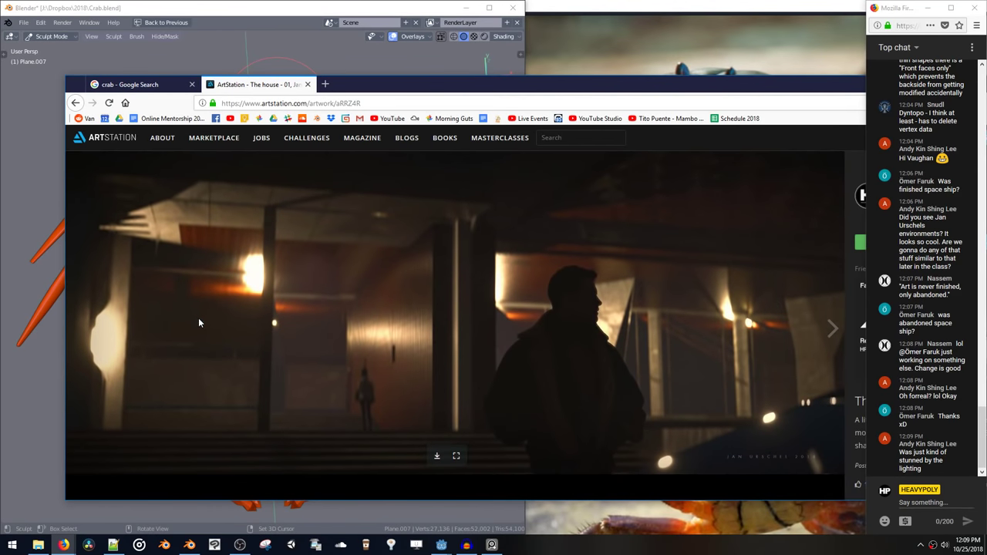
pyautogui.scroll(2, 199, 322)
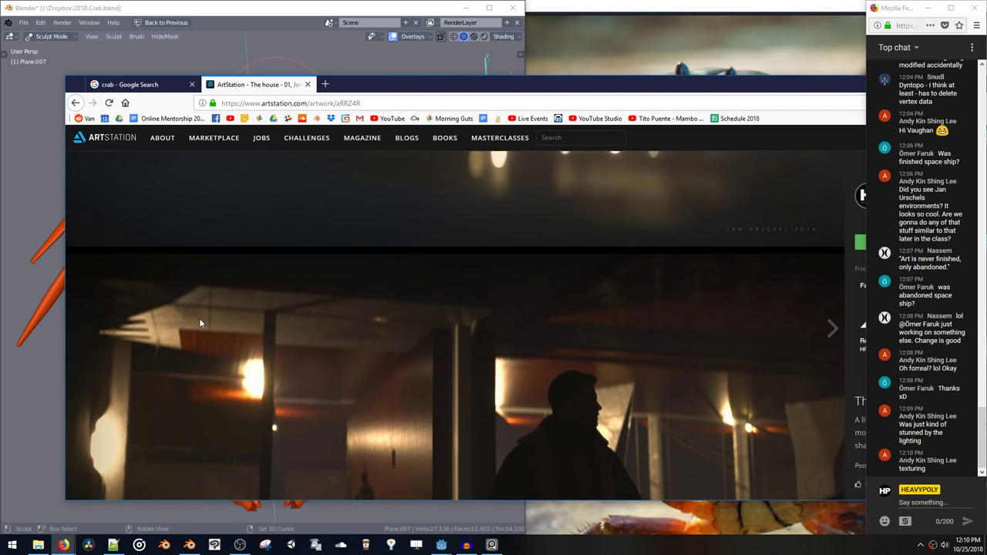
pyautogui.scroll(-2, 231, 320)
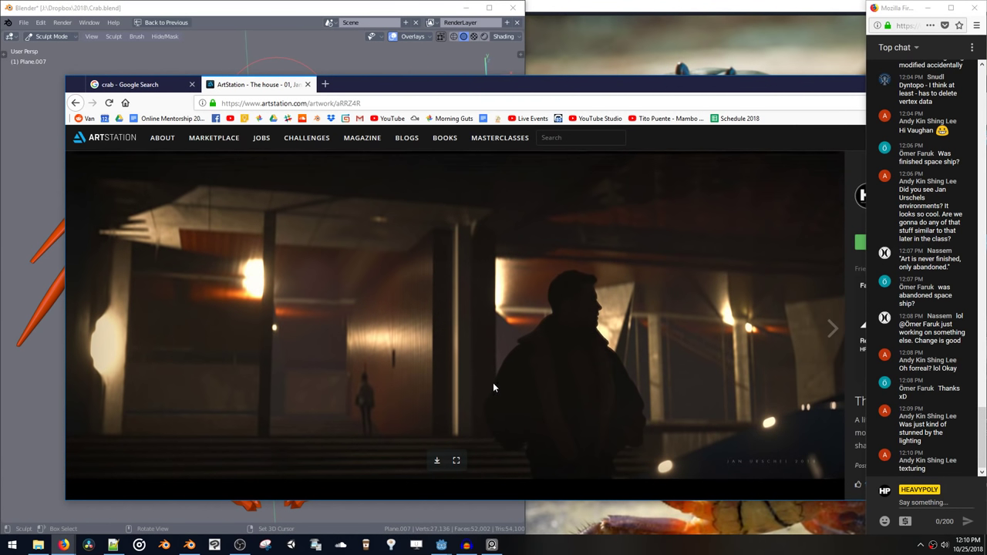
# Compare the lighting across the images of The house - 01, including the tree facade, pool reflections, silhouetted figure and exterior stairs
pyautogui.scroll(3, 494, 384)
pyautogui.scroll(3, 493, 385)
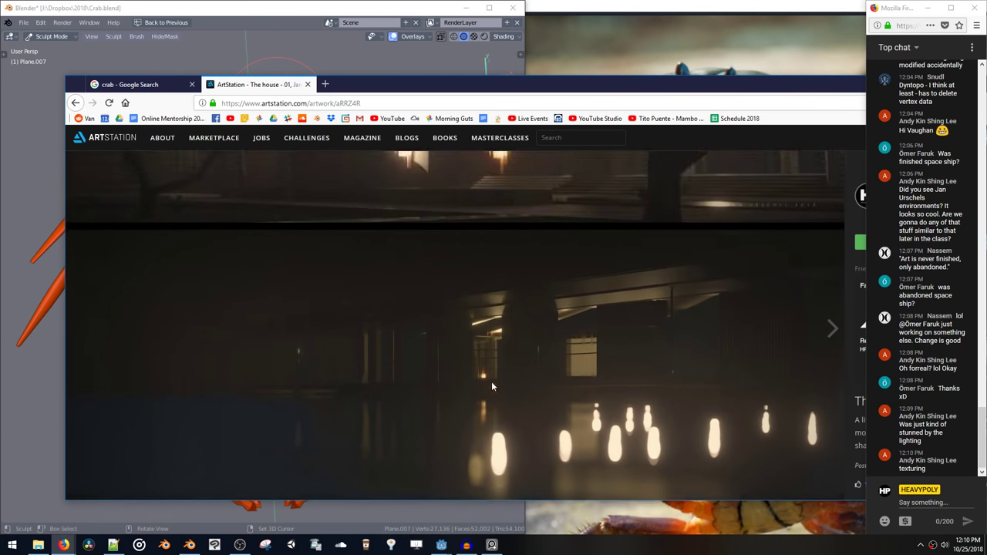
pyautogui.scroll(2, 492, 386)
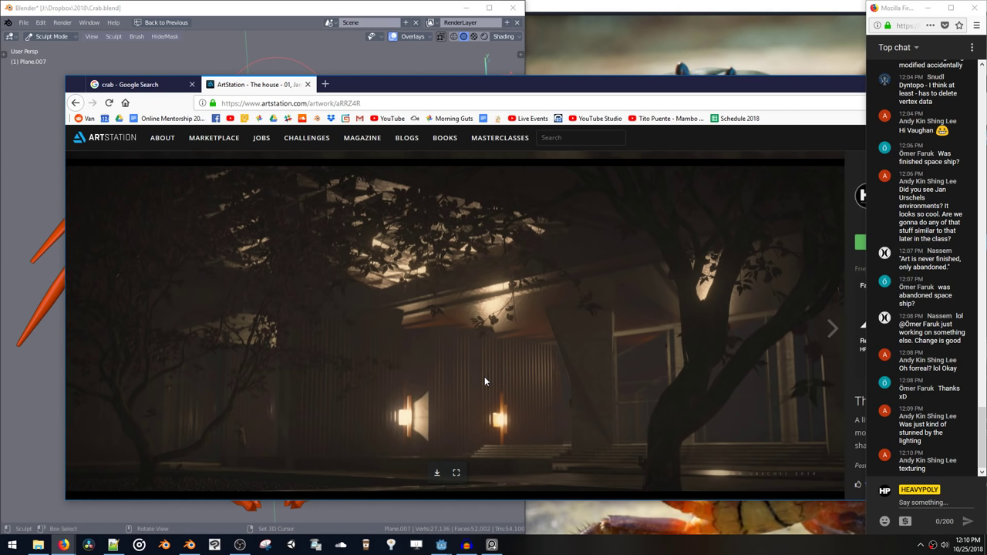
pyautogui.scroll(-5, 485, 381)
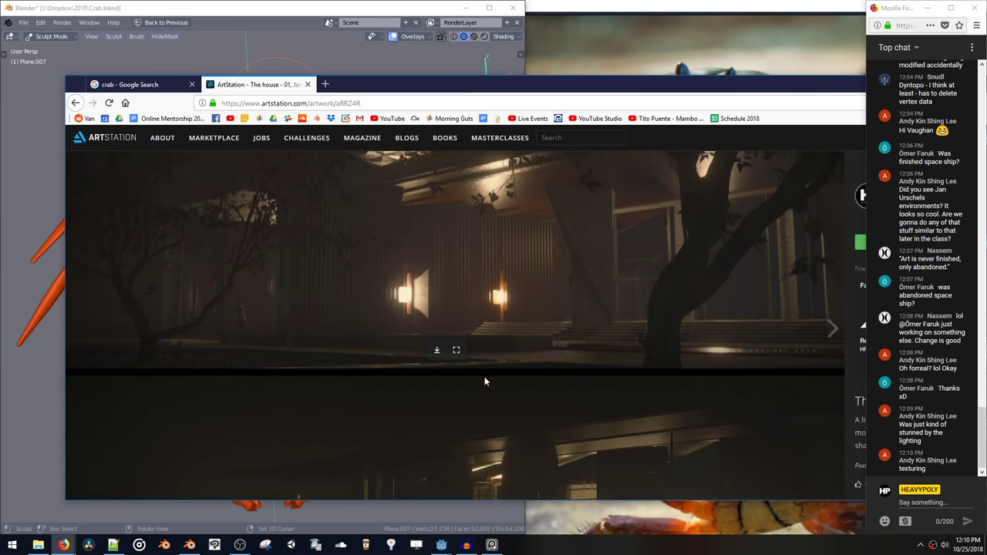
pyautogui.scroll(-5, 484, 381)
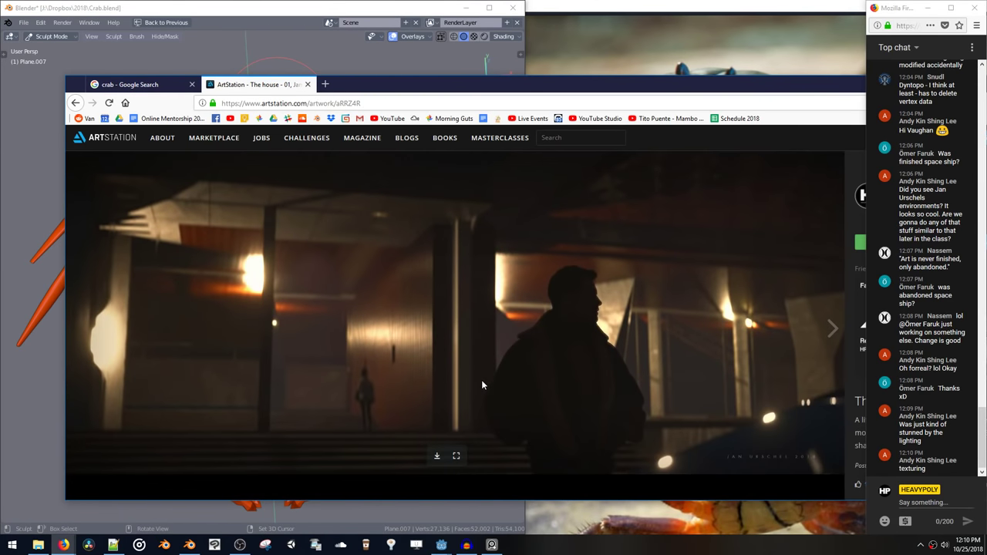
pyautogui.scroll(-6, 482, 380)
pyautogui.scroll(-6, 480, 379)
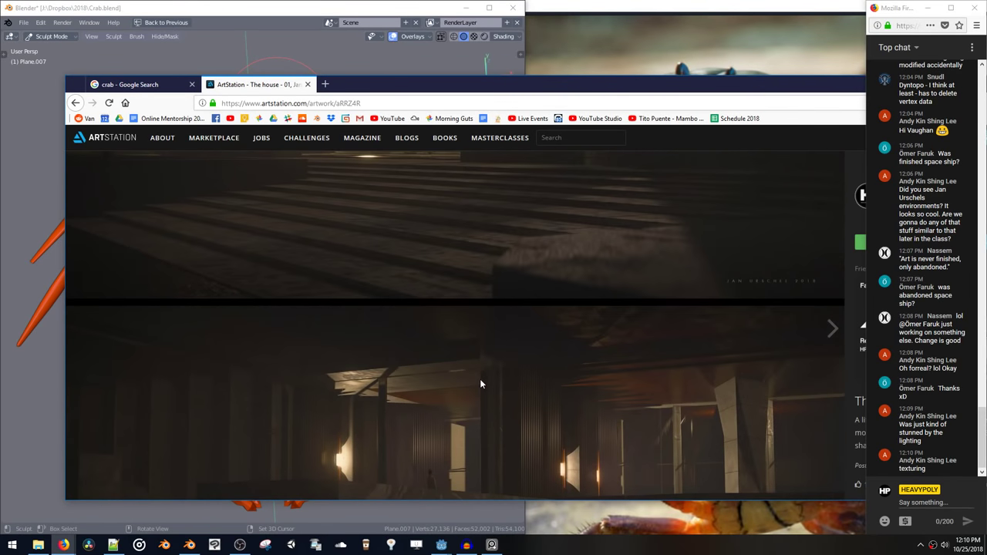
pyautogui.scroll(1, 478, 381)
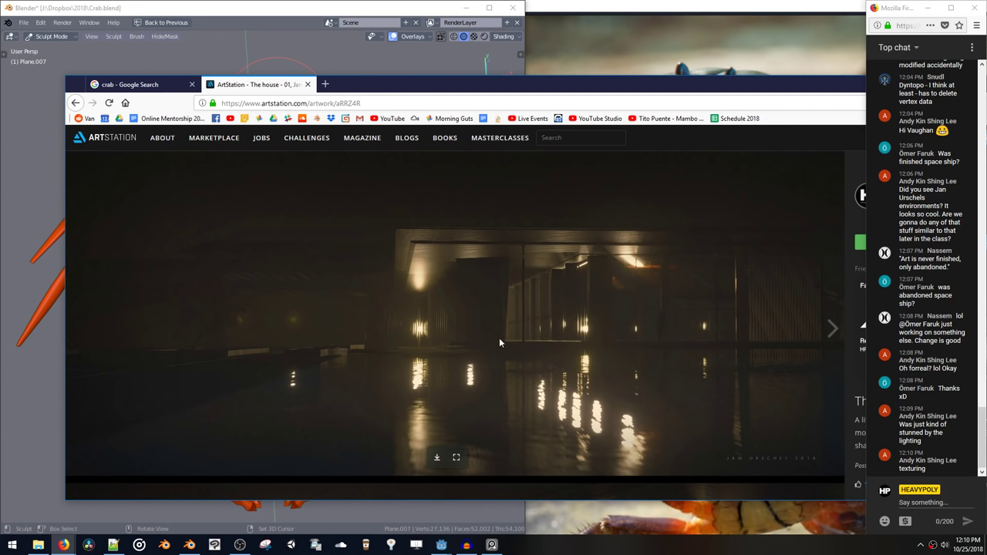
pyautogui.scroll(-3, 499, 341)
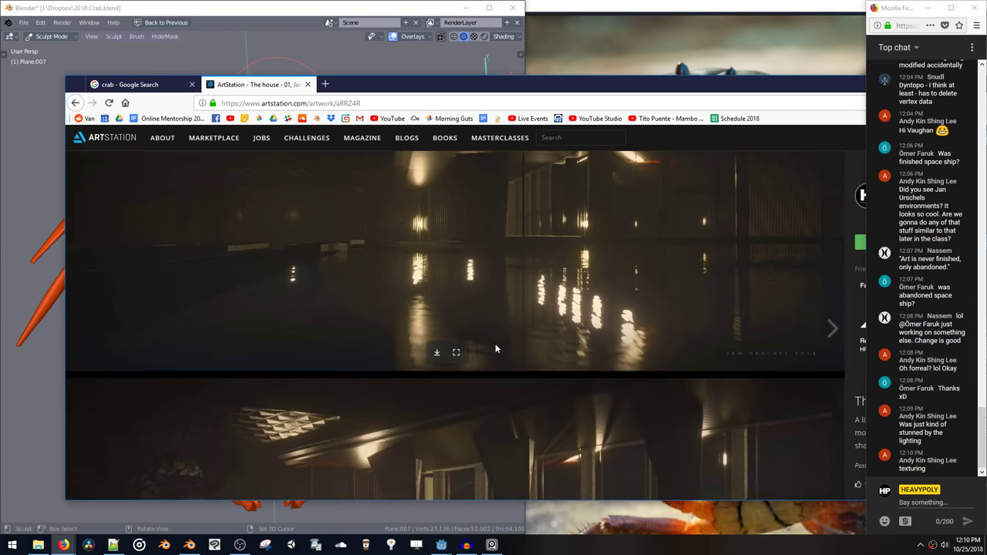
pyautogui.scroll(3, 495, 344)
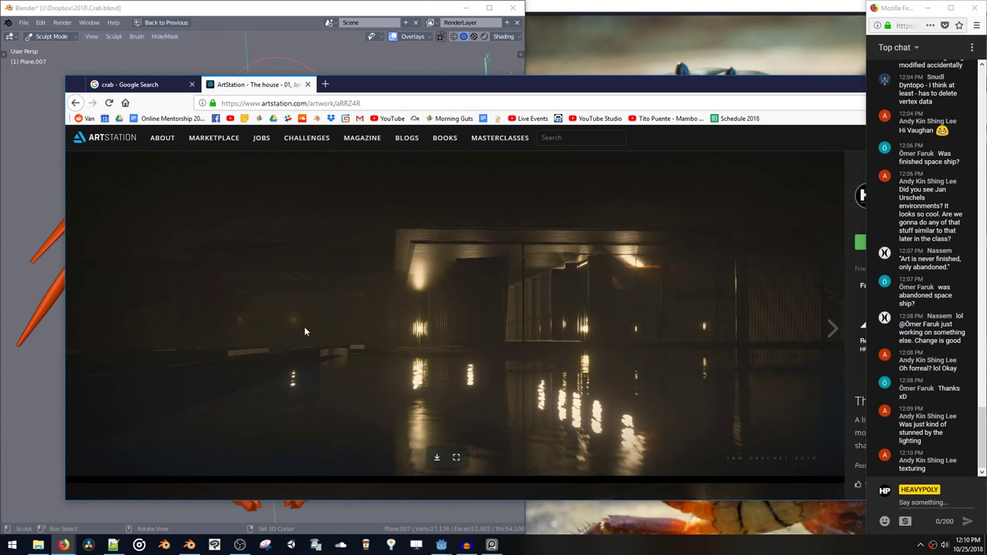
pyautogui.scroll(-6, 378, 322)
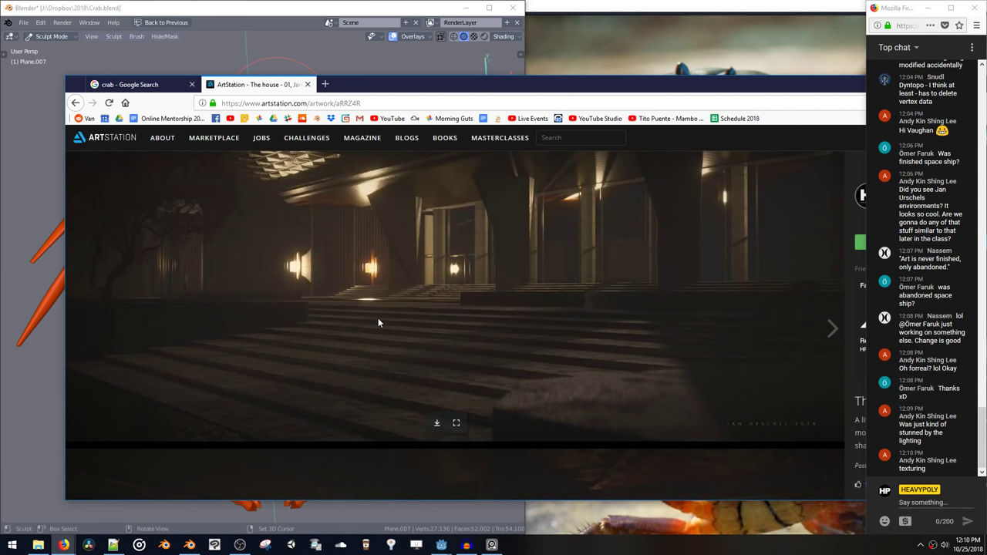
pyautogui.scroll(-2, 378, 323)
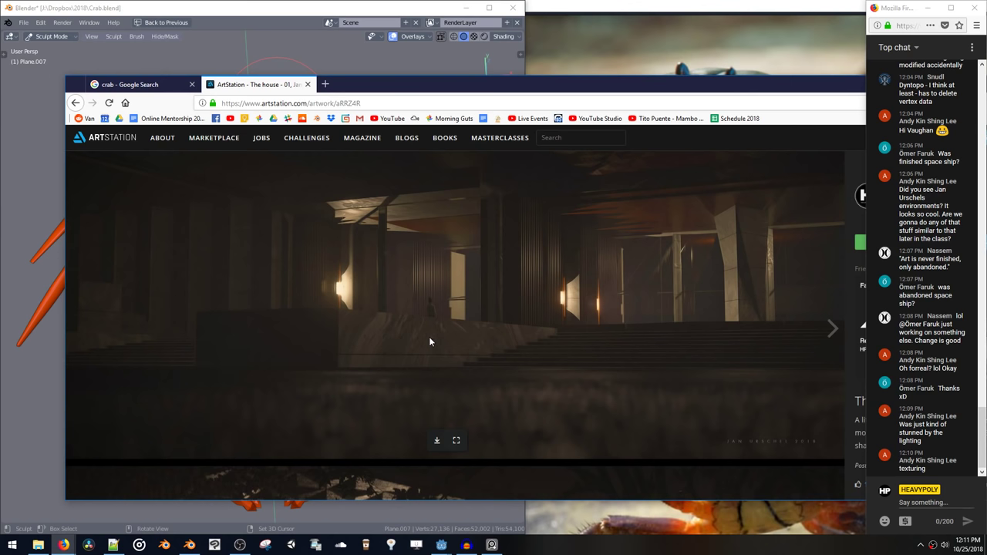
# Set the artwork page zoom to 90% and examine the dark stair hall and pool images of The house - 01
pyautogui.keyDown('ctrl'); pyautogui.scroll(4, 496, 346); pyautogui.keyUp('ctrl')
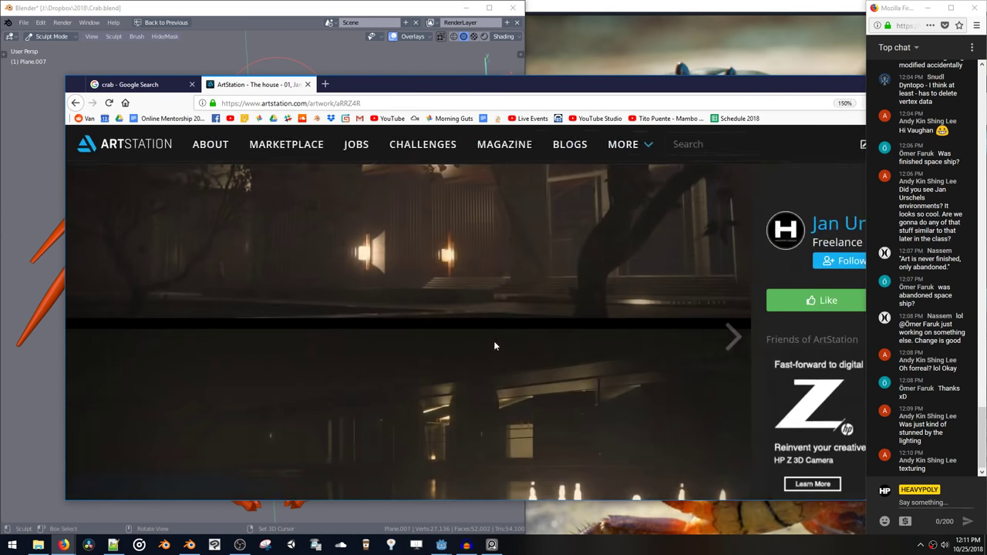
pyautogui.keyDown('ctrl'); pyautogui.scroll(-5, 488, 347); pyautogui.keyUp('ctrl')
pyautogui.keyDown('ctrl'); pyautogui.scroll(2, 486, 342); pyautogui.keyUp('ctrl')
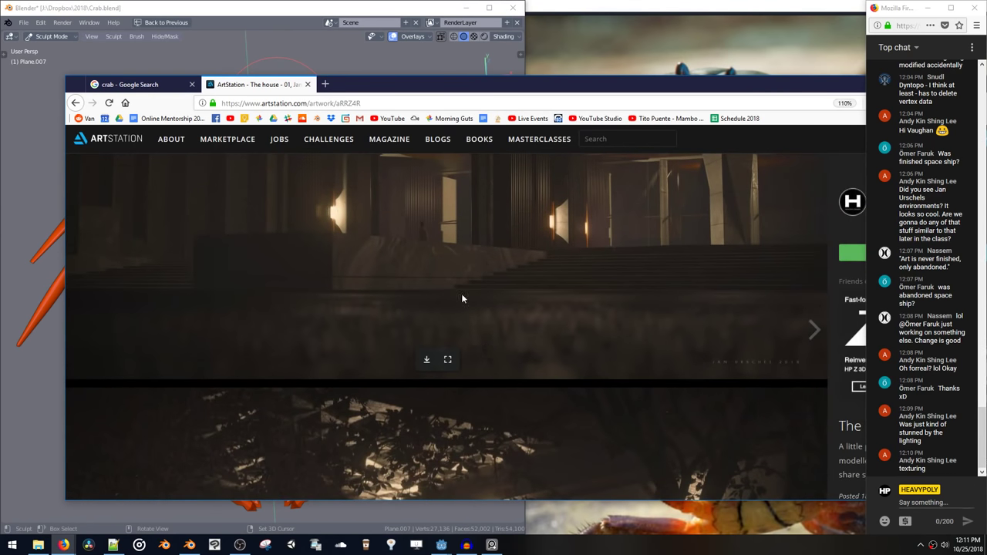
pyautogui.keyDown('ctrl'); pyautogui.scroll(-1, 457, 285); pyautogui.keyUp('ctrl')
pyautogui.keyDown('ctrl'); pyautogui.scroll(-1, 459, 290); pyautogui.keyUp('ctrl')
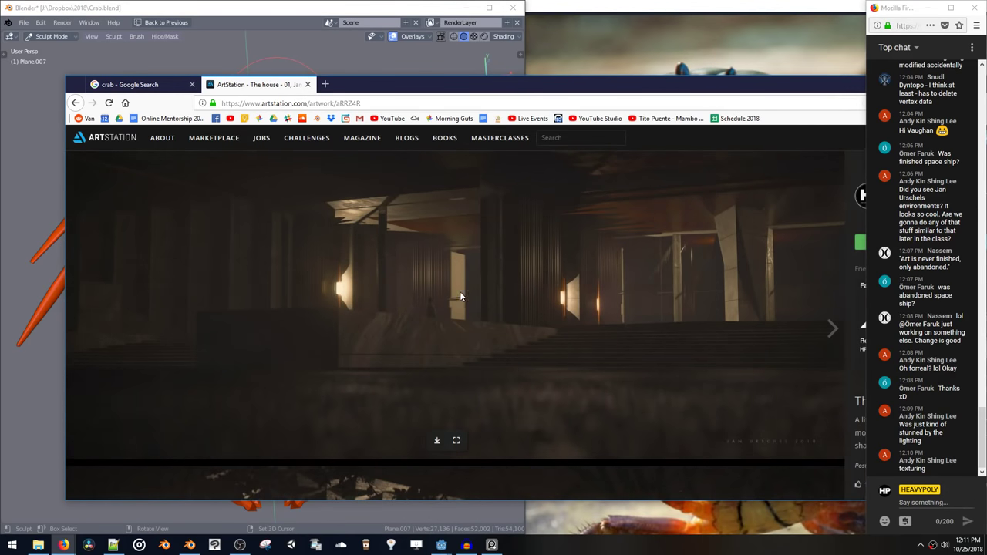
pyautogui.scroll(10, 465, 298)
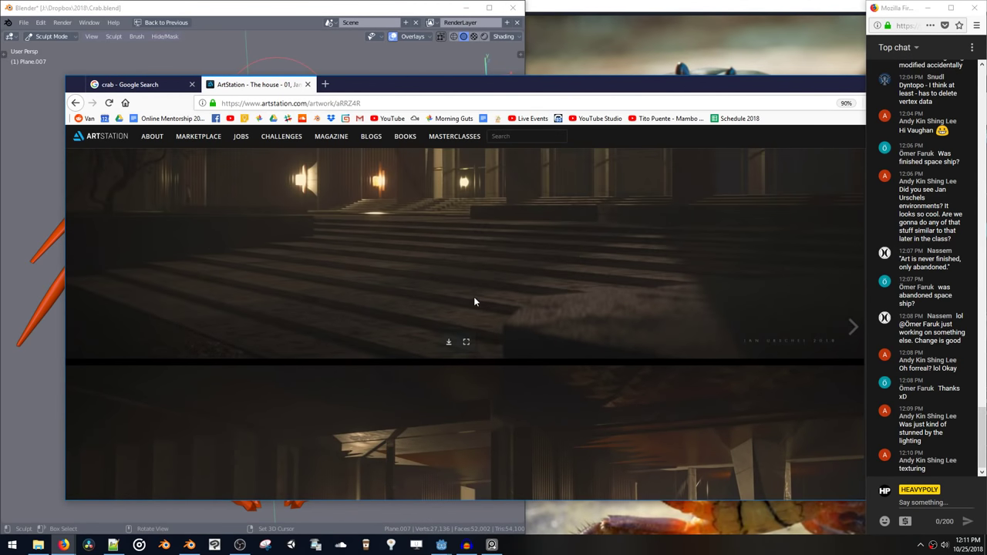
pyautogui.scroll(-3, 476, 298)
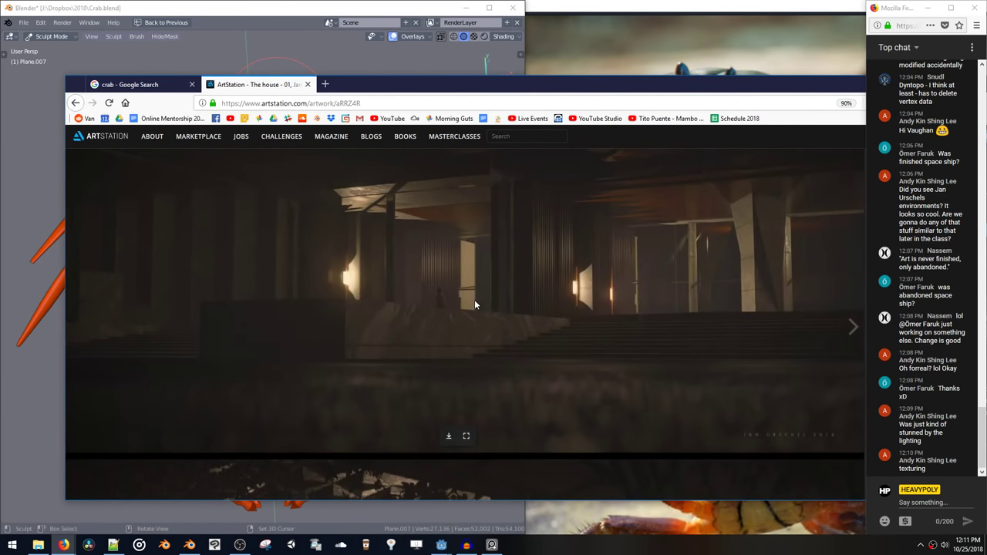
pyautogui.scroll(1, 474, 299)
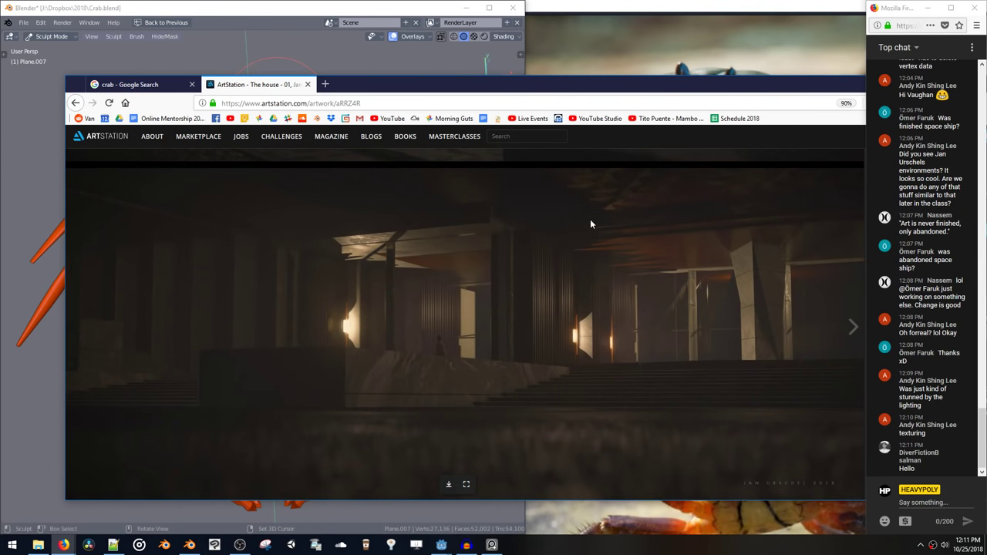
pyautogui.scroll(-3, 590, 219)
pyautogui.scroll(1, 586, 224)
pyautogui.scroll(-3, 583, 233)
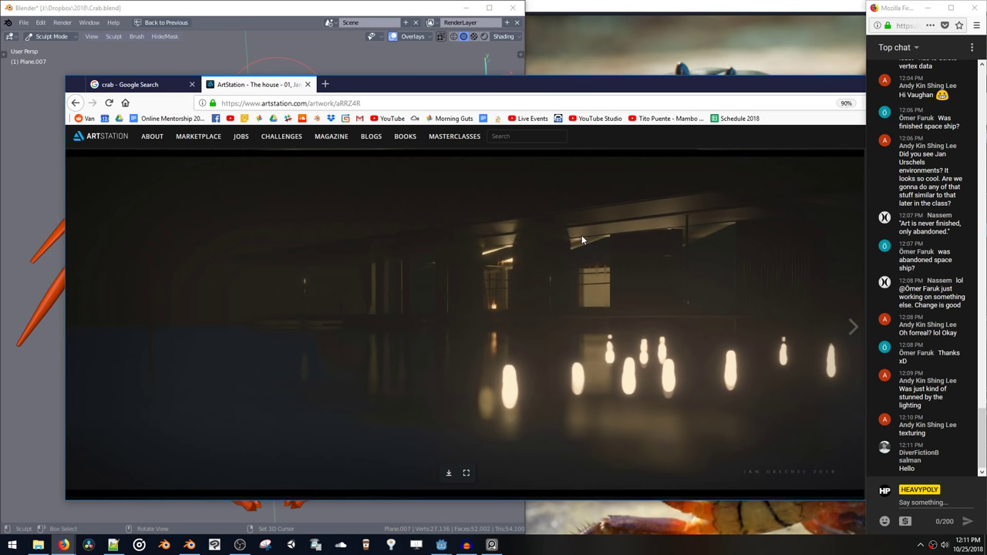
# Close the ArtStation tab and move the browser window out of the way to uncover the crab model in Blender
pyautogui.click(307, 84)
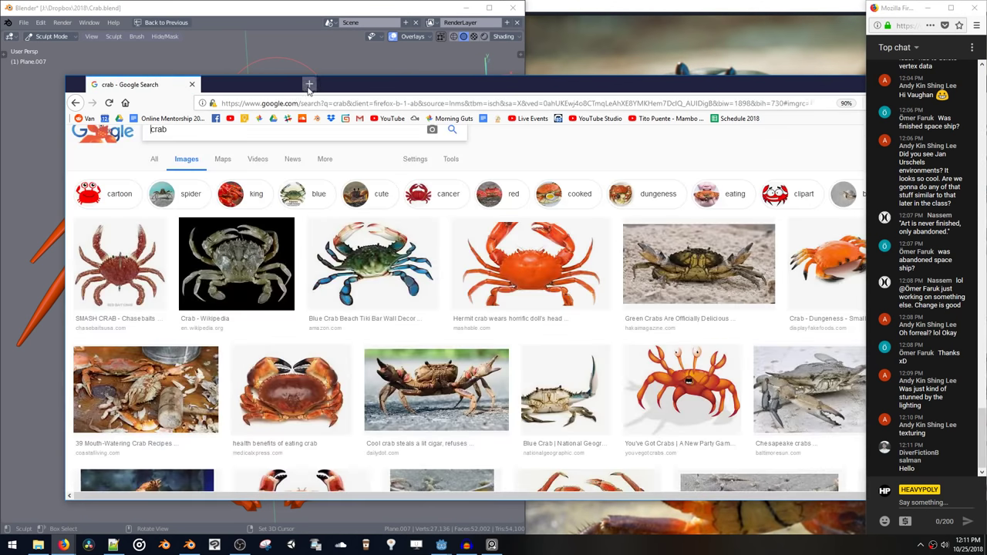
pyautogui.moveTo(466, 85); pyautogui.dragTo(34, 215)
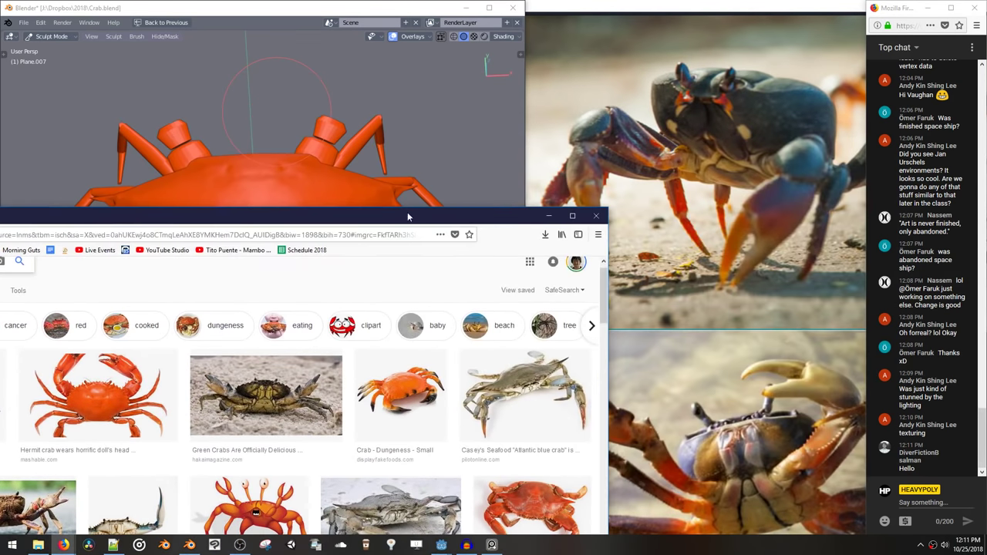
pyautogui.moveTo(409, 216); pyautogui.dragTo(0, 209)
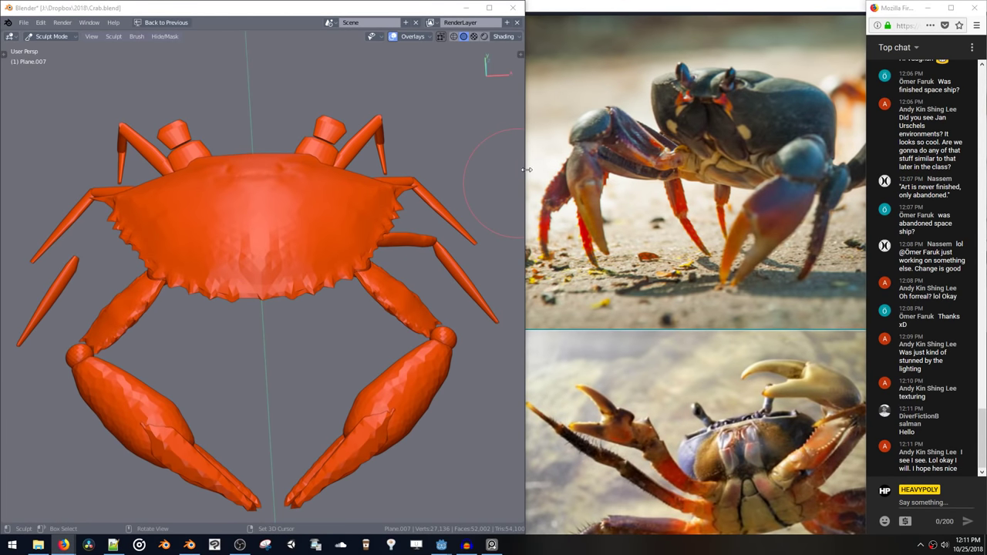
# Switch to Blender, narrow its window slightly and change the upper leg segment from Sculpt Mode to Object Mode
pyautogui.moveTo(526, 173)
pyautogui.mouseDown()
pyautogui.moveTo(635, 167)
pyautogui.moveTo(523, 167)
pyautogui.mouseUp()
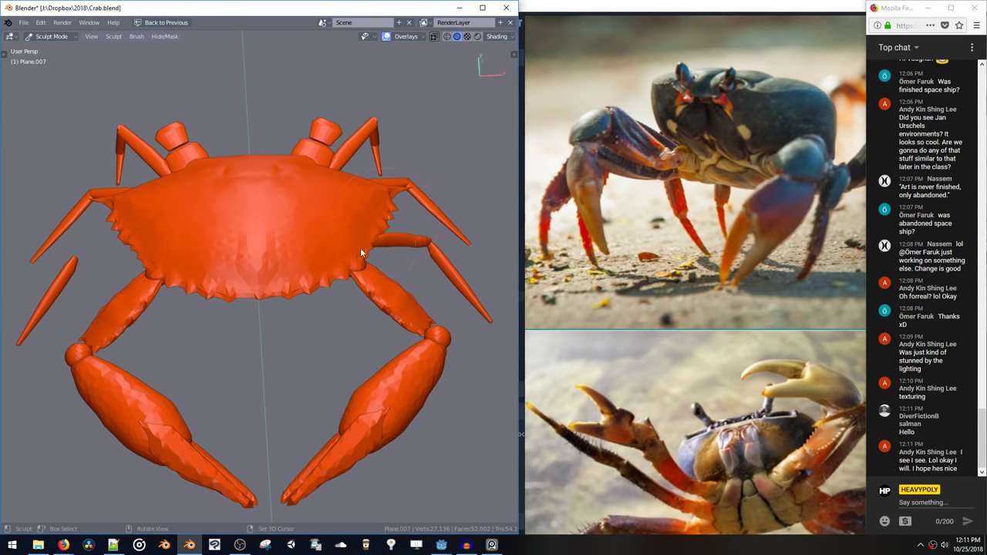
pyautogui.moveTo(360, 248)
pyautogui.mouseDown(button='middle')
pyautogui.moveTo(315, 223)
pyautogui.moveTo(330, 215)
pyautogui.mouseUp(button='middle')
pyautogui.press('Tab')
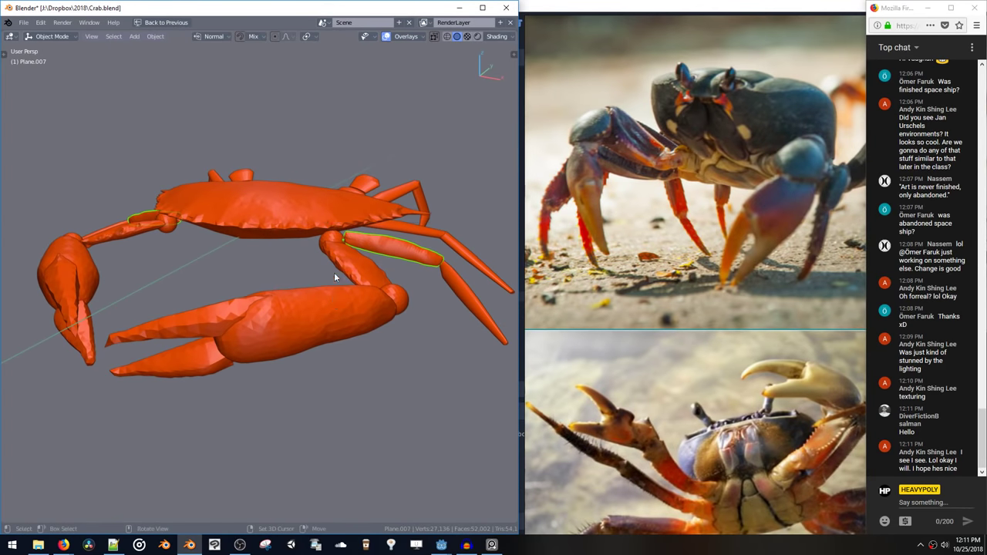
pyautogui.moveTo(334, 272)
pyautogui.mouseDown(button='middle')
pyautogui.moveTo(390, 270)
pyautogui.moveTo(387, 294)
pyautogui.moveTo(352, 318)
pyautogui.moveTo(286, 252)
pyautogui.moveTo(319, 287)
pyautogui.moveTo(361, 281)
pyautogui.mouseUp(button='middle')
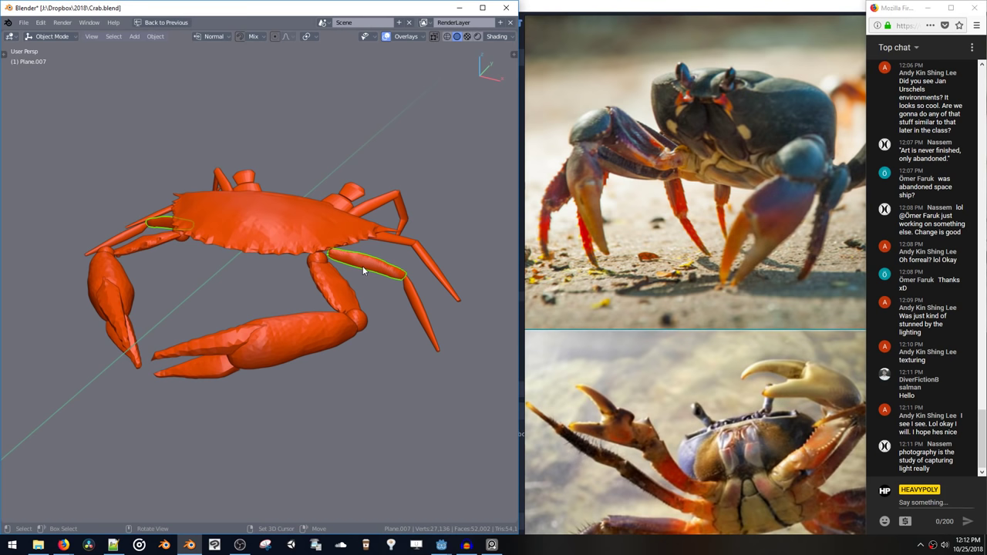
# Review the tools available in Object Mode and Sculpt Mode, hide the tool list and return to Object Mode
pyautogui.press('t')
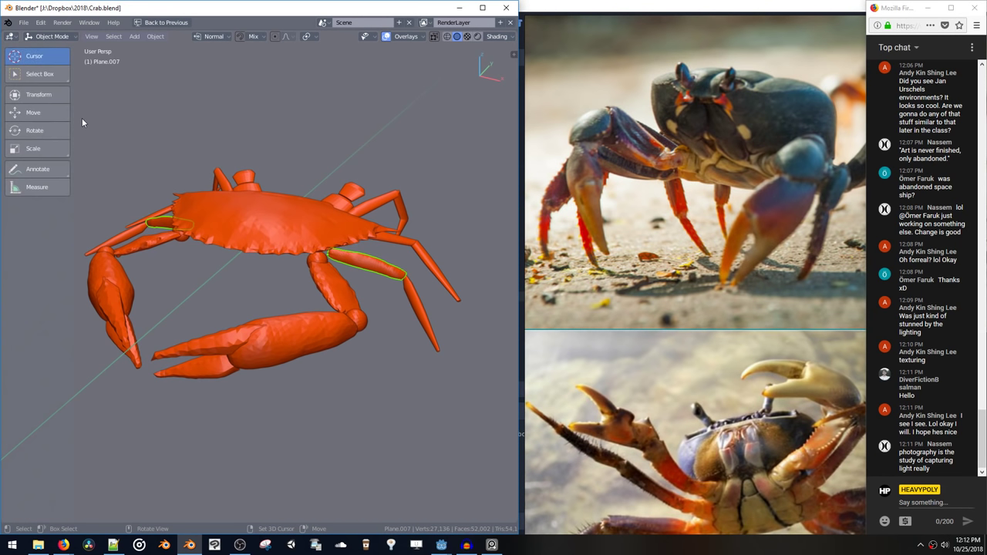
pyautogui.hotkey('ctrl', 'Tab')
pyautogui.click(349, 177)
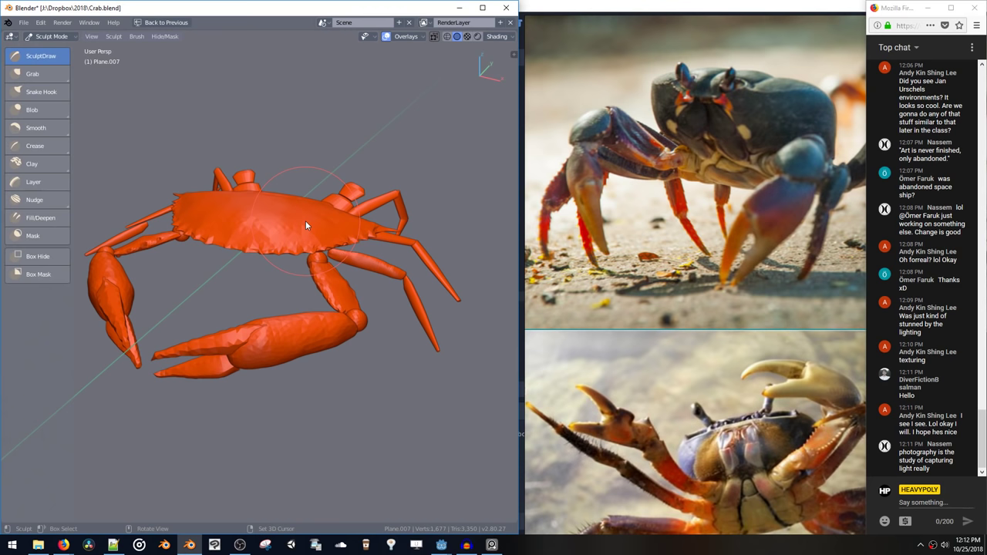
pyautogui.press('t')
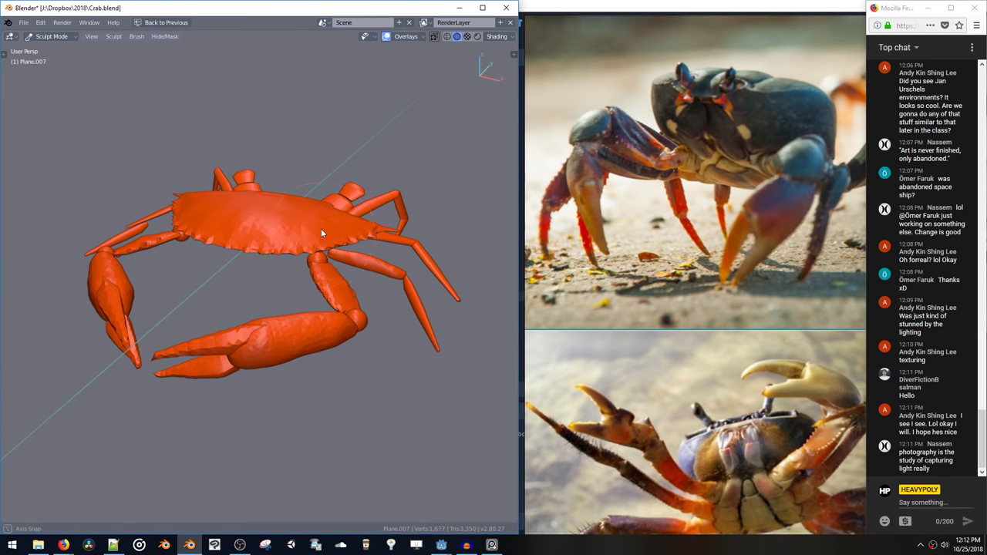
pyautogui.moveTo(321, 229)
pyautogui.mouseDown(button='middle')
pyautogui.moveTo(273, 202)
pyautogui.moveTo(310, 167)
pyautogui.moveTo(348, 160)
pyautogui.moveTo(402, 245)
pyautogui.moveTo(367, 259)
pyautogui.moveTo(306, 211)
pyautogui.mouseUp(button='middle')
pyautogui.scroll(2, 340, 230)
pyautogui.press('Tab')
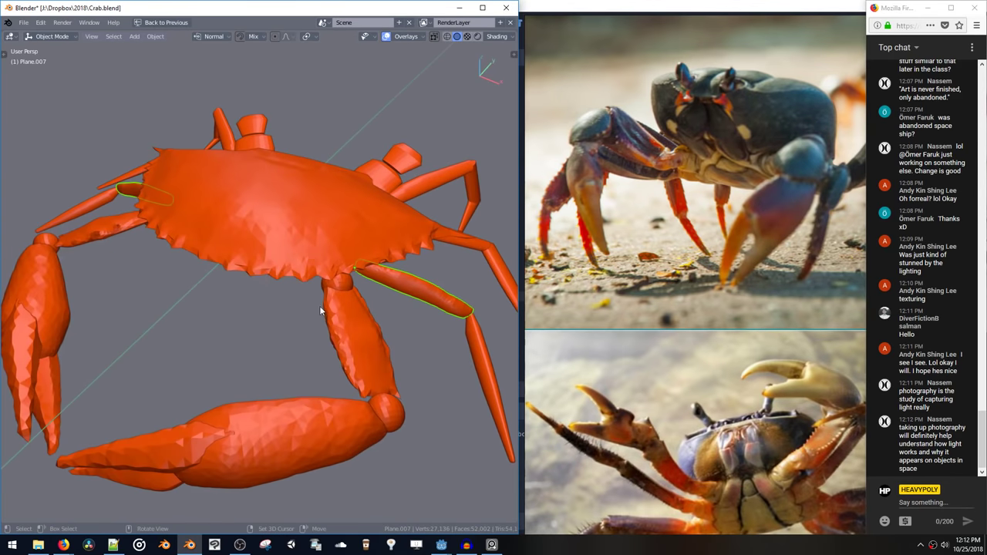
# Save the crab model over the existing Crab.blend file and view it from the front
pyautogui.moveTo(314, 275); pyautogui.dragTo(229, 230, button='middle')
pyautogui.hotkey('ctrl', 's')
pyautogui.click(341, 236)
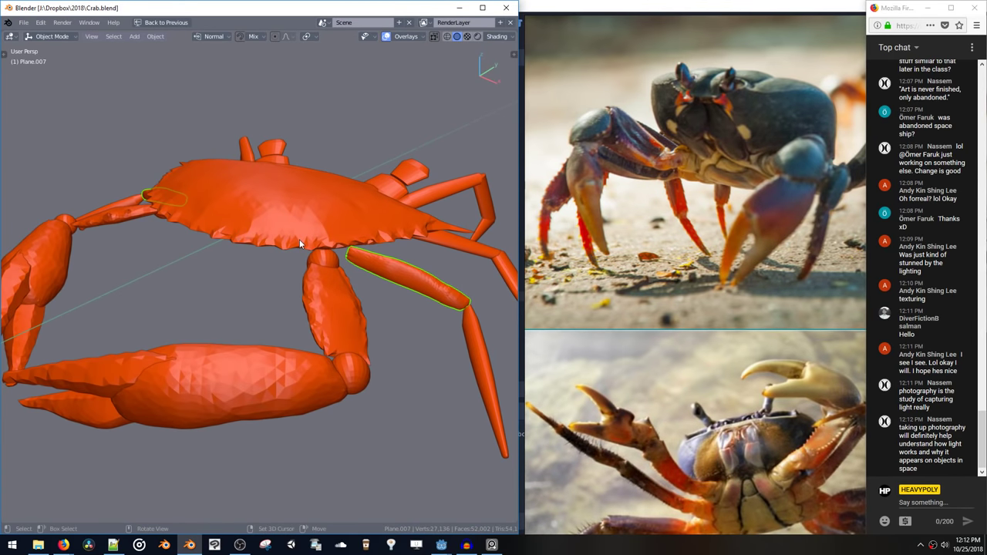
pyautogui.moveTo(300, 244); pyautogui.dragTo(317, 233, button='middle')
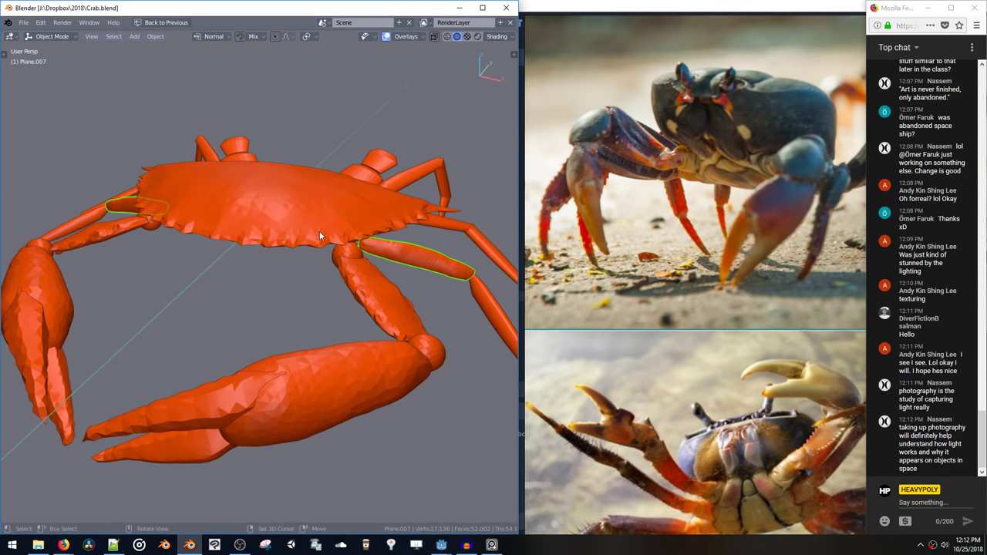
# Stop the live stream in OBS
pyautogui.rightClick(946, 546)
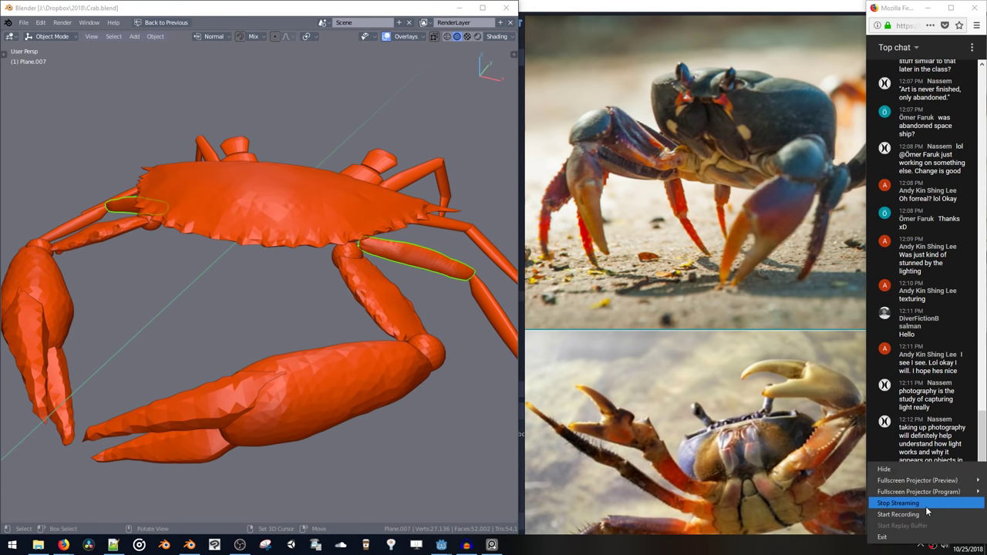
pyautogui.click(927, 509)
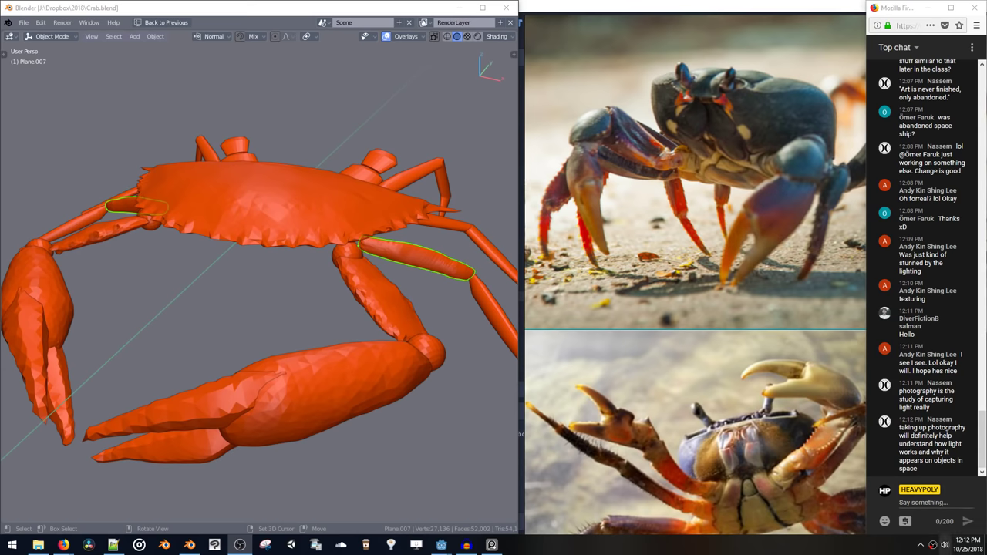